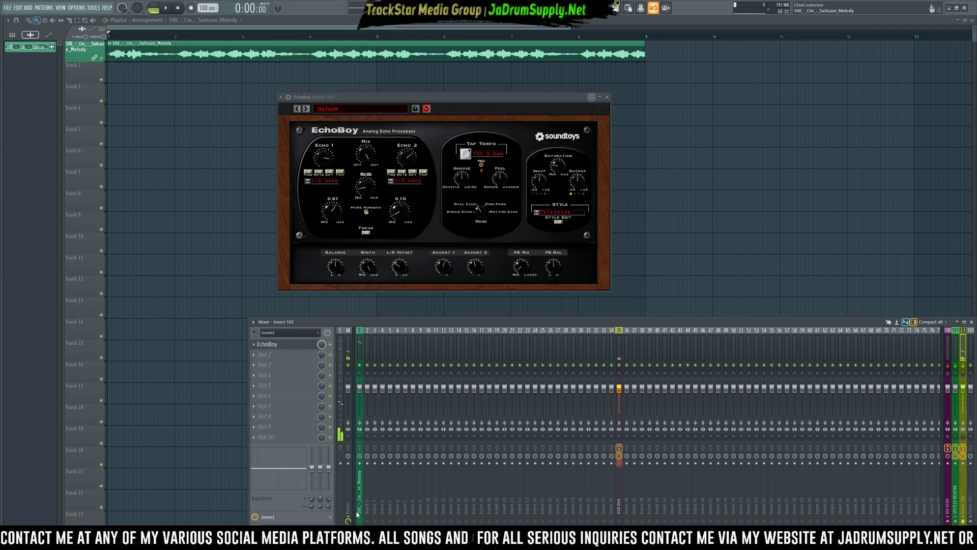
# Select the melody's mixer track and play the arrangement to listen to it with the echo on Insert 102
pyautogui.click(362, 359)
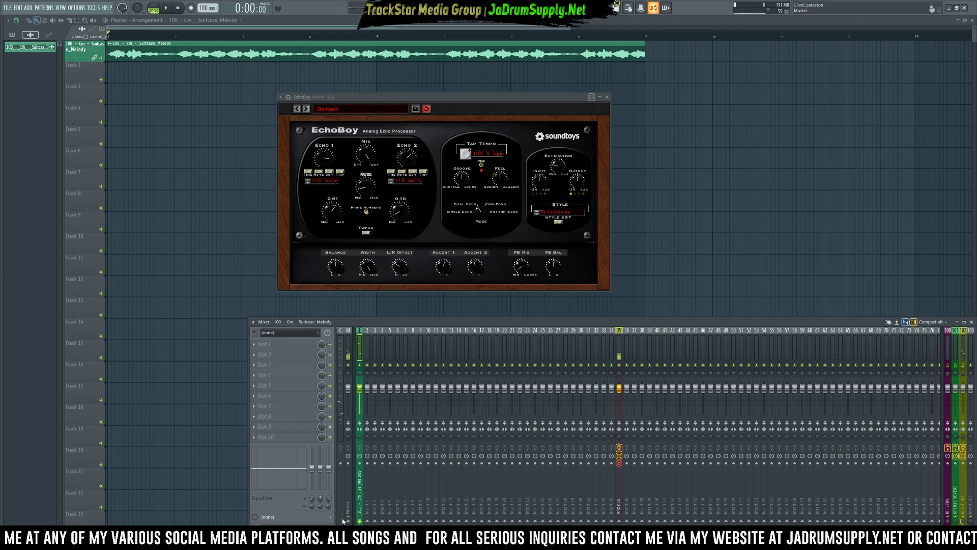
pyautogui.press('space')
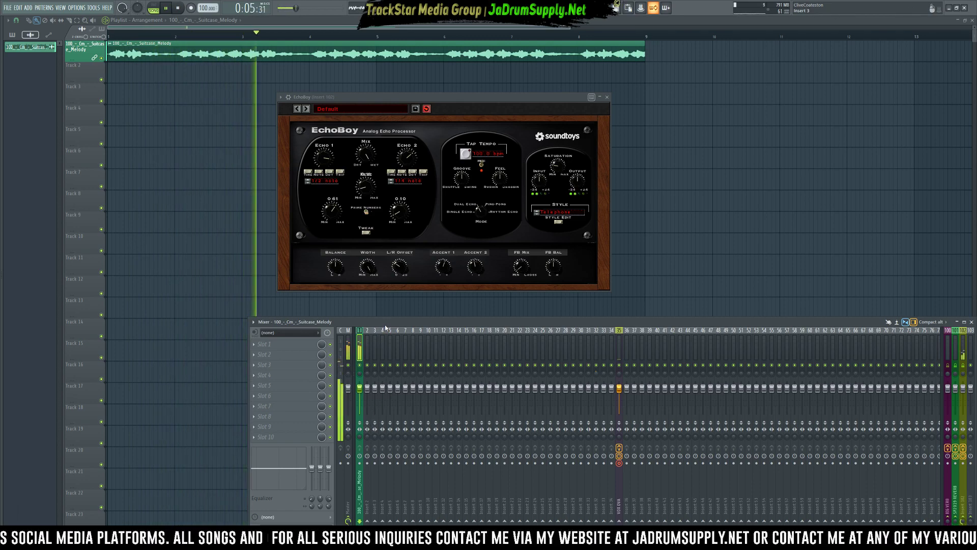
# Load the Initial Reverse modulation effect into slot 2 of Insert 102, below EchoBoy, and place its window beside EchoBoy's
pyautogui.click(961, 354)
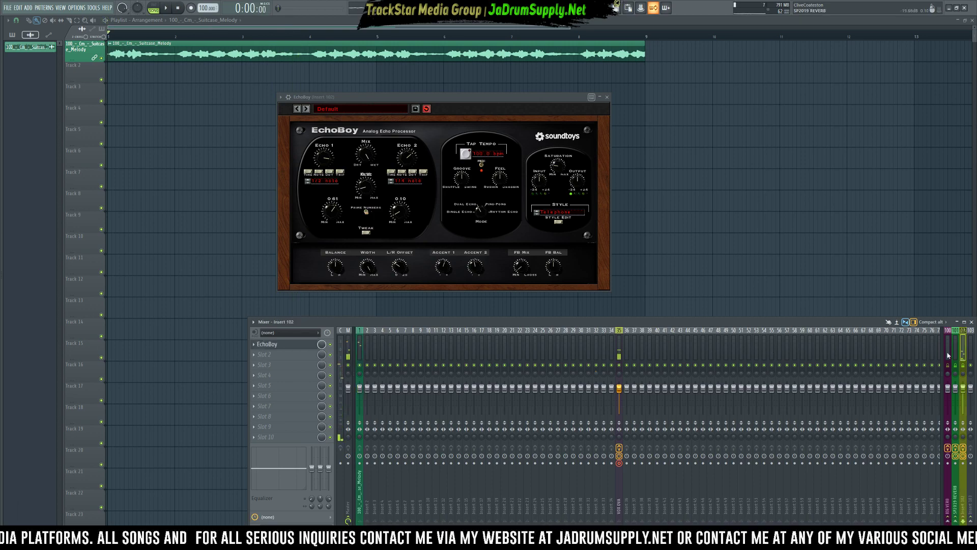
pyautogui.click(288, 359)
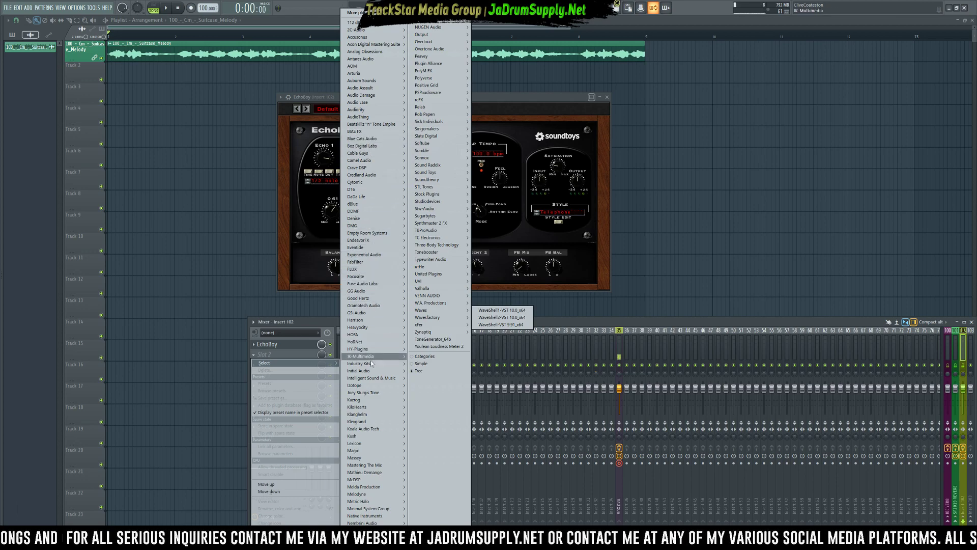
pyautogui.moveTo(360, 371)
pyautogui.moveTo(431, 379)
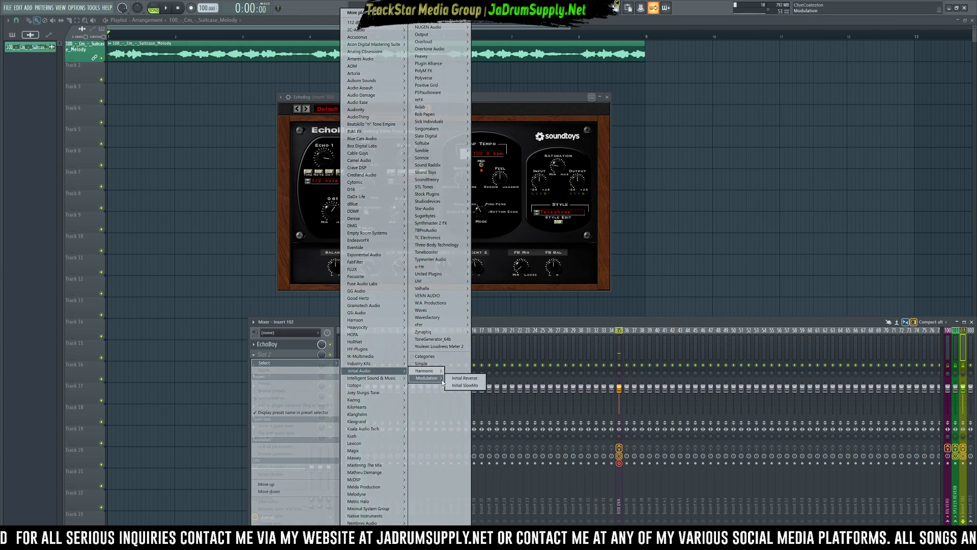
pyautogui.click(464, 377)
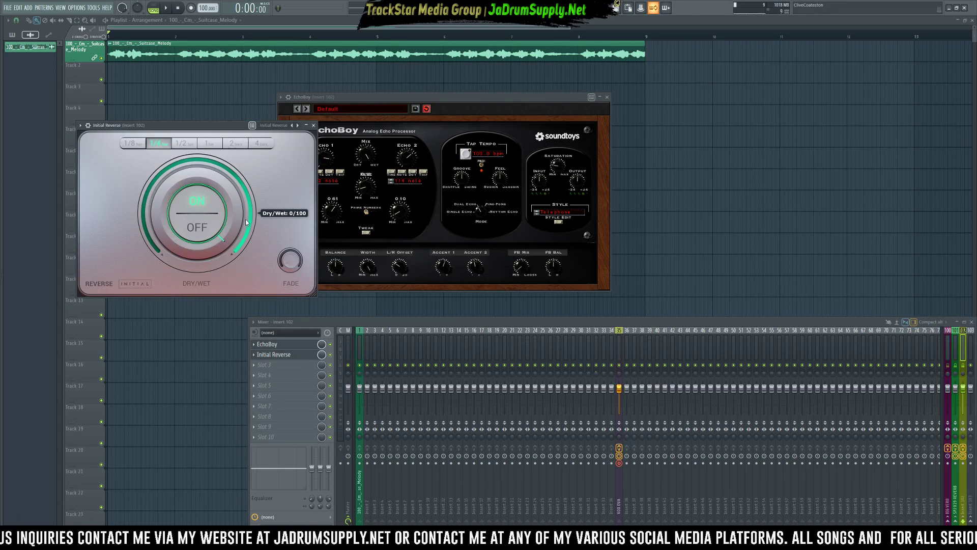
pyautogui.moveTo(195, 131); pyautogui.dragTo(606, 122)
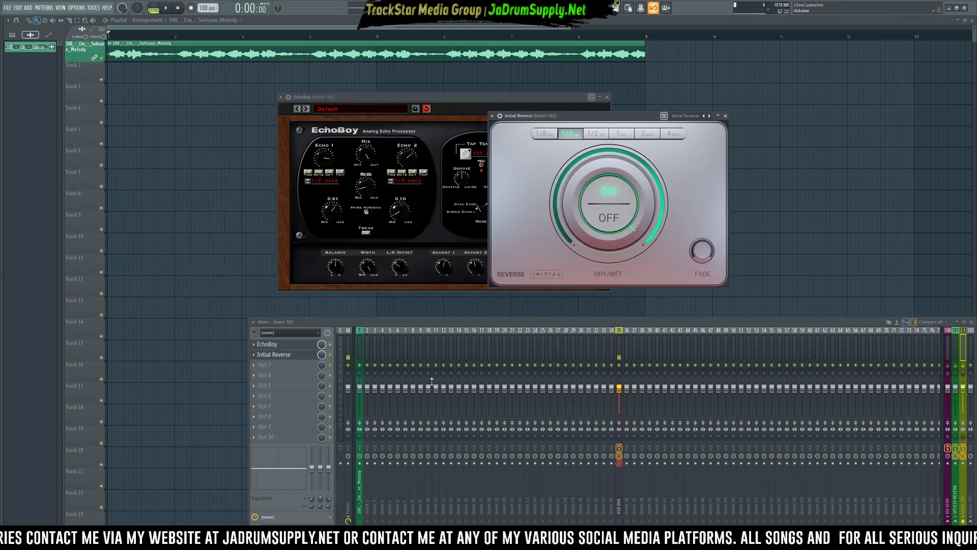
# Select the melody's mixer track and play the arrangement to hear the melody with the reversed echo
pyautogui.click(359, 353)
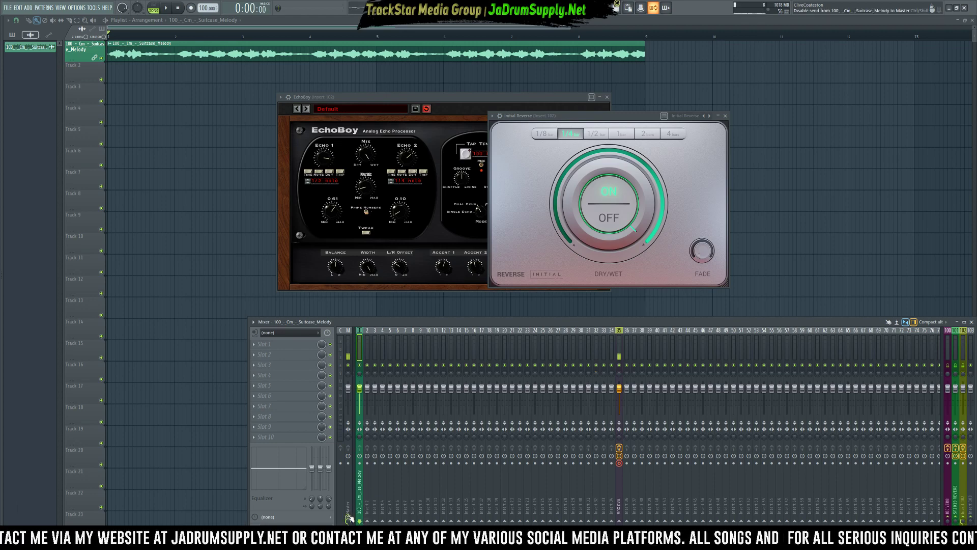
pyautogui.press('space')
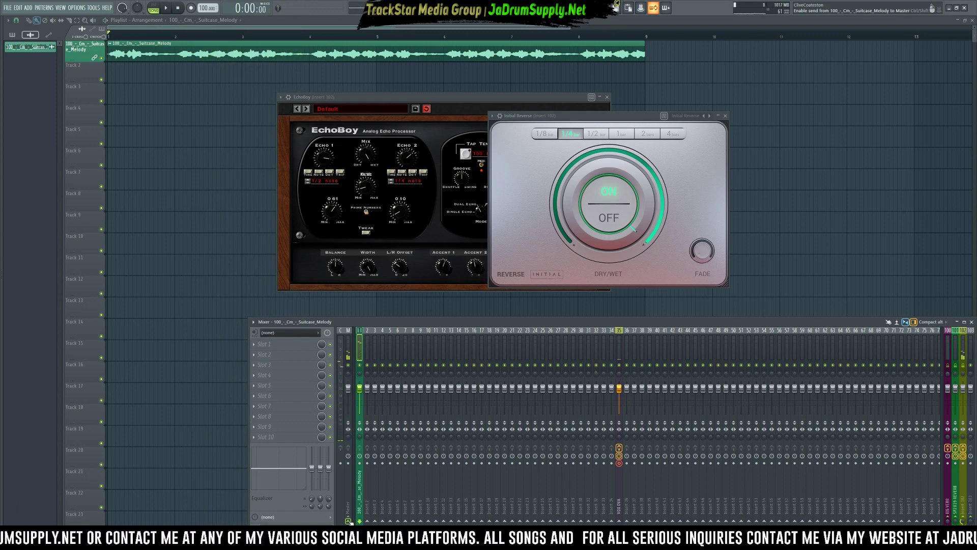
pyautogui.press('space')
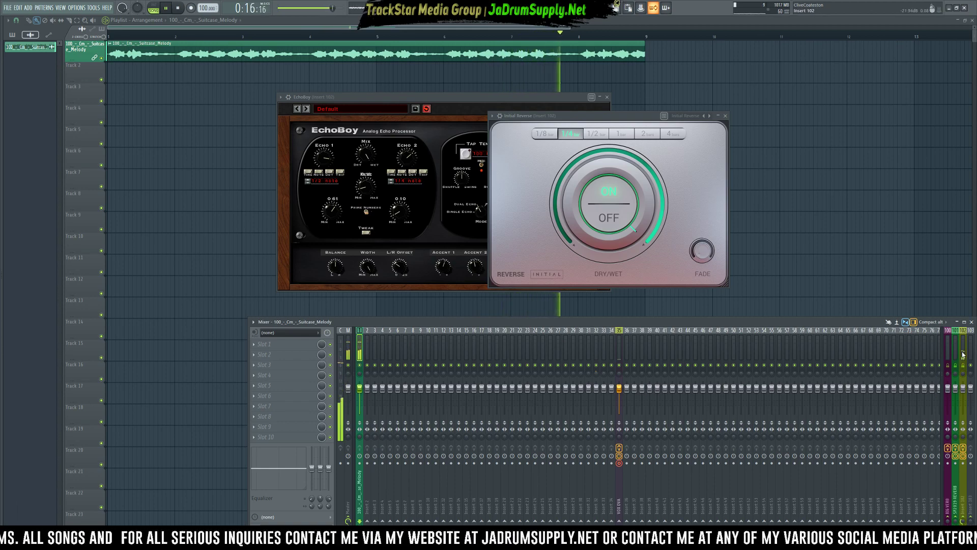
pyautogui.press('space')
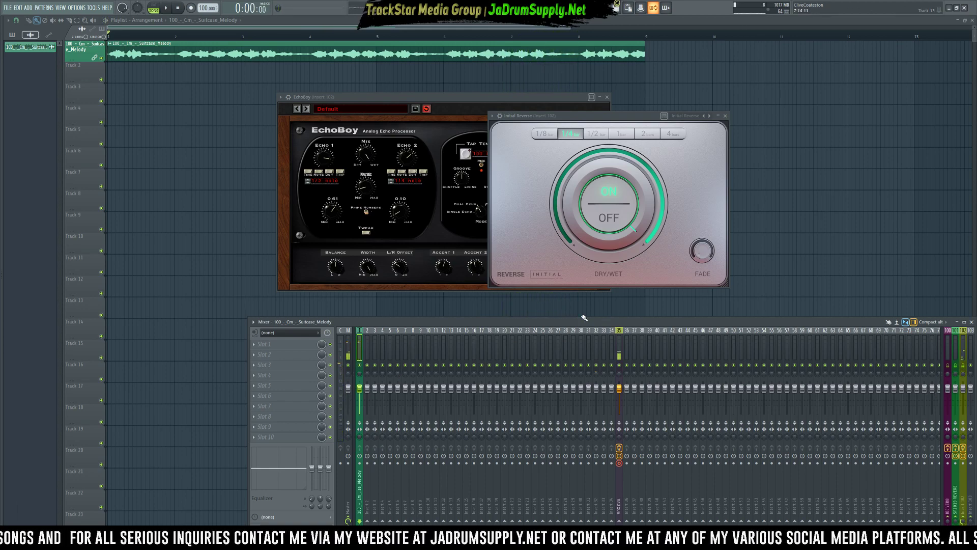
# Delete Initial Reverse from slot 2 of Insert 102
pyautogui.click(962, 348)
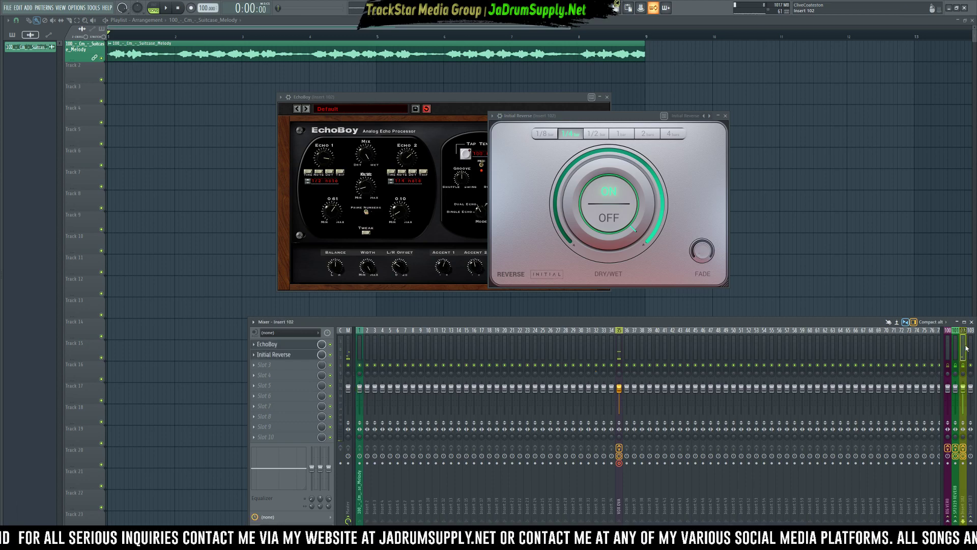
pyautogui.click(257, 356)
pyautogui.moveTo(289, 365)
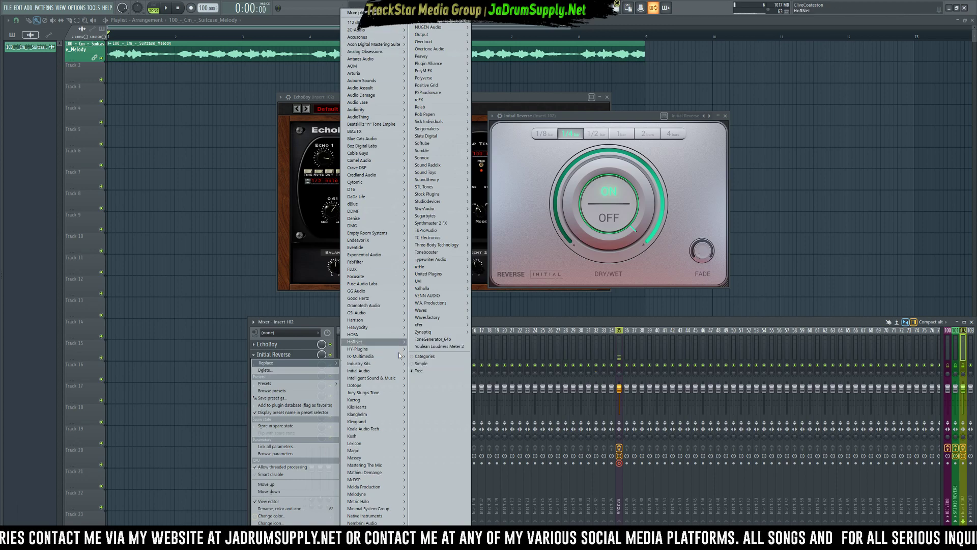
pyautogui.click(285, 370)
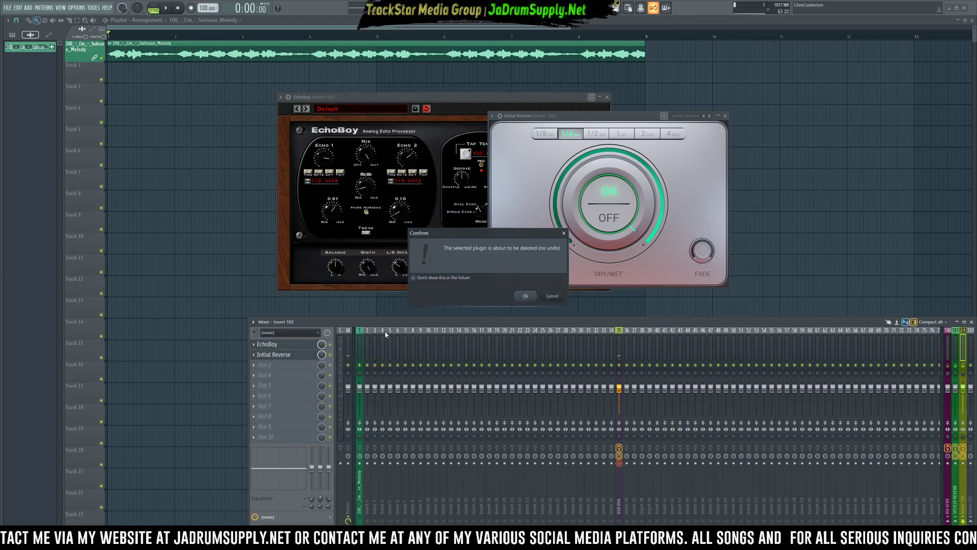
pyautogui.click(526, 296)
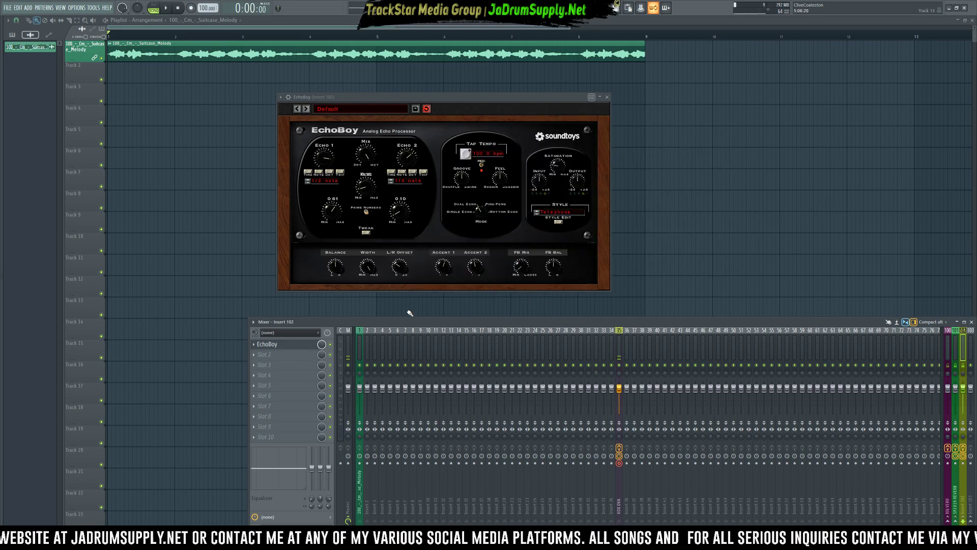
# Set EchoBoy's Echo 1 to a 1/1 note and Echo 2 to a 1/2 note, and play the arrangement
pyautogui.click(307, 180)
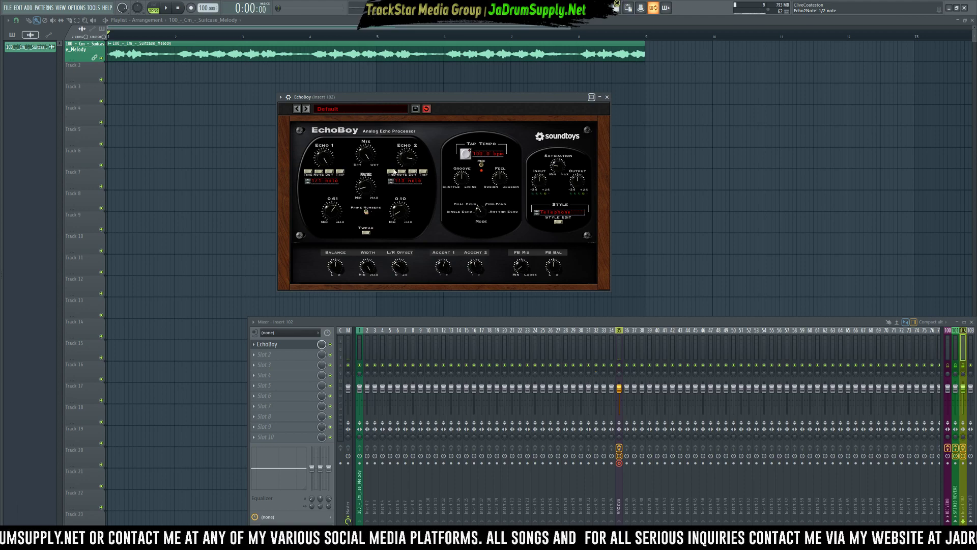
pyautogui.moveTo(421, 100); pyautogui.dragTo(425, 100)
pyautogui.press('space')
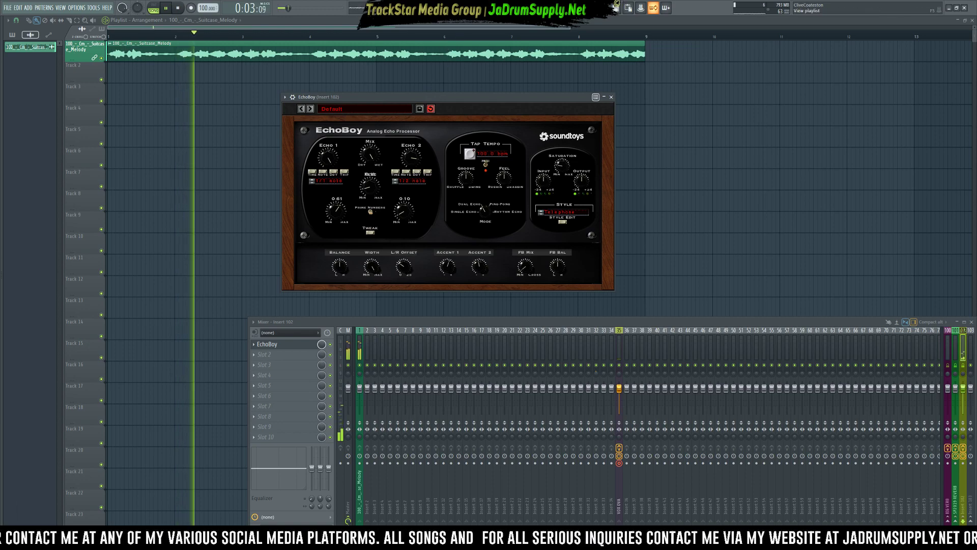
# Stop playback and replace the second Sampler channel in the channel rack with Air Music Technology's Xpand!2
pyautogui.click(640, 7)
pyautogui.press('space')
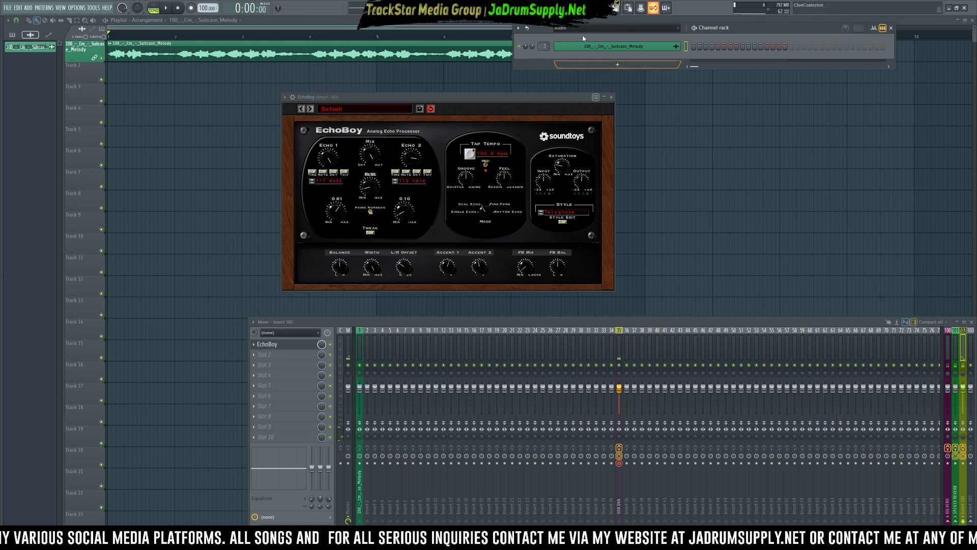
pyautogui.scroll(-1, 577, 31)
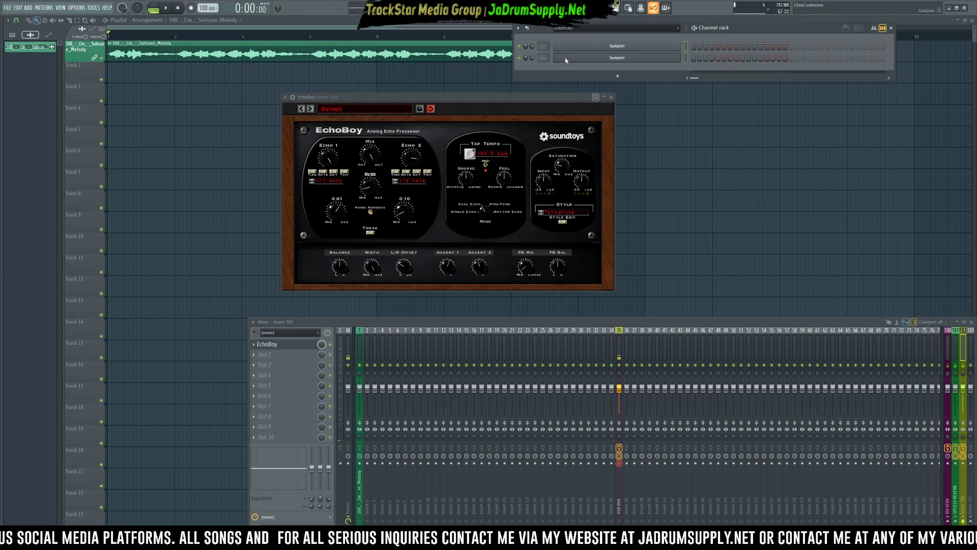
pyautogui.rightClick(680, 57)
pyautogui.moveTo(717, 123)
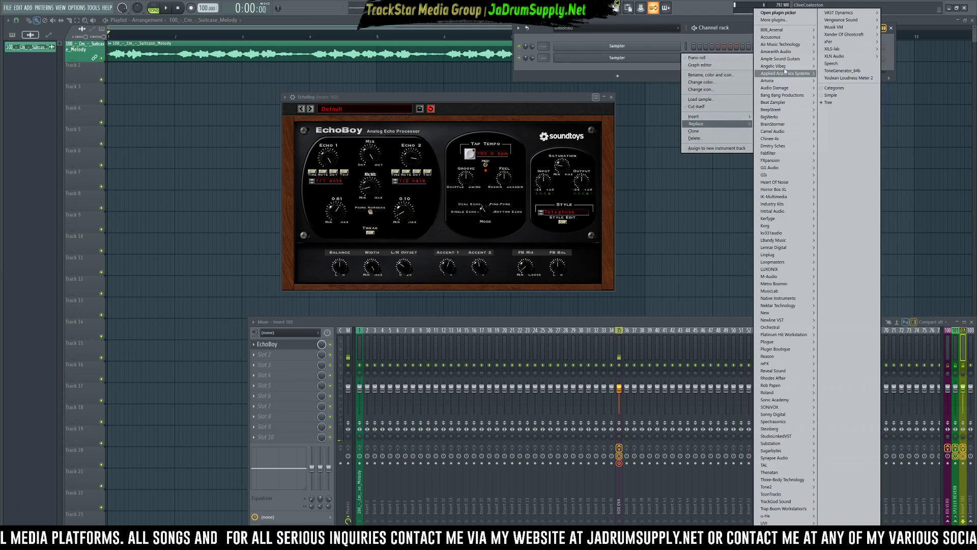
pyautogui.moveTo(788, 46)
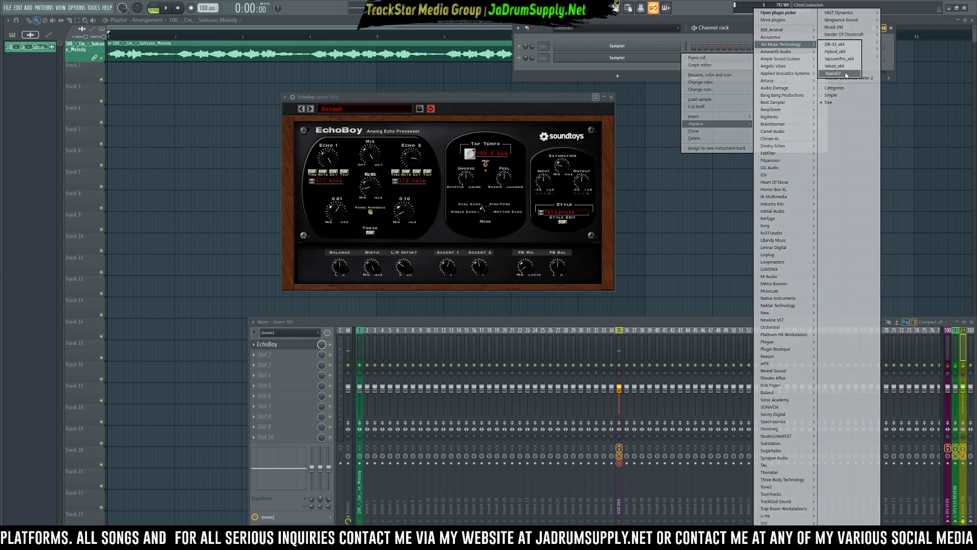
pyautogui.click(833, 73)
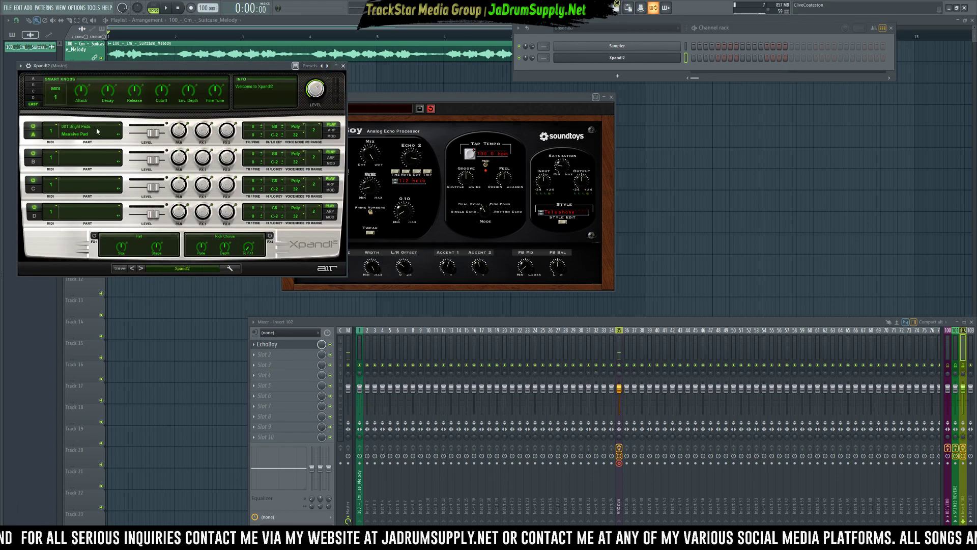
# Load the Spiccato Strings Up + Down sound from the 014 Strings category into part A of Xpand!2
pyautogui.click(78, 135)
pyautogui.moveTo(85, 233)
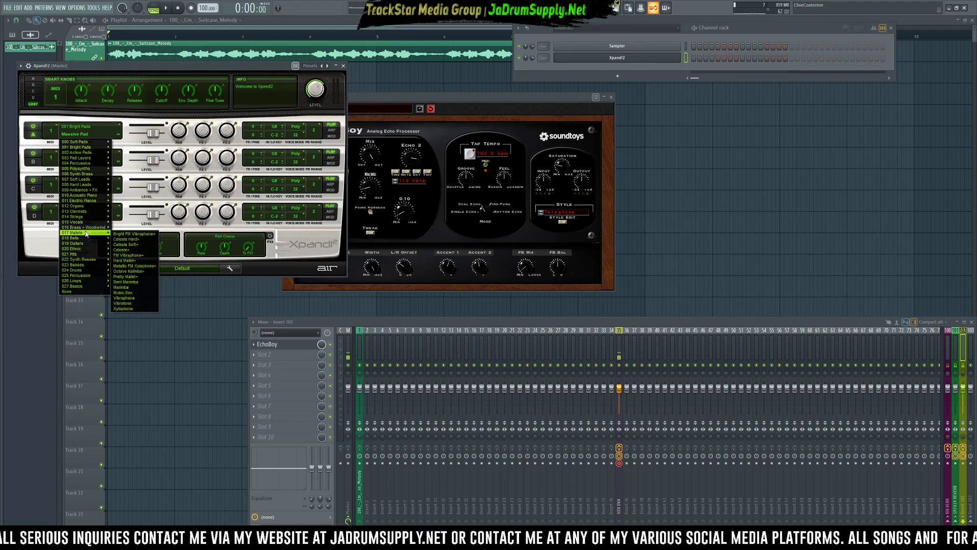
pyautogui.moveTo(83, 261)
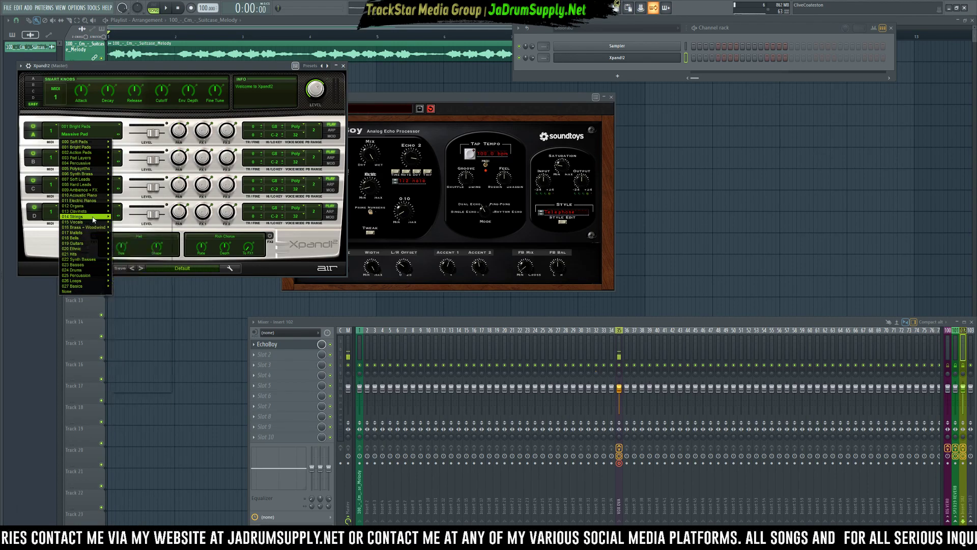
pyautogui.click(140, 309)
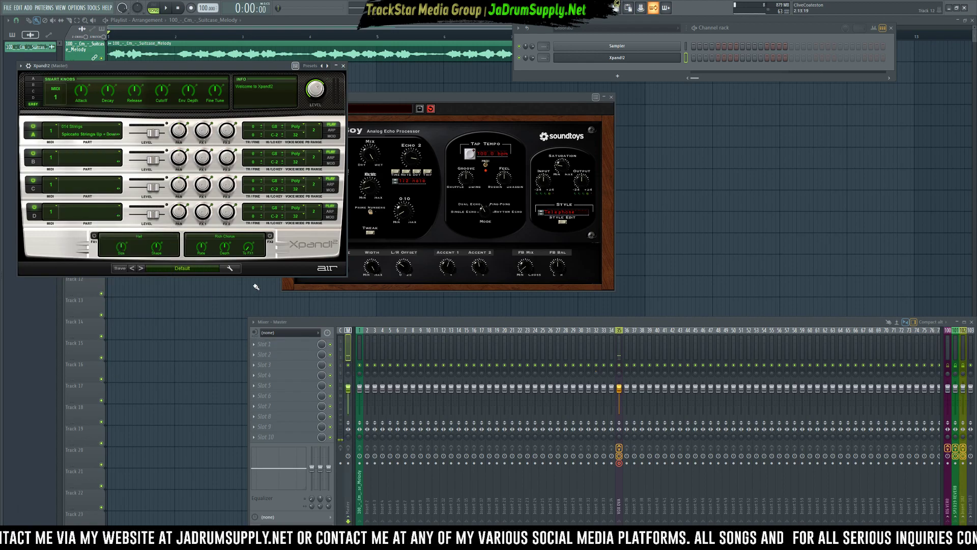
# Stamp the Minor Natural (Aeolian) scale on C over several octaves, from C3 upward, at the start of the Sampler channel's piano roll
pyautogui.moveTo(532, 59); pyautogui.dragTo(532, 74)
pyautogui.rightClick(638, 58)
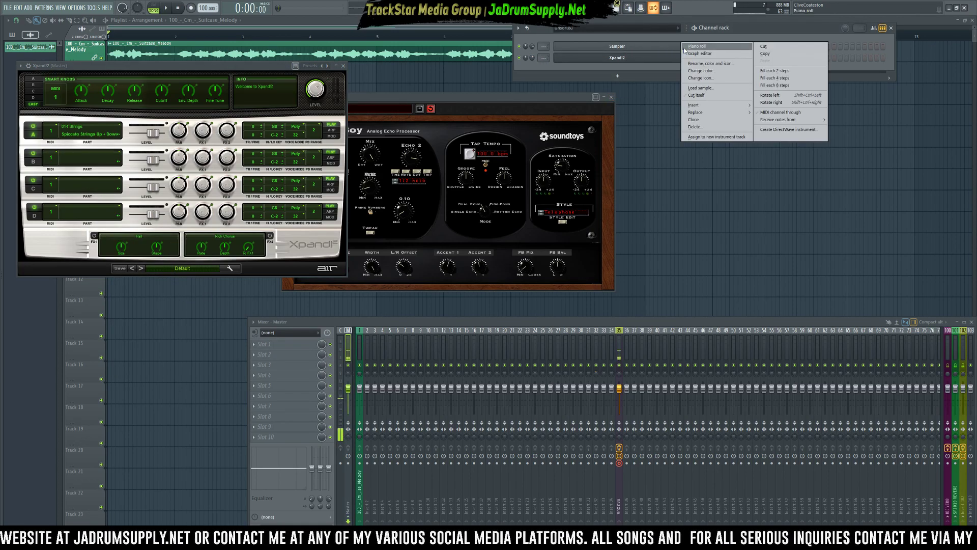
pyautogui.click(702, 47)
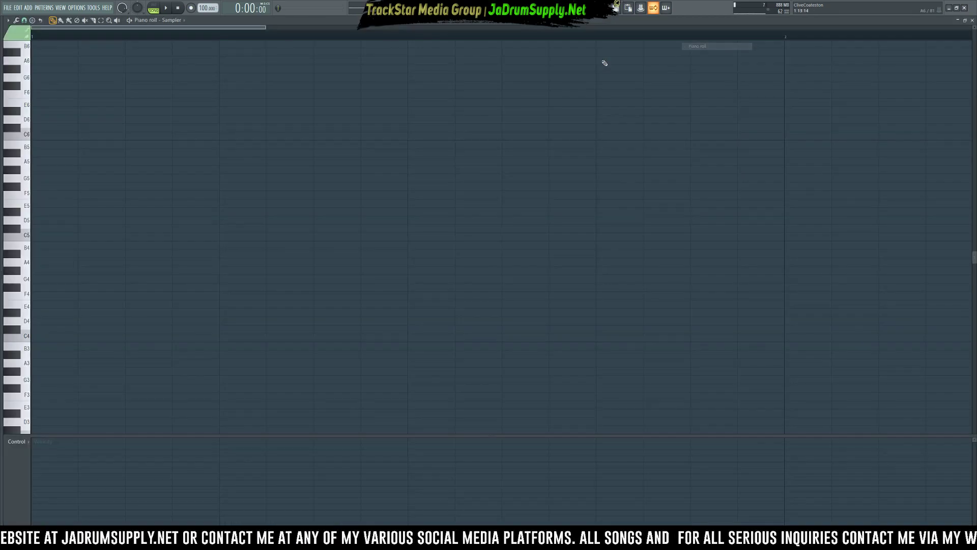
pyautogui.click(33, 20)
pyautogui.click(66, 204)
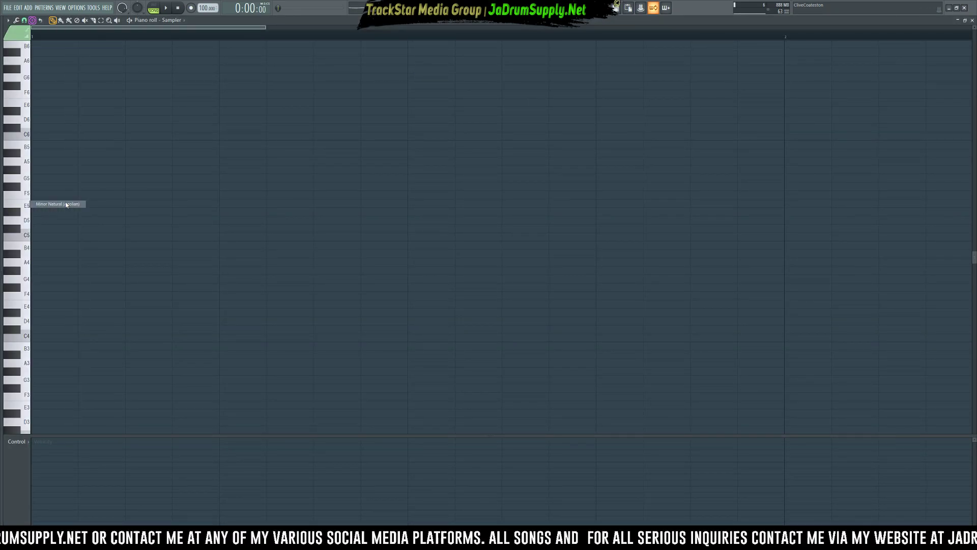
pyautogui.click(34, 338)
pyautogui.scroll(-2, 47, 333)
pyautogui.moveTo(38, 275); pyautogui.dragTo(30, 84)
pyautogui.rightClick(255, 99)
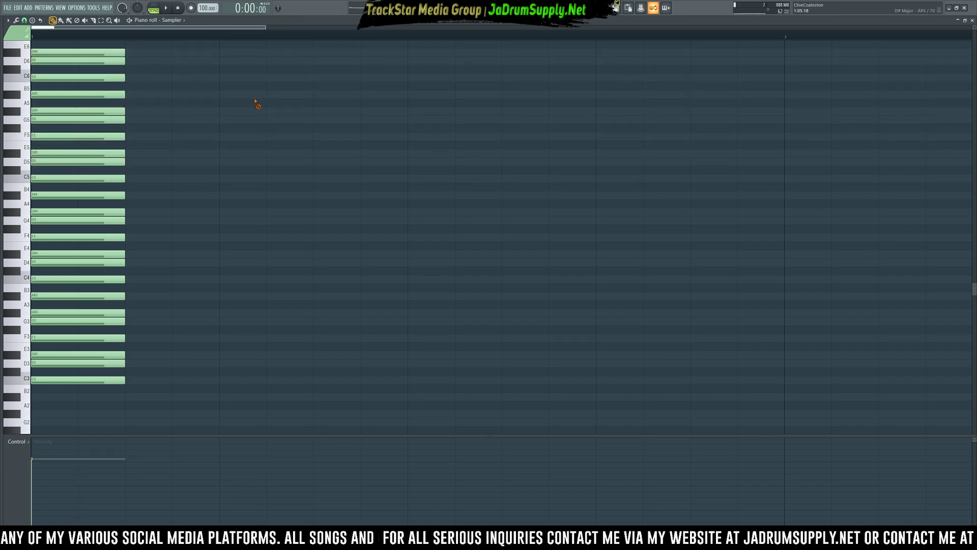
pyautogui.scroll(-2, 249, 103)
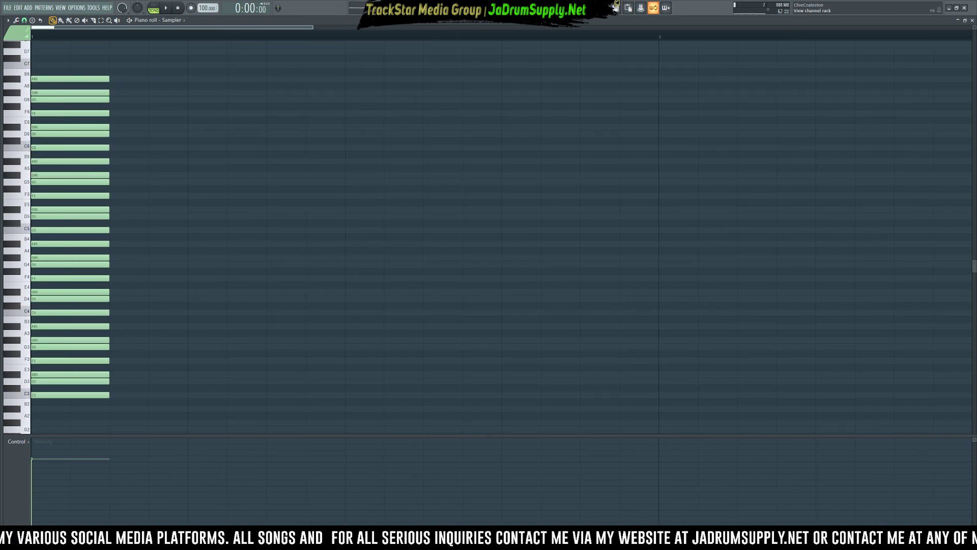
# Place a short D#4 note at the start of Xpand!2's piano roll and return to the playlist
pyautogui.click(578, 8)
pyautogui.rightClick(679, 53)
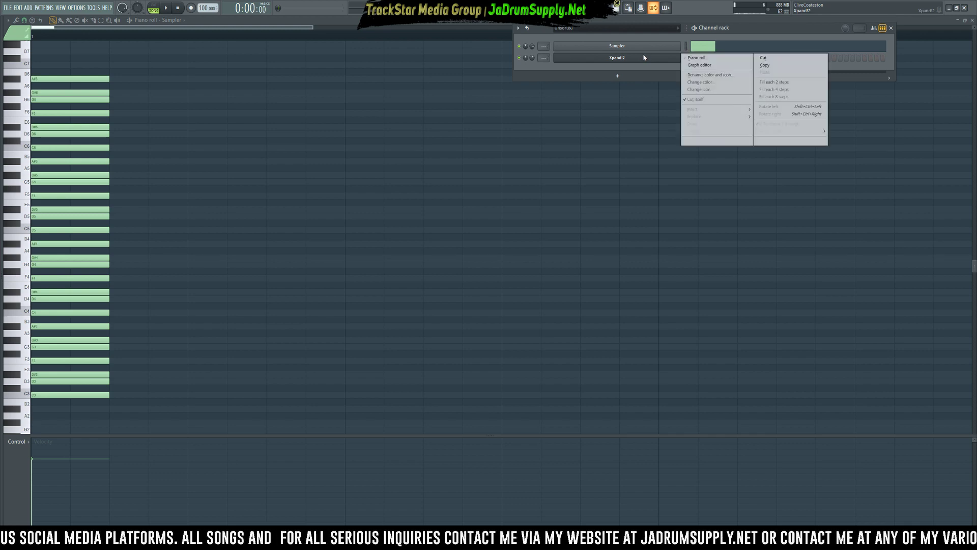
pyautogui.click(707, 58)
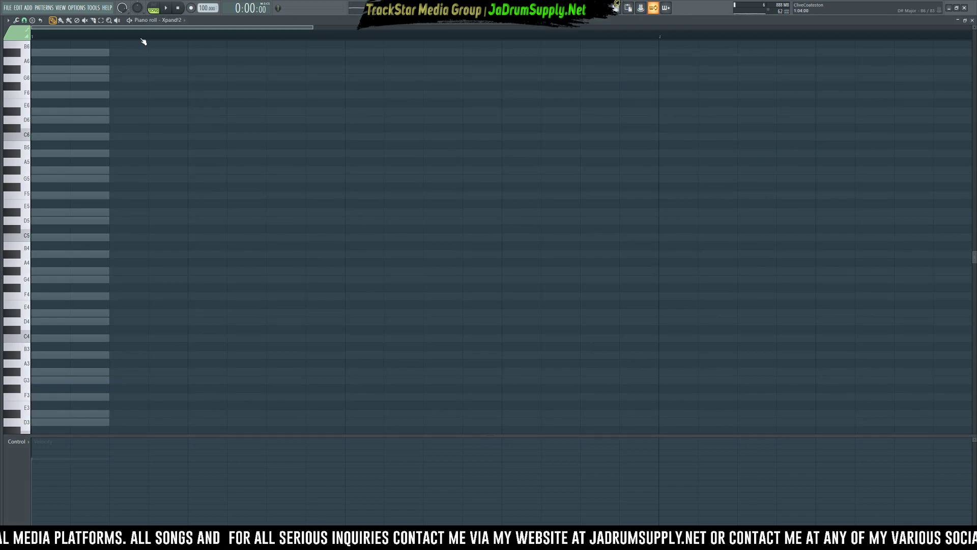
pyautogui.scroll(-3, 135, 39)
pyautogui.scroll(-10, 175, 229)
pyautogui.scroll(8, 57, 240)
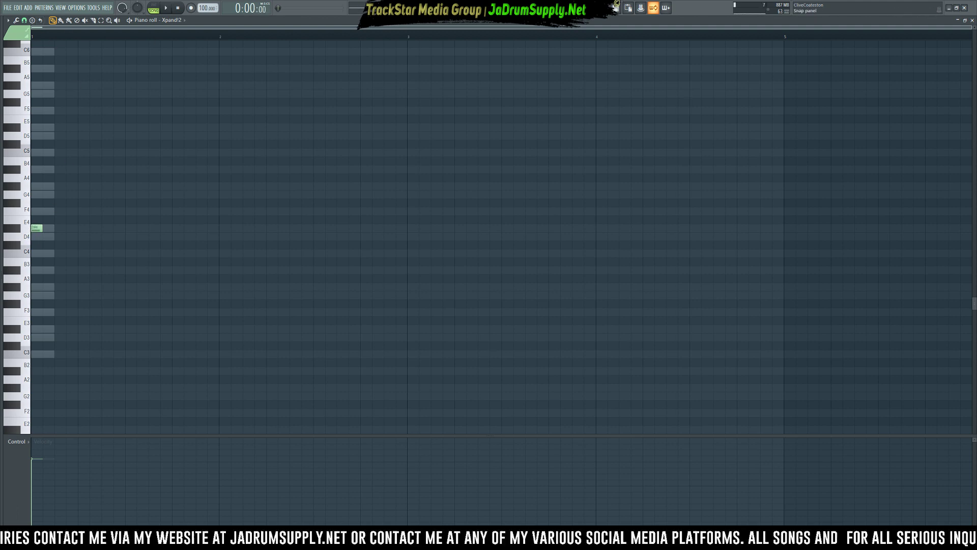
pyautogui.press('F5')
pyautogui.moveTo(175, 96); pyautogui.dragTo(111, 92)
pyautogui.rightClick(134, 86)
pyautogui.click(18, 36)
pyautogui.click(165, 96)
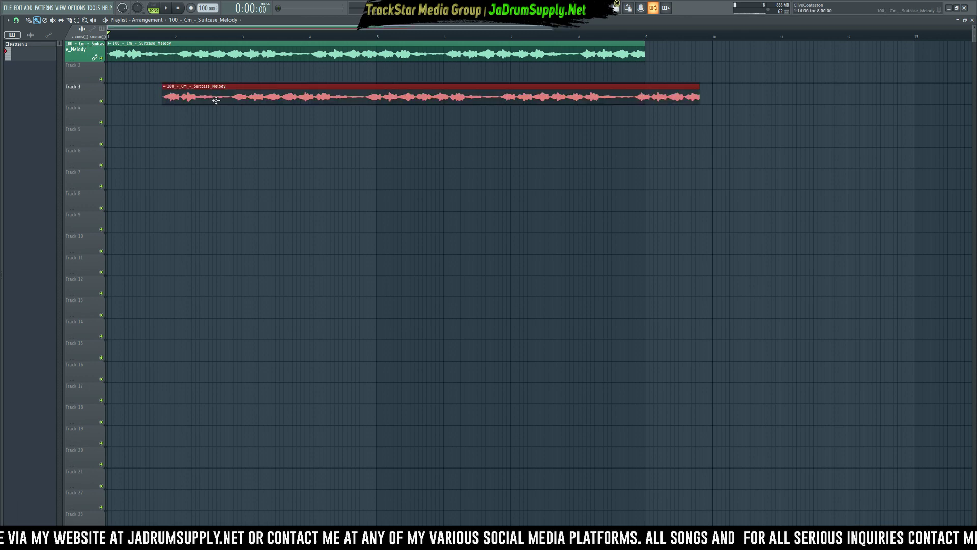
pyautogui.moveTo(216, 99); pyautogui.dragTo(201, 97)
pyautogui.rightClick(200, 97)
# Place Pattern 1 on Track 2 at the start of the playlist, beneath the melody clip
pyautogui.click(12, 34)
pyautogui.click(166, 110)
pyautogui.moveTo(207, 105); pyautogui.dragTo(242, 72)
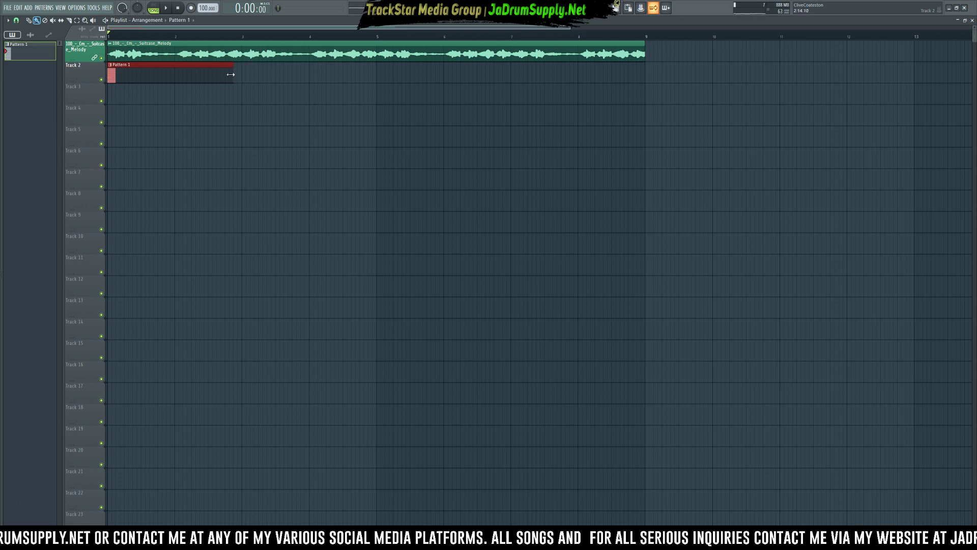
# Repeat Pattern 1 on Track 2 every two bars so the clips fill the melody clip's length up to bar 9
pyautogui.click(247, 73)
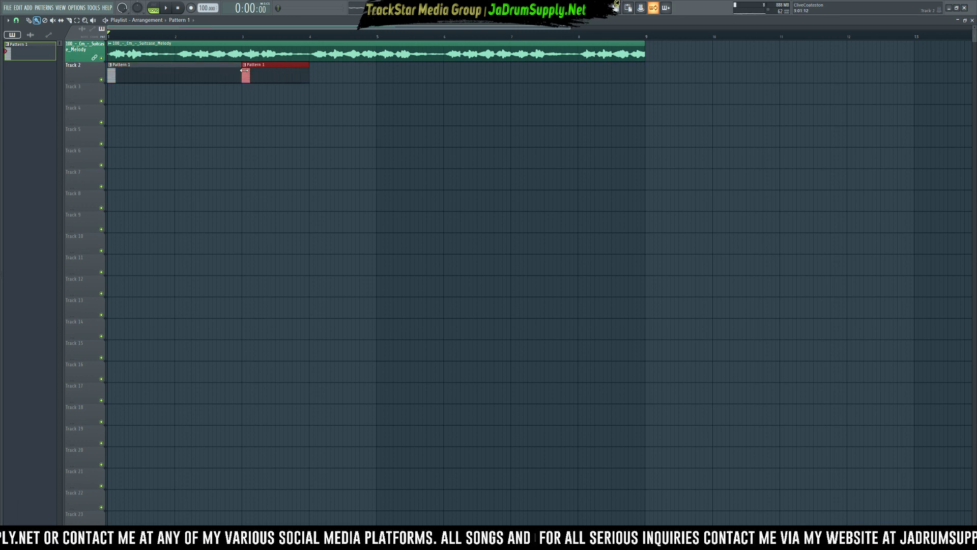
pyautogui.rightClick(302, 72)
pyautogui.moveTo(247, 76); pyautogui.dragTo(557, 76)
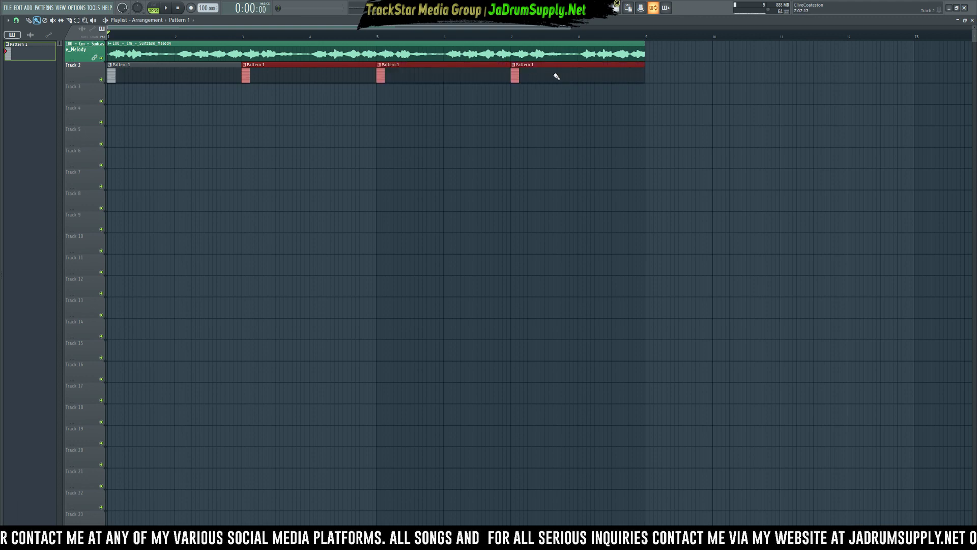
# Open Xpand!2's piano roll from the unsorted channels and lower its first note to C4
pyautogui.press('F6')
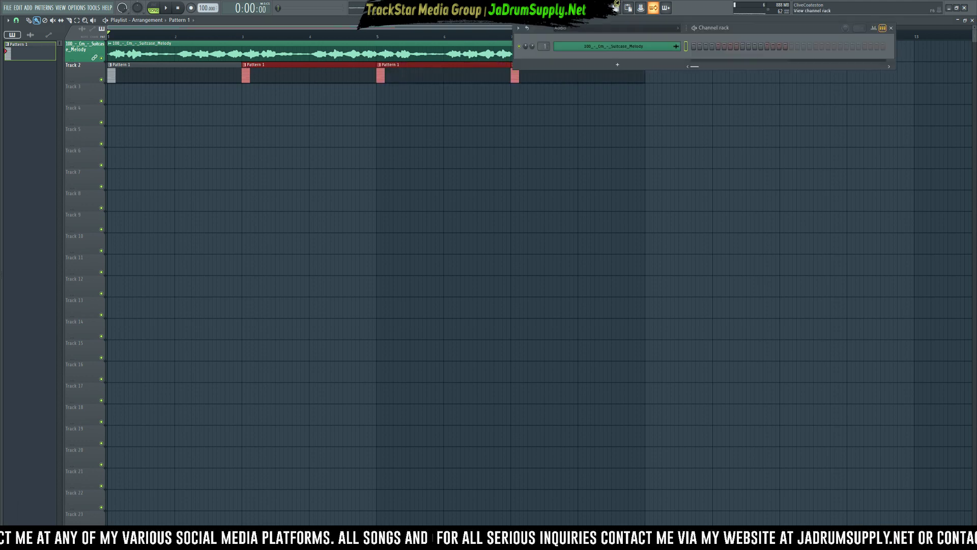
pyautogui.scroll(-1, 625, 30)
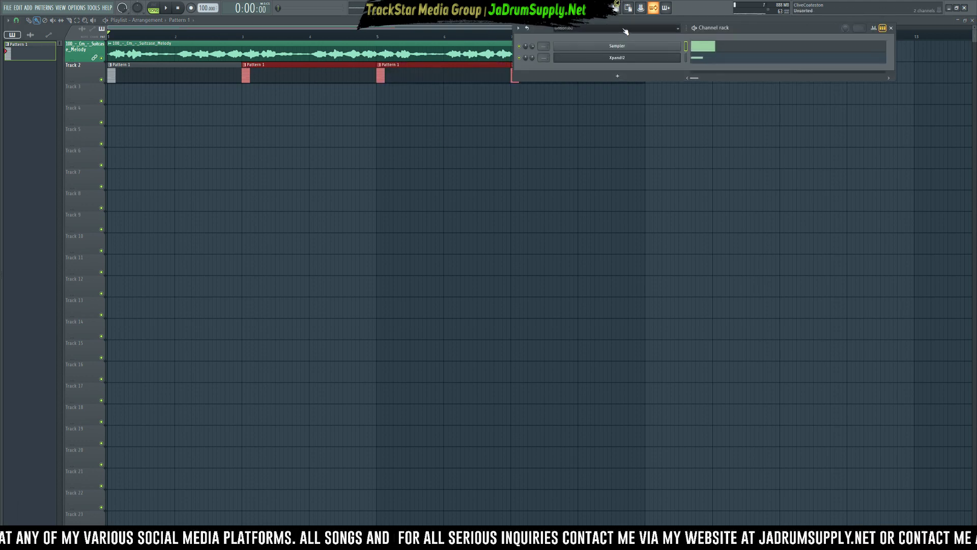
pyautogui.click(720, 60)
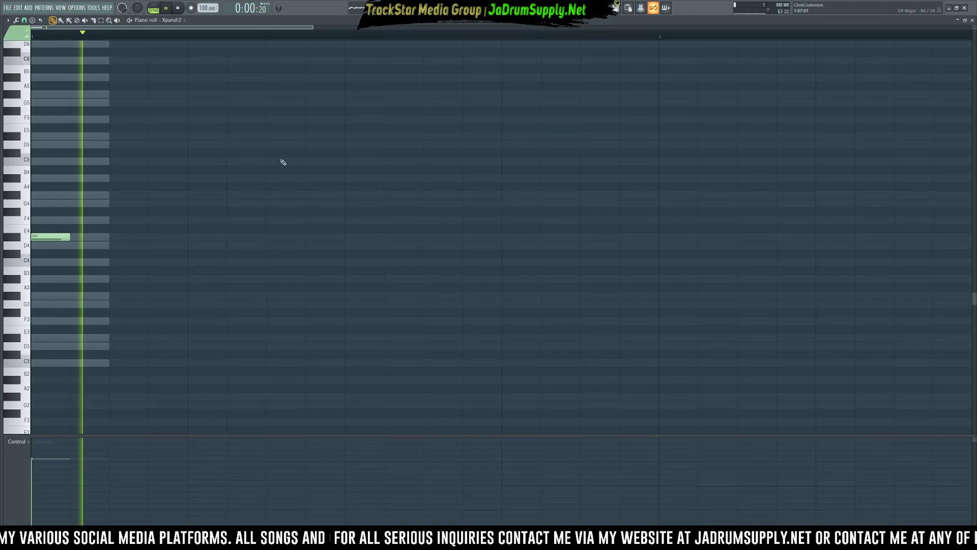
pyautogui.moveTo(38, 236); pyautogui.dragTo(39, 261)
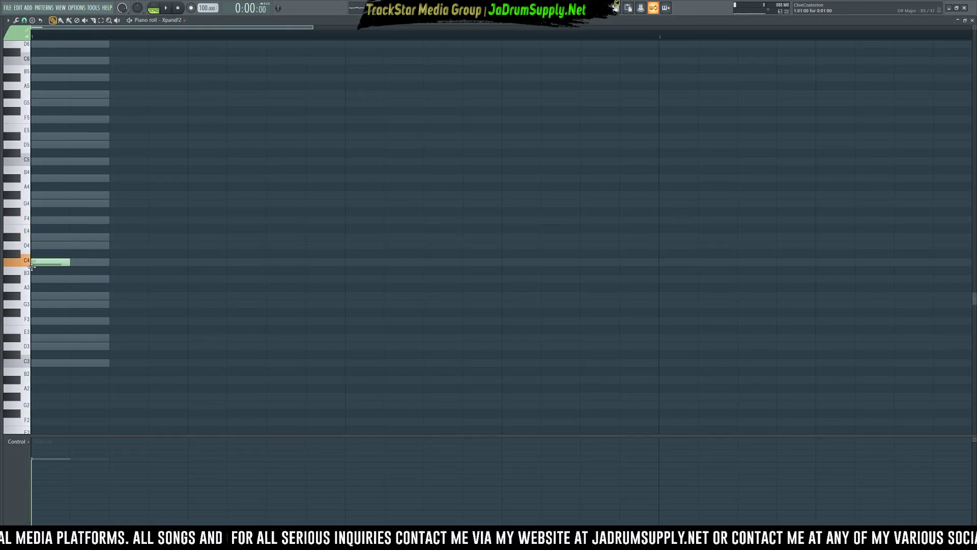
# Add two more C4 notes on steps 4 and 7 of bar 1 and play the pattern back
pyautogui.scroll(-1, 43, 266)
pyautogui.press('space')
pyautogui.press('space')
pyautogui.press('space')
pyautogui.press('space')
pyautogui.click(266, 238)
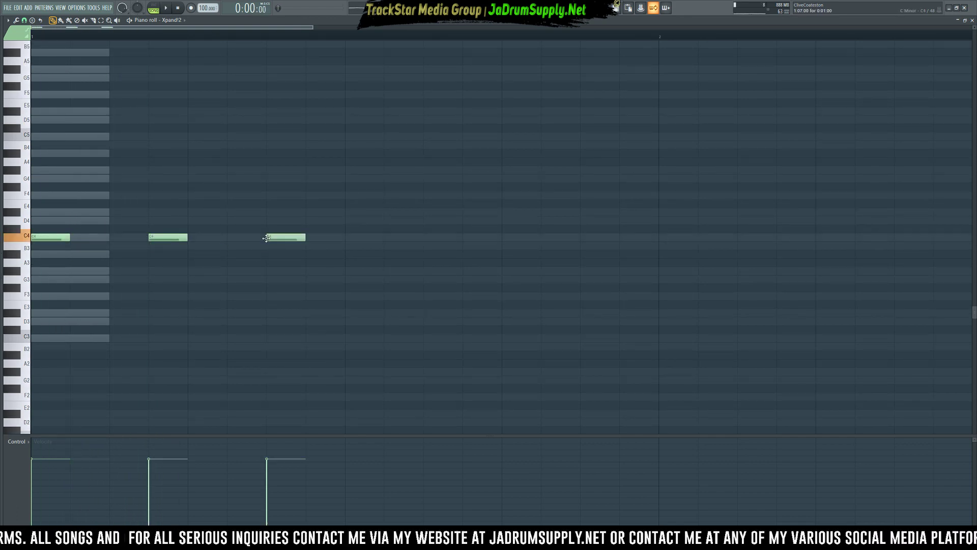
pyautogui.scroll(-6, 216, 39)
pyautogui.press('space')
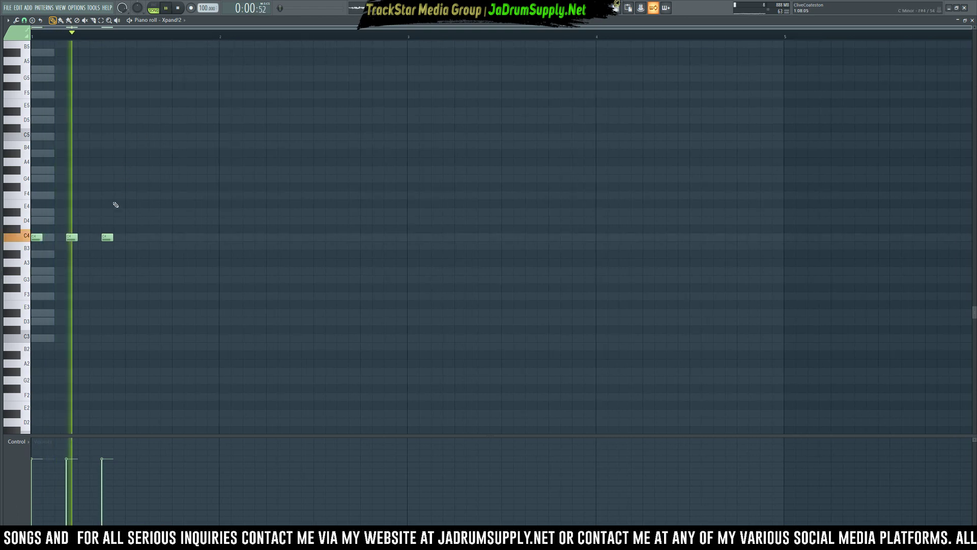
# Continue bar 1 with a rising line of G#3, A#3 and D4 on steps 11, 13 and 15
pyautogui.click(149, 254)
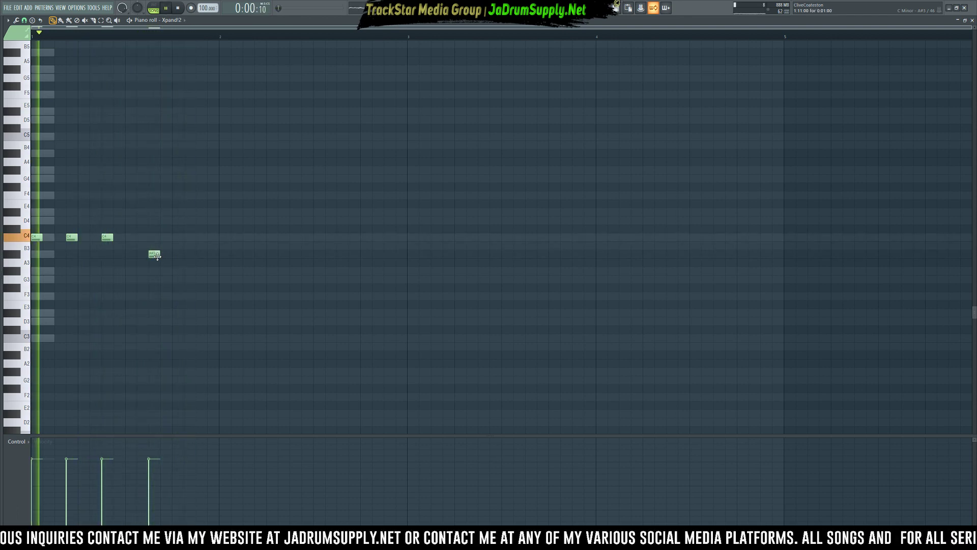
pyautogui.moveTo(153, 254); pyautogui.dragTo(140, 254)
pyautogui.click(175, 254)
pyautogui.press('space')
pyautogui.press('space')
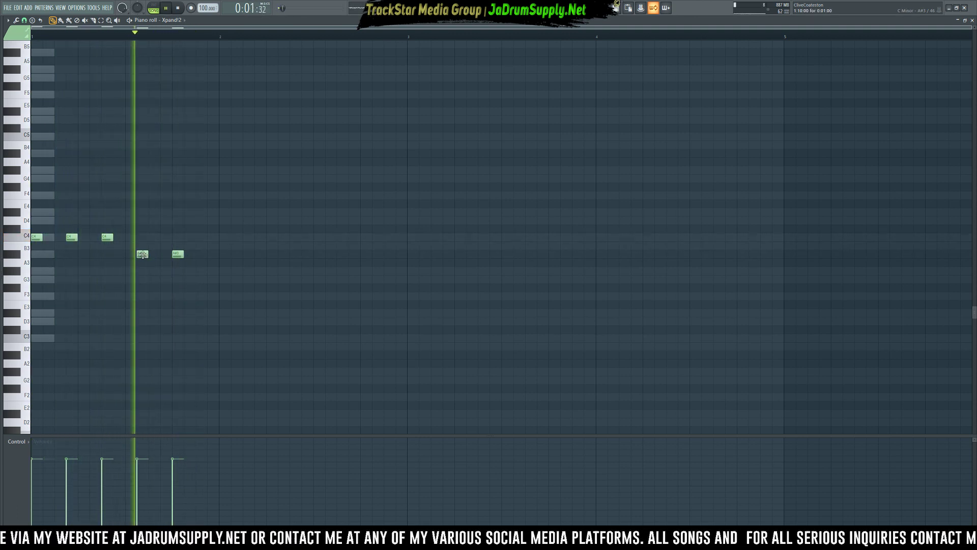
pyautogui.moveTo(143, 254); pyautogui.dragTo(154, 271)
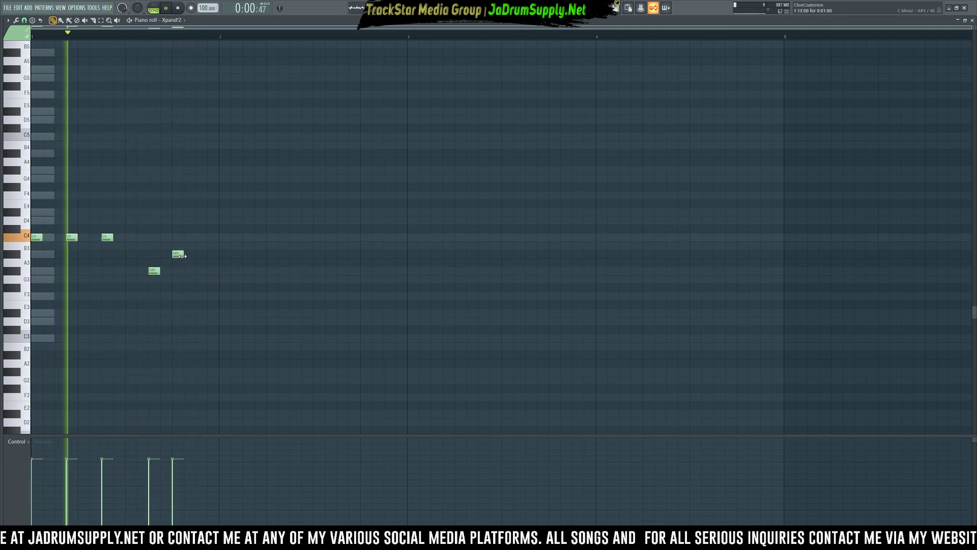
pyautogui.click(197, 220)
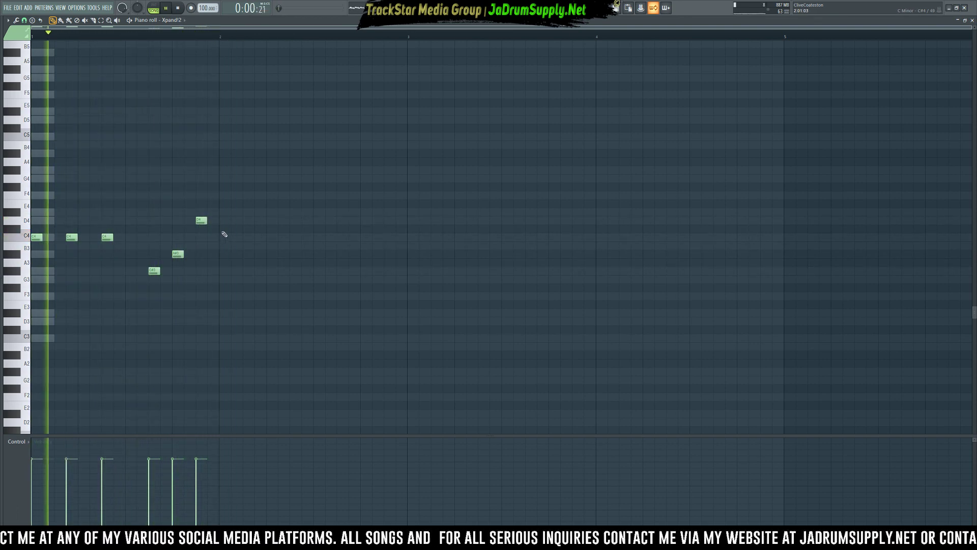
# Place three D#4 notes on steps 1, 4 and 7 of bar 2
pyautogui.click(224, 212)
pyautogui.click(259, 212)
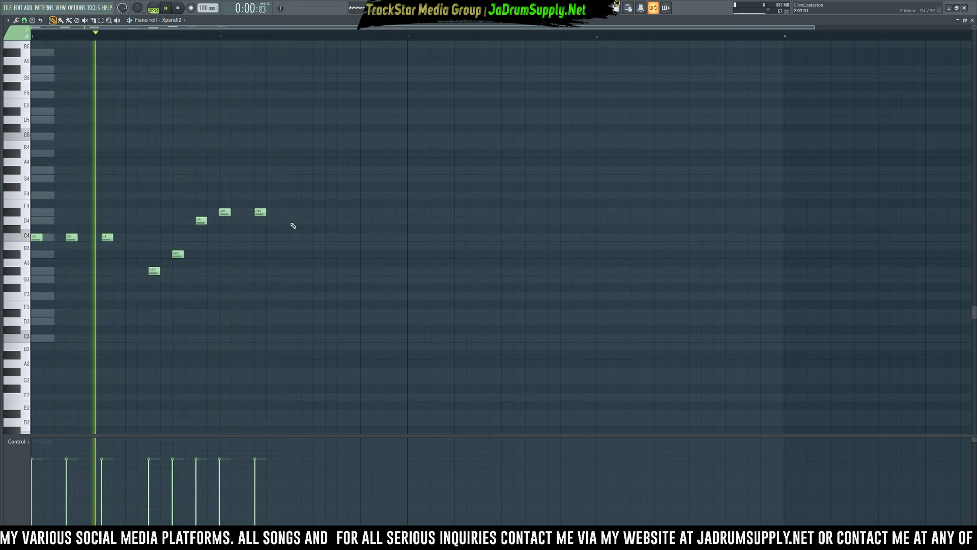
pyautogui.click(293, 220)
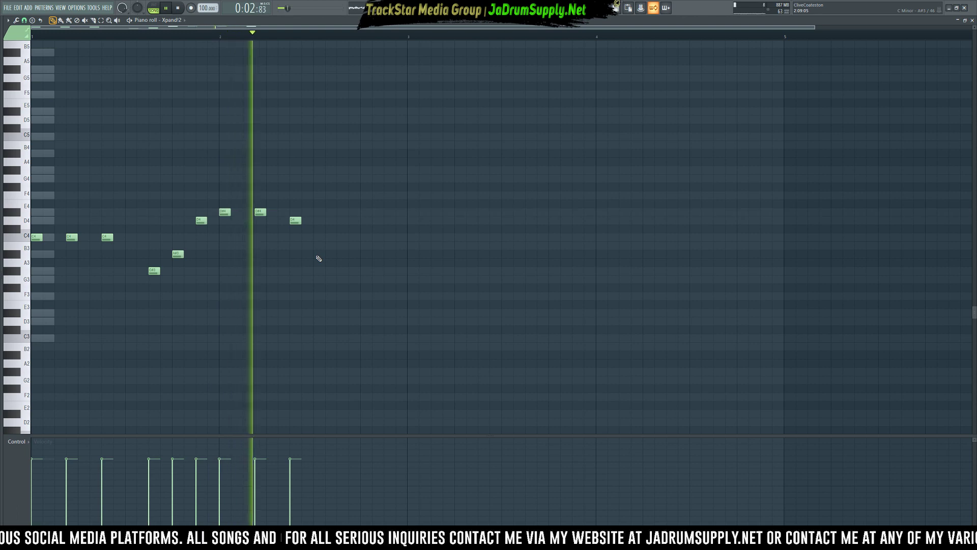
pyautogui.moveTo(297, 221); pyautogui.dragTo(298, 212)
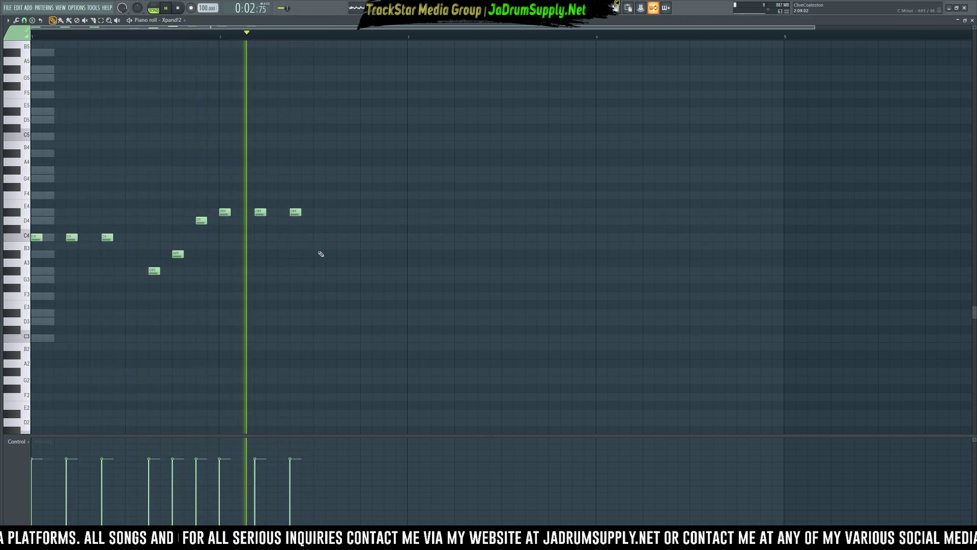
# Place three C4 notes on steps 11, 13 and 15 of bar 2
pyautogui.click(318, 237)
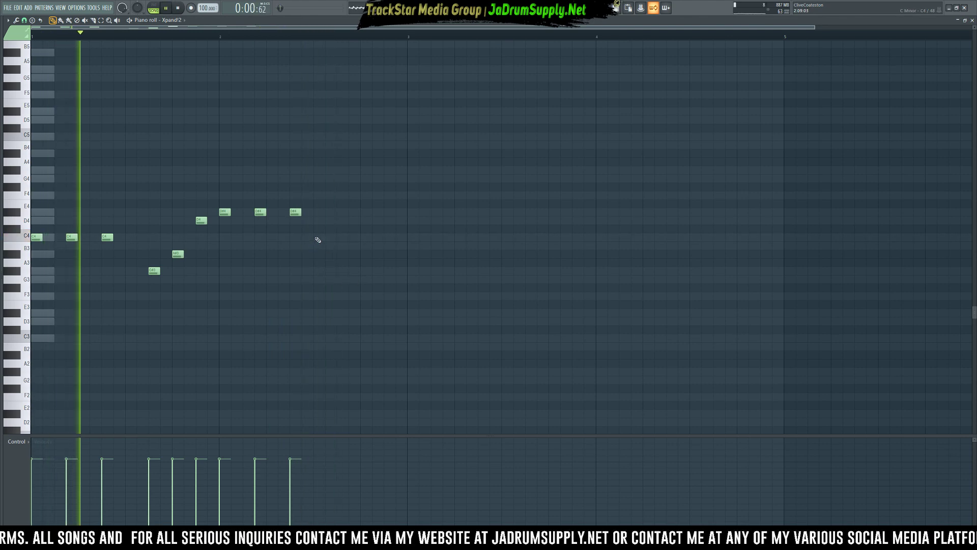
pyautogui.click(354, 237)
pyautogui.click(387, 237)
pyautogui.moveTo(319, 237); pyautogui.dragTo(367, 237)
pyautogui.rightClick(390, 237)
pyautogui.click(389, 237)
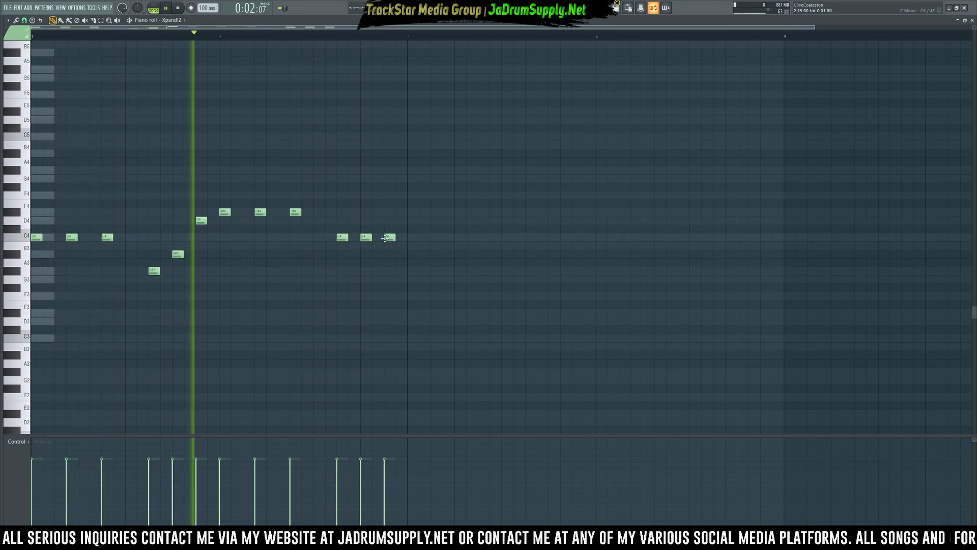
pyautogui.press('space')
# Raise the last three notes of bar 2 to D4, and lower the final one to A#3
pyautogui.moveTo(342, 236); pyautogui.dragTo(364, 215)
pyautogui.scroll(-1, 384, 248)
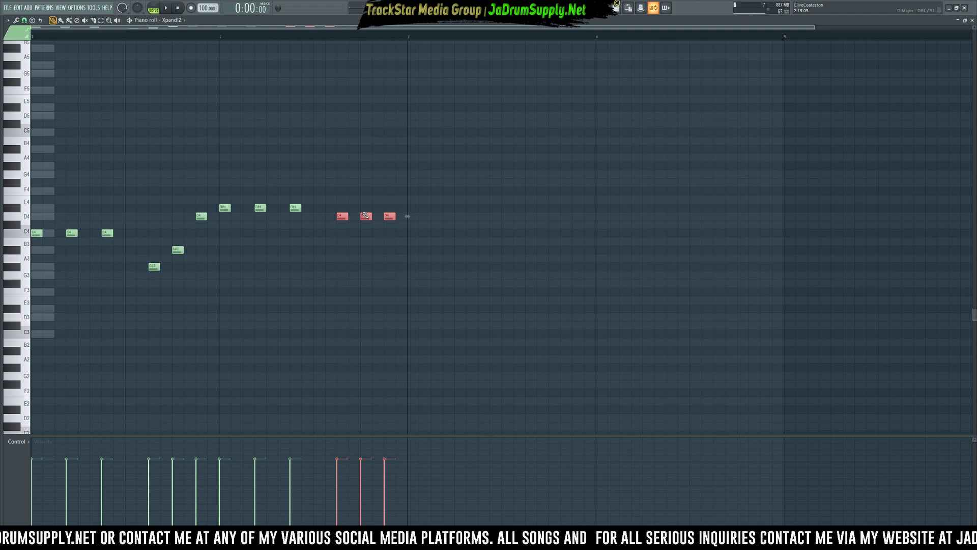
pyautogui.press('space')
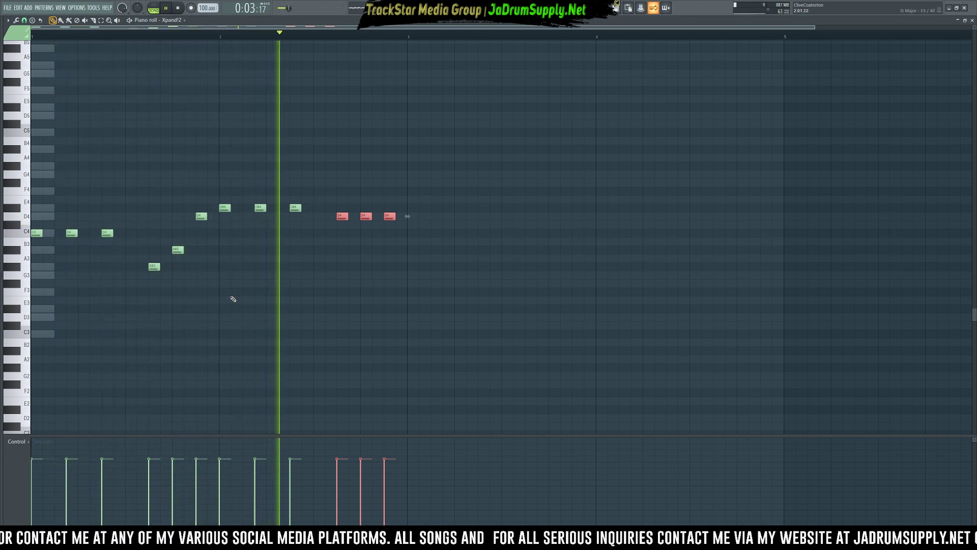
pyautogui.press('space')
pyautogui.rightClick(388, 246)
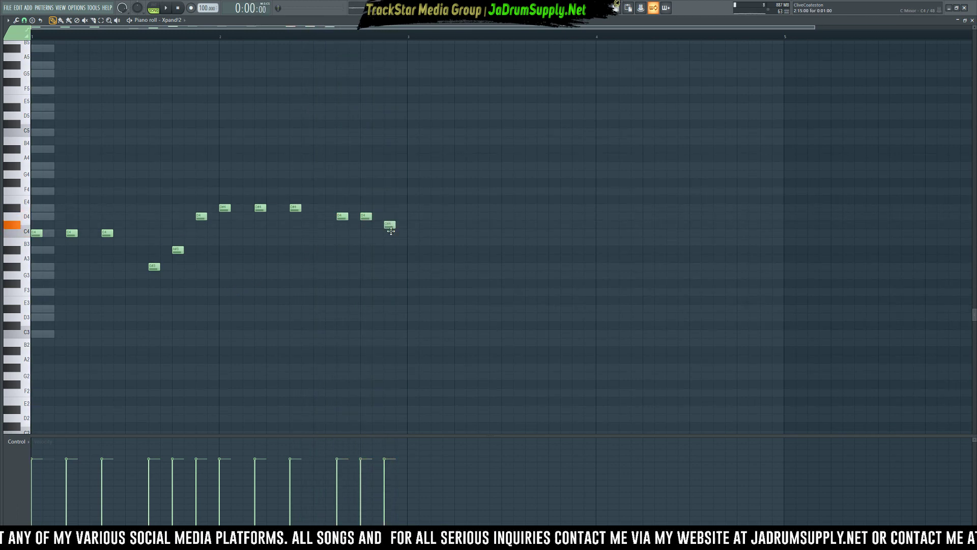
pyautogui.moveTo(391, 231); pyautogui.dragTo(390, 234)
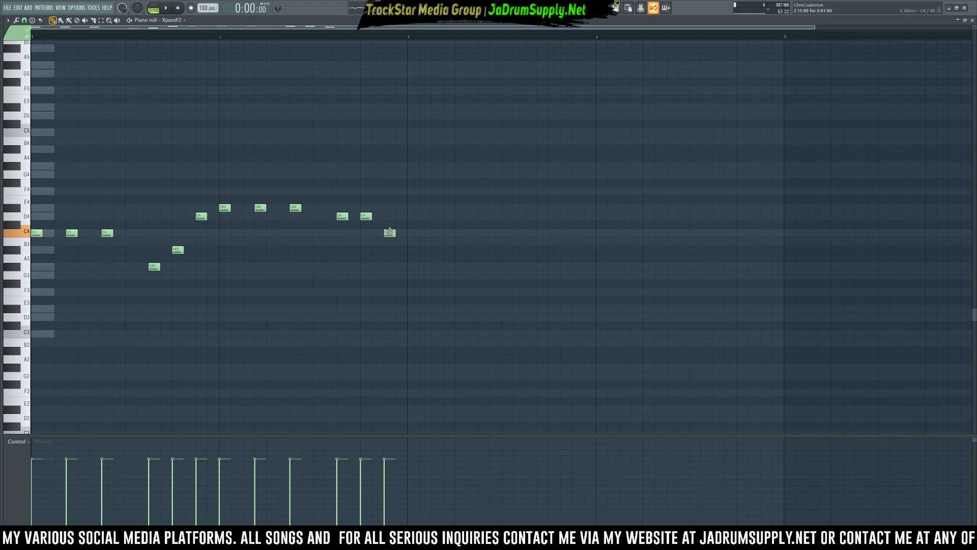
pyautogui.moveTo(389, 237); pyautogui.dragTo(390, 249)
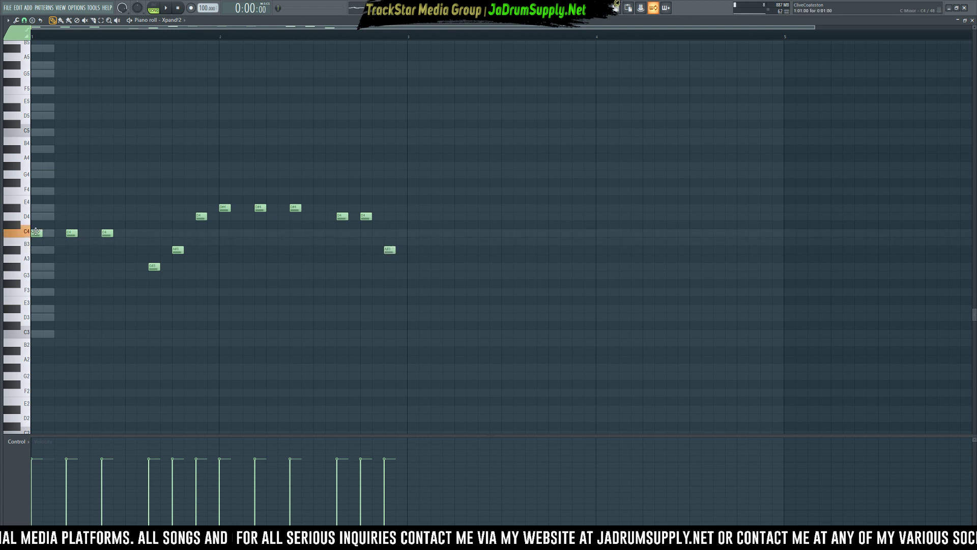
# Stack D#4 and G4 on each of the three C4 notes in bar 1 to form C minor chords
pyautogui.click(36, 174)
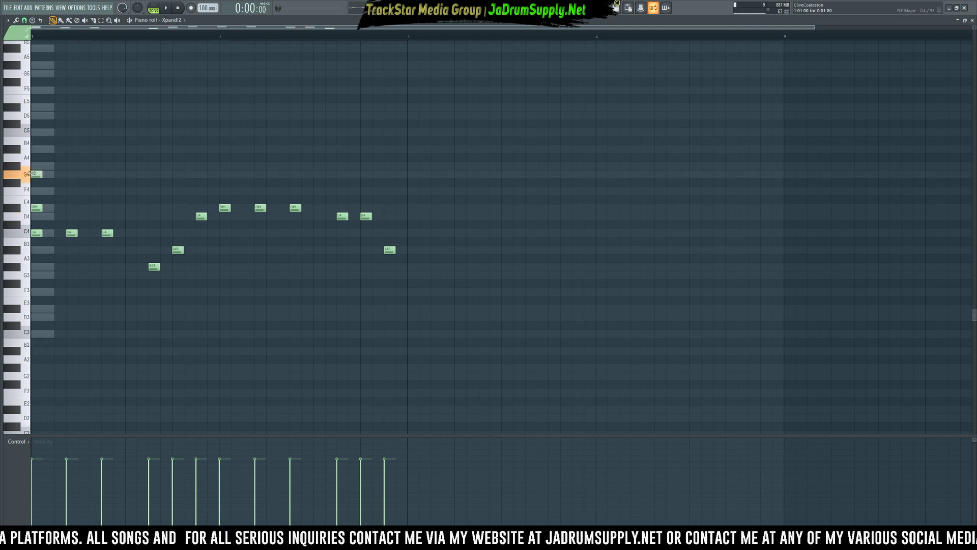
pyautogui.press('space')
pyautogui.click(69, 207)
pyautogui.click(70, 174)
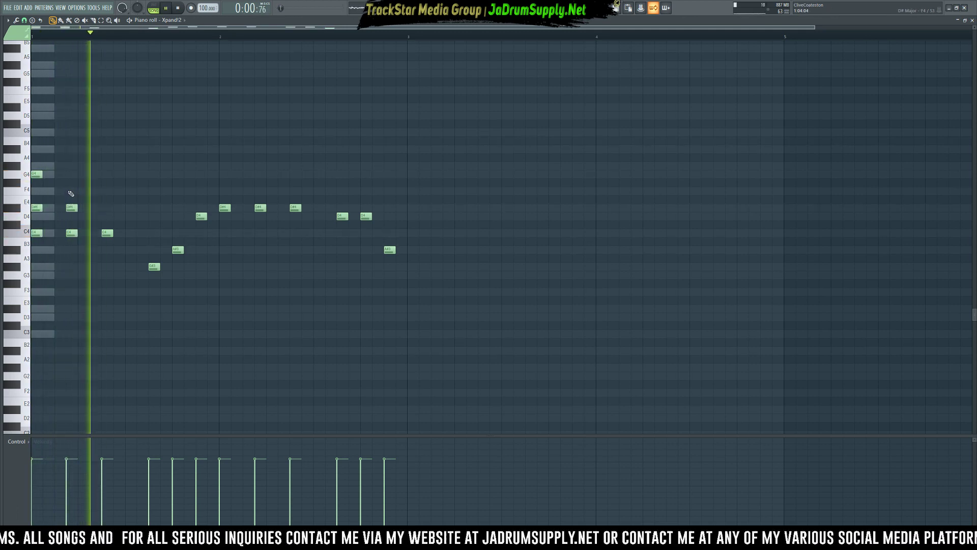
pyautogui.click(105, 207)
pyautogui.click(105, 174)
pyautogui.press('space')
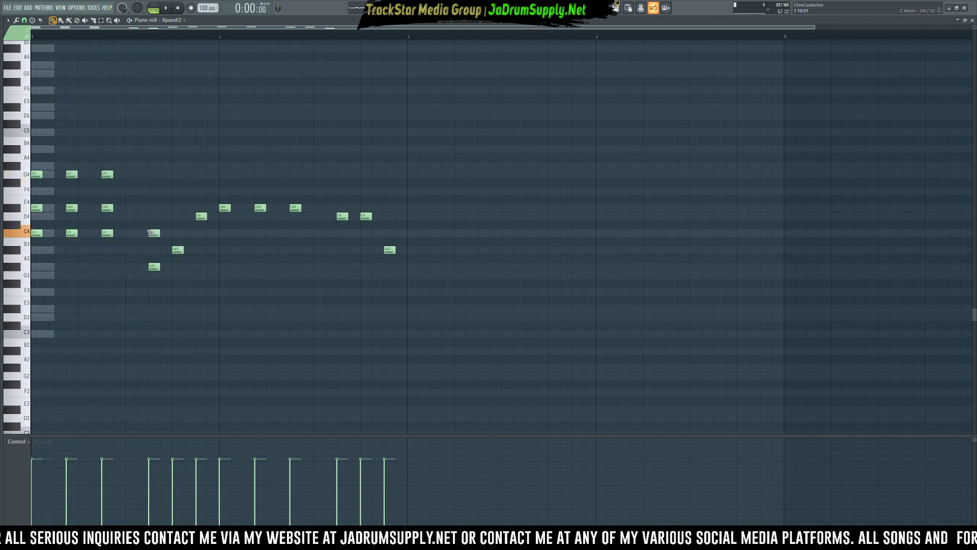
# Complete bar 1's rising chords with C4 and D#4 over G#3, D4 and F4 over A#3, and F4 and G#4 over D4
pyautogui.scroll(1, 148, 233)
pyautogui.click(175, 233)
pyautogui.click(176, 208)
pyautogui.press('space')
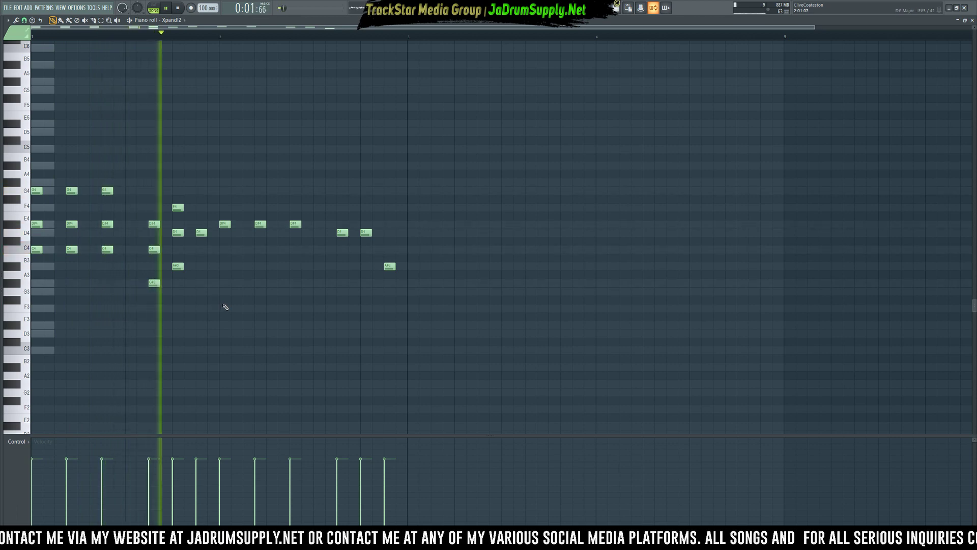
pyautogui.press('space')
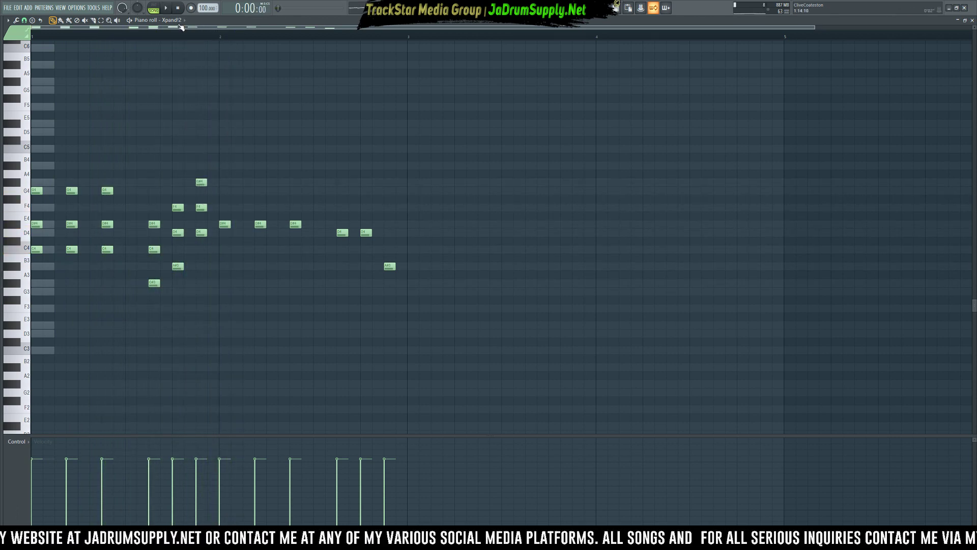
# Audition the three rising chords at the end of bar 1 to compare how their notes sound together
pyautogui.scroll(3, 194, 37)
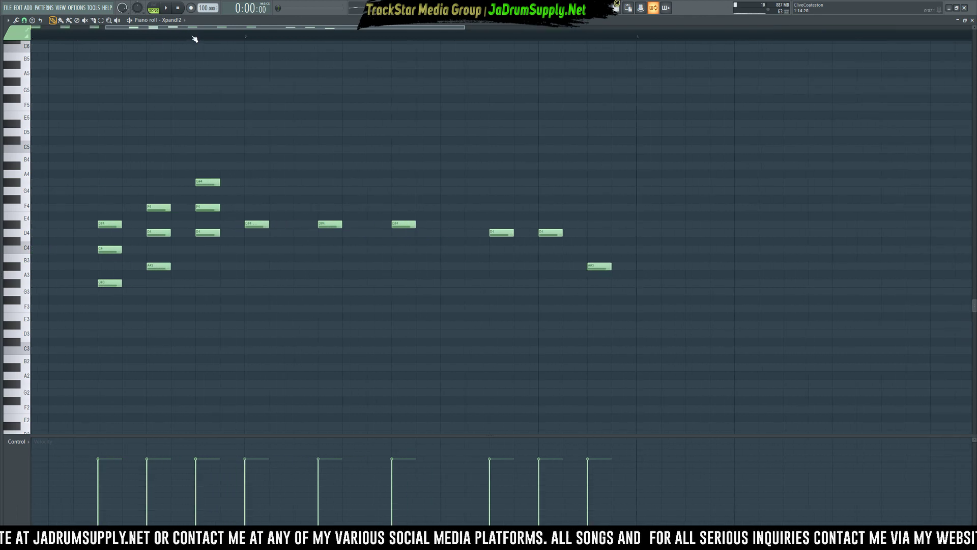
pyautogui.moveTo(202, 28); pyautogui.dragTo(122, 28)
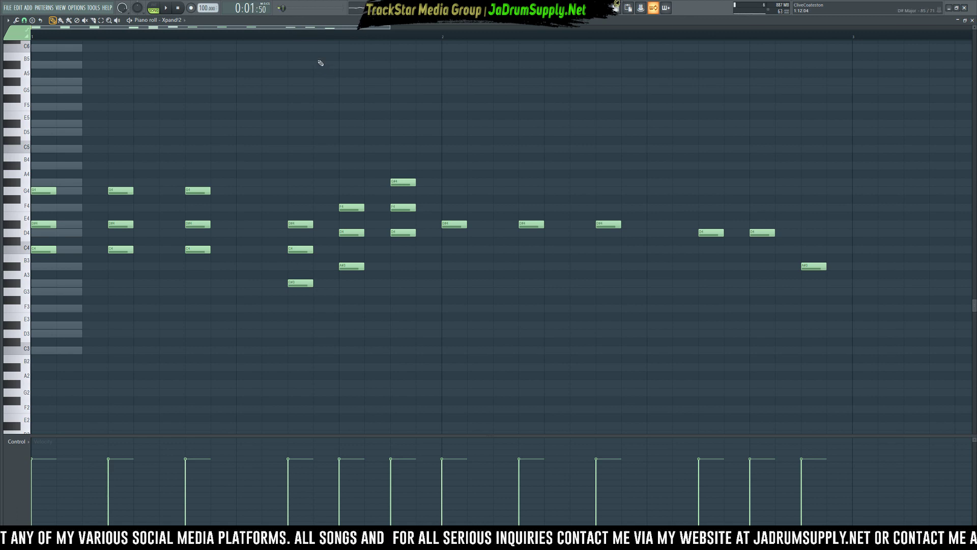
pyautogui.press('space')
pyautogui.press('space')
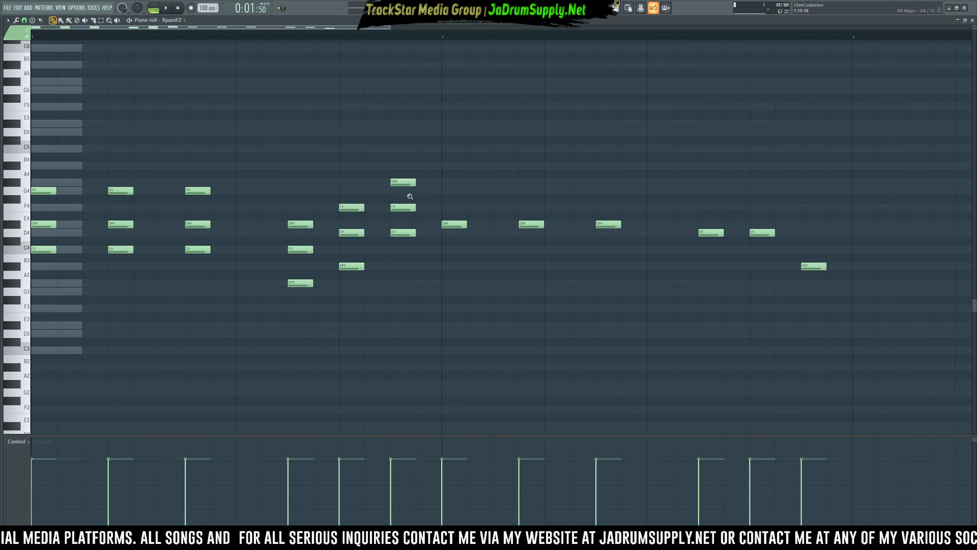
pyautogui.keyDown('ctrl'); pyautogui.rightClick(409, 196); pyautogui.keyUp('ctrl')
pyautogui.keyDown('alt'); pyautogui.rightClick(376, 261); pyautogui.keyUp('alt')
pyautogui.keyDown('alt'); pyautogui.rightClick(376, 261); pyautogui.keyUp('alt')
pyautogui.keyDown('alt'); pyautogui.rightClick(327, 261); pyautogui.keyUp('alt')
pyautogui.keyDown('alt'); pyautogui.rightClick(377, 260); pyautogui.keyUp('alt')
pyautogui.keyDown('alt'); pyautogui.rightClick(326, 261); pyautogui.keyUp('alt')
pyautogui.keyDown('alt'); pyautogui.rightClick(372, 257); pyautogui.keyUp('alt')
pyautogui.keyDown('alt'); pyautogui.rightClick(327, 261); pyautogui.keyUp('alt')
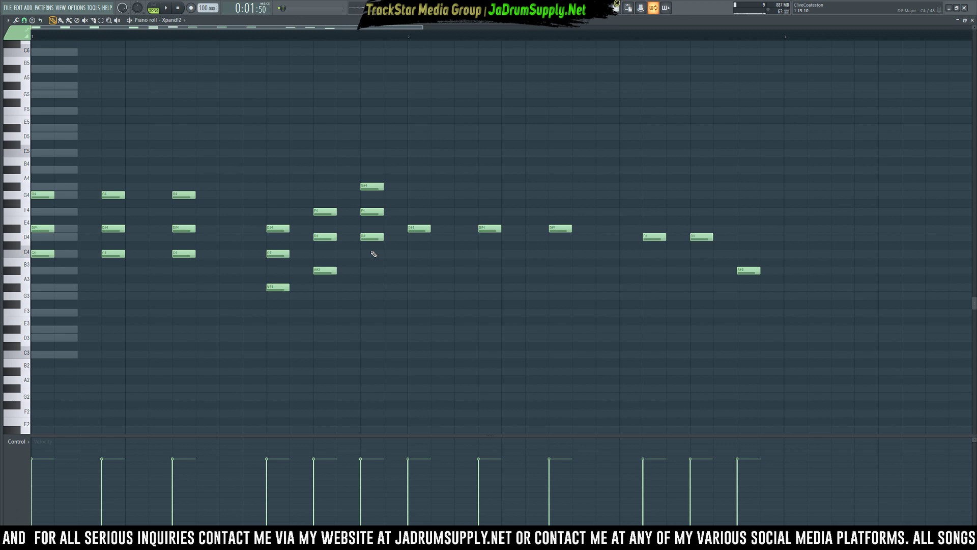
pyautogui.press('space')
pyautogui.press('space')
# Raise the top note of bar 1's last chord to A#4 and play the chord progression back
pyautogui.moveTo(377, 190)
pyautogui.mouseDown()
pyautogui.moveTo(377, 169)
pyautogui.moveTo(373, 277)
pyautogui.moveTo(375, 176)
pyautogui.mouseUp()
pyautogui.press('space')
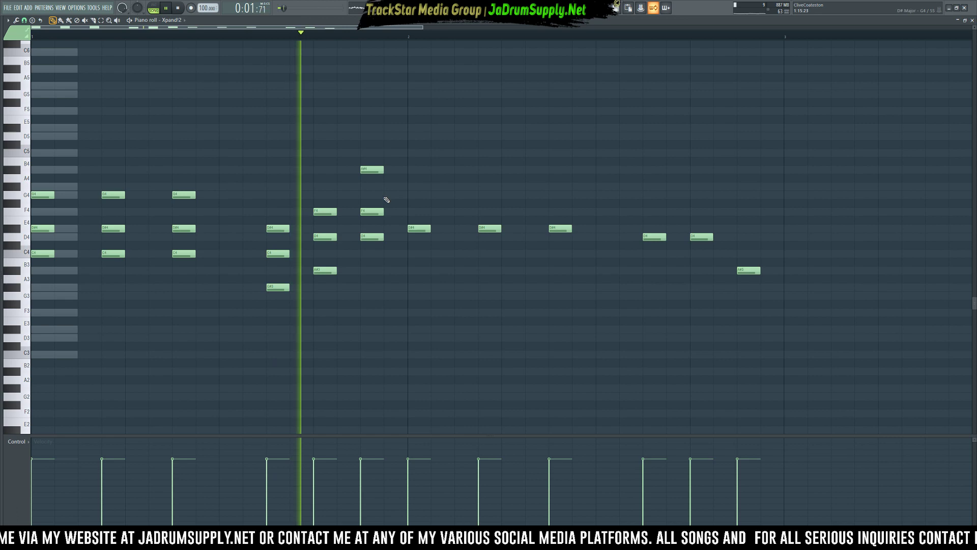
pyautogui.press('space')
pyautogui.press('space')
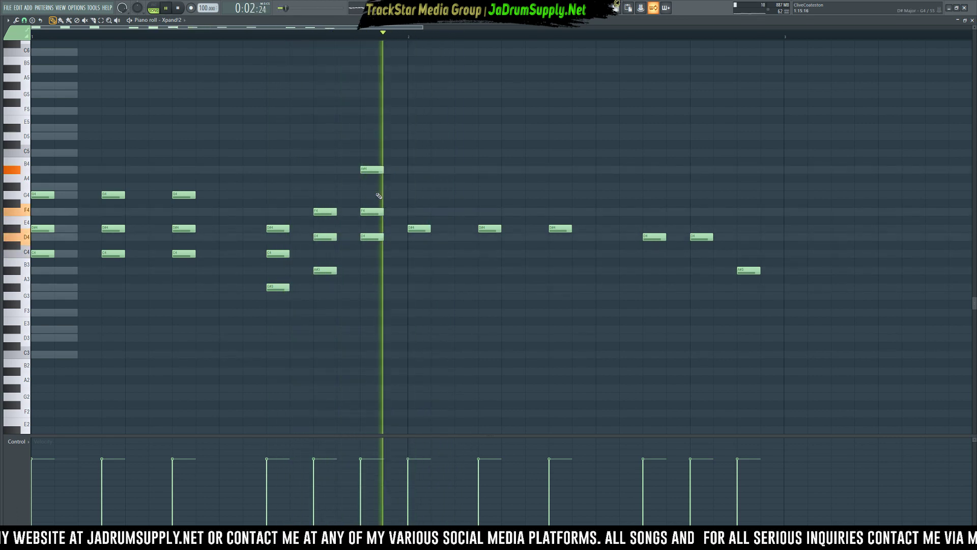
pyautogui.press('space')
pyautogui.press('space')
# Add G4 and A#4 above bar 2's first D#4 note and repeat the pair over the other two D#4 notes
pyautogui.press('space')
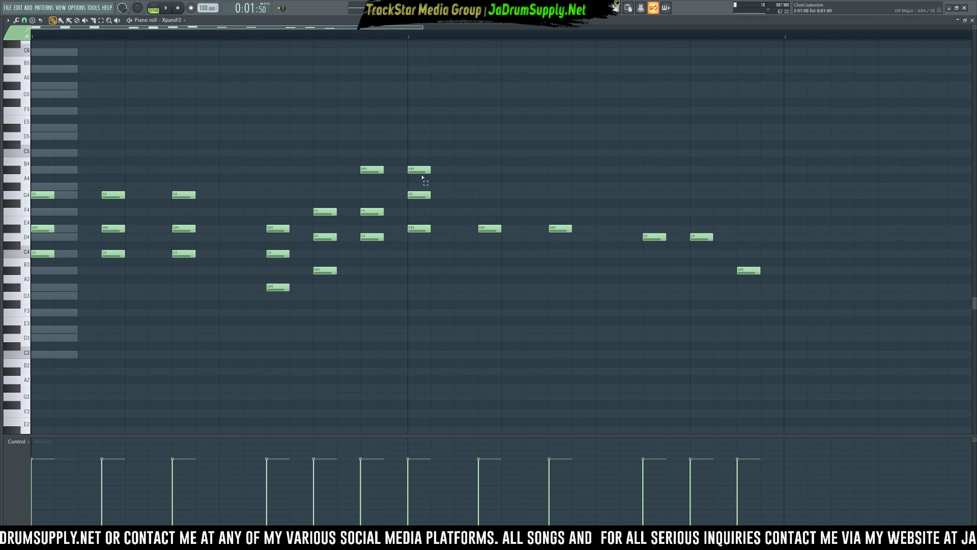
pyautogui.moveTo(420, 169); pyautogui.dragTo(439, 194)
pyautogui.scroll(1, 424, 194)
pyautogui.hotkey('ctrl', 'b')
pyautogui.hotkey('ctrl', 'b')
pyautogui.press('space')
# Lower the A#4 in bar 1's last chord by one octave to A#3
pyautogui.scroll(-3, 354, 34)
pyautogui.press('space')
pyautogui.press('space')
pyautogui.moveTo(172, 167); pyautogui.dragTo(169, 182)
pyautogui.hotkey('ctrl', 'Down')
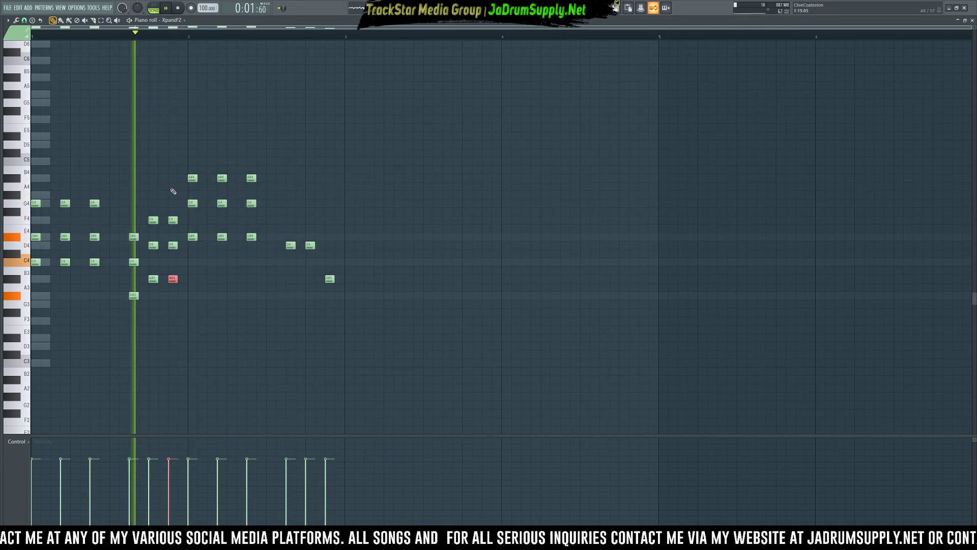
# Play back the chord part and add F4 and A#4 above both D4 notes in bar 2
pyautogui.press('space')
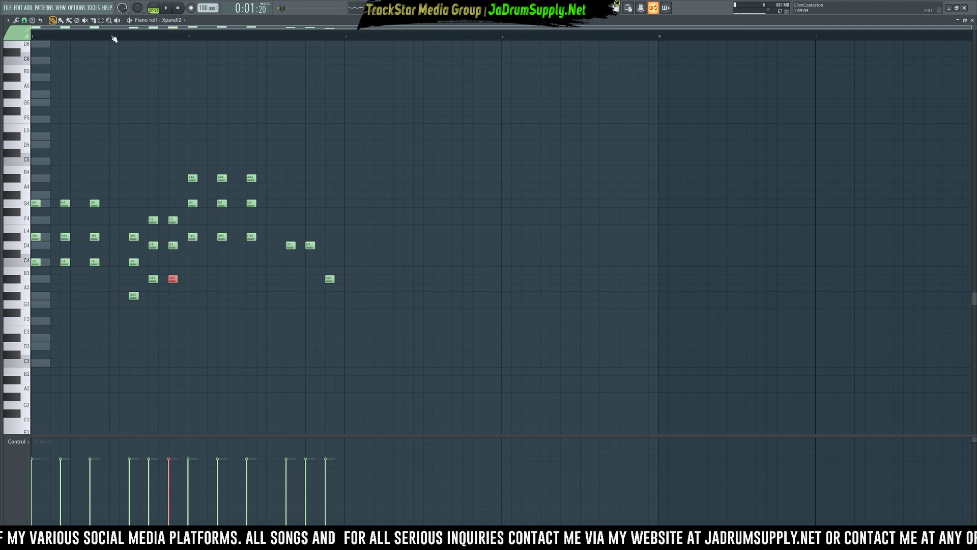
pyautogui.scroll(3, 114, 39)
pyautogui.press('space')
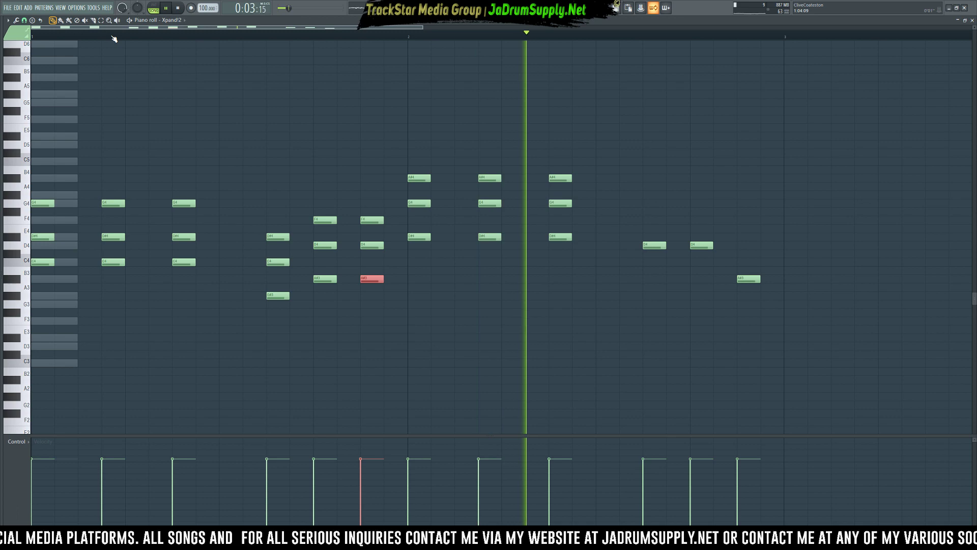
pyautogui.press('space')
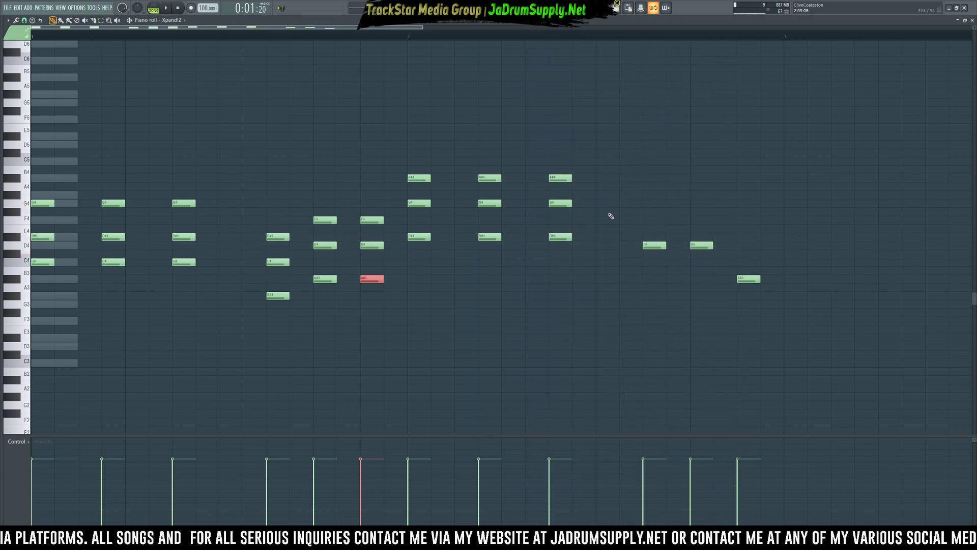
pyautogui.moveTo(644, 235); pyautogui.dragTo(646, 216)
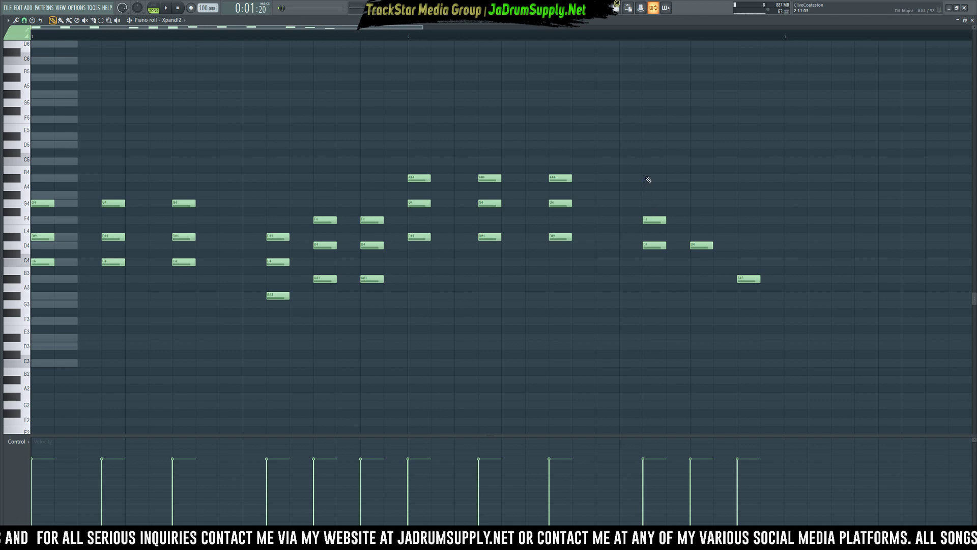
pyautogui.moveTo(660, 230)
pyautogui.mouseDown()
pyautogui.moveTo(650, 176)
pyautogui.moveTo(699, 178)
pyautogui.mouseUp()
pyautogui.press('space')
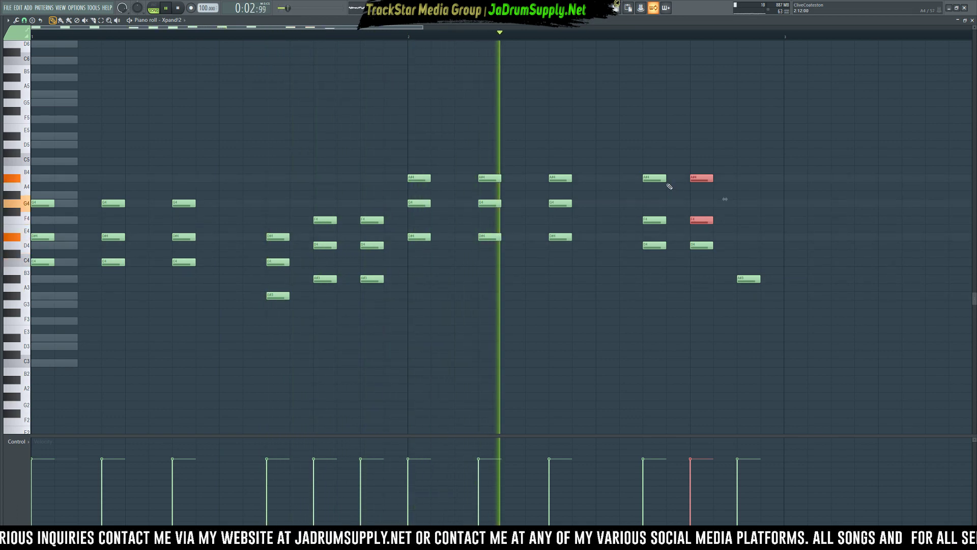
pyautogui.press('space')
# Add D4 and F4 above bar 2's final A#3 note and play the full progression
pyautogui.click(740, 244)
pyautogui.press('space')
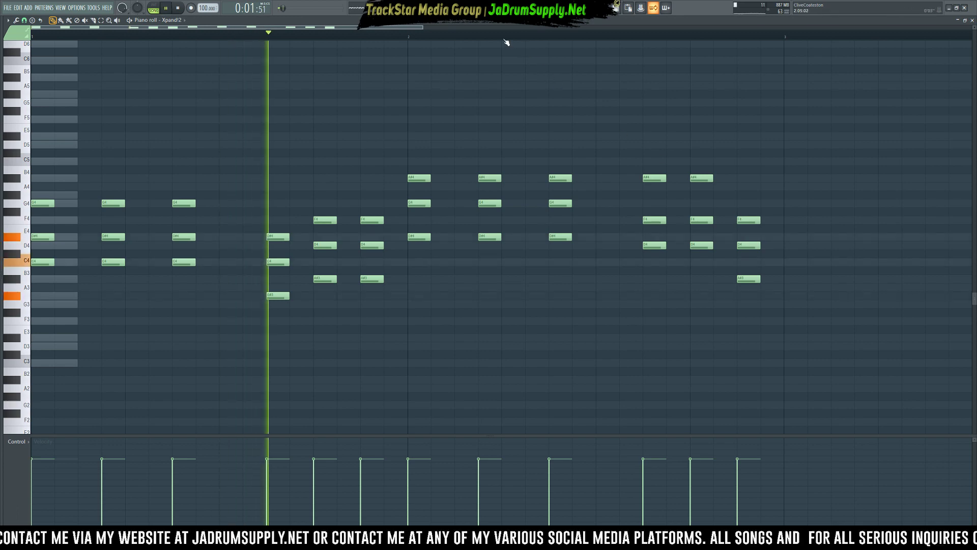
pyautogui.scroll(-2, 498, 51)
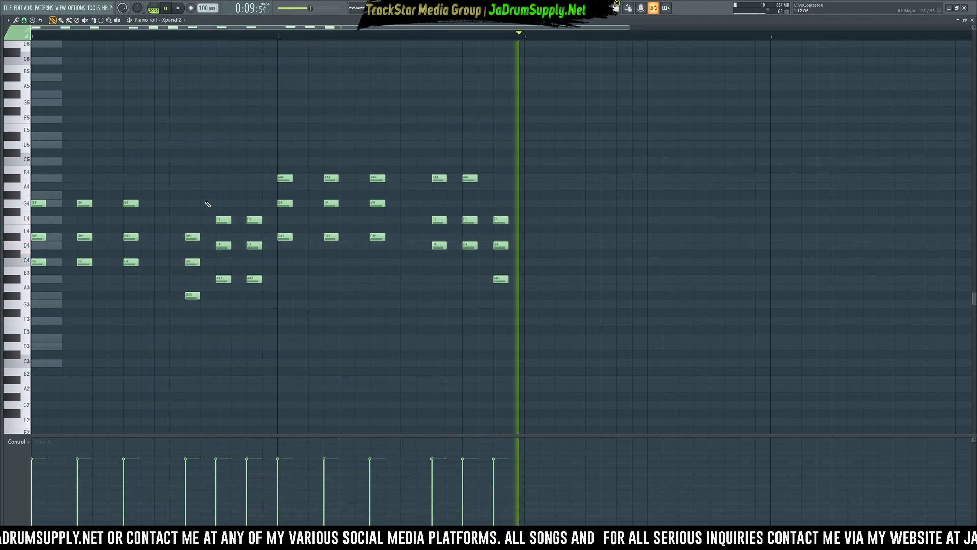
pyautogui.press('space')
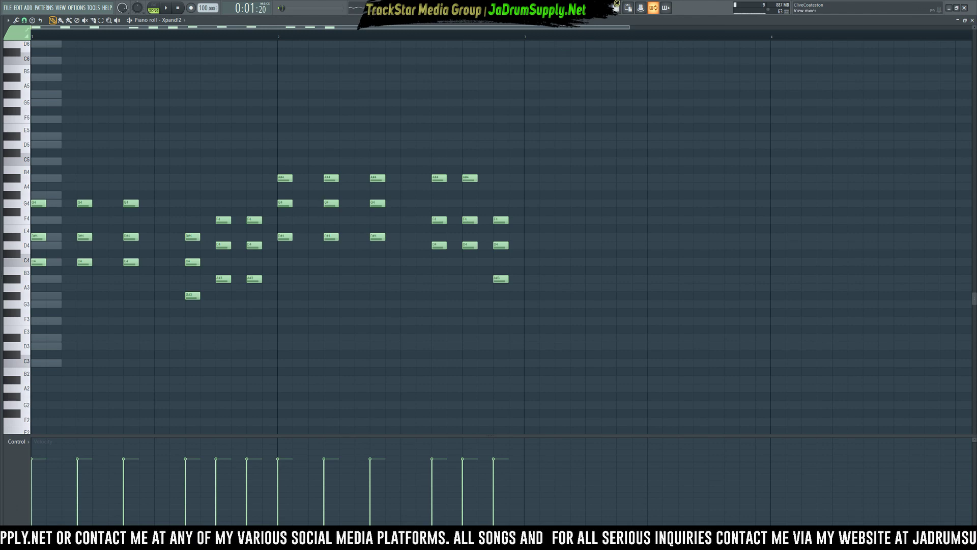
# Shorten all the chord notes to a length of 0:00:08 using a finer snap while the part plays
pyautogui.hotkey('ctrl', 'a')
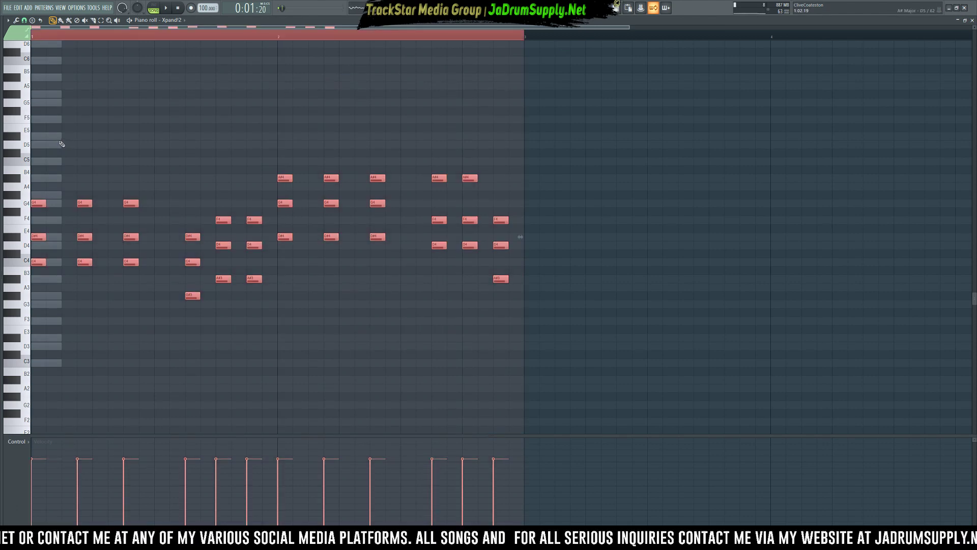
pyautogui.click(24, 21)
pyautogui.click(36, 63)
pyautogui.moveTo(91, 202); pyautogui.dragTo(85, 203)
pyautogui.press('space')
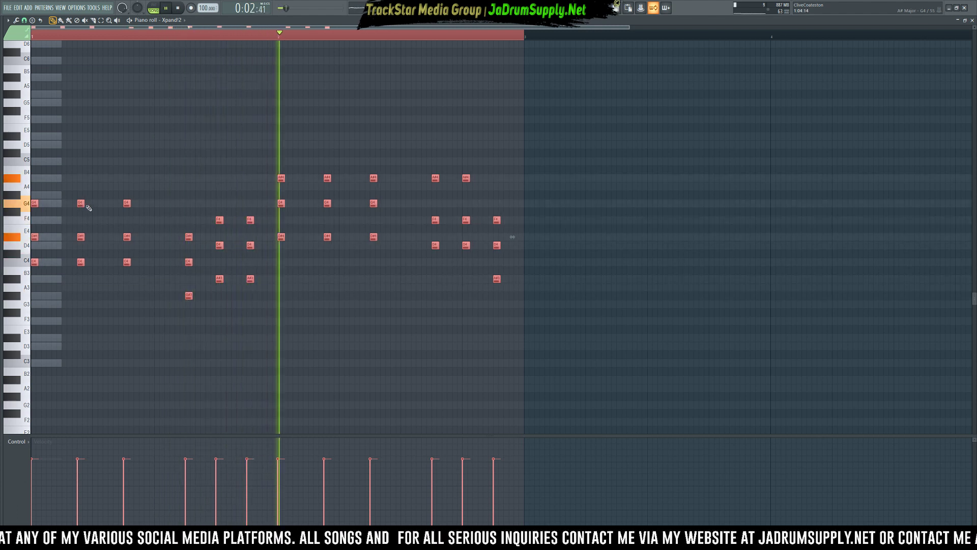
pyautogui.moveTo(84, 204); pyautogui.dragTo(82, 203)
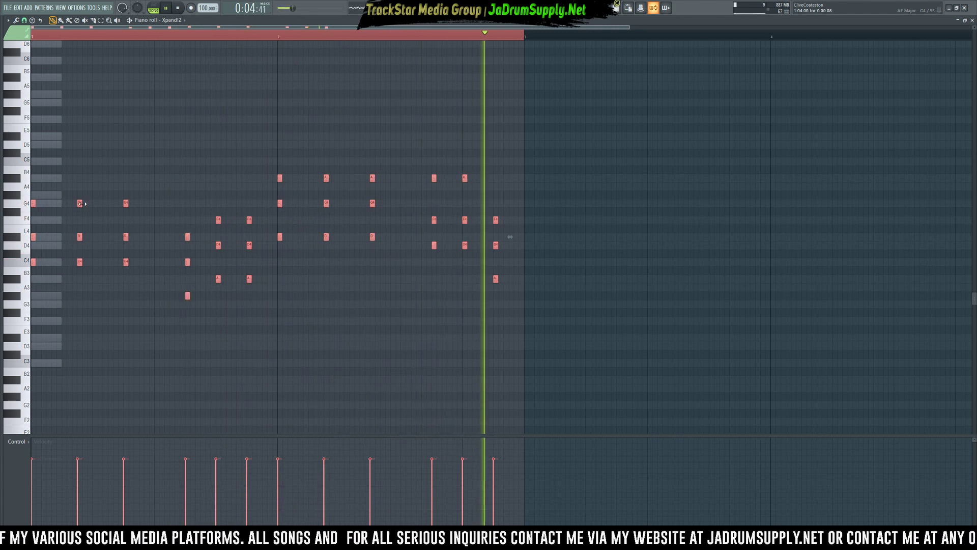
pyautogui.click(115, 162)
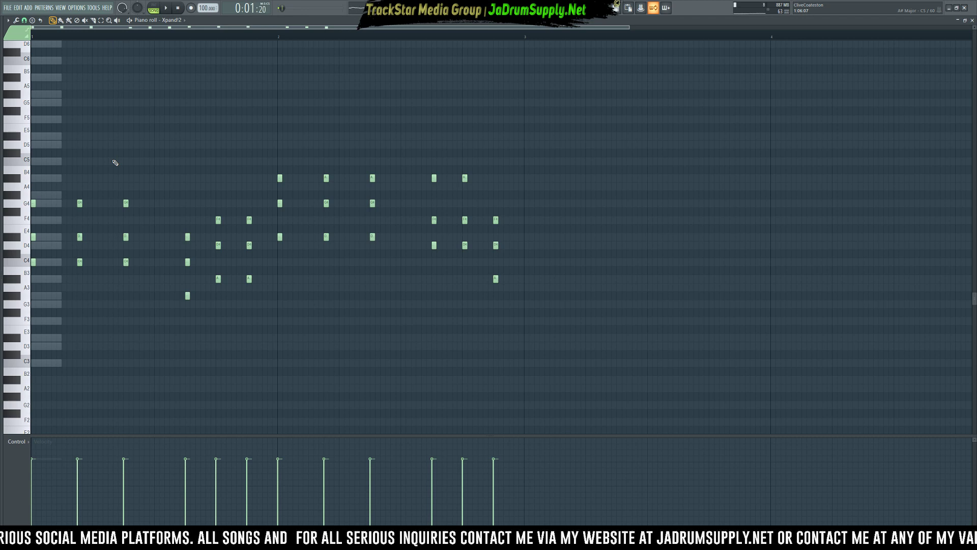
# Try the whole chord part one octave higher, play it, and move it back down an octave
pyautogui.hotkey('ctrl', 'Up')
pyautogui.press('space')
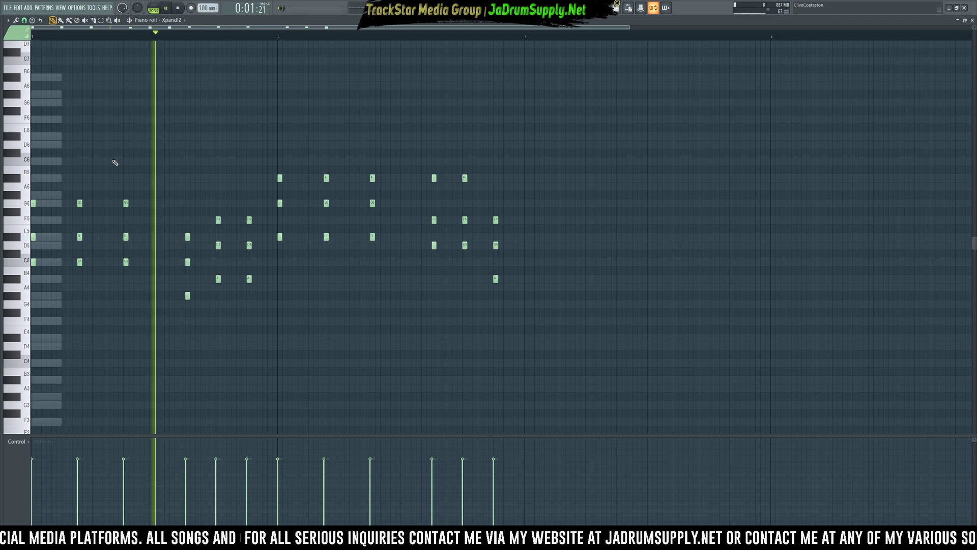
pyautogui.press('space')
pyautogui.hotkey('ctrl', 'Down')
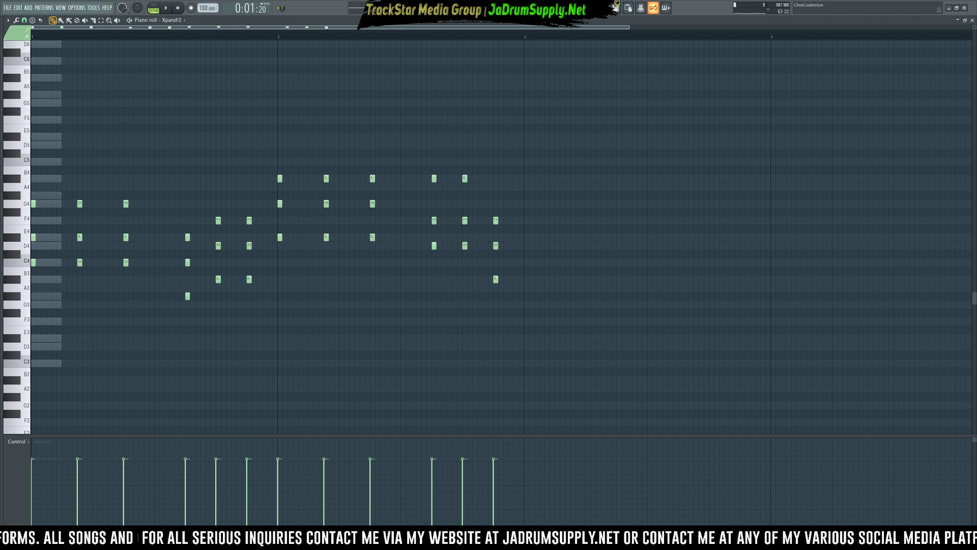
# Load Spiccato Strings Up+ in part A of the Xpand!2 channel and audition it with the chords
pyautogui.press('F6')
pyautogui.click(643, 59)
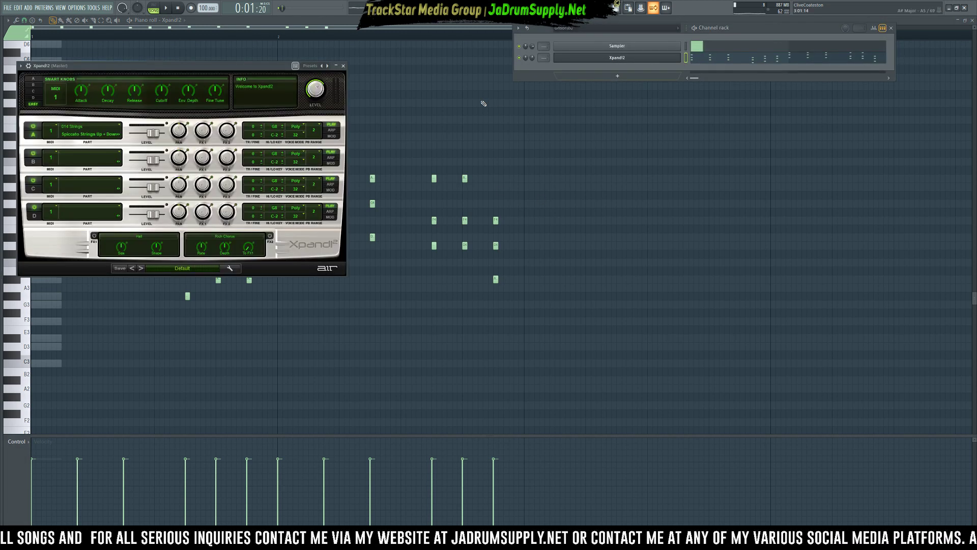
pyautogui.click(88, 134)
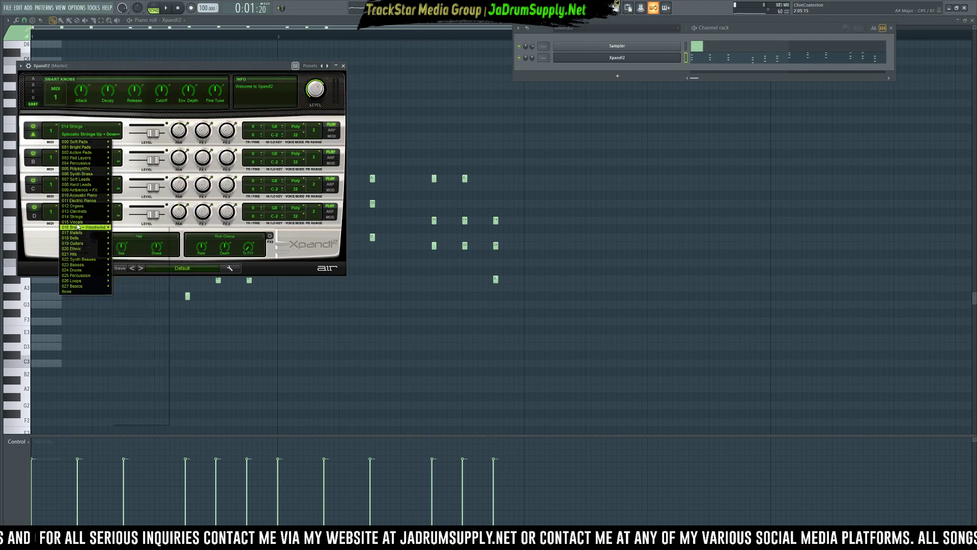
pyautogui.moveTo(88, 233)
pyautogui.moveTo(101, 218)
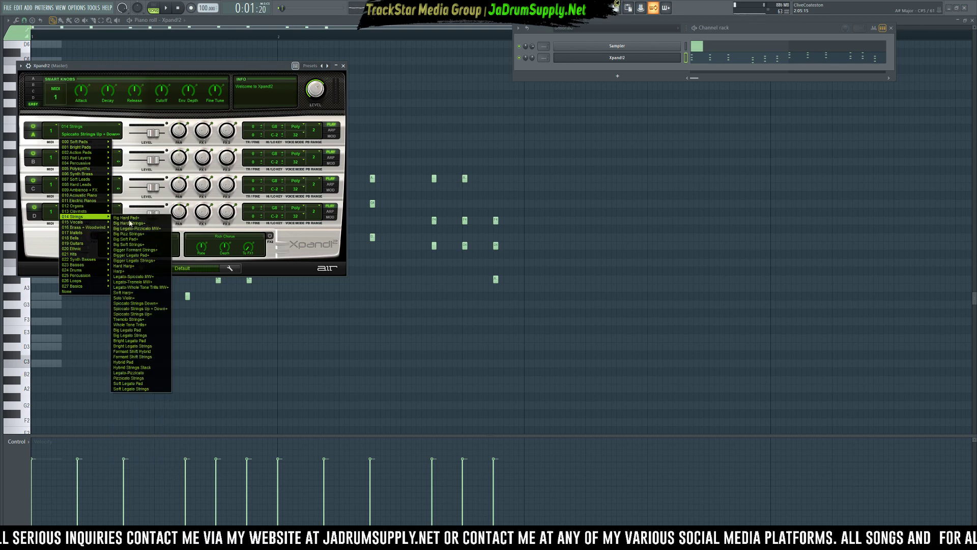
pyautogui.click(132, 314)
pyautogui.press('space')
pyautogui.moveTo(157, 67); pyautogui.dragTo(273, 92)
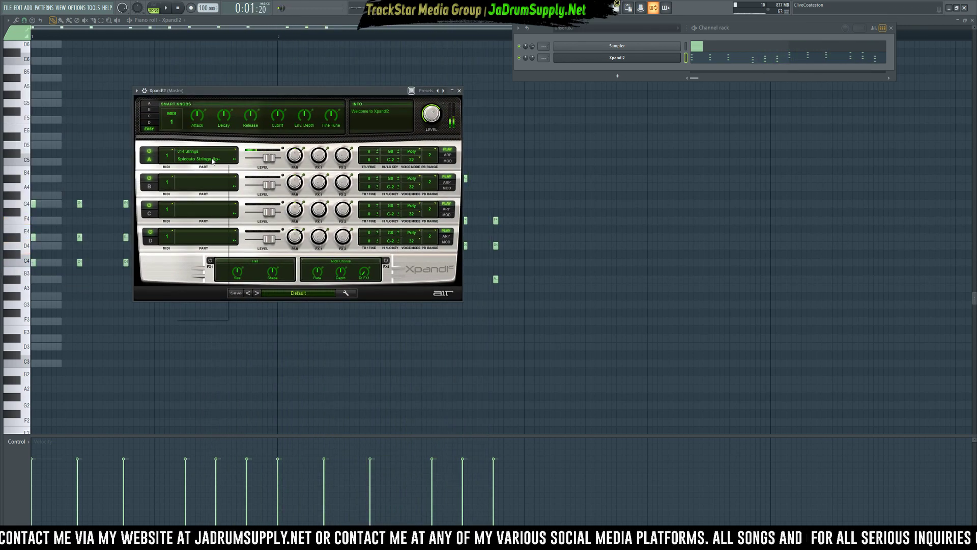
# Switch part A of Xpand!2 back to Spiccato Strings Up + Down+
pyautogui.click(190, 154)
pyautogui.moveTo(213, 242)
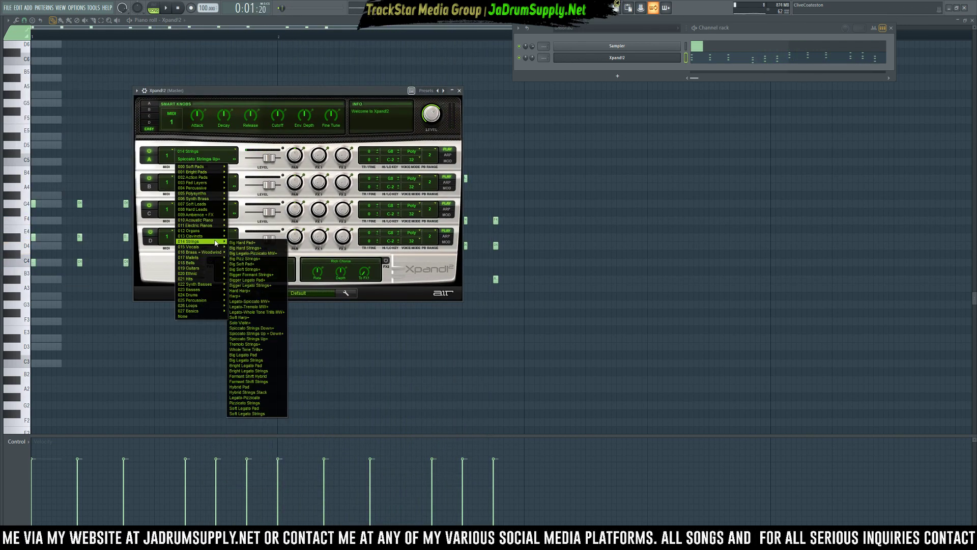
pyautogui.click(272, 334)
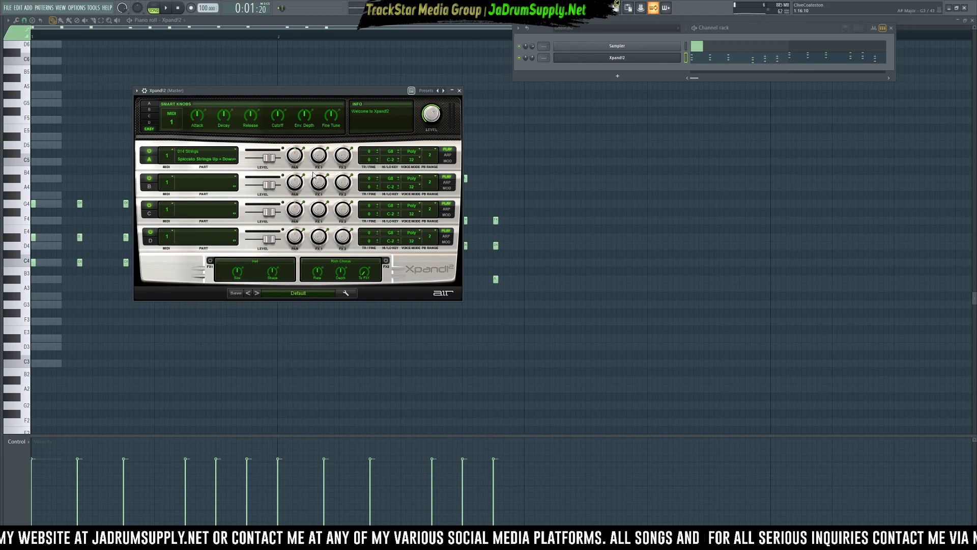
# Clone the Xpand!2 channel and copy its chord notes into the cloned channel
pyautogui.rightClick(588, 59)
pyautogui.click(708, 129)
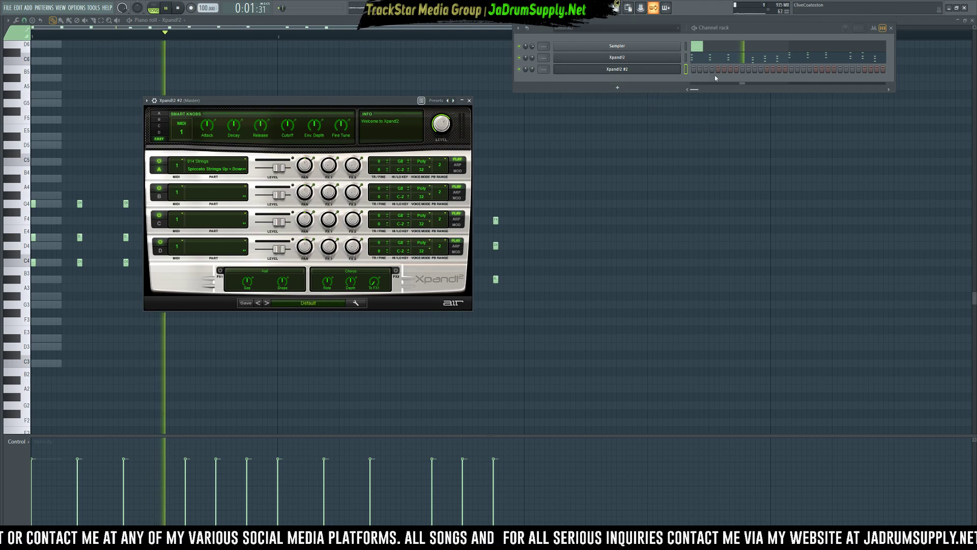
pyautogui.click(693, 58)
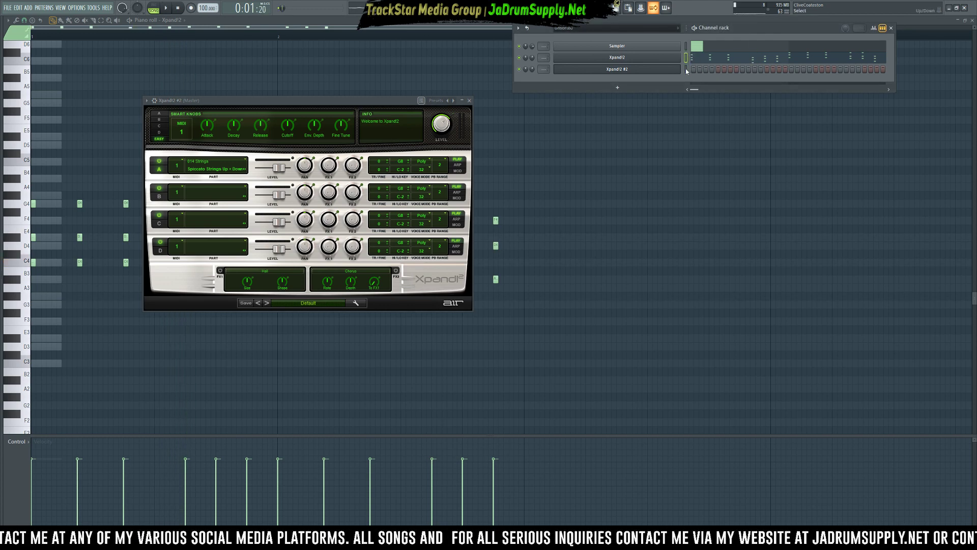
pyautogui.click(686, 70)
pyautogui.hotkey('ctrl', 'v')
# Load the Natural Grand Piano sound into part A of Xpand!2 #2 and play the layered chords
pyautogui.click(657, 69)
pyautogui.click(657, 69)
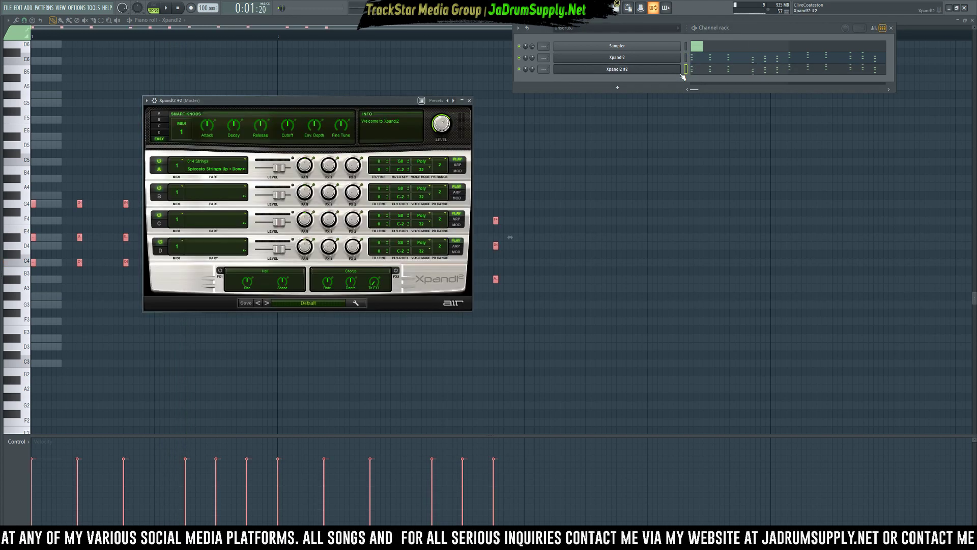
pyautogui.click(209, 171)
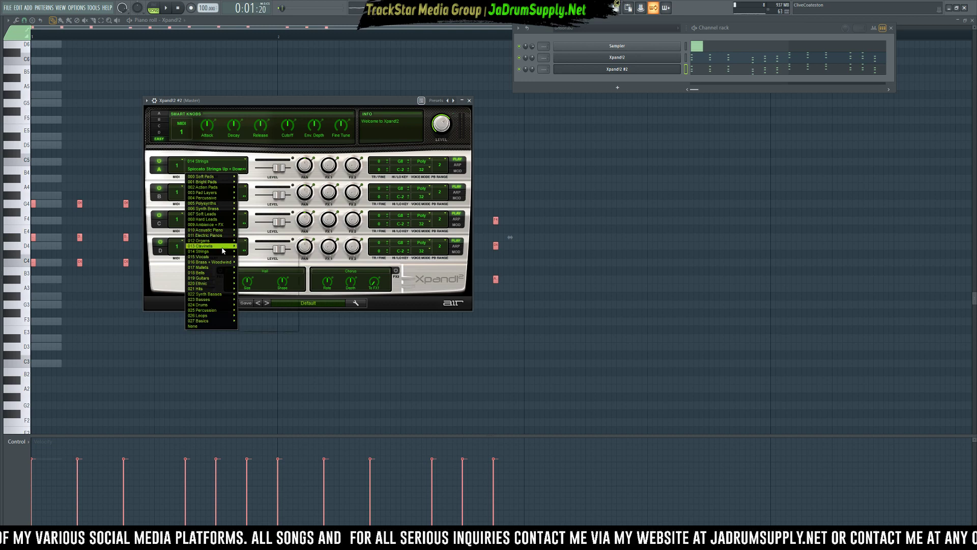
pyautogui.moveTo(207, 257)
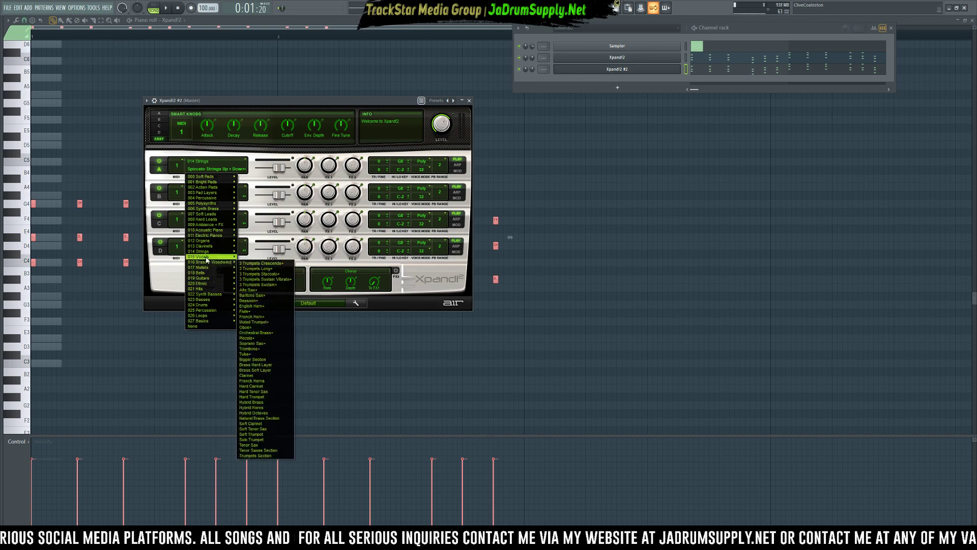
pyautogui.moveTo(210, 201)
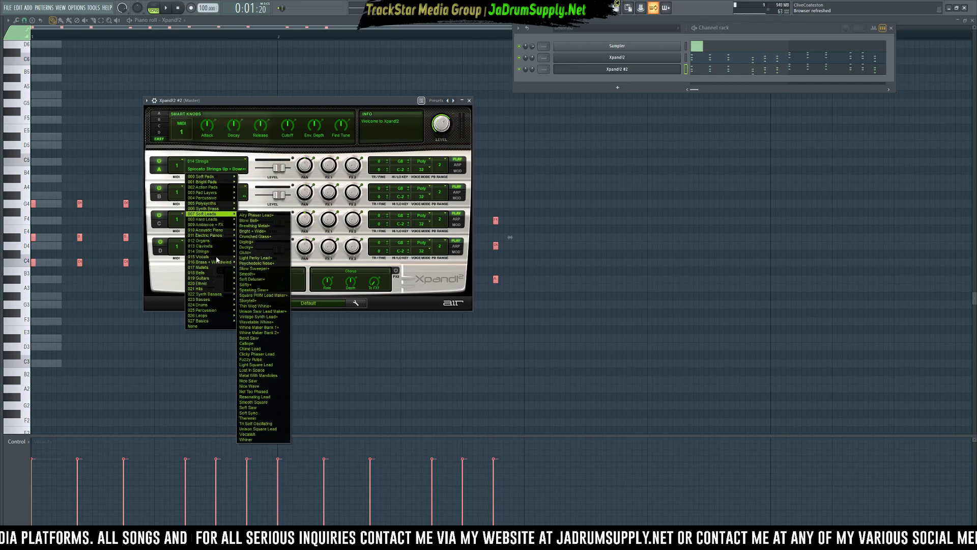
pyautogui.moveTo(210, 237)
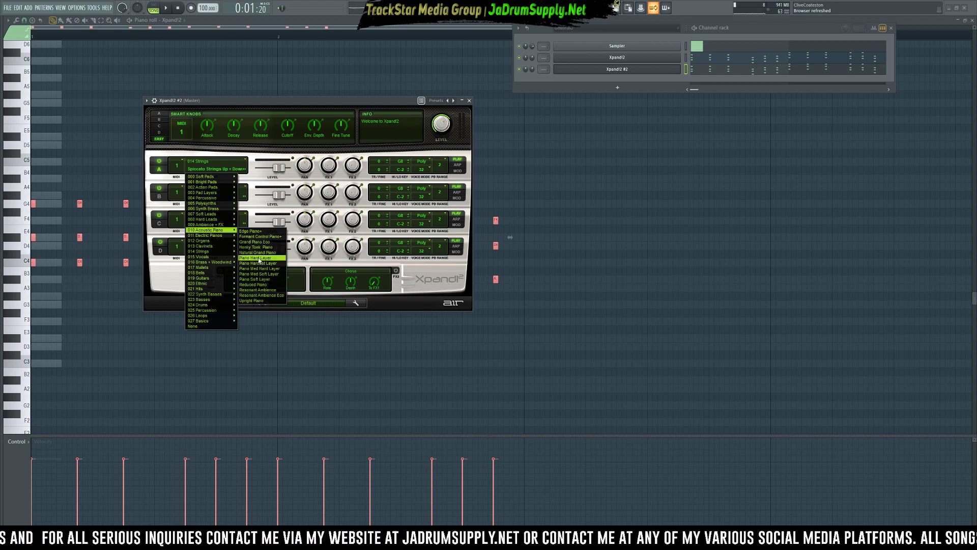
pyautogui.click(259, 258)
pyautogui.click(532, 69)
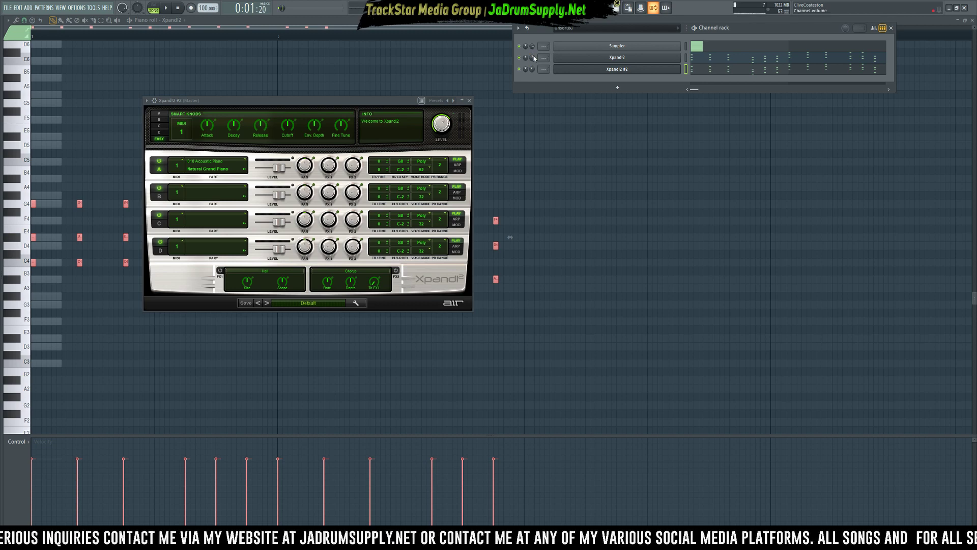
pyautogui.press('space')
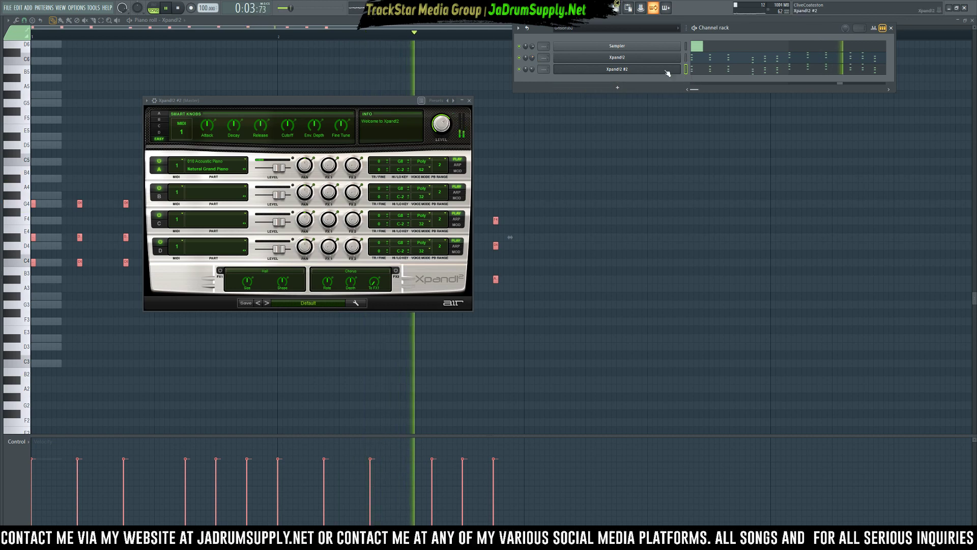
# Open the Xpand!2 #2 notes, lengthen every chord note to one full step and quantize them
pyautogui.click(702, 71)
pyautogui.press('space')
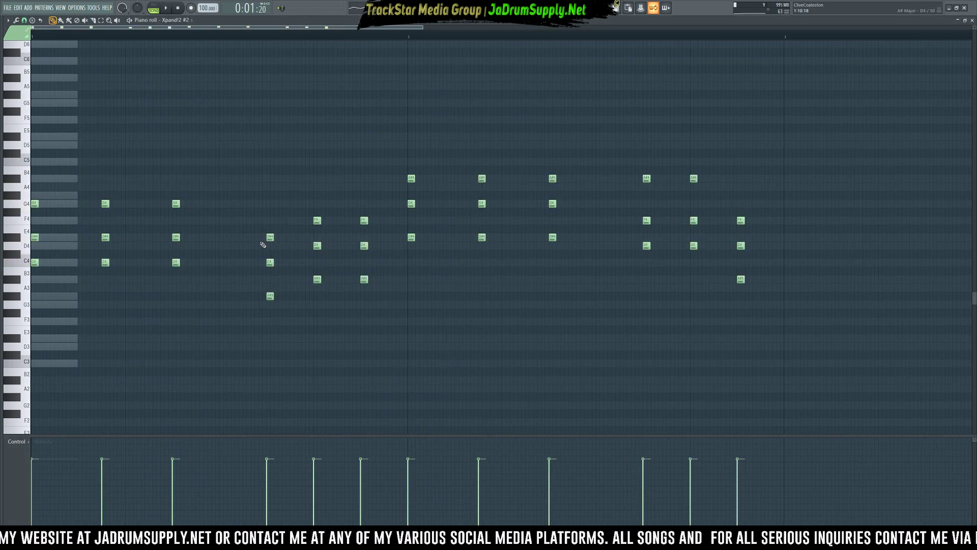
pyautogui.hotkey('ctrl', 'a')
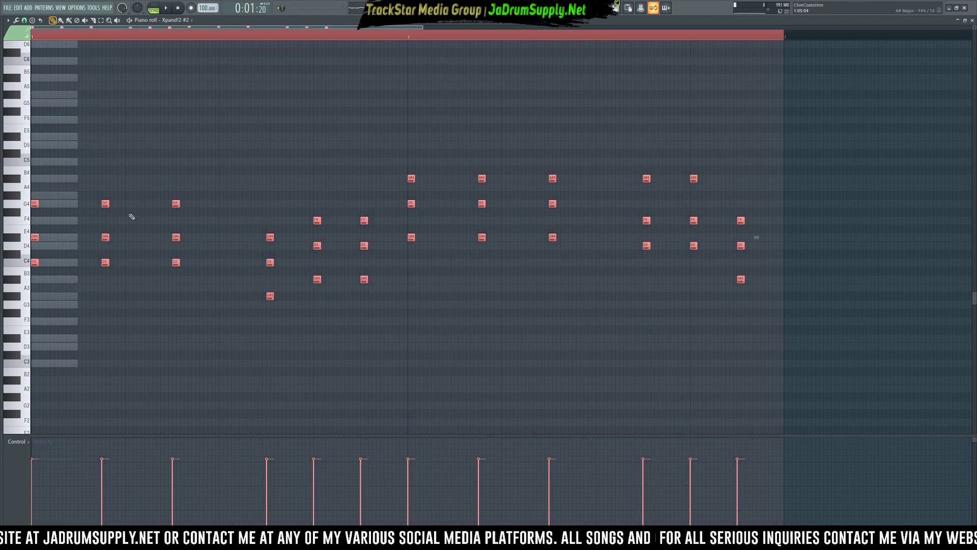
pyautogui.moveTo(107, 206); pyautogui.dragTo(120, 206)
pyautogui.click(25, 21)
pyautogui.click(31, 40)
pyautogui.hotkey('ctrl', 'q')
pyautogui.hotkey('ctrl', 'd')
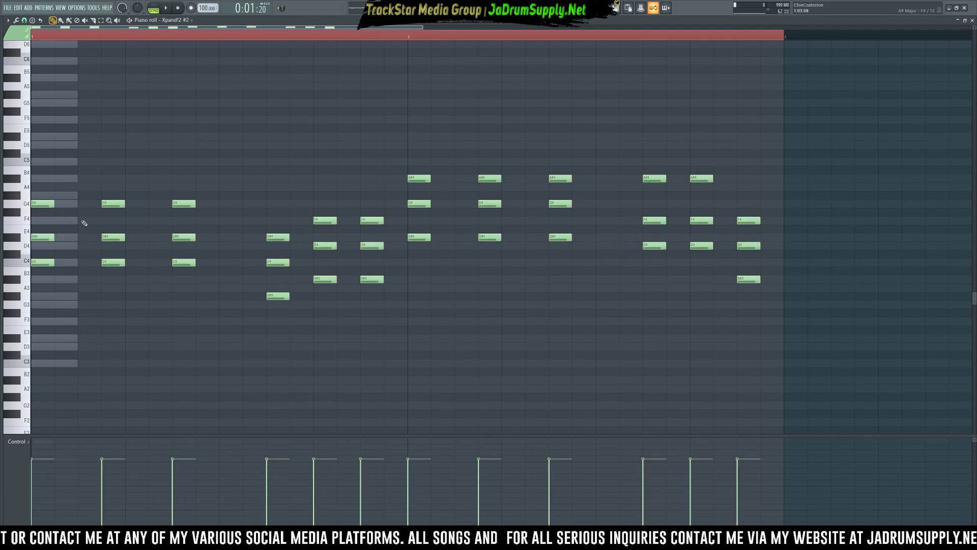
# Try A#4 and G#4 as passing notes between bar 1's first two piano chords, play them back, and delete both
pyautogui.click(61, 179)
pyautogui.click(86, 187)
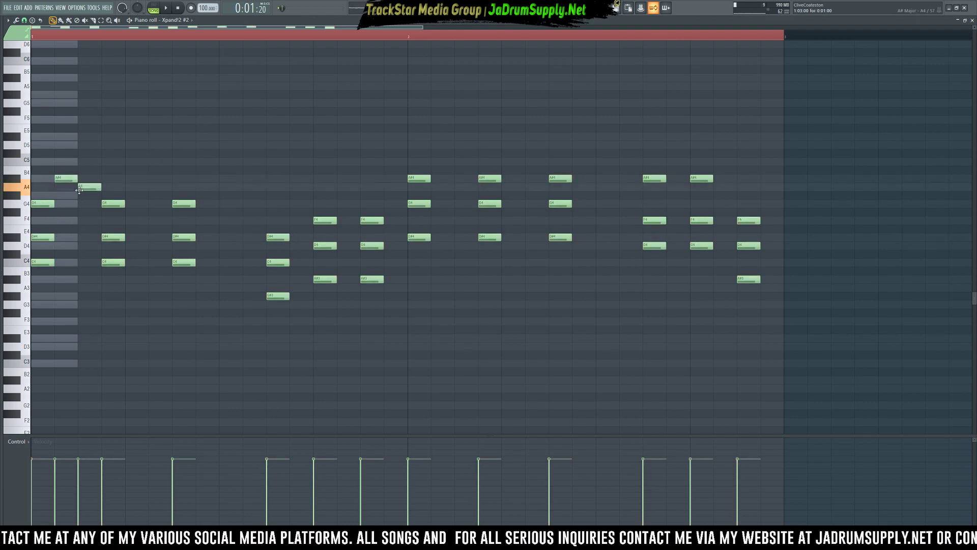
pyautogui.moveTo(86, 188); pyautogui.dragTo(85, 198)
pyautogui.press('space')
pyautogui.press('space')
pyautogui.click(49, 35)
pyautogui.press('space')
pyautogui.press('space')
pyautogui.press('space')
pyautogui.press('space')
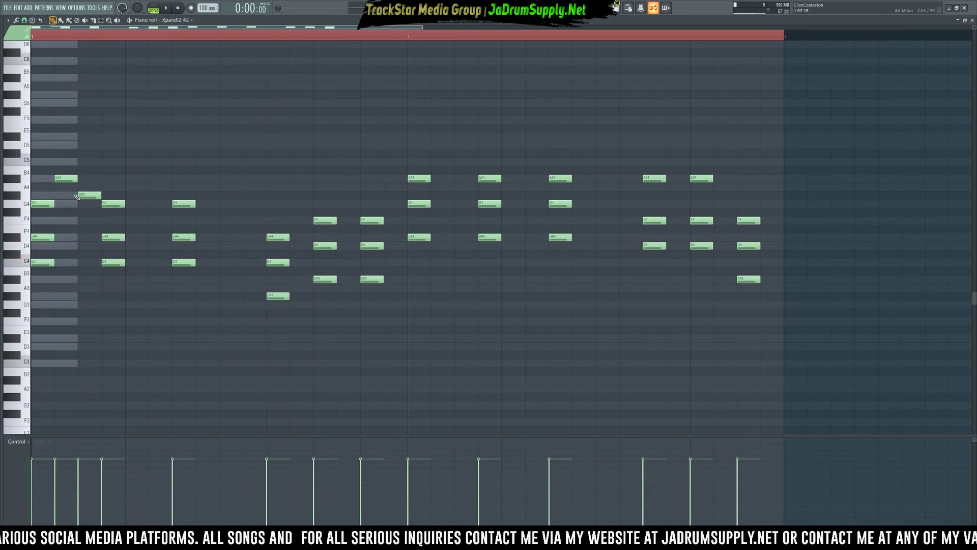
pyautogui.rightClick(87, 195)
pyautogui.rightClick(69, 178)
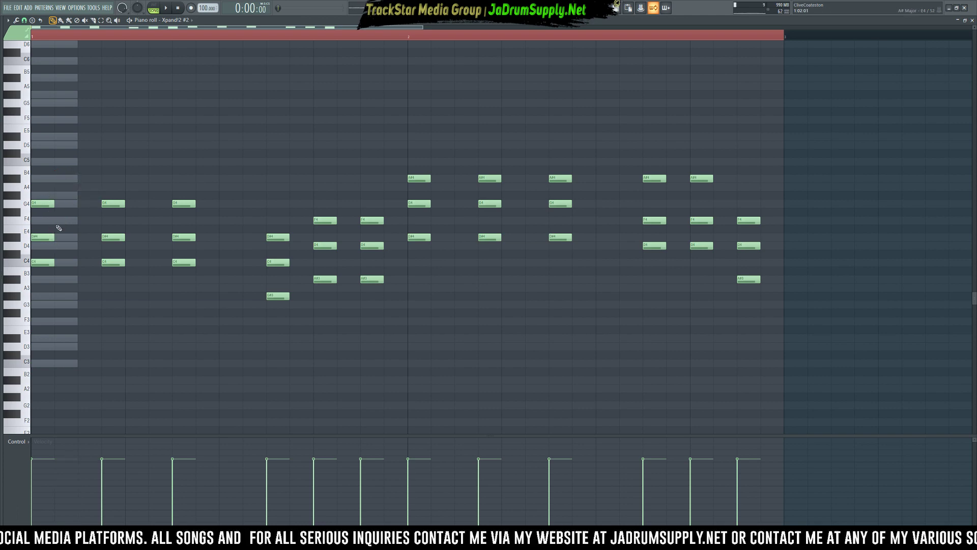
# Try breaking up bar 1's opening piano chords with separate two-step D#4 and G4 notes and play them back
pyautogui.click(79, 237)
pyautogui.rightClick(124, 205)
pyautogui.click(127, 204)
pyautogui.press('space')
pyautogui.press('space')
# Transpose all the Xpand!2 #2 piano notes up two octaves and play the pattern back
pyautogui.hotkey('ctrl', 'Up')
pyautogui.hotkey('ctrl', 'Up')
pyautogui.press('space')
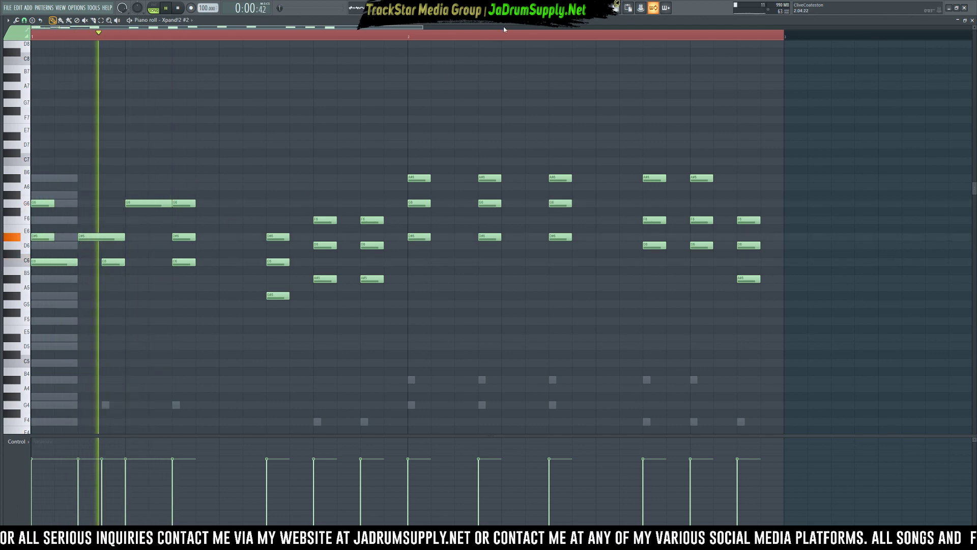
pyautogui.press('F6')
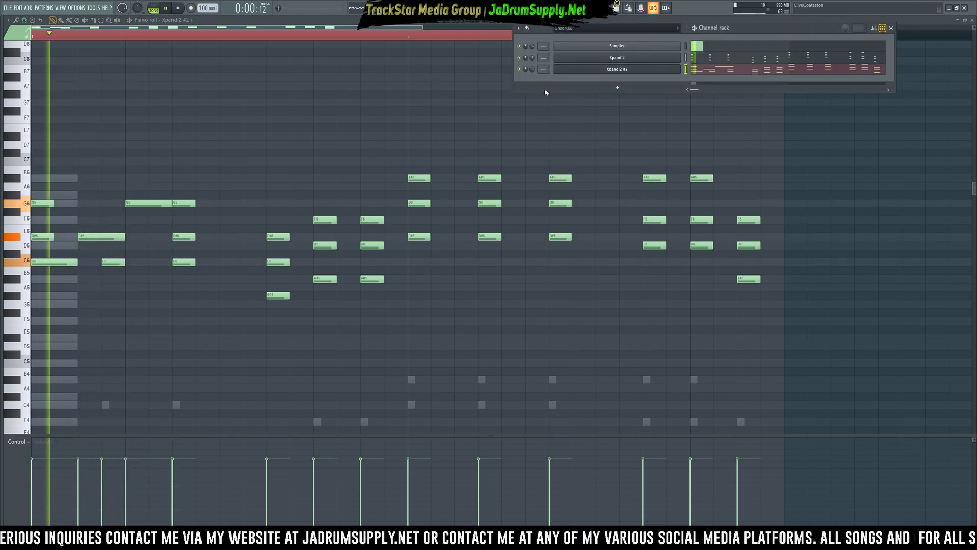
pyautogui.press('F6')
pyautogui.press('space')
pyautogui.press('space')
pyautogui.press('space')
# Delete every note of bar 1's first three piano chords, including the long opening C6
pyautogui.rightClick(44, 237)
pyautogui.rightClick(43, 203)
pyautogui.rightClick(113, 262)
pyautogui.rightClick(102, 236)
pyautogui.rightClick(147, 203)
pyautogui.rightClick(183, 262)
pyautogui.rightClick(184, 237)
pyautogui.rightClick(183, 203)
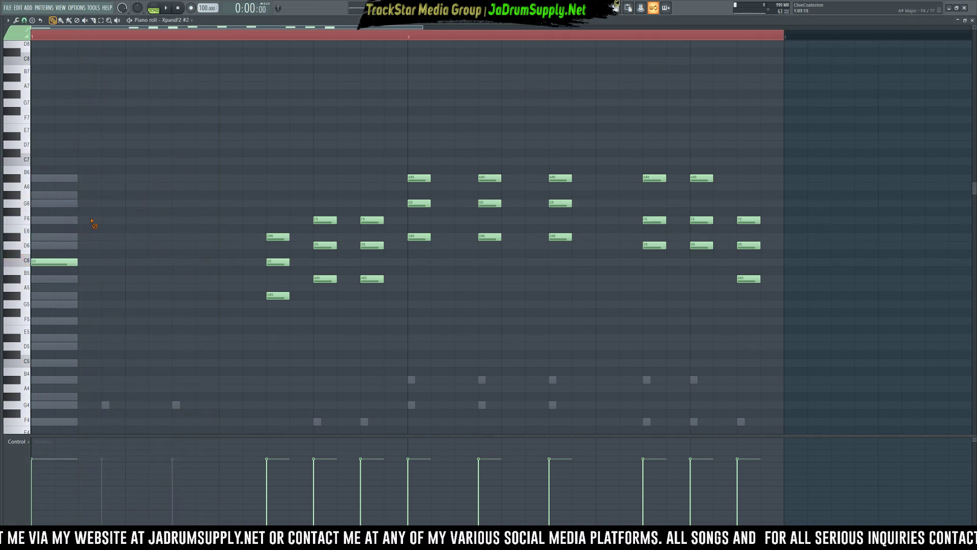
pyautogui.rightClick(50, 262)
# Start a single-note melody in bar 1 with two-step D#6, F6 and D#6 notes, checking it by playback
pyautogui.click(37, 238)
pyautogui.click(81, 221)
pyautogui.press('space')
pyautogui.press('space')
pyautogui.press('space')
pyautogui.click(128, 237)
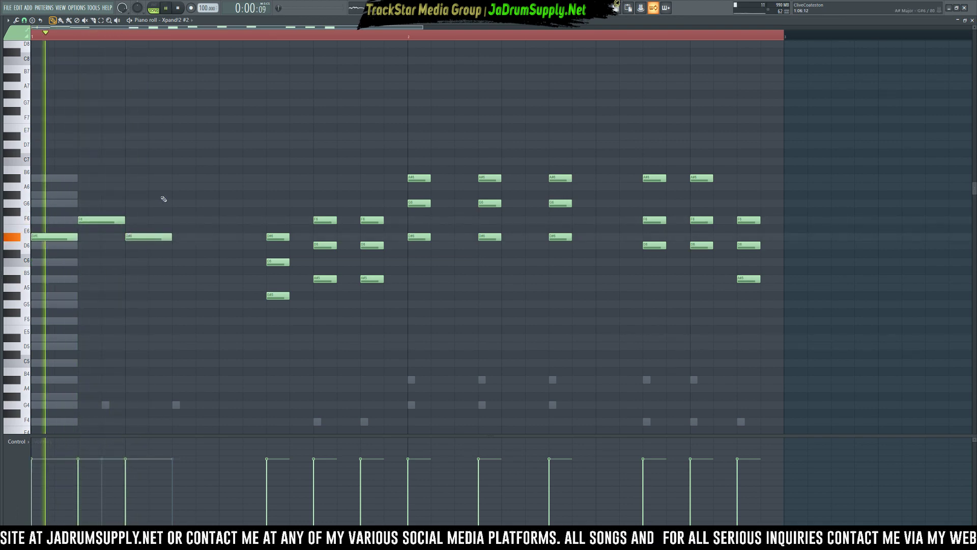
# Continue bar 1's melody with a two-step fourth note, tried at A#6 and moved to F6, followed by G6
pyautogui.click(175, 178)
pyautogui.press('space')
pyautogui.press('space')
pyautogui.moveTo(184, 178); pyautogui.dragTo(183, 220)
pyautogui.press('space')
pyautogui.press('space')
pyautogui.press('space')
pyautogui.press('space')
pyautogui.click(224, 205)
pyautogui.press('space')
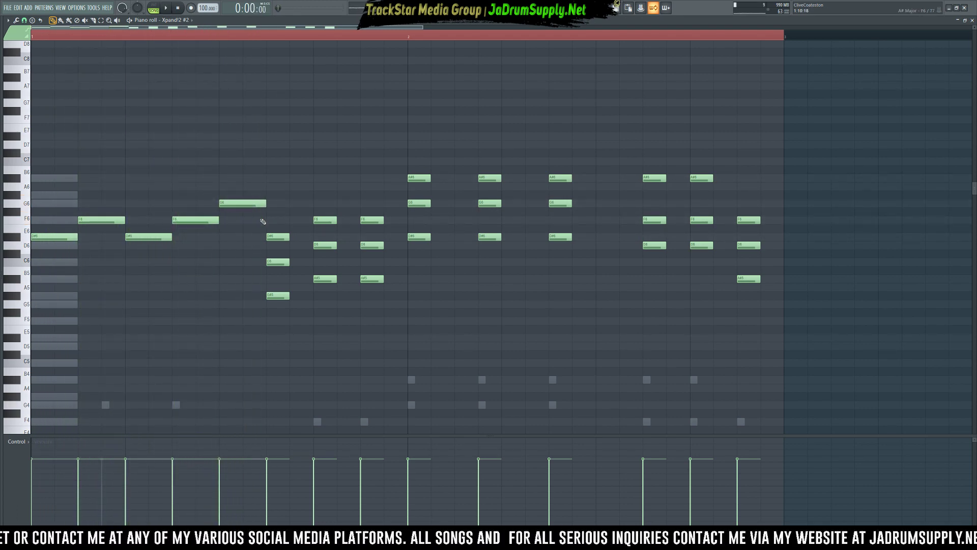
pyautogui.press('space')
# Replace bar 1's remaining G#-based chord with a single two-step F6 melody note
pyautogui.click(269, 220)
pyautogui.rightClick(278, 237)
pyautogui.rightClick(280, 262)
pyautogui.press('space')
pyautogui.rightClick(283, 295)
# Replace the last two chords of bar 1 with two-step D6 and A#5 melody notes and play the phrase
pyautogui.rightClick(317, 246)
pyautogui.click(317, 246)
pyautogui.rightClick(325, 220)
pyautogui.rightClick(333, 279)
pyautogui.press('space')
pyautogui.rightClick(370, 244)
pyautogui.rightClick(372, 221)
pyautogui.rightClick(367, 279)
pyautogui.click(364, 278)
pyautogui.press('space')
# Duplicate bar 1's melody into bar 2 and transpose the copy up one octave, clear of the old chords
pyautogui.moveTo(419, 256); pyautogui.dragTo(783, 147)
pyautogui.moveTo(382, 305); pyautogui.dragTo(33, 192)
pyautogui.hotkey('ctrl', 'b')
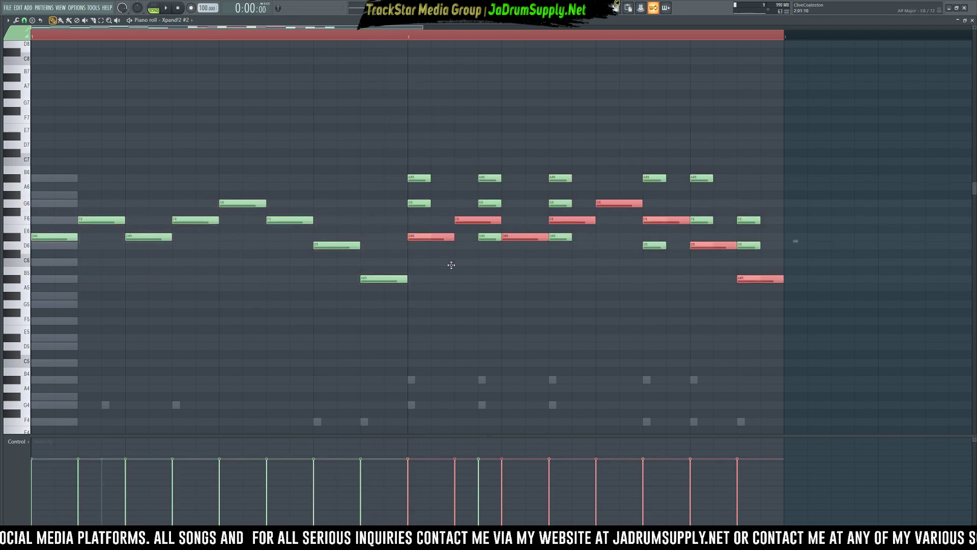
pyautogui.hotkey('shift', 'Right')
pyautogui.hotkey('shift', 'Left')
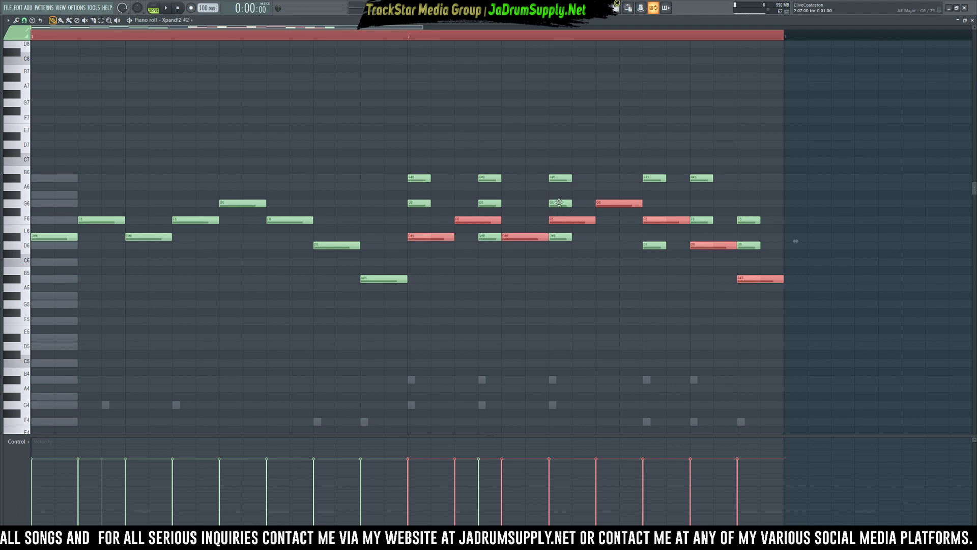
pyautogui.scroll(2, 580, 221)
pyautogui.hotkey('ctrl', 'Up')
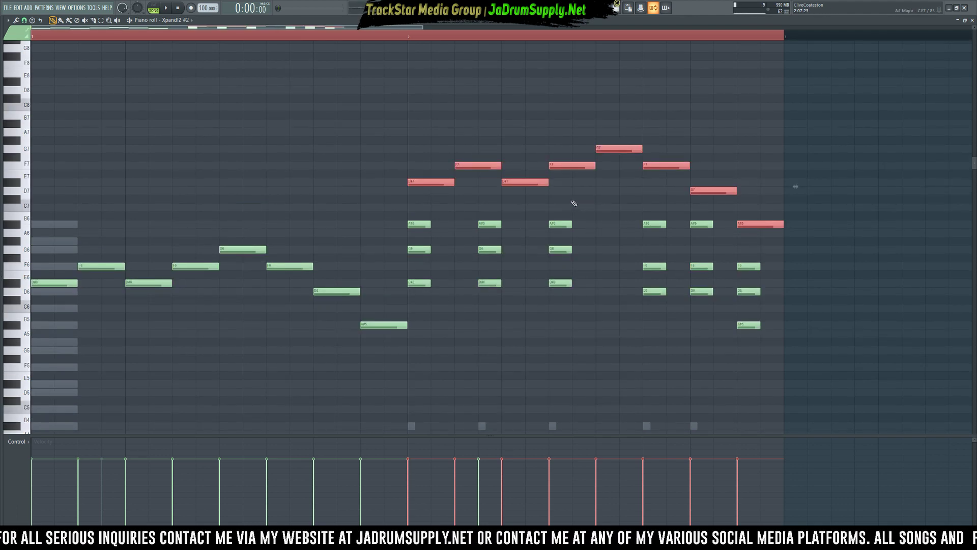
# Try redrawing bar 2's chord notes as single two-step G6, F6, D6 and A#5 notes beneath the melody copy
pyautogui.rightClick(555, 250)
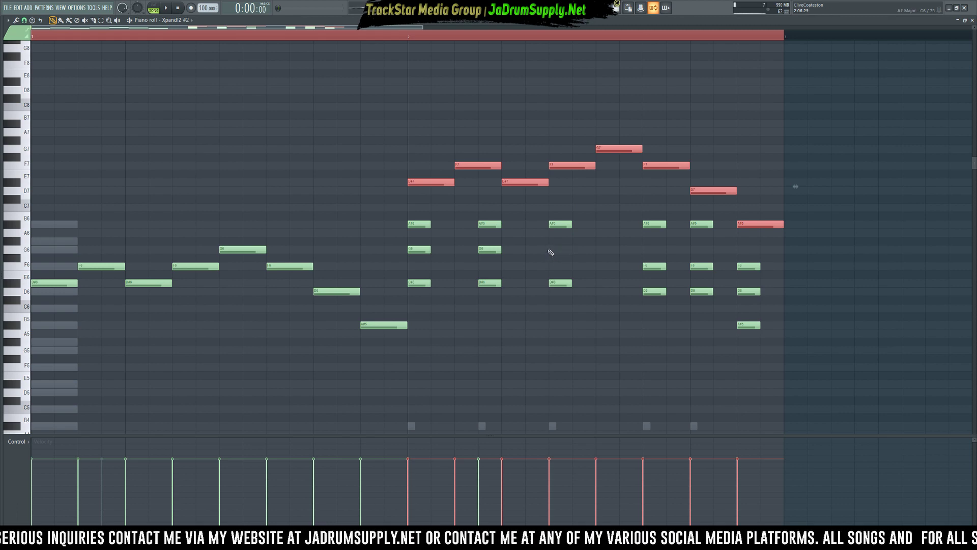
pyautogui.click(551, 250)
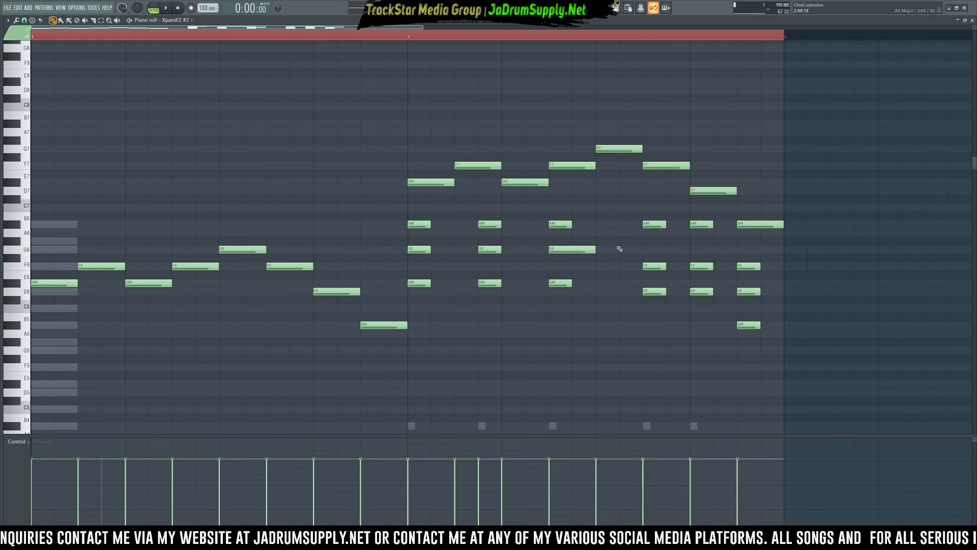
pyautogui.rightClick(651, 265)
pyautogui.click(648, 266)
pyautogui.rightClick(693, 290)
pyautogui.click(693, 290)
pyautogui.rightClick(749, 324)
pyautogui.click(752, 324)
# Delete the remaining short chord notes in bar 2
pyautogui.rightClick(747, 291)
pyautogui.rightClick(748, 266)
pyautogui.rightClick(702, 266)
pyautogui.rightClick(696, 224)
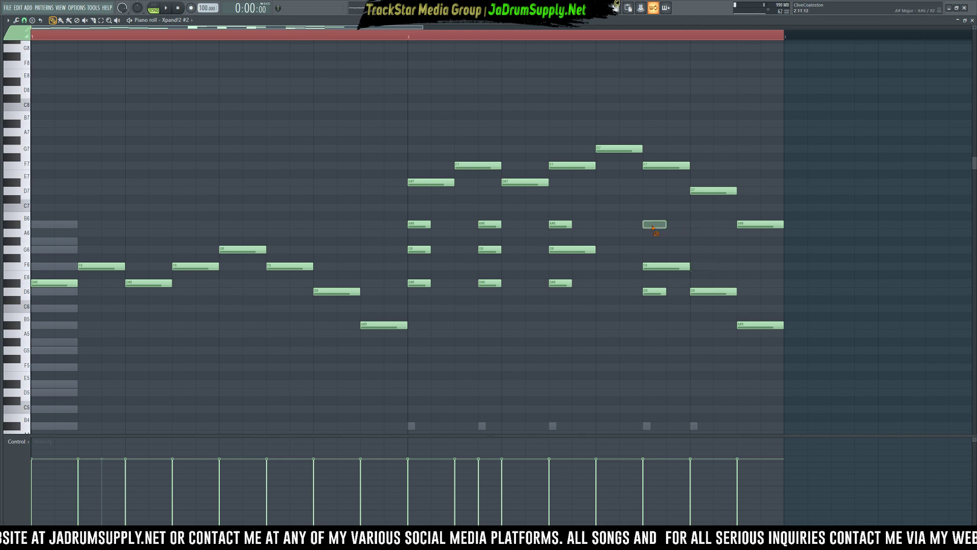
pyautogui.rightClick(643, 291)
pyautogui.rightClick(555, 283)
pyautogui.rightClick(481, 249)
pyautogui.rightClick(484, 224)
pyautogui.rightClick(417, 249)
pyautogui.rightClick(418, 224)
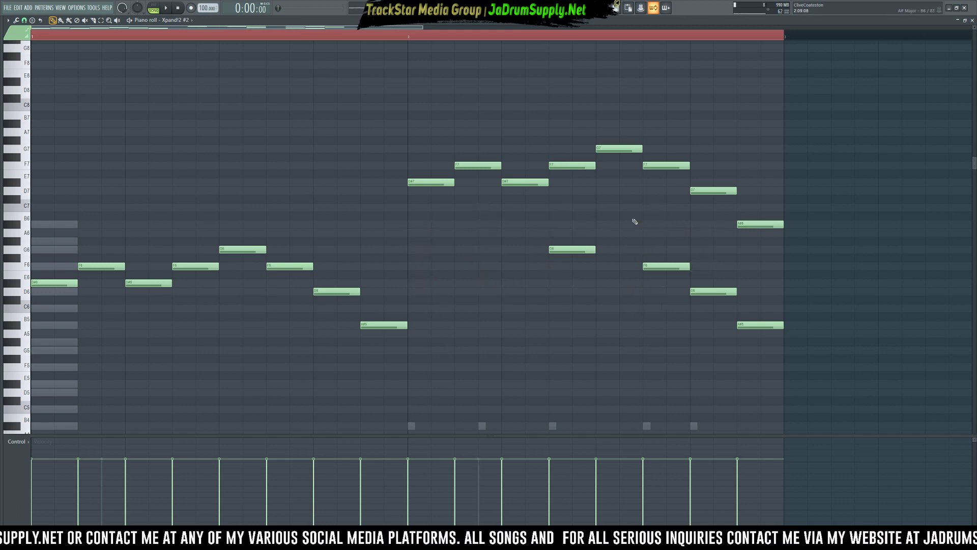
# Select bar 2's melody copy and transpose it back down one octave
pyautogui.moveTo(766, 245); pyautogui.dragTo(428, 110)
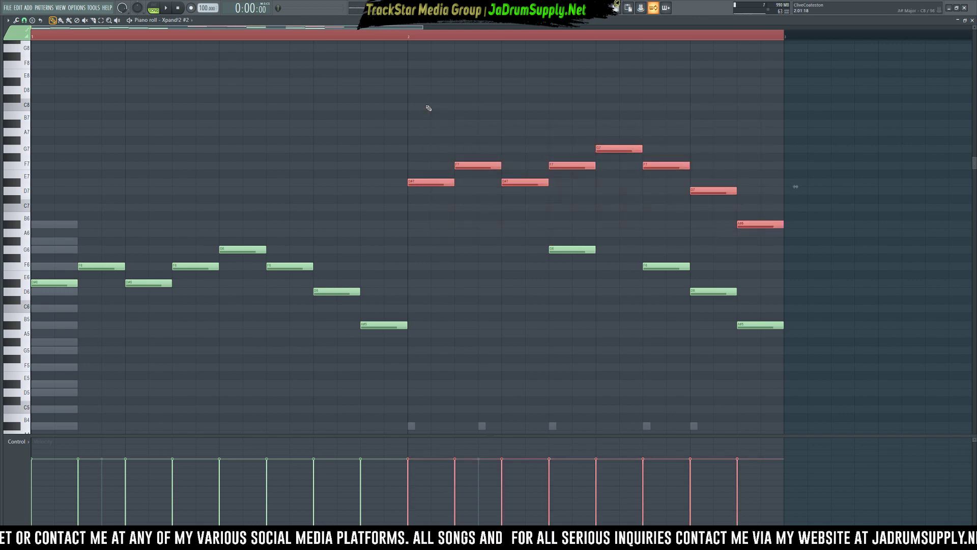
pyautogui.hotkey('ctrl', 'Down')
pyautogui.scroll(-2, 432, 109)
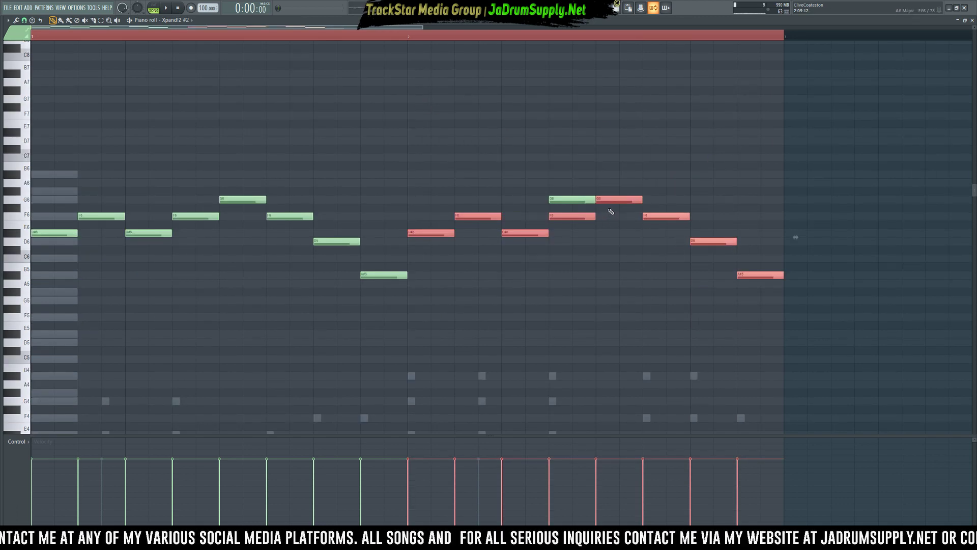
# Shift the melody copy a semitone aside, delete the extra F6, D6, A#5 and G6 notes, and restore its pitch
pyautogui.hotkey('shift', 'Up')
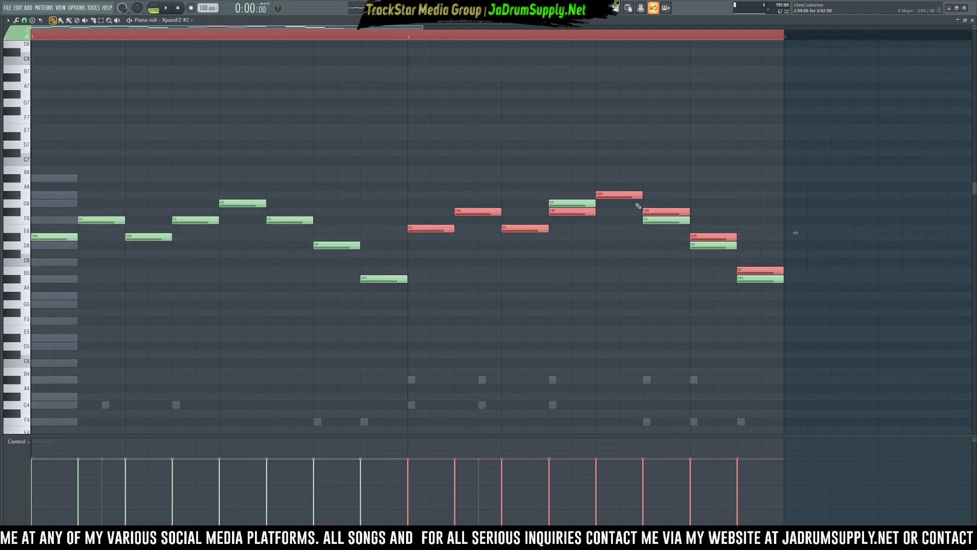
pyautogui.rightClick(675, 220)
pyautogui.rightClick(709, 244)
pyautogui.rightClick(753, 279)
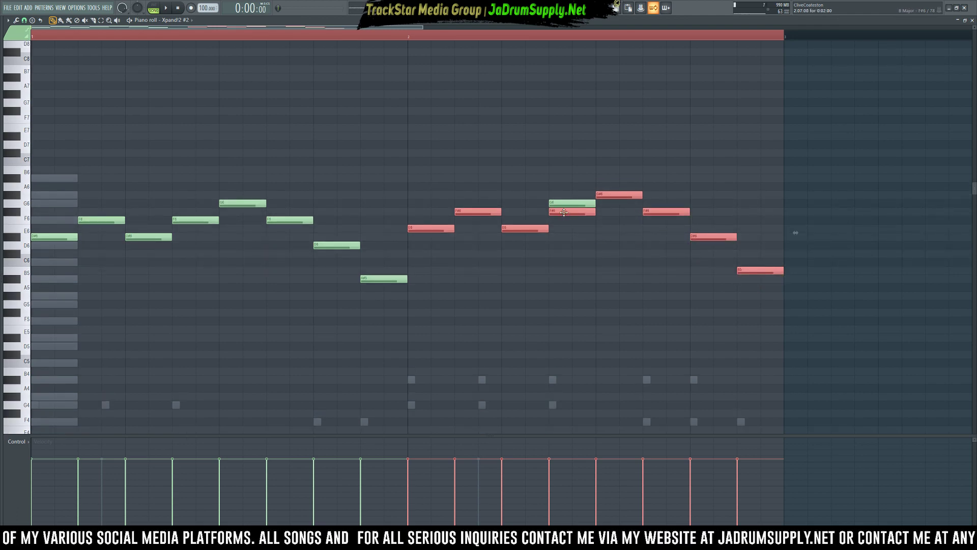
pyautogui.hotkey('shift', 'Down')
pyautogui.scroll(-1, 566, 211)
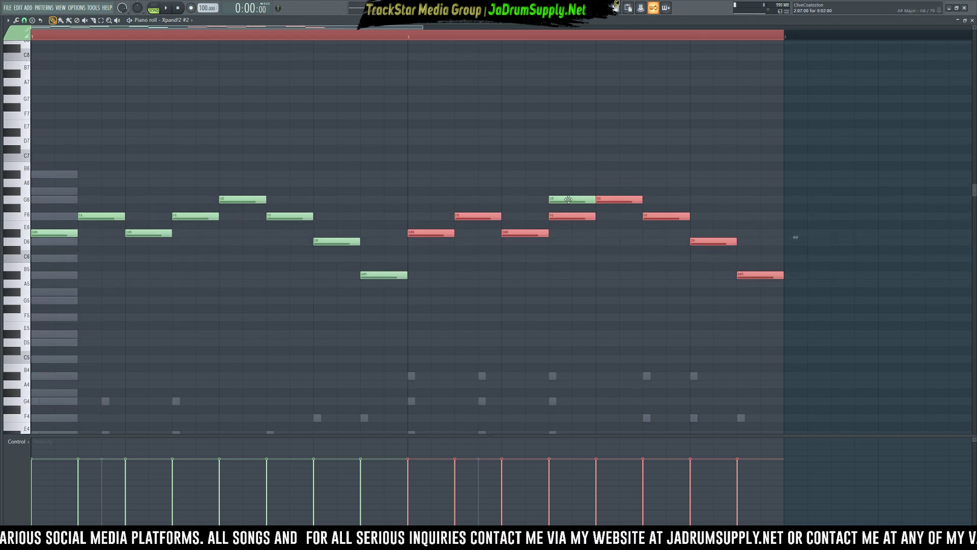
pyautogui.rightClick(569, 198)
pyautogui.press('space')
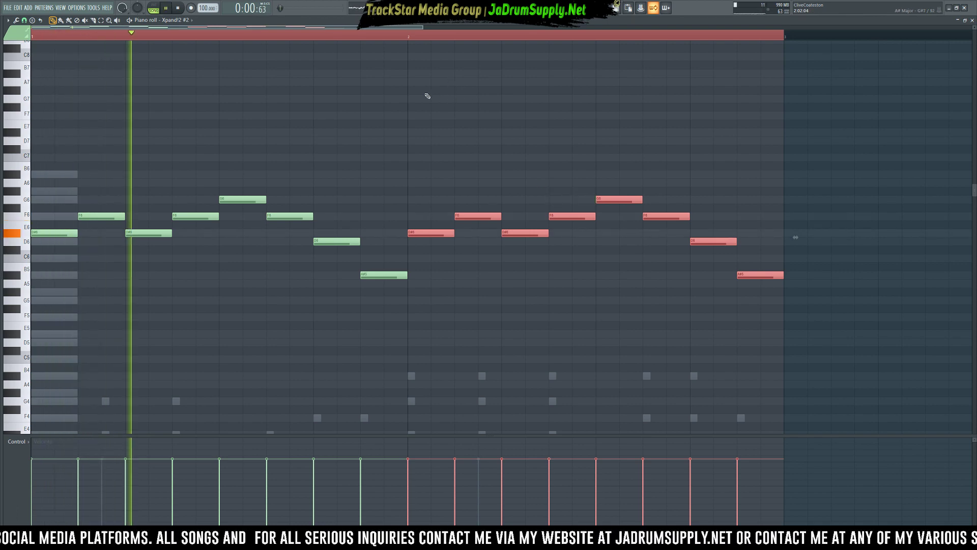
pyautogui.scroll(-4, 423, 49)
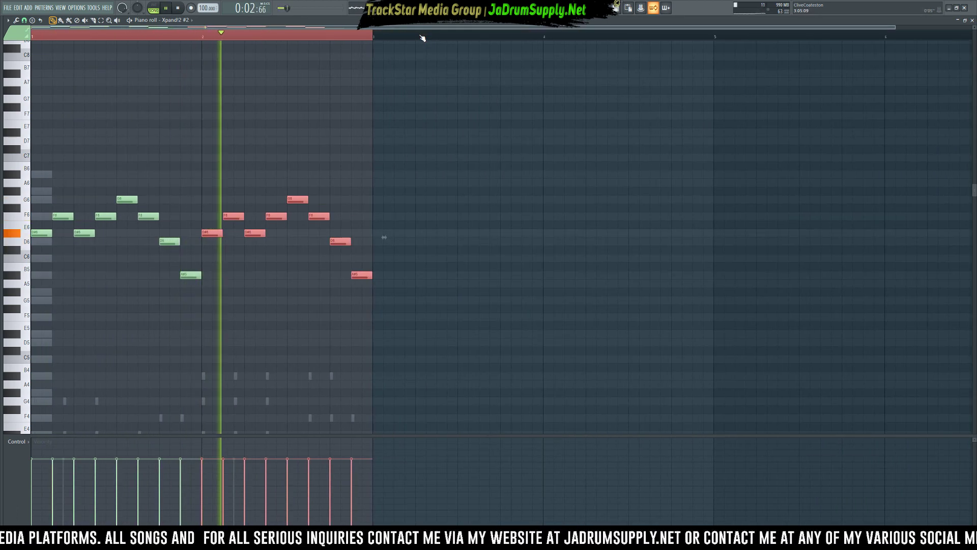
pyautogui.press('space')
# Clear the selection and transpose the whole two-bar melody down two octaves
pyautogui.keyDown('ctrl'); pyautogui.click(438, 87); pyautogui.keyUp('ctrl')
pyautogui.hotkey('ctrl', 'Down')
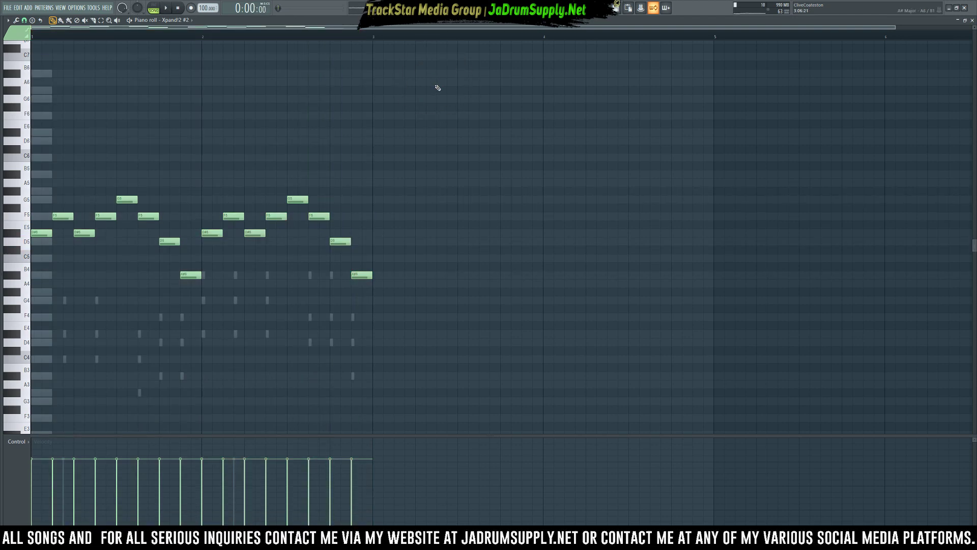
pyautogui.scroll(-2, 365, 82)
pyautogui.hotkey('ctrl', 'Down')
pyautogui.scroll(-1, 266, 114)
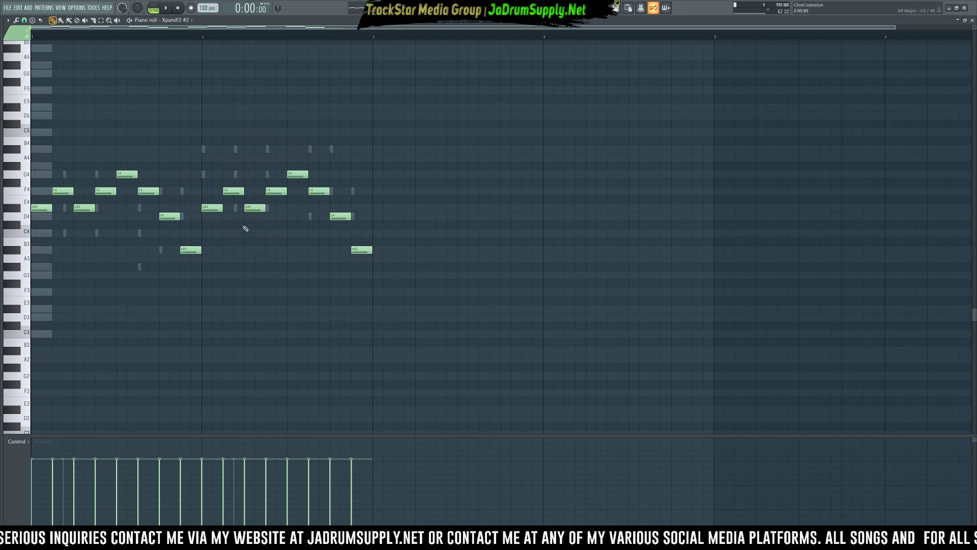
# Raise bar 2's first four melody notes to G4, A#4, G4 and A#4
pyautogui.scroll(1, 266, 226)
pyautogui.moveTo(215, 187); pyautogui.dragTo(275, 183)
pyautogui.keyDown('ctrl'); pyautogui.click(227, 210); pyautogui.keyUp('ctrl')
pyautogui.scroll(1, 228, 208)
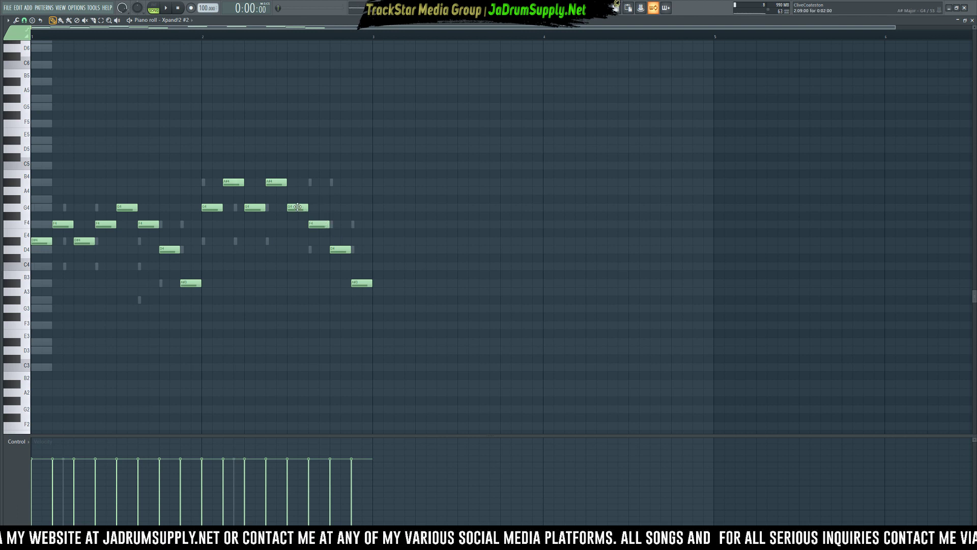
# Change bar 2's last three melody notes to D4, F4 and D4, ending on a one-step A#3
pyautogui.moveTo(316, 227); pyautogui.dragTo(317, 183)
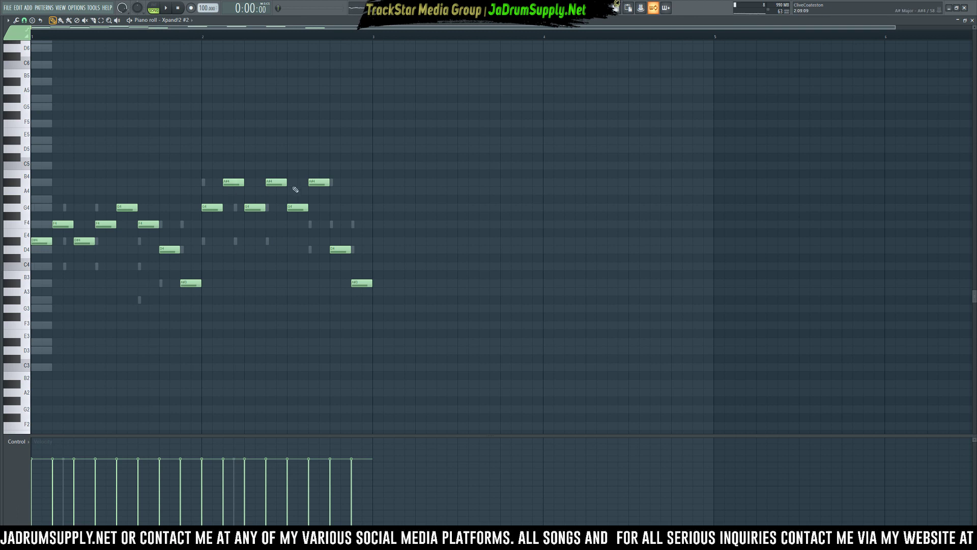
pyautogui.moveTo(326, 179); pyautogui.dragTo(339, 224)
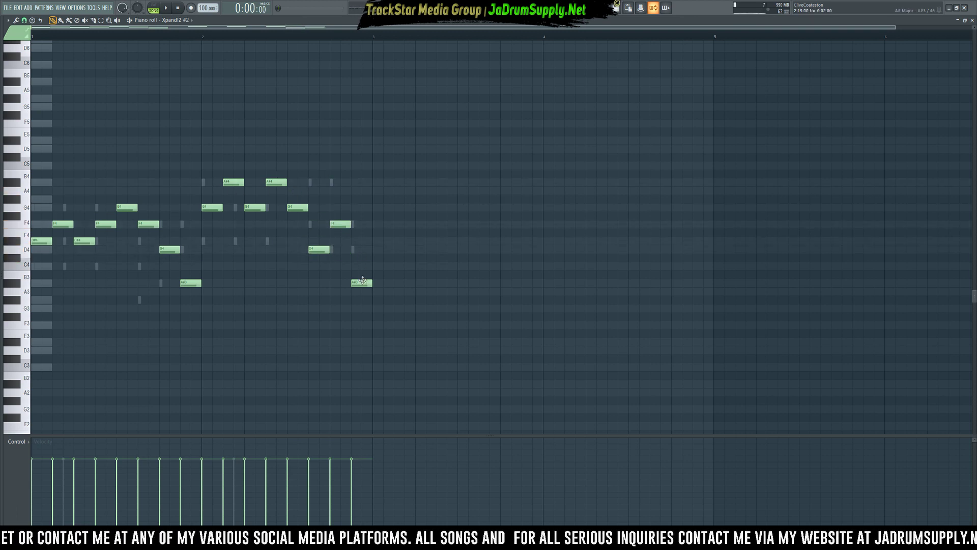
pyautogui.moveTo(359, 283); pyautogui.dragTo(359, 249)
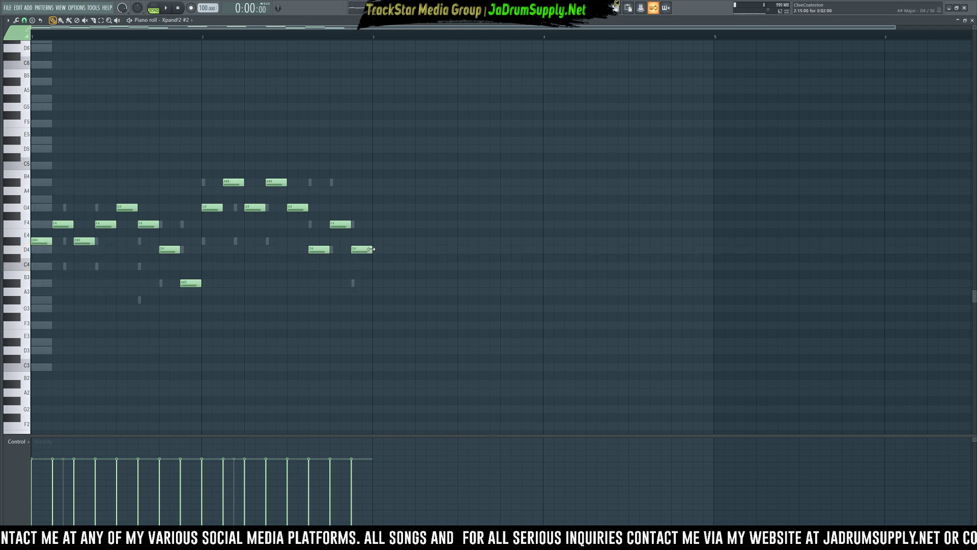
pyautogui.click(365, 283)
pyautogui.press('space')
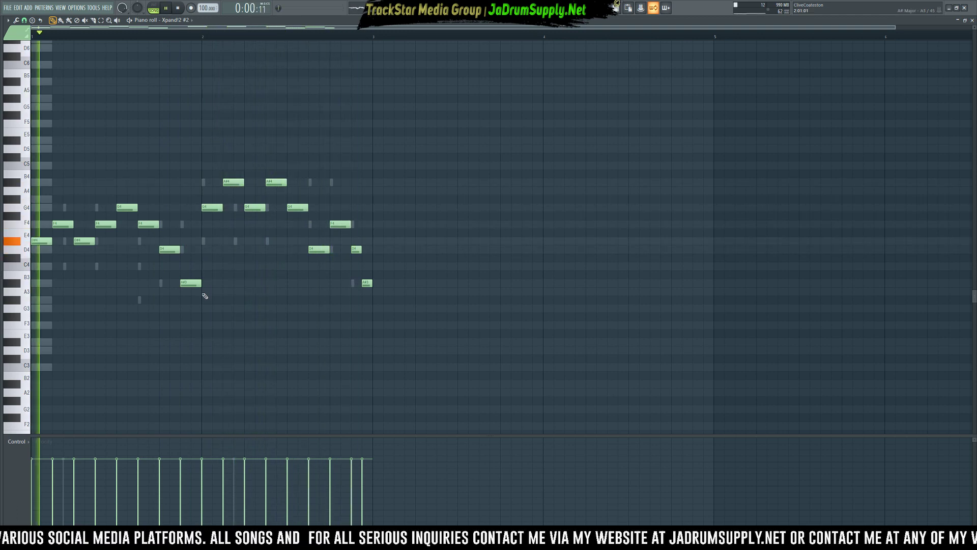
# Shorten bar 1's final A#3 to one step, add a one-step D4 after it, and play the melody
pyautogui.press('space')
pyautogui.moveTo(199, 284); pyautogui.dragTo(190, 284)
pyautogui.press('space')
pyautogui.click(196, 250)
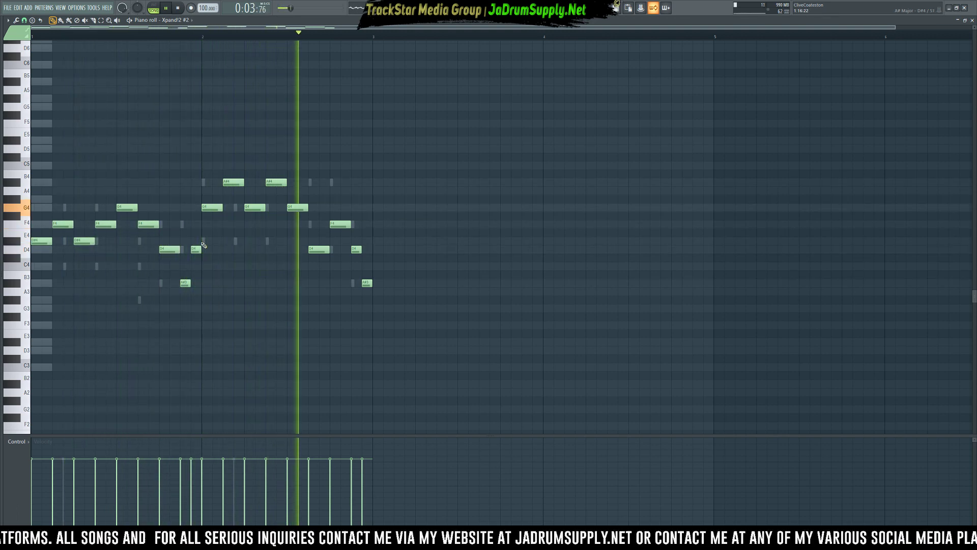
pyautogui.press('space')
pyautogui.press('space')
# Shorten bar 2's first D4 to its second step and place a one-step F4 before it
pyautogui.moveTo(310, 249); pyautogui.dragTo(320, 249)
pyautogui.click(312, 225)
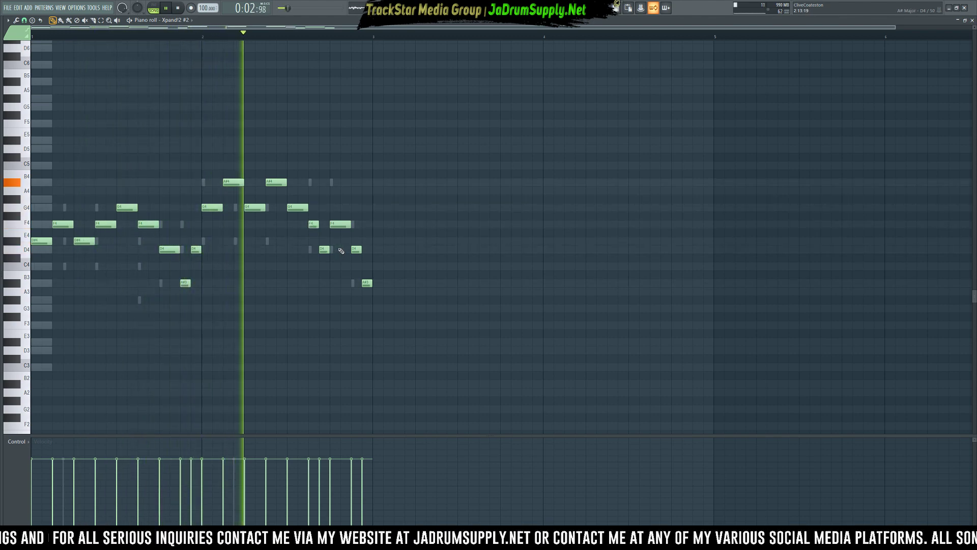
pyautogui.press('space')
# End bar 2 on a two-step D4 in place of the A#3 and transpose the whole melody up two octaves
pyautogui.rightClick(366, 283)
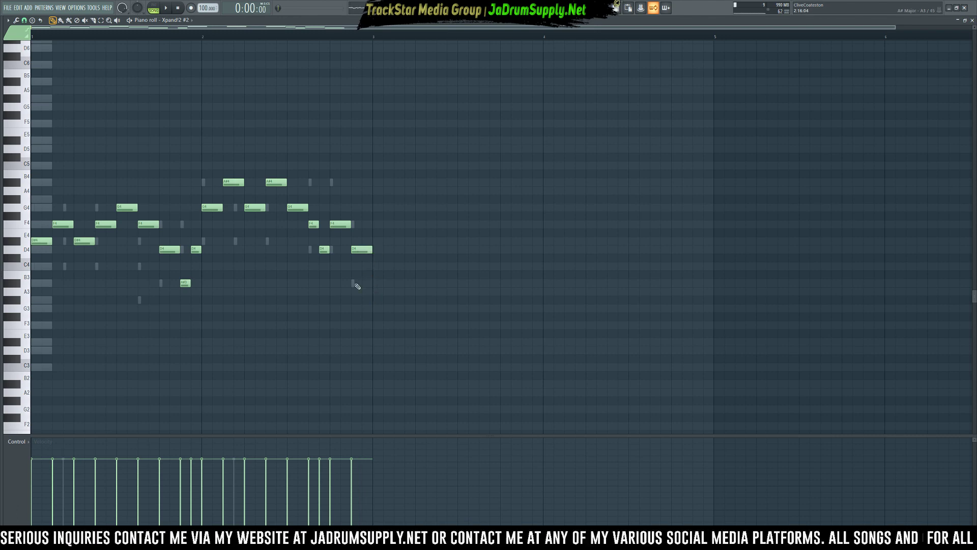
pyautogui.hotkey('ctrl', 'Up')
pyautogui.hotkey('ctrl', 'Up')
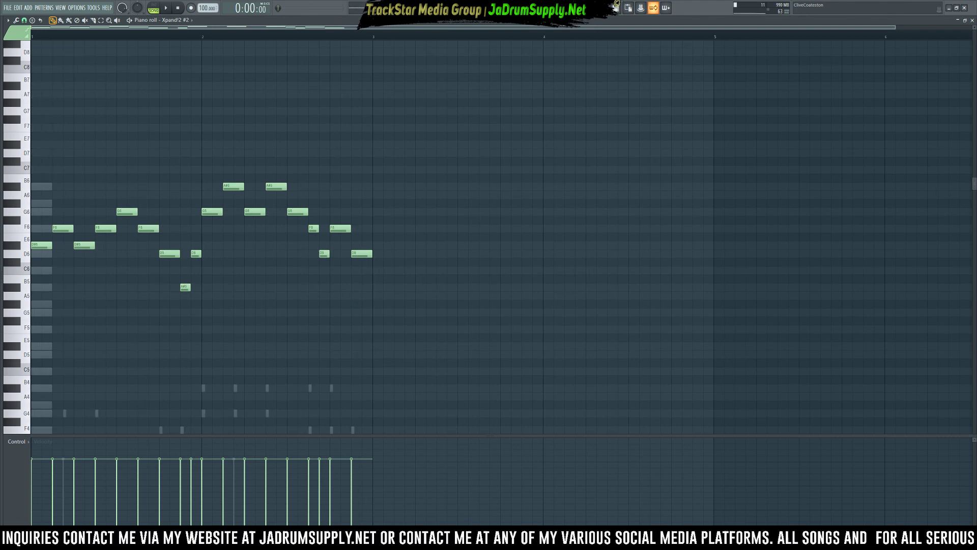
# Clone the Xpand!2 #2 channel, paste its melody into Xpand!2 #3, and play both layers
pyautogui.press('F6')
pyautogui.rightClick(657, 69)
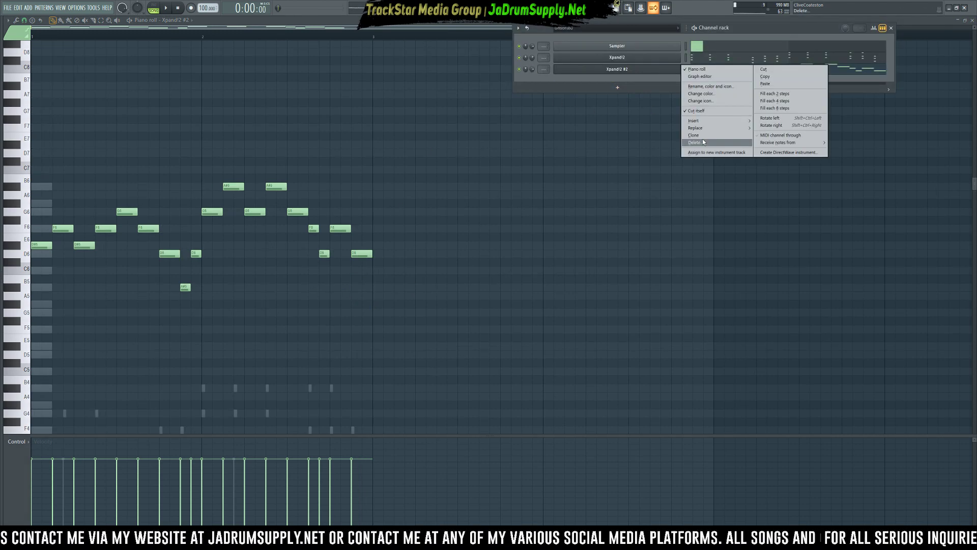
pyautogui.click(695, 135)
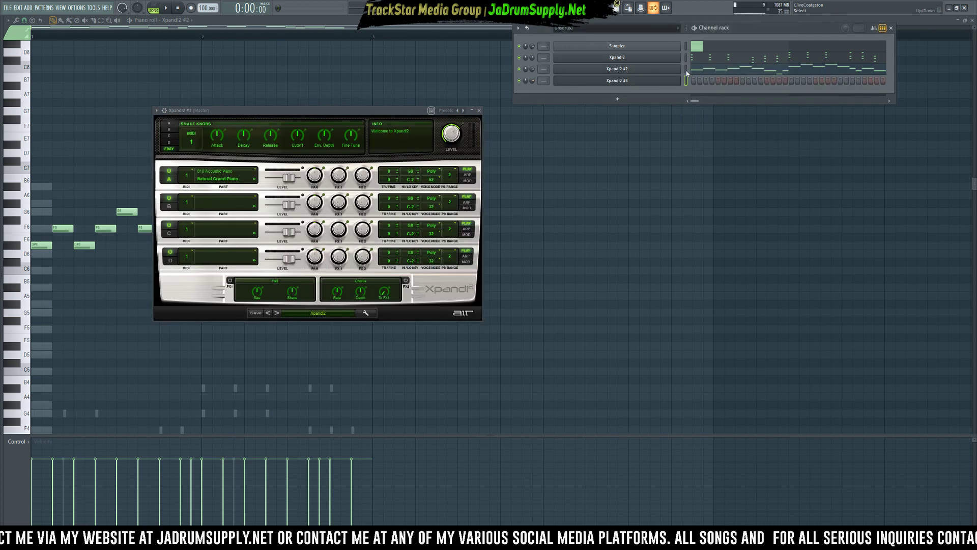
pyautogui.click(642, 86)
pyautogui.click(670, 84)
pyautogui.click(670, 84)
pyautogui.hotkey('ctrl', 'v')
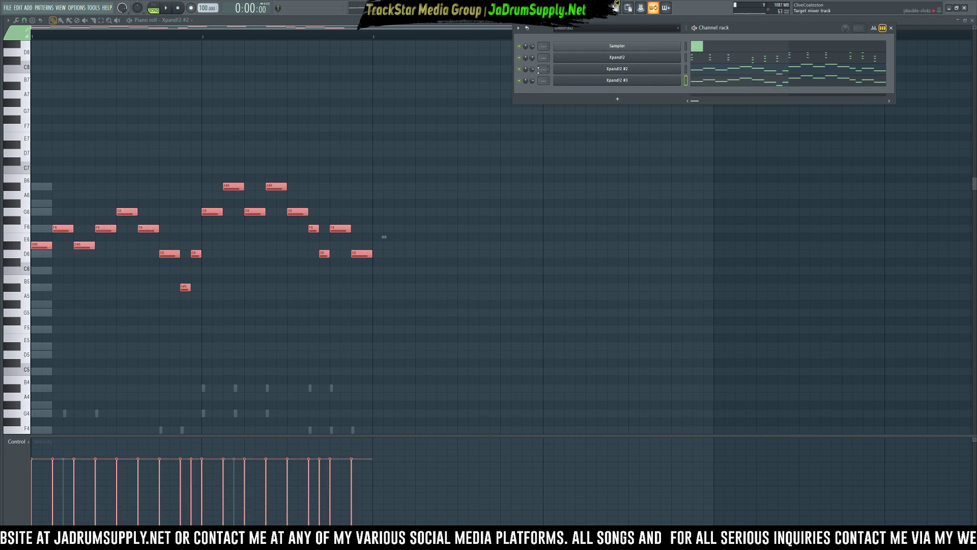
pyautogui.press('space')
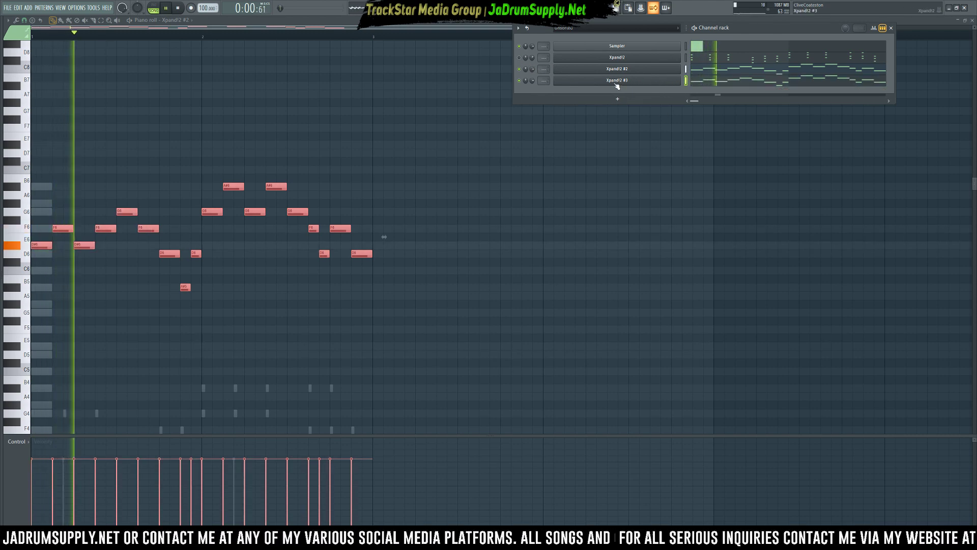
# Switch Xpand!2 #3's part A from the piano to Detuned Bells+ in the 018 Bells category, auditioning bell patches during playback
pyautogui.click(666, 83)
pyautogui.click(223, 178)
pyautogui.moveTo(216, 282)
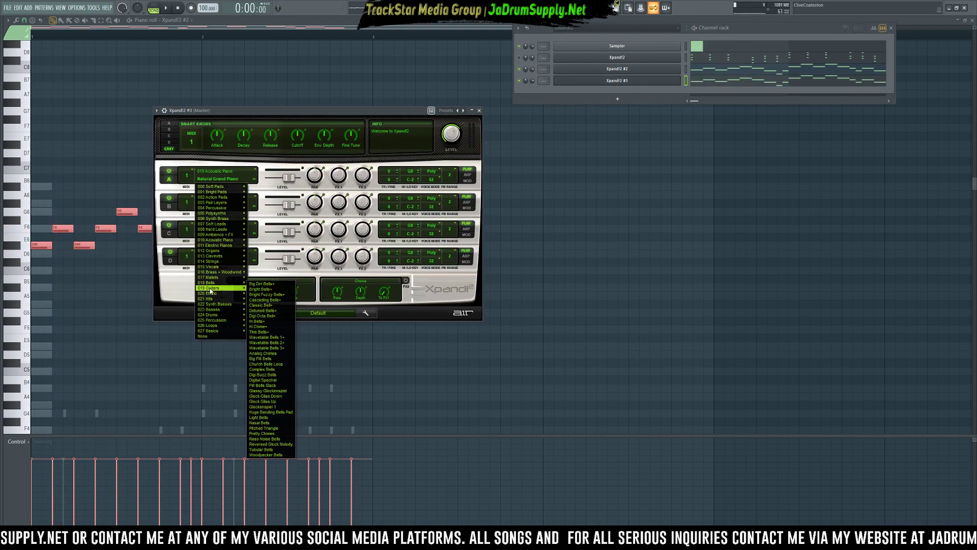
pyautogui.click(265, 284)
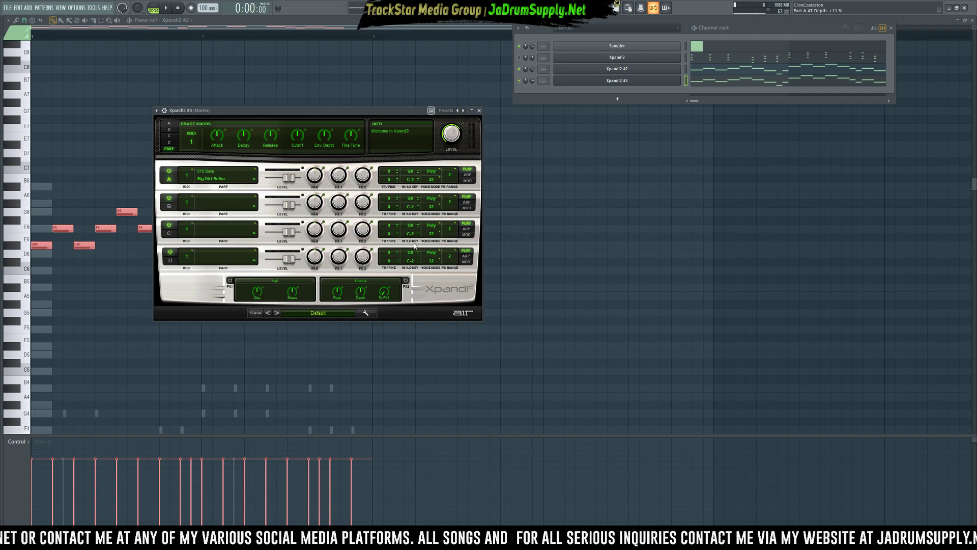
pyautogui.press('space')
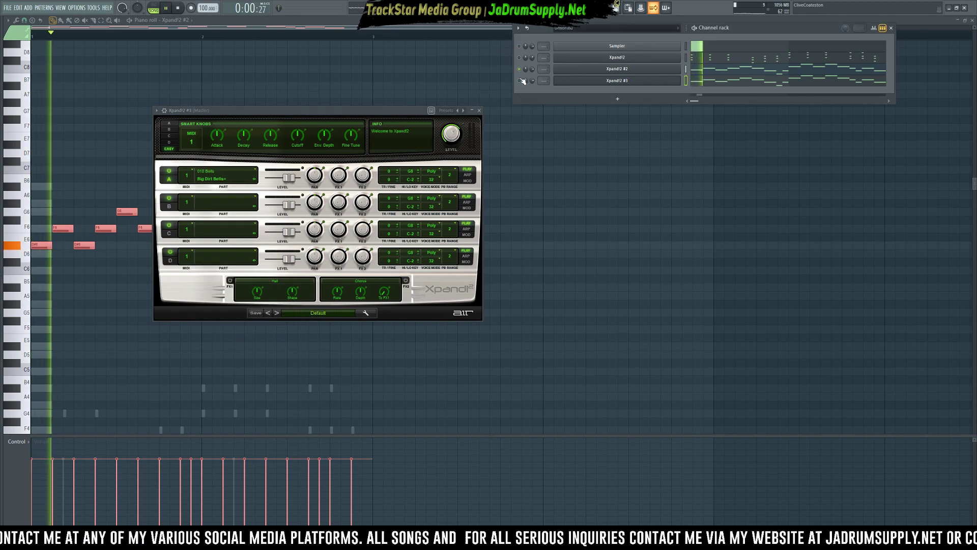
pyautogui.press('space')
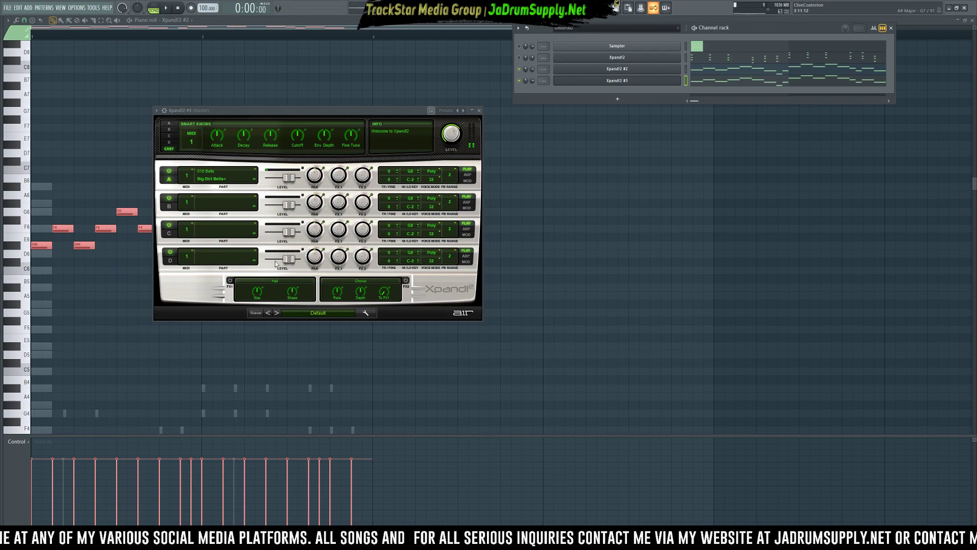
pyautogui.click(256, 181)
pyautogui.press('space')
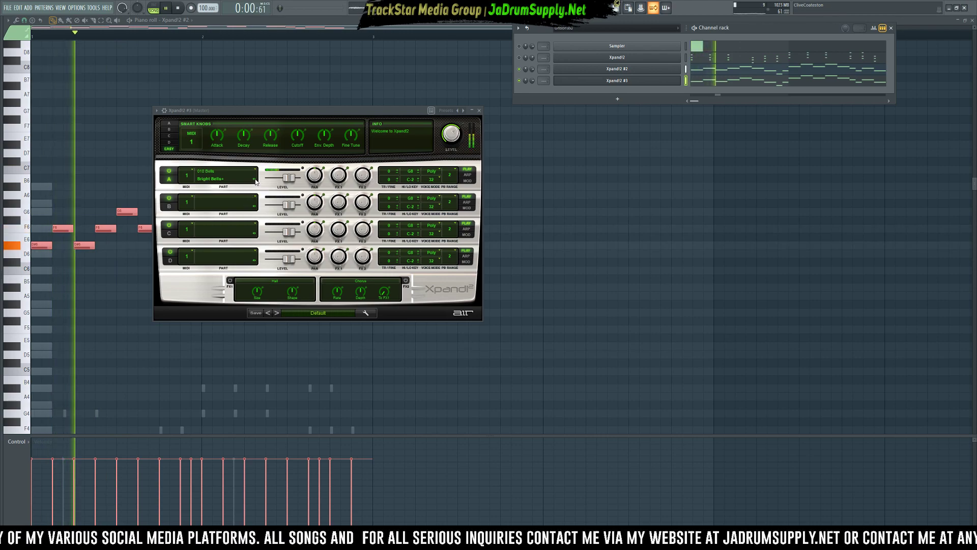
pyautogui.click(255, 180)
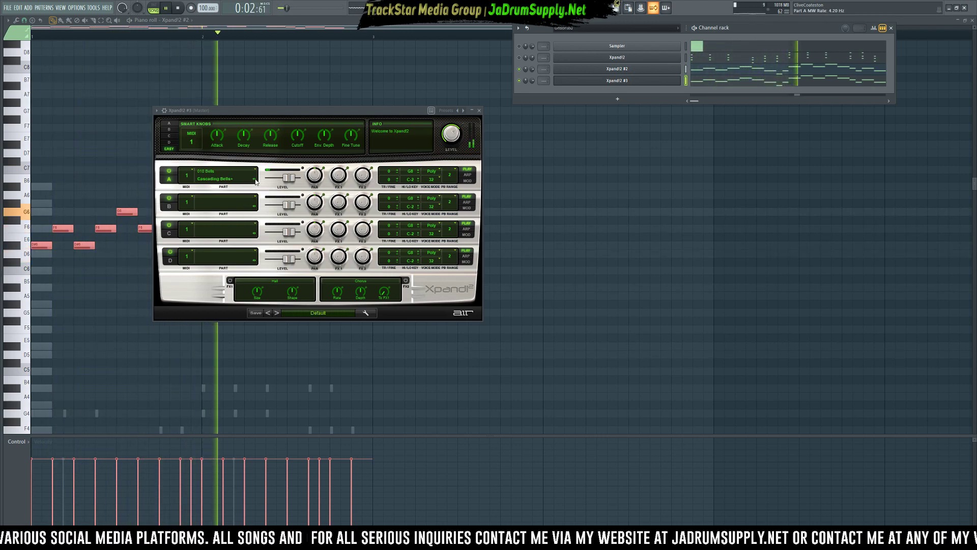
pyautogui.click(255, 181)
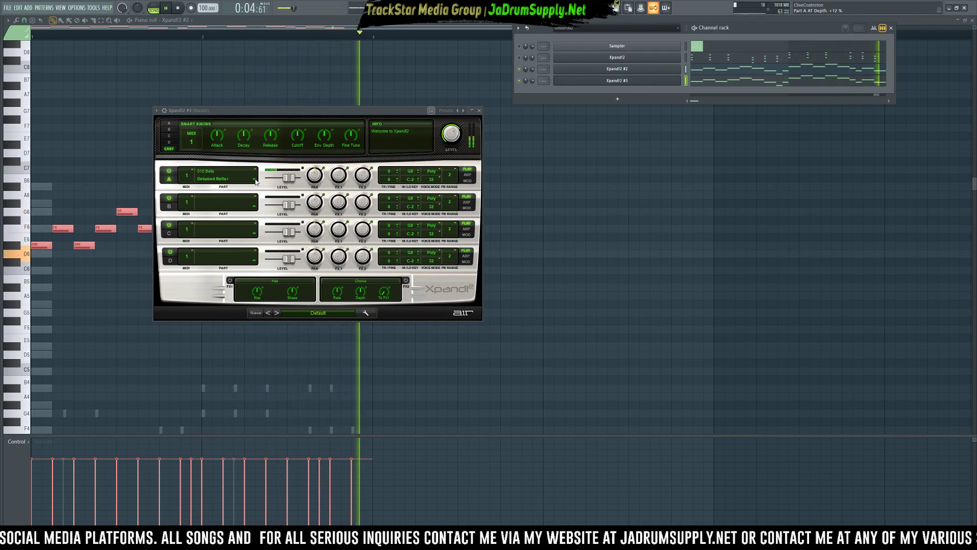
# Unmute the Xpand!2 chord channel and lower the Xpand!2 #2 channel's volume to 57% while playing the pattern
pyautogui.press('space')
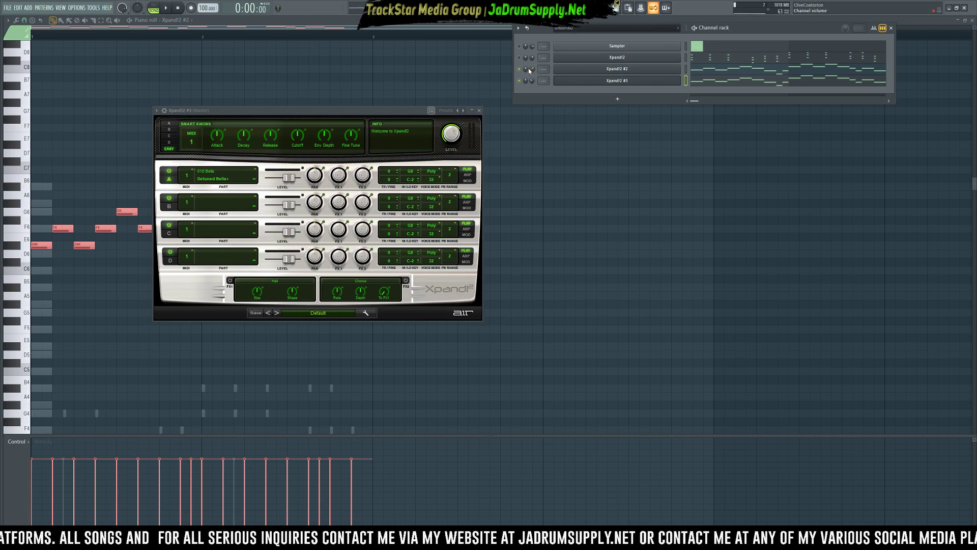
pyautogui.press('space')
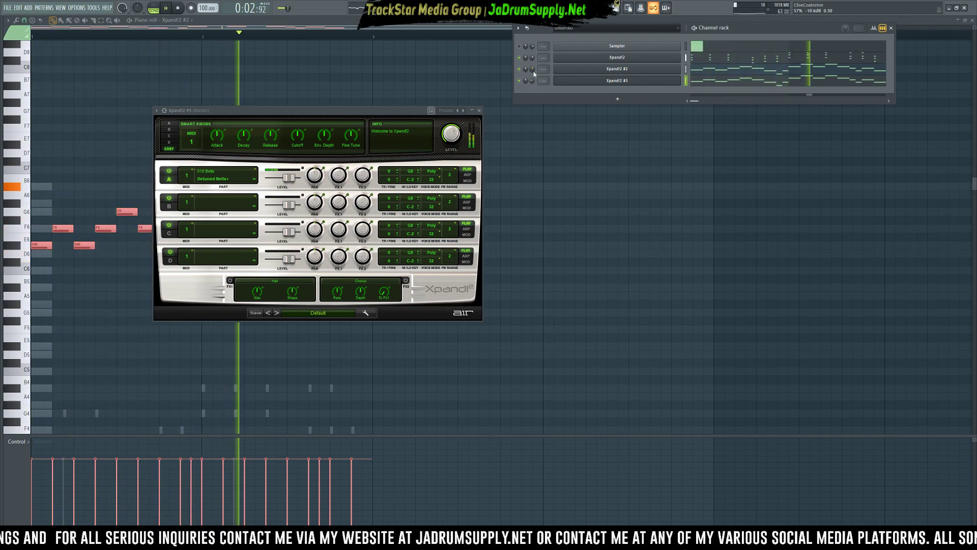
pyautogui.press('space')
# Clone the Xpand!2 #3 channel and set part A of the clone to Tubular Bells
pyautogui.rightClick(616, 82)
pyautogui.click(625, 84)
pyautogui.rightClick(625, 83)
pyautogui.click(702, 147)
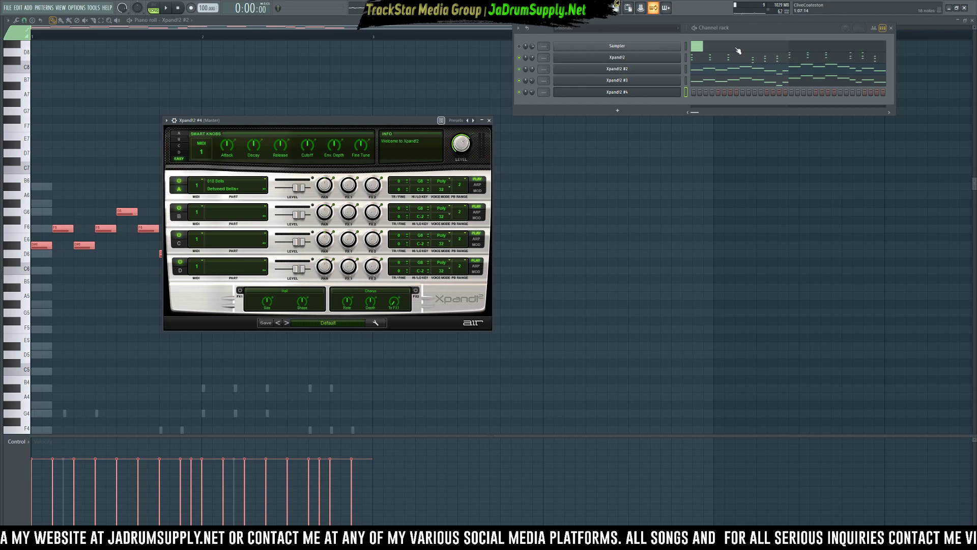
pyautogui.moveTo(392, 124); pyautogui.dragTo(625, 145)
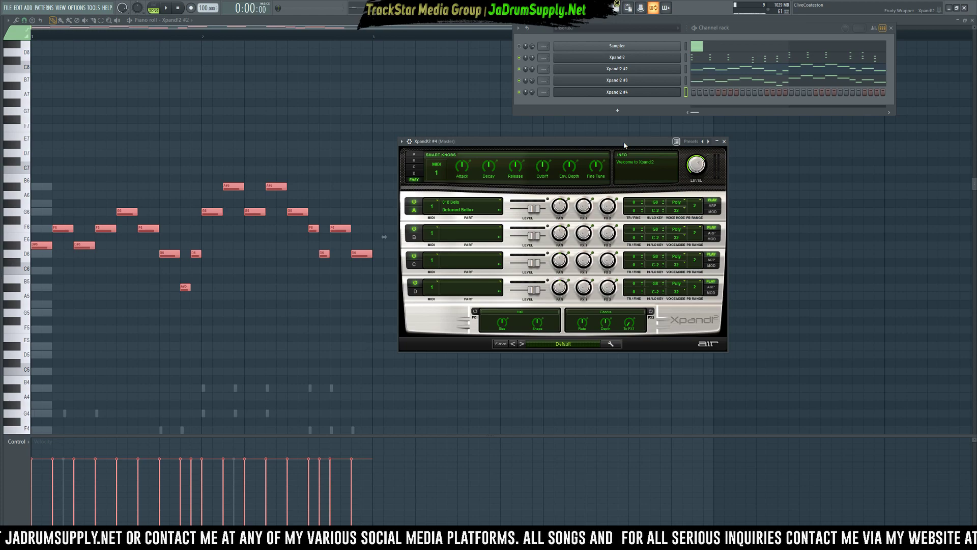
pyautogui.moveTo(513, 144); pyautogui.dragTo(565, 126)
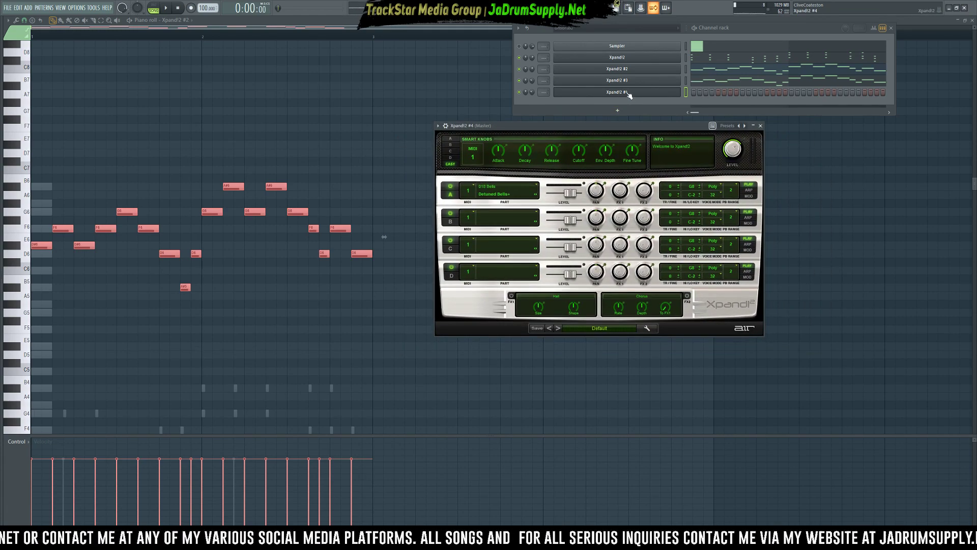
pyautogui.click(497, 198)
pyautogui.moveTo(505, 298)
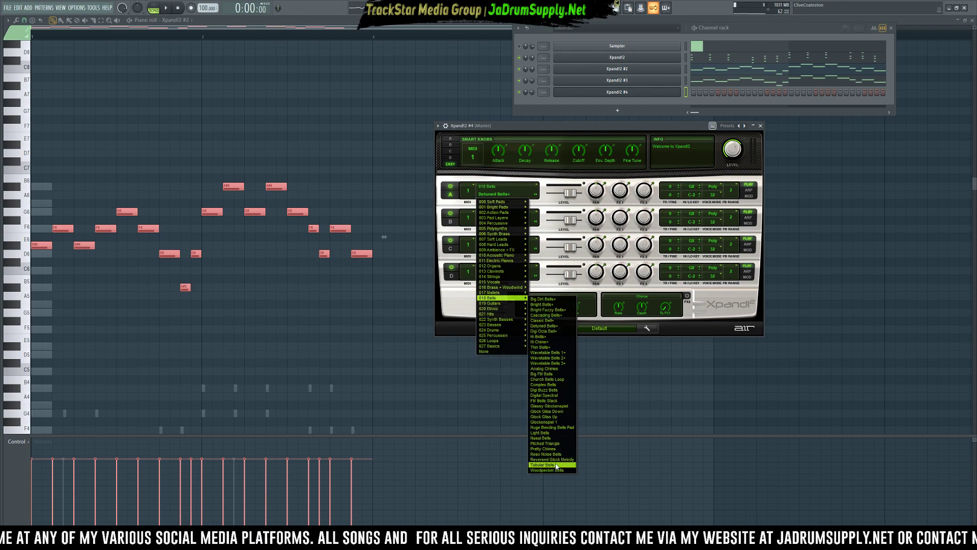
pyautogui.click(556, 465)
# In Xpand!2 #4's piano roll, place one-step G4 notes on bar 1's steps 1 and 4 and a D#4 on step 6
pyautogui.rightClick(679, 91)
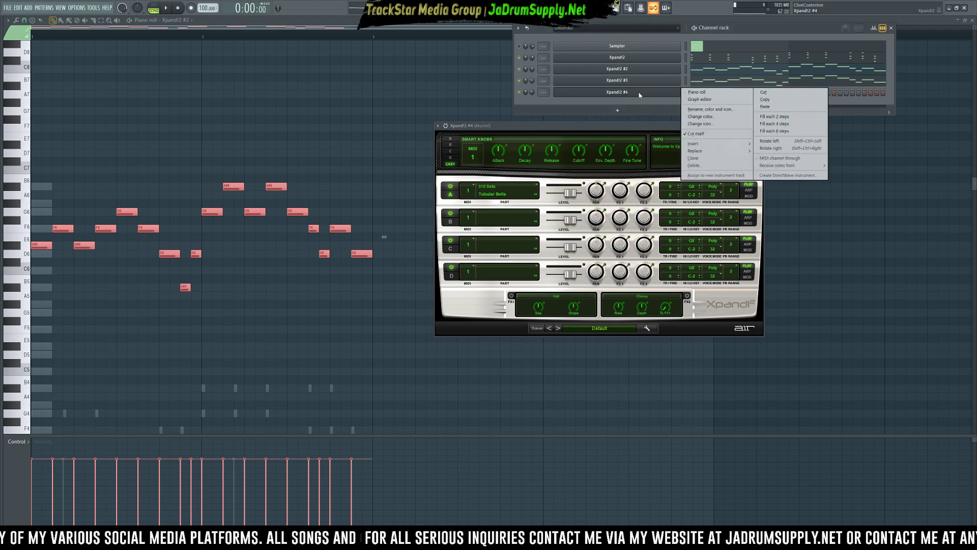
pyautogui.click(707, 94)
pyautogui.scroll(1, 265, 178)
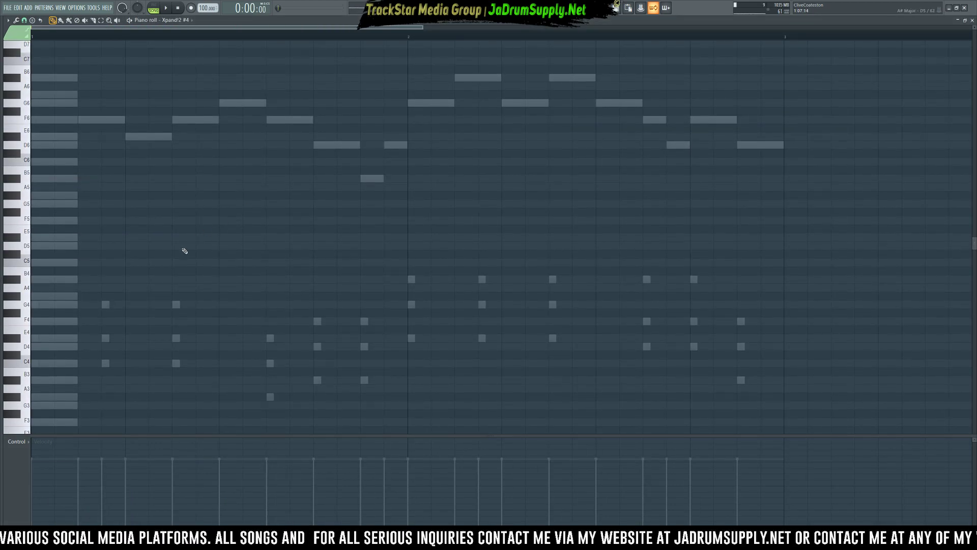
pyautogui.click(34, 304)
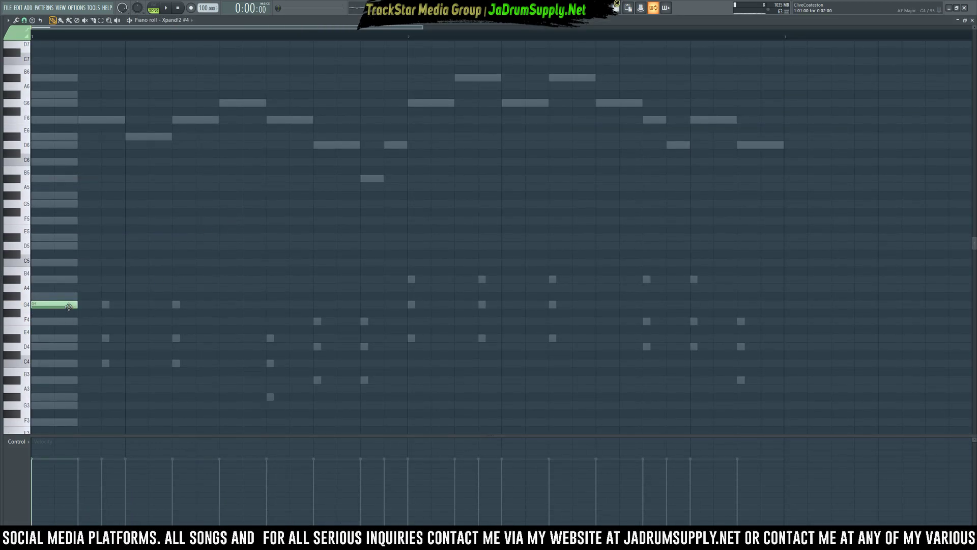
pyautogui.scroll(-3, 34, 303)
pyautogui.click(103, 239)
pyautogui.press('space')
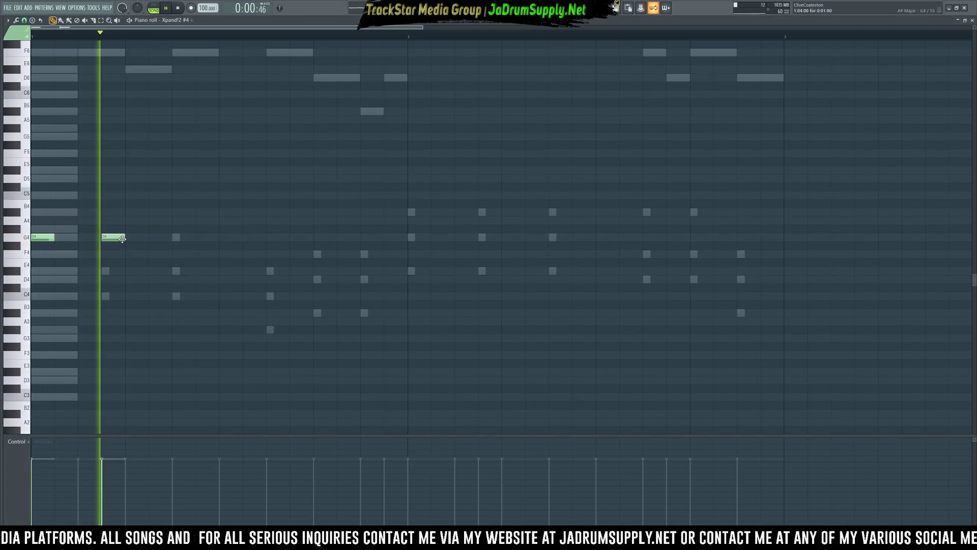
pyautogui.click(157, 270)
pyautogui.press('space')
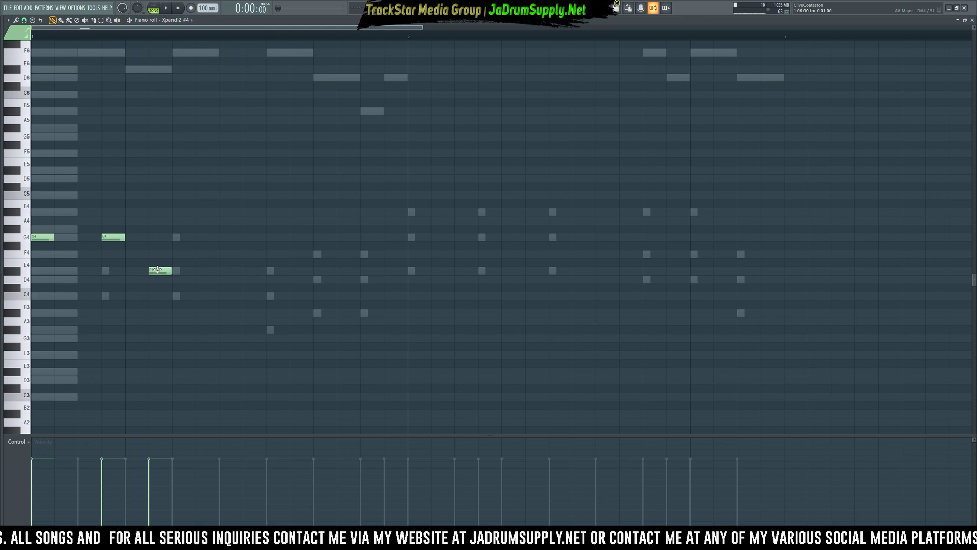
# Transpose the Xpand!2 #4 notes up two octaves and delete the notes on steps 4 and 6, keeping only the opening G6
pyautogui.hotkey('ctrl', 'Up')
pyautogui.press('space')
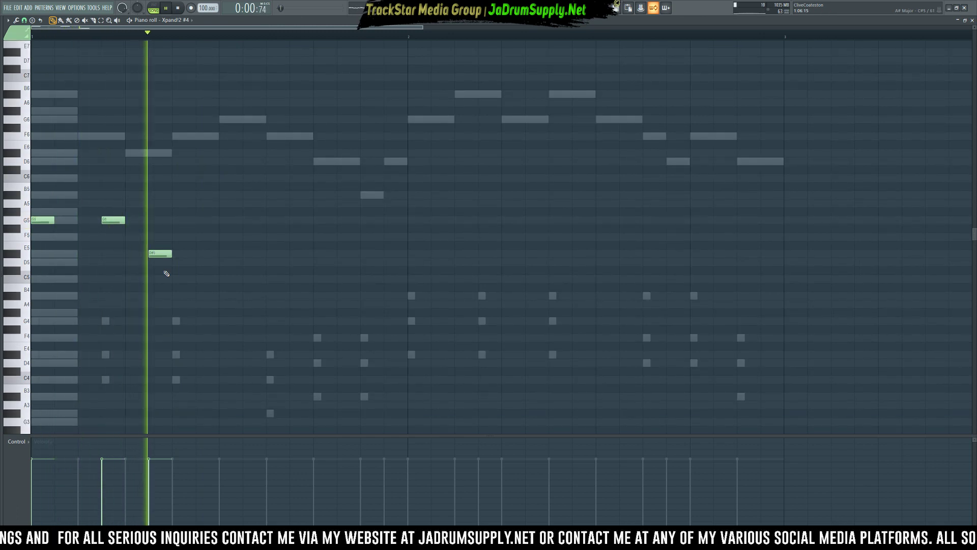
pyautogui.press('space')
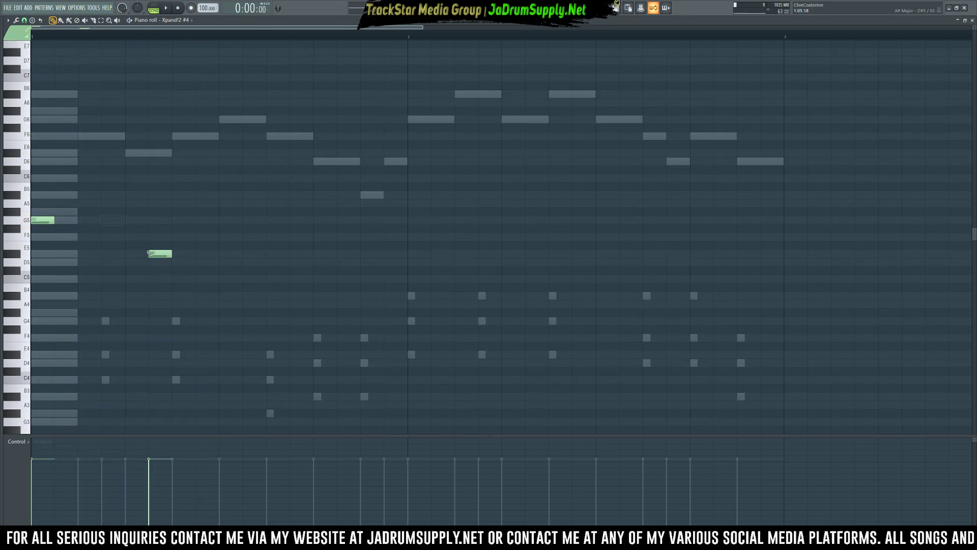
pyautogui.hotkey('ctrl', 'Up')
pyautogui.press('space')
pyautogui.press('space')
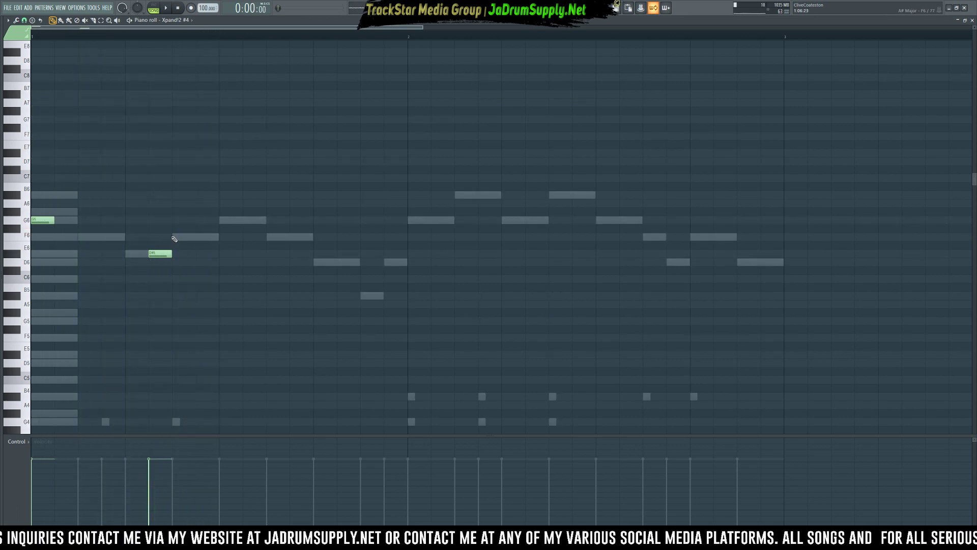
pyautogui.rightClick(160, 253)
pyautogui.click(135, 245)
pyautogui.click(119, 254)
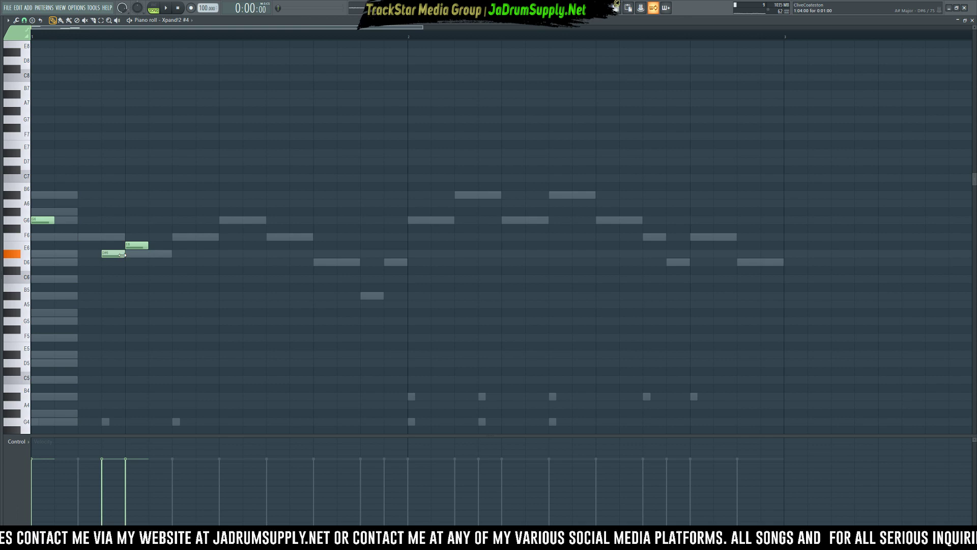
pyautogui.rightClick(141, 244)
pyautogui.rightClick(120, 253)
# Add one-step bell notes to bar 1: D#6 on step 5, F6 on step 7, D6 on step 13 and A#5 on step 15
pyautogui.click(137, 253)
pyautogui.click(179, 238)
pyautogui.press('space')
pyautogui.press('space')
pyautogui.click(318, 262)
pyautogui.press('space')
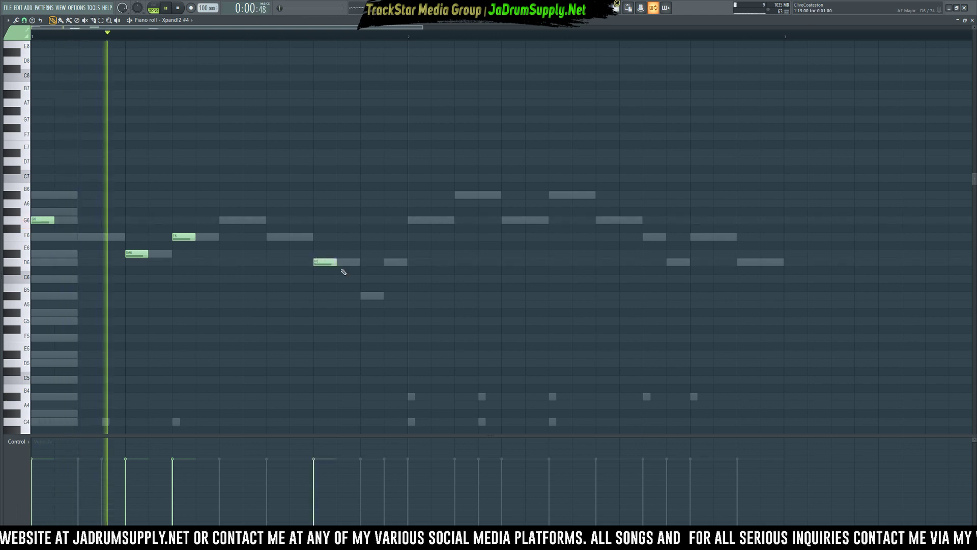
pyautogui.click(362, 295)
# Add one-step bell notes to bar 2: G6 on step 1, A#6 on step 7, F6 on step 11 and D6 on step 15
pyautogui.click(413, 220)
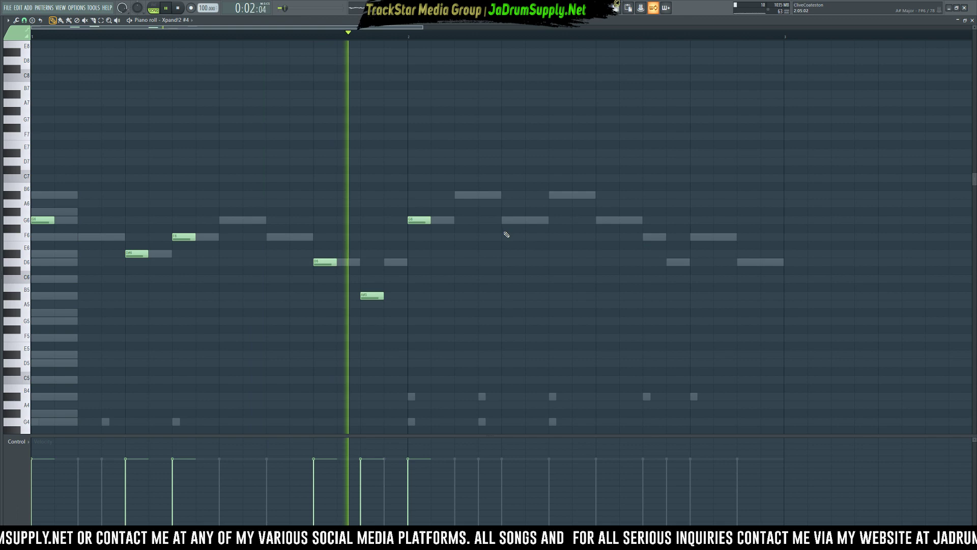
pyautogui.click(554, 196)
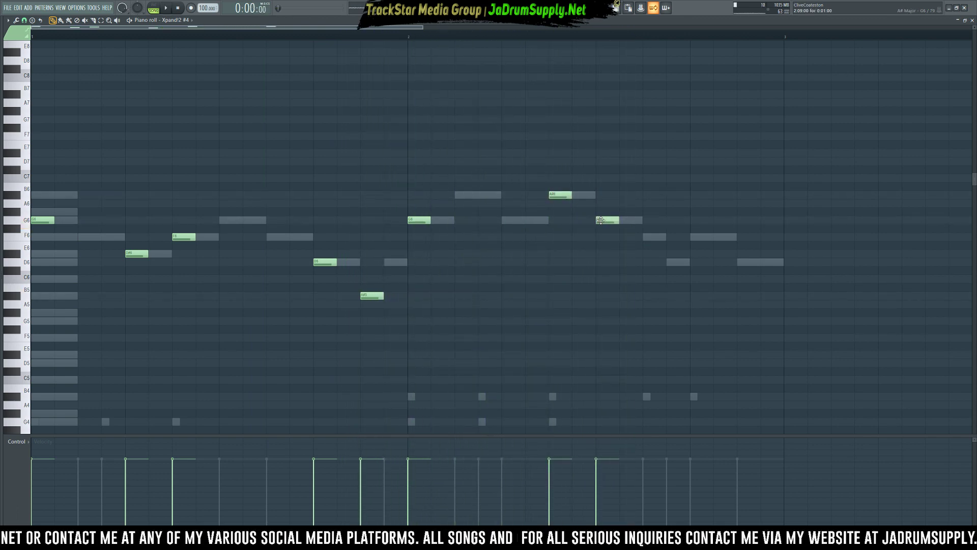
pyautogui.click(645, 237)
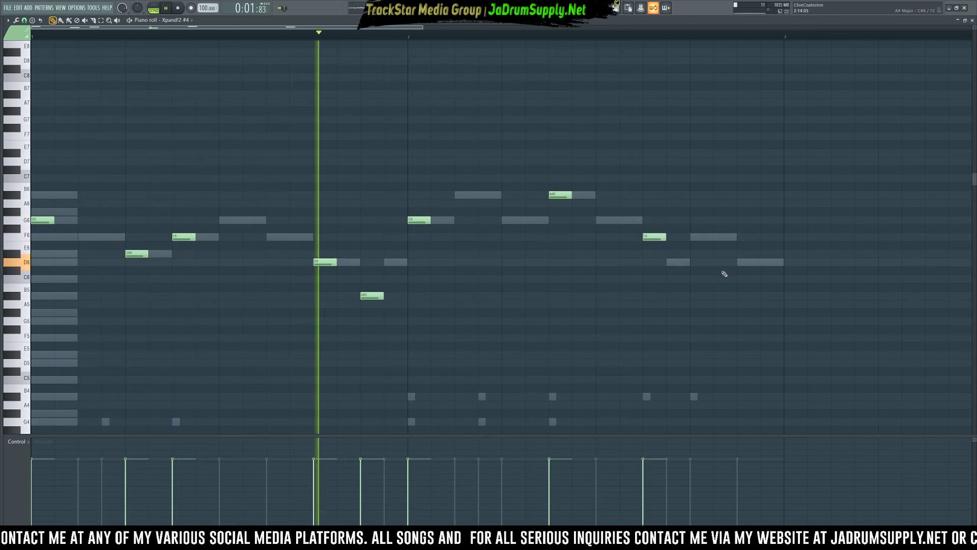
pyautogui.click(739, 262)
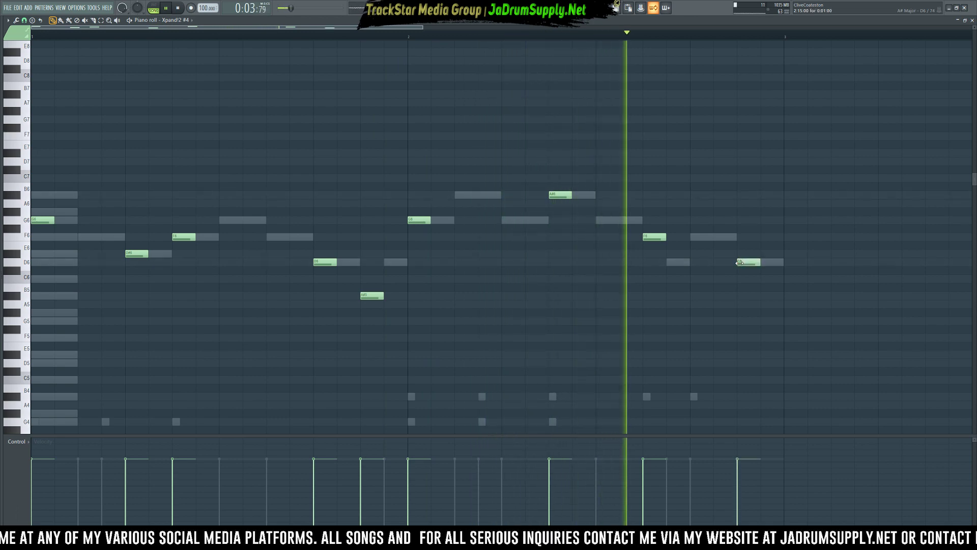
pyautogui.press('space')
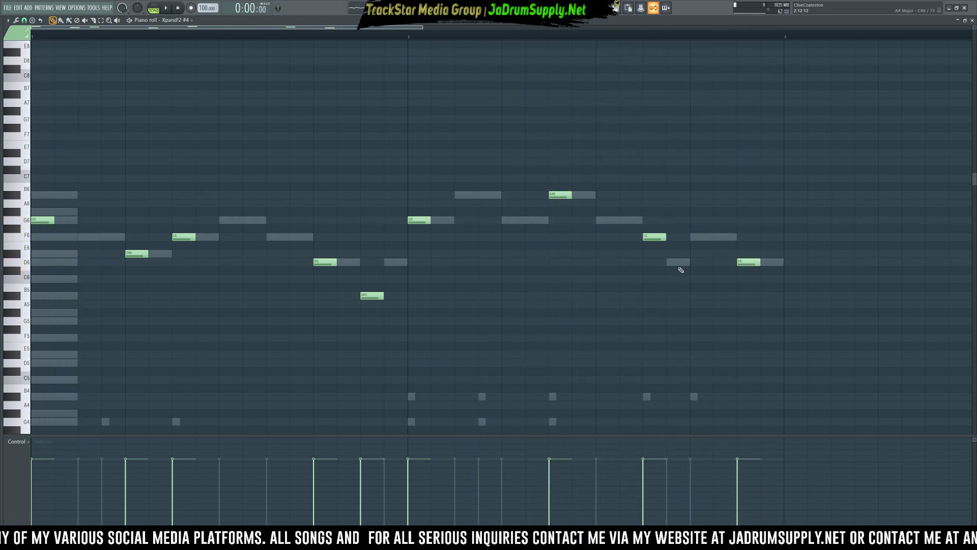
# Transpose the bell notes down one octave and delete the D#5 on bar 1's step 5 while playing the pattern
pyautogui.hotkey('ctrl', 'Down')
pyautogui.press('space')
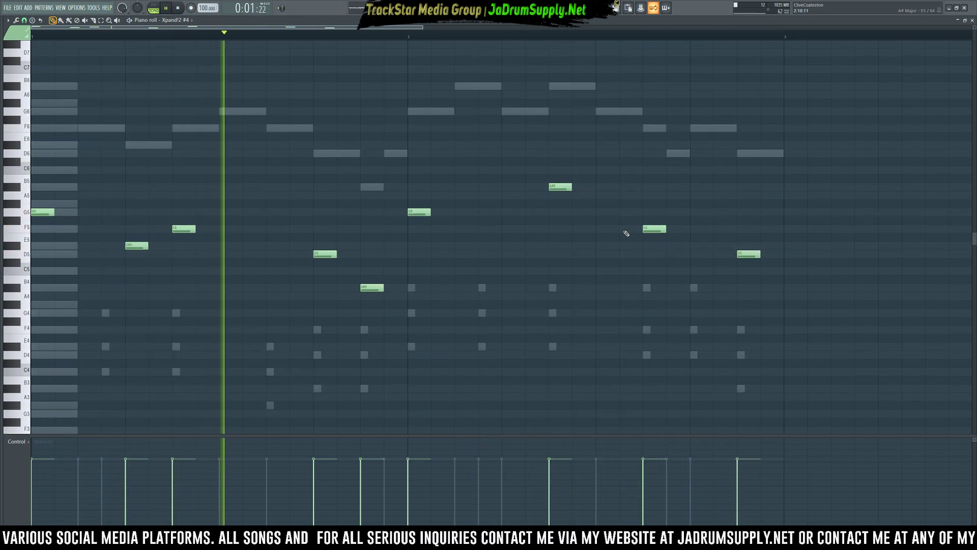
pyautogui.press('F6')
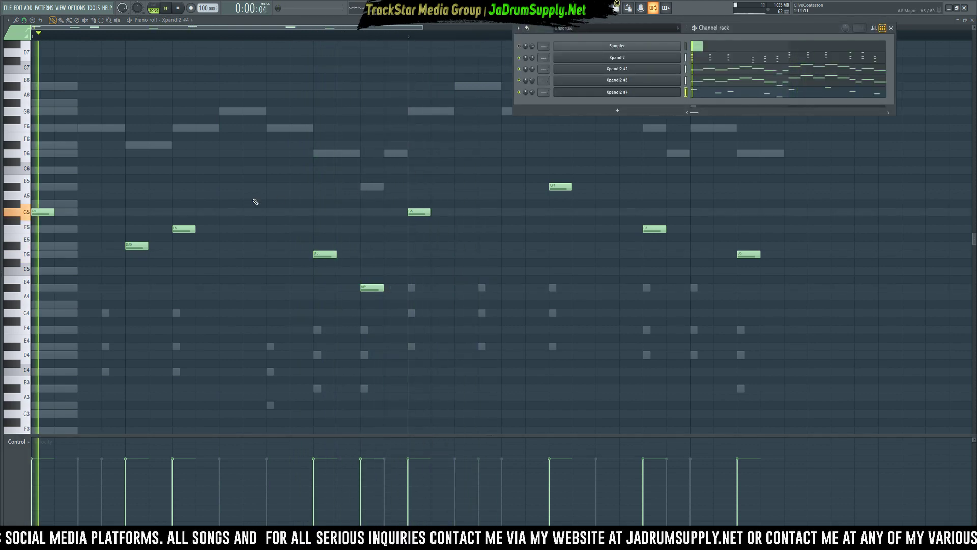
pyautogui.press('F6')
pyautogui.rightClick(136, 245)
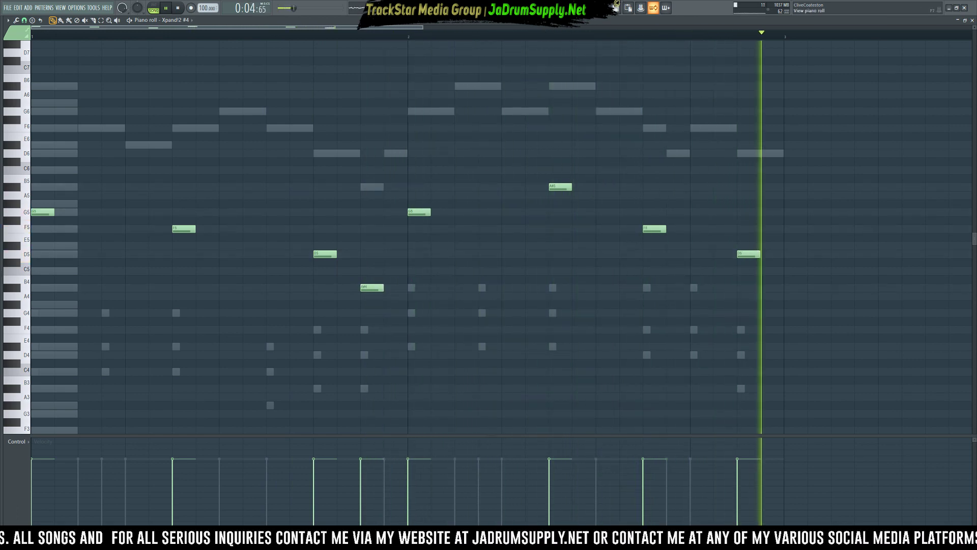
pyautogui.press('F6')
pyautogui.press('space')
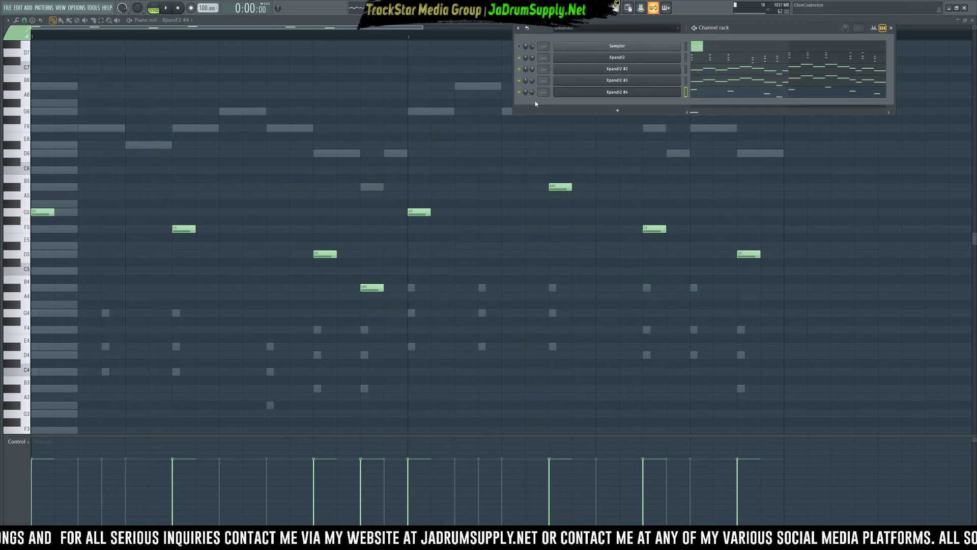
# Play the pattern and set the Xpand!2 #3 channel volume to about 9% to balance the bells
pyautogui.press('space')
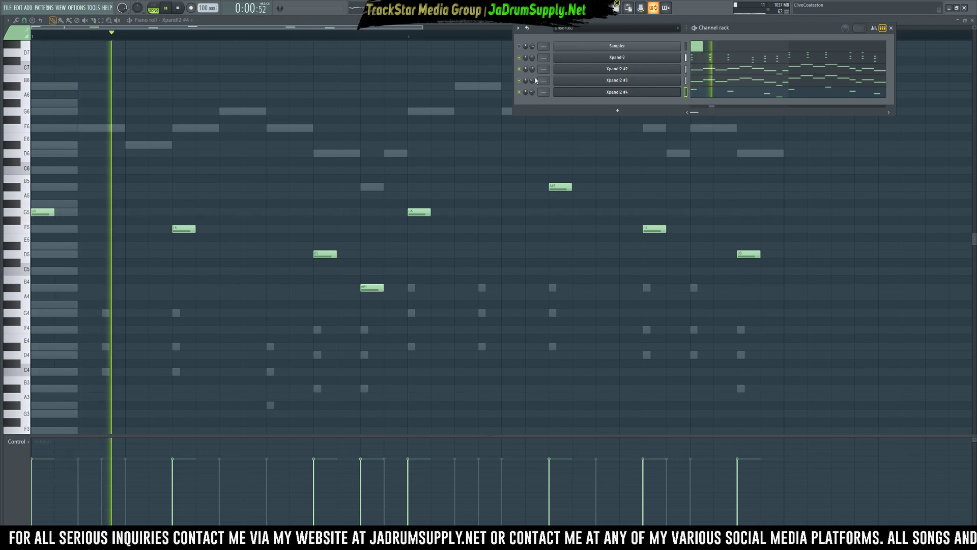
pyautogui.press('space')
pyautogui.click(605, 82)
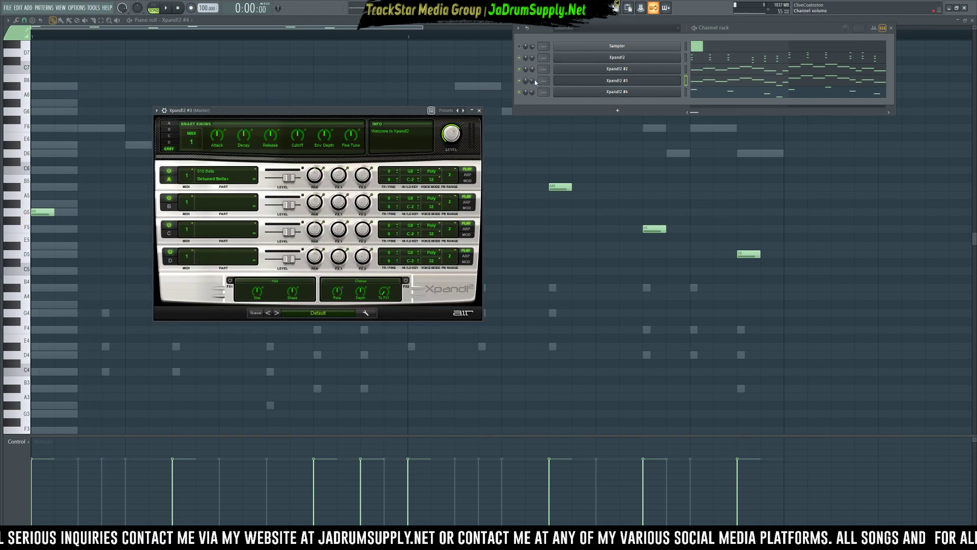
pyautogui.press('space')
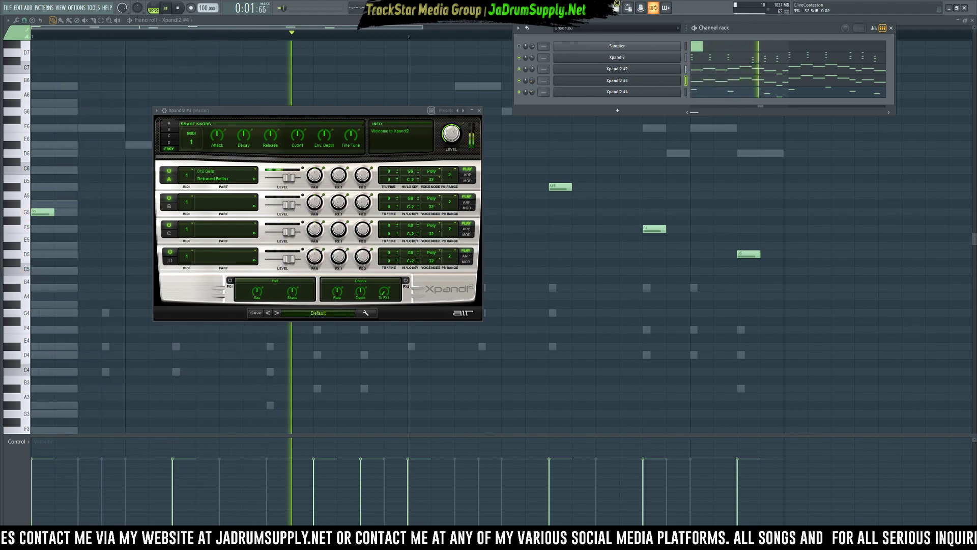
pyautogui.press('space')
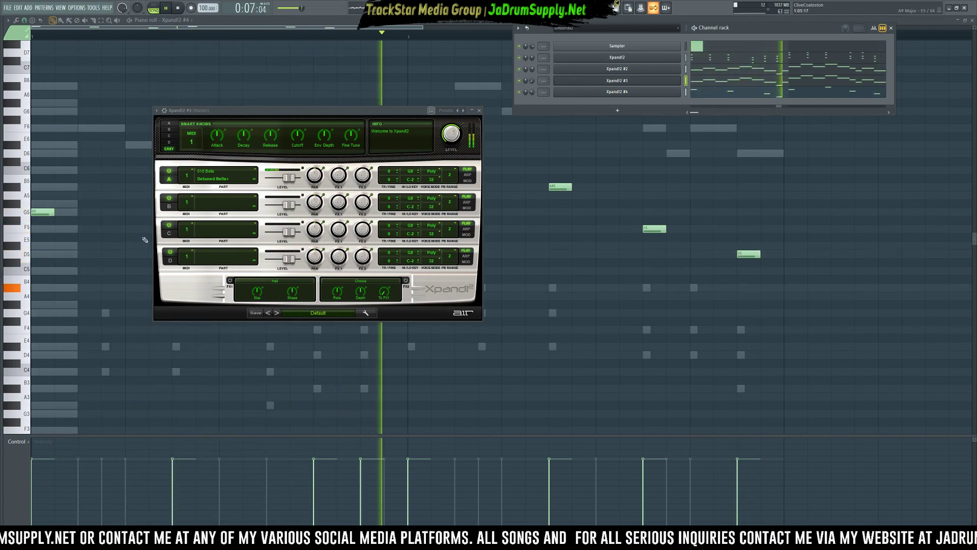
# Find the 808 7 (Lex Luger) sample in the TMG Crack Pack folder and add it as a new channel
pyautogui.hotkey('alt', 'F8')
pyautogui.press('space')
pyautogui.scroll(-6, 45, 351)
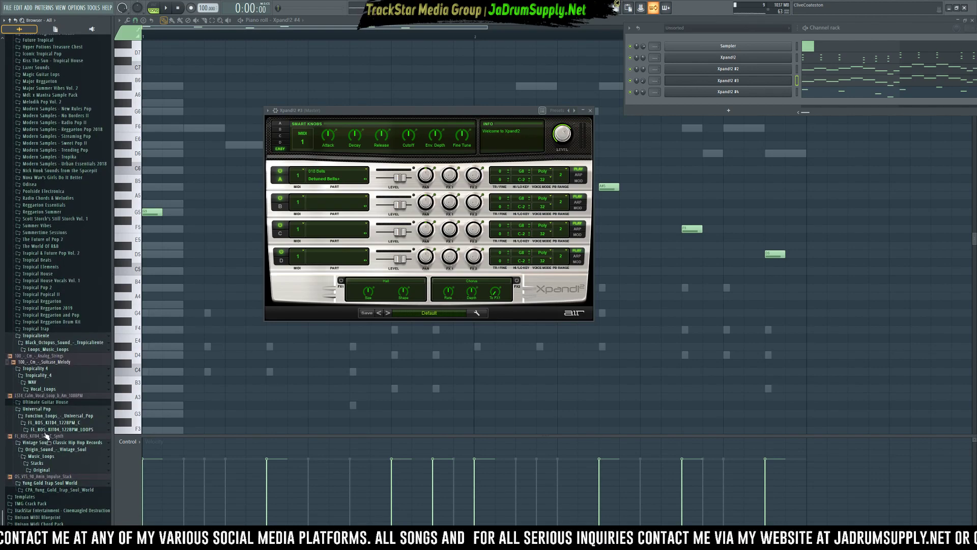
pyautogui.click(45, 502)
pyautogui.scroll(-7, 41, 509)
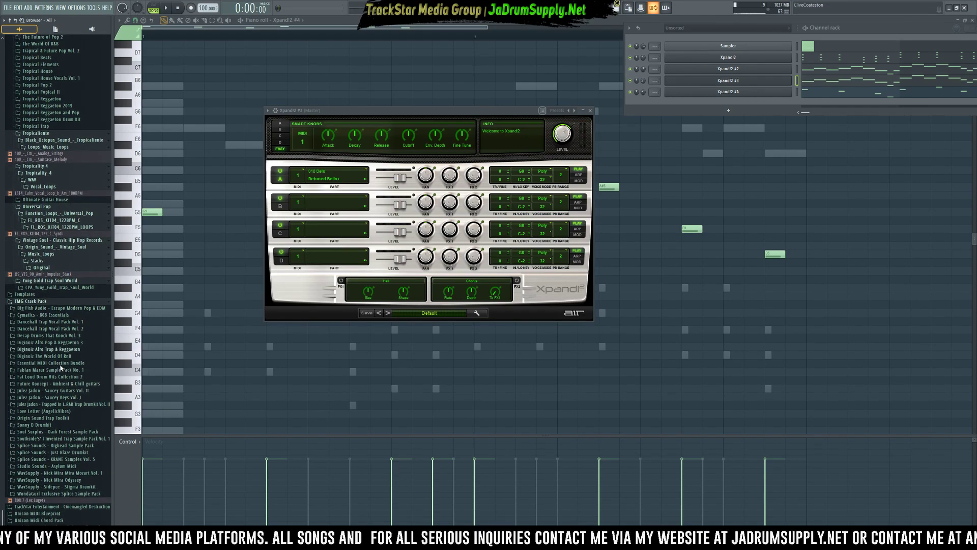
pyautogui.moveTo(28, 504); pyautogui.dragTo(614, 104)
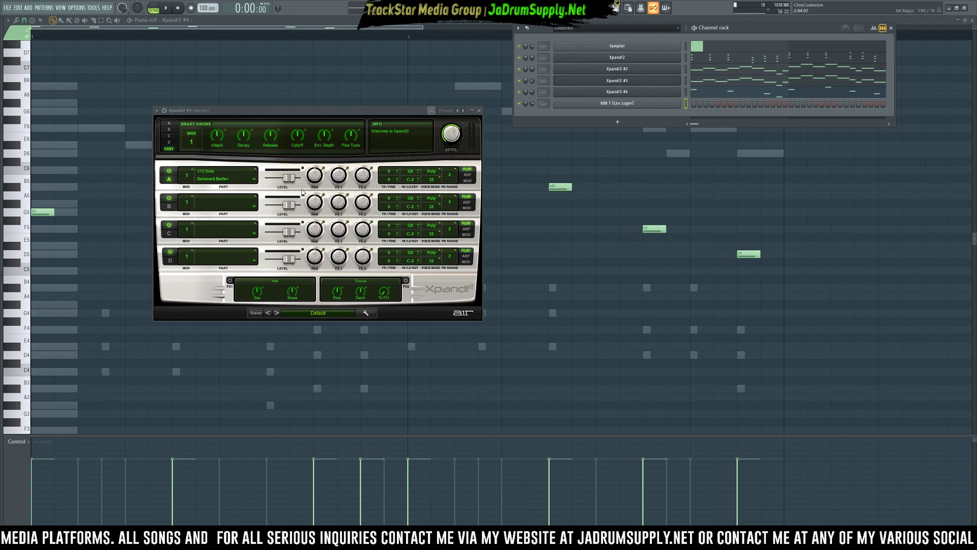
# Enable Cut itself for the 808 7 (Lex Luger) channel
pyautogui.moveTo(2, 342)
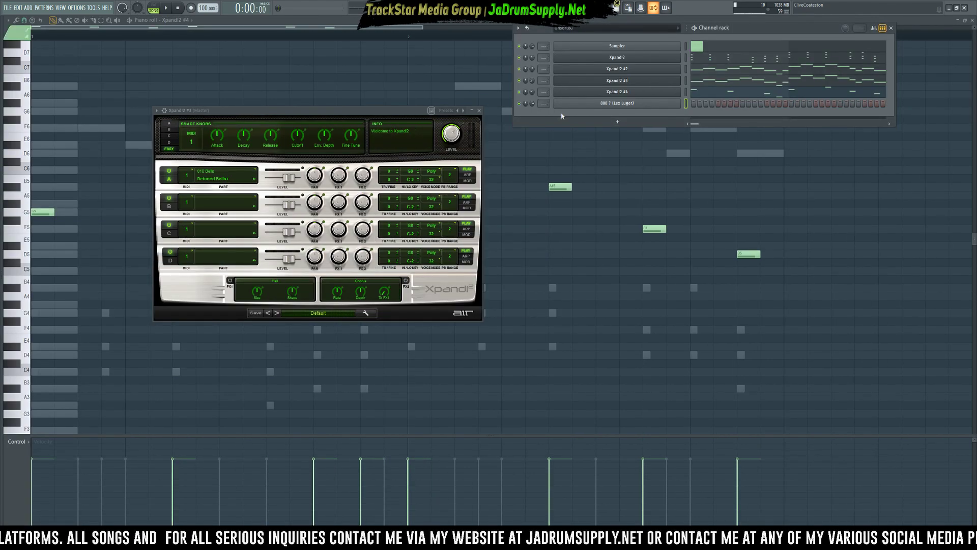
pyautogui.rightClick(570, 104)
pyautogui.click(701, 154)
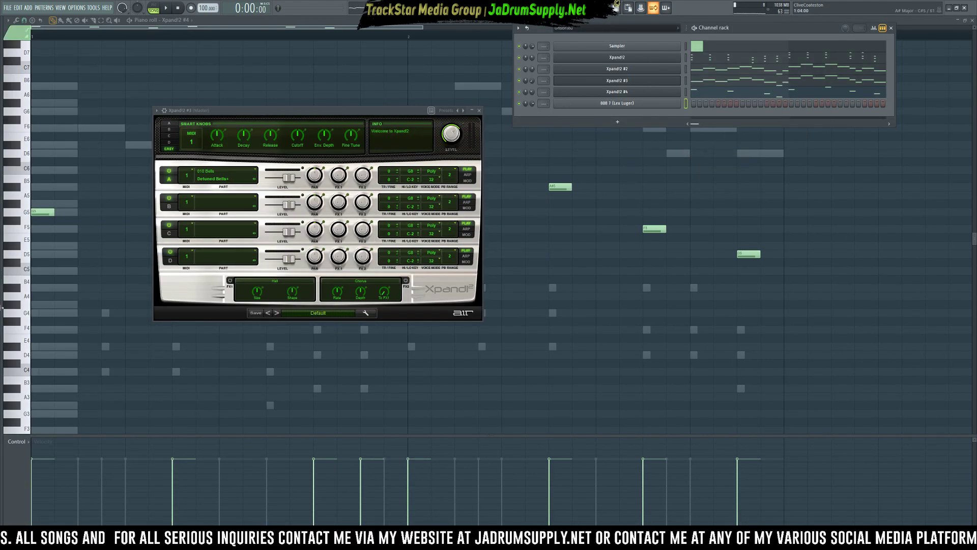
# Browse to the Snare's folder inside the Bonus folder of the Yaad Vibez Drumkit (Blackout Deluxe Edition)
pyautogui.moveTo(2, 307)
pyautogui.scroll(-1, 52, 490)
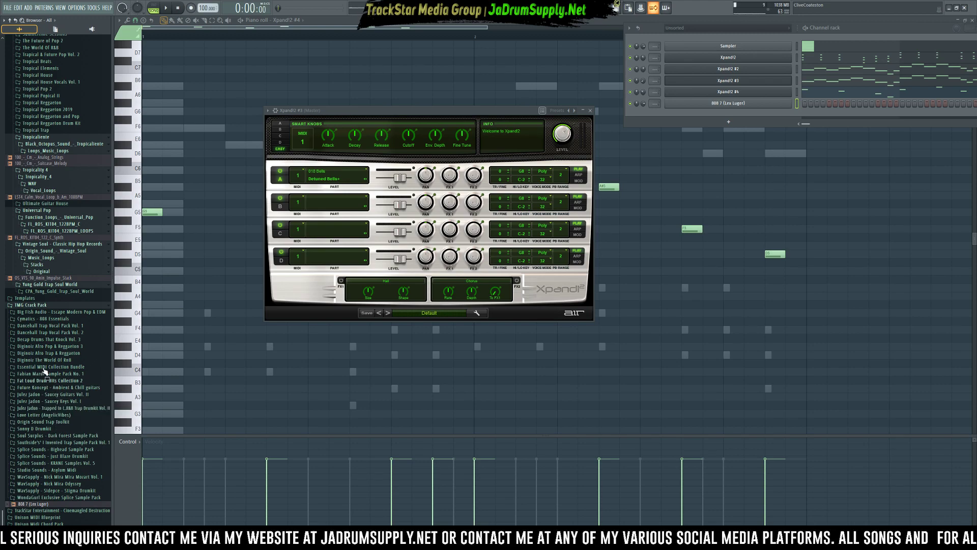
pyautogui.click(51, 530)
pyautogui.scroll(-4, 57, 414)
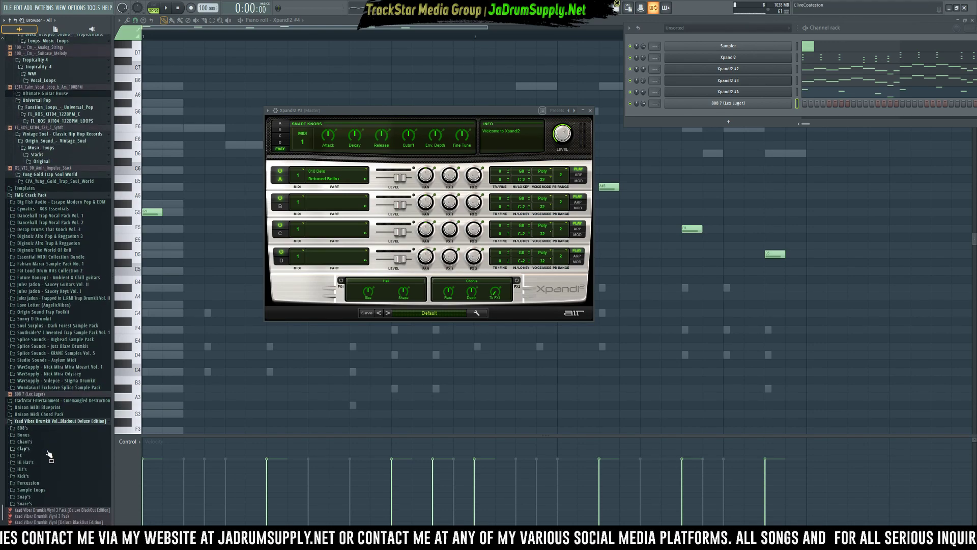
pyautogui.click(28, 435)
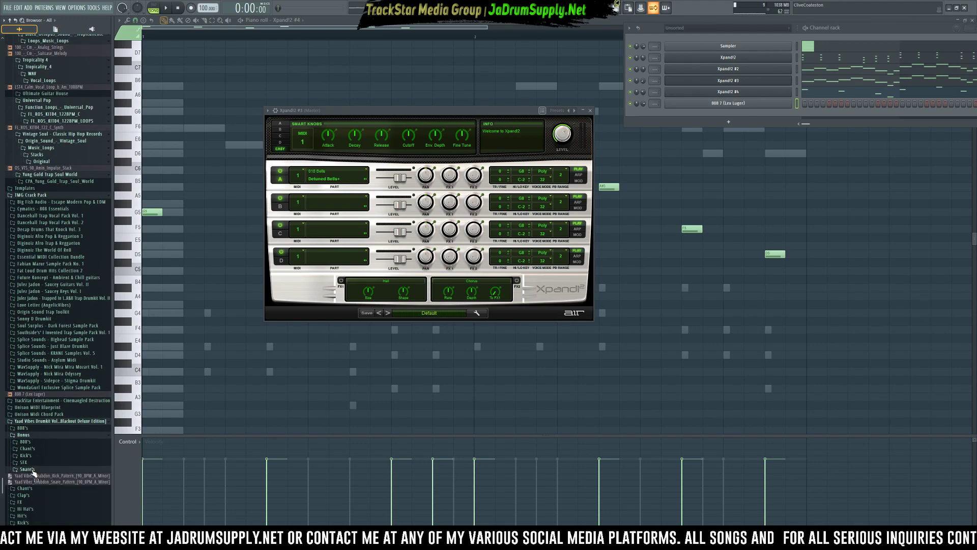
pyautogui.click(36, 469)
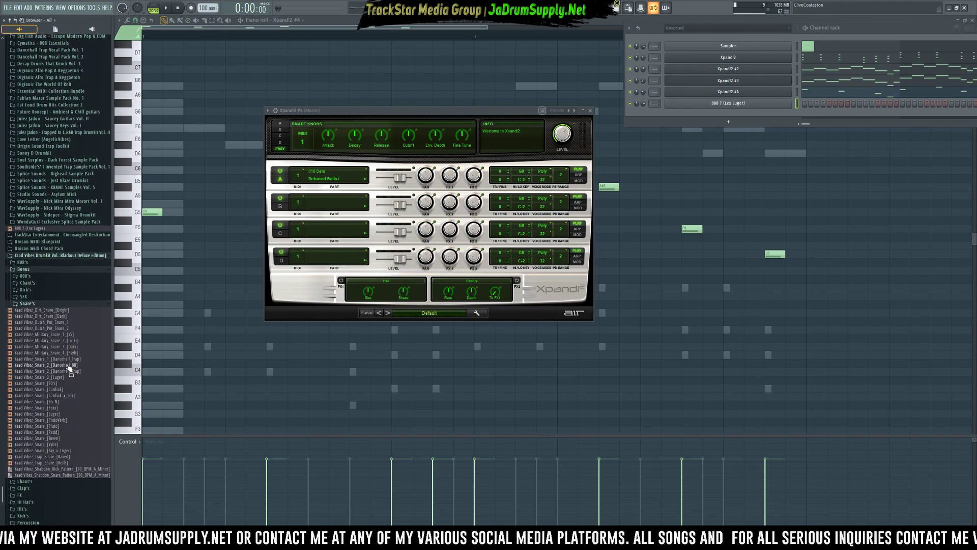
# Audition the dancehall snares, load Yaad Vibez_Snare_2_[Dancehall_Trap] in a new channel and place hits on steps 4, 13, 20 and 29
pyautogui.click(68, 372)
pyautogui.click(74, 359)
pyautogui.click(71, 371)
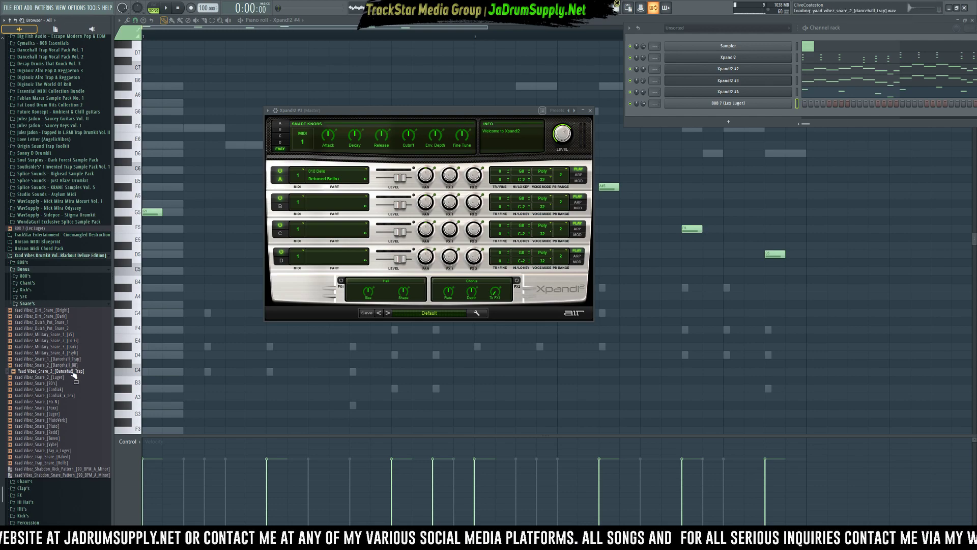
pyautogui.rightClick(81, 371)
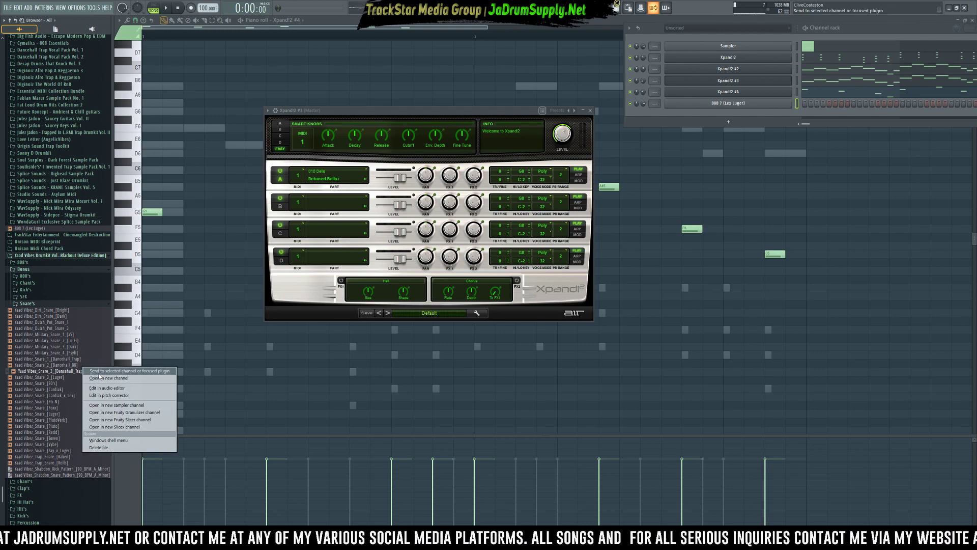
pyautogui.click(113, 377)
pyautogui.click(712, 115)
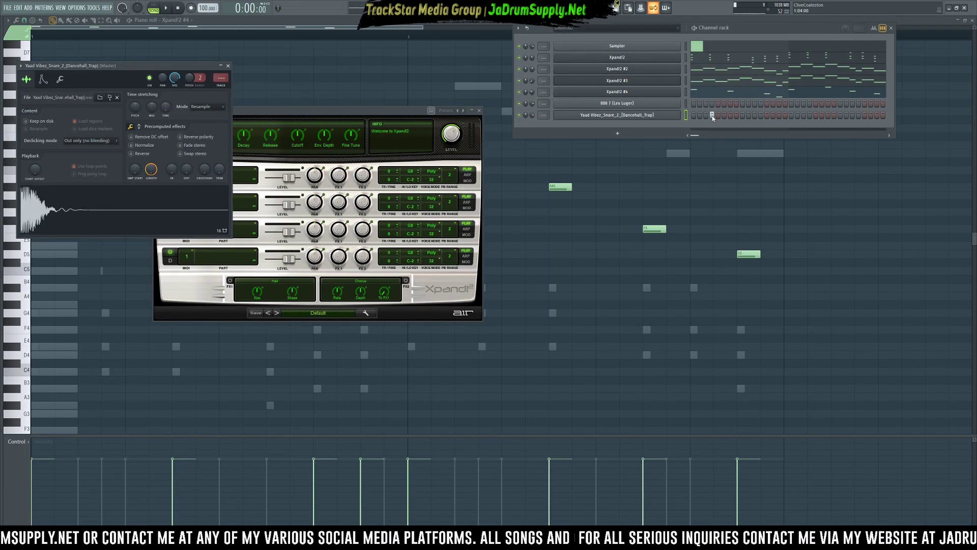
pyautogui.click(766, 115)
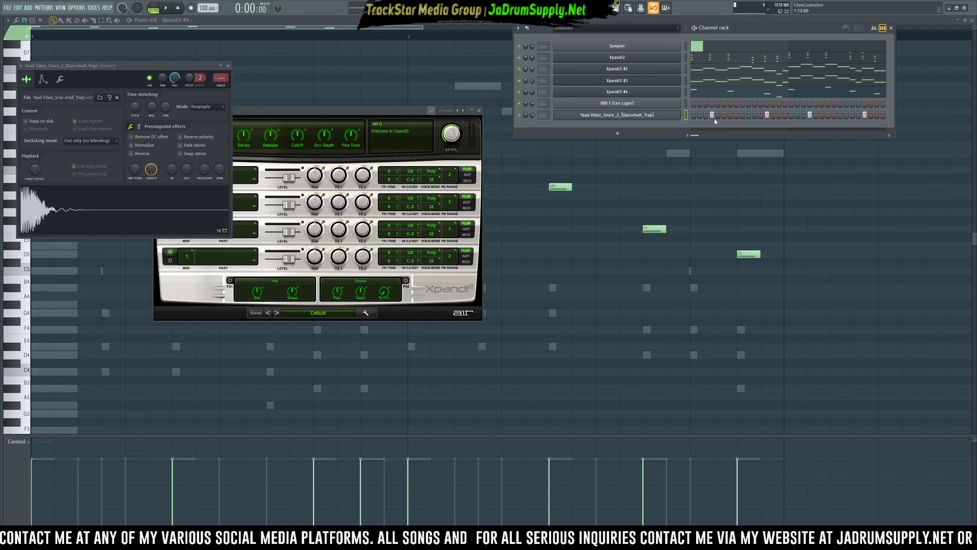
pyautogui.rightClick(609, 105)
pyautogui.click(687, 105)
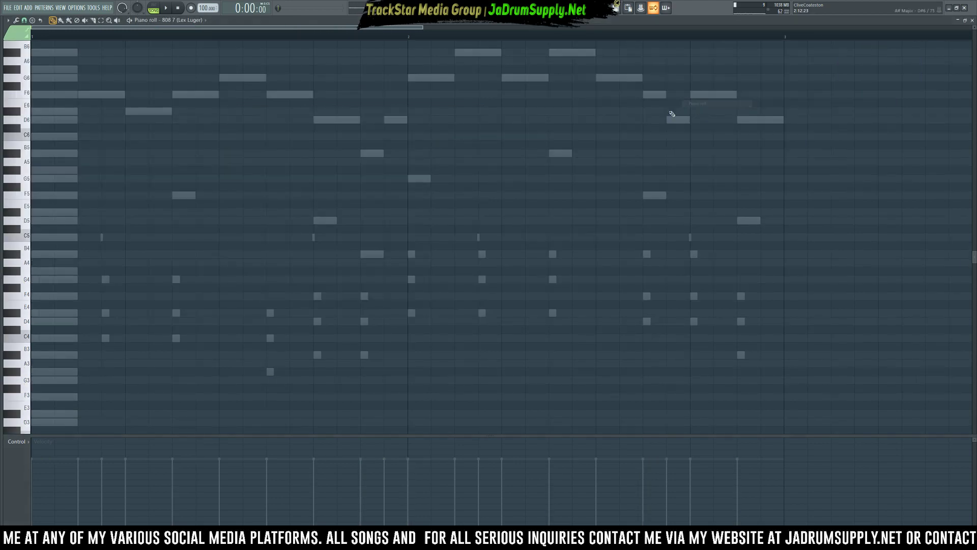
pyautogui.click(616, 7)
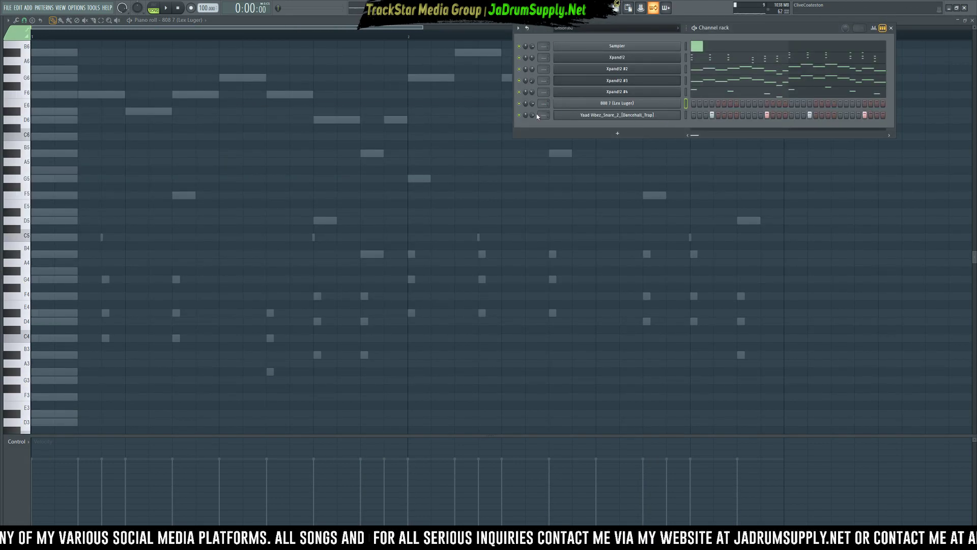
# Trim the tail of the Dancehall_Trap snare sample and enable Normalize for it
pyautogui.click(579, 117)
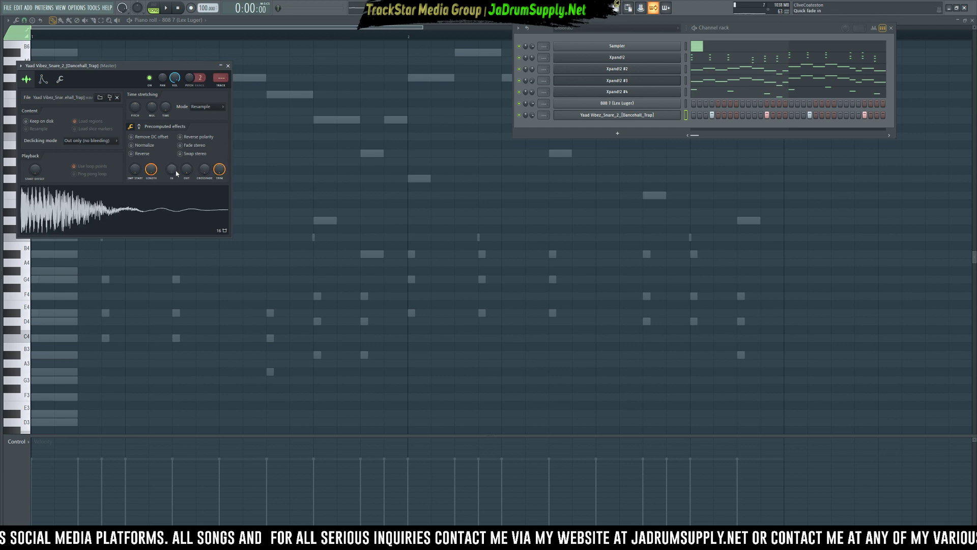
pyautogui.click(145, 146)
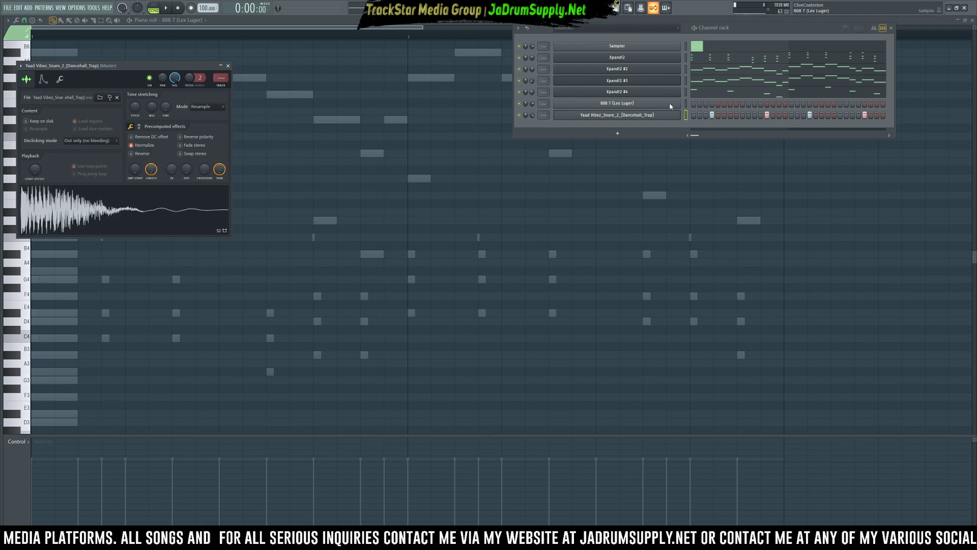
# Open the 808 7 (Lex Luger) channel's sample in the audio editor
pyautogui.rightClick(670, 104)
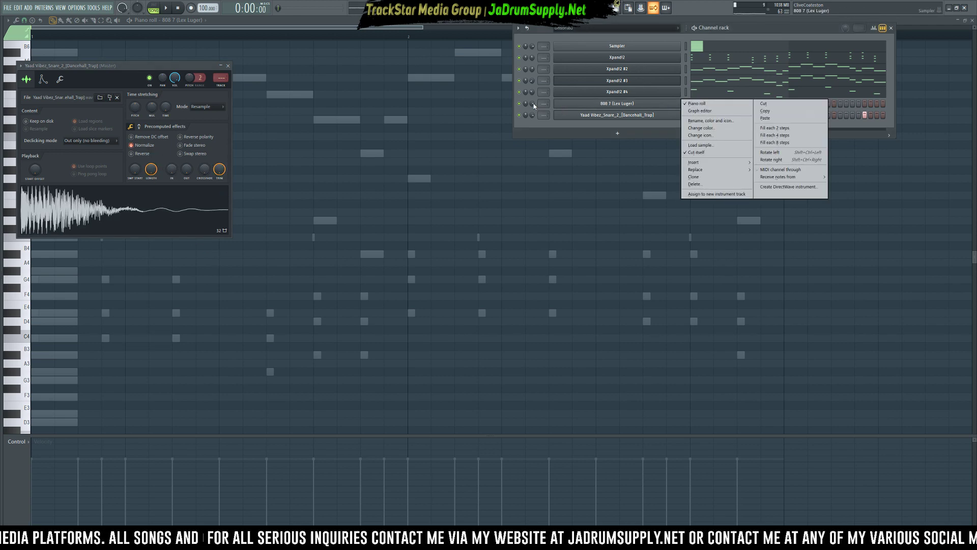
pyautogui.click(698, 104)
pyautogui.click(613, 107)
pyautogui.moveTo(87, 59); pyautogui.dragTo(455, 183)
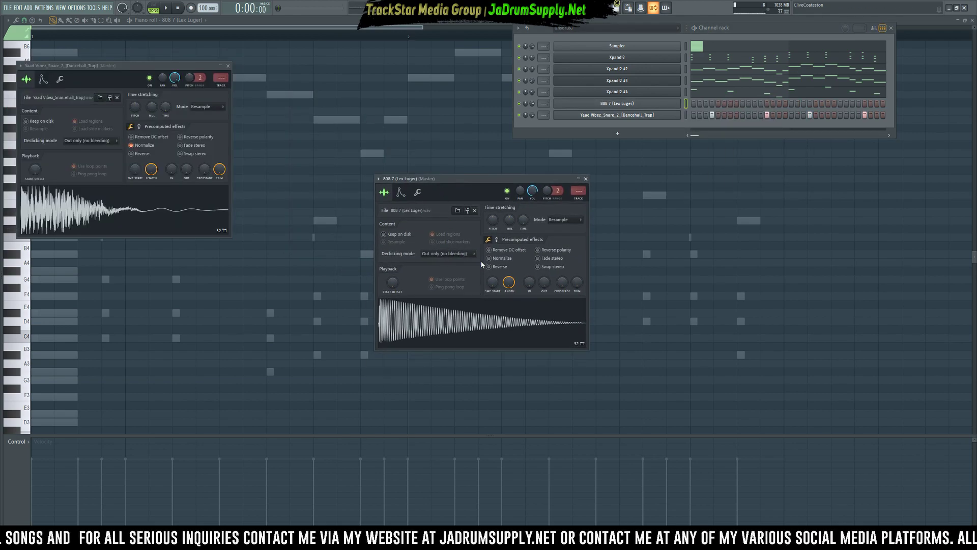
pyautogui.rightClick(425, 321)
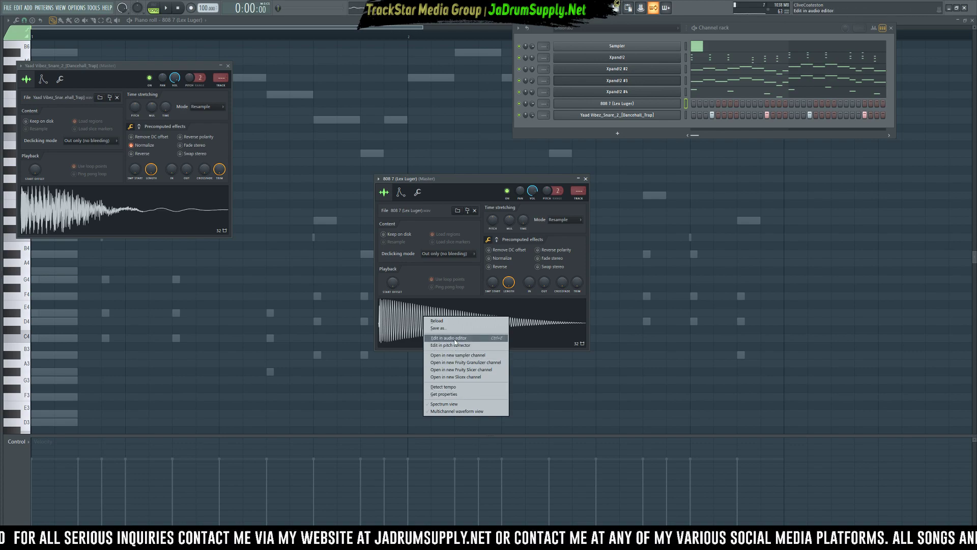
pyautogui.click(458, 339)
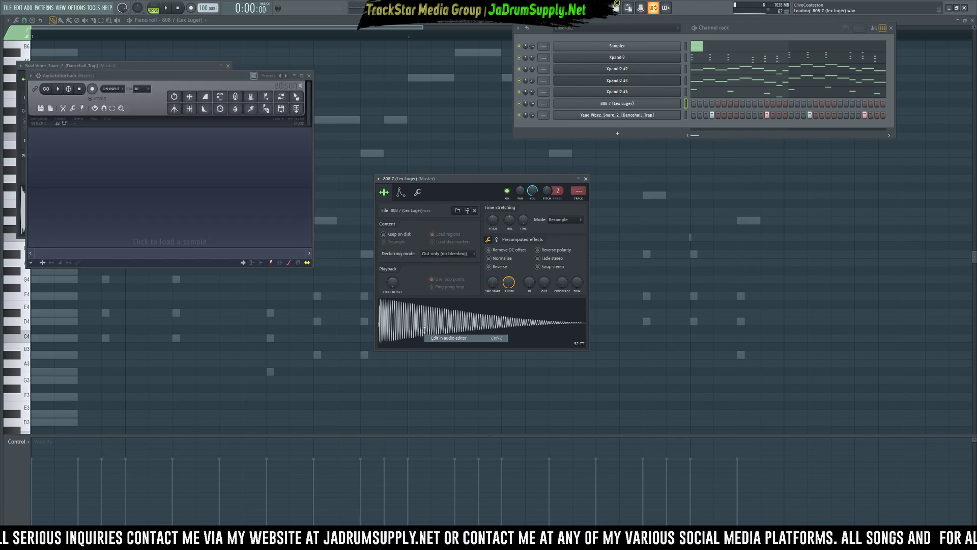
# Run pitch region detection on the 808 sample in the audio editor
pyautogui.rightClick(67, 153)
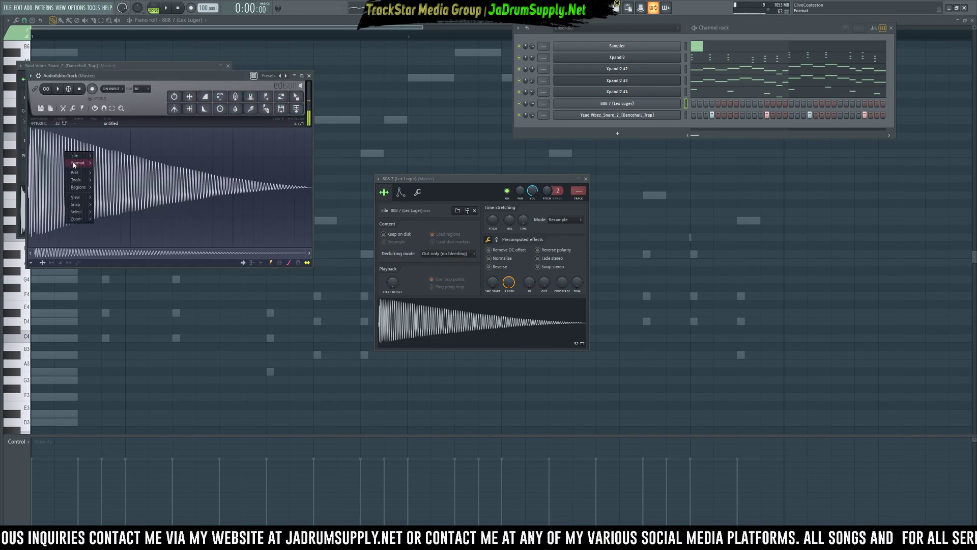
pyautogui.click(95, 109)
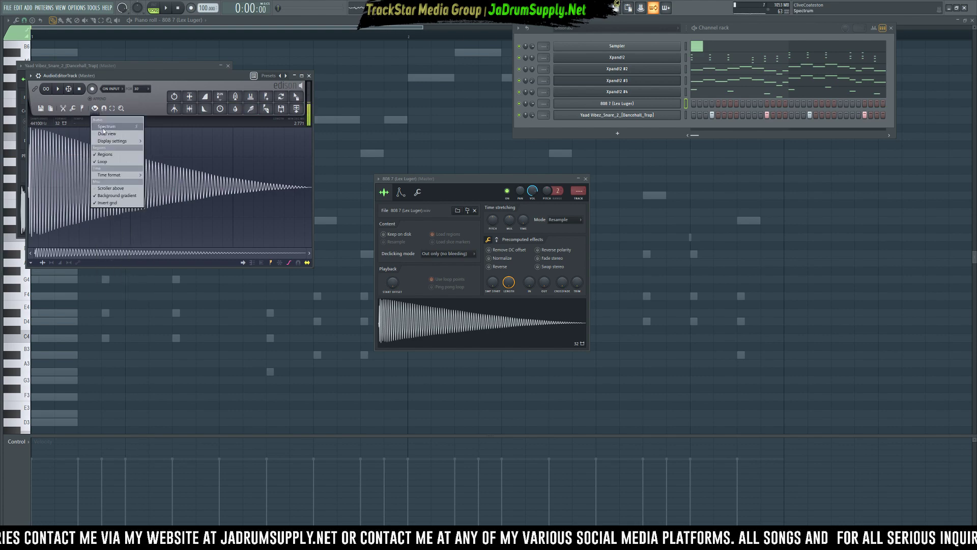
pyautogui.click(82, 109)
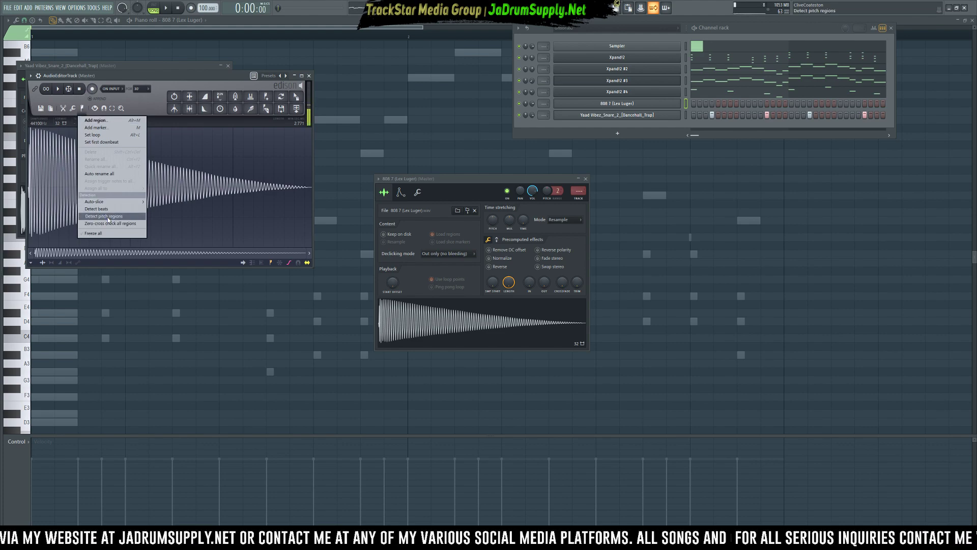
pyautogui.click(109, 217)
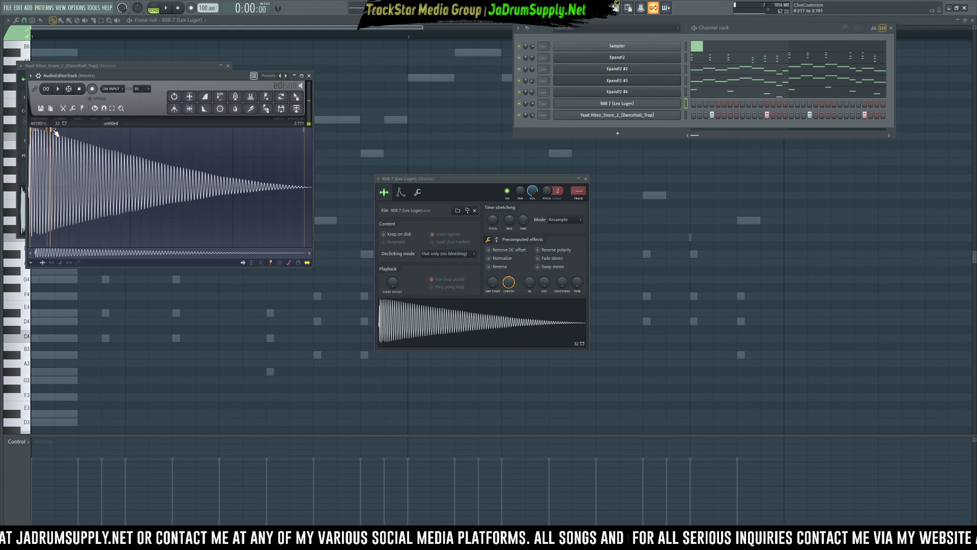
# Show the 808 channel's envelope and root note settings
pyautogui.click(631, 105)
pyautogui.click(631, 105)
pyautogui.click(401, 192)
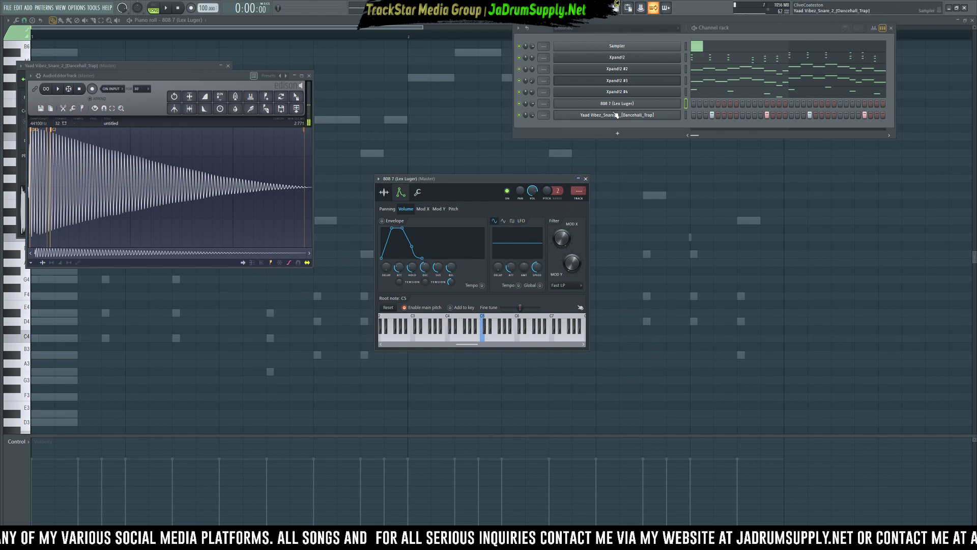
# Add a one-step C5 note for the 808 at the start of bar 1 in its piano roll and play the pattern
pyautogui.rightClick(650, 103)
pyautogui.click(701, 105)
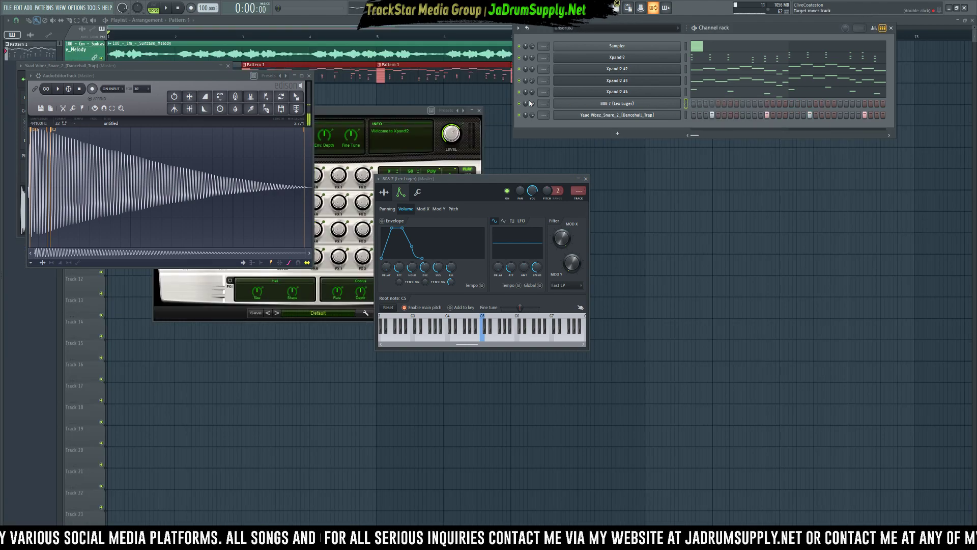
pyautogui.rightClick(593, 103)
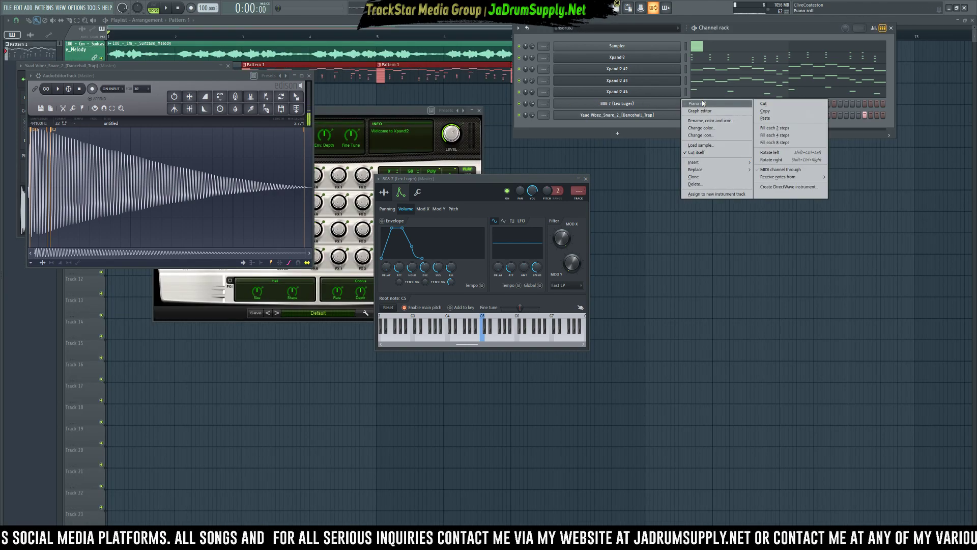
pyautogui.click(701, 104)
pyautogui.scroll(-1, 164, 304)
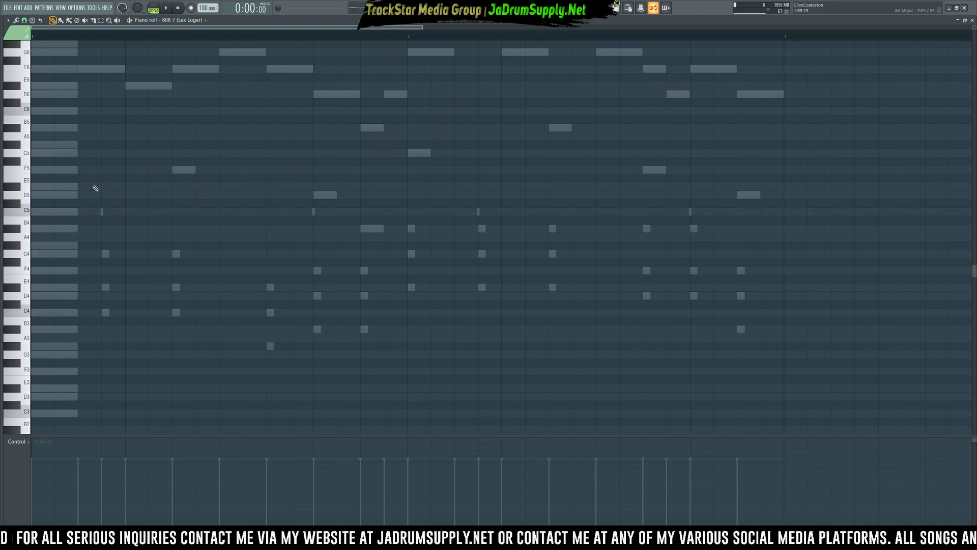
pyautogui.click(42, 212)
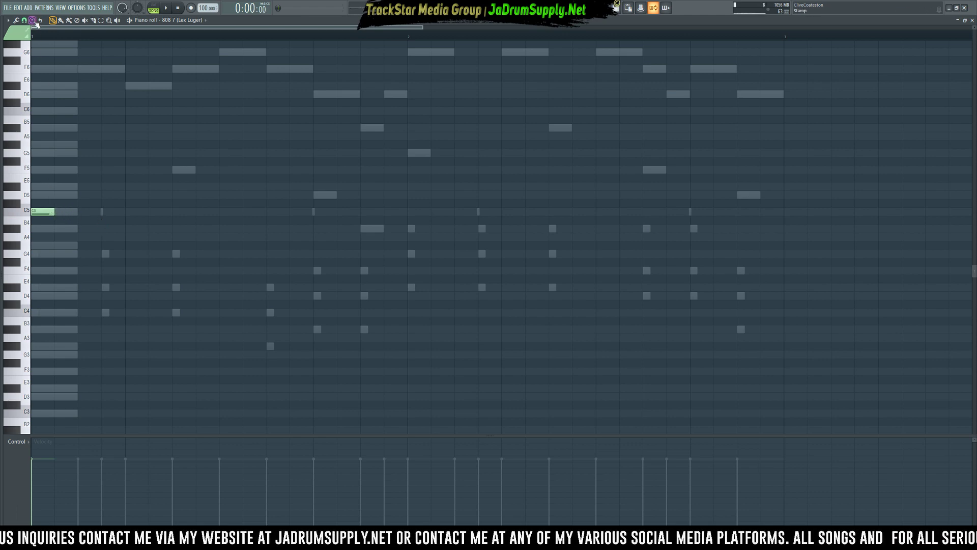
pyautogui.press('space')
pyautogui.press('space')
pyautogui.press('space')
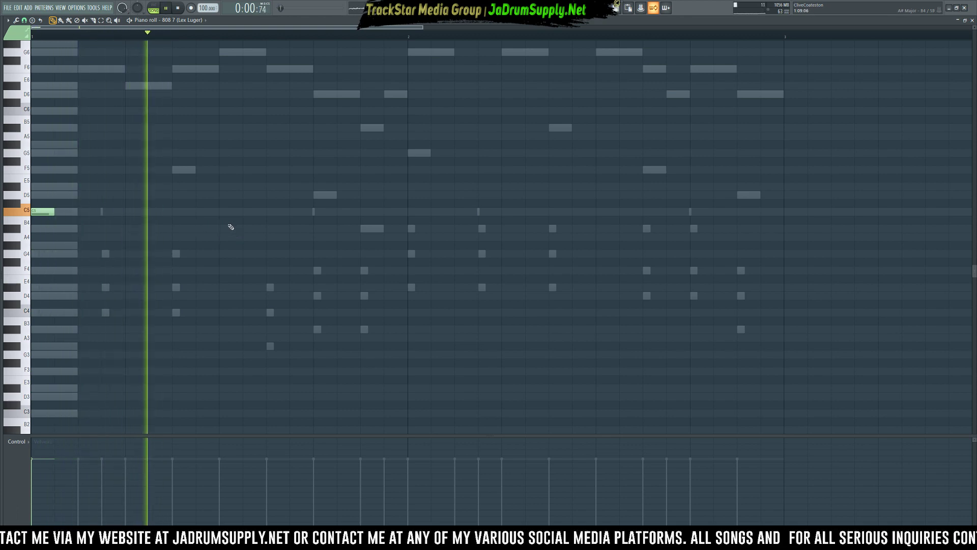
# Add a second one-step C5 note at step 11 of bar 1 for the 808 and play the pattern
pyautogui.press('space')
pyautogui.press('space')
pyautogui.click(270, 212)
pyautogui.press('space')
pyautogui.press('space')
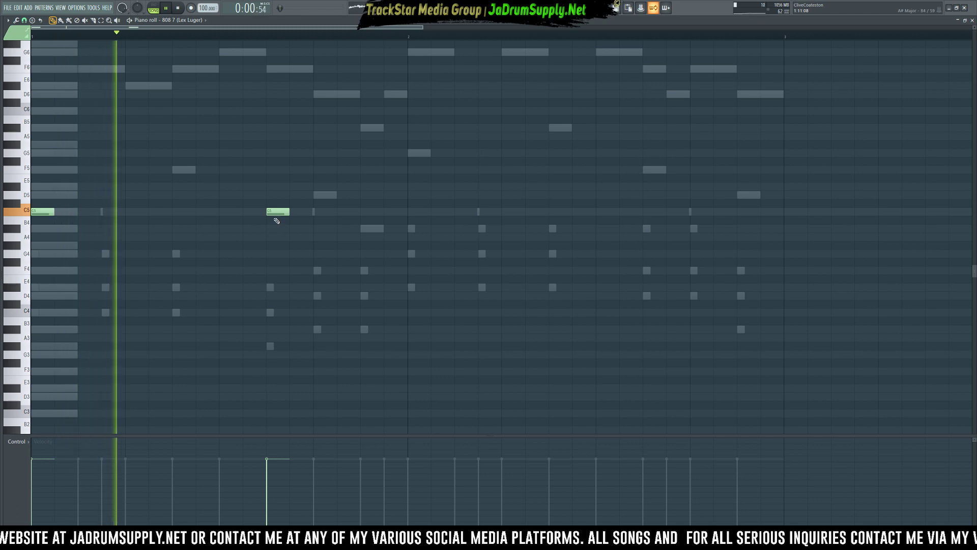
pyautogui.press('space')
pyautogui.press('space')
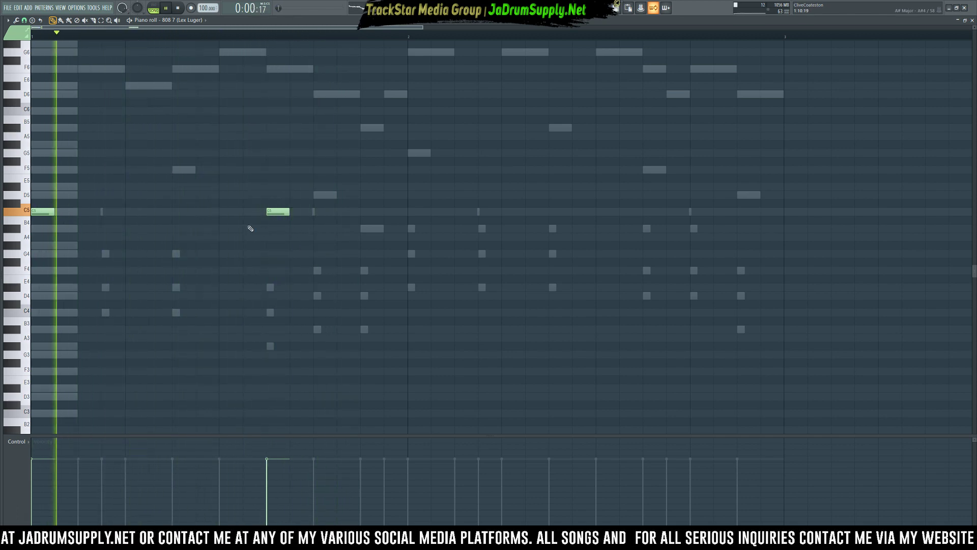
pyautogui.press('space')
pyautogui.press('space')
pyautogui.press('space')
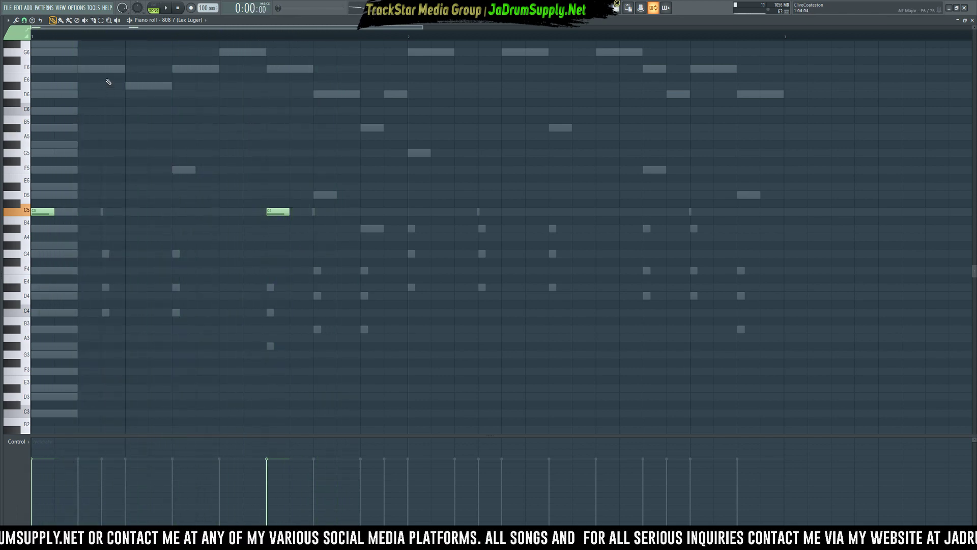
# Add a one-step C6 slide note for the 808 and place it at step 12, directly after the second C5 note
pyautogui.scroll(1, 49, 219)
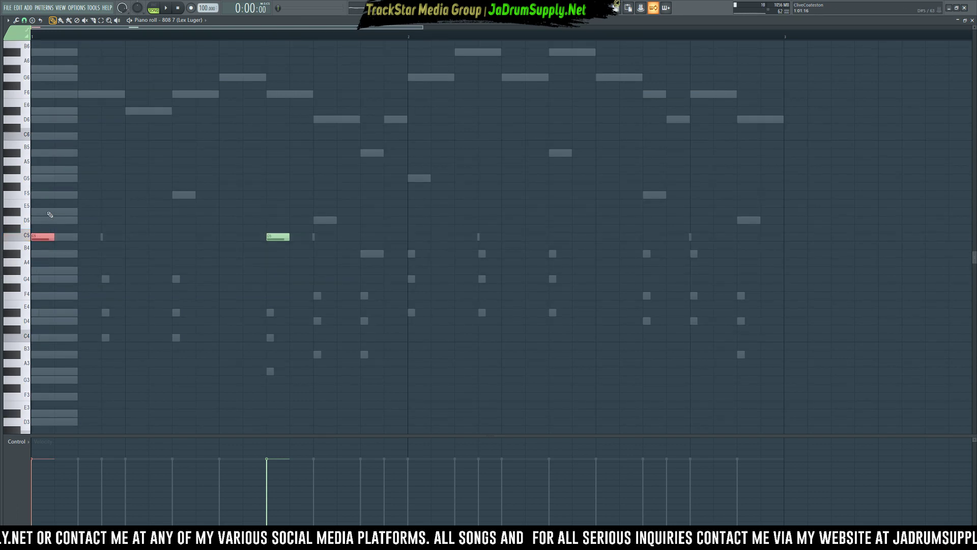
pyautogui.hotkey('ctrl', 'b')
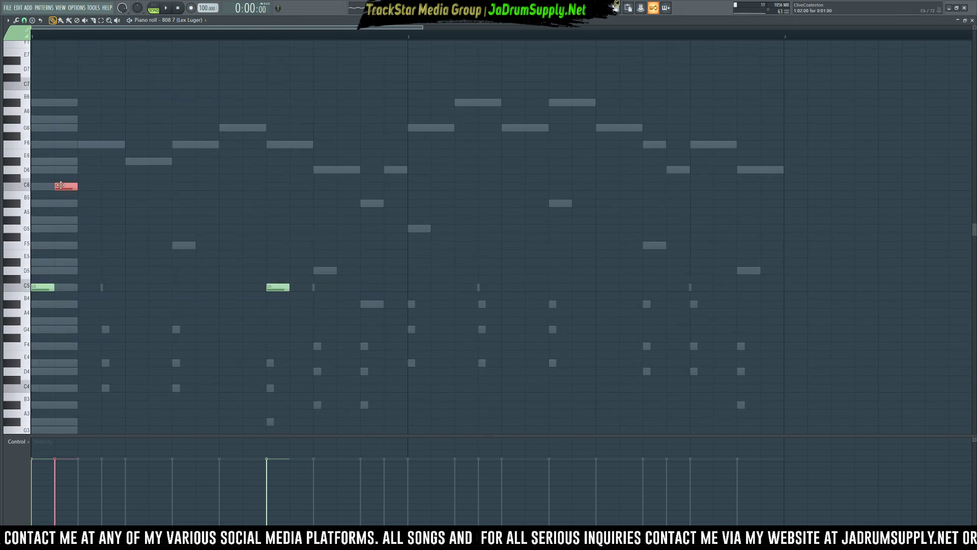
pyautogui.doubleClick(62, 188)
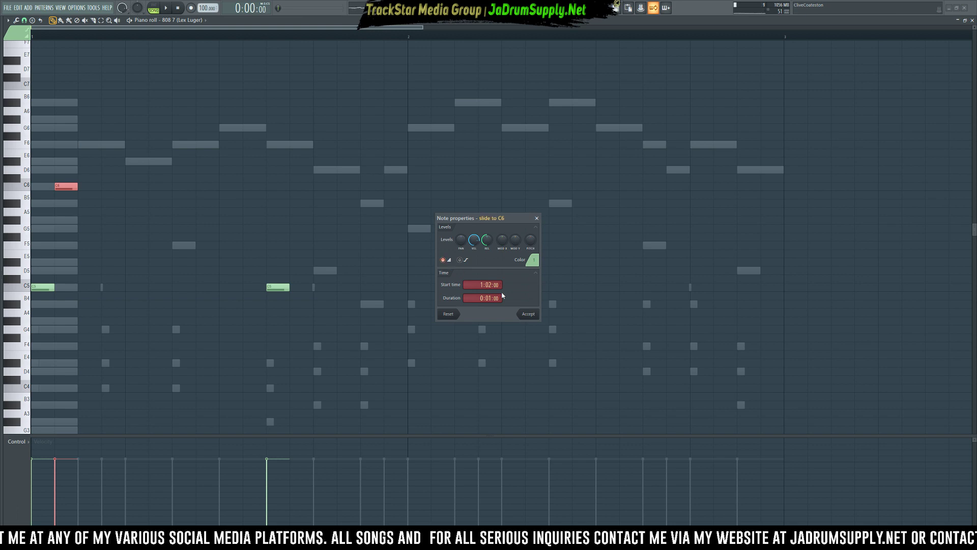
pyautogui.click(539, 315)
pyautogui.press('space')
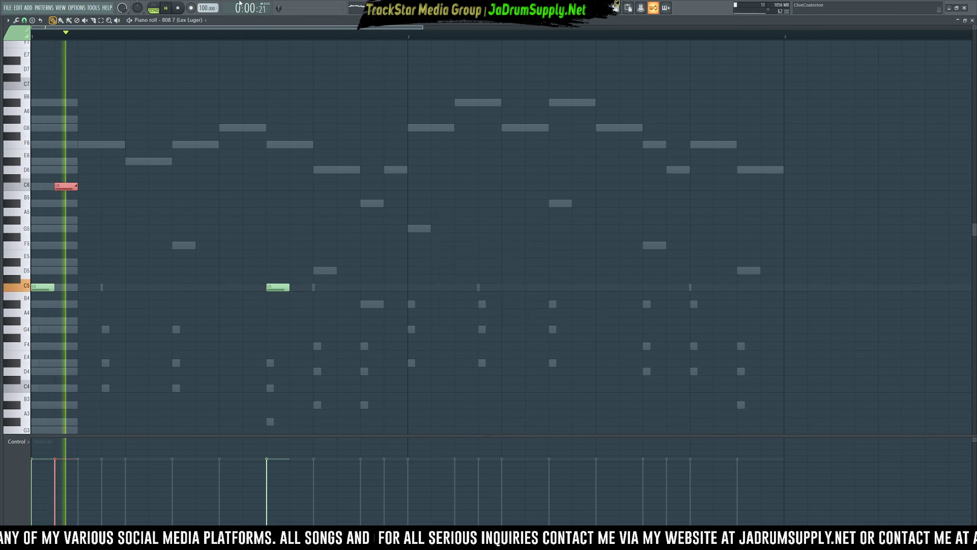
pyautogui.press('space')
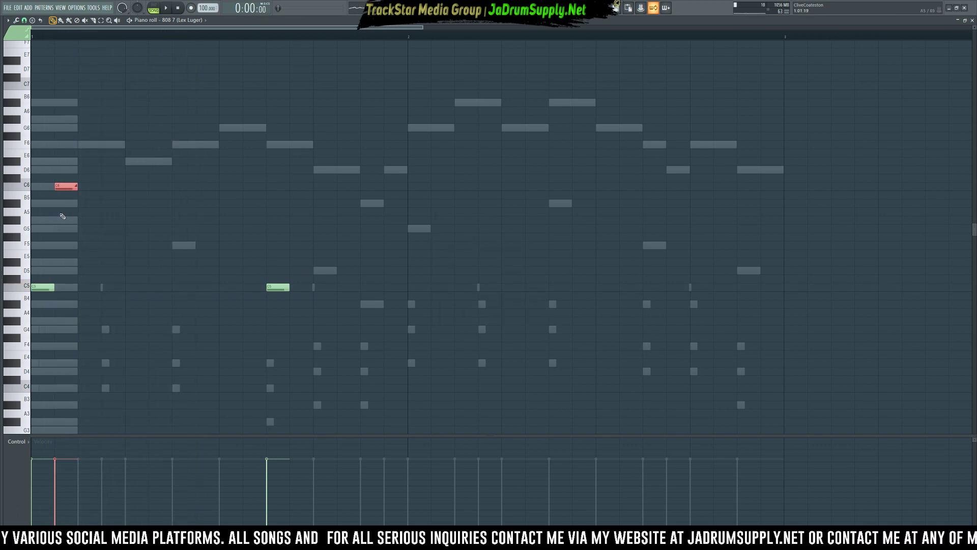
pyautogui.moveTo(67, 189); pyautogui.dragTo(302, 188)
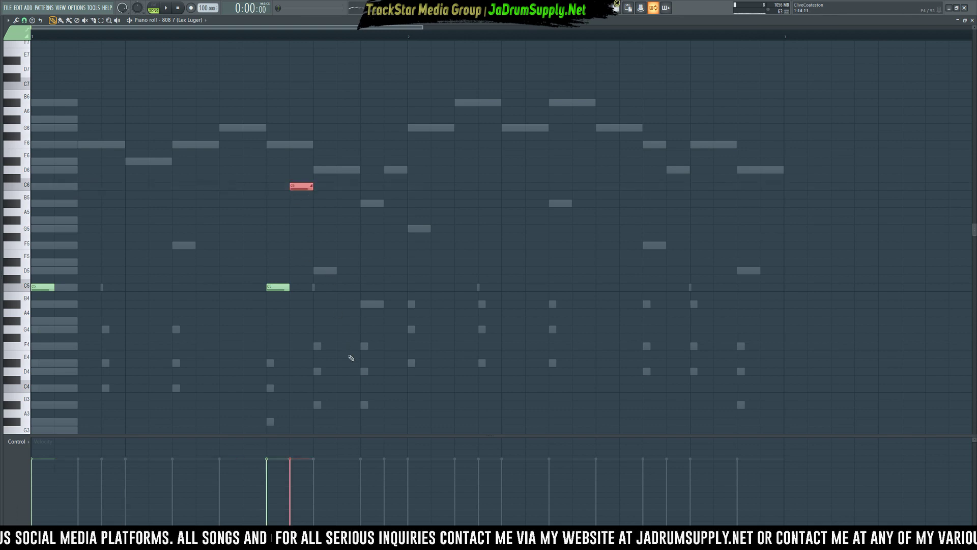
# Lower the step 11 note to A#4 and add a one-step D6 note at step 13 of bar 1
pyautogui.click(277, 288)
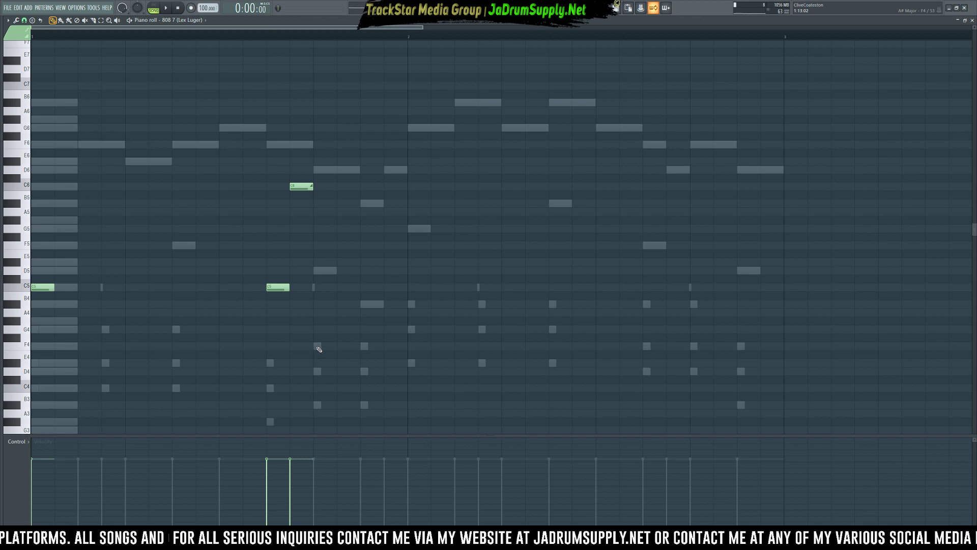
pyautogui.scroll(1, 331, 278)
pyautogui.scroll(-2, 295, 259)
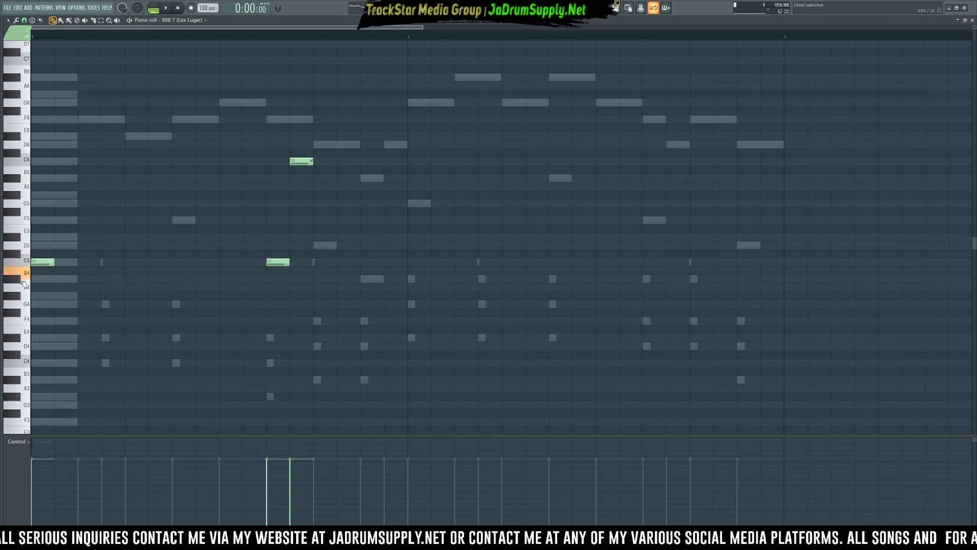
pyautogui.moveTo(275, 263); pyautogui.dragTo(275, 281)
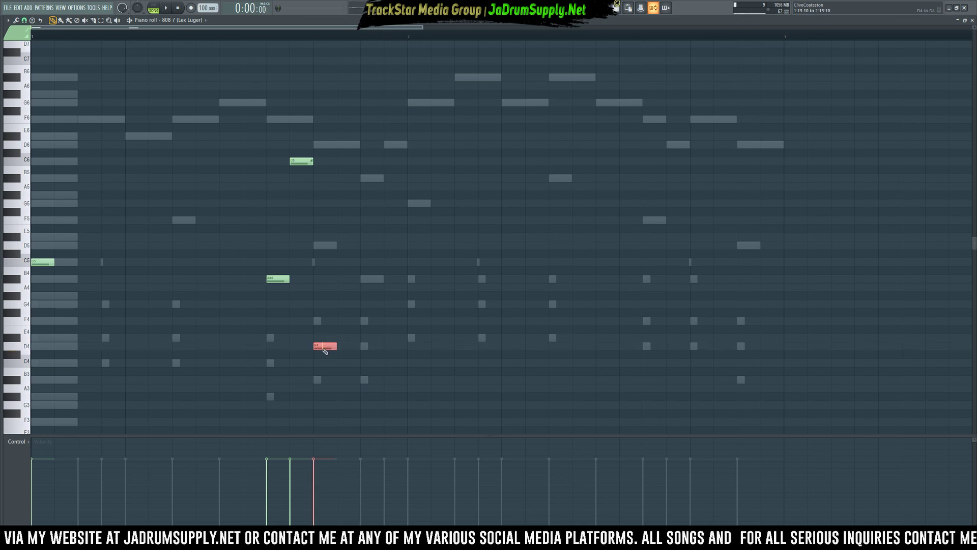
pyautogui.hotkey('ctrl', 'Up')
pyautogui.hotkey('ctrl', 'Up')
pyautogui.press('space')
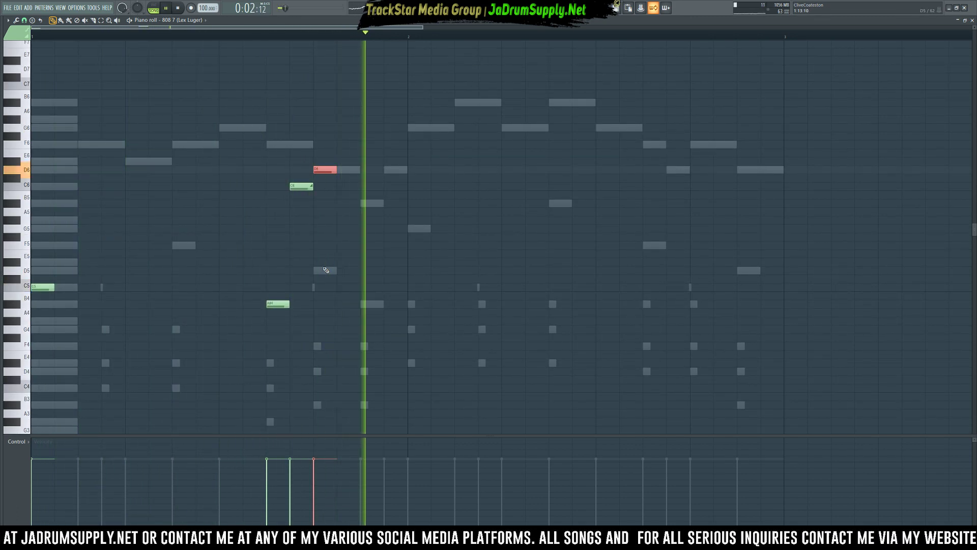
# Add a one-step A#5 slide note at step 15 of bar 1 and play the pattern
pyautogui.press('space')
pyautogui.moveTo(392, 206); pyautogui.dragTo(373, 208)
pyautogui.press('space')
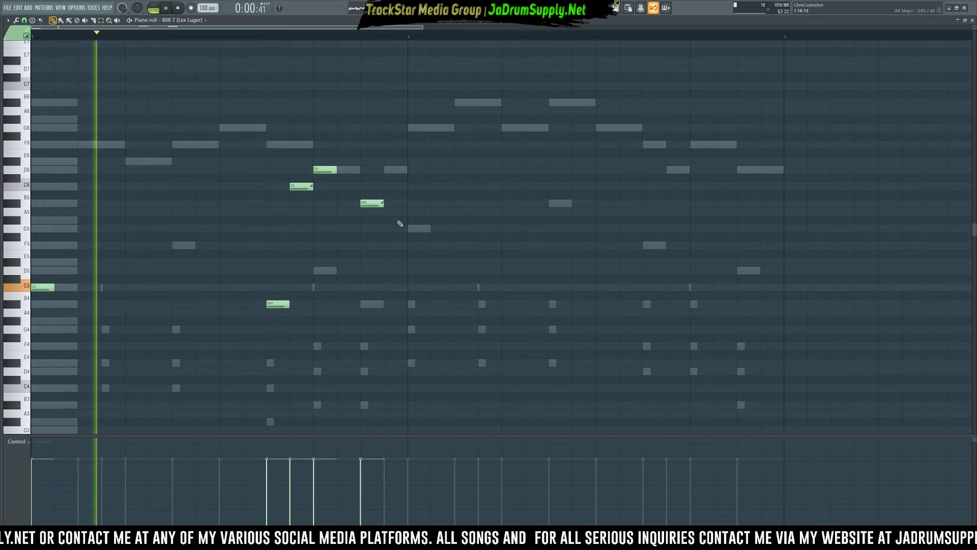
pyautogui.press('space')
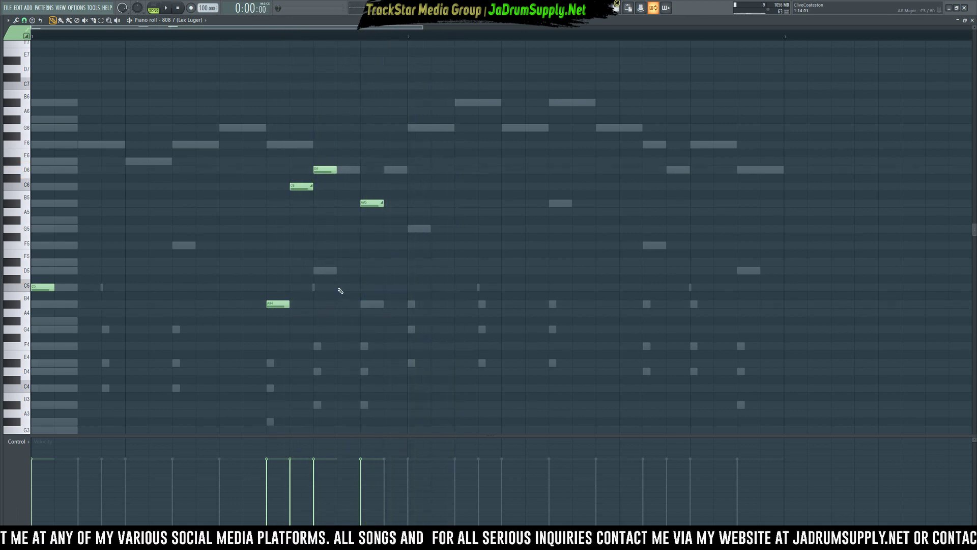
# Duplicate the bar 1 808 notes into bar 2 and play the pattern
pyautogui.hotkey('ctrl', 'b')
pyautogui.moveTo(394, 291); pyautogui.dragTo(407, 287)
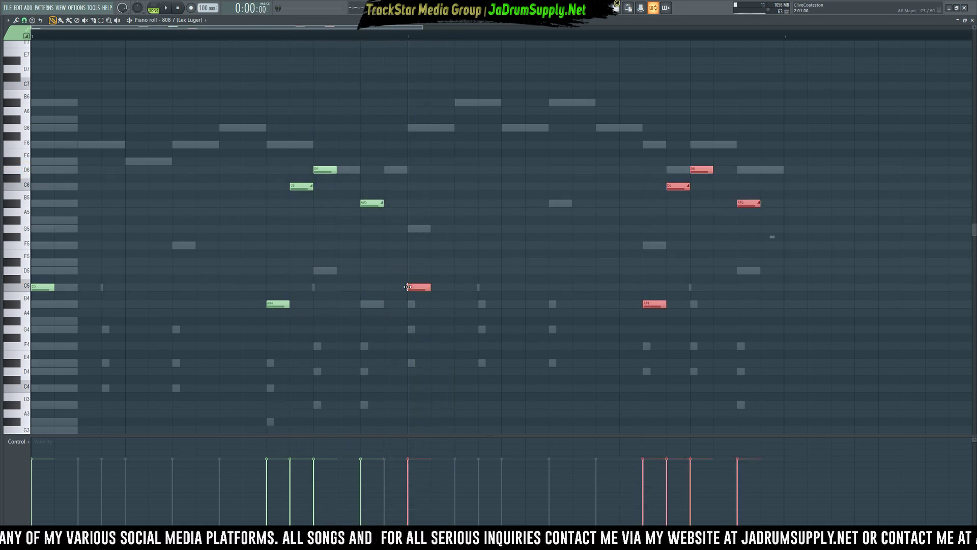
pyautogui.hotkey('ctrl', 'd')
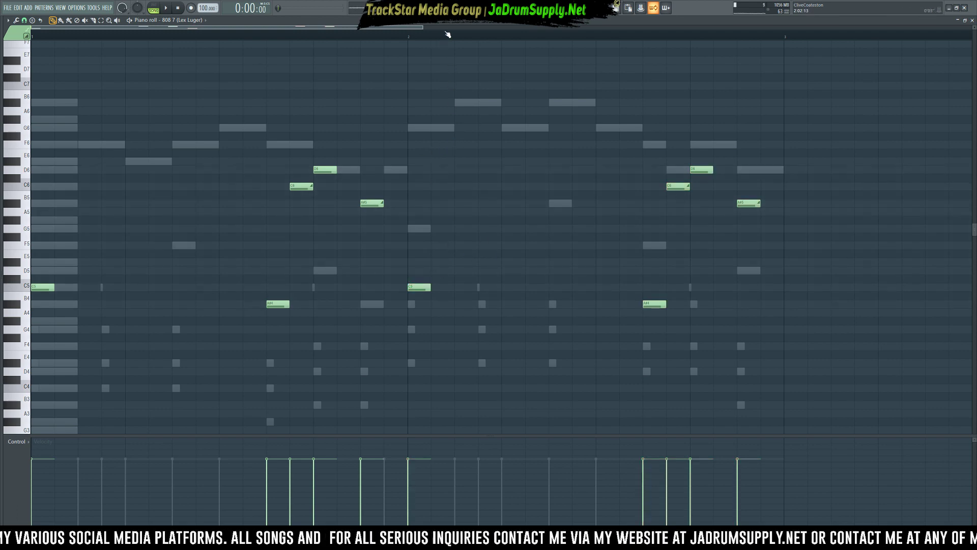
pyautogui.scroll(-2, 448, 34)
pyautogui.press('space')
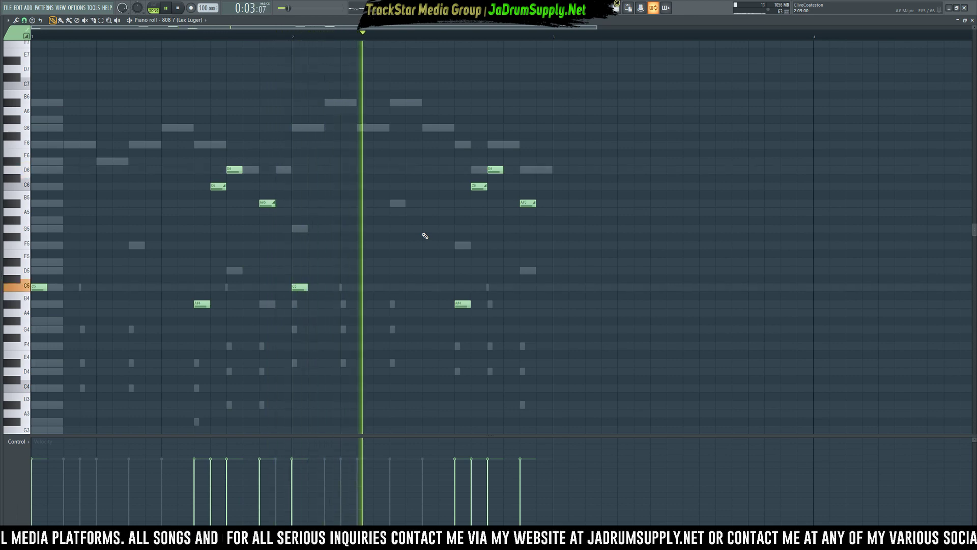
pyautogui.press('space')
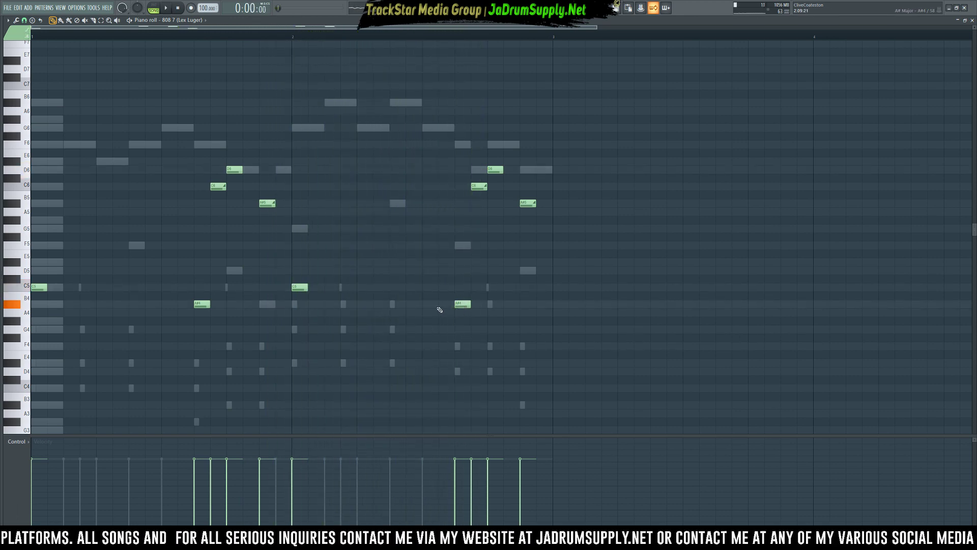
# Play from the start of bar 2 and add a one-step A#4 note at step 9 of that bar
pyautogui.click(294, 38)
pyautogui.press('space')
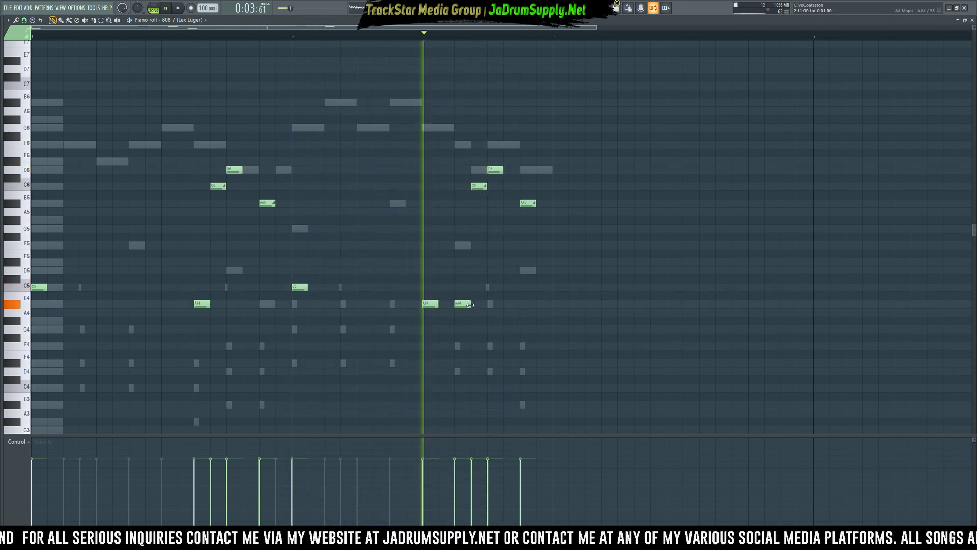
pyautogui.press('space')
# In bar 2, replace the step 12 slide note with a plain C5 plus a D6 slide note, and remove the step 13 D6
pyautogui.rightClick(480, 186)
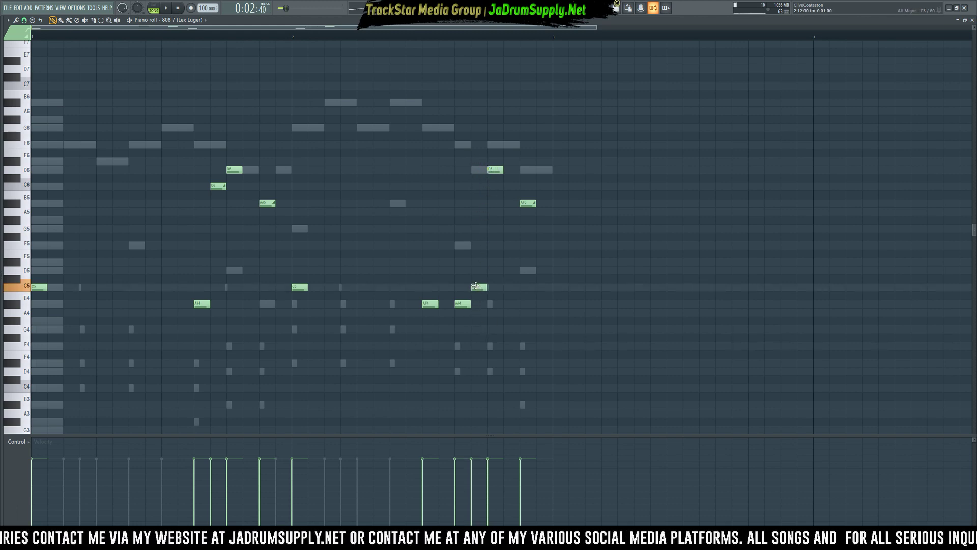
pyautogui.press('space')
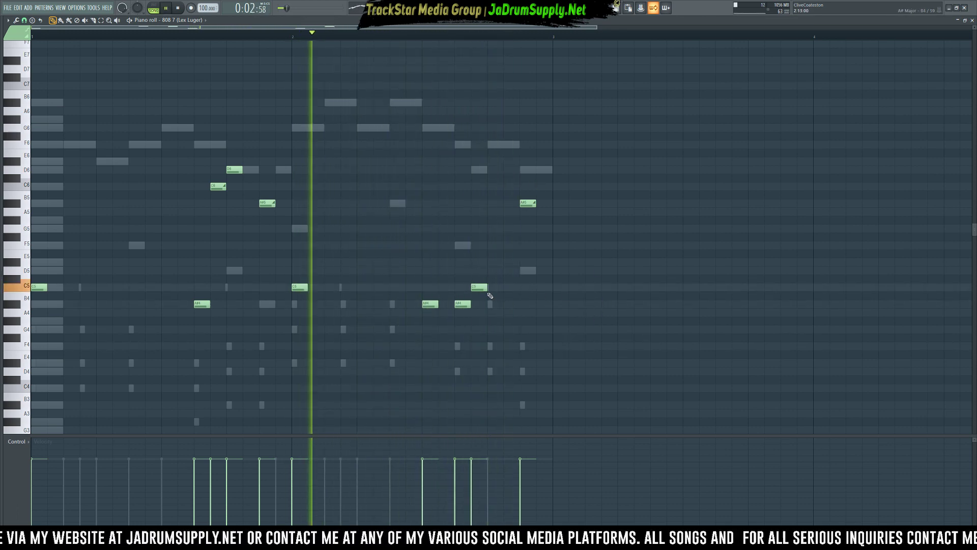
pyautogui.press('space')
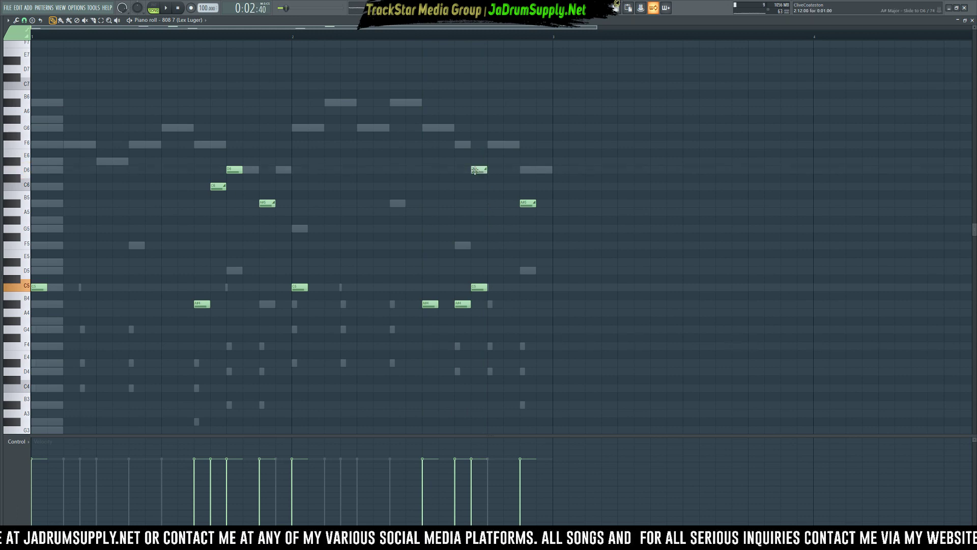
# Turn off slide for the D6 note at step 12 of bar 2 and chop it into two half-step notes
pyautogui.hotkey('alt', 'u')
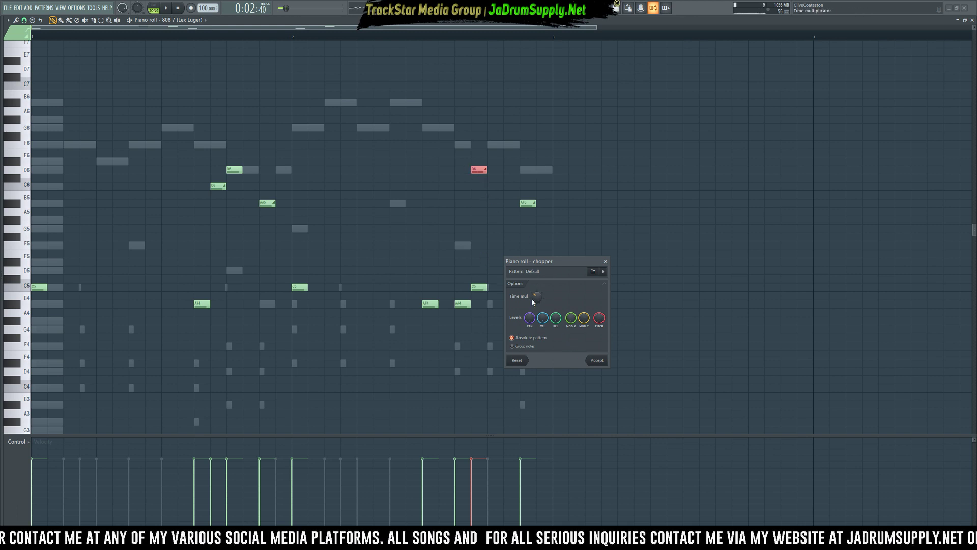
pyautogui.click(606, 362)
pyautogui.doubleClick(479, 172)
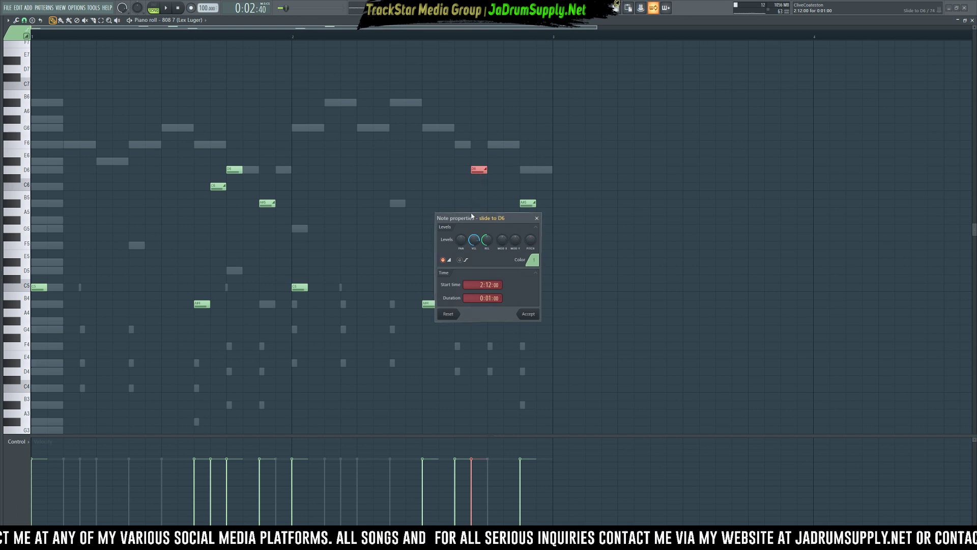
pyautogui.click(528, 314)
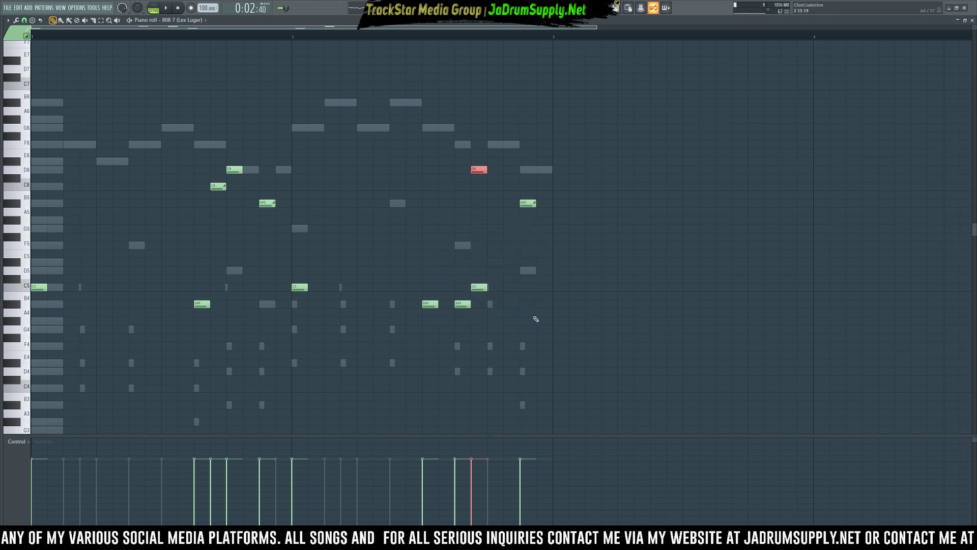
pyautogui.hotkey('ctrl', 'u')
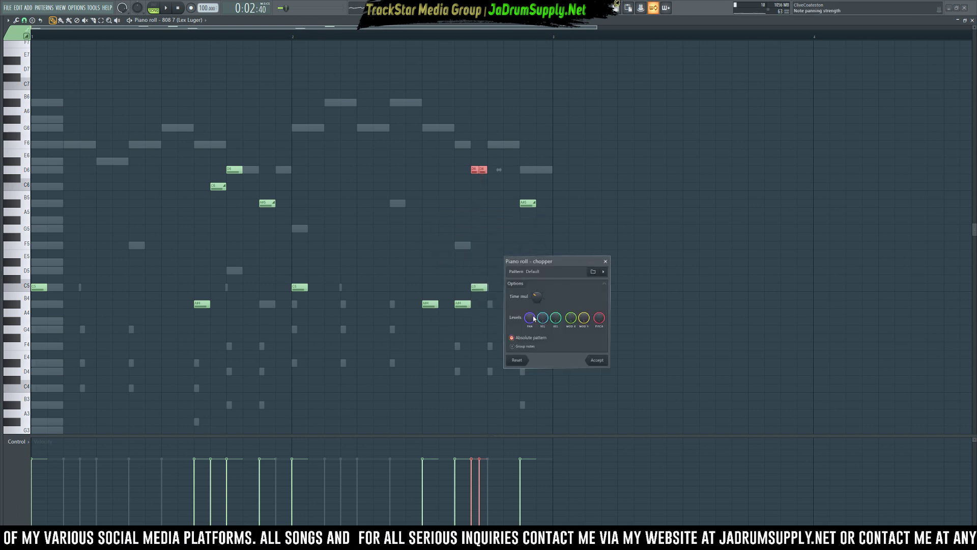
pyautogui.click(598, 361)
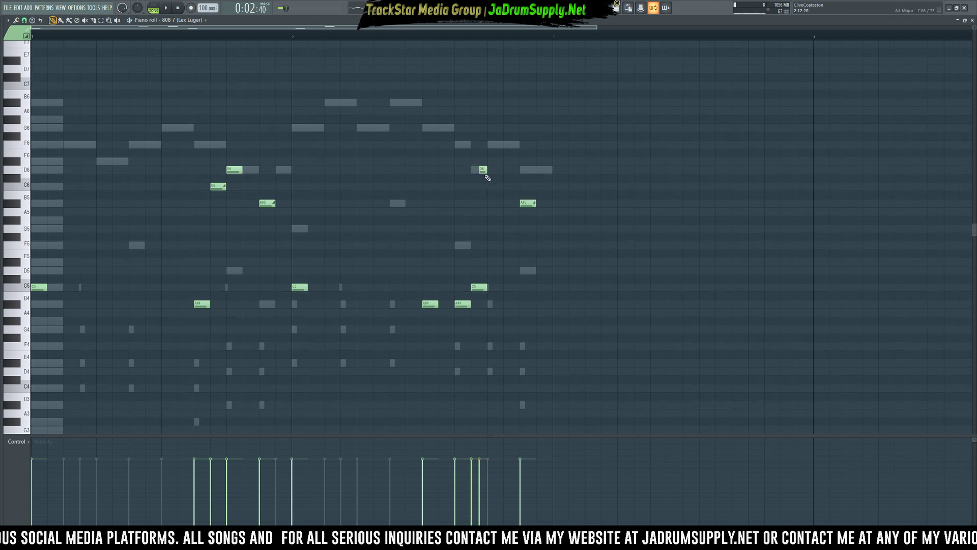
# Keep only the second half of the chopped D6 note, make it a slide note and play from bar 2
pyautogui.doubleClick(483, 171)
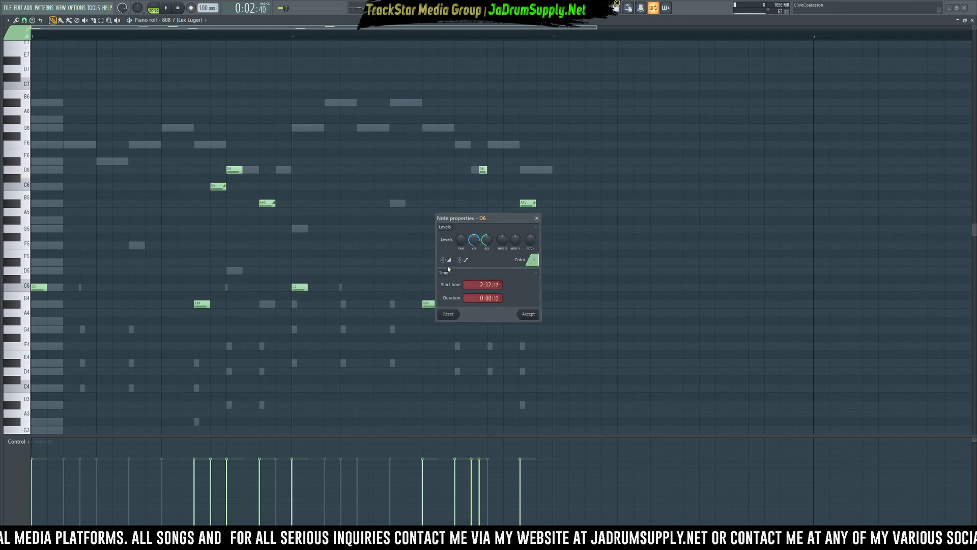
pyautogui.click(531, 316)
pyautogui.press('space')
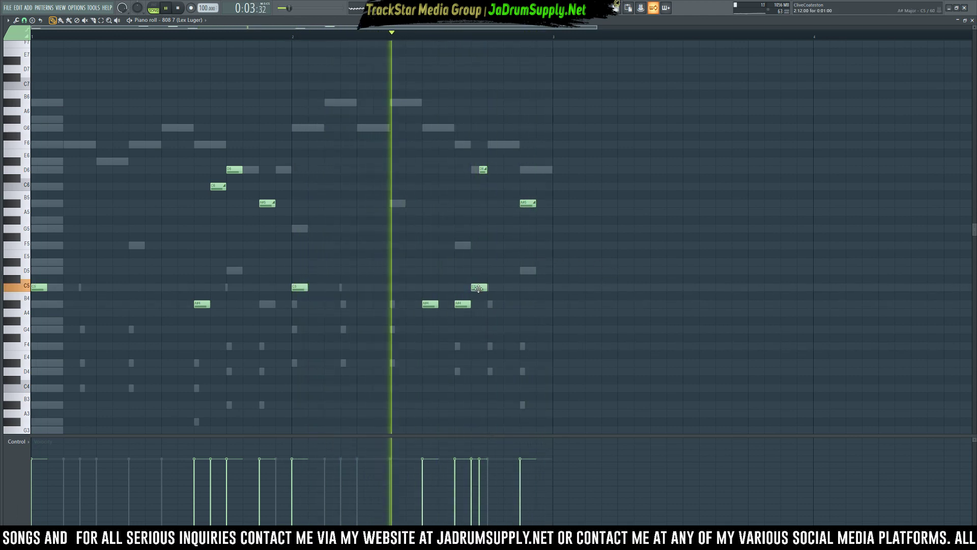
# Replace the slide note at step 15 of bar 2 with a plain one-step A#5 note and play the pattern
pyautogui.press('space')
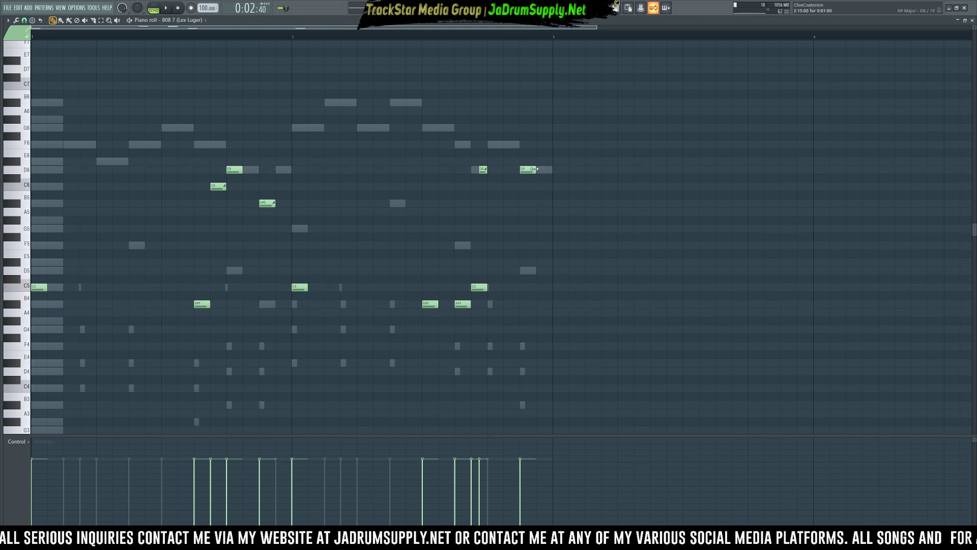
pyautogui.moveTo(533, 169); pyautogui.dragTo(528, 202)
pyautogui.press('space')
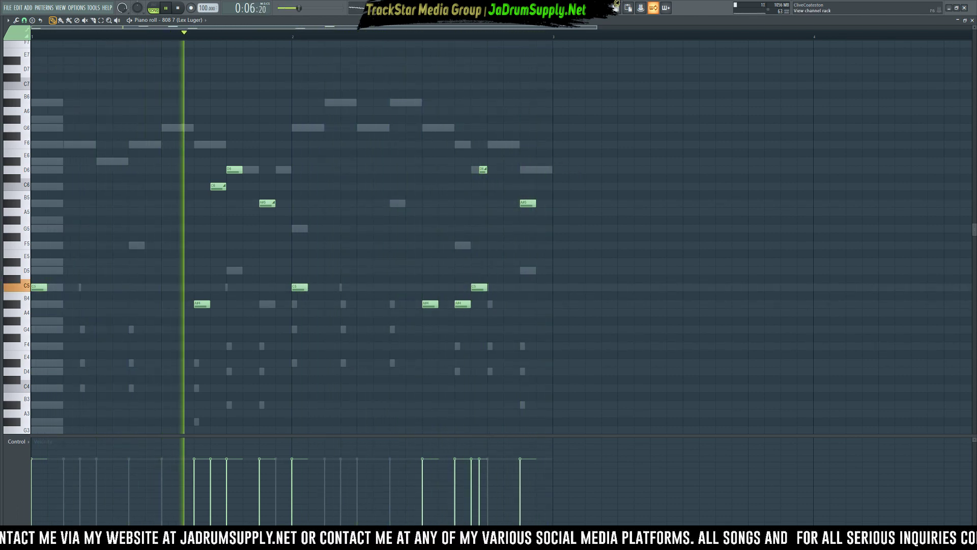
# Stop playback, add a Nexus channel to the channel rack and clone it as a second Nexus channel
pyautogui.click(616, 6)
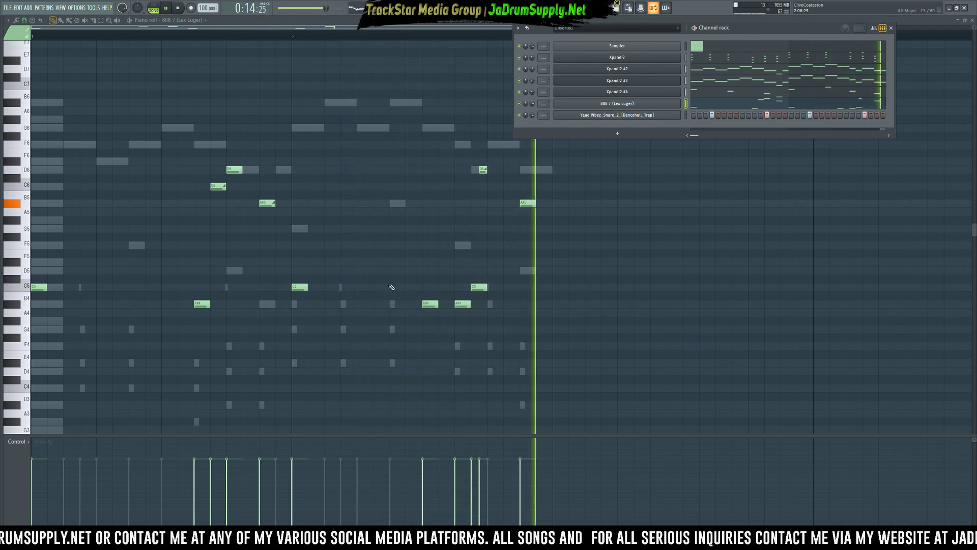
pyautogui.press('space')
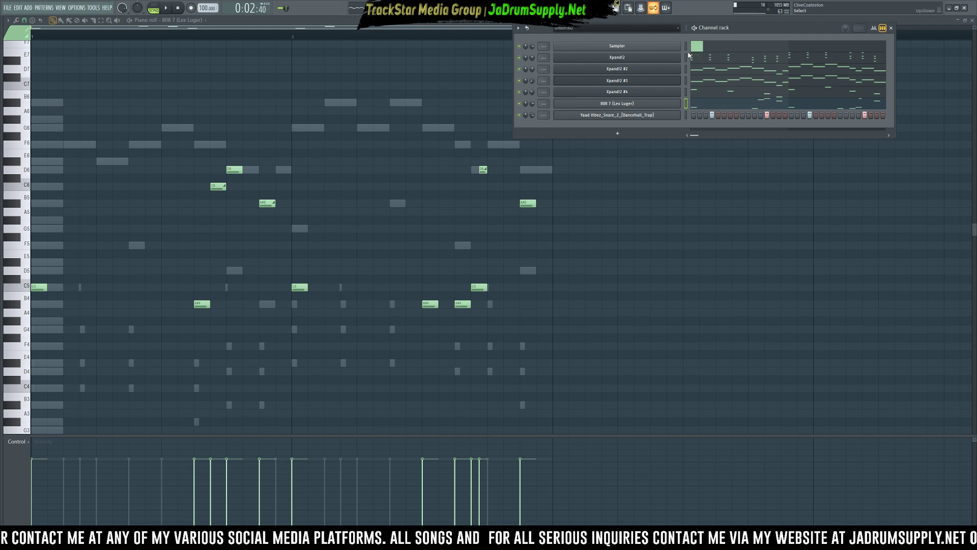
pyautogui.click(618, 134)
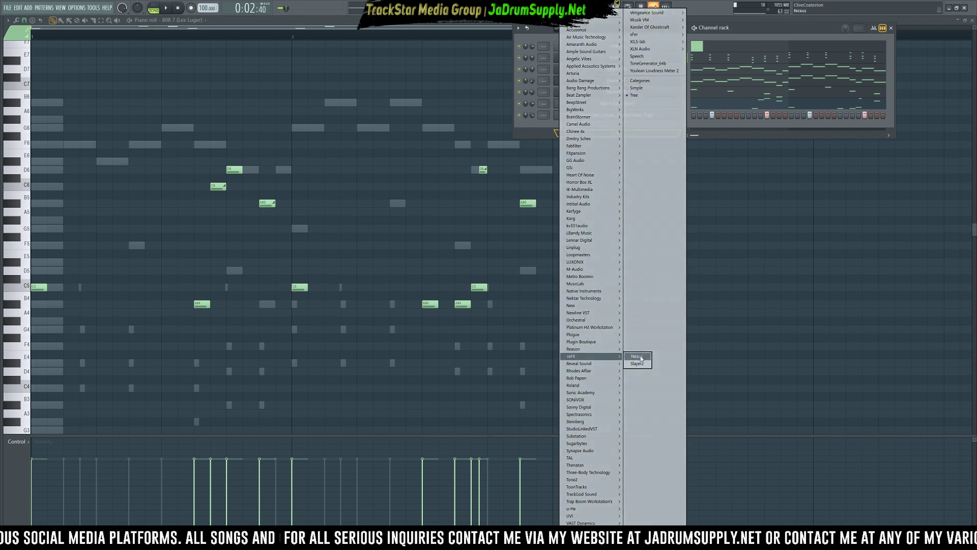
pyautogui.click(638, 358)
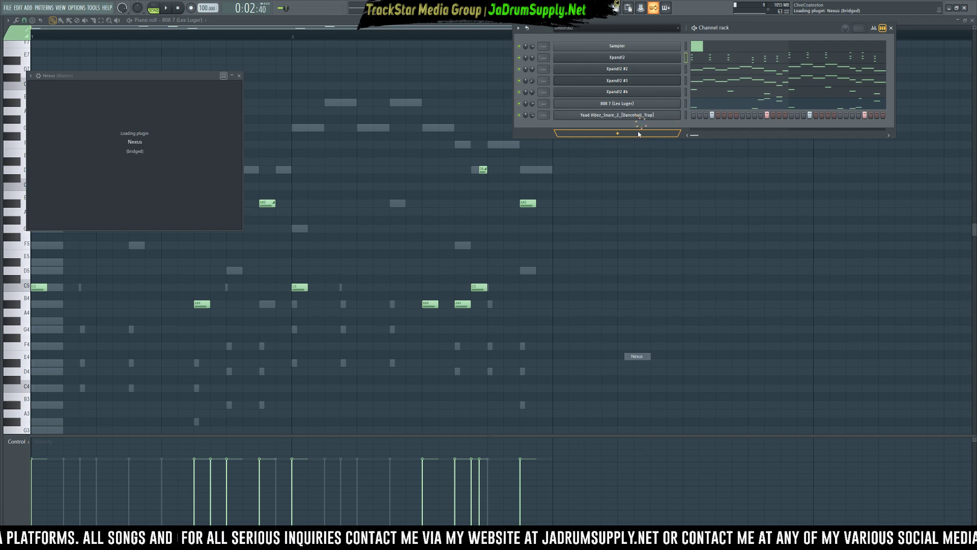
pyautogui.rightClick(680, 127)
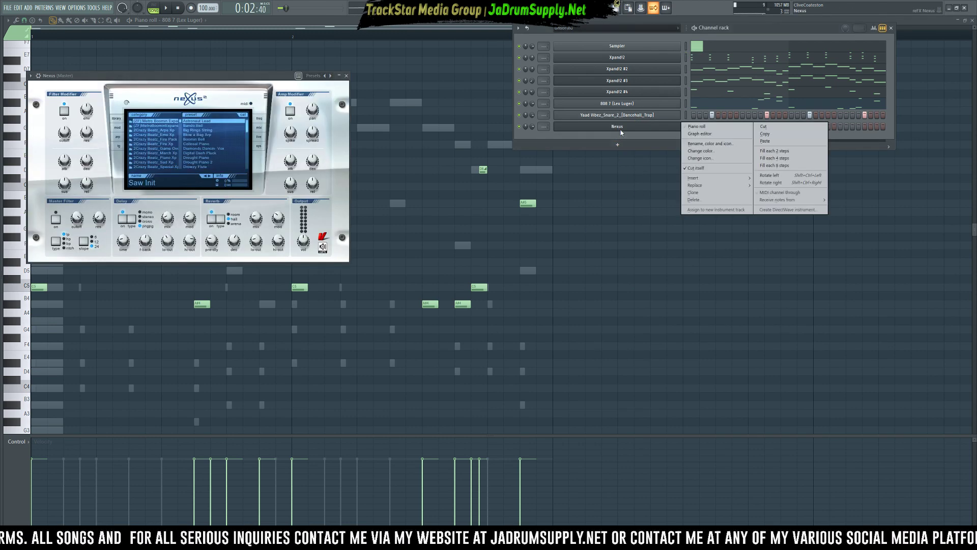
pyautogui.click(693, 193)
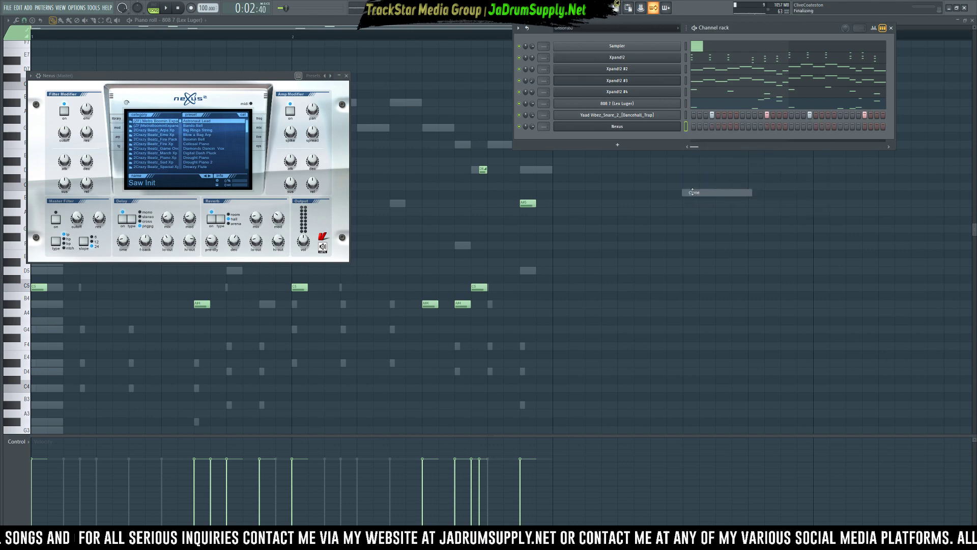
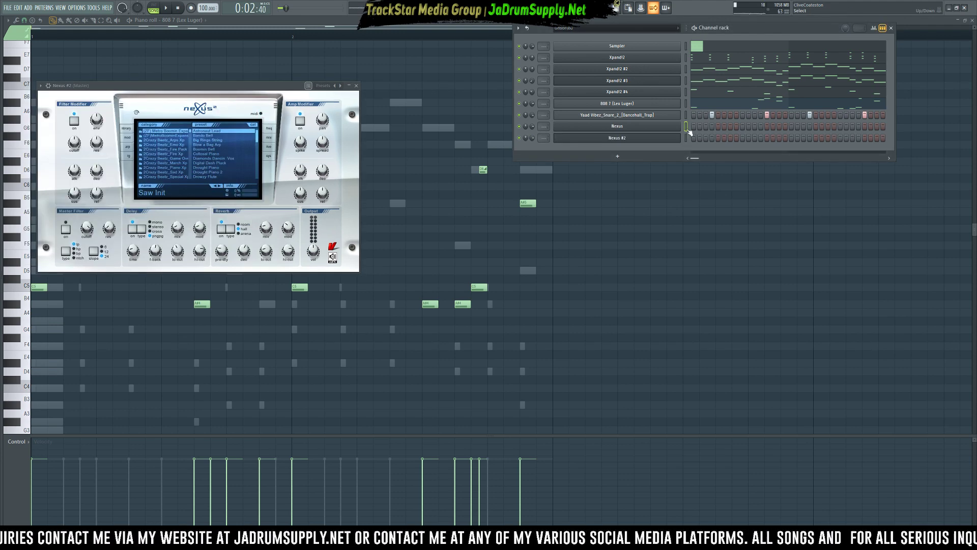
# Paste the chord notes into the first Nexus channel and create a preset search for "choir" in Nexus #2
pyautogui.hotkey('ctrl', 'v')
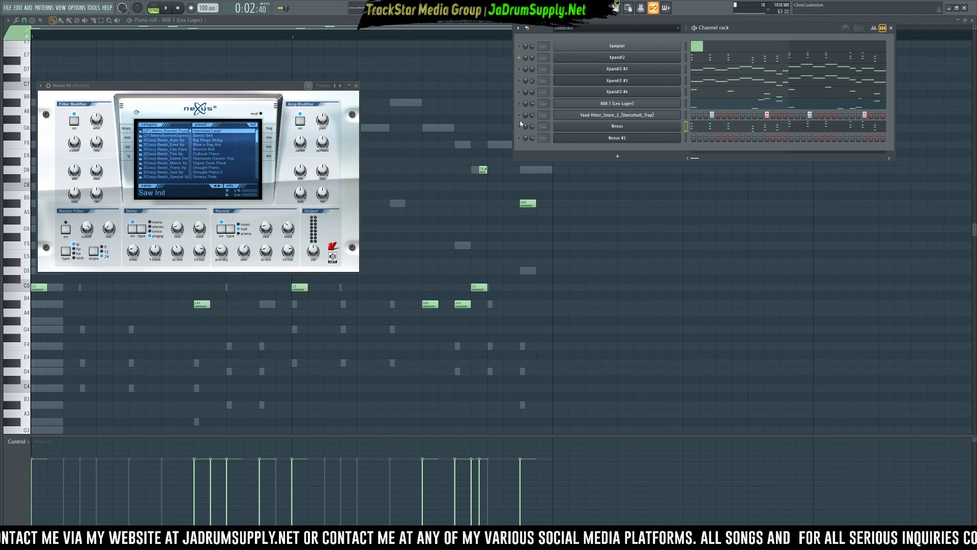
pyautogui.rightClick(177, 151)
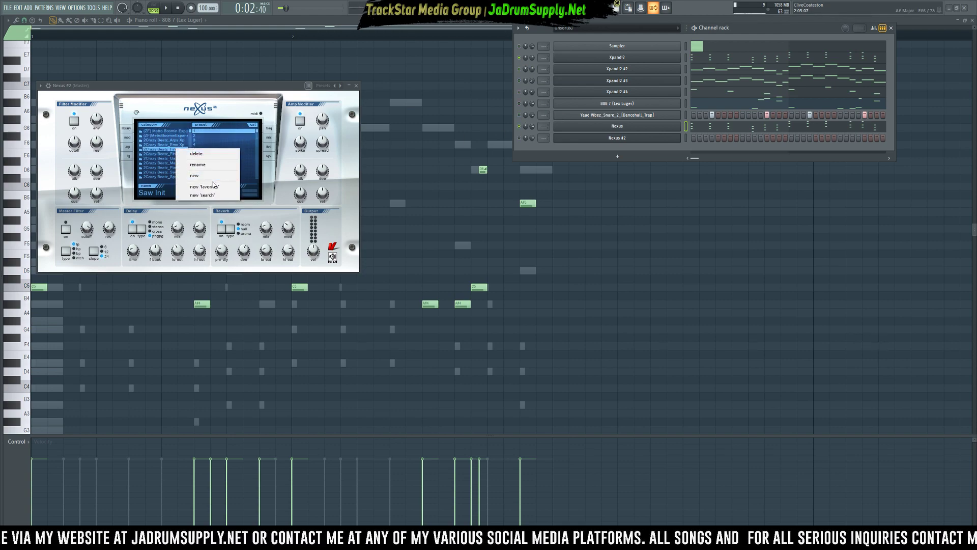
pyautogui.click(204, 195)
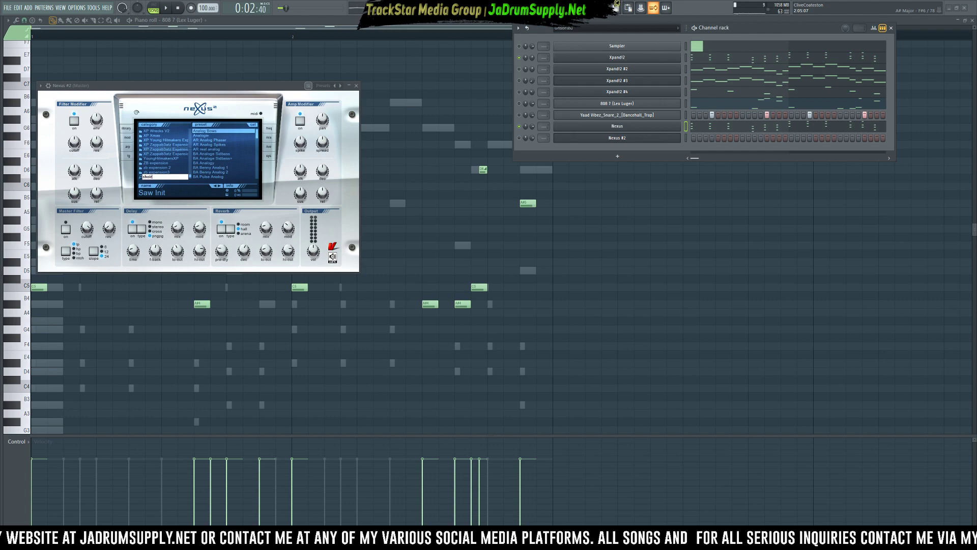
pyautogui.press('Return')
# Load the 2crazy ghost choir preset in Nexus #2, reposition the plugin window and play the pattern
pyautogui.click(214, 145)
pyautogui.moveTo(242, 90); pyautogui.dragTo(415, 171)
pyautogui.click(393, 266)
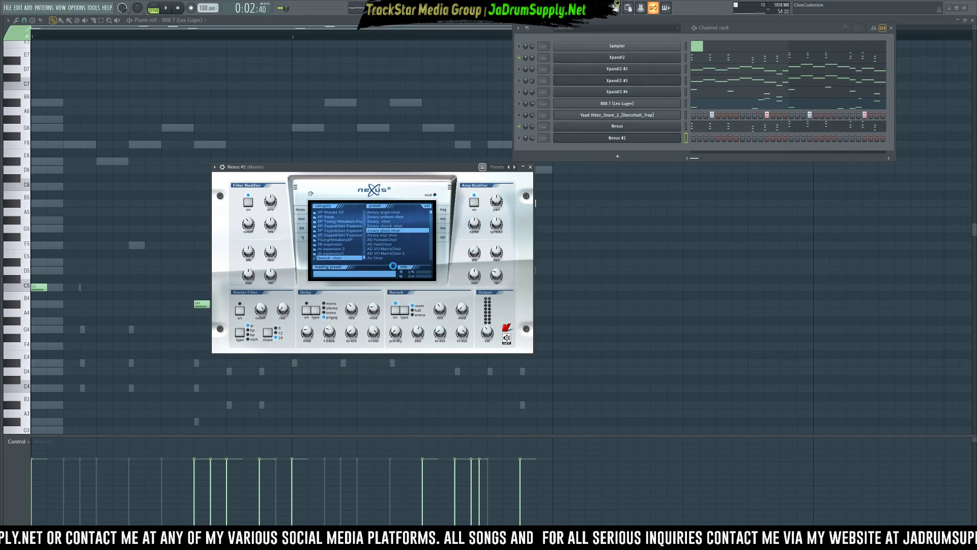
pyautogui.moveTo(398, 175); pyautogui.dragTo(432, 186)
pyautogui.press('space')
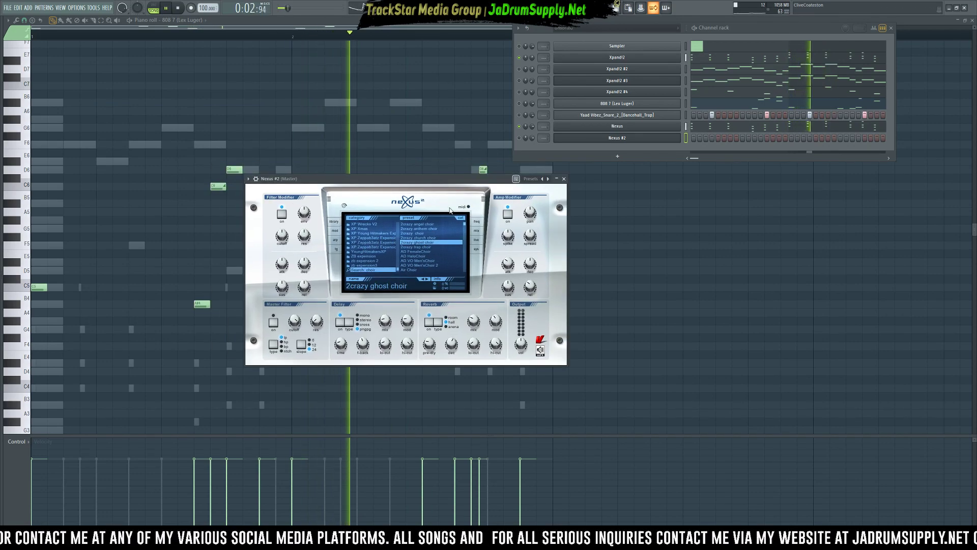
# Move the pasted chord notes from Nexus to Nexus #2 and play them with that channel enabled
pyautogui.click(685, 127)
pyautogui.click(686, 139)
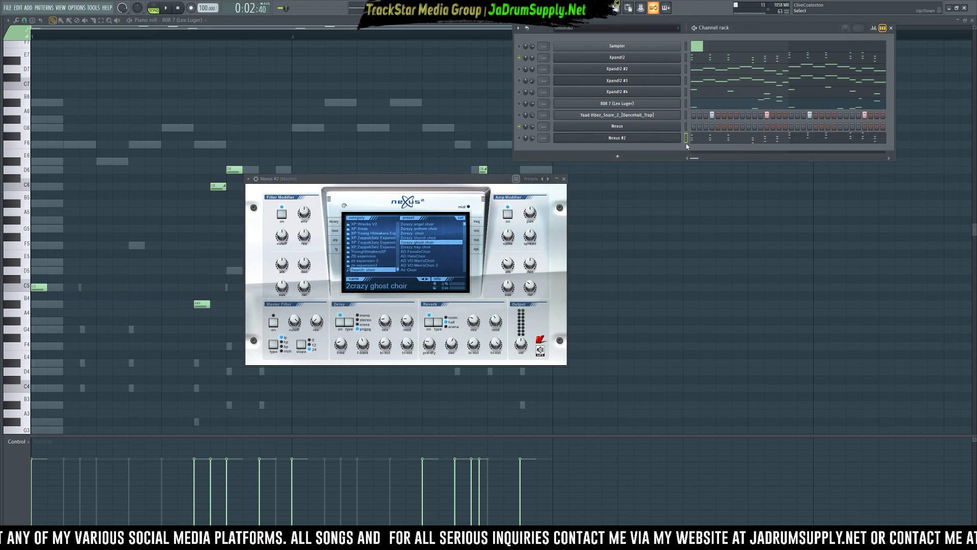
pyautogui.press('space')
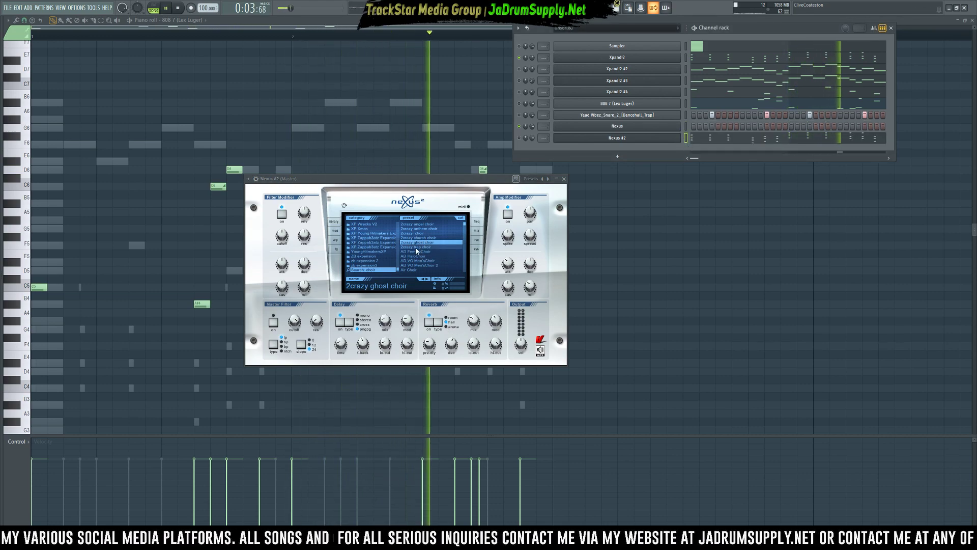
pyautogui.press('space')
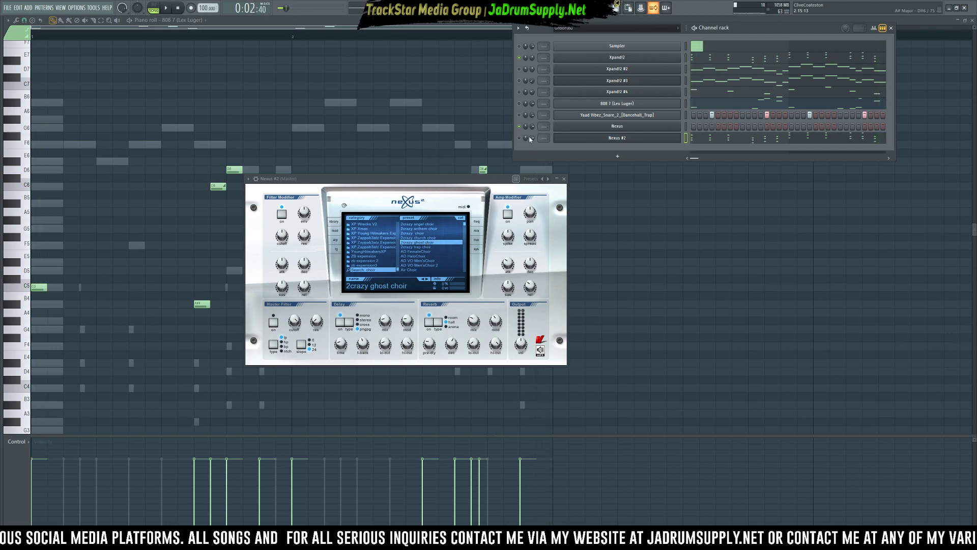
pyautogui.press('space')
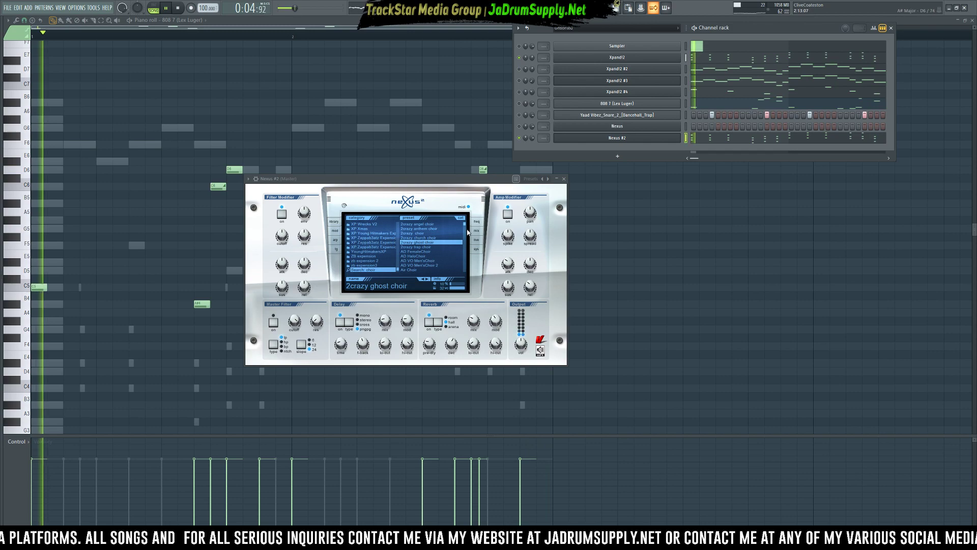
# Audition the Nexus #2 choir presets from 2crazy trap choir through AD VO Men'sChoir 2
pyautogui.click(427, 280)
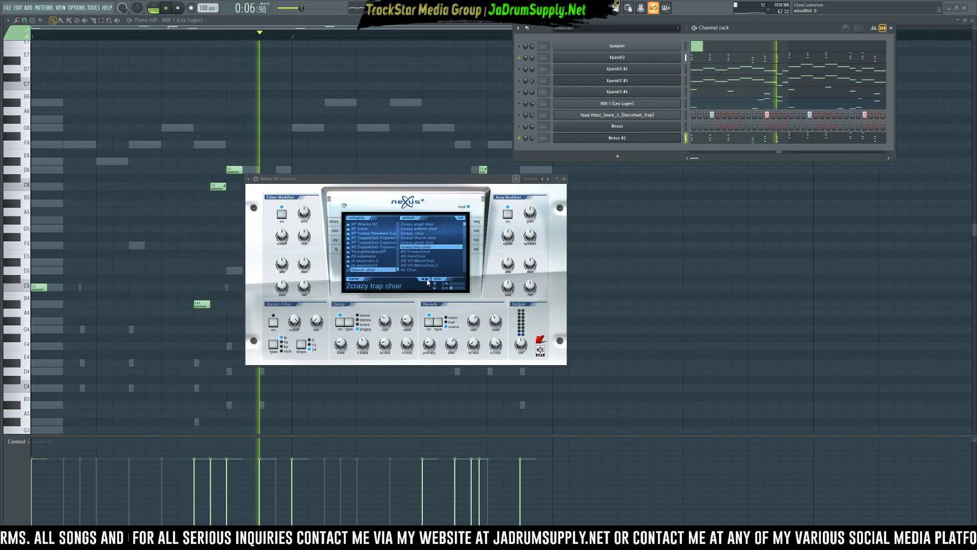
pyautogui.click(427, 280)
pyautogui.click(427, 280)
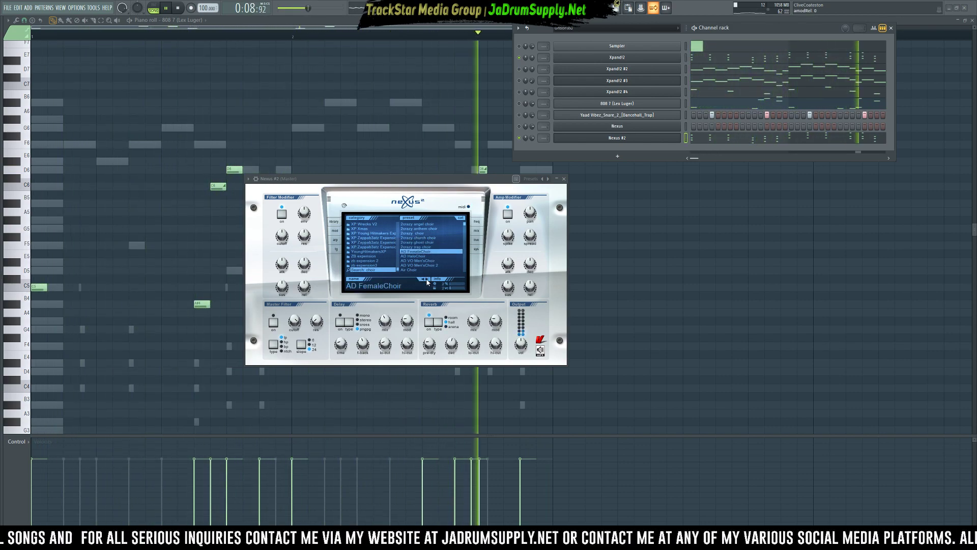
pyautogui.click(427, 280)
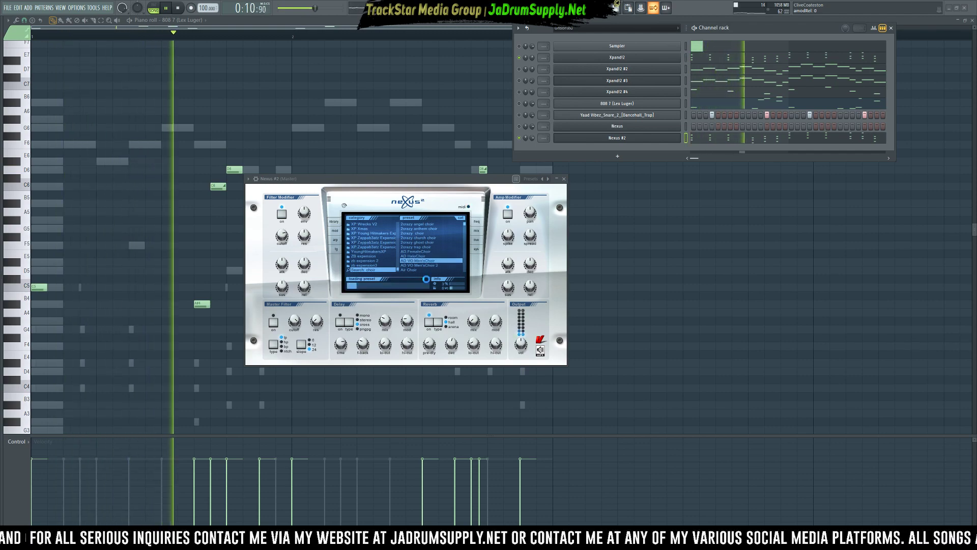
pyautogui.click(427, 280)
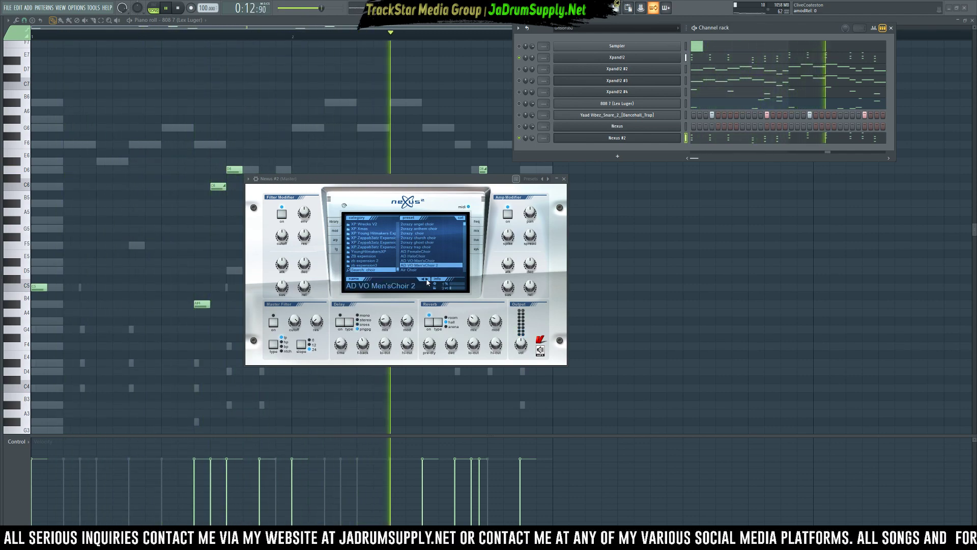
# Audition the choir presets further down the list, from CL StringChoir Ensemble through Creeping Choir to Epic Choir
pyautogui.moveTo(464, 223); pyautogui.dragTo(464, 229)
pyautogui.click(423, 229)
pyautogui.click(427, 279)
pyautogui.click(427, 280)
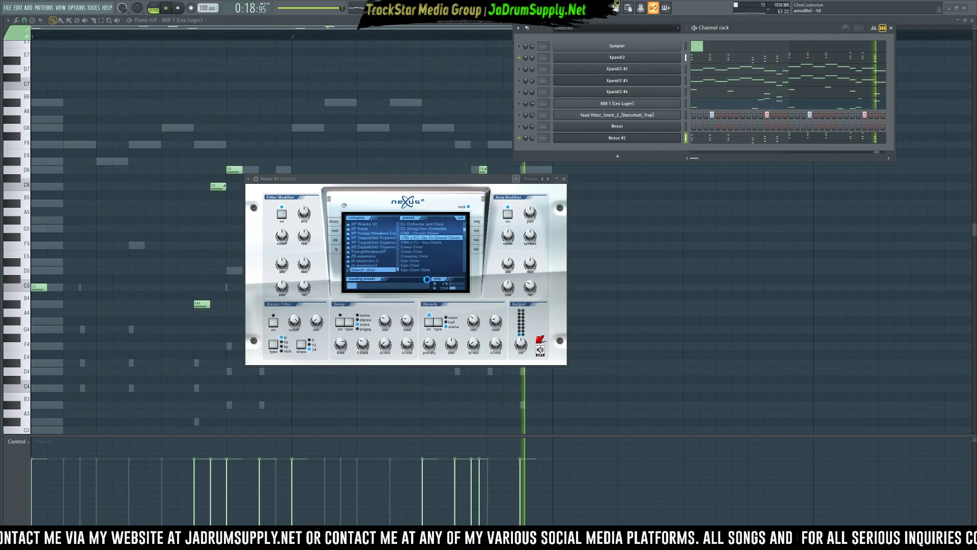
pyautogui.click(427, 279)
pyautogui.click(427, 280)
pyautogui.click(427, 279)
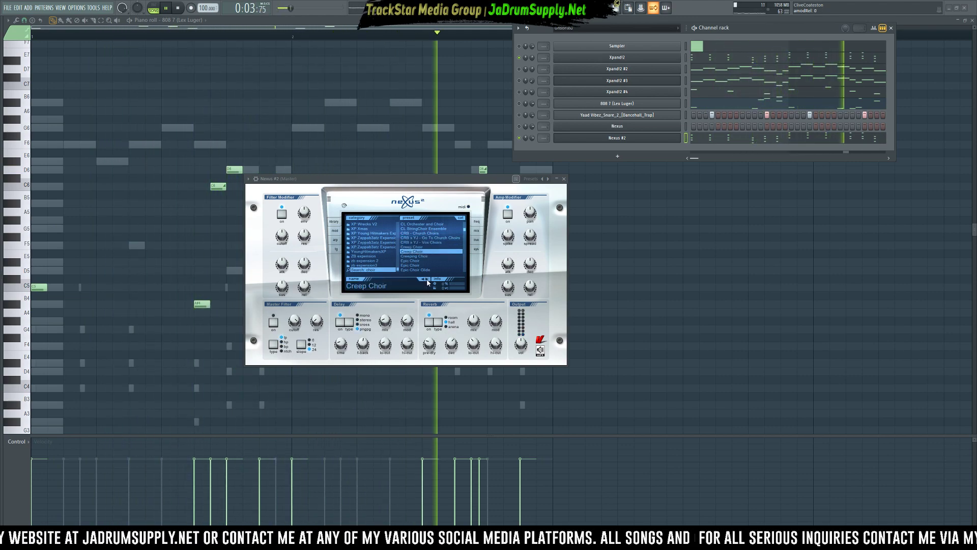
pyautogui.click(415, 257)
pyautogui.click(418, 261)
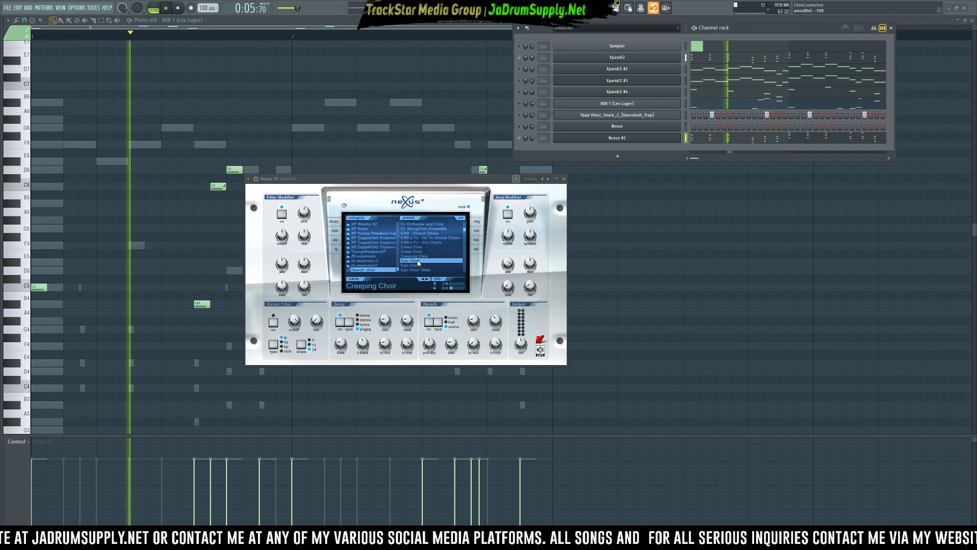
# Try the Gated, Grove and HA Dark Choir presets and settle on HA Horror Choir for Nexus #2
pyautogui.moveTo(464, 229); pyautogui.dragTo(464, 232)
pyautogui.click(431, 242)
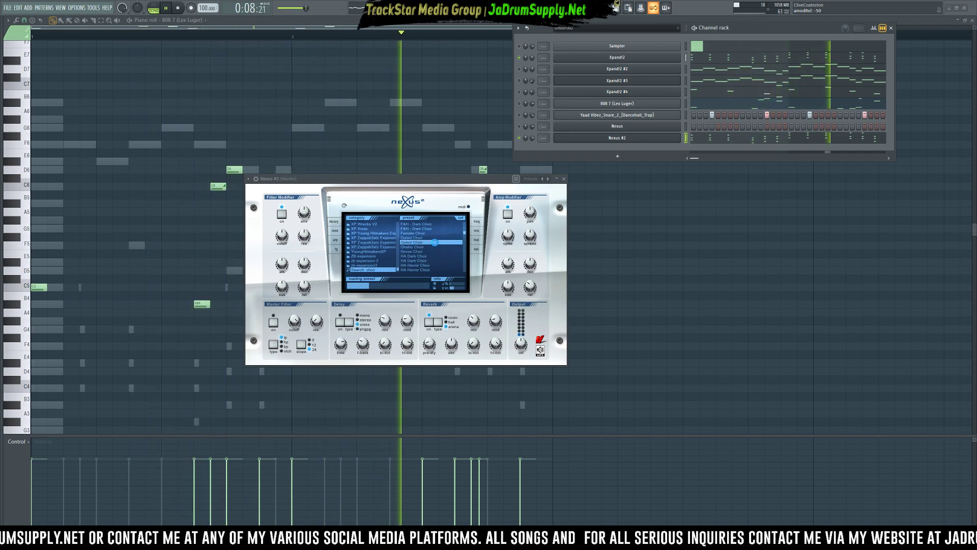
pyautogui.click(427, 279)
pyautogui.click(427, 280)
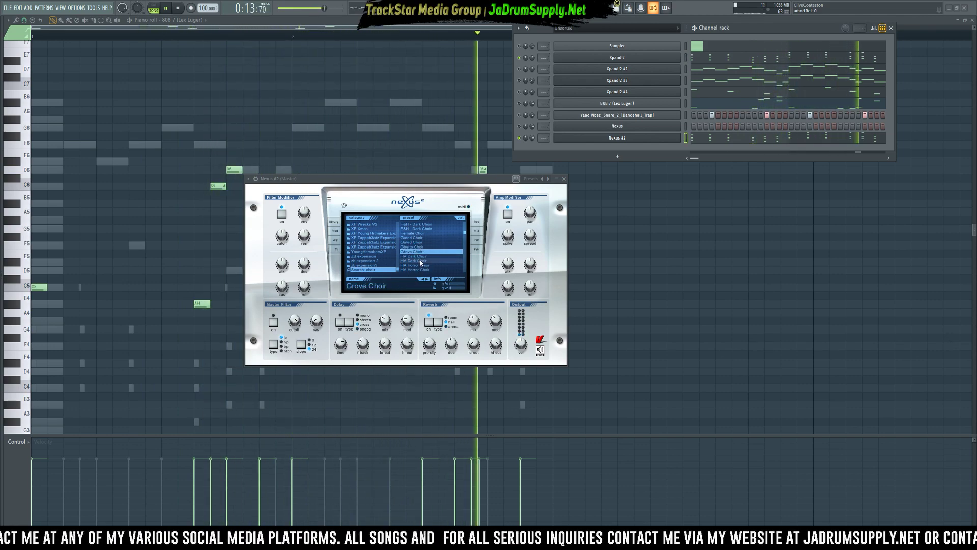
pyautogui.click(429, 280)
pyautogui.click(427, 280)
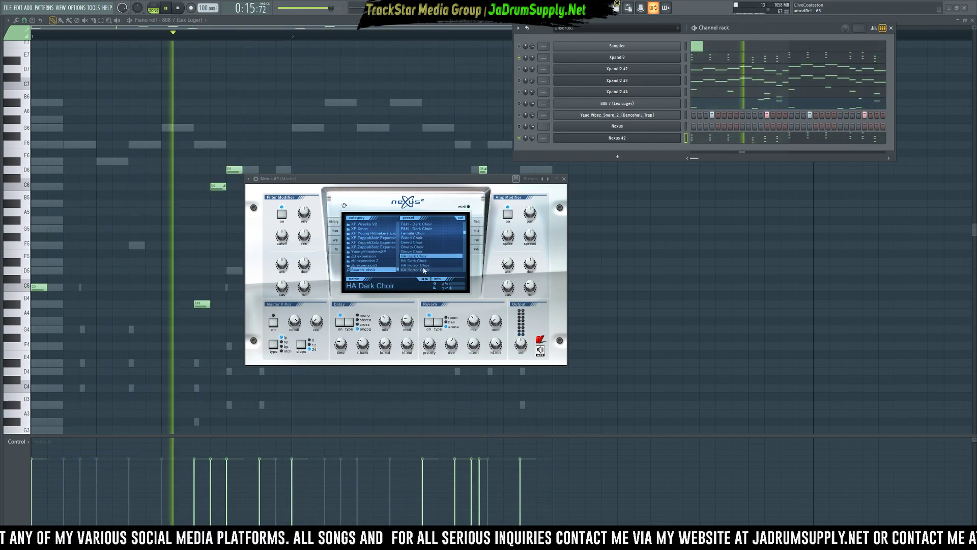
pyautogui.click(428, 279)
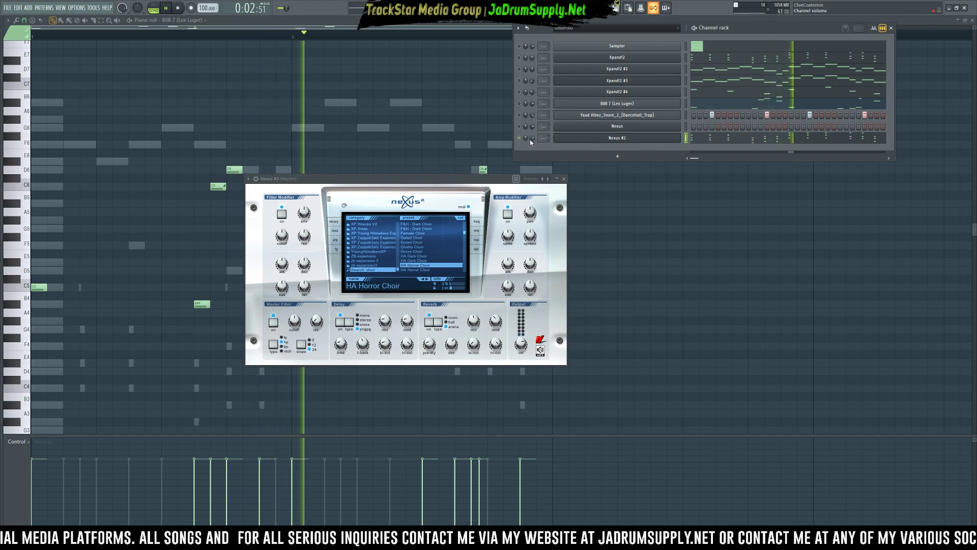
# Open the Nexus #2 chords in the piano roll, quick-quantize them to the grid and play the pattern
pyautogui.click(701, 138)
pyautogui.press('space')
pyautogui.hotkey('ctrl', 'q')
pyautogui.press('space')
pyautogui.press('space')
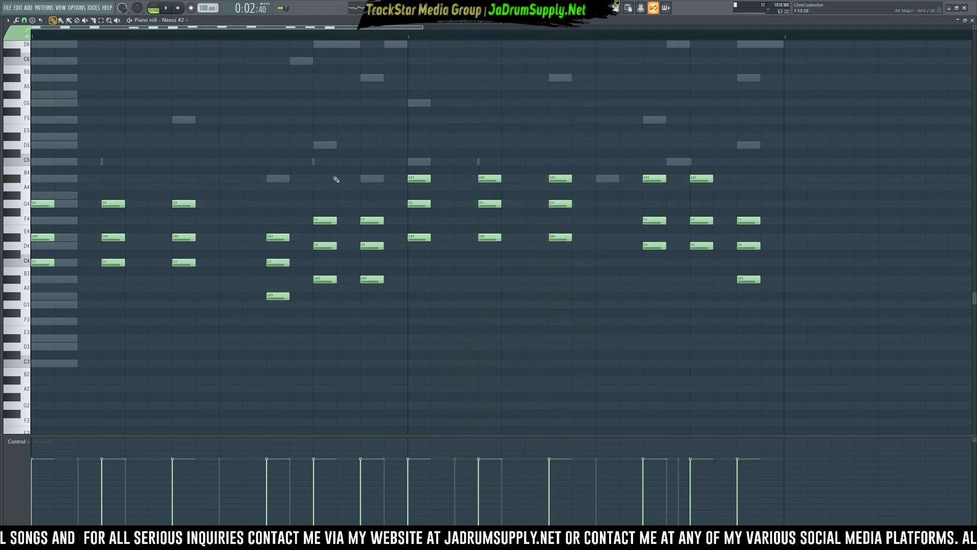
# Strum the Nexus #2 chords with a very small start time offset and the end adjustment disabled
pyautogui.hotkey('alt', 's')
pyautogui.press('space')
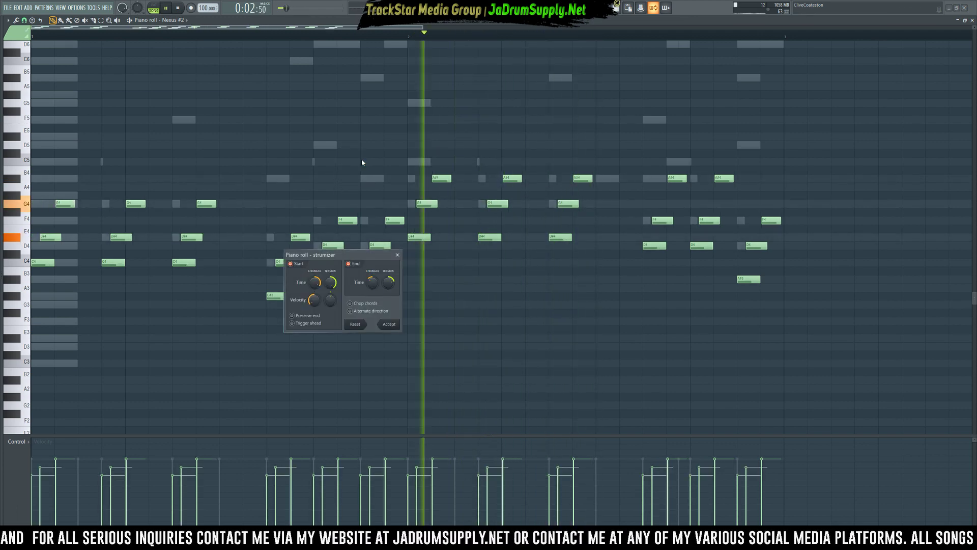
pyautogui.moveTo(315, 283); pyautogui.dragTo(315, 306)
pyautogui.press('space')
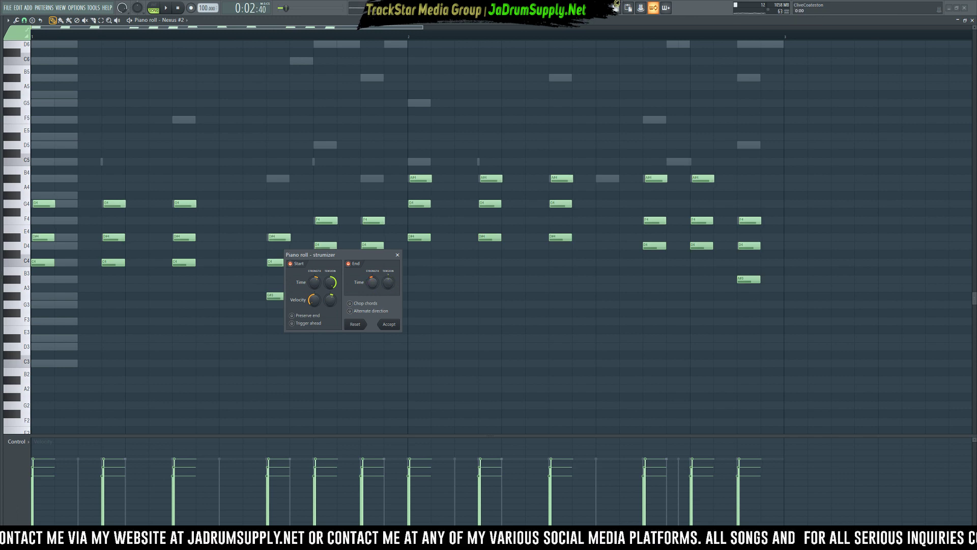
pyautogui.moveTo(372, 283); pyautogui.dragTo(372, 269)
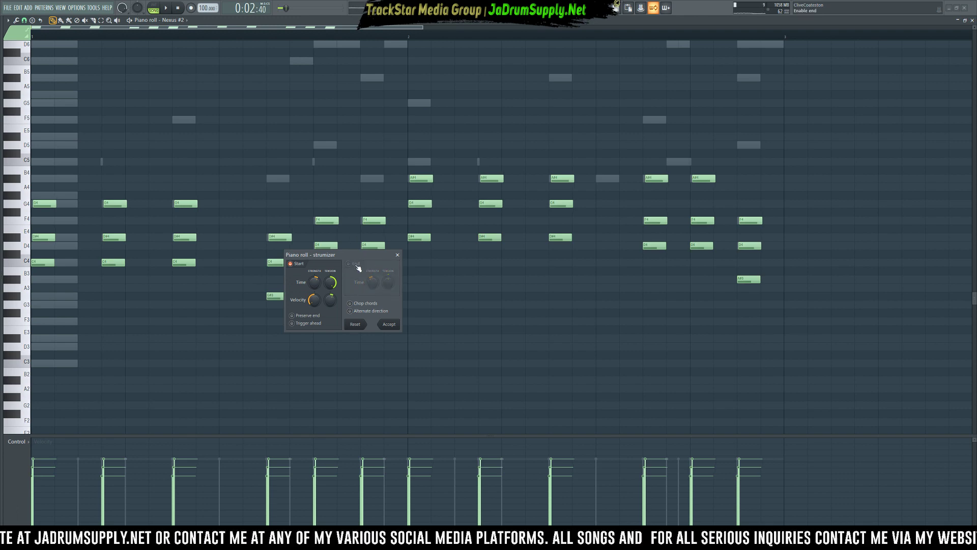
pyautogui.click(388, 324)
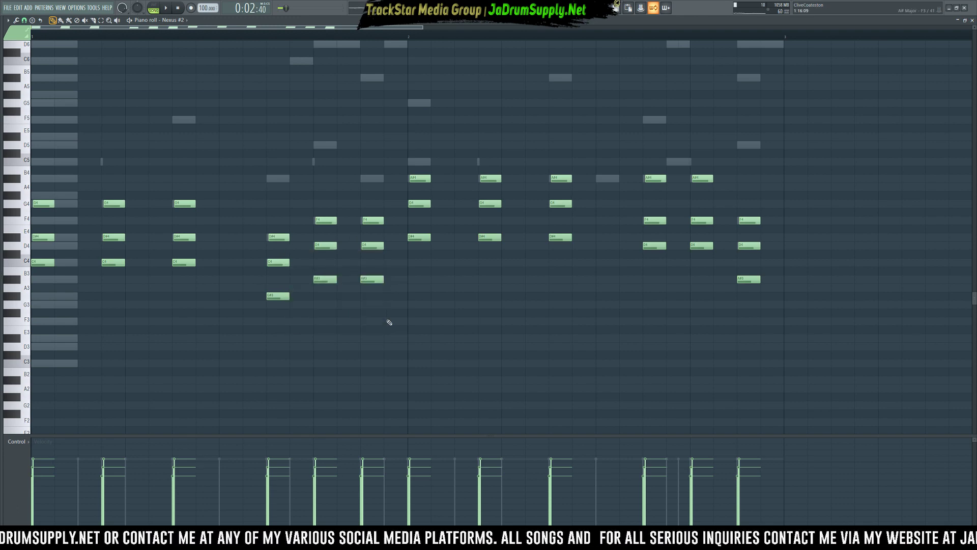
# Select all Nexus #2 chord notes, set a finer snap, shorten them to about a quarter step and play the result
pyautogui.hotkey('ctrl', 'a')
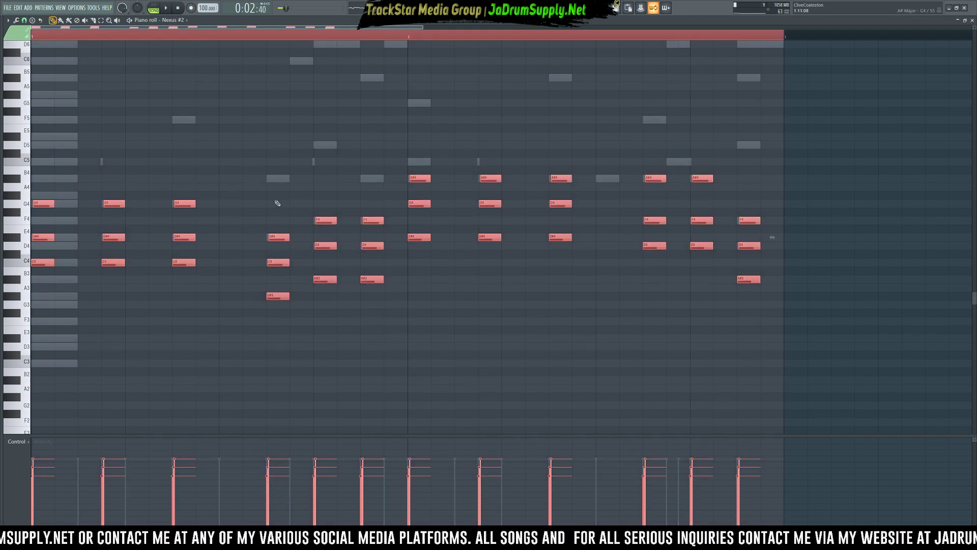
pyautogui.click(25, 20)
pyautogui.click(36, 71)
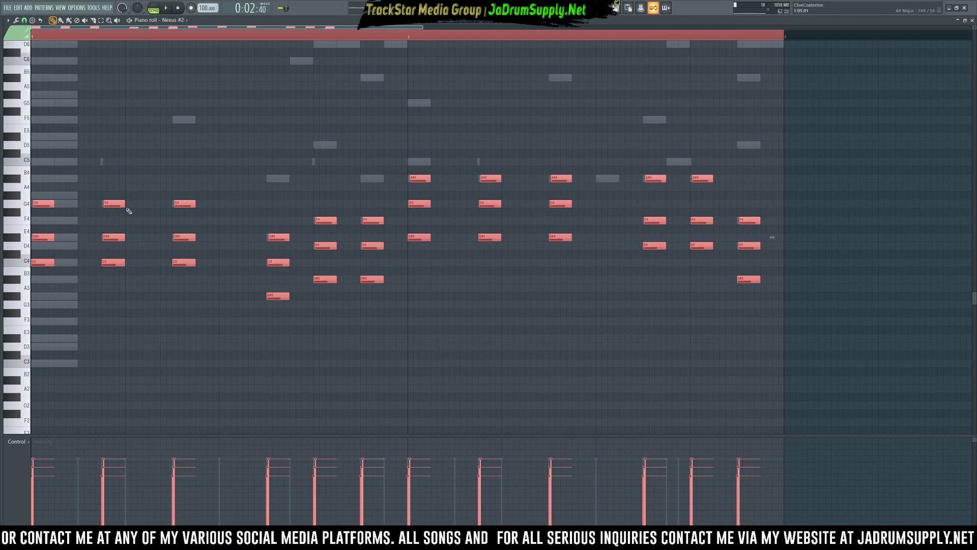
pyautogui.moveTo(125, 206); pyautogui.dragTo(102, 210)
pyautogui.press('space')
pyautogui.press('space')
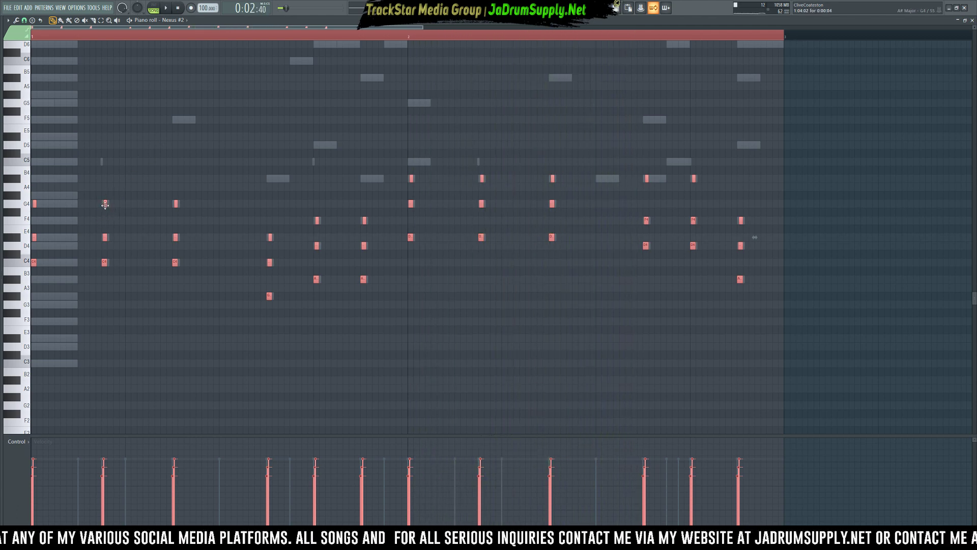
# Turn off the piano roll snap, lengthen all Nexus #2 chord notes to about half a step and play the result
pyautogui.click(30, 37)
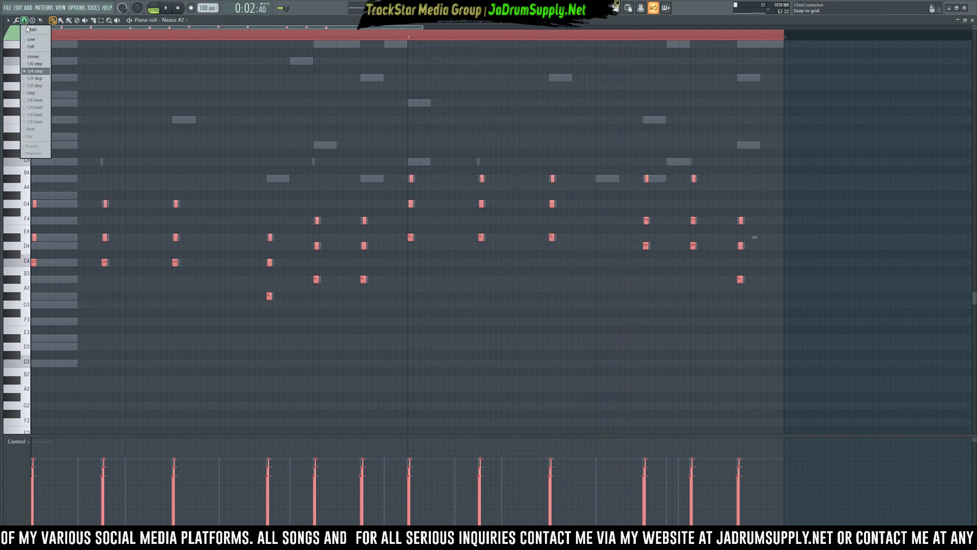
pyautogui.click(38, 57)
pyautogui.moveTo(107, 203); pyautogui.dragTo(113, 203)
pyautogui.press('space')
pyautogui.press('space')
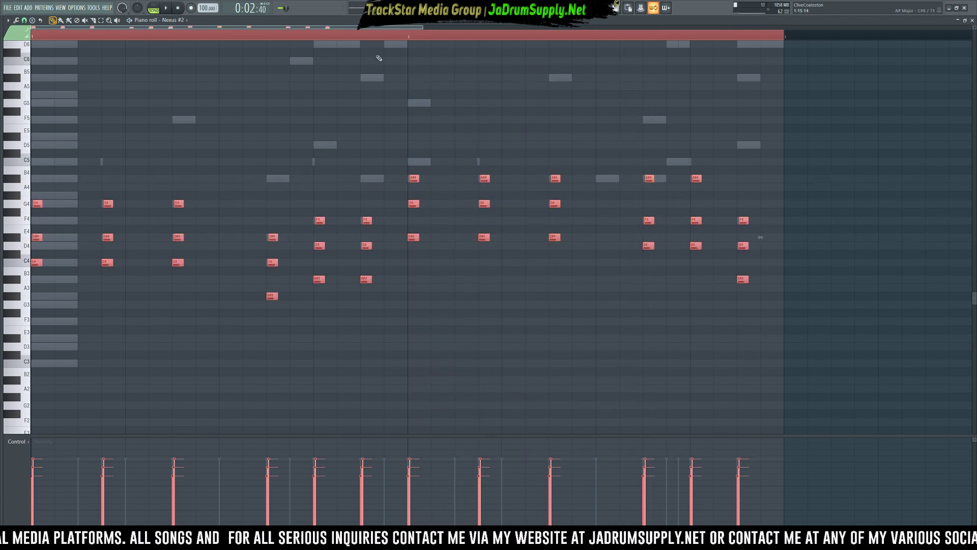
# Duplicate all Nexus #2 chord notes one octave lower, align the copies with the originals in time and play the pattern
pyautogui.click(473, 38)
pyautogui.hotkey('ctrl', 'a')
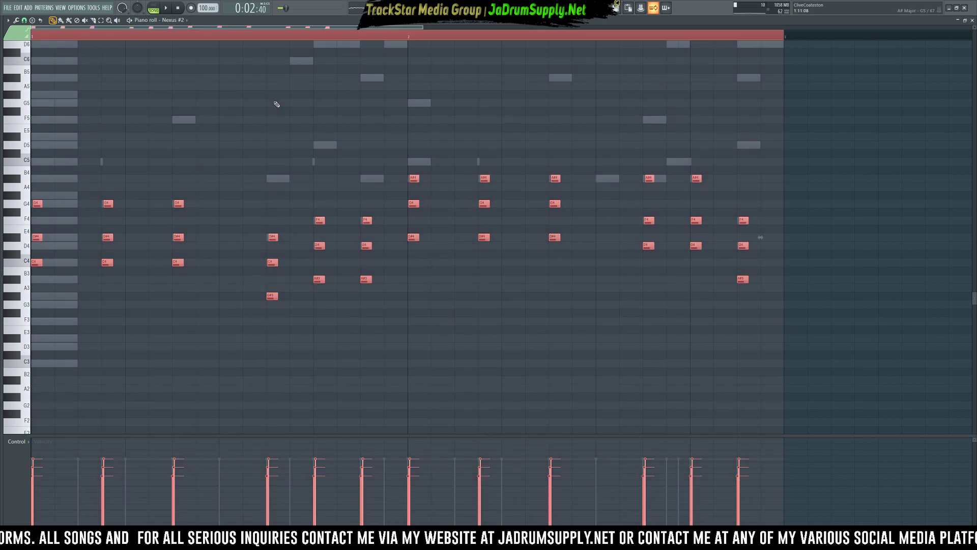
pyautogui.hotkey('ctrl', 'v')
pyautogui.hotkey('shift', 'Right')
pyautogui.hotkey('ctrl', 'Down')
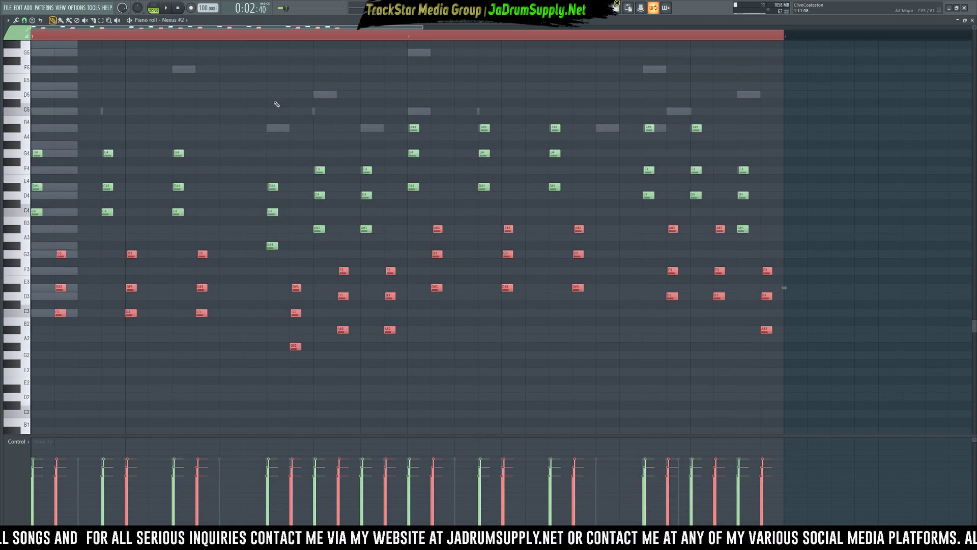
pyautogui.hotkey('shift', 'Left')
pyautogui.hotkey('shift', 'Left')
pyautogui.hotkey('shift', 'Left')
pyautogui.hotkey('shift', 'Left')
pyautogui.hotkey('shift', 'Left')
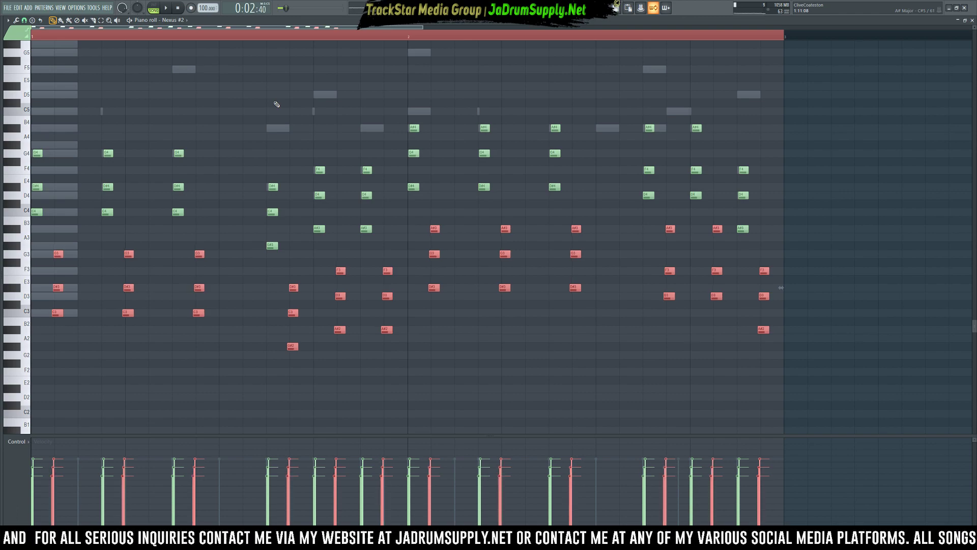
pyautogui.press('space')
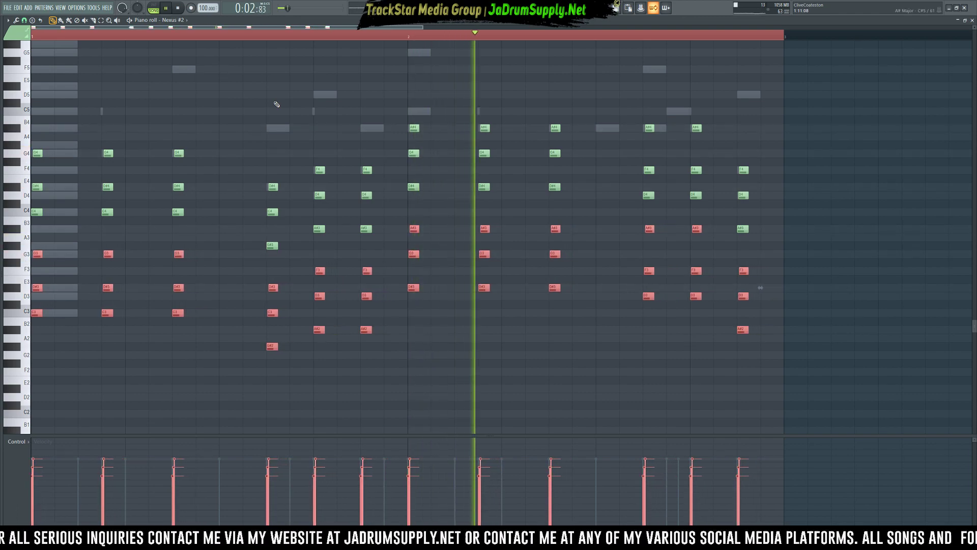
pyautogui.press('space')
# Lower the velocity of the octave-down Nexus #2 notes, lengthen them to about one step, play them and clear the selection
pyautogui.scroll(-5, 438, 132)
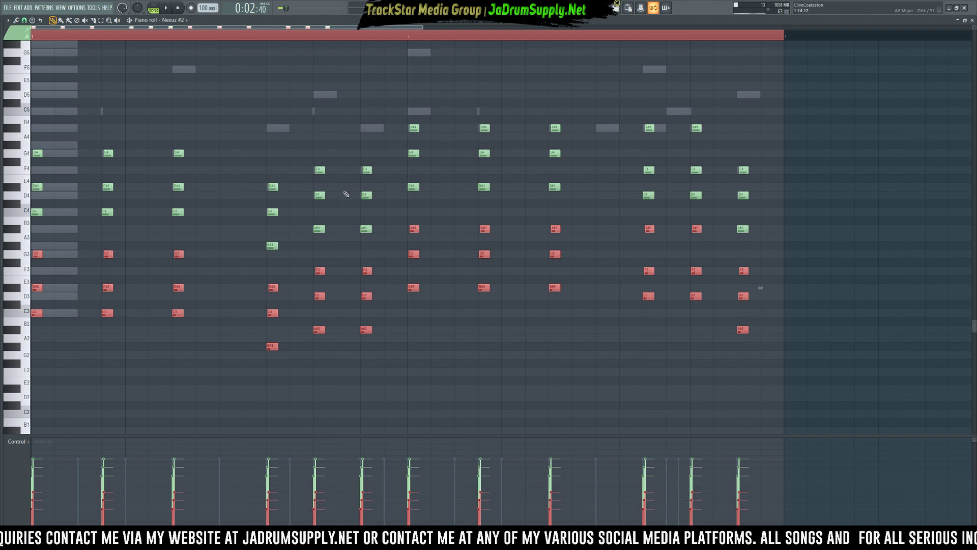
pyautogui.moveTo(111, 254); pyautogui.dragTo(123, 254)
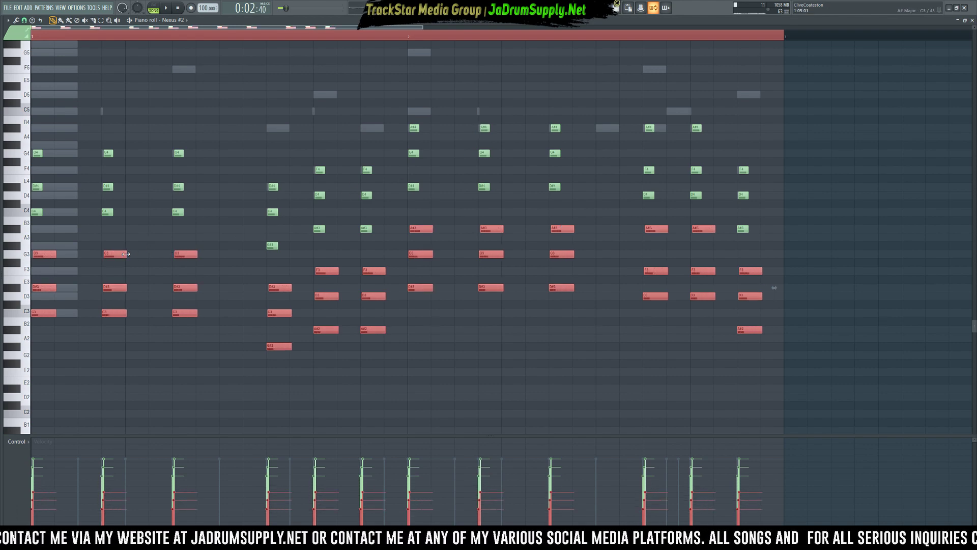
pyautogui.press('space')
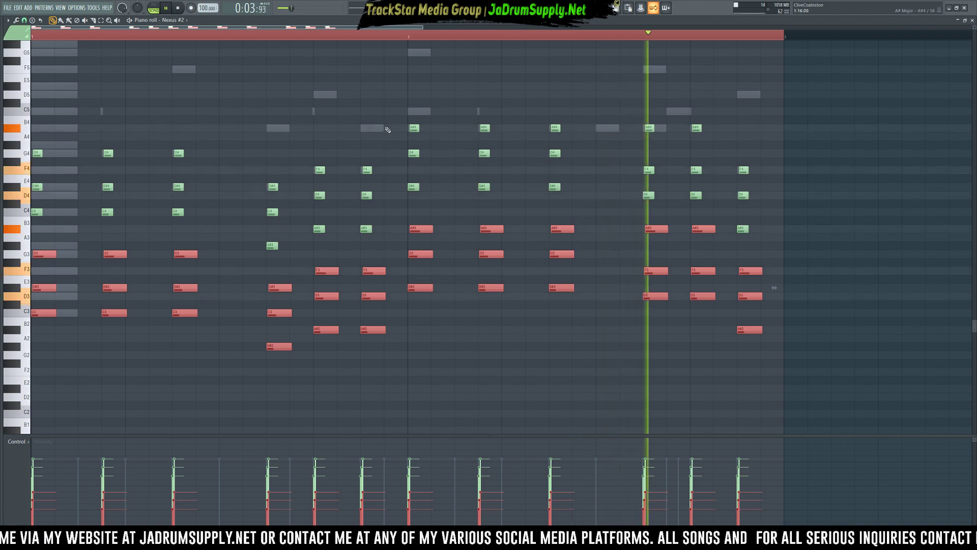
pyautogui.keyDown('ctrl'); pyautogui.click(437, 34); pyautogui.keyUp('ctrl')
pyautogui.press('space')
# Show the channel rack, enable Xpand!2 #2 alongside Nexus #2 and play the channels together
pyautogui.click(488, 8)
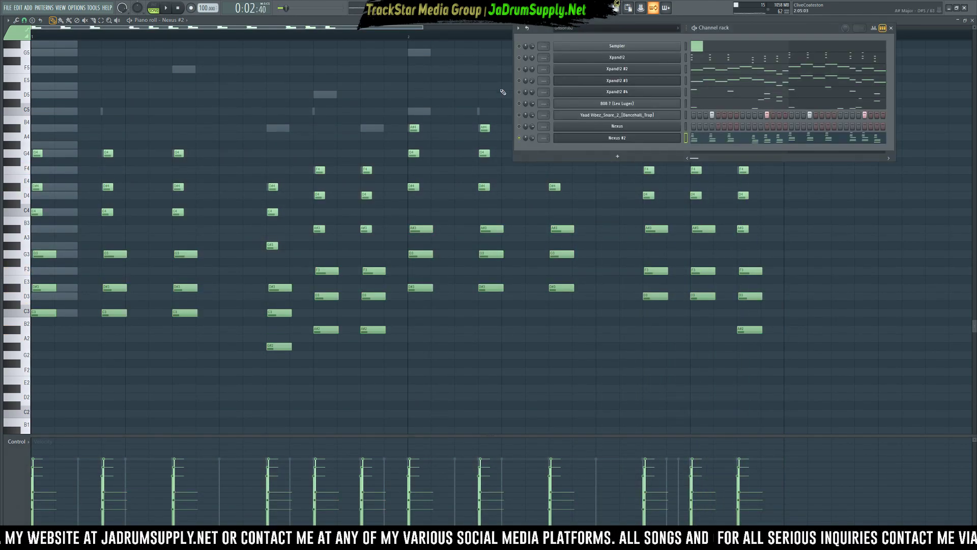
pyautogui.click(519, 69)
pyautogui.press('space')
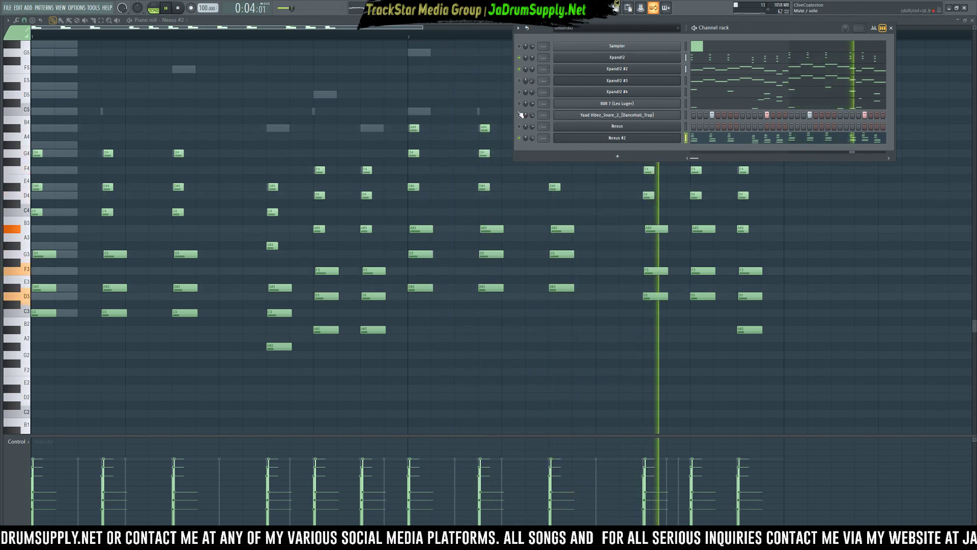
pyautogui.press('space')
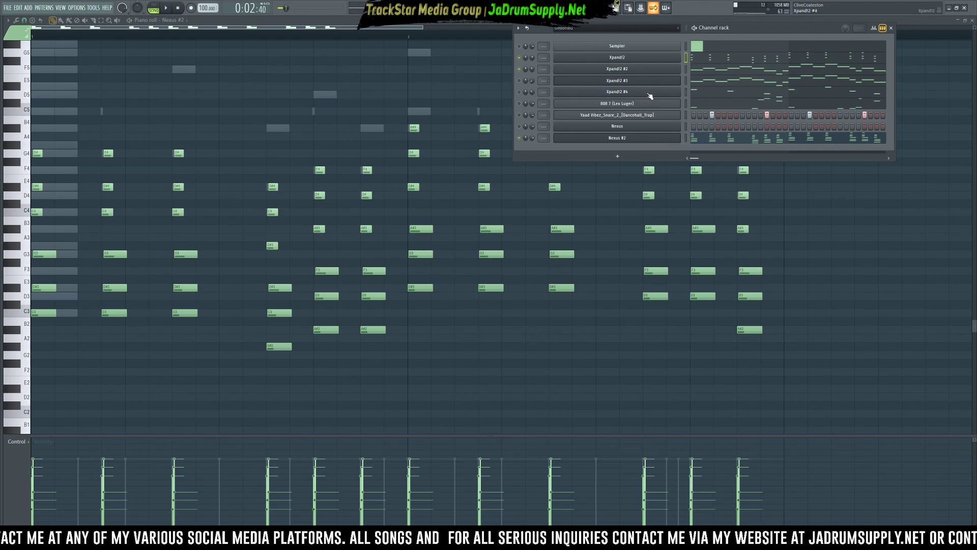
# Paste the copied chords into the Nexus channel and load preset 1 from the first 2Crazy Beatz category
pyautogui.hotkey('ctrl', 'v')
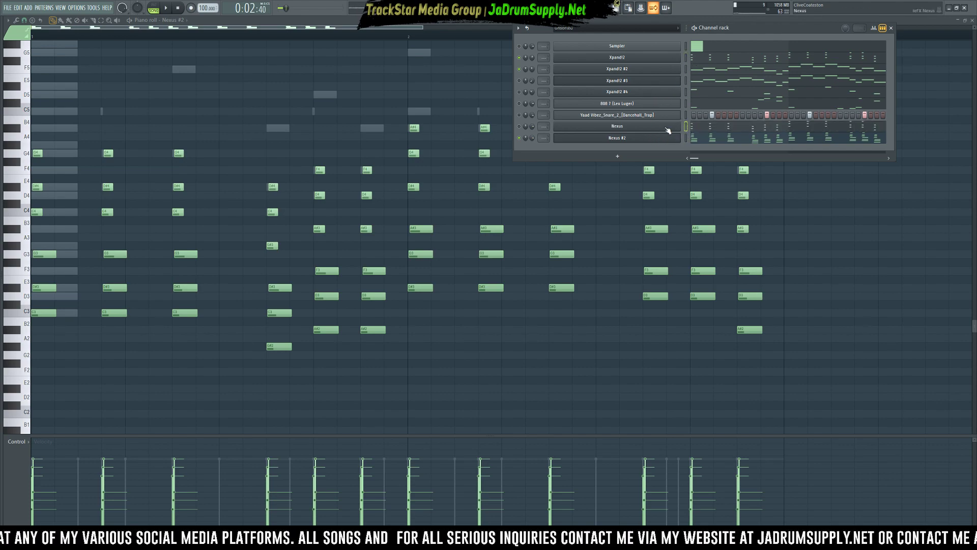
pyautogui.click(584, 128)
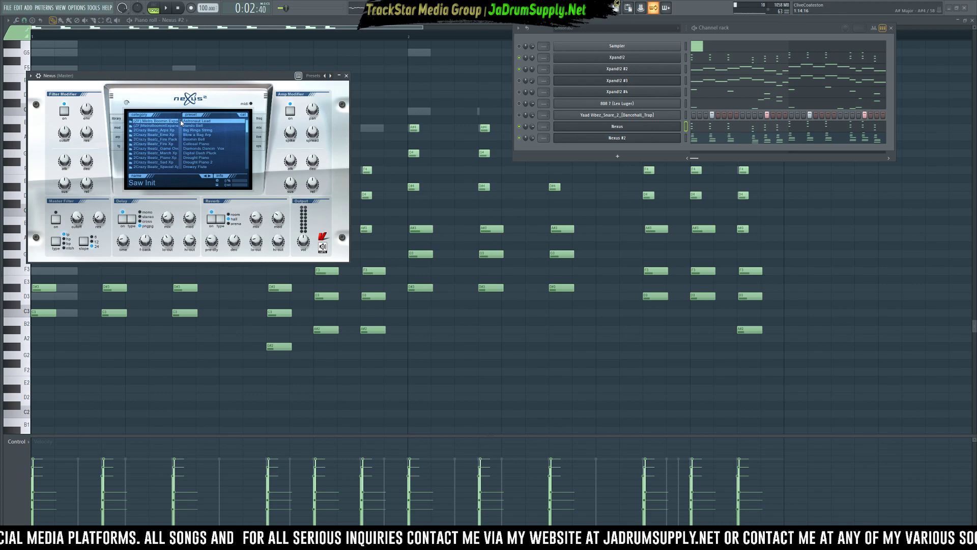
pyautogui.click(164, 130)
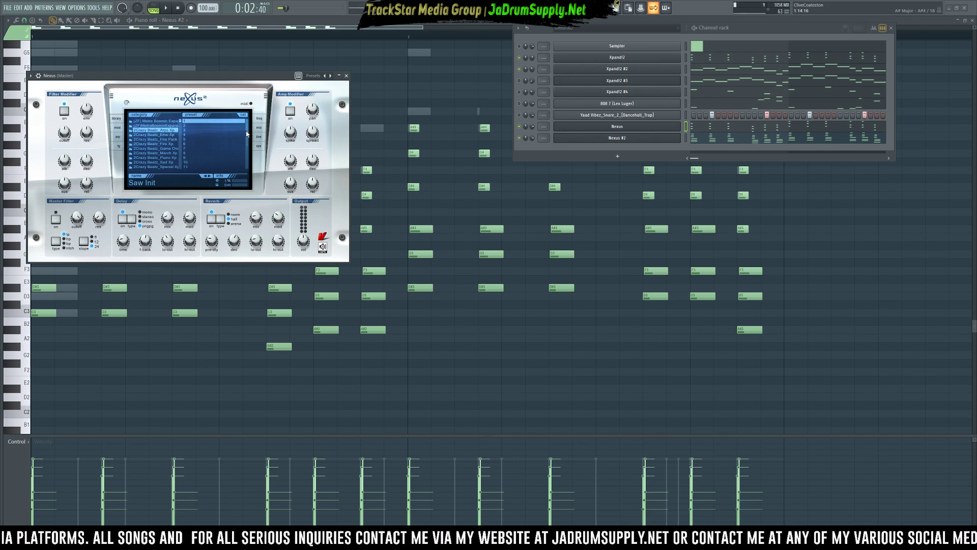
pyautogui.click(195, 122)
pyautogui.moveTo(268, 79); pyautogui.dragTo(579, 180)
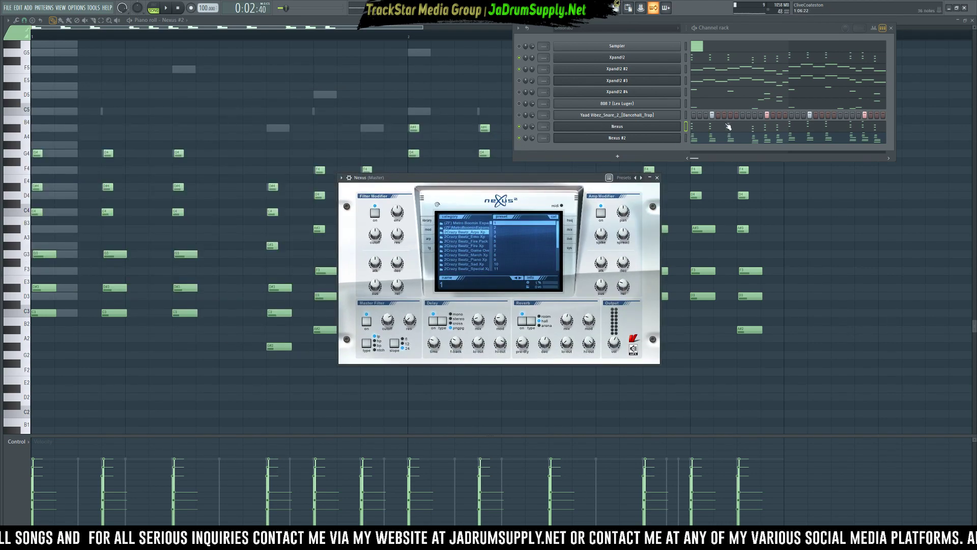
# Delete the repeated chord hits in the Nexus piano roll, keeping only the first hit of each chord and the final chord
pyautogui.click(729, 125)
pyautogui.moveTo(101, 209); pyautogui.dragTo(211, 326)
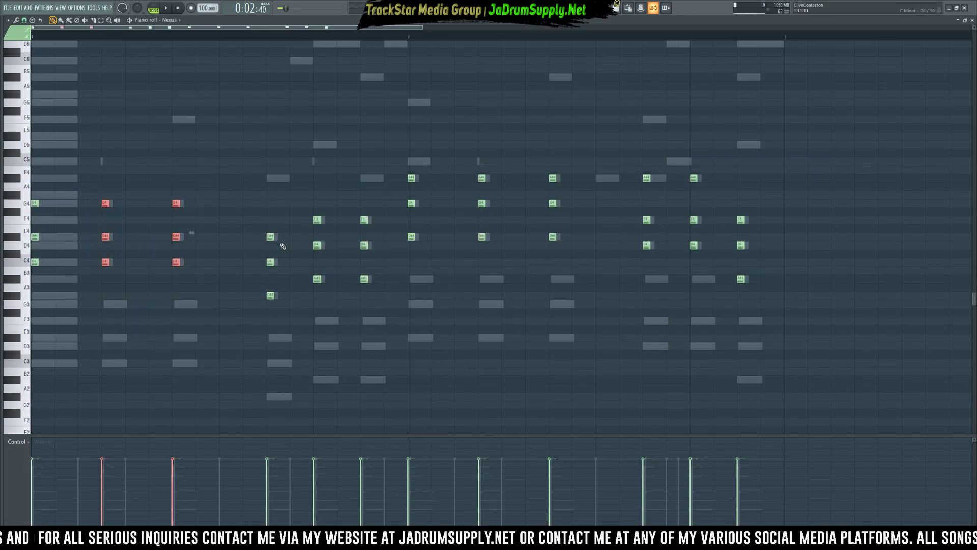
pyautogui.moveTo(363, 203); pyautogui.dragTo(394, 283)
pyautogui.moveTo(476, 141); pyautogui.dragTo(574, 308)
pyautogui.moveTo(684, 174); pyautogui.dragTo(731, 309)
pyautogui.press('Delete')
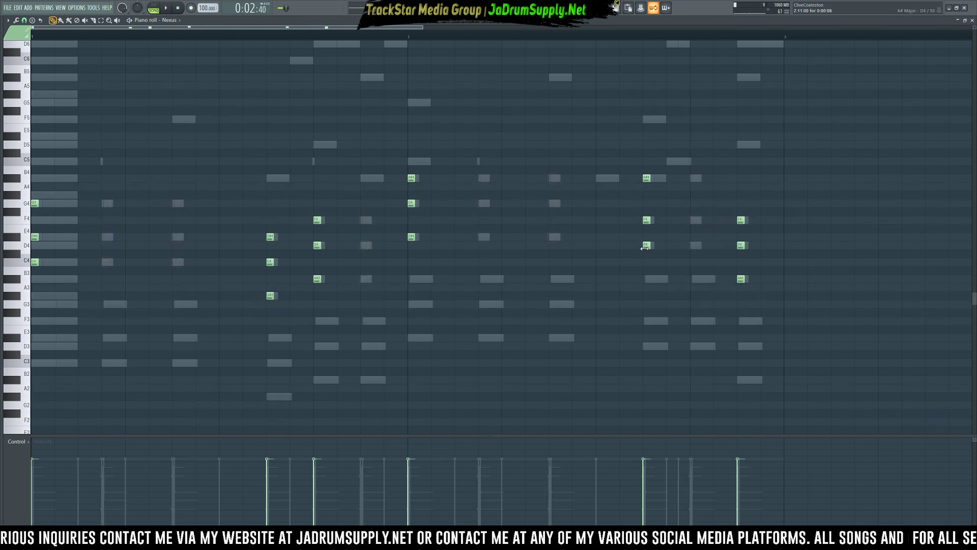
# Apply legato to the Nexus chords, set the snap to Line, extend the final chord to the end of bar 2 and play
pyautogui.hotkey('ctrl', 'l')
pyautogui.press('Return')
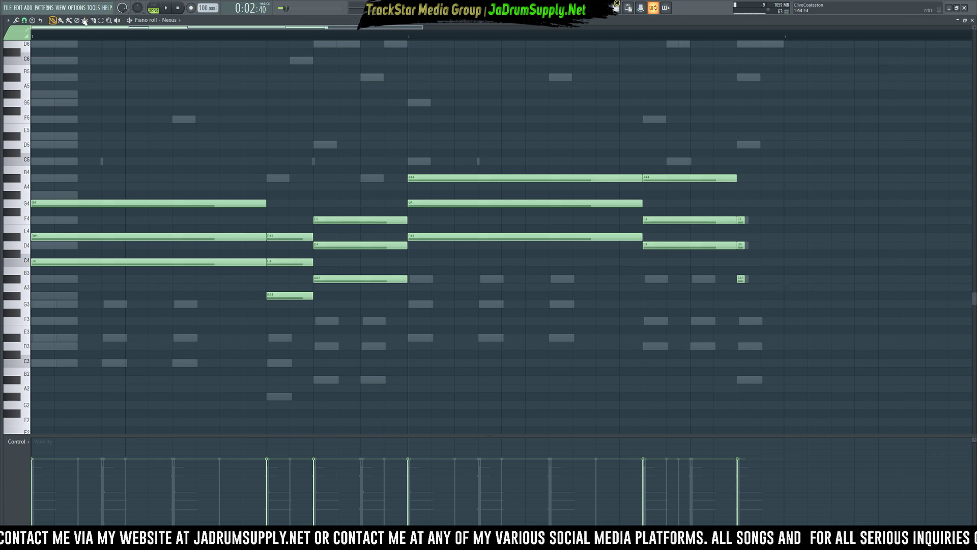
pyautogui.click(24, 20)
pyautogui.click(32, 39)
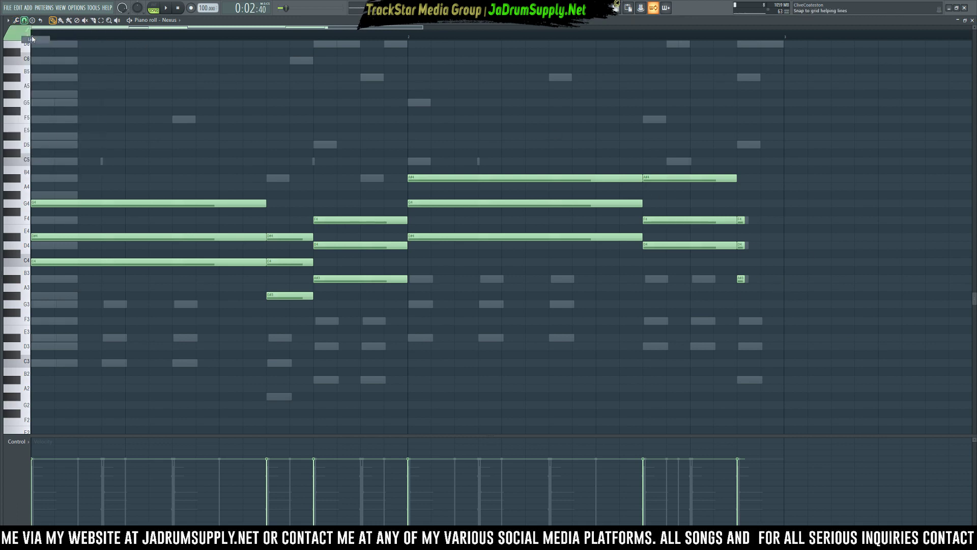
pyautogui.keyDown('ctrl'); pyautogui.moveTo(764, 287); pyautogui.dragTo(786, 217); pyautogui.keyUp('ctrl')
pyautogui.rightClick(762, 126)
pyautogui.press('space')
pyautogui.press('space')
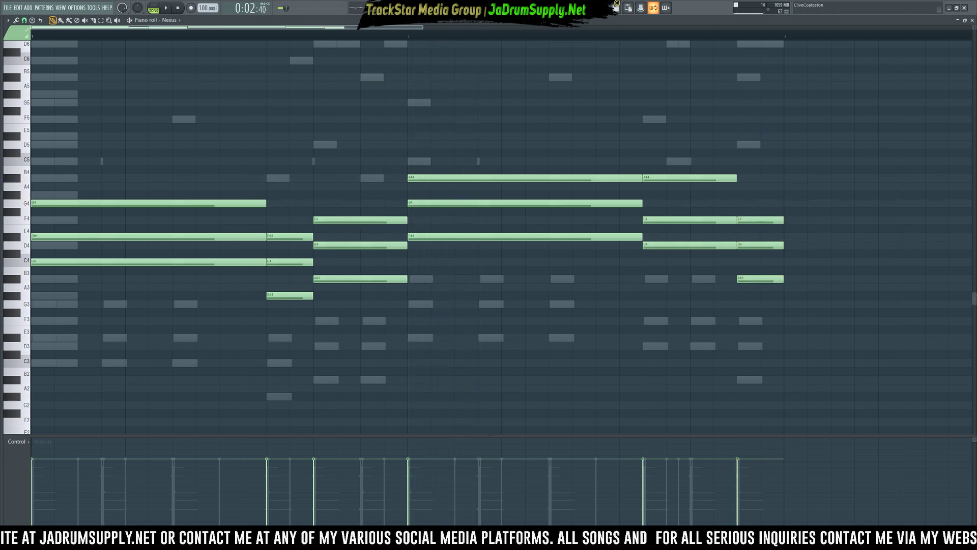
# Play the pattern with only the Nexus channel active and audition presets 2 through 8 of the selected 2Crazy Beatz category
pyautogui.click(514, 8)
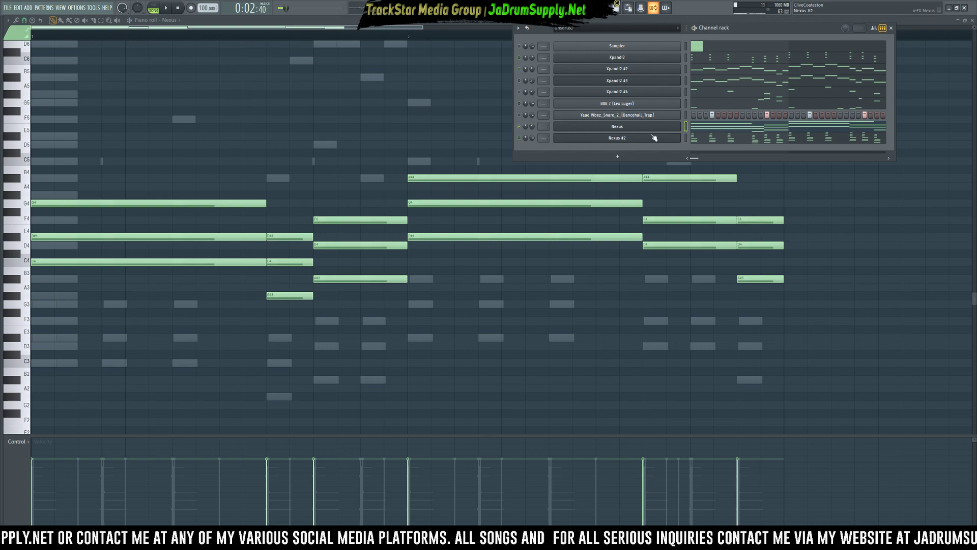
pyautogui.press('space')
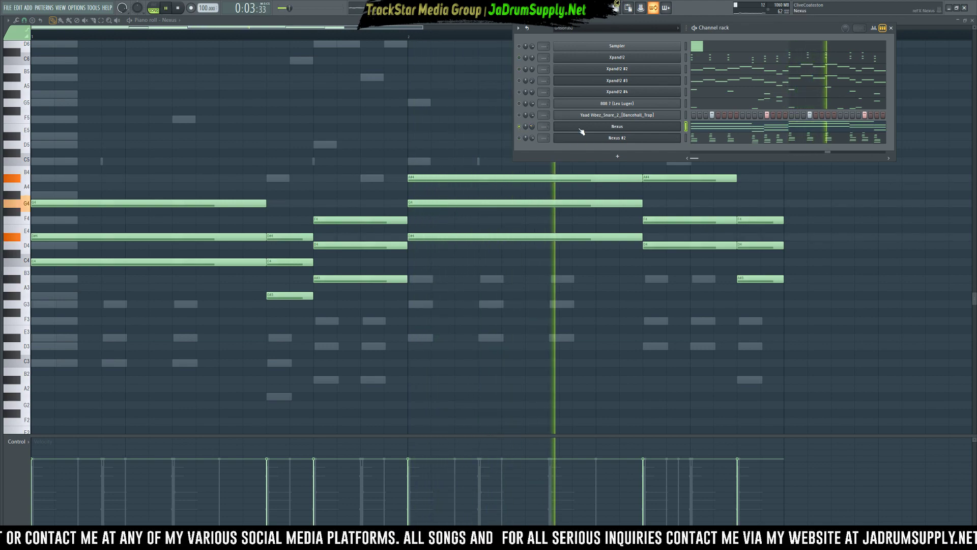
pyautogui.click(601, 127)
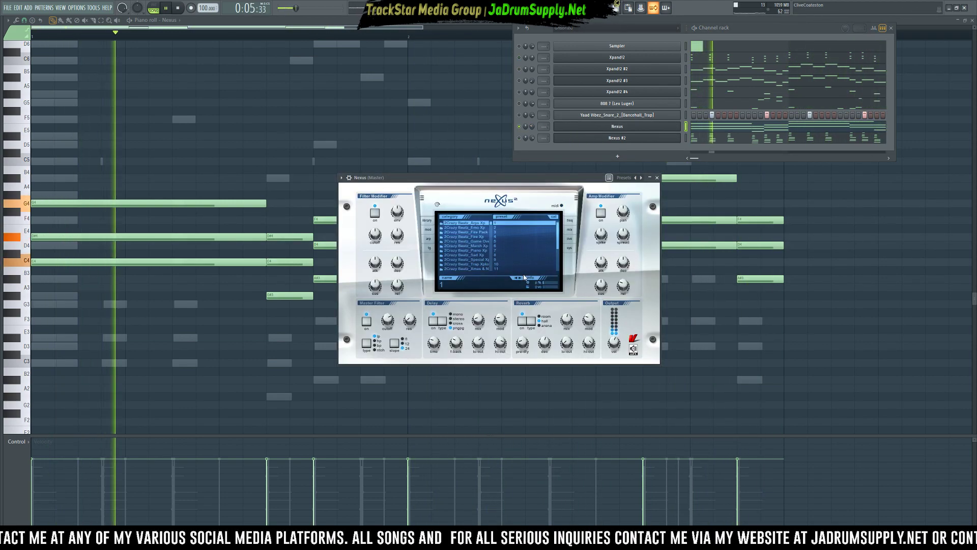
pyautogui.click(504, 227)
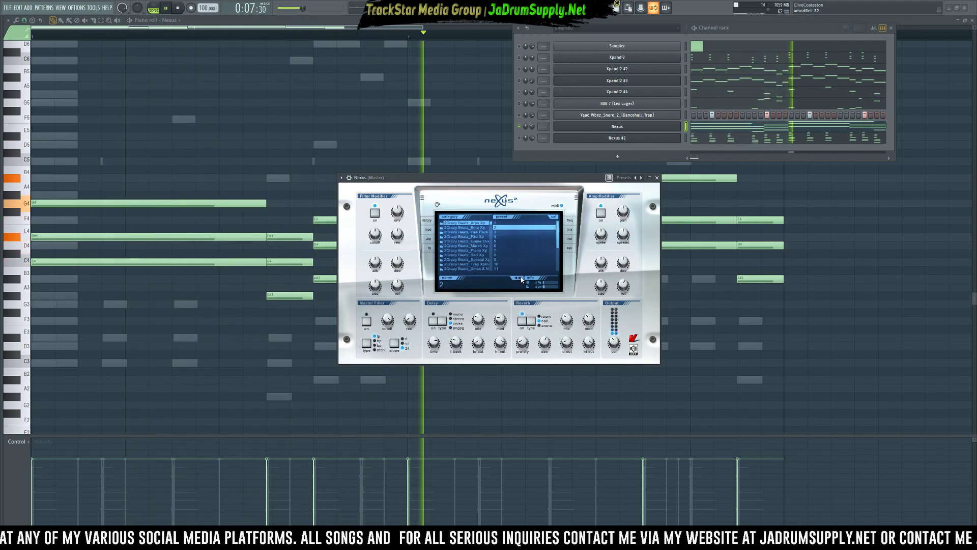
pyautogui.click(519, 278)
pyautogui.click(520, 277)
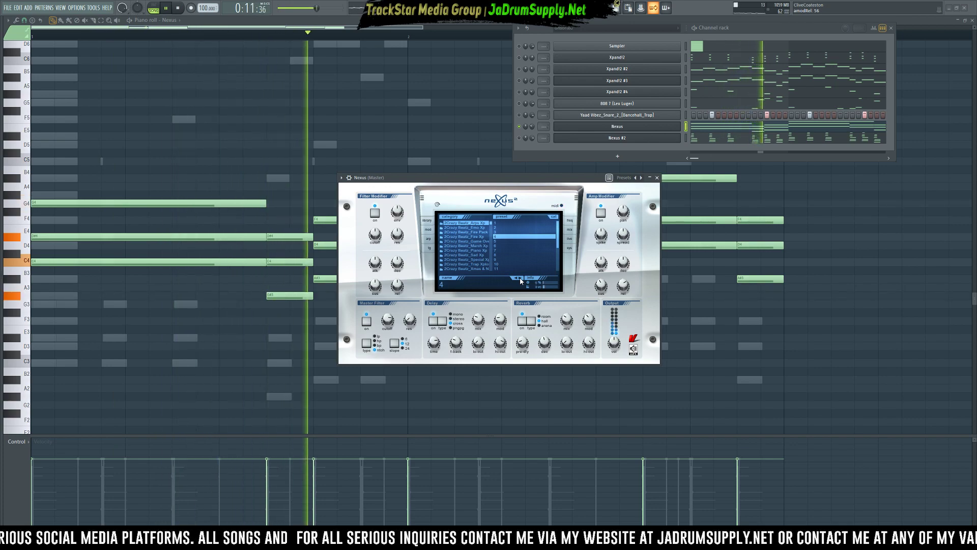
pyautogui.click(519, 278)
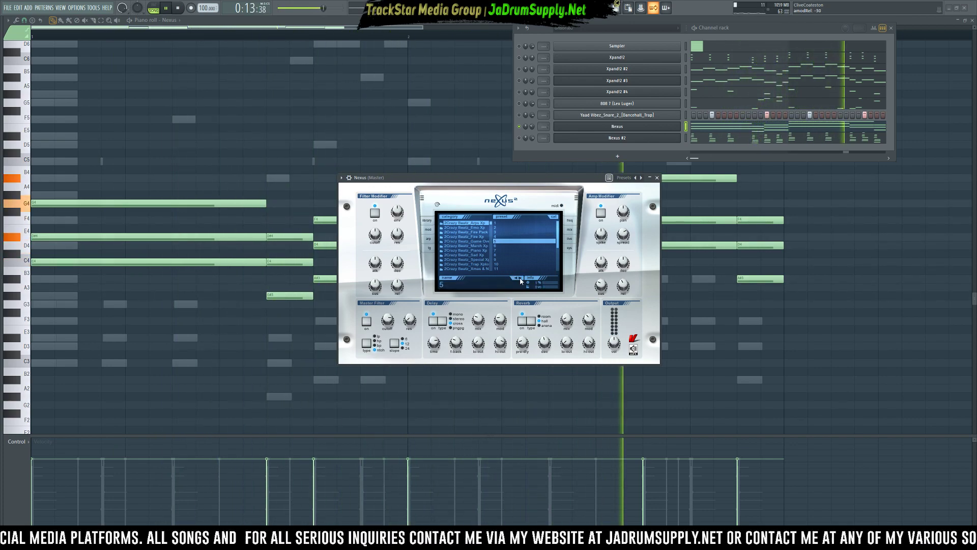
pyautogui.click(520, 278)
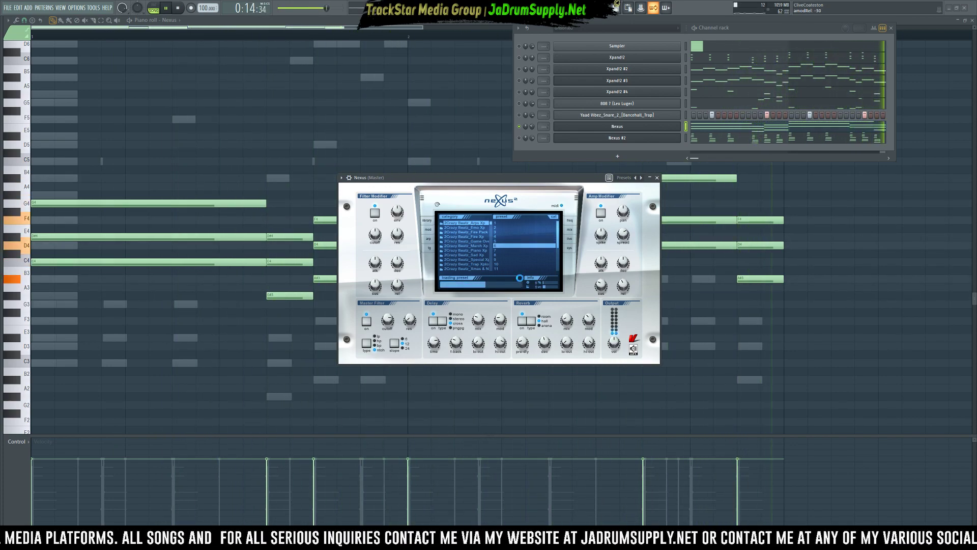
pyautogui.click(520, 278)
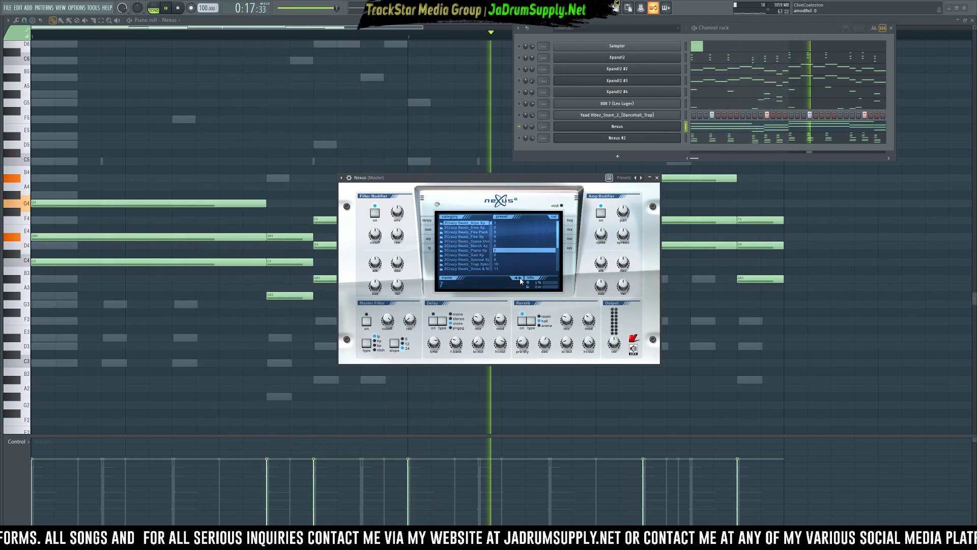
pyautogui.click(520, 278)
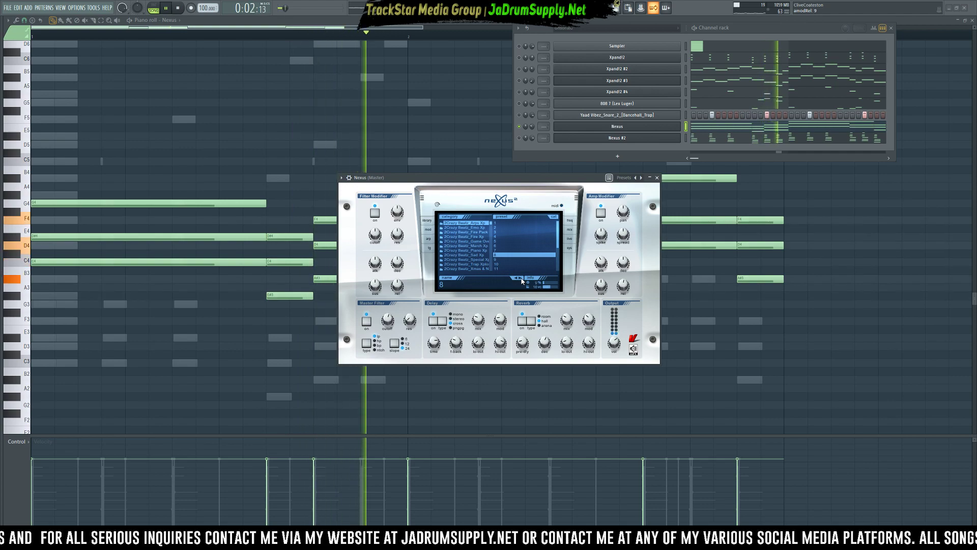
pyautogui.click(516, 278)
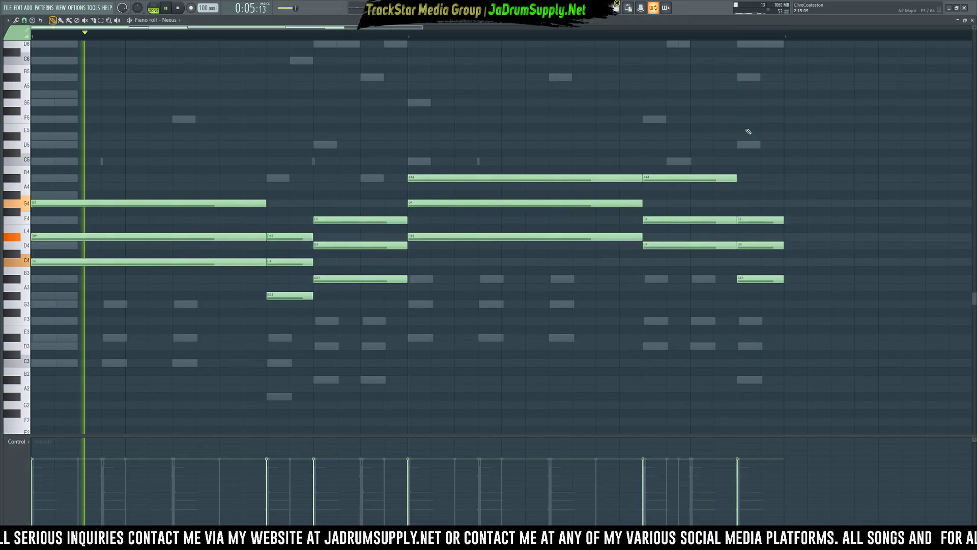
# Transpose the Nexus chords up one octave, play them alone, enable all channels and play the full pattern
pyautogui.hotkey('ctrl', 'Up')
pyautogui.press('space')
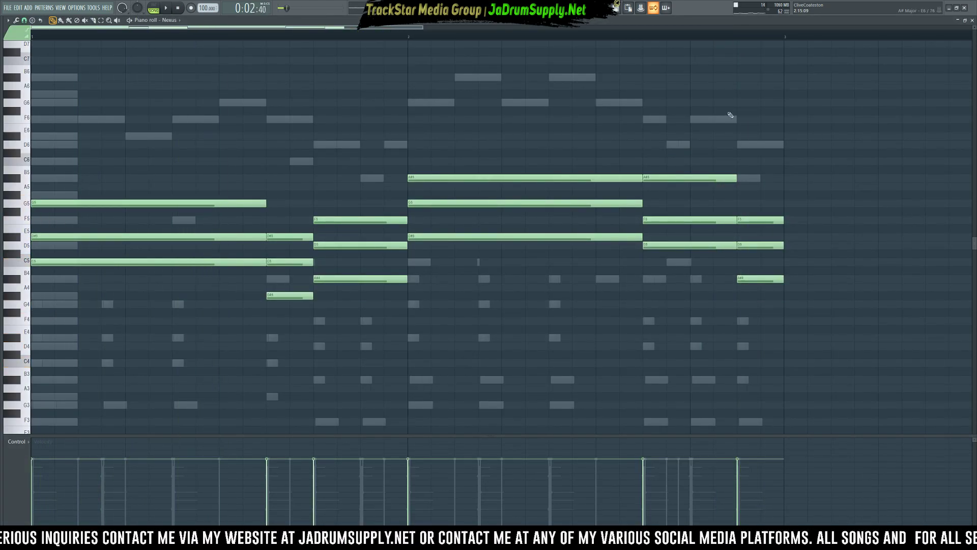
pyautogui.press('F6')
pyautogui.press('space')
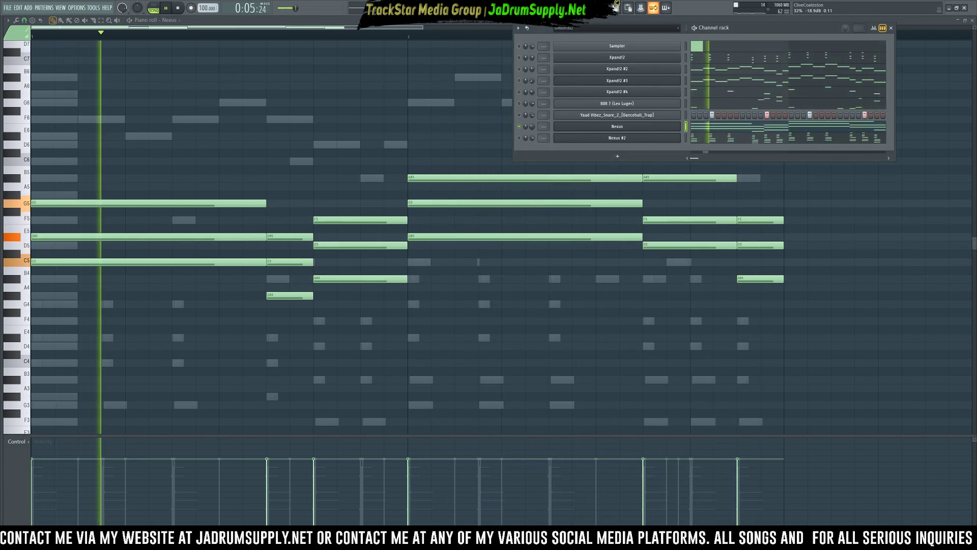
pyautogui.press('space')
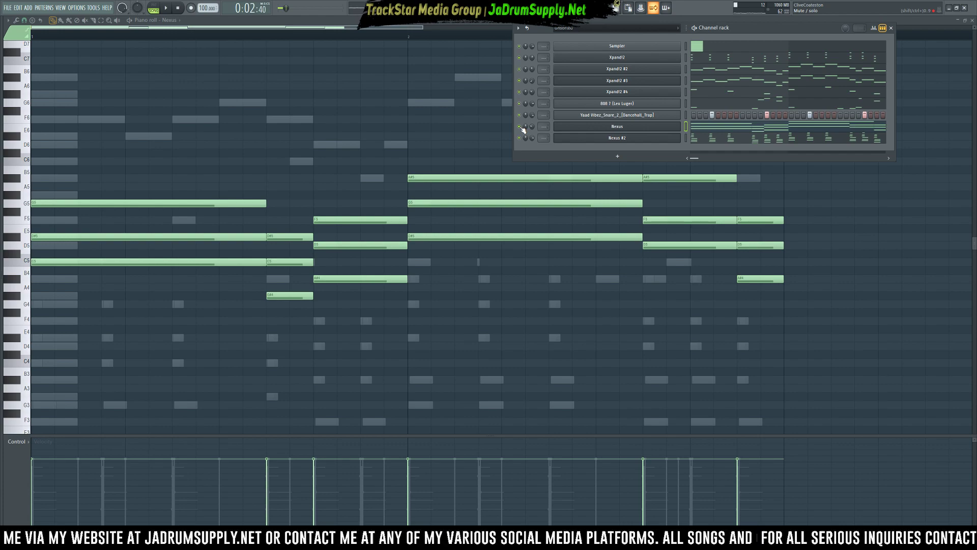
pyautogui.press('space')
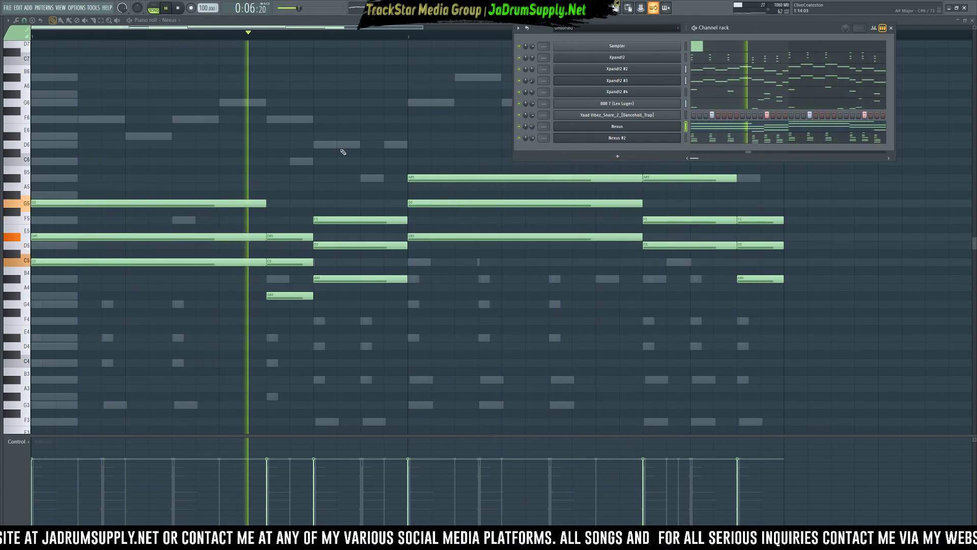
# Collapse the browser's folder structure, stop playback and load Kick_7_[Dirty] from the Yaad Vibez drumkit's Kick's folder into a new channel
pyautogui.moveTo(14, 44)
pyautogui.click(5, 21)
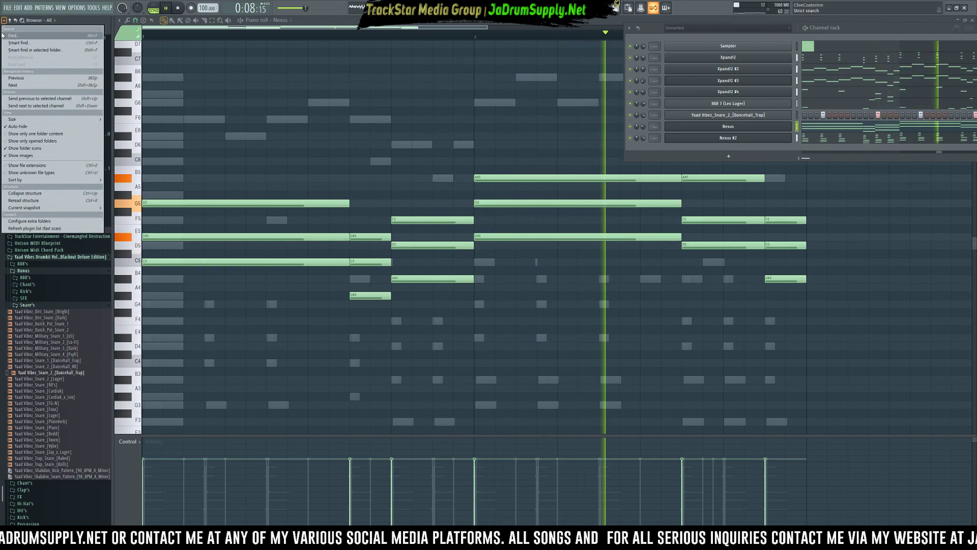
pyautogui.click(25, 193)
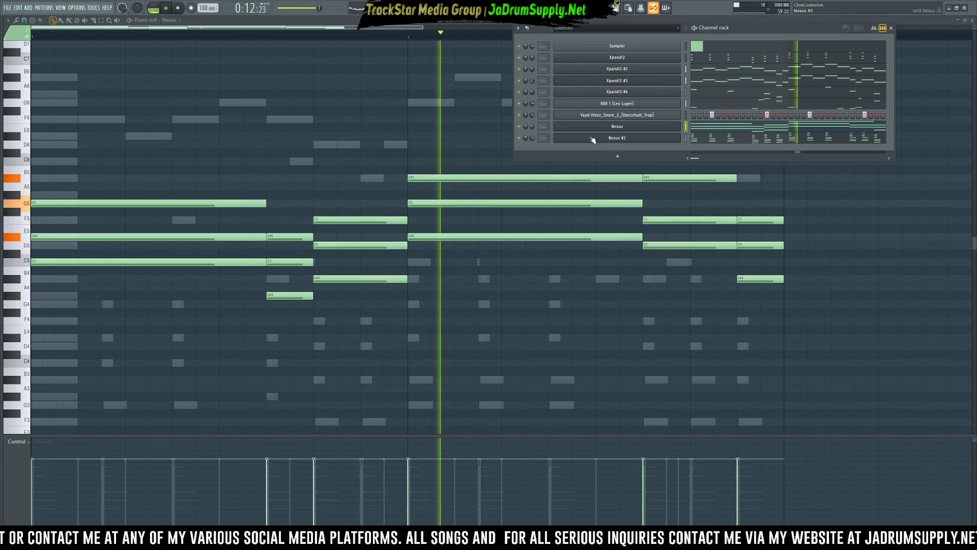
pyautogui.moveTo(1, 321)
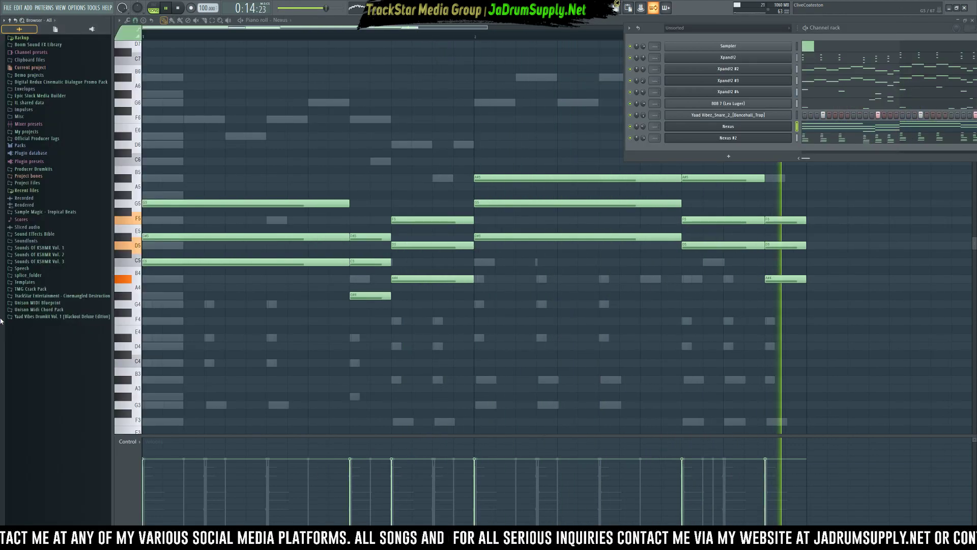
pyautogui.click(41, 316)
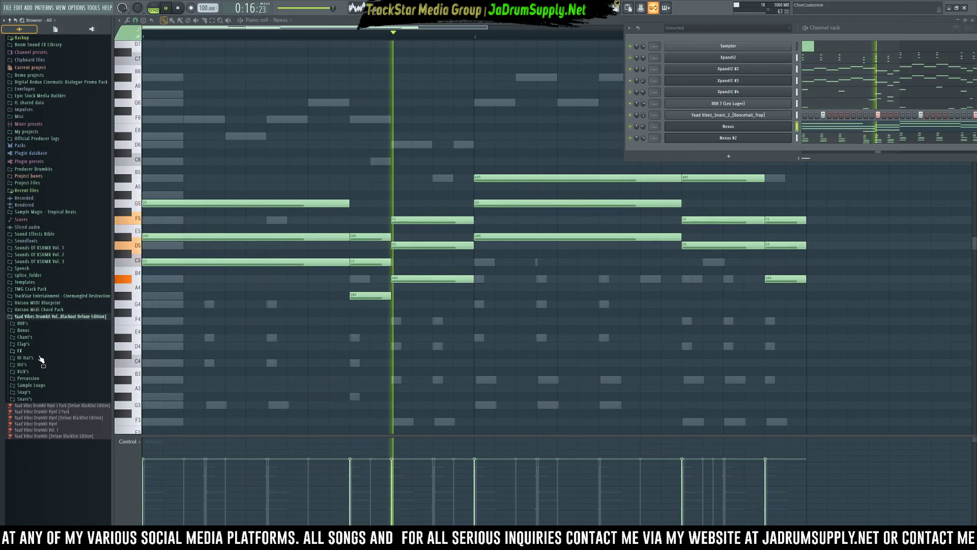
pyautogui.click(48, 371)
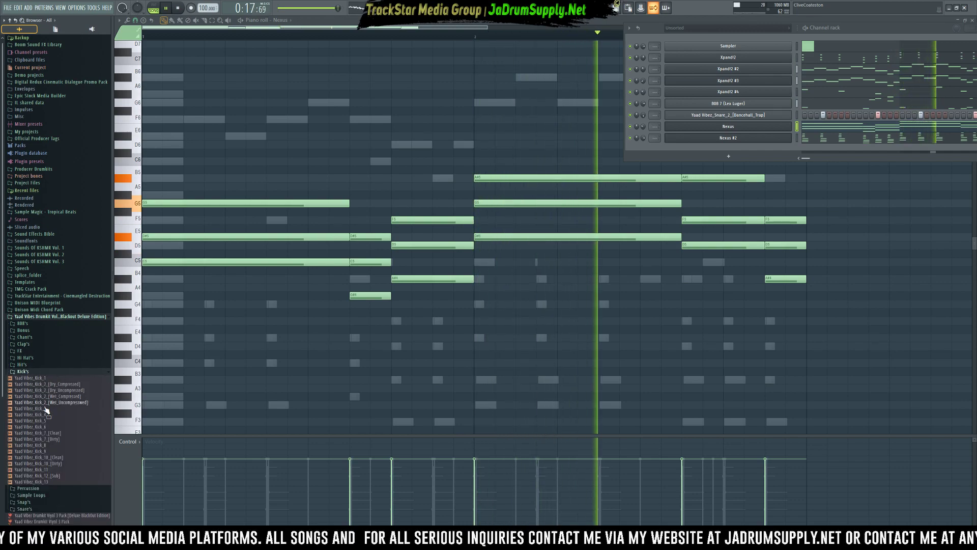
pyautogui.press('space')
pyautogui.rightClick(54, 438)
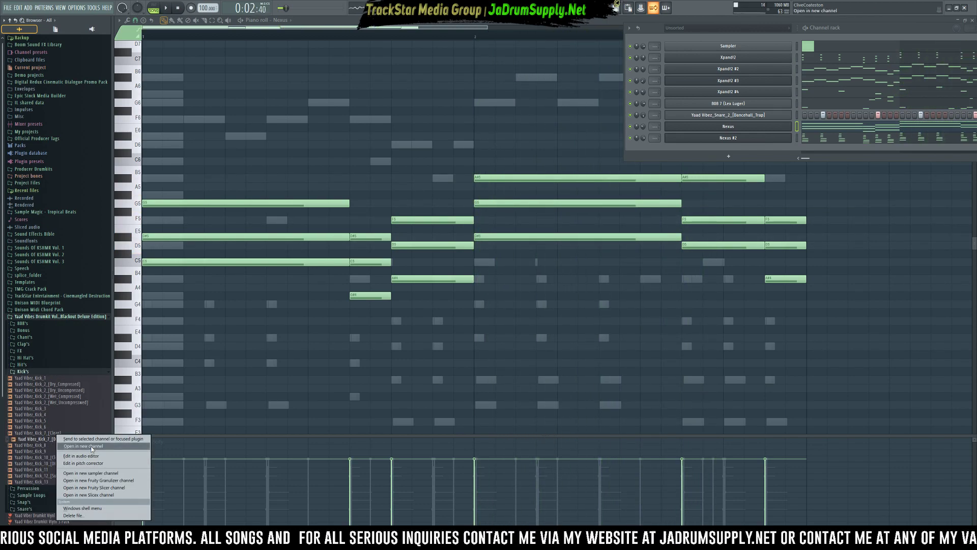
pyautogui.click(83, 446)
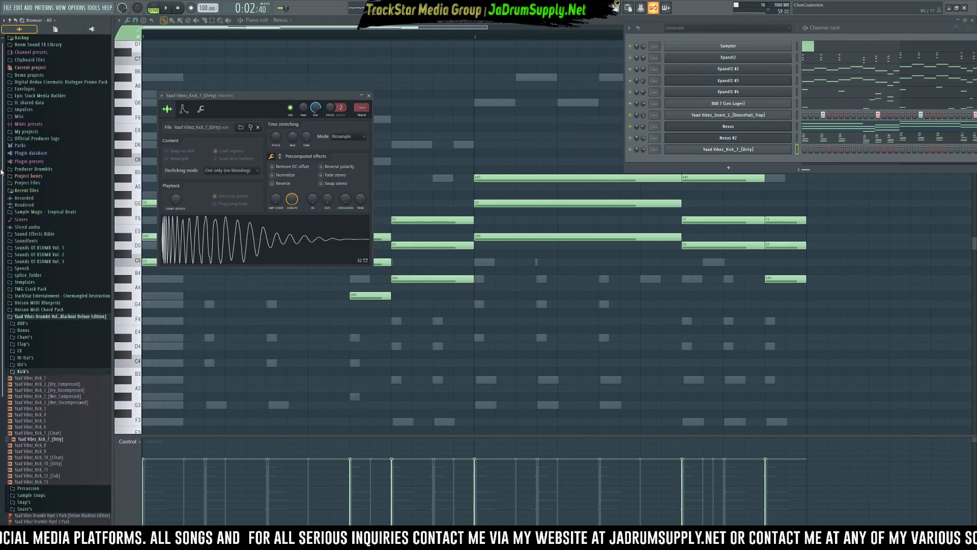
# Load Clap_4_[Mono] from the drumkit's Clap's folder into a new channel
pyautogui.click(36, 317)
pyautogui.click(36, 316)
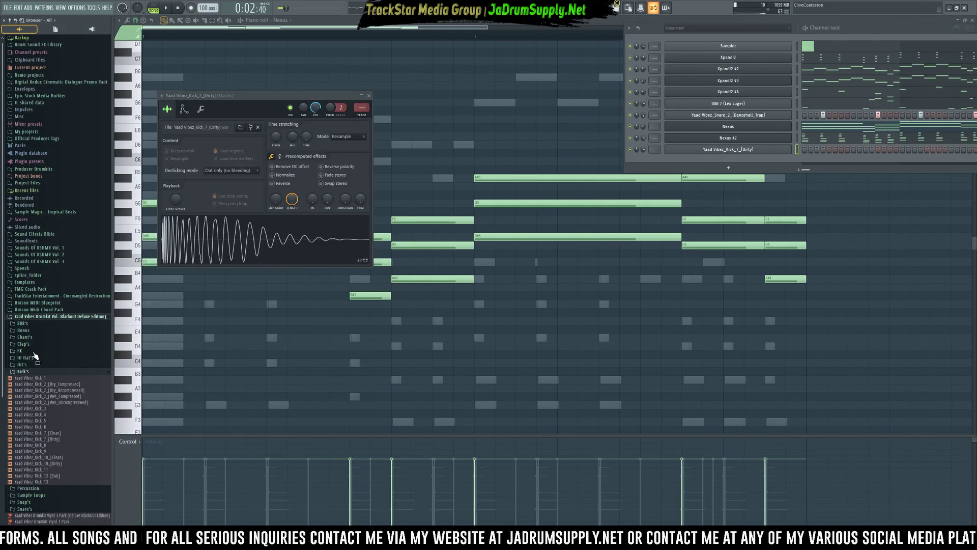
pyautogui.click(24, 344)
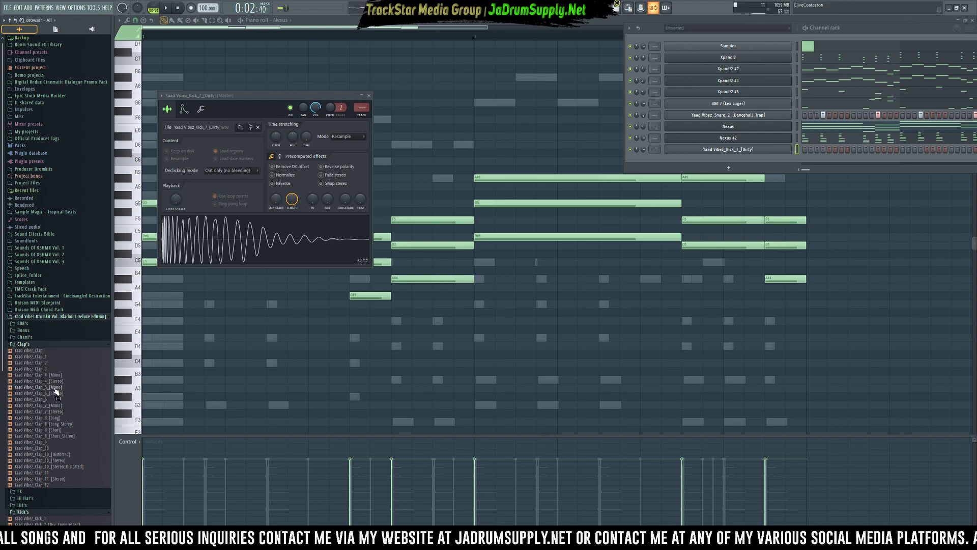
pyautogui.click(51, 375)
pyautogui.rightClick(59, 375)
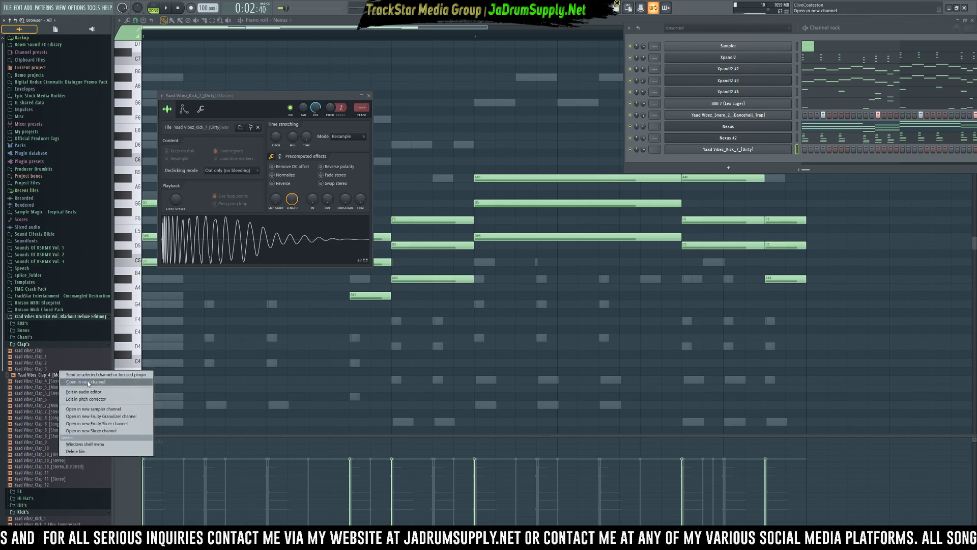
pyautogui.click(86, 381)
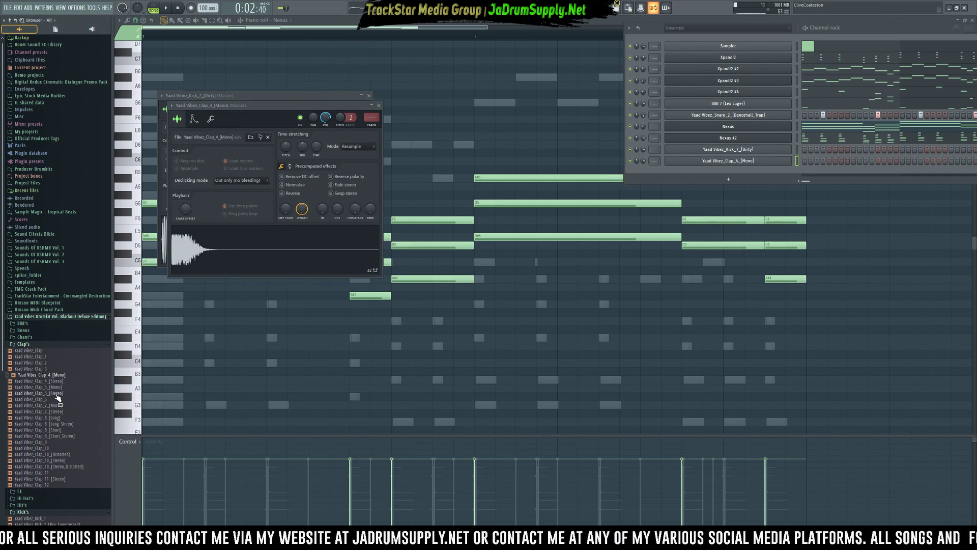
# Audition further clap samples from the drumkit, including Clap_11 and Clap_3, and close the Clap's folder
pyautogui.click(58, 405)
pyautogui.click(59, 430)
pyautogui.click(56, 473)
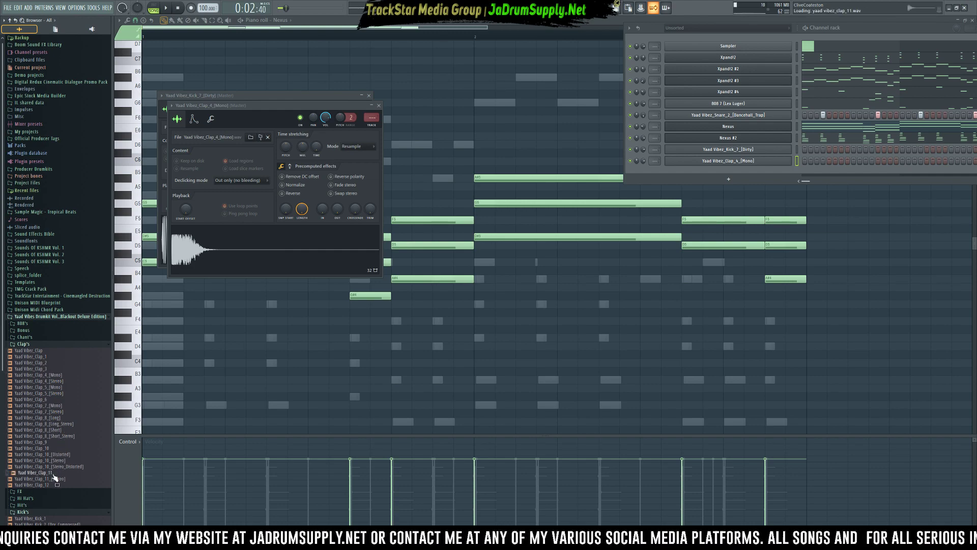
pyautogui.click(50, 485)
pyautogui.click(40, 350)
pyautogui.click(44, 369)
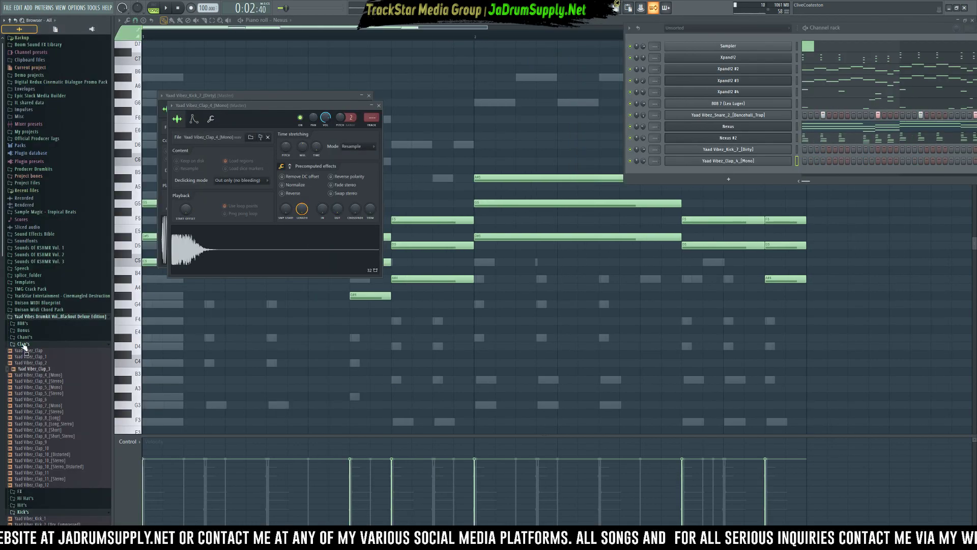
pyautogui.click(24, 345)
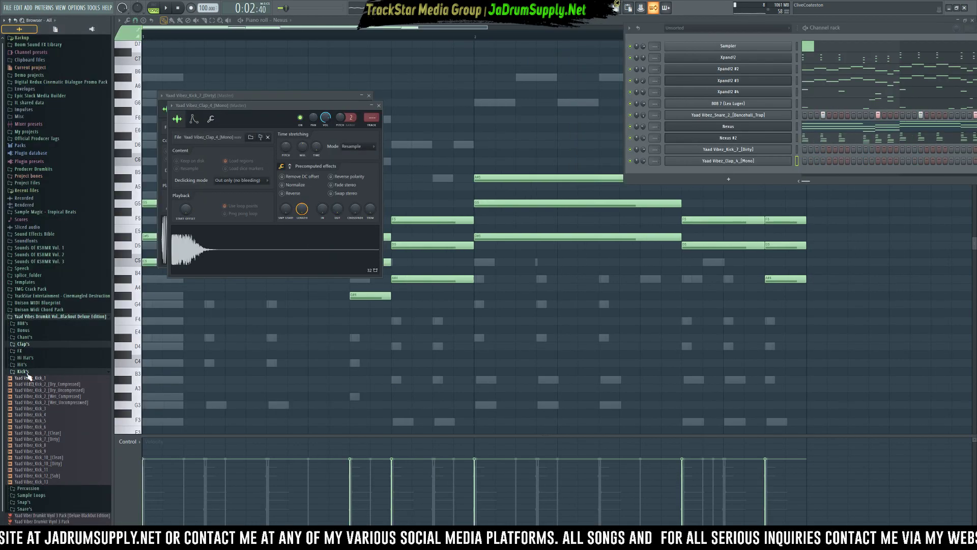
# Audition the closed samples in the Hi Hat's folder and load Closed_Hi_Hat_16 into a new channel
pyautogui.click(26, 358)
pyautogui.click(25, 365)
pyautogui.click(33, 408)
pyautogui.click(46, 420)
pyautogui.click(56, 432)
pyautogui.click(64, 445)
pyautogui.click(64, 451)
pyautogui.click(65, 463)
pyautogui.click(65, 468)
pyautogui.click(63, 475)
pyautogui.click(67, 462)
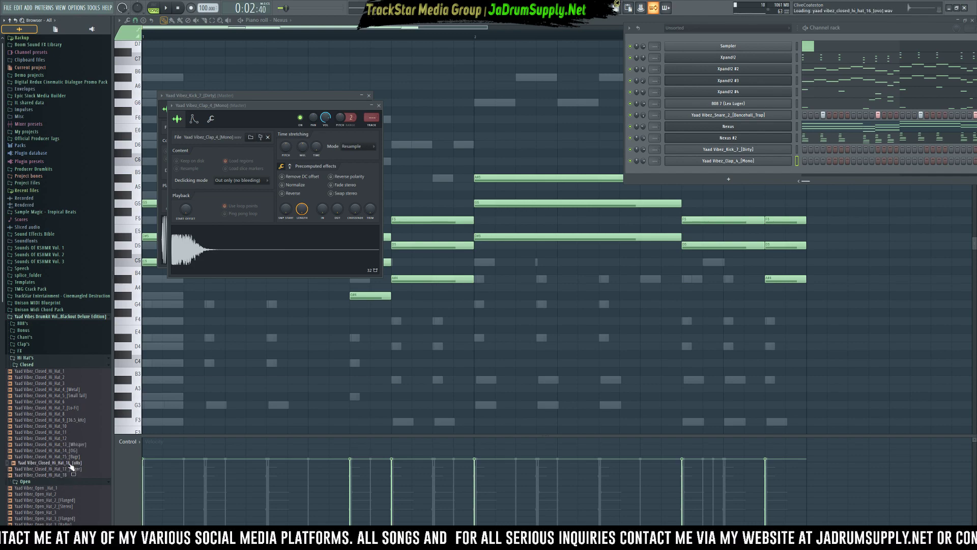
pyautogui.rightClick(72, 462)
pyautogui.click(102, 453)
# Load Open_Hat_2_[Flanged] into a new channel, place a hit on its first step and play the pattern
pyautogui.scroll(-3, 59, 442)
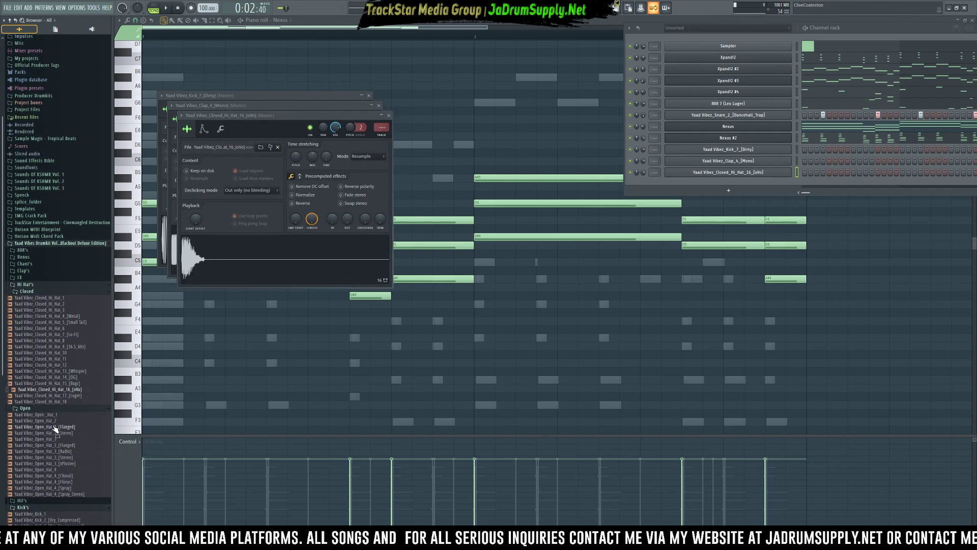
pyautogui.rightClick(61, 427)
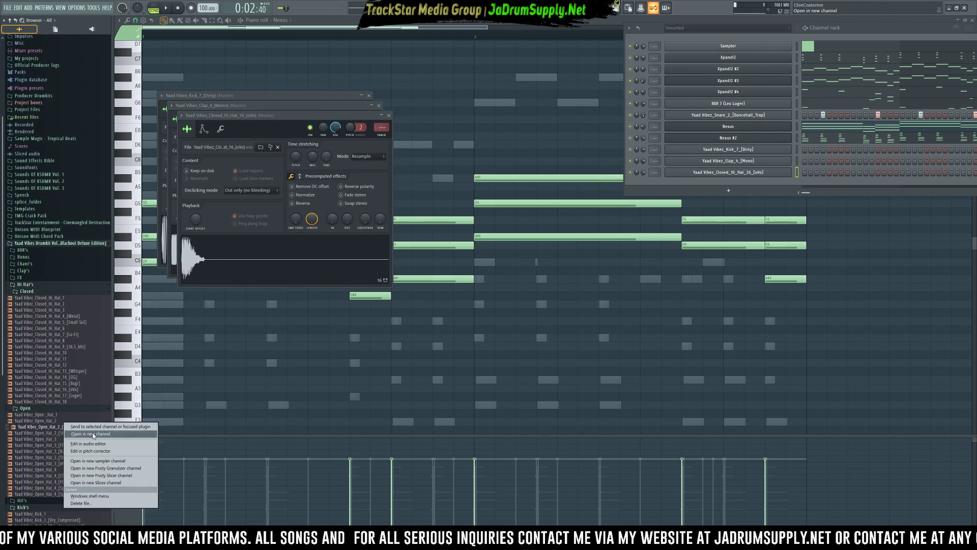
pyautogui.click(94, 434)
pyautogui.click(693, 184)
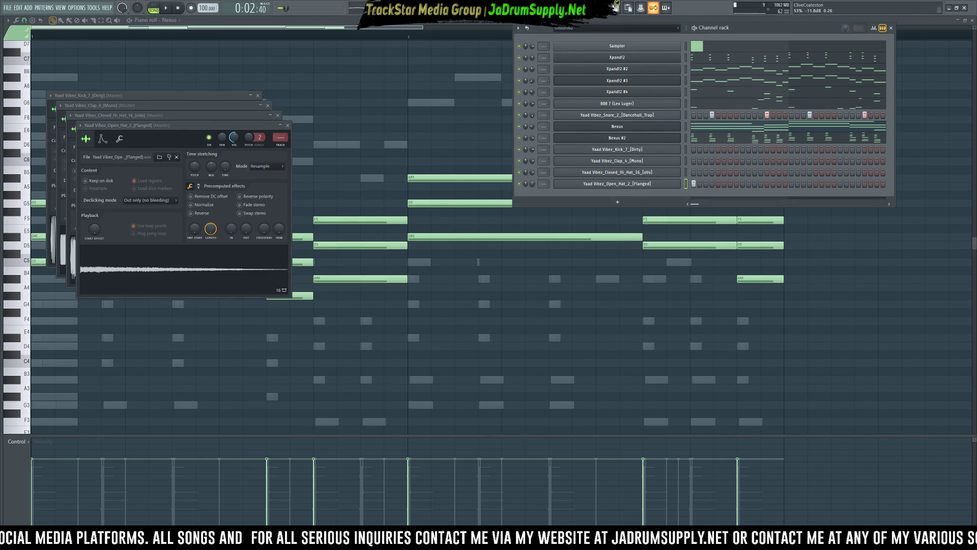
pyautogui.press('space')
pyautogui.press('space')
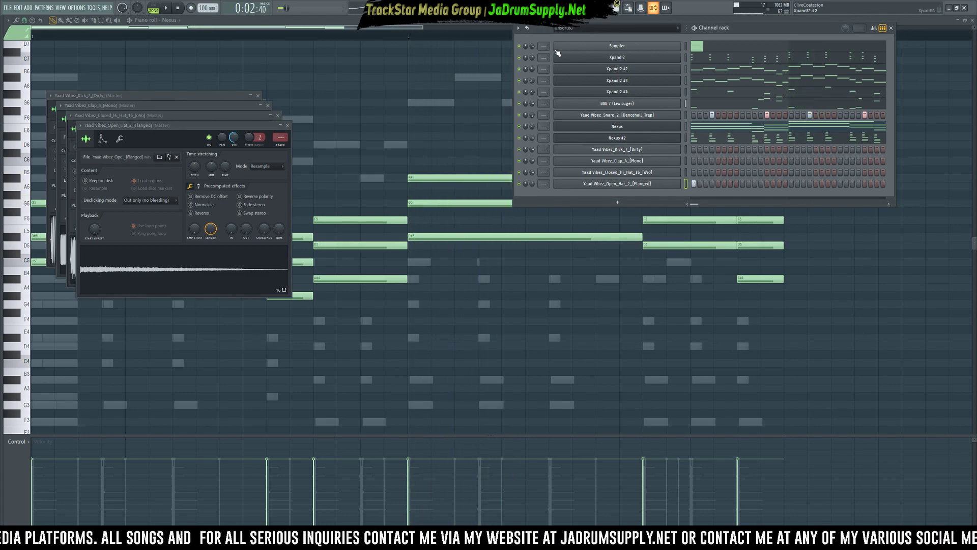
pyautogui.press('space')
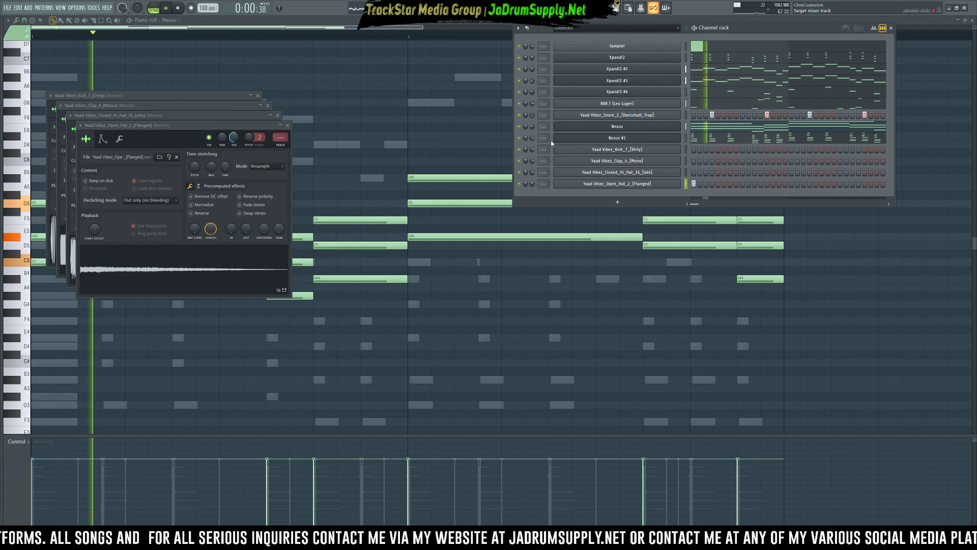
# Fill every 2 steps of the closed hi-hat channel and restart the pattern's playback
pyautogui.rightClick(674, 174)
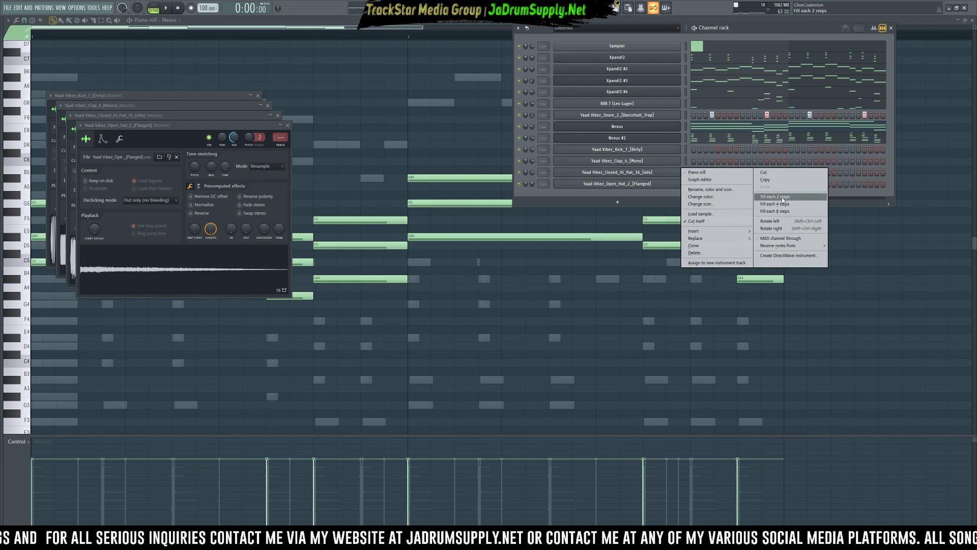
pyautogui.click(781, 197)
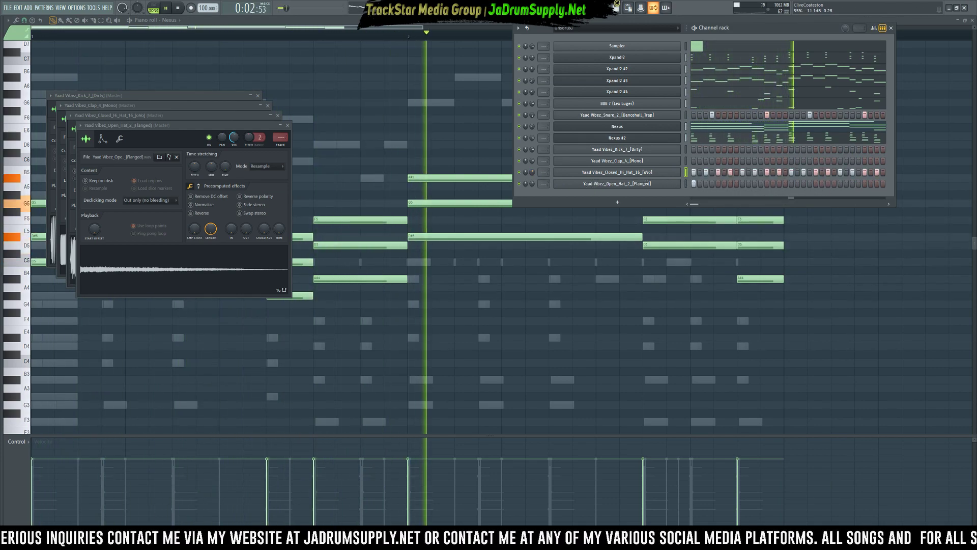
pyautogui.press('space')
pyautogui.press('space')
# Place clap hits on steps 7 and 23 of the Clap_4_[Mono] channel and stop playback
pyautogui.click(730, 160)
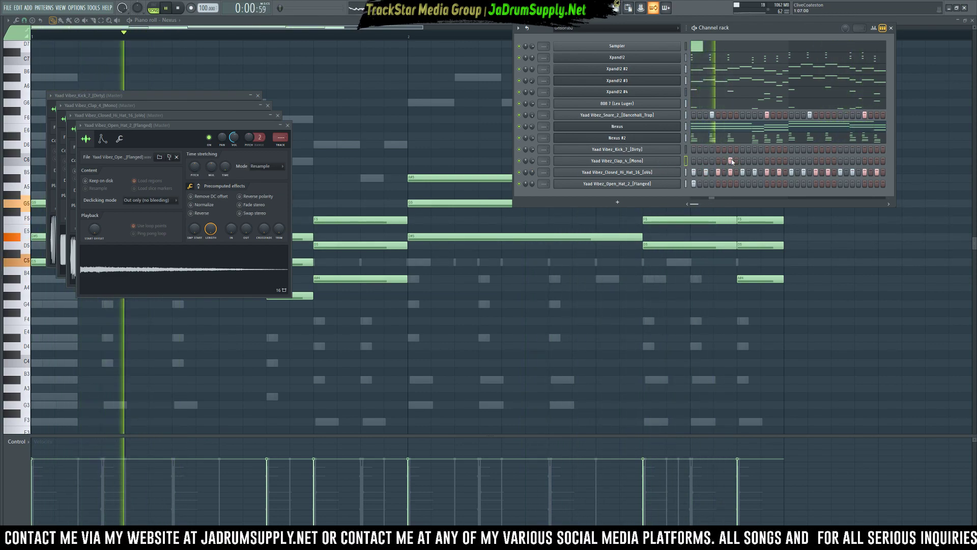
pyautogui.click(834, 161)
pyautogui.press('space')
pyautogui.click(828, 161)
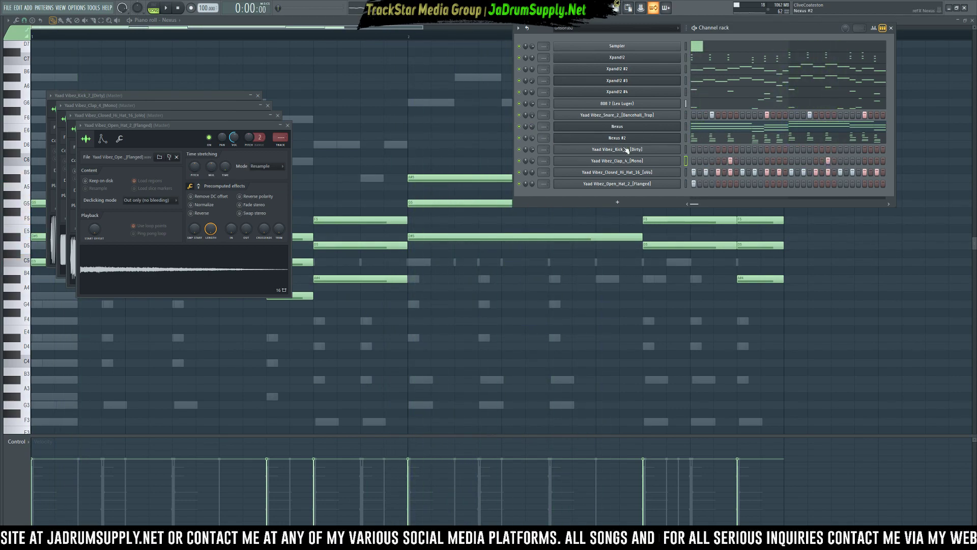
# Open the Kick_7_[Dirty] channel's piano roll, play the pattern and try a C5 note at the start of bar 1
pyautogui.rightClick(680, 149)
pyautogui.click(708, 151)
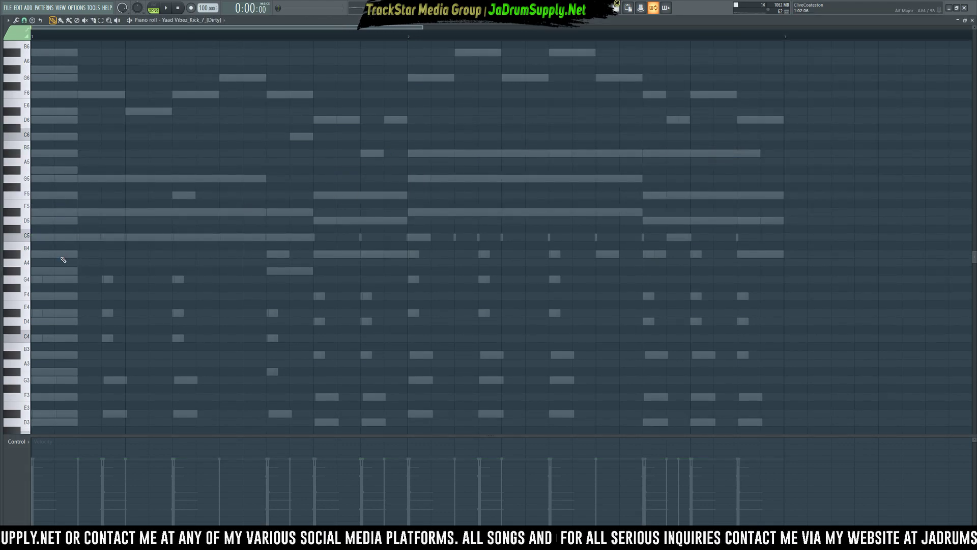
pyautogui.press('space')
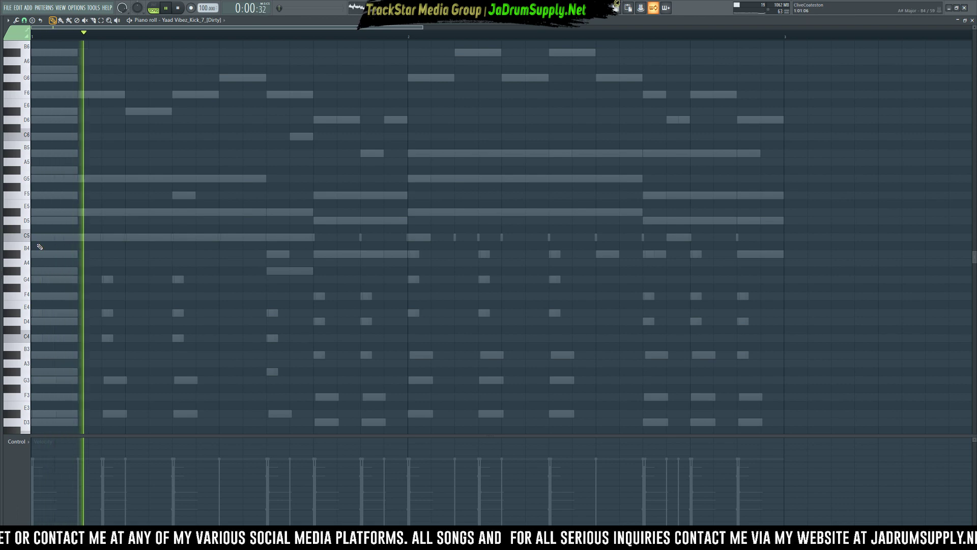
pyautogui.press('space')
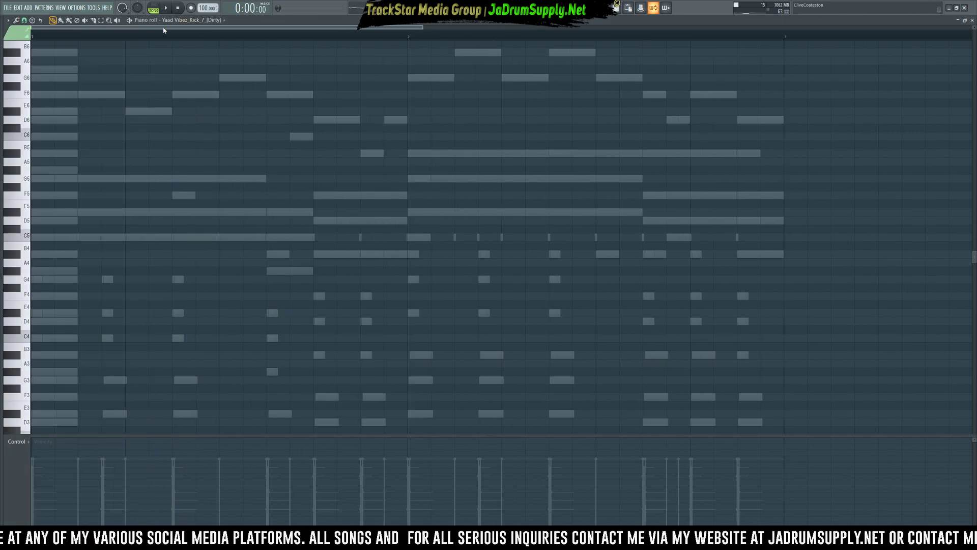
pyautogui.click(66, 236)
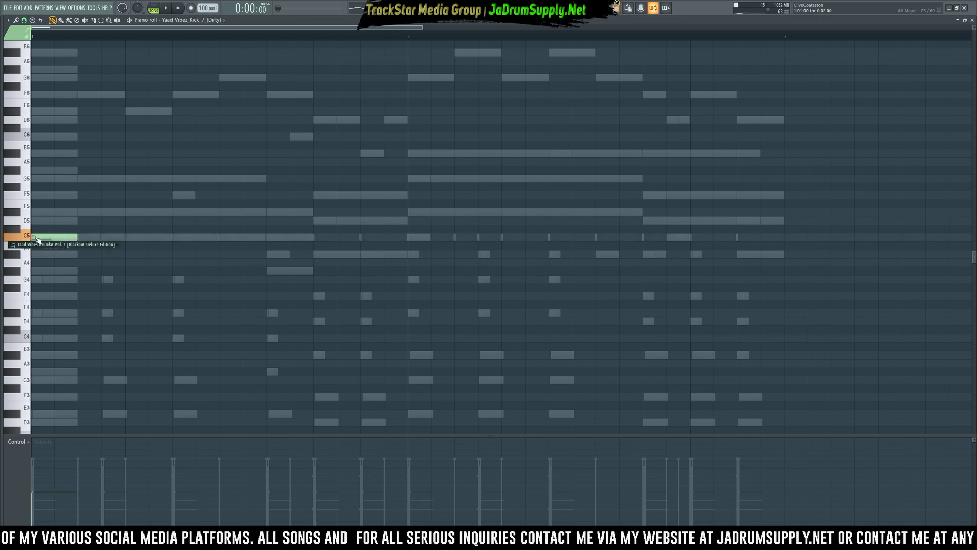
pyautogui.rightClick(68, 236)
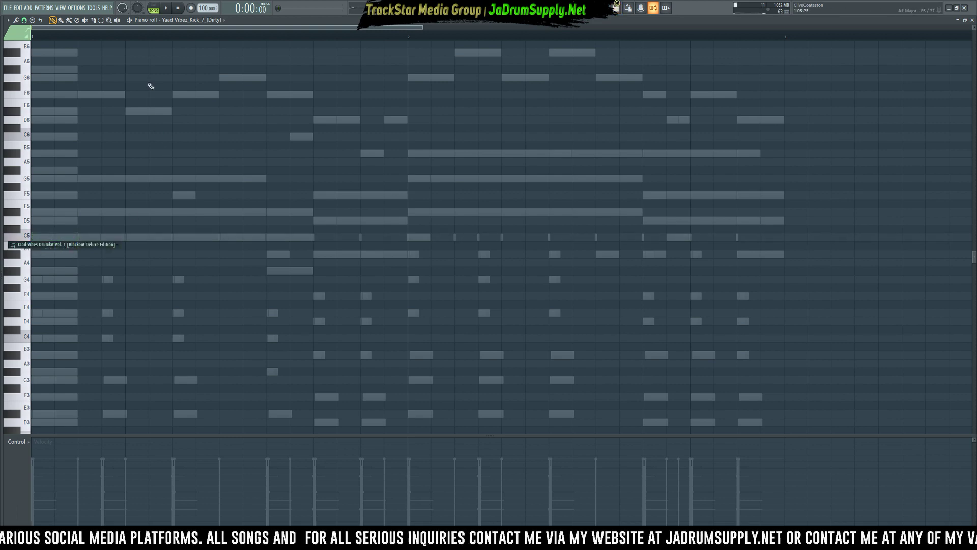
# Arm recording and record live kick hits on C#5 across the two-bar pattern
pyautogui.click(195, 9)
pyautogui.click(487, 323)
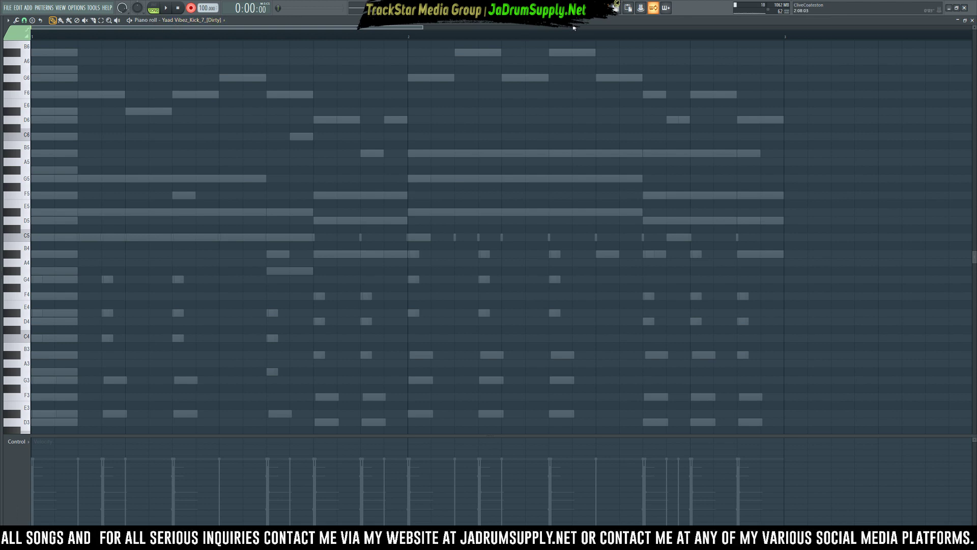
pyautogui.click(653, 8)
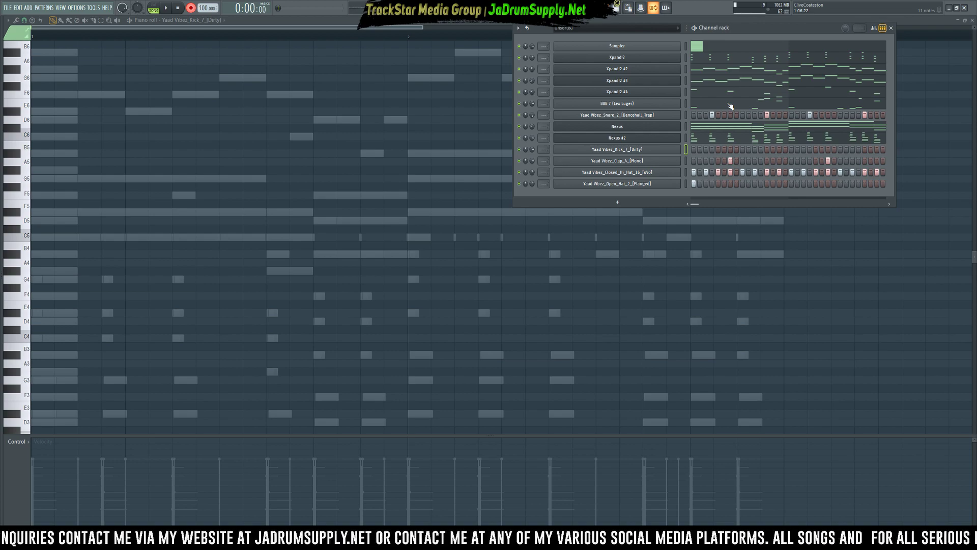
pyautogui.press('space')
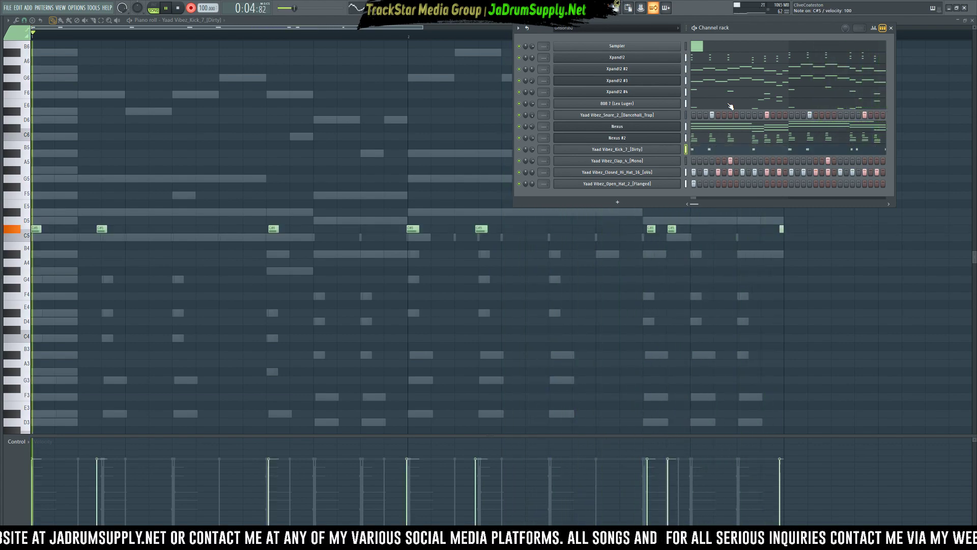
pyautogui.press('space')
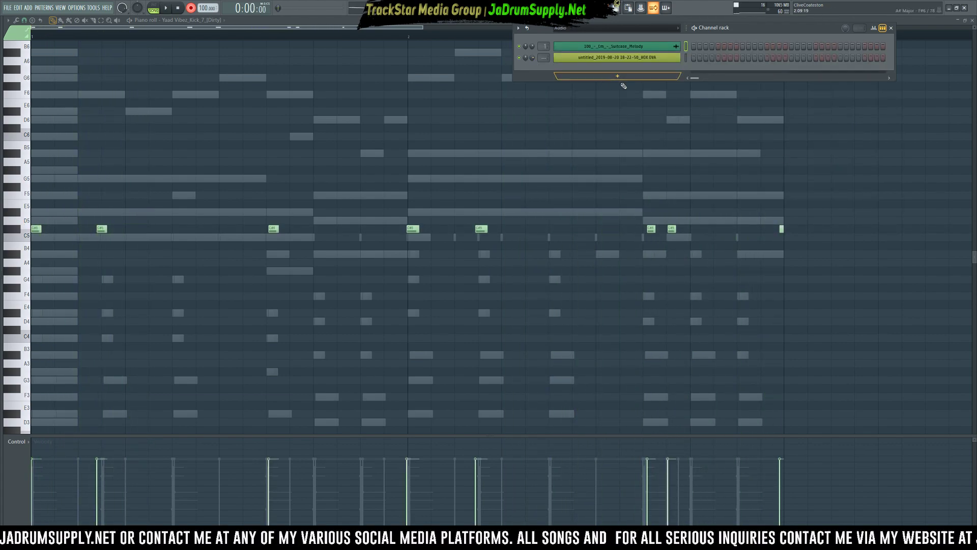
# Delete the untitled audio recording's channel from the Audio channel group
pyautogui.rightClick(594, 57)
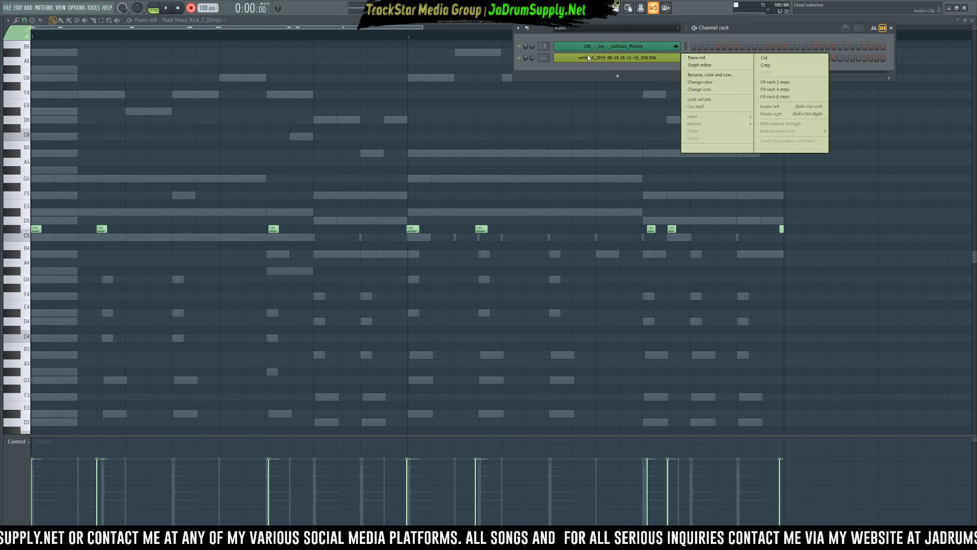
pyautogui.click(689, 138)
pyautogui.press('Return')
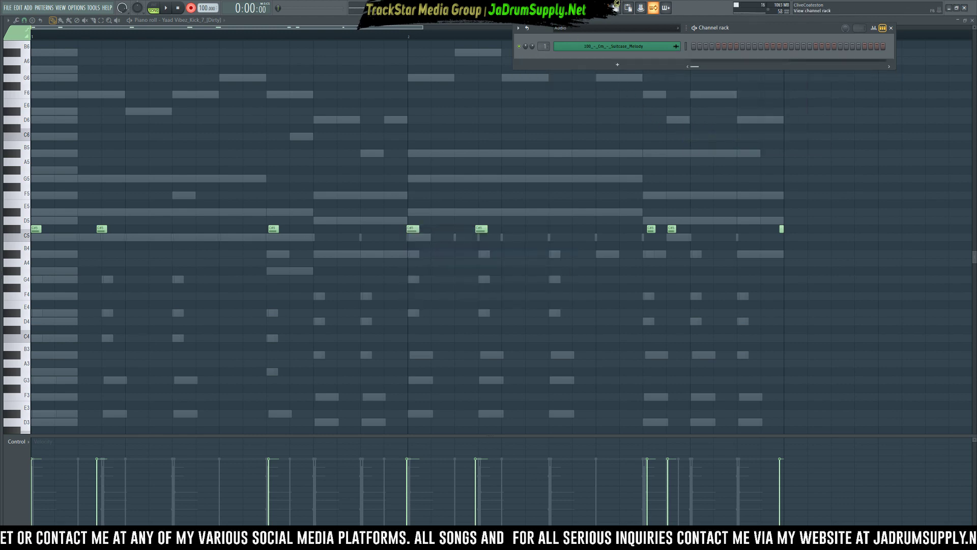
# Quantize the recorded kick notes and delete the stray C#5 hit at the start of bar 3
pyautogui.click(575, 7)
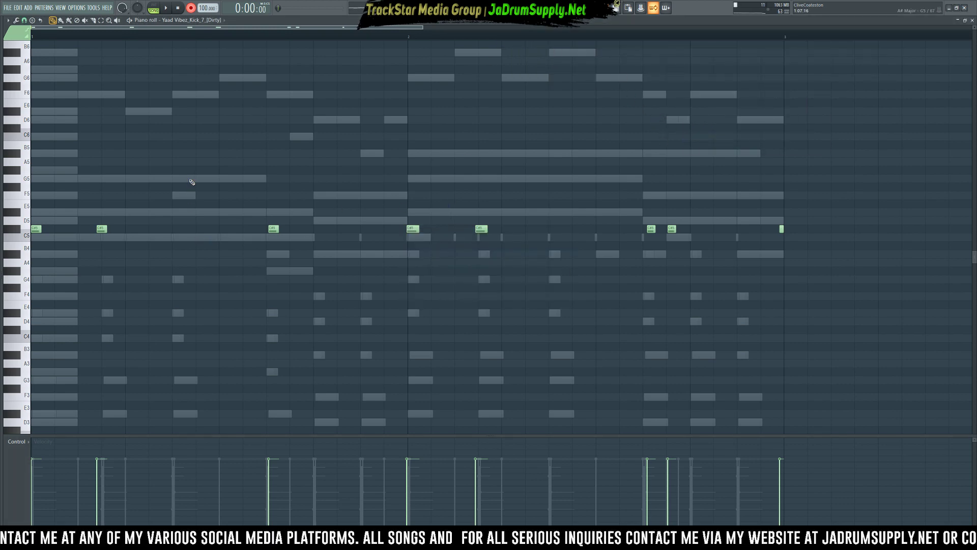
pyautogui.hotkey('ctrl', 'q')
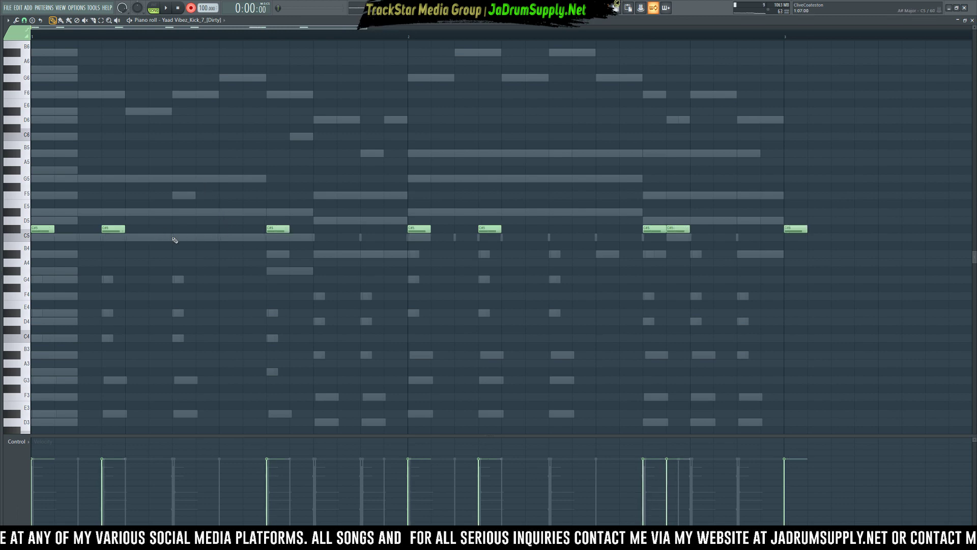
pyautogui.rightClick(796, 227)
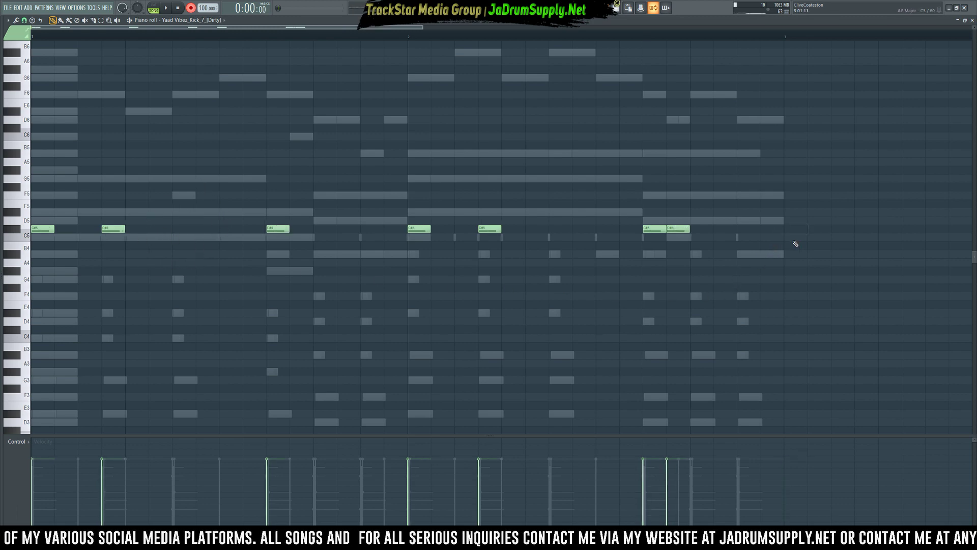
# Play back the pattern with the quantized kick, switch the Channel rack to the Unsorted group and stop playback
pyautogui.press('space')
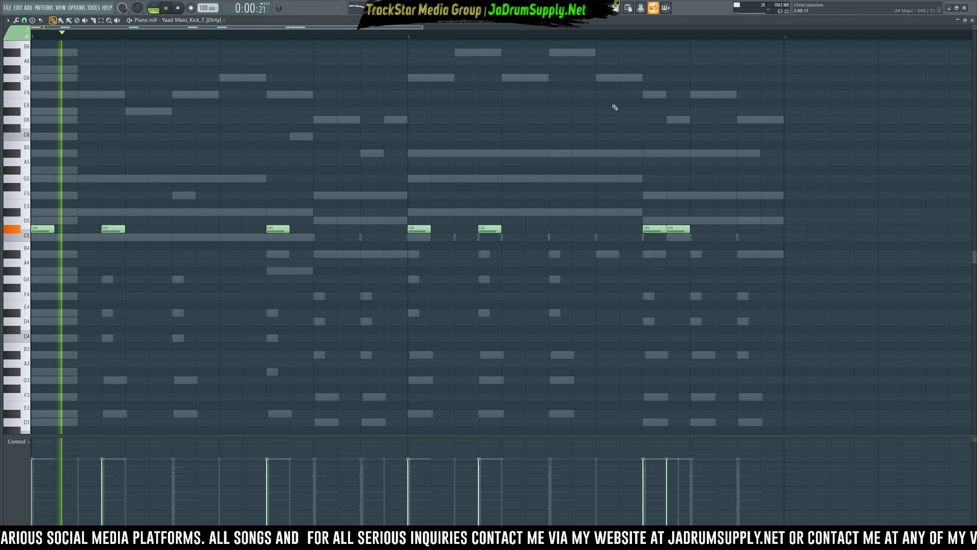
pyautogui.press('F6')
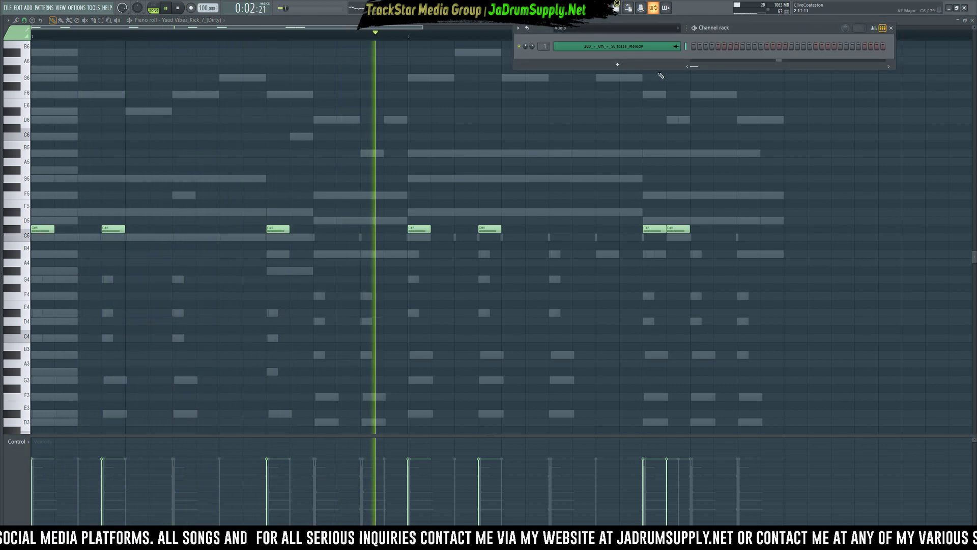
pyautogui.press('pagedown')
pyautogui.press('pagedown')
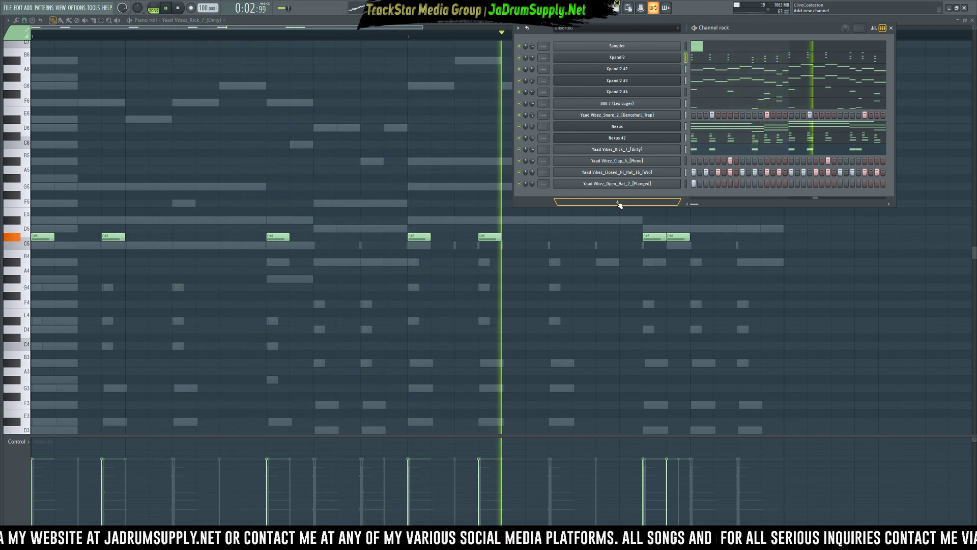
pyautogui.press('space')
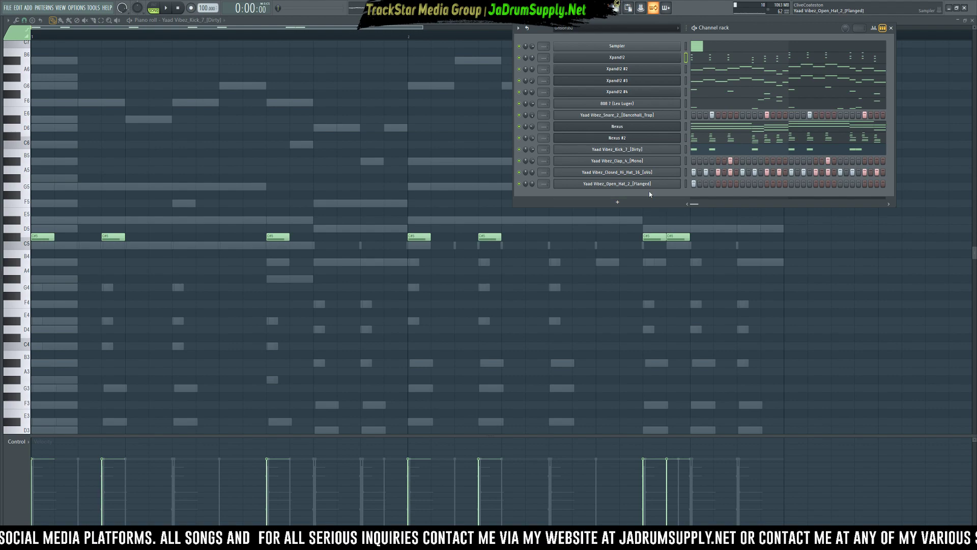
pyautogui.press('space')
pyautogui.press('space')
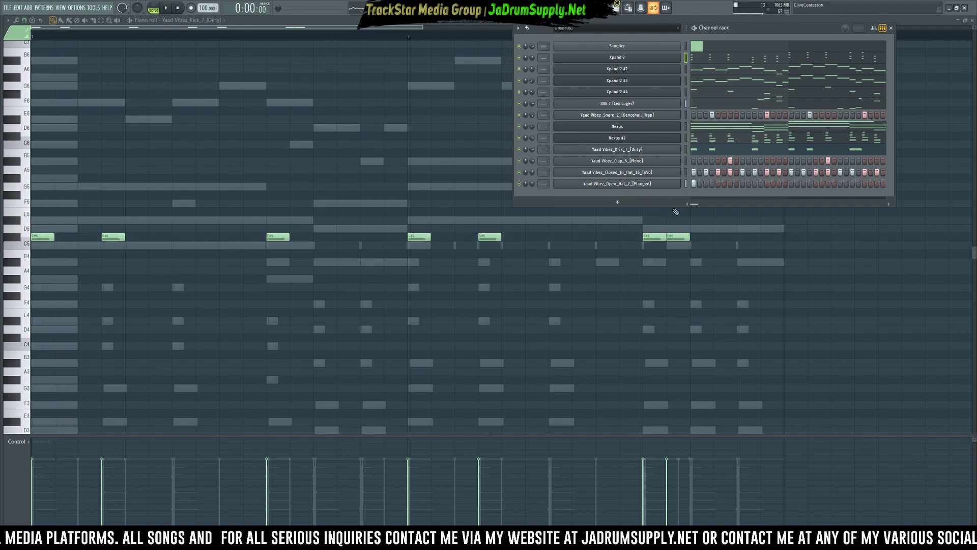
# Look through the installed instrument plugins by vendor for another sound to add as a channel
pyautogui.click(620, 204)
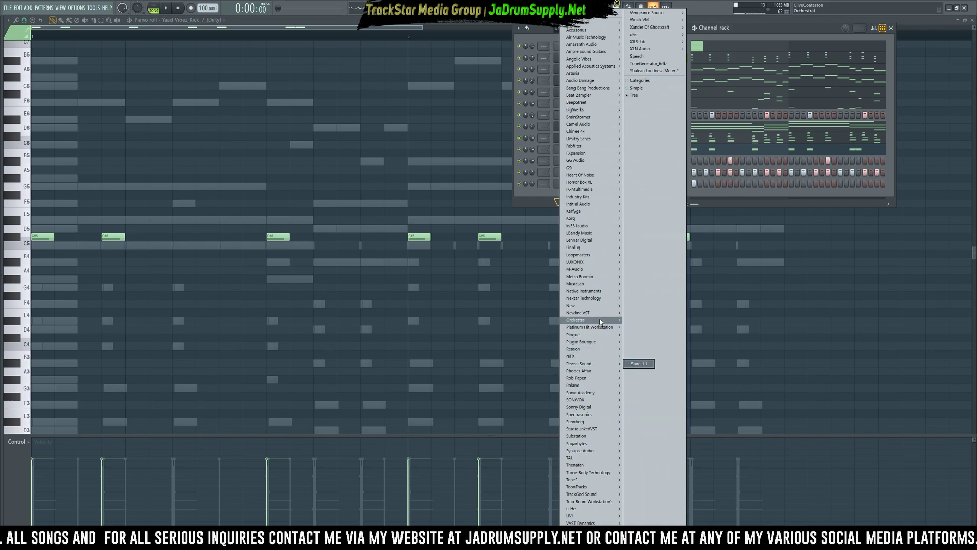
pyautogui.moveTo(597, 267)
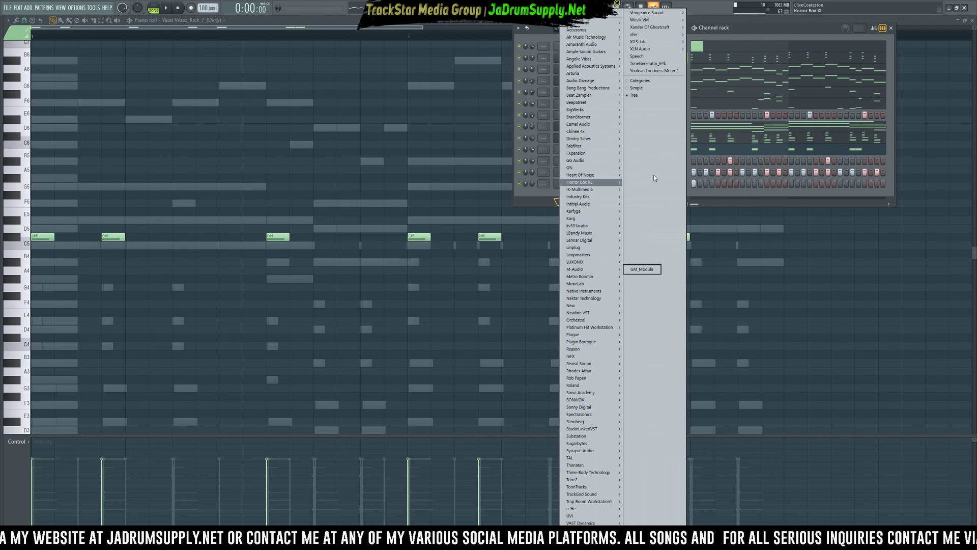
pyautogui.moveTo(584, 92)
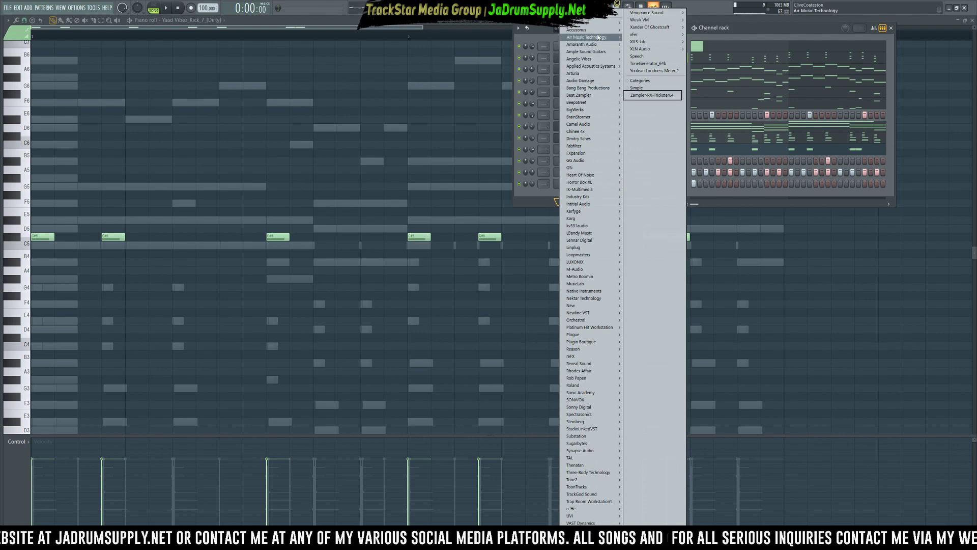
pyautogui.moveTo(596, 59)
pyautogui.moveTo(587, 142)
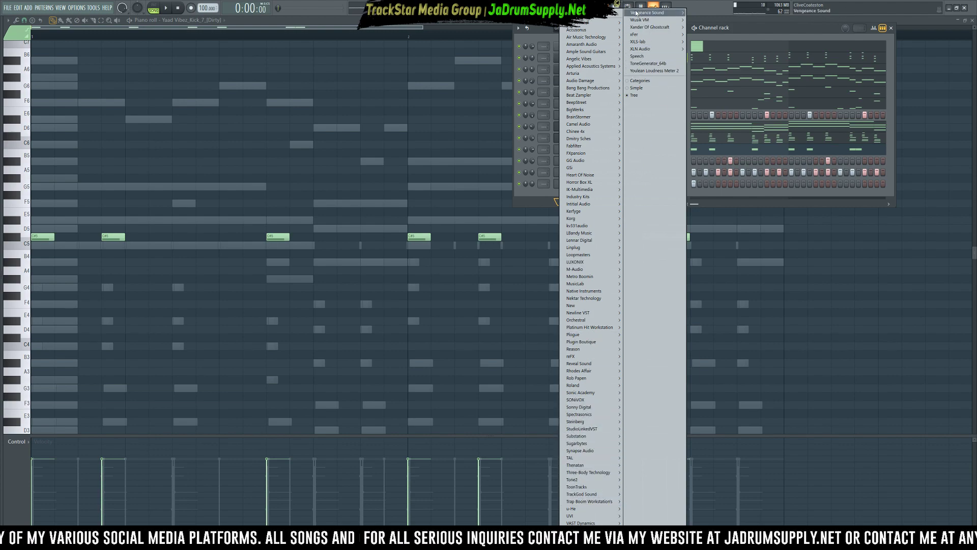
pyautogui.moveTo(592, 117)
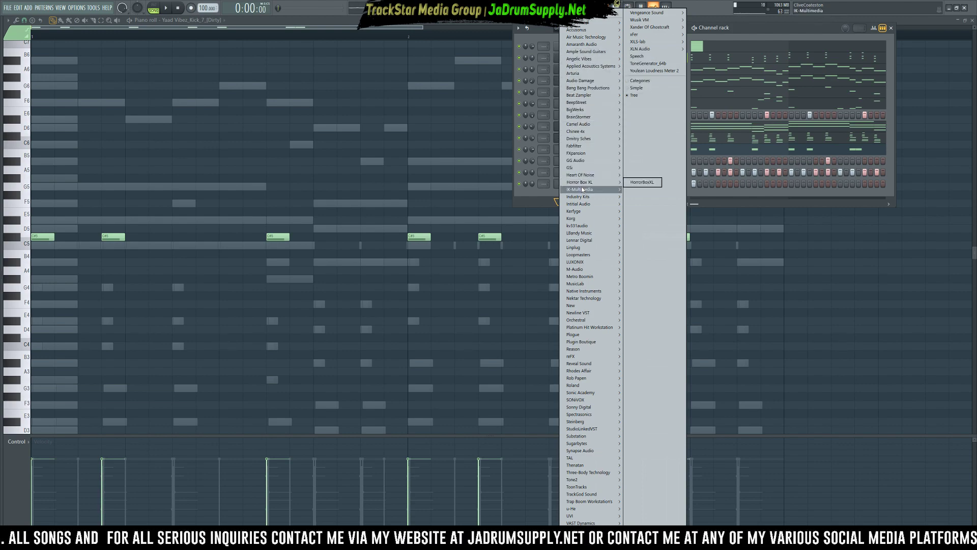
pyautogui.moveTo(578, 229)
pyautogui.click(650, 227)
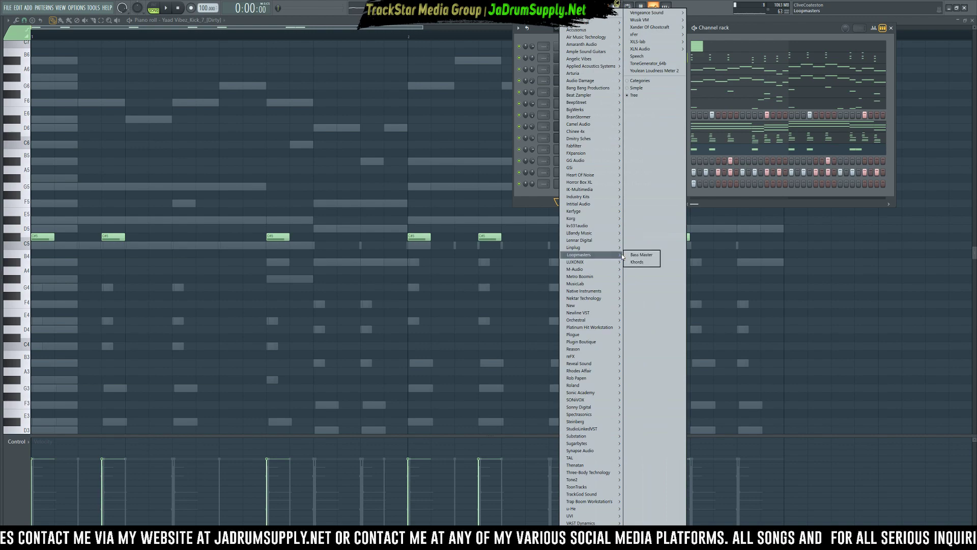
pyautogui.moveTo(588, 206)
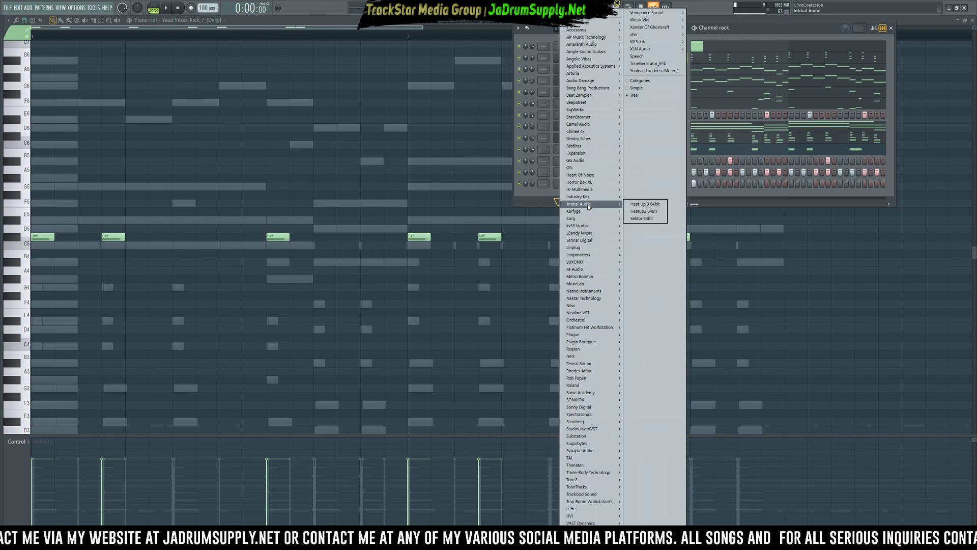
pyautogui.moveTo(590, 146)
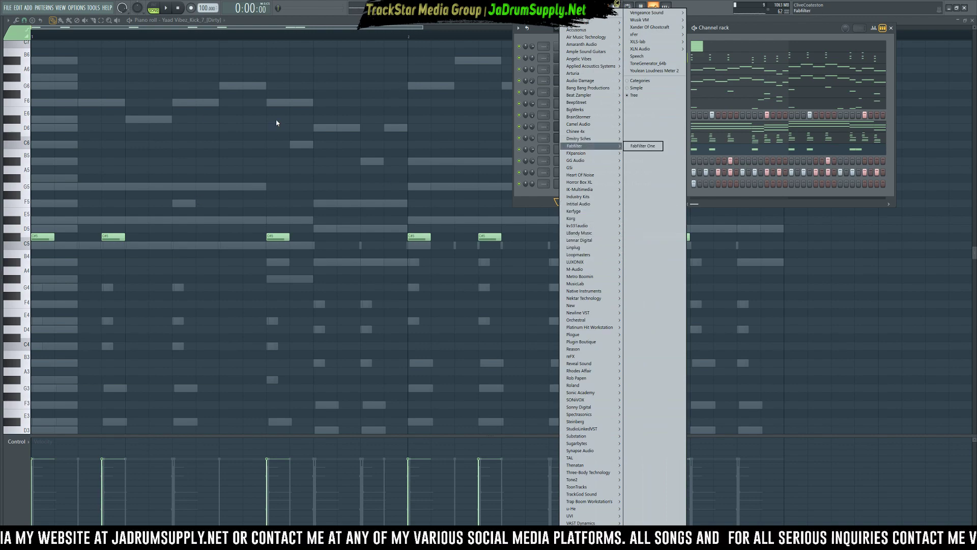
pyautogui.click(536, 196)
pyautogui.moveTo(1, 133)
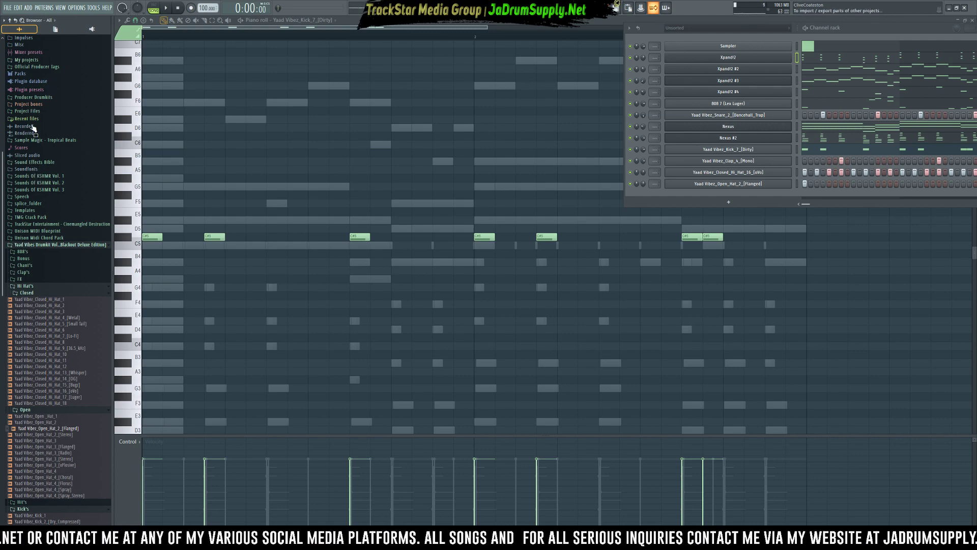
pyautogui.hotkey('alt', 'F8')
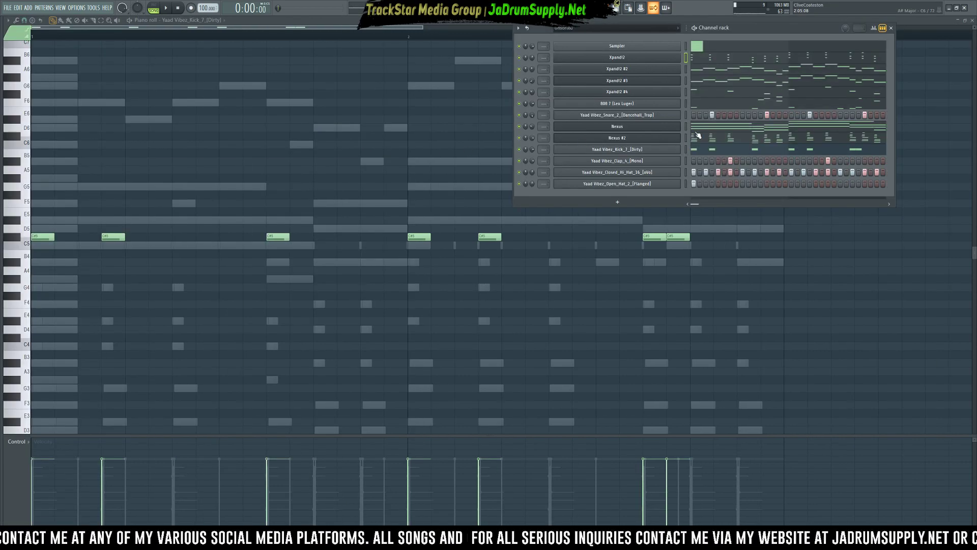
# Open the first Nexus channel's plugin window and move it clear of the Channel rack
pyautogui.click(631, 129)
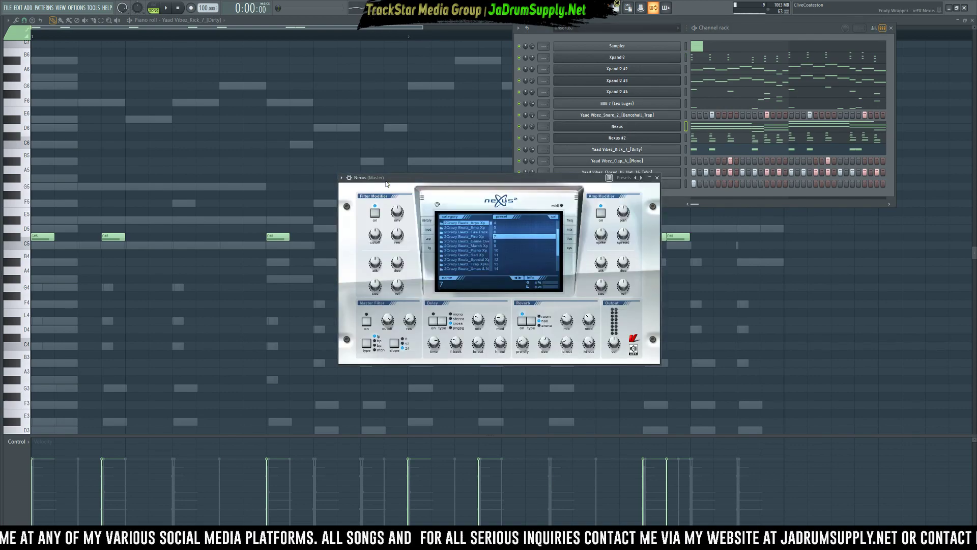
pyautogui.moveTo(399, 178); pyautogui.dragTo(348, 148)
pyautogui.moveTo(395, 123); pyautogui.dragTo(263, 122)
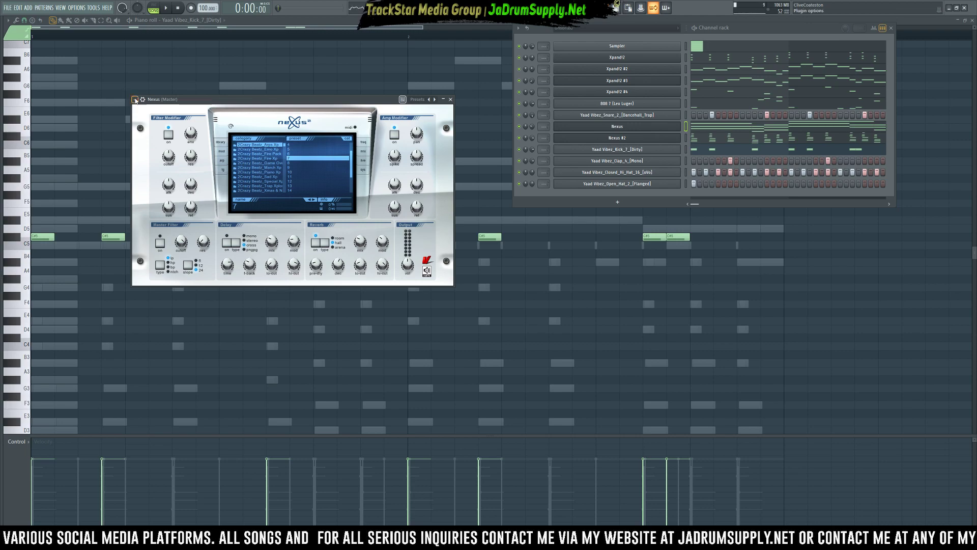
# Look through the saved presets available for the Nexus instrument without loading one
pyautogui.click(135, 100)
pyautogui.moveTo(209, 123)
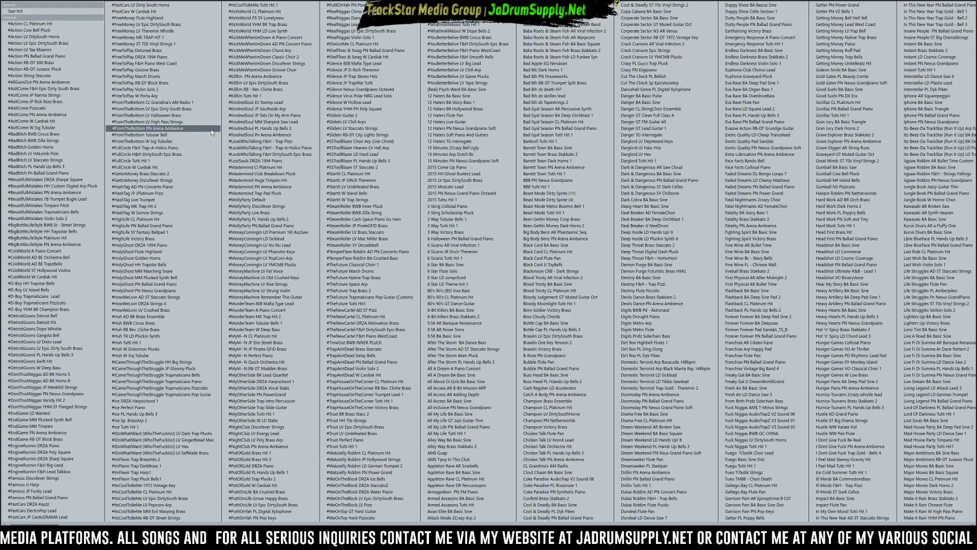
pyautogui.scroll(-7, 203, 155)
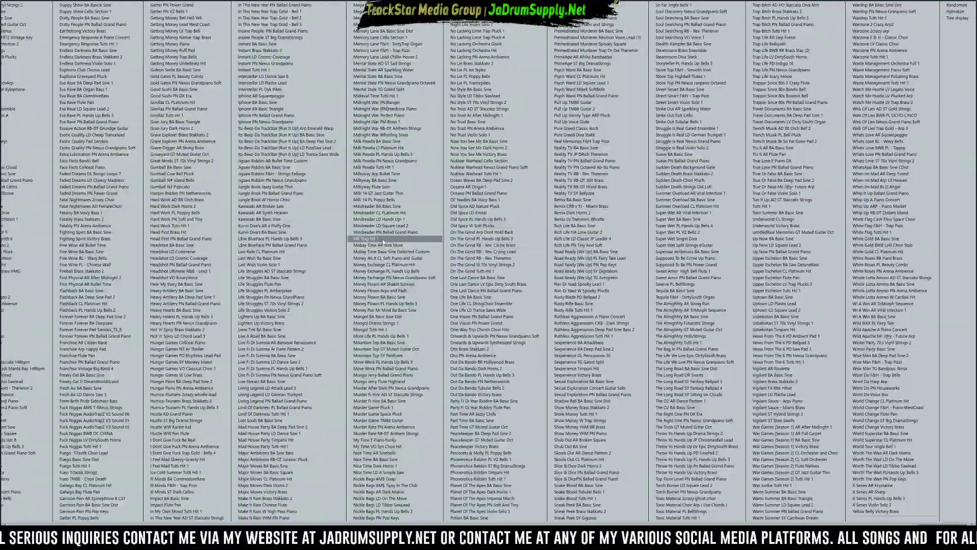
pyautogui.scroll(10, 475, 253)
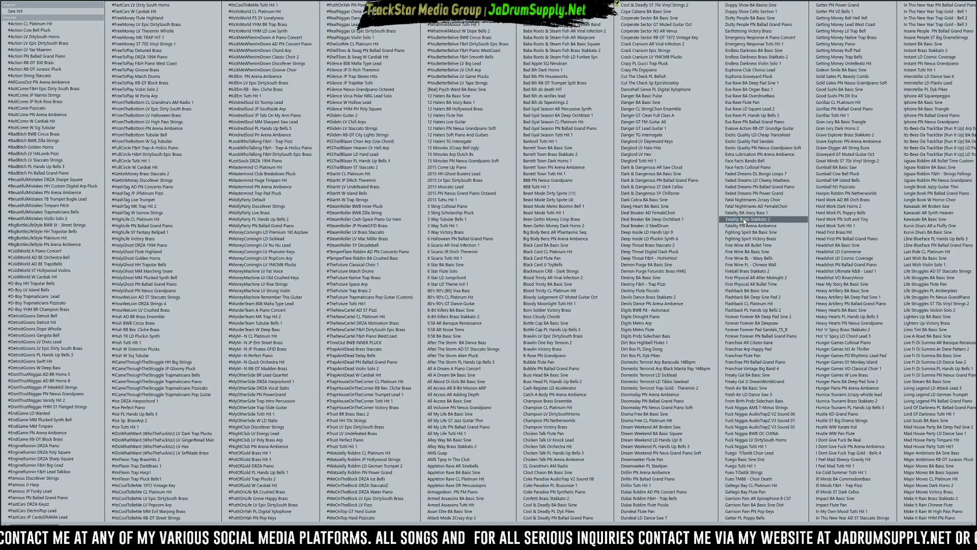
pyautogui.click(359, 180)
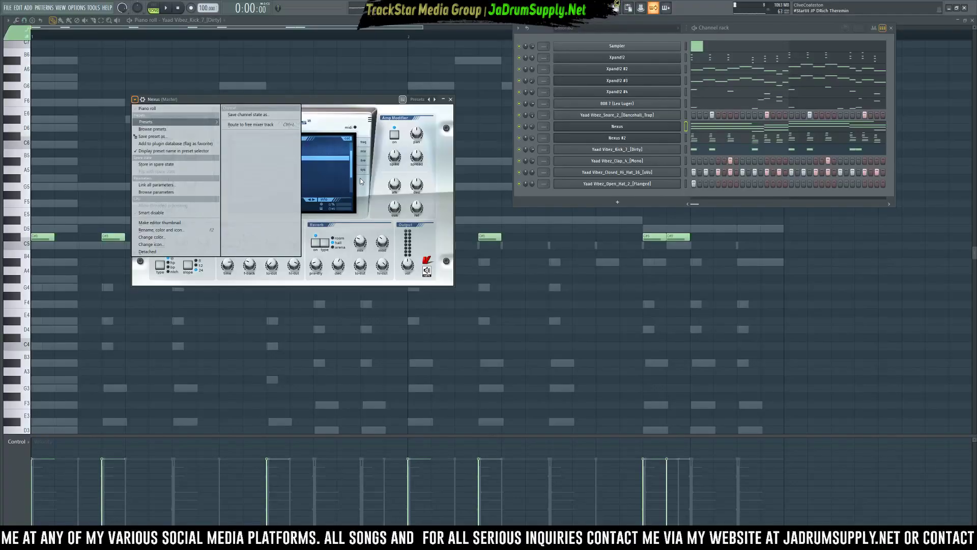
pyautogui.click(200, 102)
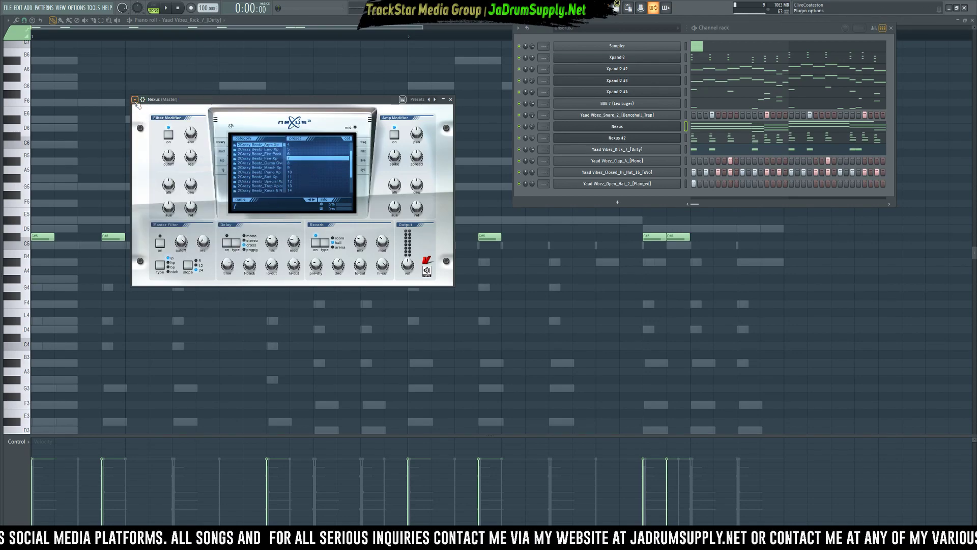
pyautogui.click(135, 100)
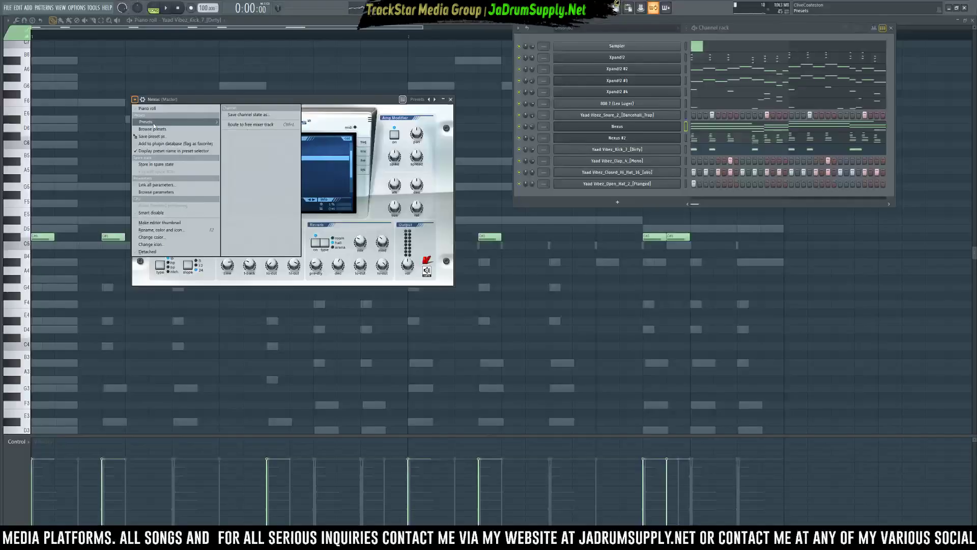
pyautogui.click(535, 199)
# Show the file browser and expand its Plugin presets folder
pyautogui.hotkey('alt', 'F8')
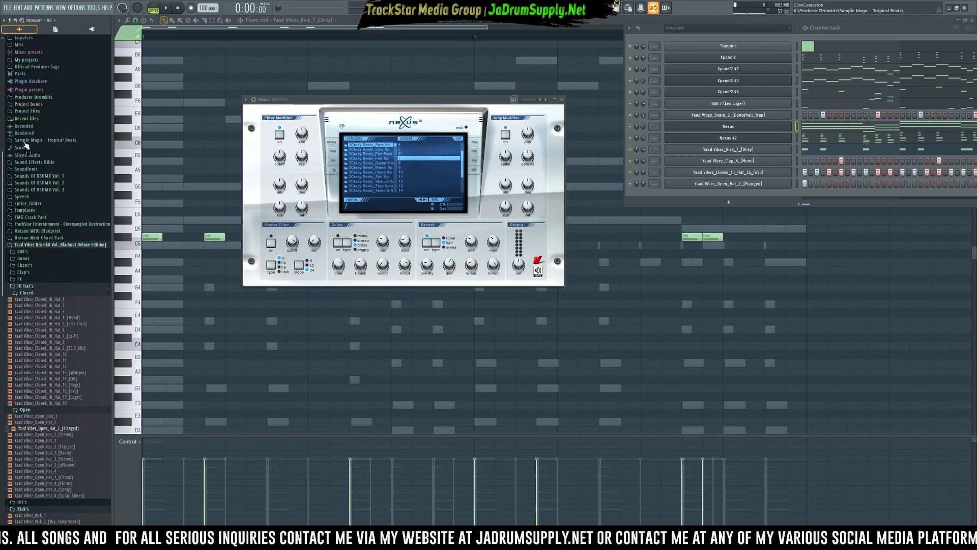
pyautogui.click(29, 90)
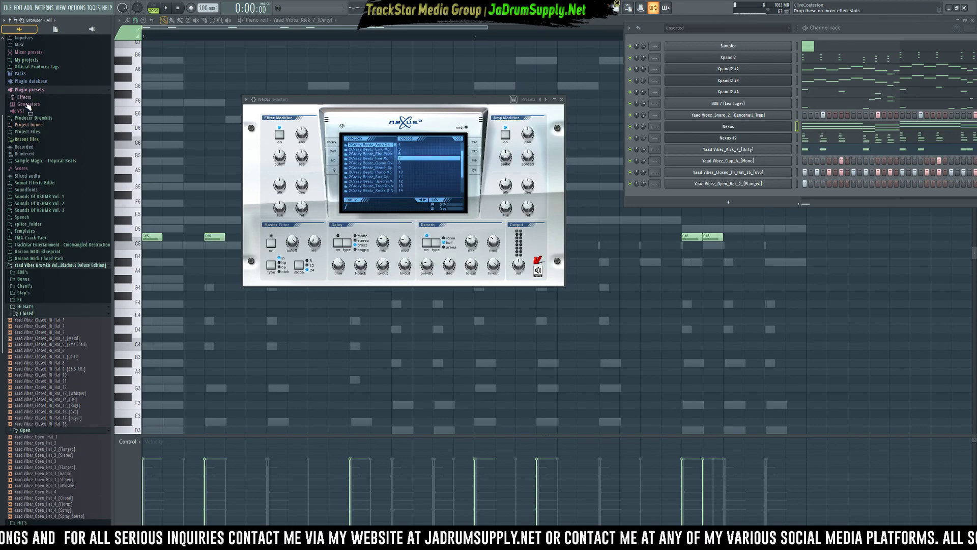
# Look through the Generators plugin presets in the browser for a suitable instrument
pyautogui.click(23, 105)
pyautogui.scroll(-4, 40, 122)
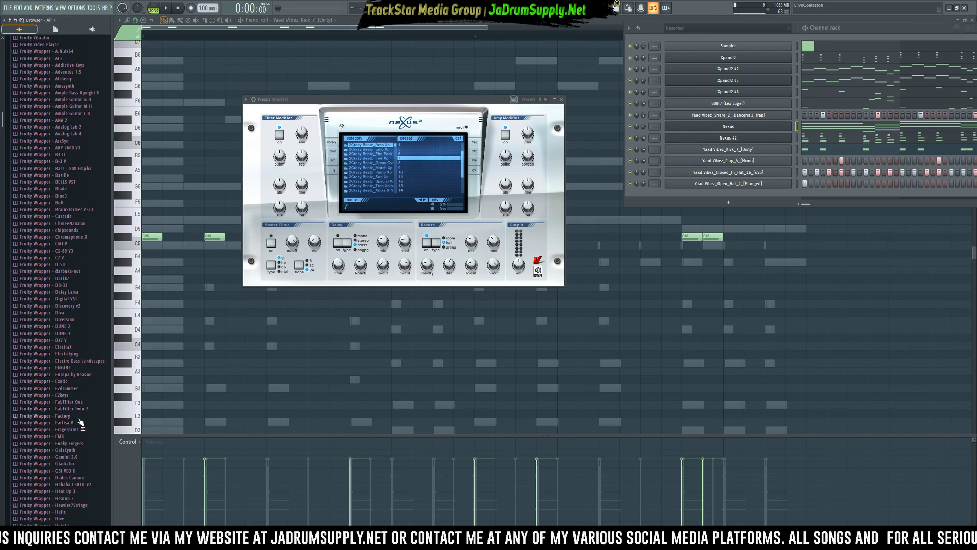
pyautogui.scroll(-2, 79, 423)
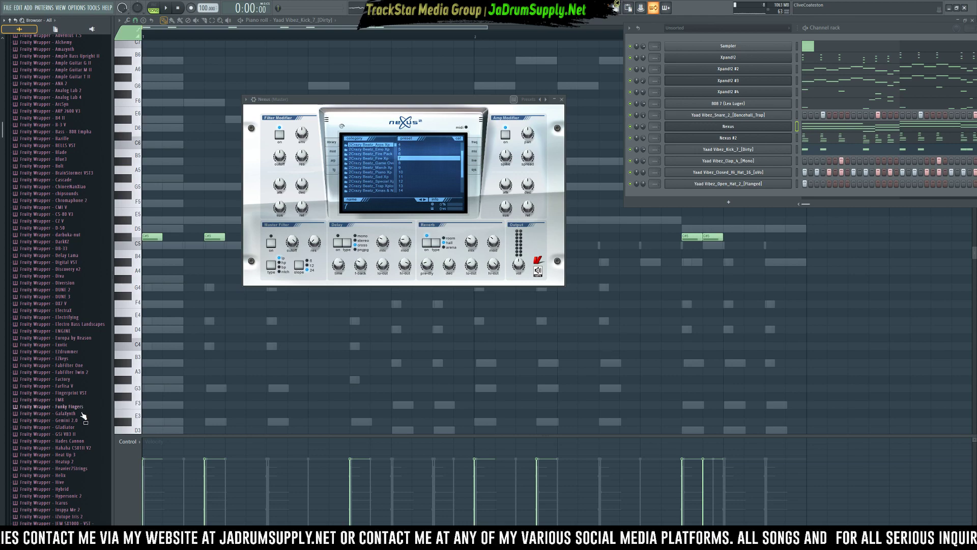
pyautogui.scroll(-2, 83, 411)
pyautogui.scroll(-2, 87, 410)
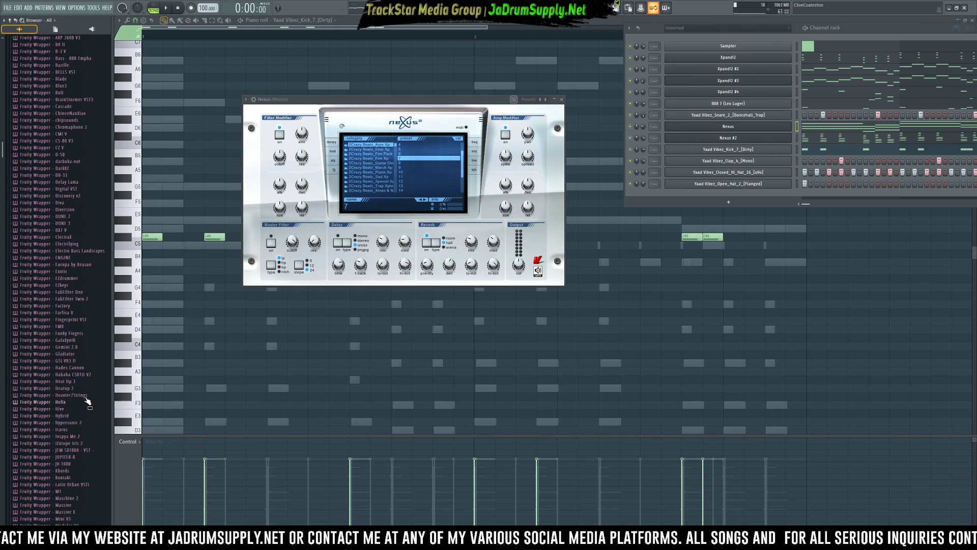
pyautogui.scroll(-4, 84, 404)
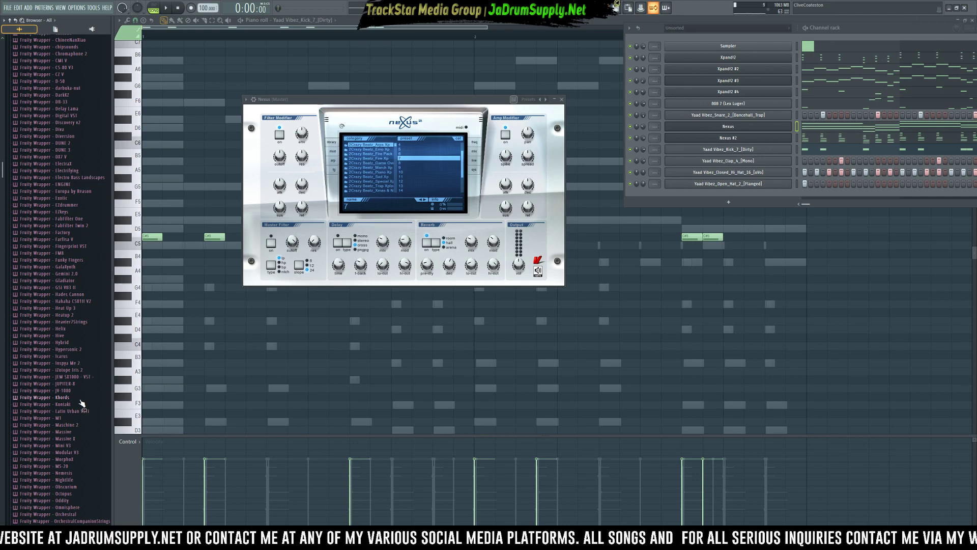
pyautogui.scroll(-8, 80, 412)
pyautogui.scroll(-10, 79, 427)
pyautogui.scroll(-6, 94, 406)
pyautogui.scroll(-4, 93, 411)
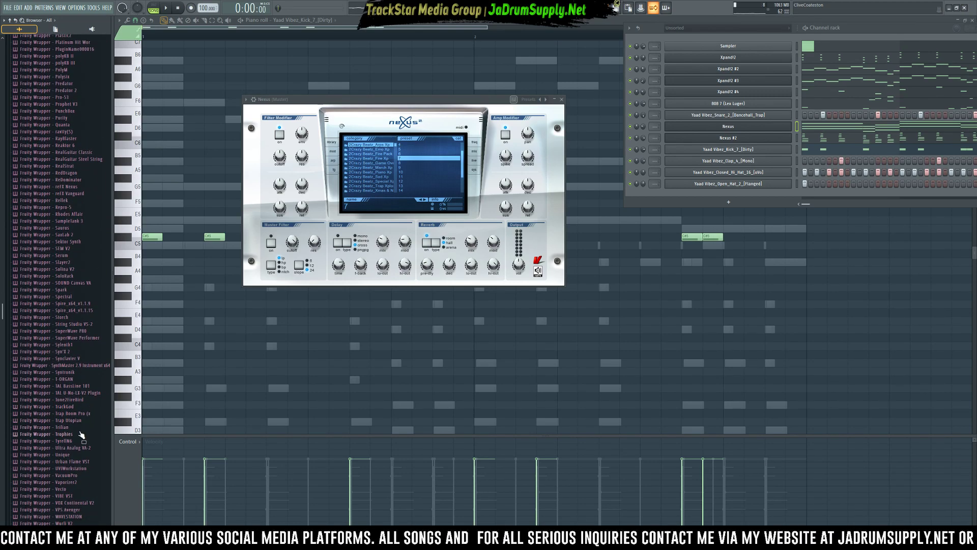
pyautogui.scroll(2, 82, 417)
pyautogui.scroll(12, 87, 357)
pyautogui.scroll(20, 84, 229)
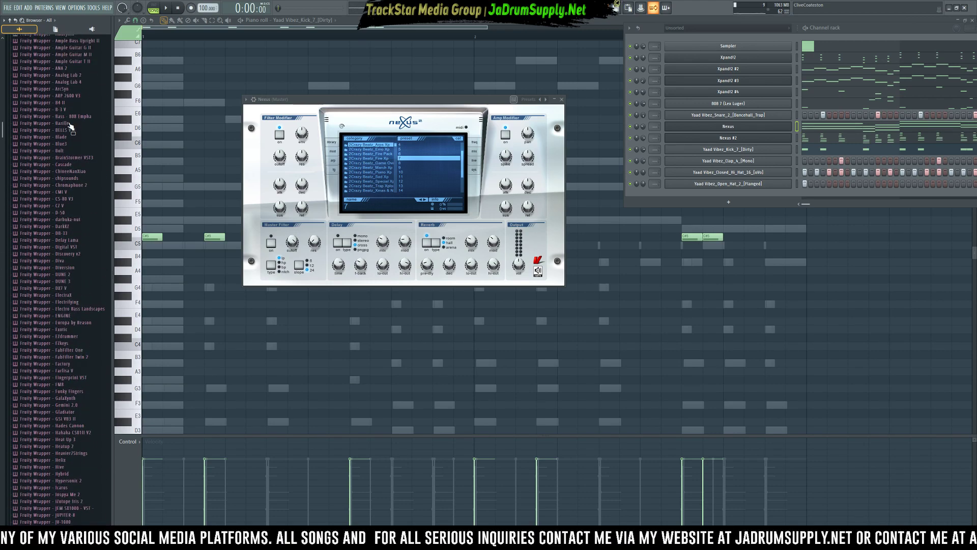
pyautogui.scroll(4, 74, 130)
pyautogui.scroll(6, 77, 135)
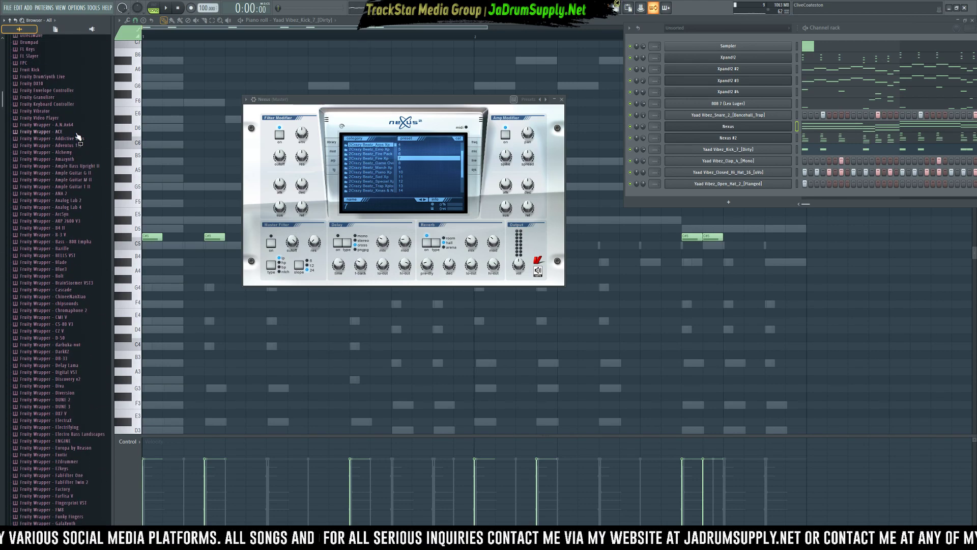
pyautogui.scroll(5, 72, 133)
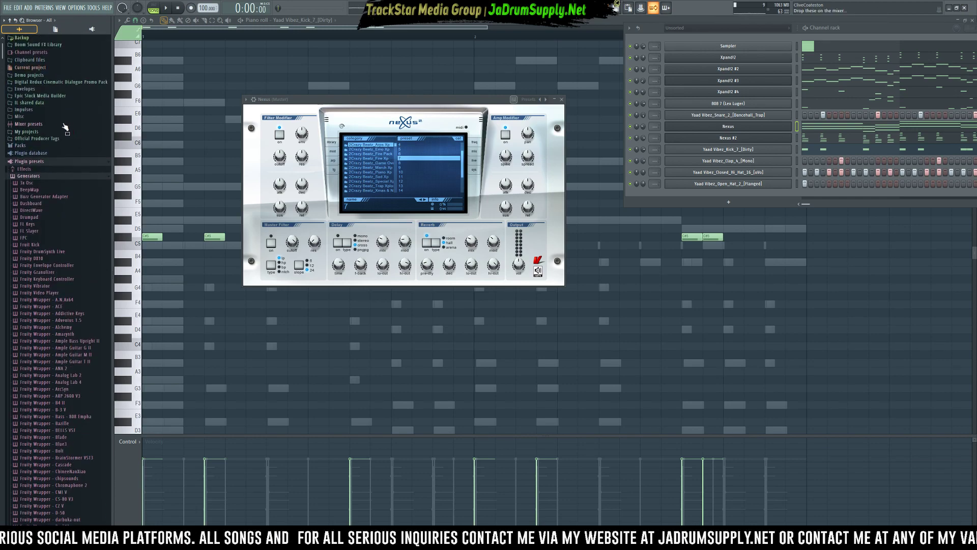
# Open the plugin presets location in Windows Explorer and go into its Generators folder
pyautogui.rightClick(35, 162)
pyautogui.click(50, 206)
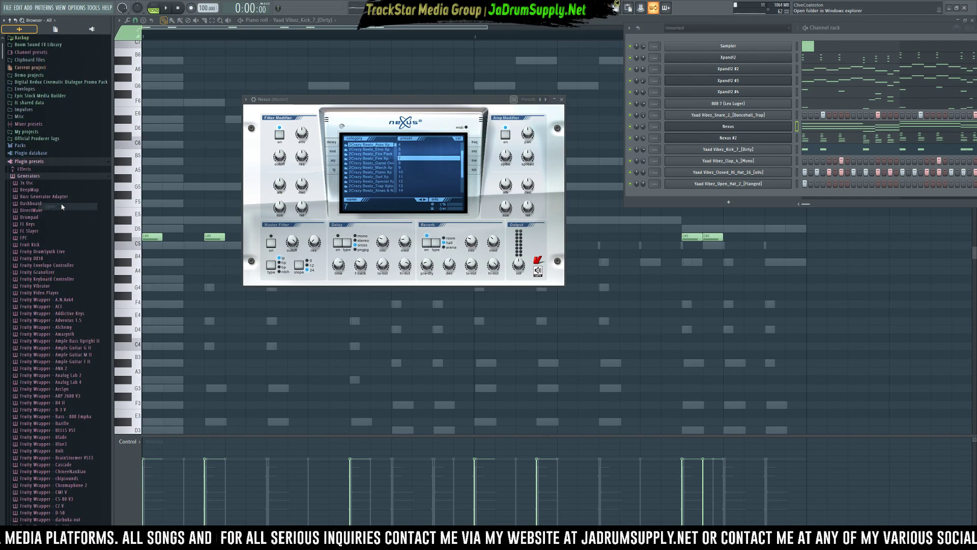
pyautogui.doubleClick(170, 164)
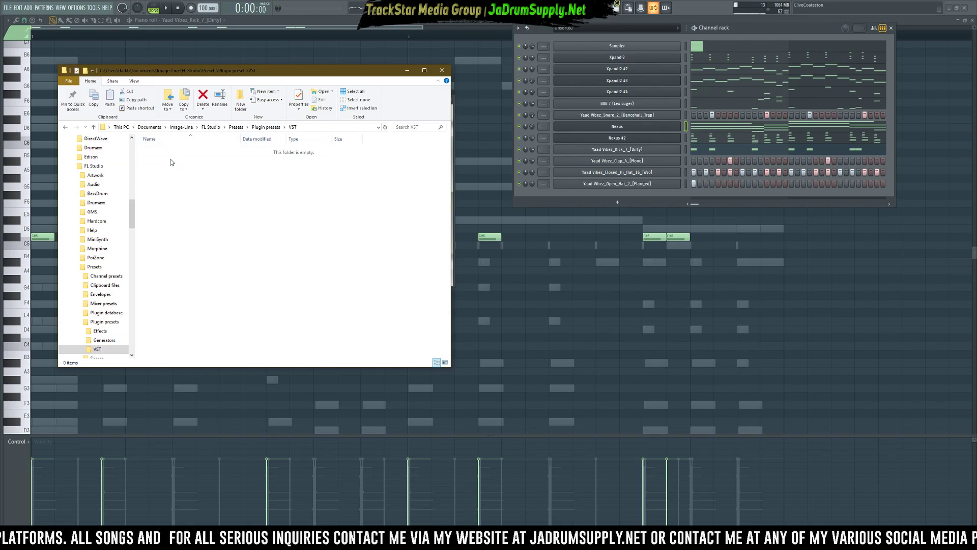
pyautogui.click(261, 128)
pyautogui.doubleClick(178, 157)
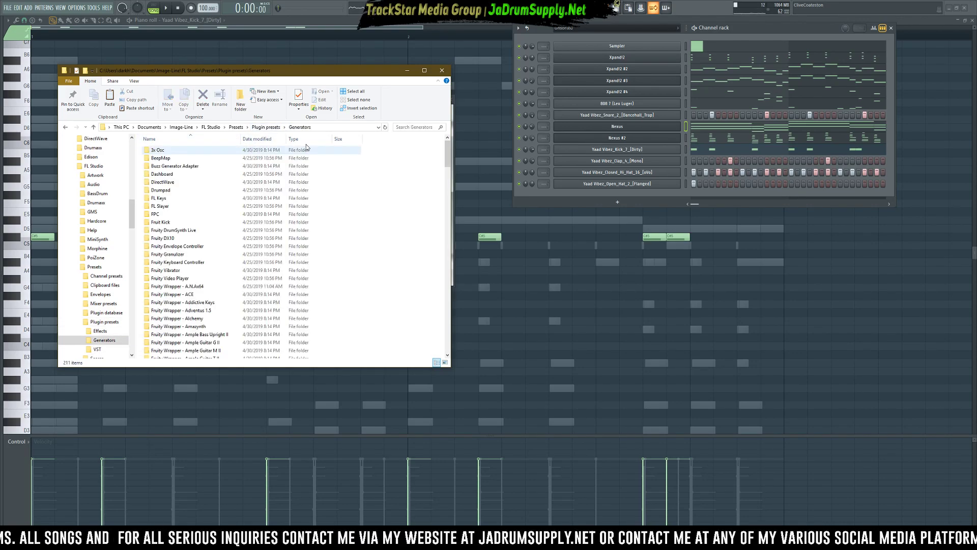
# Search the Generators folder for "dorje" and open the file location of the Strike Out Dorje_TS_B preset
pyautogui.click(418, 128)
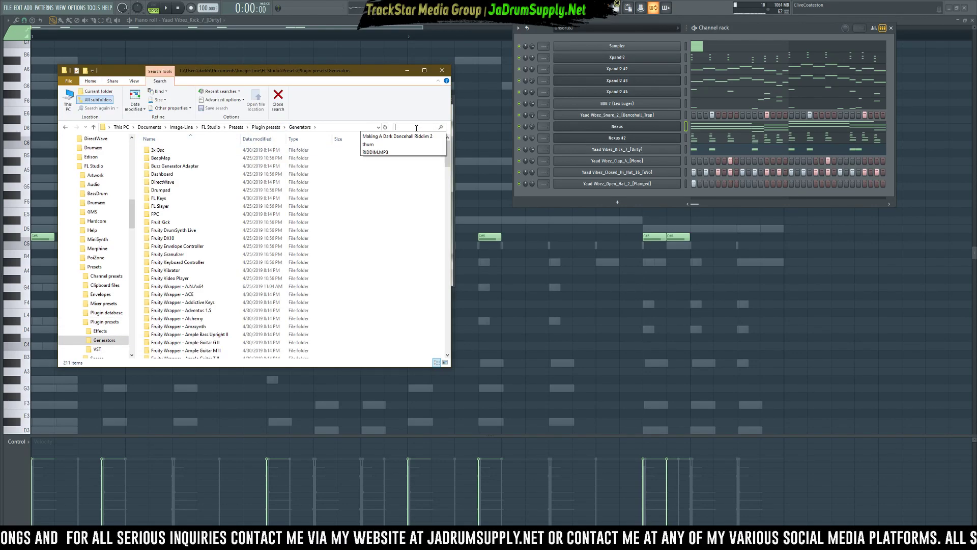
pyautogui.write('dorjee')
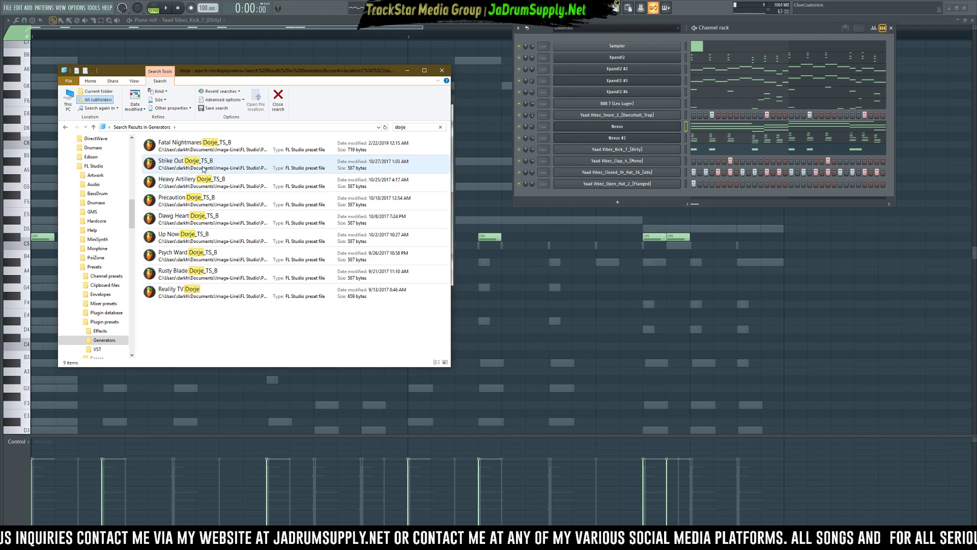
pyautogui.rightClick(212, 169)
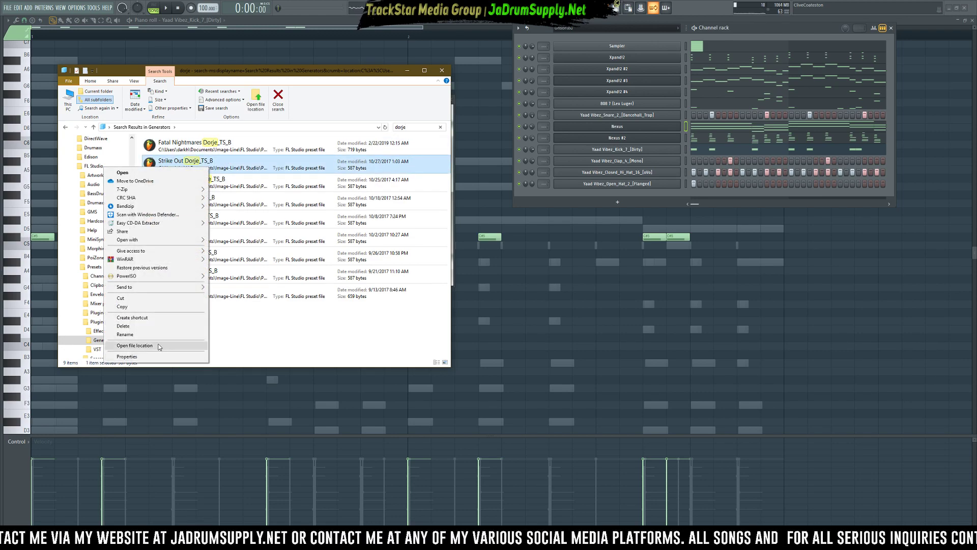
pyautogui.click(159, 346)
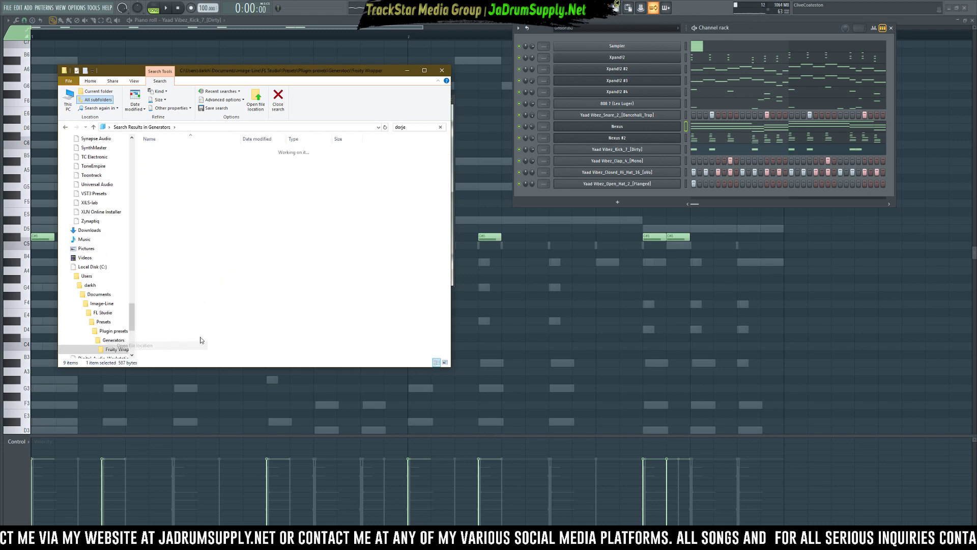
# Add the Strike Out Dorje_TS_B preset file to the FL Studio channel rack as a new channel and reposition its plugin window
pyautogui.click(617, 204)
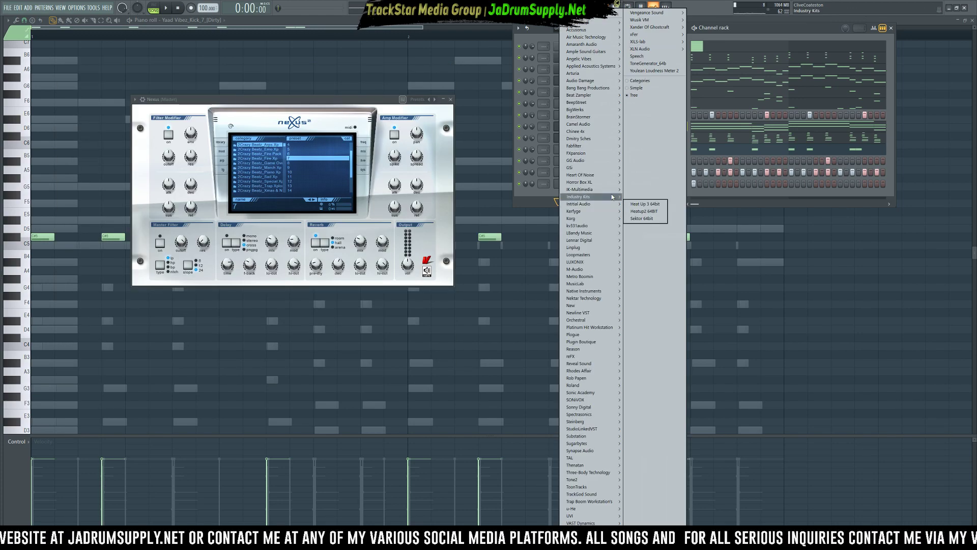
pyautogui.moveTo(590, 219)
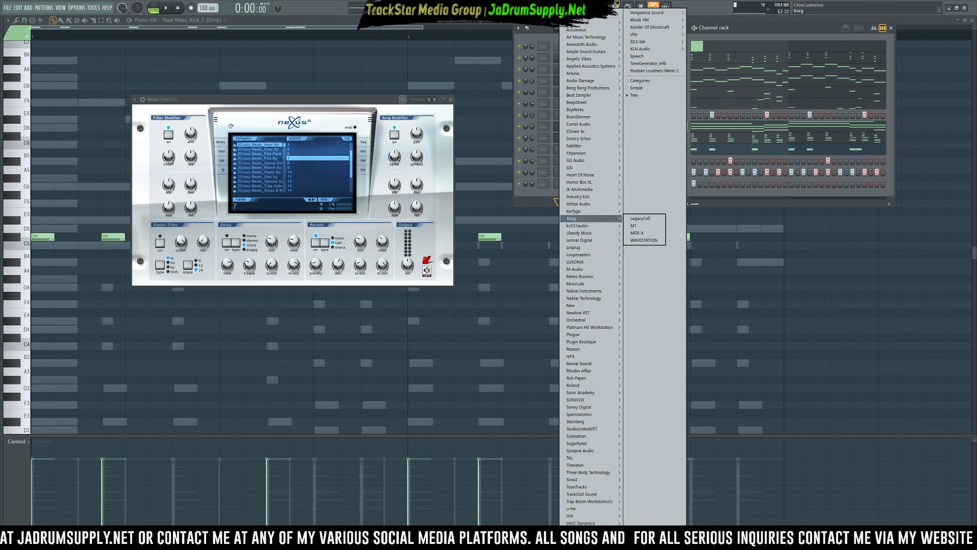
pyautogui.hotkey('alt', 'Tab')
pyautogui.moveTo(181, 248); pyautogui.dragTo(632, 192)
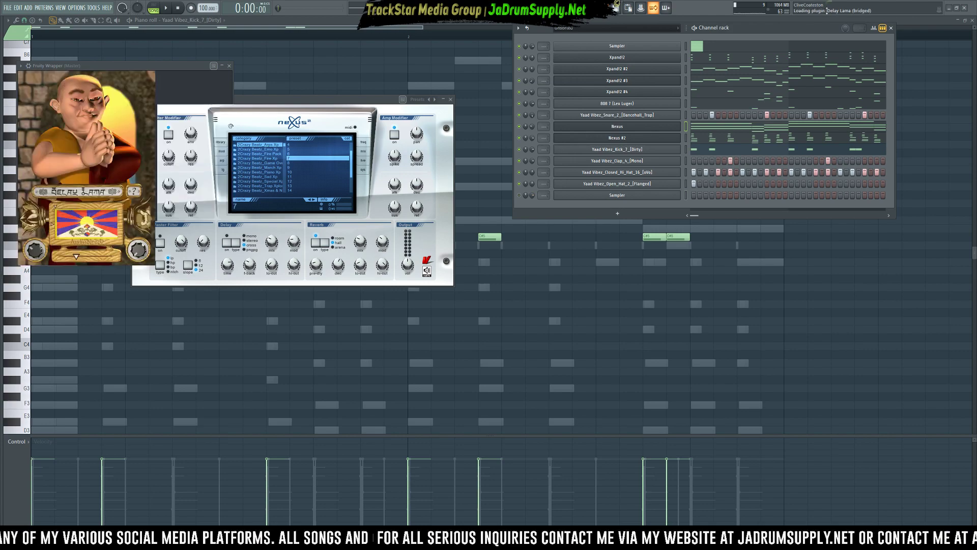
pyautogui.moveTo(49, 66); pyautogui.dragTo(458, 221)
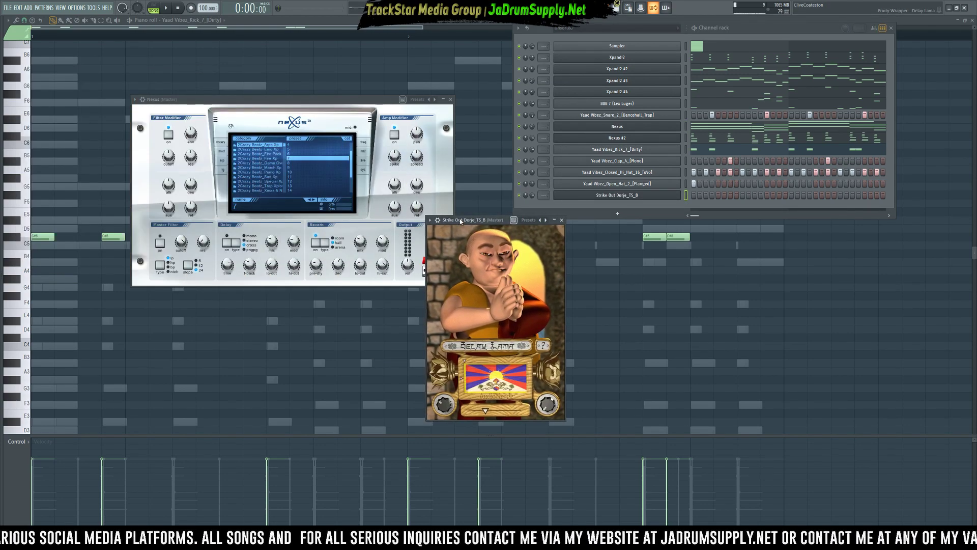
# Close the Nexus window and adjust the Strike Out Dorje_TS_B channel's volume while playing the pattern
pyautogui.click(499, 233)
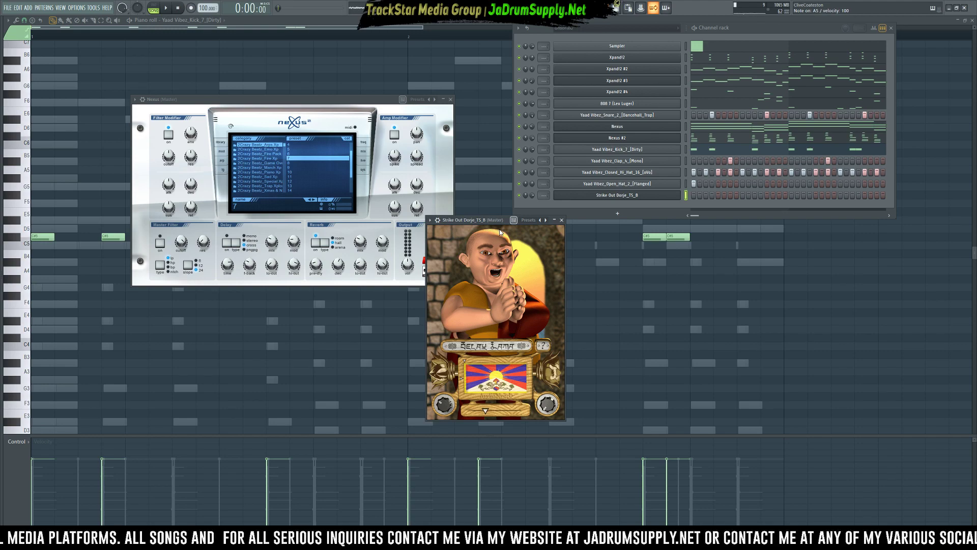
pyautogui.click(499, 233)
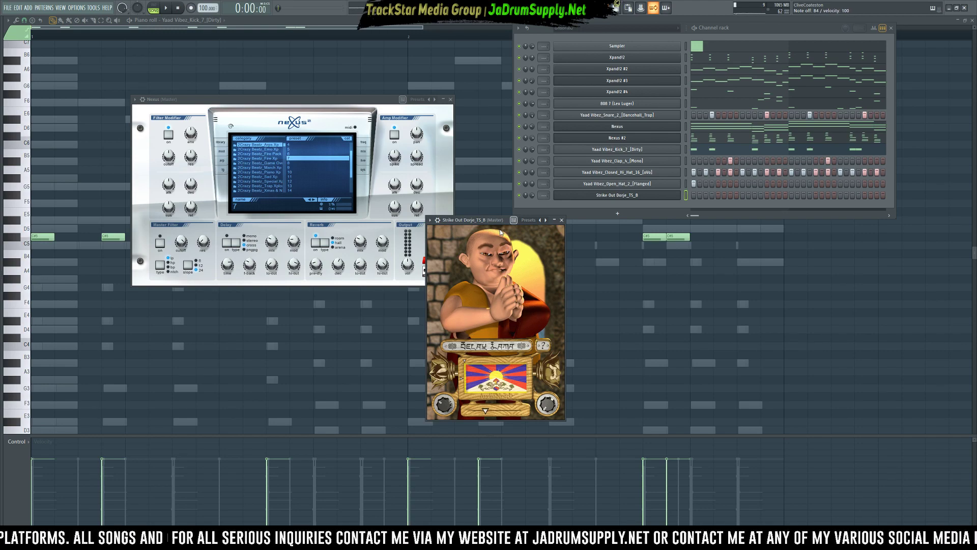
pyautogui.click(450, 99)
pyautogui.moveTo(531, 195); pyautogui.dragTo(530, 206)
pyautogui.press('space')
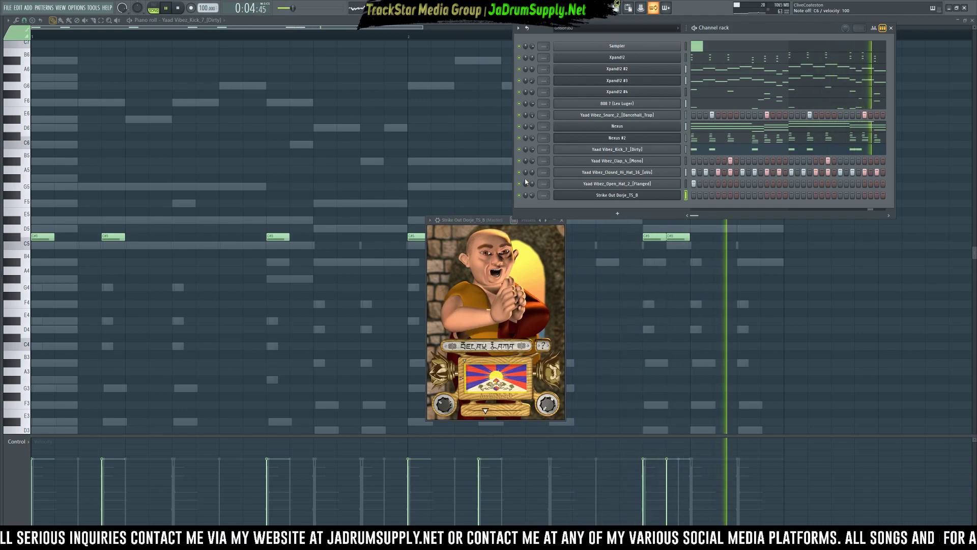
pyautogui.moveTo(532, 195); pyautogui.dragTo(532, 189)
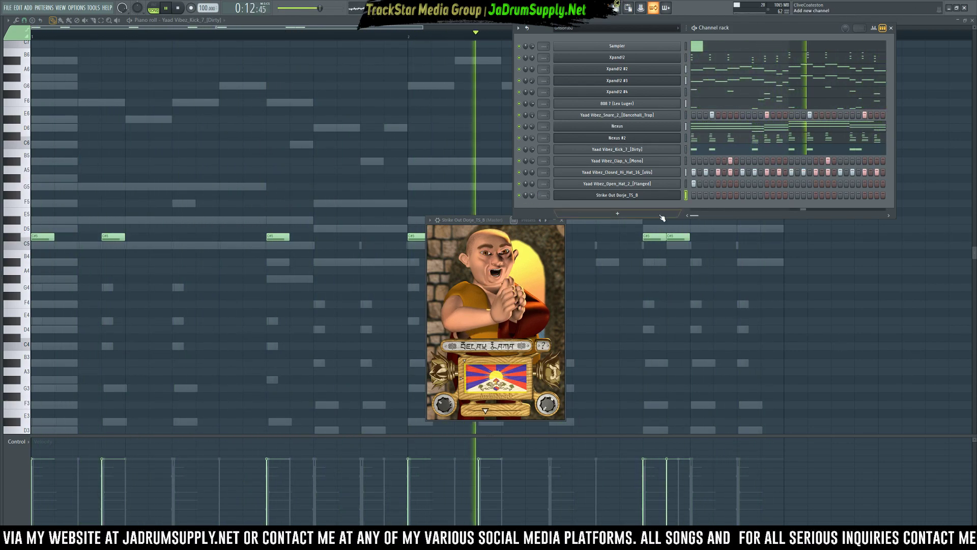
pyautogui.moveTo(533, 196); pyautogui.dragTo(532, 187)
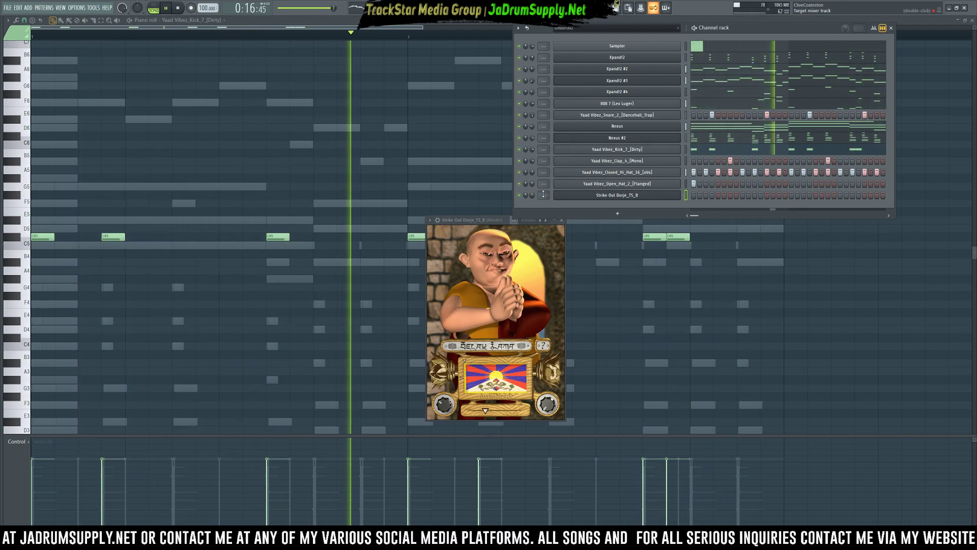
pyautogui.press('space')
# Switch the Delay Lama plugin to the Rabten preset and set its channel volume to 44%
pyautogui.moveTo(471, 222); pyautogui.dragTo(360, 197)
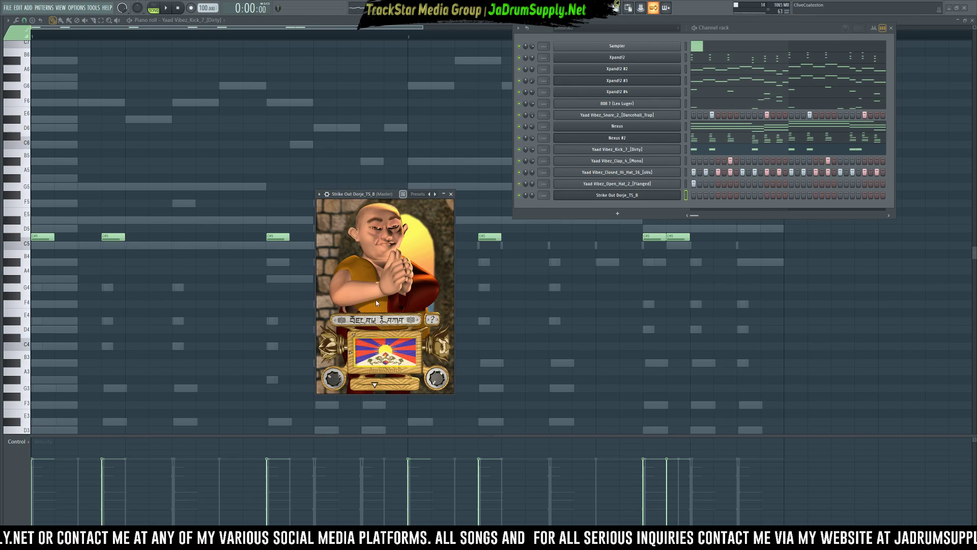
pyautogui.click(431, 197)
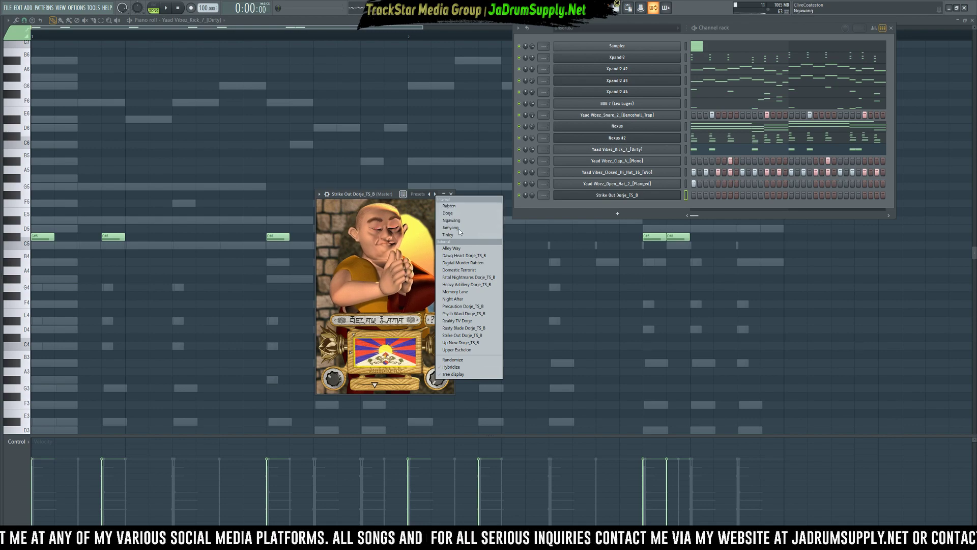
pyautogui.click(448, 205)
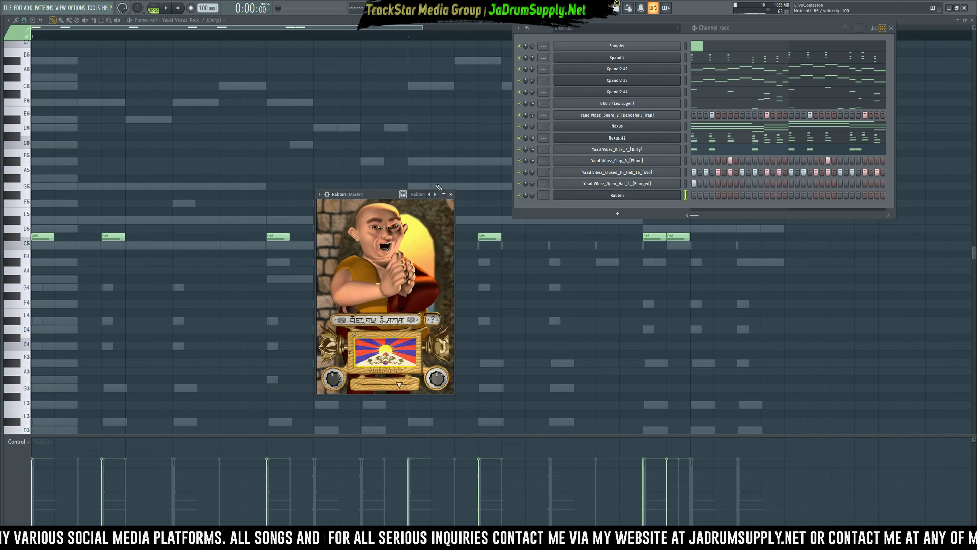
pyautogui.click(533, 197)
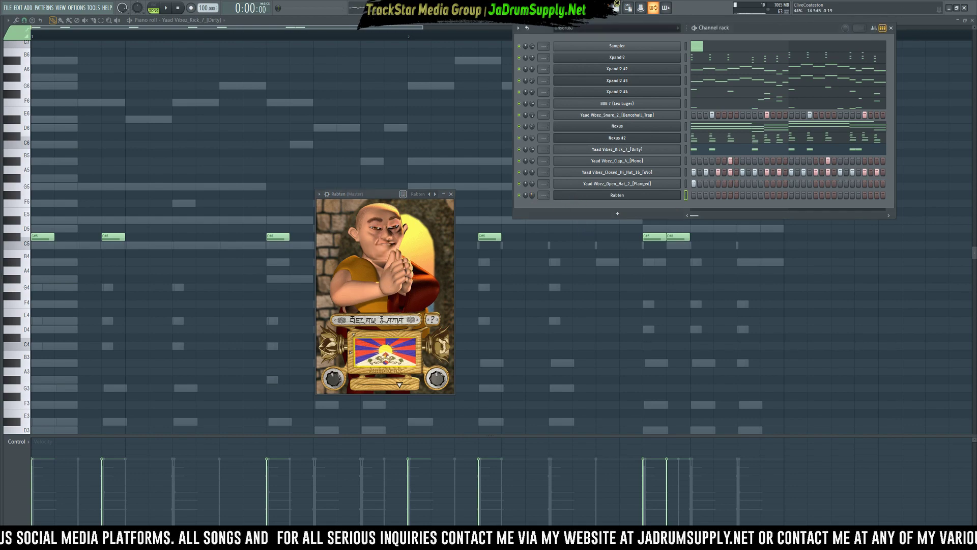
# Open the Rabten channel's piano roll, draw a seven-step G5 note at the start of bar 1 and play it back
pyautogui.rightClick(605, 195)
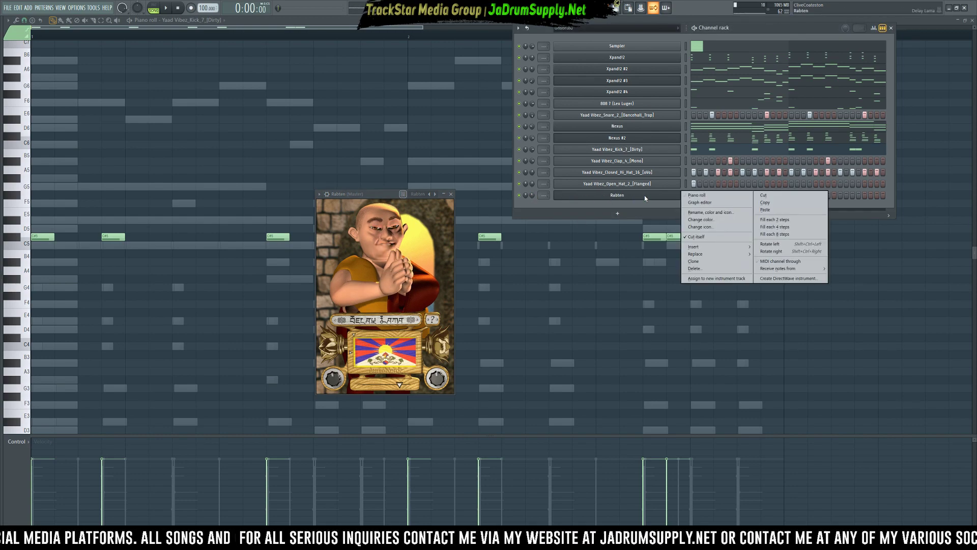
pyautogui.click(696, 196)
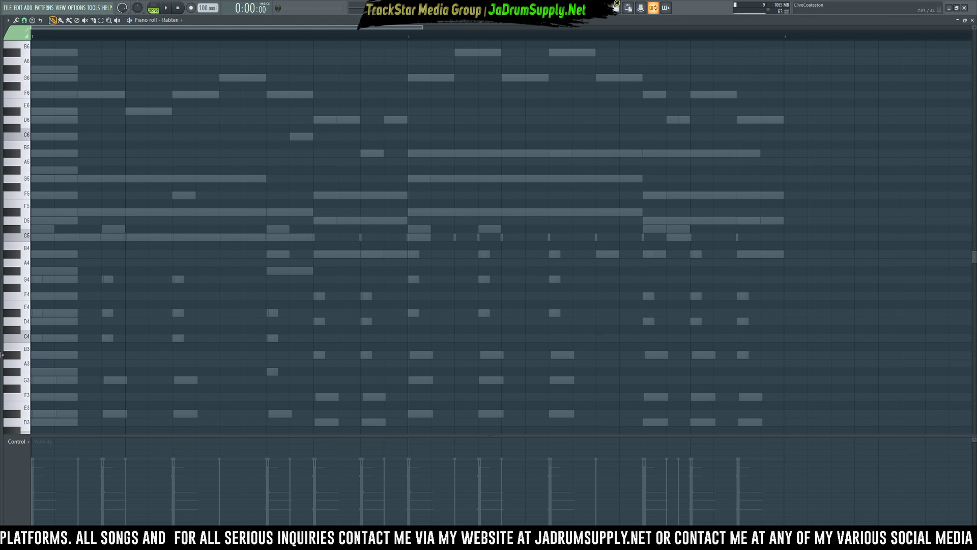
pyautogui.click(33, 178)
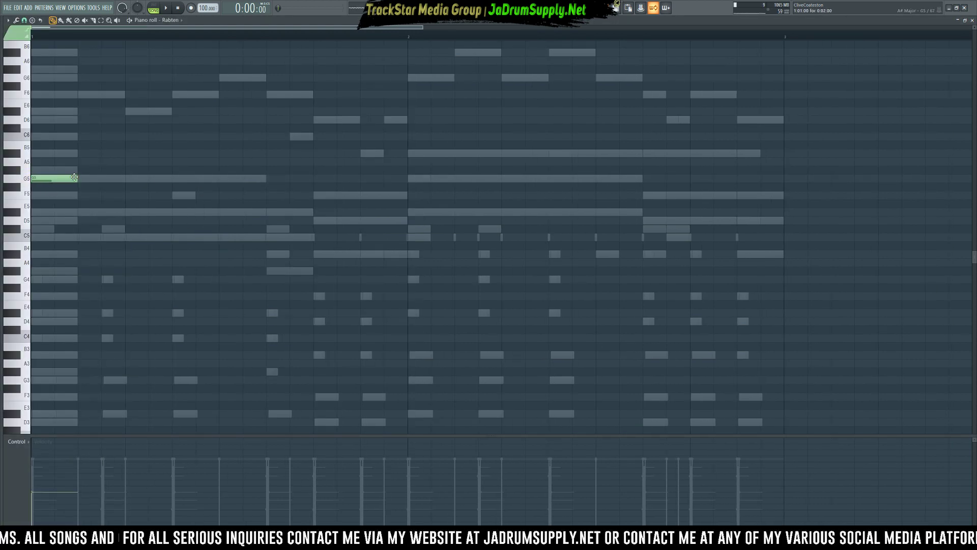
pyautogui.moveTo(74, 177); pyautogui.dragTo(195, 178)
pyautogui.scroll(3, 130, 235)
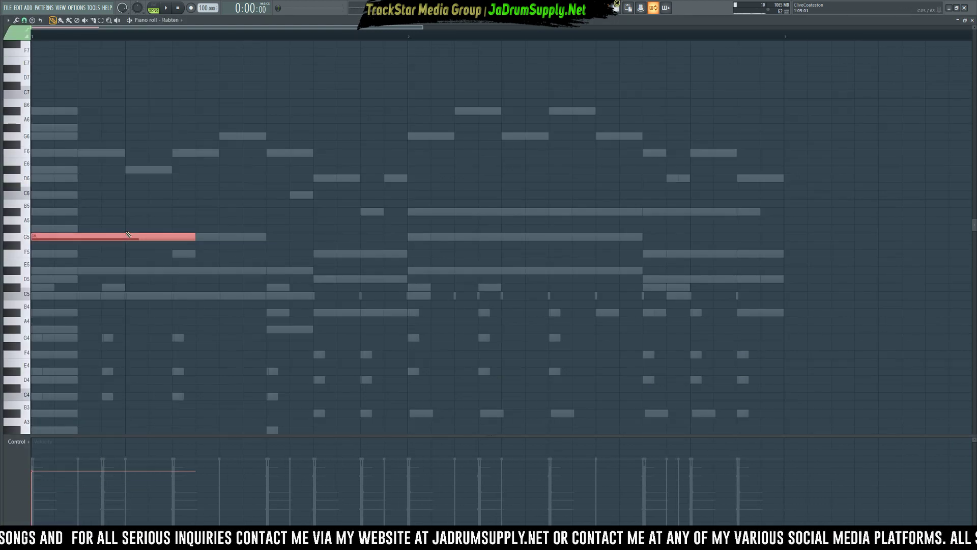
pyautogui.press('space')
pyautogui.press('space')
pyautogui.press('space')
pyautogui.scroll(-1, 315, 246)
# Add seven-step notes F5 at bar 1 step 13, D#5 at the start of bar 2 and F5 at bar 2 step 11, then select both F5 notes
pyautogui.click(315, 245)
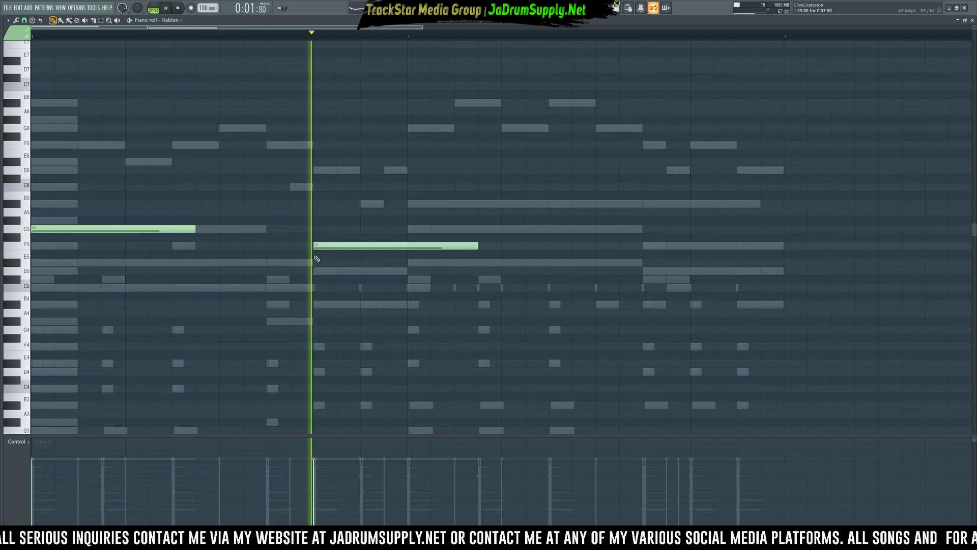
pyautogui.press('space')
pyautogui.click(409, 263)
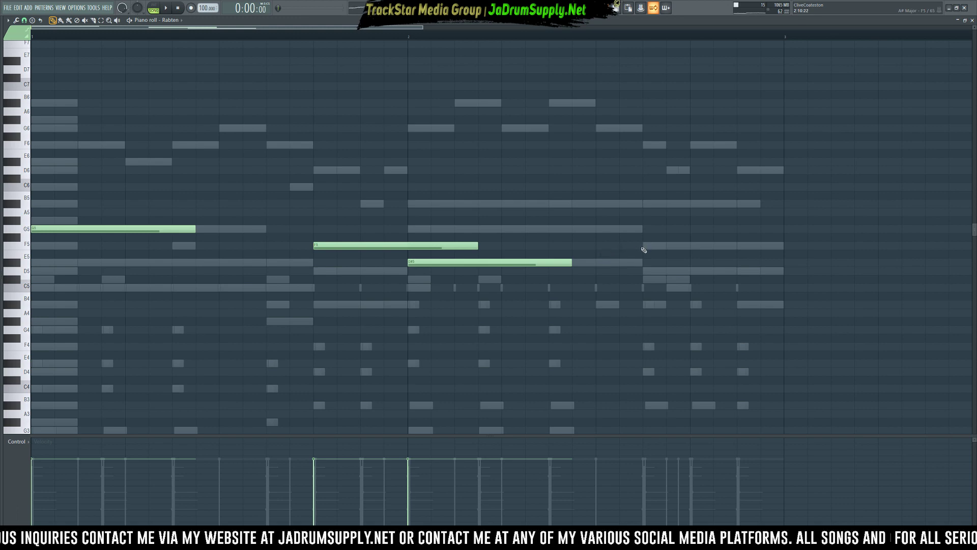
pyautogui.click(646, 248)
pyautogui.moveTo(415, 234); pyautogui.dragTo(666, 252)
pyautogui.scroll(-1, 808, 244)
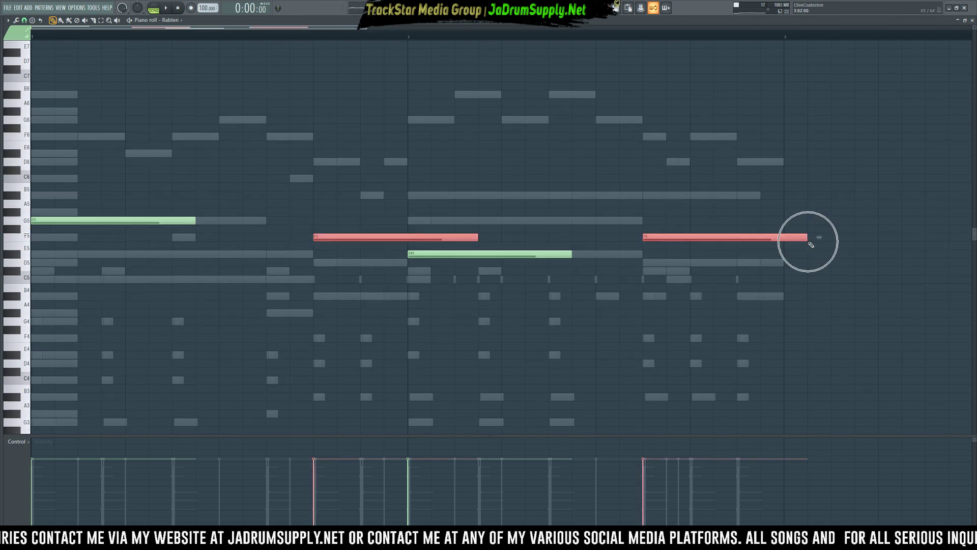
# Shorten both selected F5 notes to four steps, deselect them and play the pattern
pyautogui.moveTo(807, 237); pyautogui.dragTo(743, 242)
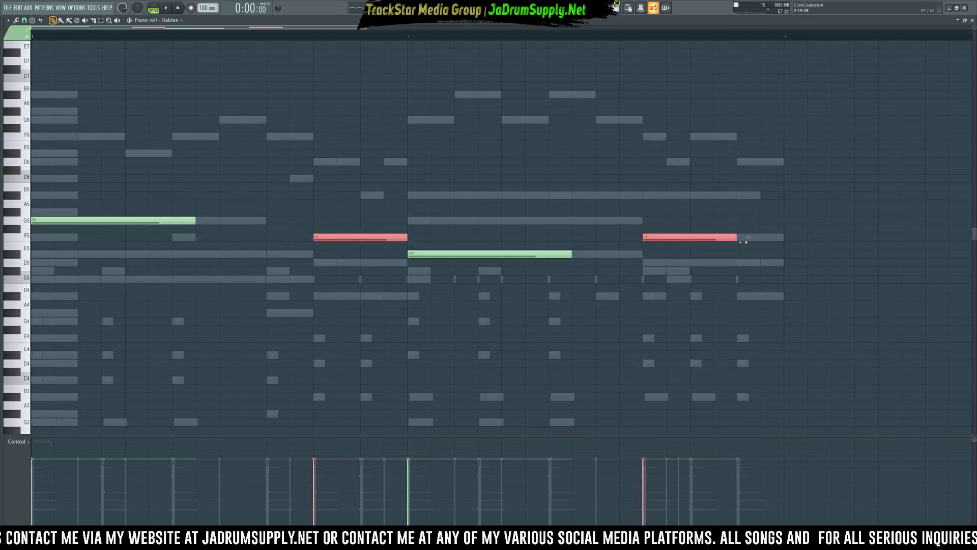
pyautogui.keyDown('ctrl'); pyautogui.click(725, 265); pyautogui.keyUp('ctrl')
pyautogui.press('space')
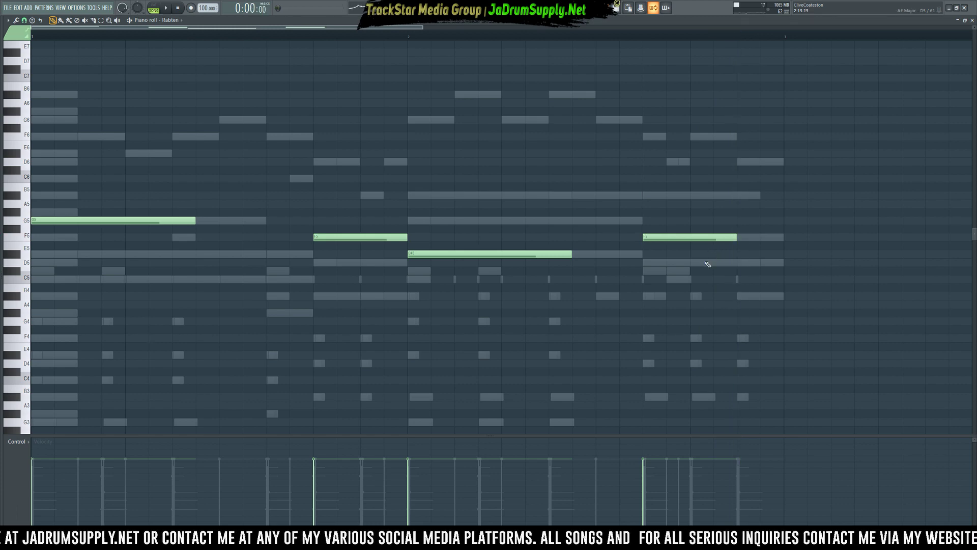
# Shorten the bar 2 F5 note to three steps and add a three-step D5 note at bar 2 step 14
pyautogui.click(718, 263)
pyautogui.moveTo(735, 230); pyautogui.dragTo(781, 258)
pyautogui.keyDown('ctrl'); pyautogui.click(750, 213); pyautogui.keyUp('ctrl')
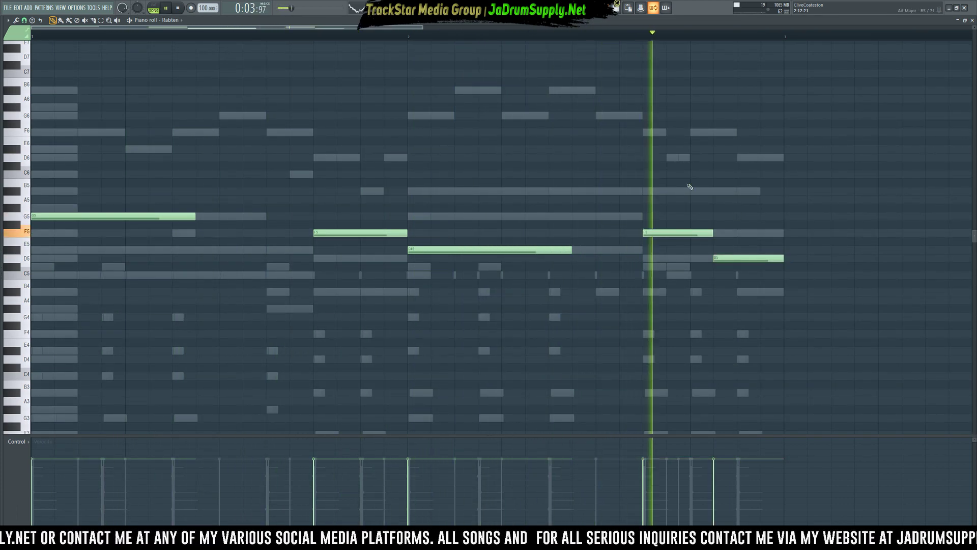
pyautogui.press('space')
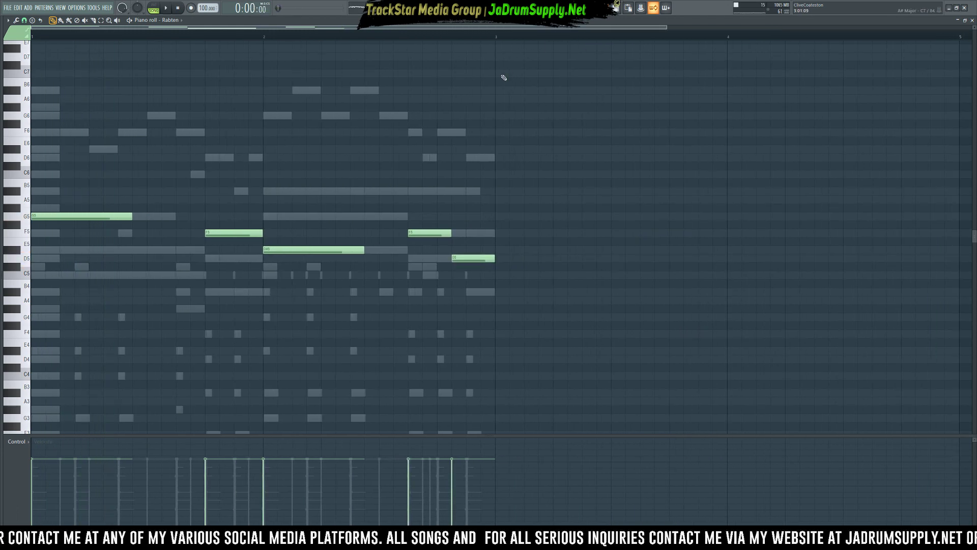
# Transpose all Rabten notes up one octave and lengthen the opening G6 note to 13 steps during playback
pyautogui.hotkey('ctrl', 'Up')
pyautogui.press('space')
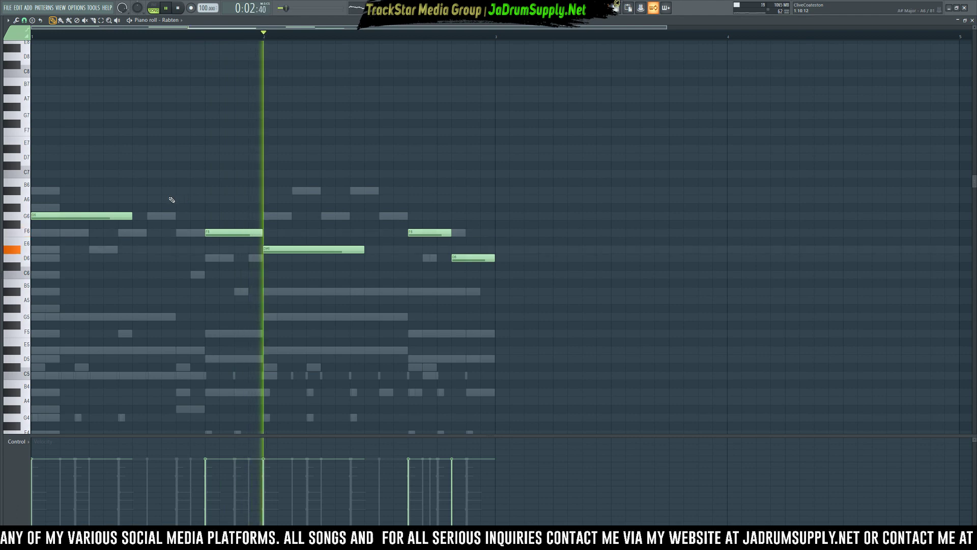
pyautogui.moveTo(131, 214); pyautogui.dragTo(217, 216)
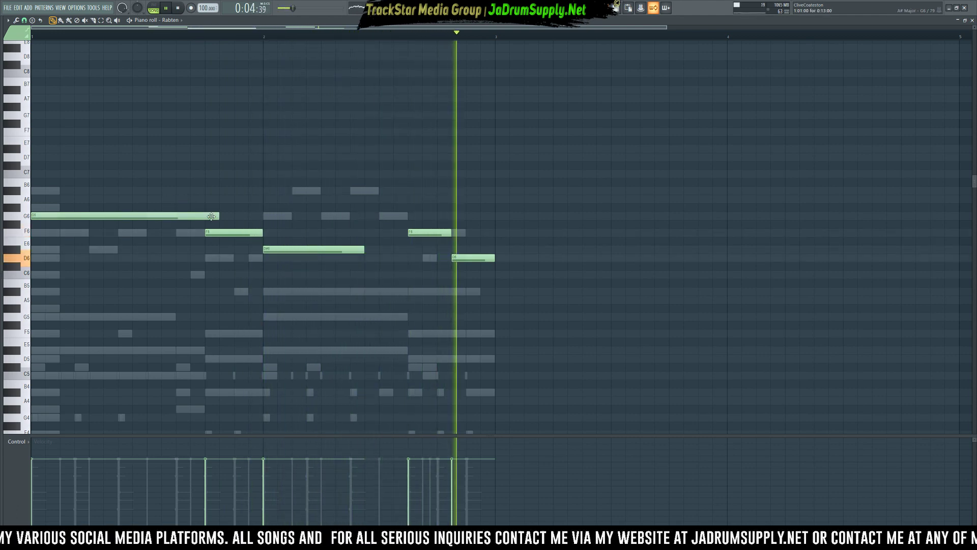
# Lower the F6 note at bar 2 step 11 by an octave, listen to it, and delete it
pyautogui.keyDown('ctrl'); pyautogui.click(430, 233); pyautogui.keyUp('ctrl')
pyautogui.hotkey('ctrl', 'Down')
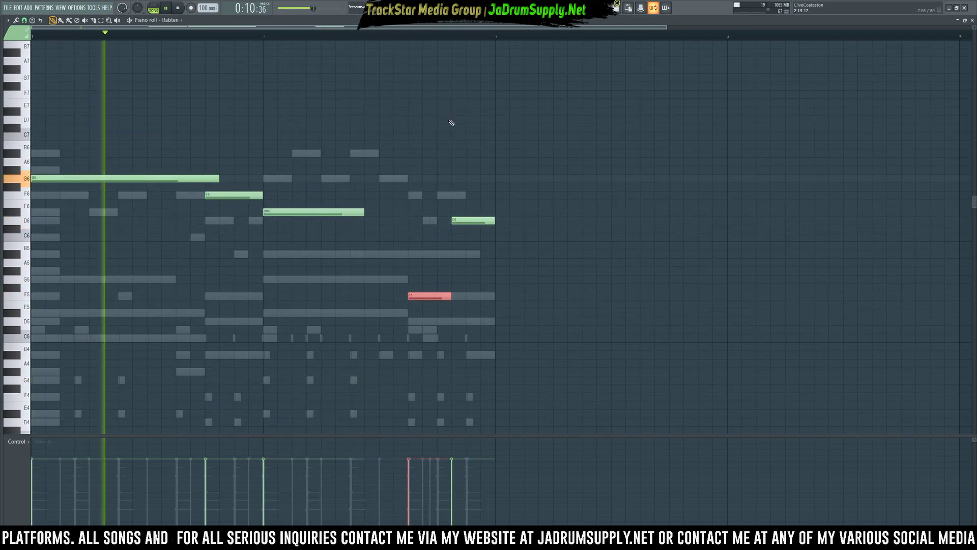
pyautogui.press('F6')
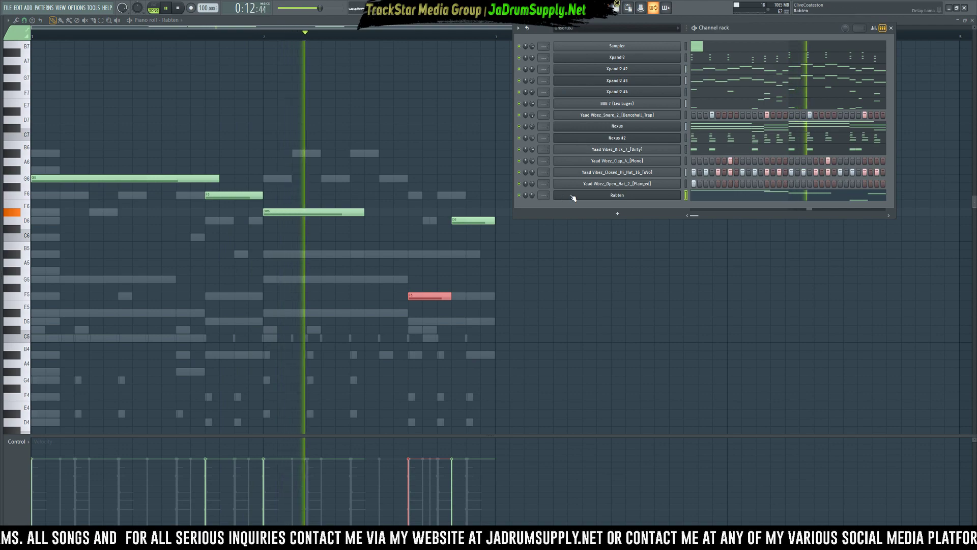
pyautogui.rightClick(421, 297)
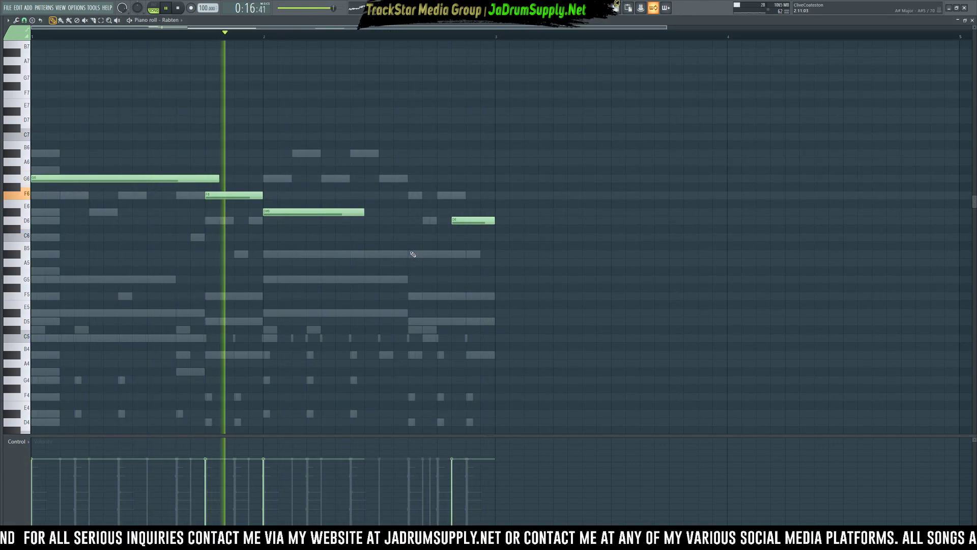
# Shorten the G6 note to 12 steps, lengthen D#6 to eight steps, and make D6 start at bar 2 step 13
pyautogui.moveTo(218, 178); pyautogui.dragTo(205, 179)
pyautogui.moveTo(452, 220); pyautogui.dragTo(407, 219)
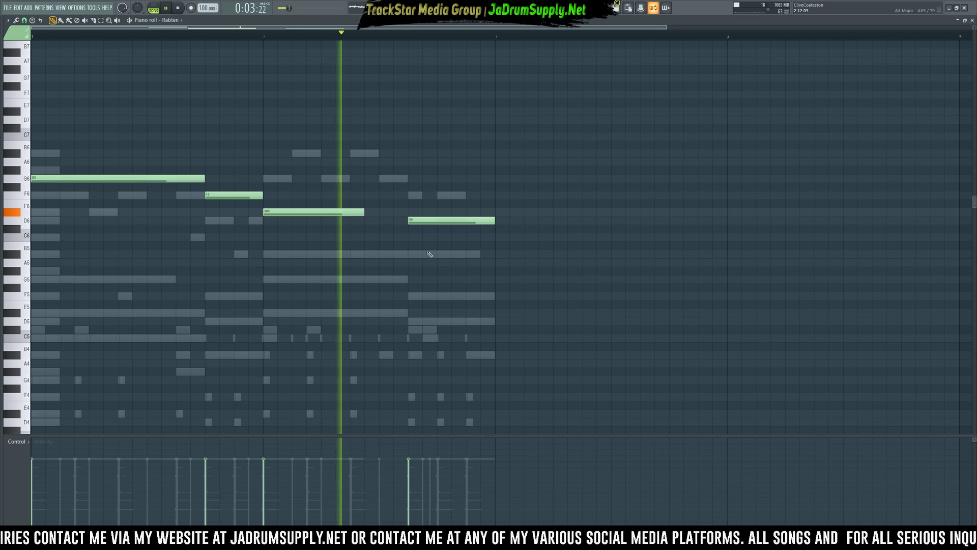
pyautogui.moveTo(363, 210); pyautogui.dragTo(422, 220)
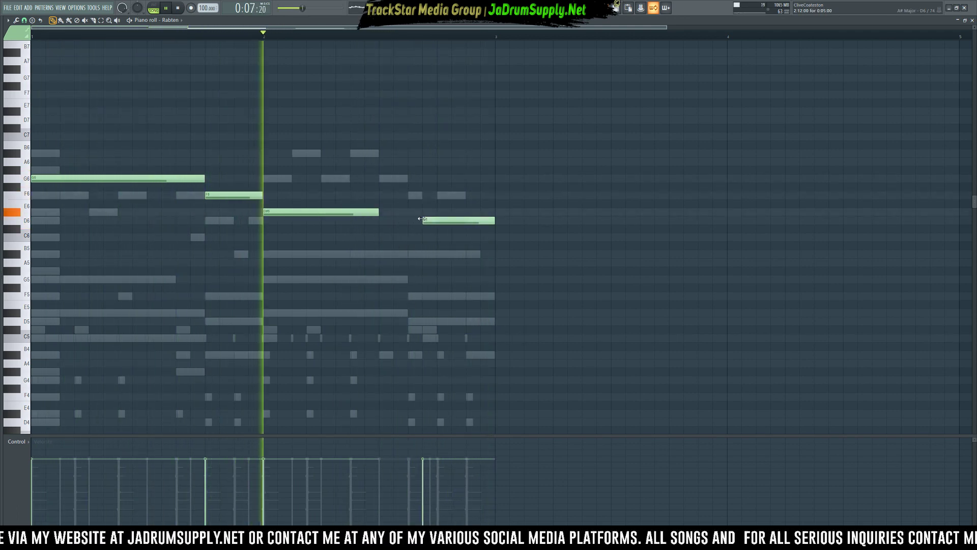
pyautogui.moveTo(423, 219); pyautogui.dragTo(437, 220)
# Stop playback, clone the Yaad Vibez_Snare_2_[Dancehall_Trap] channel, and open the clone's piano roll
pyautogui.press('F6')
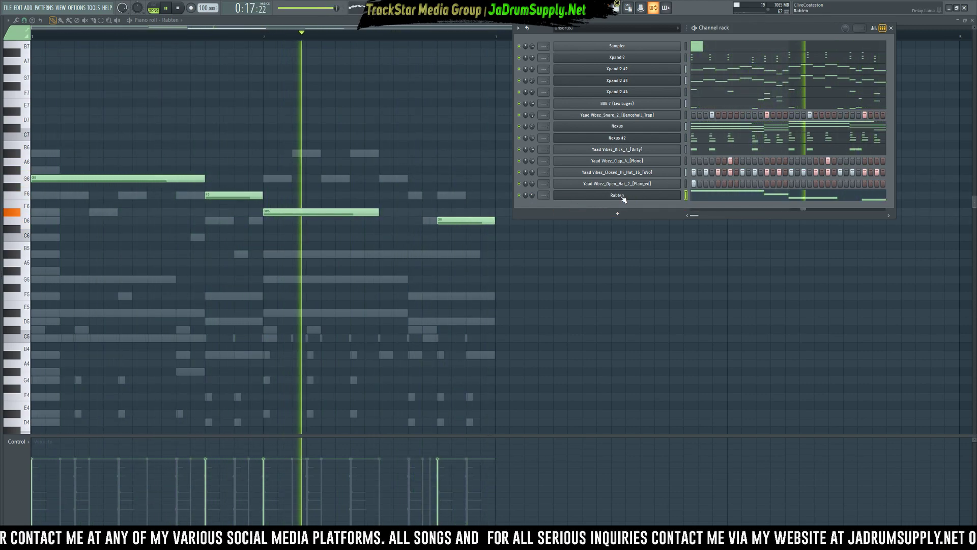
pyautogui.press('space')
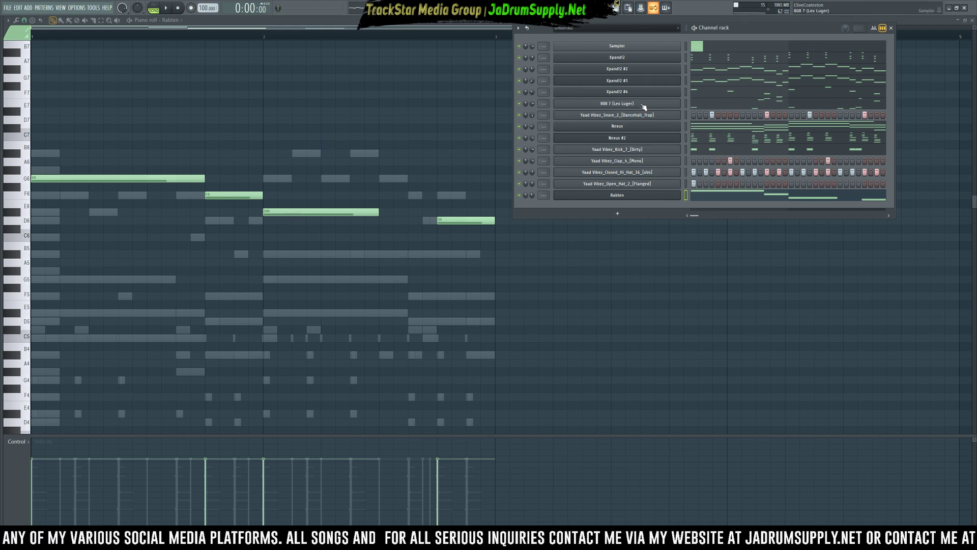
pyautogui.rightClick(655, 115)
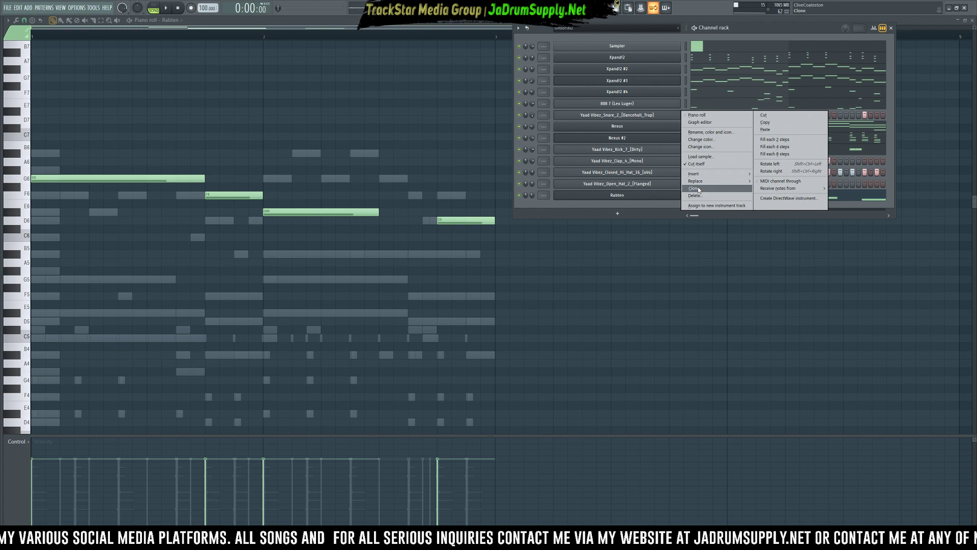
pyautogui.click(698, 189)
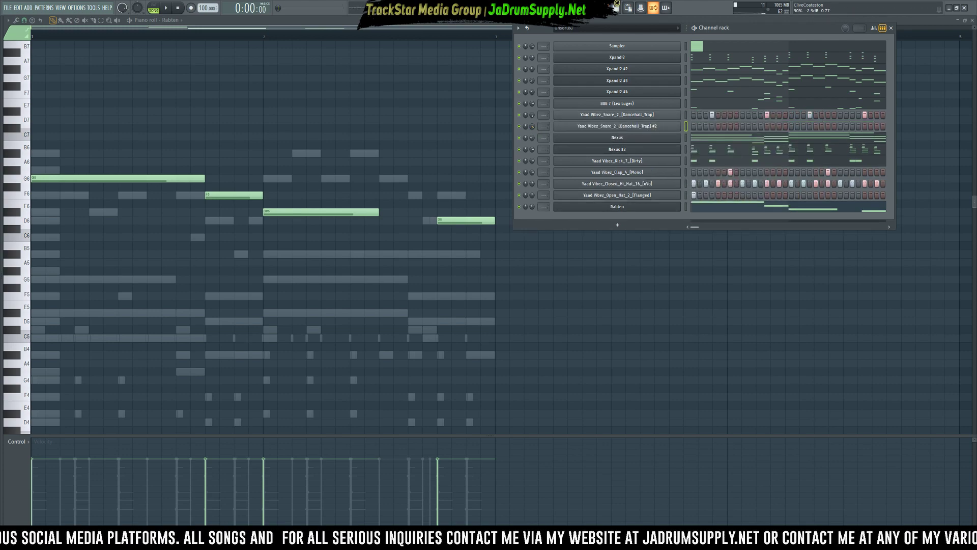
pyautogui.rightClick(578, 126)
pyautogui.click(723, 127)
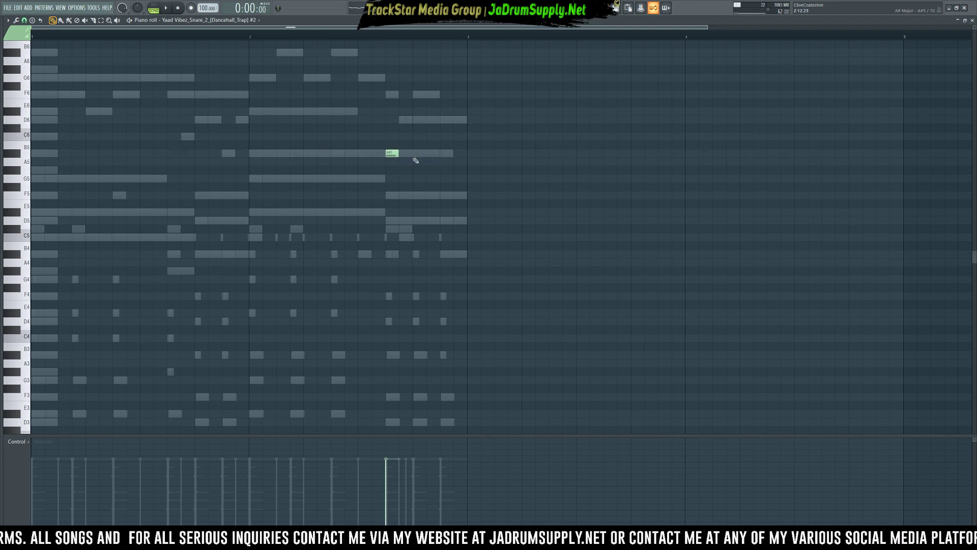
# Draw one-step A#5 snare hits at bar 2 steps 11, 13 and 14, and shift all three two steps earlier
pyautogui.click(431, 154)
pyautogui.press('space')
pyautogui.hotkey('ctrl', 'a')
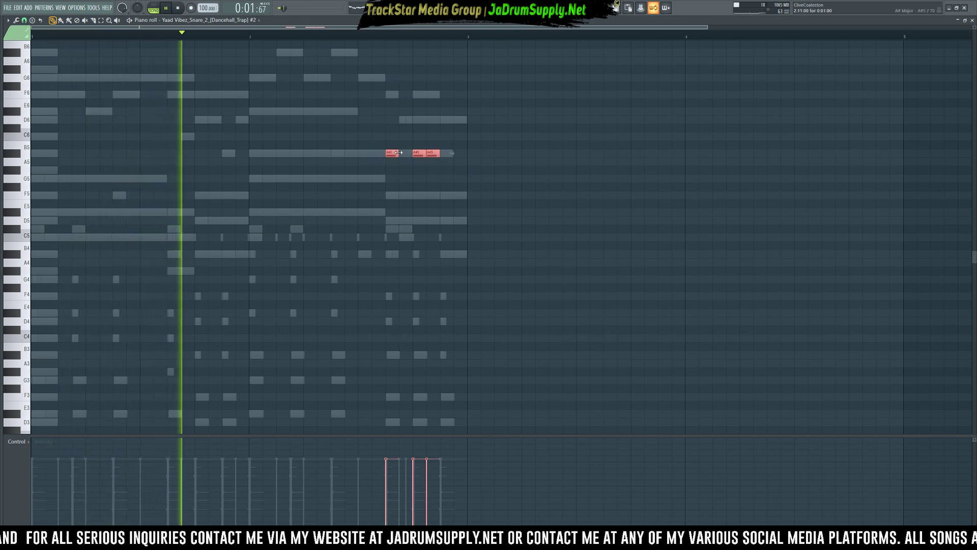
pyautogui.moveTo(399, 152); pyautogui.dragTo(371, 152)
pyautogui.click(414, 218)
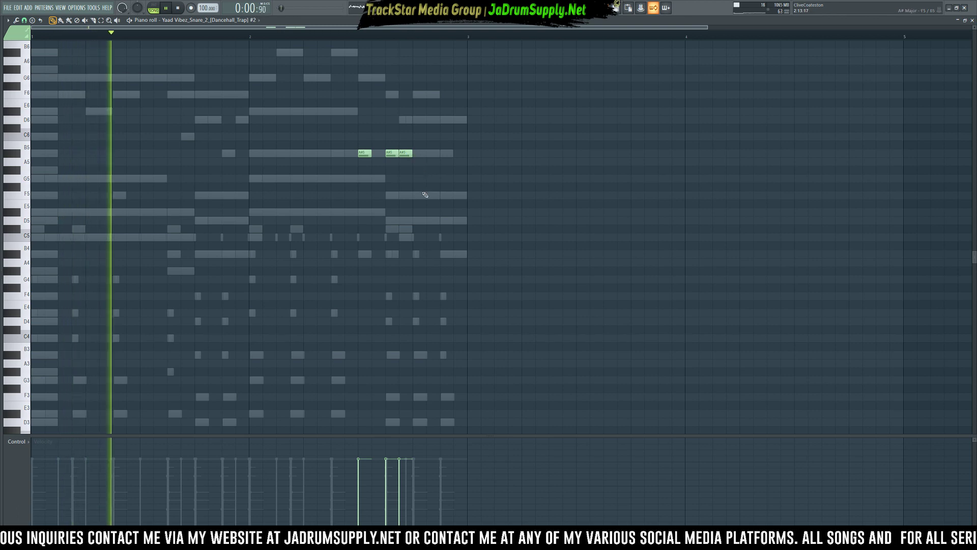
# Add one-step F5 snare hits at bar 2 steps 14 and 15, and stop playback after listening
pyautogui.click(432, 195)
pyautogui.click(447, 194)
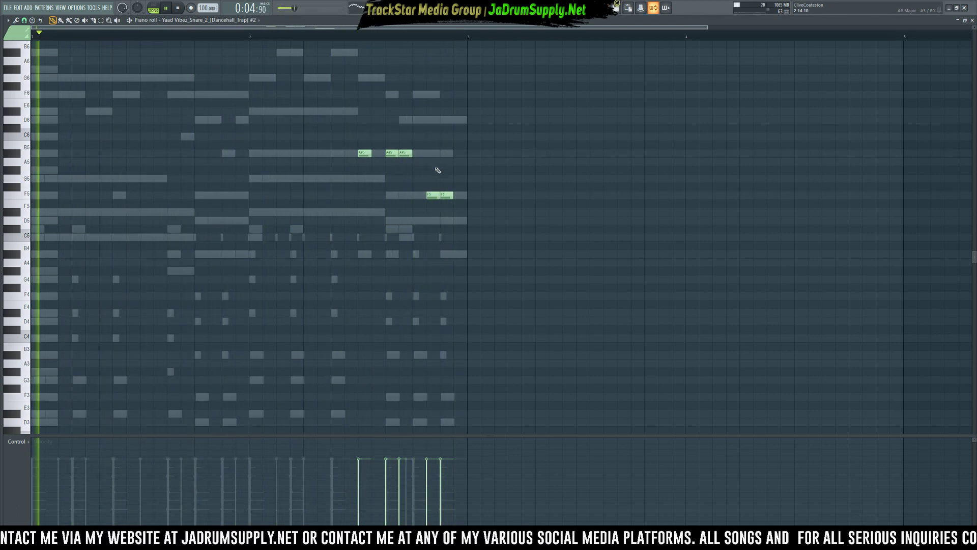
pyautogui.press('space')
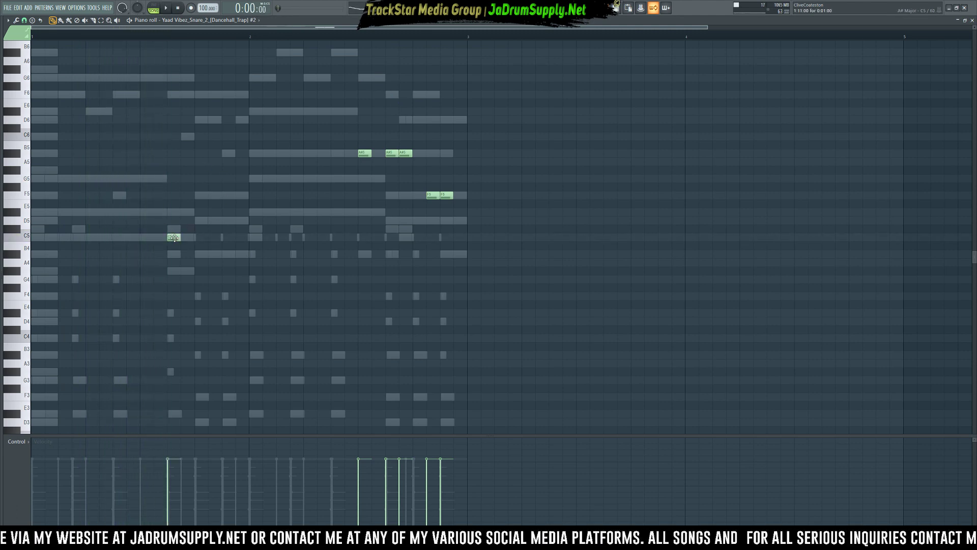
# Place a two-step C5 snare note at bar 1 step 11 and chop it into four equal notes
pyautogui.scroll(2, 180, 239)
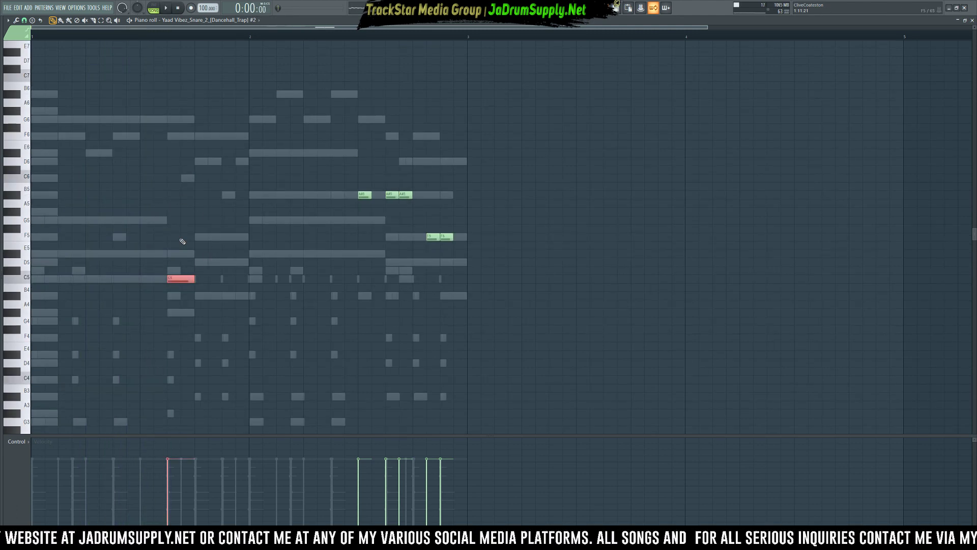
pyautogui.hotkey('alt', 'u')
pyautogui.press('Return')
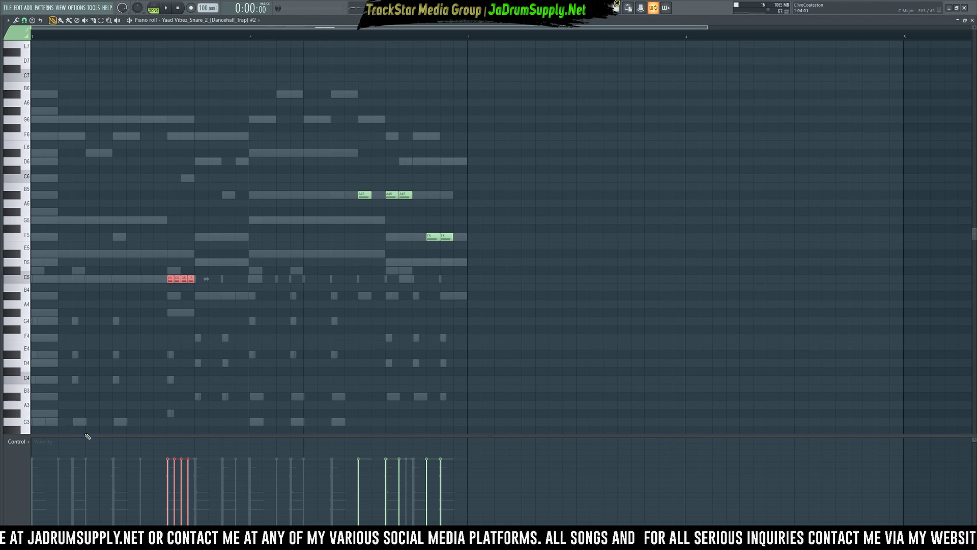
# Draw a descending fine pitch ramp across the four chopped C5 notes and play it back
pyautogui.click(27, 442)
pyautogui.click(94, 496)
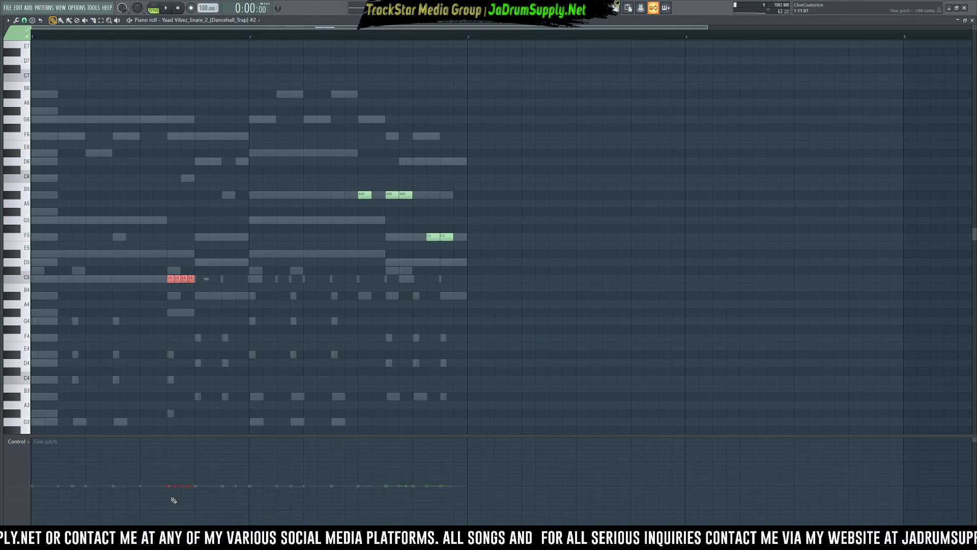
pyautogui.press('space')
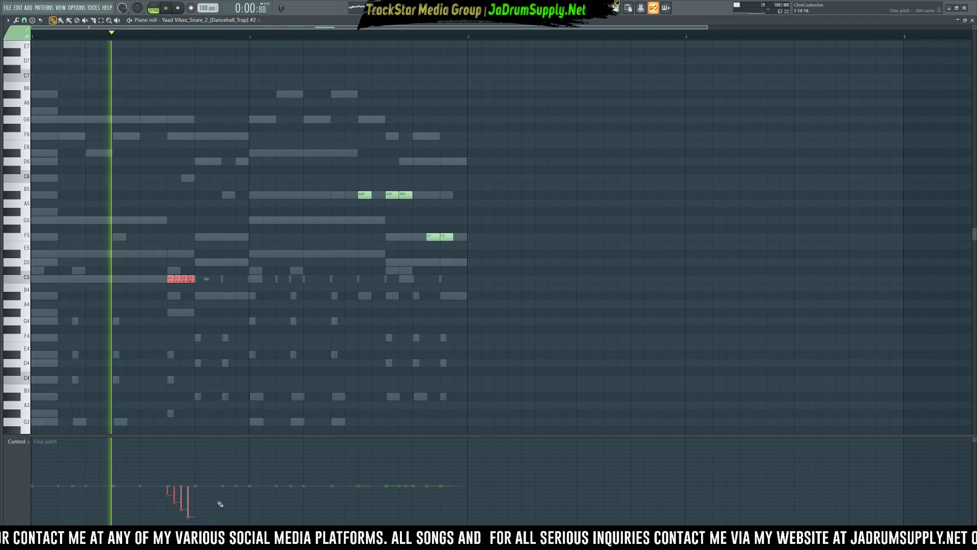
pyautogui.press('space')
pyautogui.press('space')
pyautogui.press('space')
# Transpose the chopped snare roll up one octave to C6 and listen to it
pyautogui.hotkey('ctrl', 'Up')
pyautogui.press('space')
pyautogui.press('space')
pyautogui.press('space')
# Show the note pan values and chop the C6 snare roll again into eight shorter notes
pyautogui.click(21, 442)
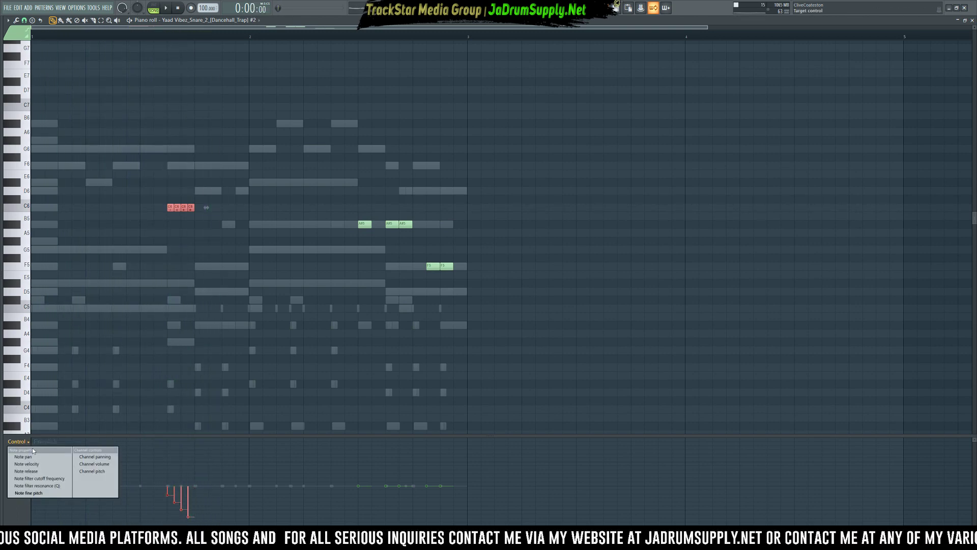
pyautogui.click(35, 457)
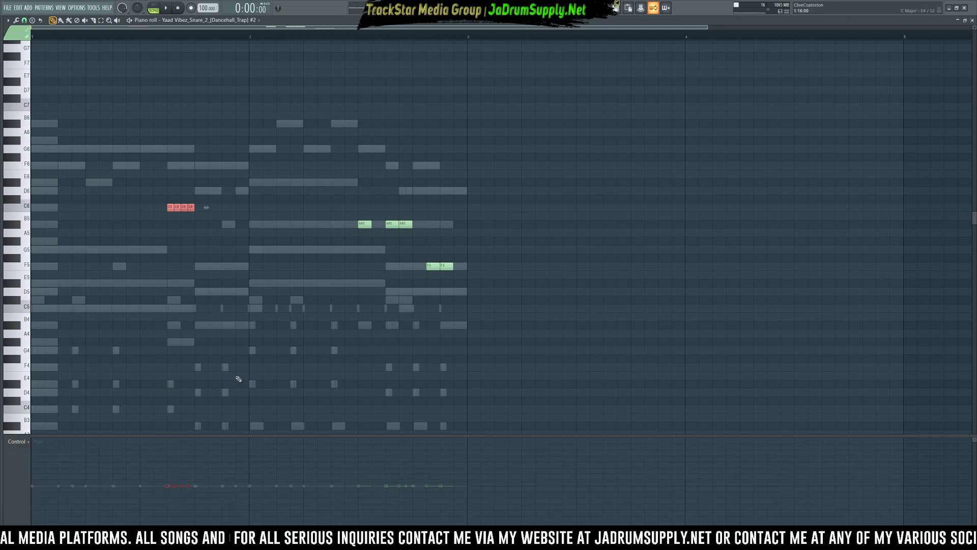
pyautogui.hotkey('alt', 'u')
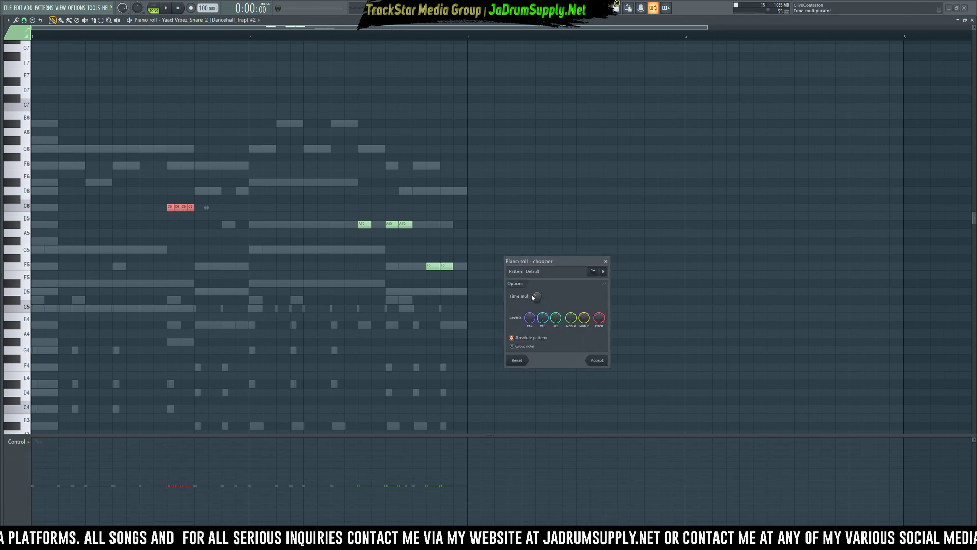
pyautogui.click(600, 361)
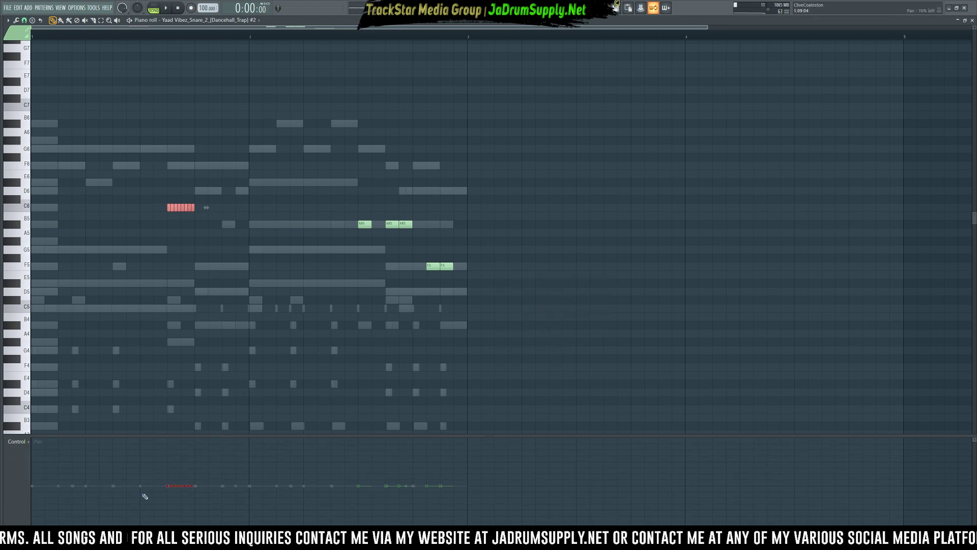
# Draw a fine pitch ramp across the eight C6 notes, falling from above centre to far below it, and play it
pyautogui.click(29, 442)
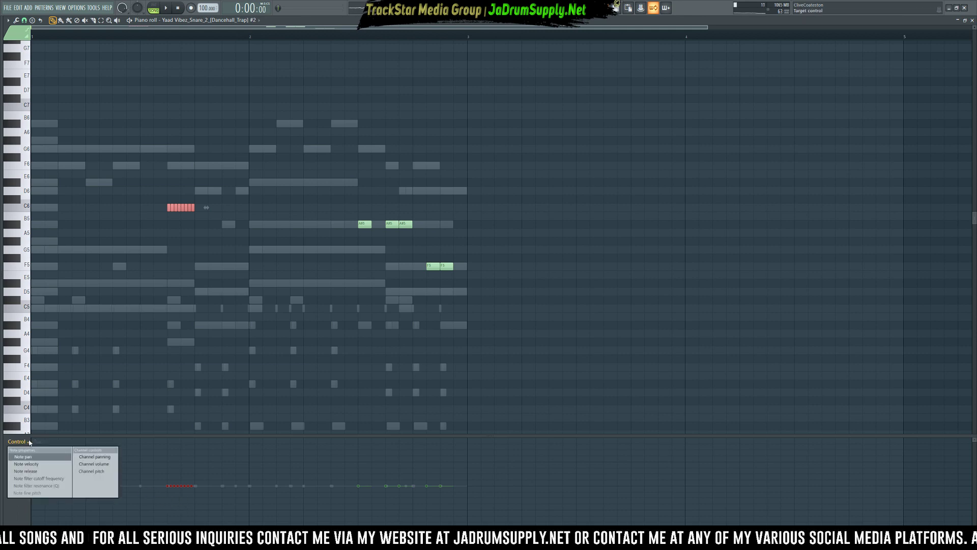
pyautogui.click(38, 493)
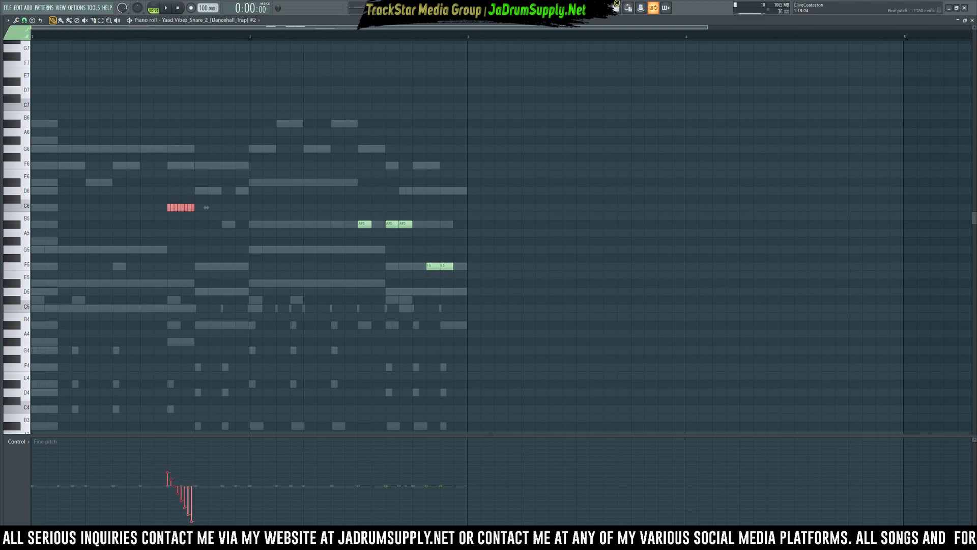
pyautogui.press('space')
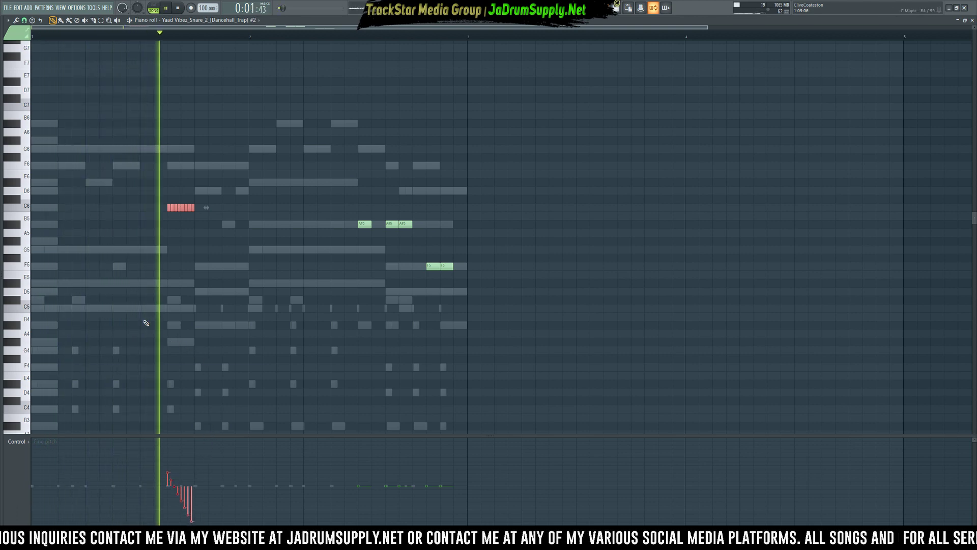
# Draw a descending velocity ramp across the eight C6 snare roll notes and play the pattern
pyautogui.click(28, 441)
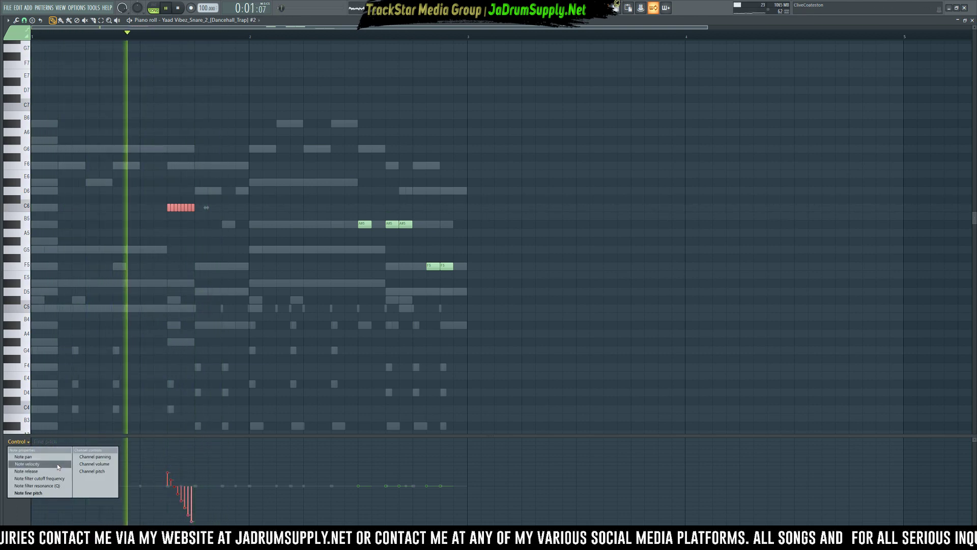
pyautogui.click(38, 464)
pyautogui.press('space')
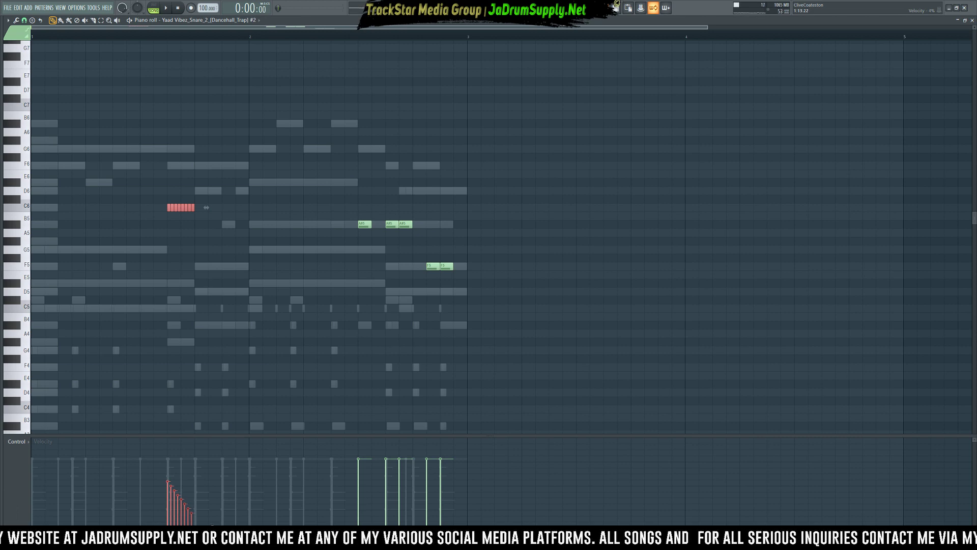
pyautogui.press('space')
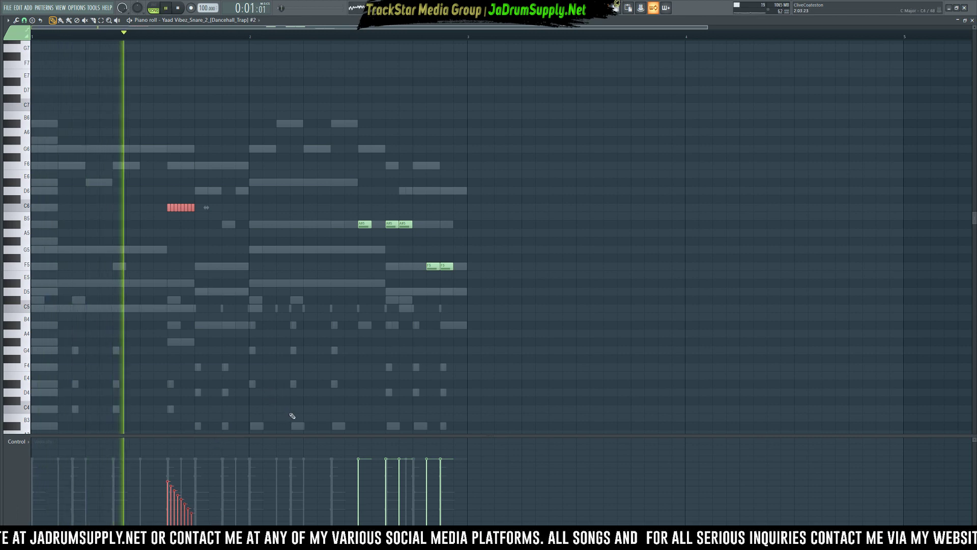
pyautogui.press('space')
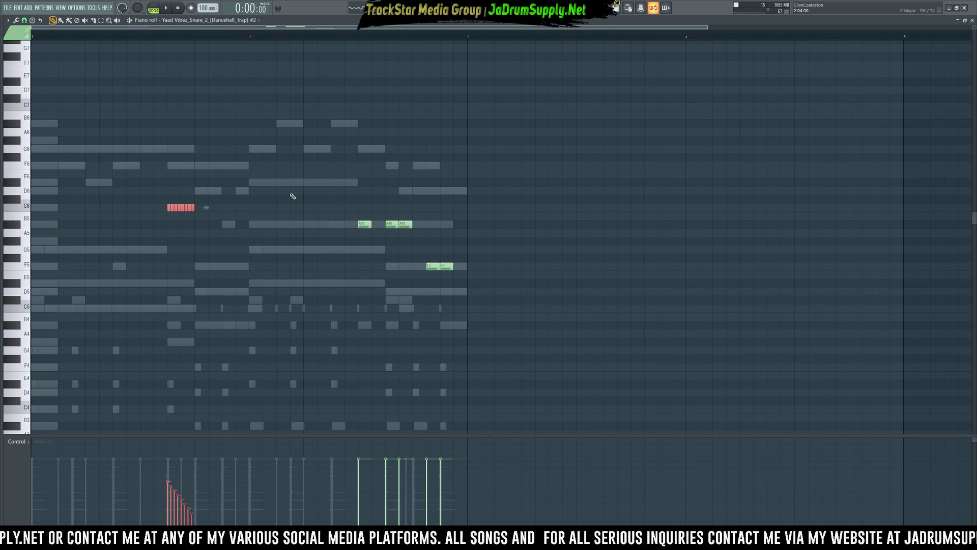
# Load Yaad Vibez_SFX_DD2_[Dark_Crow_2_Stereo] from the Yaad Vibes drumkit's FX Sound Effects folder into a new channel
pyautogui.click(431, 8)
pyautogui.press('space')
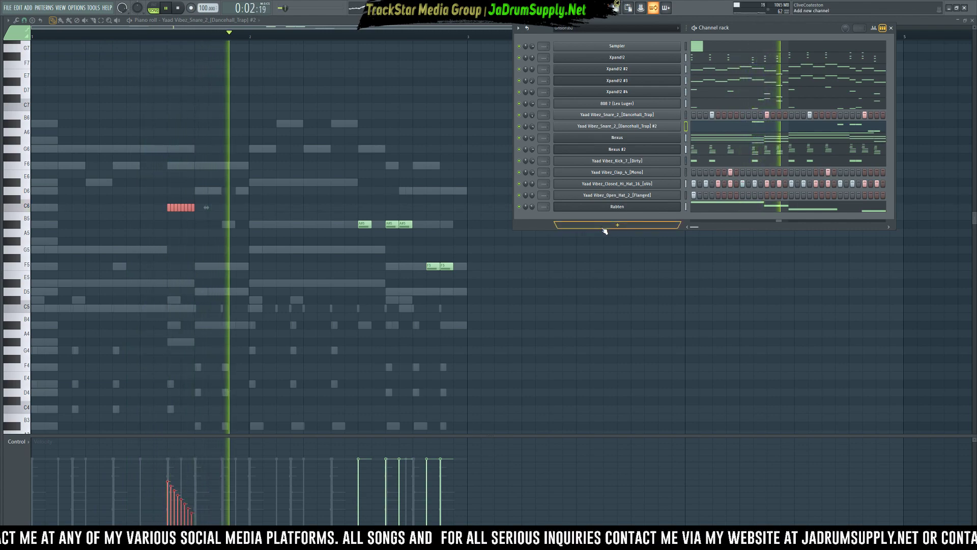
pyautogui.click(19, 176)
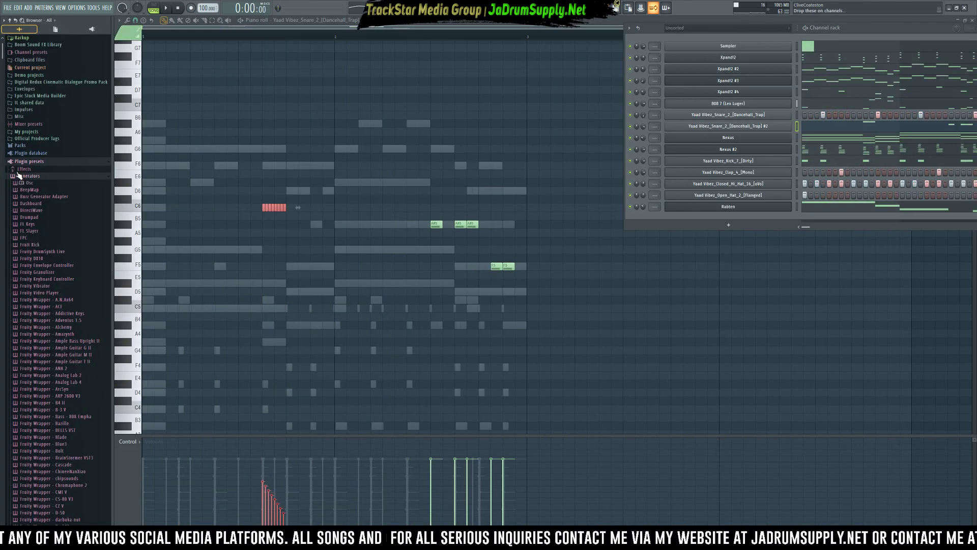
pyautogui.click(10, 20)
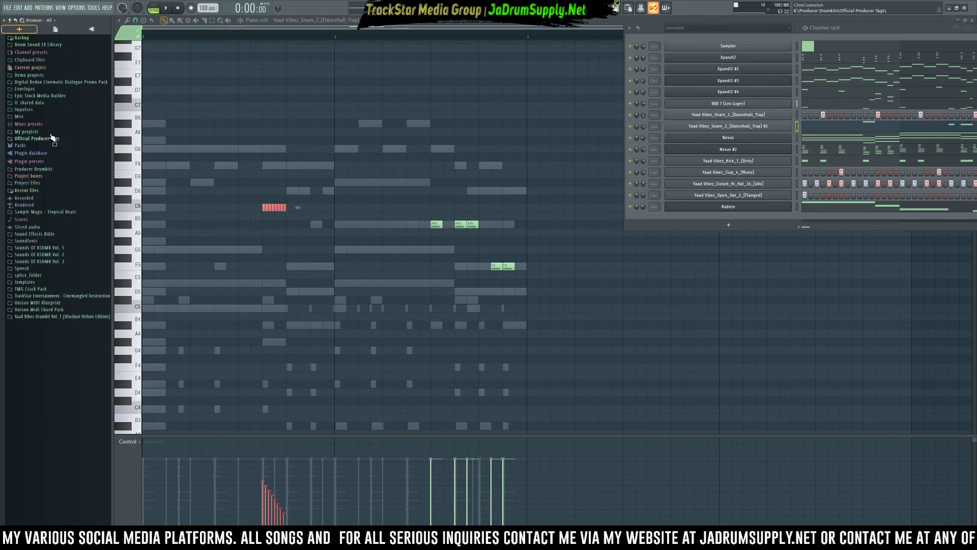
pyautogui.click(50, 316)
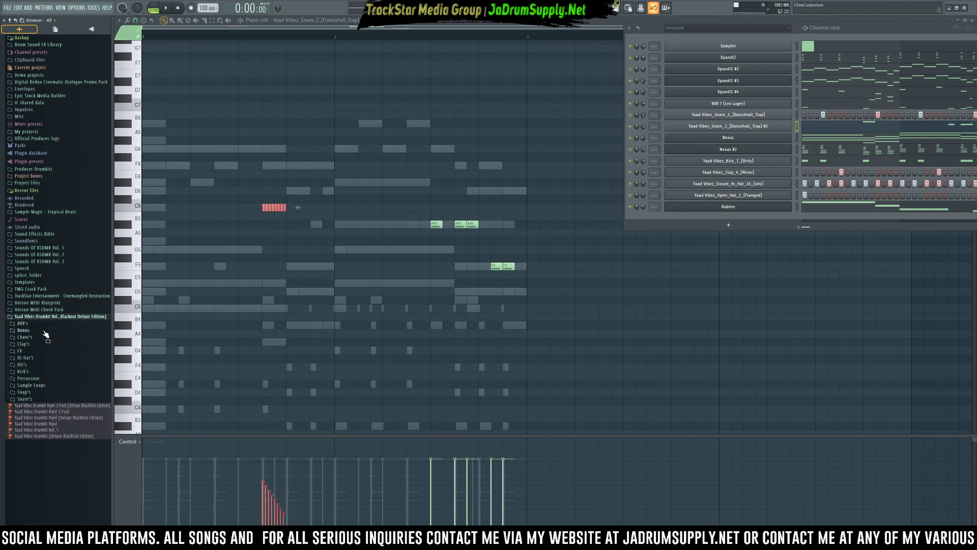
pyautogui.click(20, 351)
pyautogui.click(34, 364)
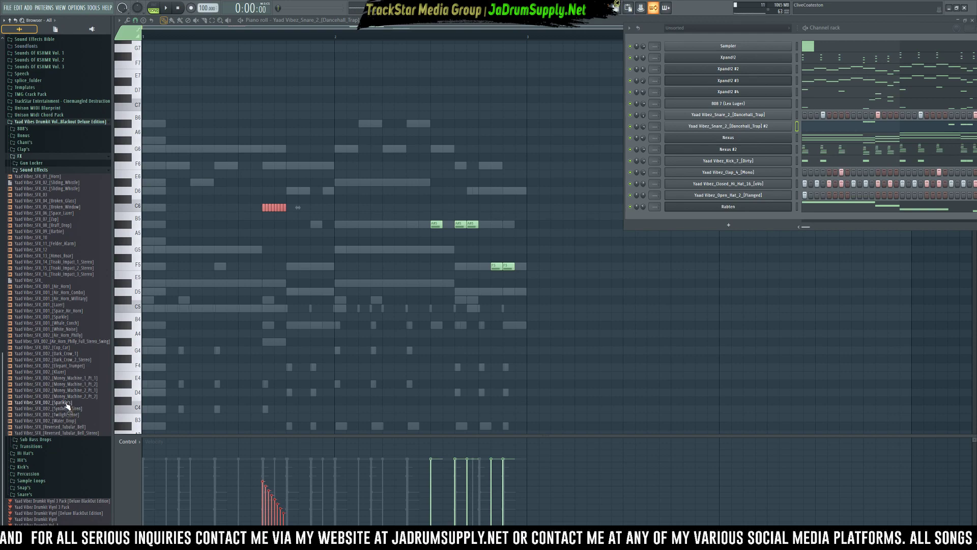
pyautogui.rightClick(79, 362)
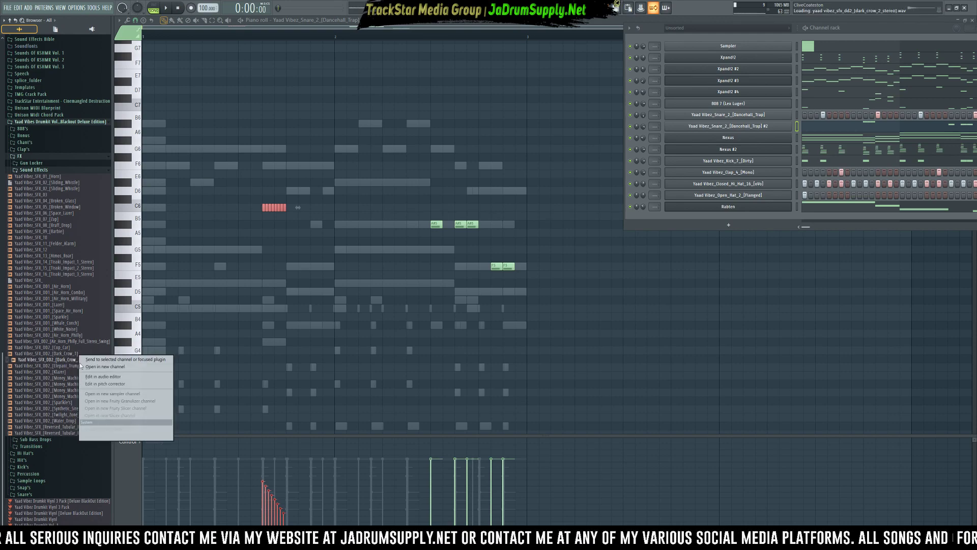
pyautogui.click(113, 367)
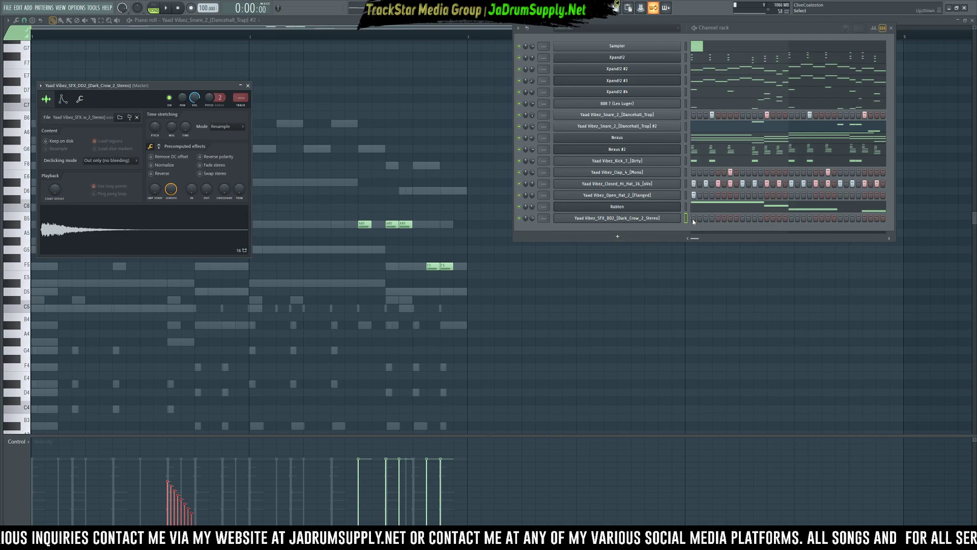
# Place a two-step C5 note for the Dark Crow channel at step 15 of bar 2, show note fine pitch, and play it
pyautogui.press('space')
pyautogui.press('space')
pyautogui.rightClick(674, 217)
pyautogui.click(697, 218)
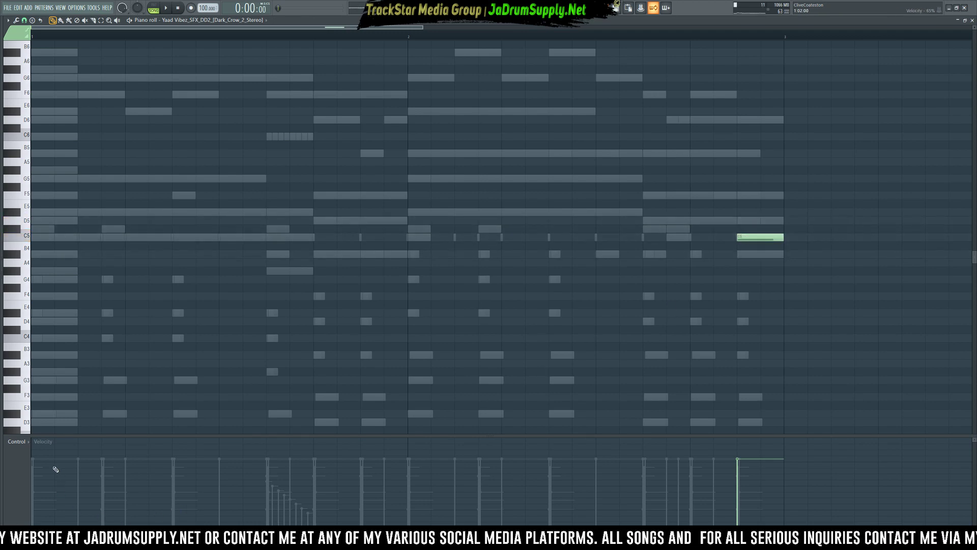
pyautogui.click(18, 441)
pyautogui.click(30, 492)
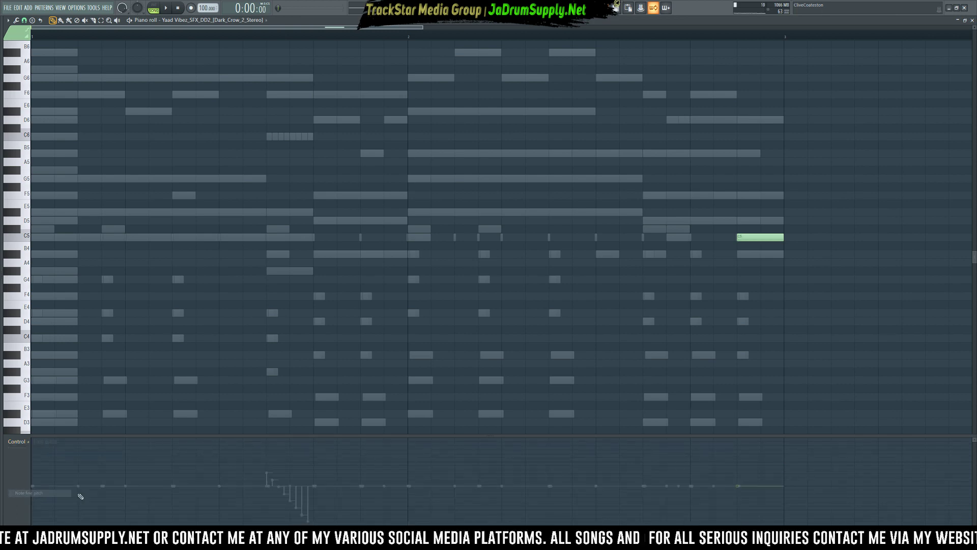
pyautogui.press('space')
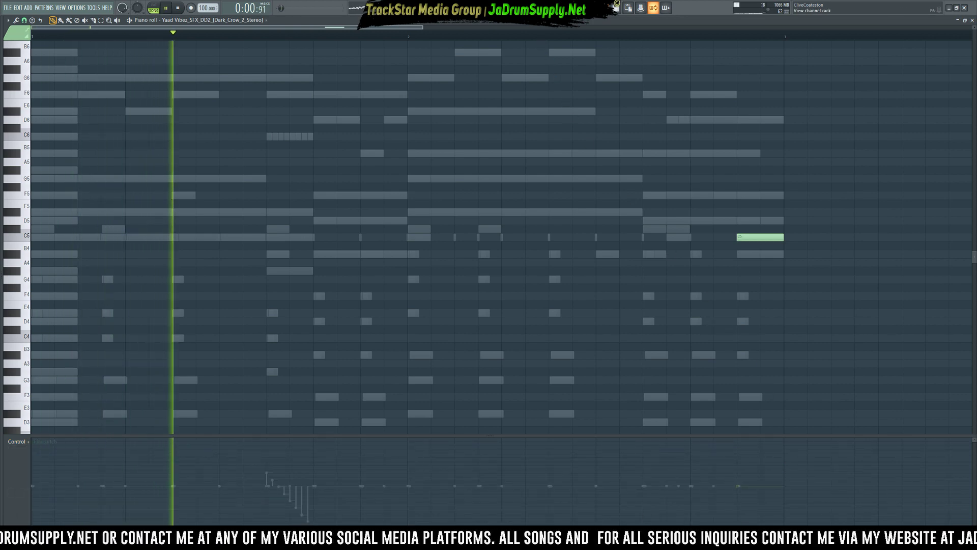
# Normalize the Dark Crow sample in its channel settings
pyautogui.press('F6')
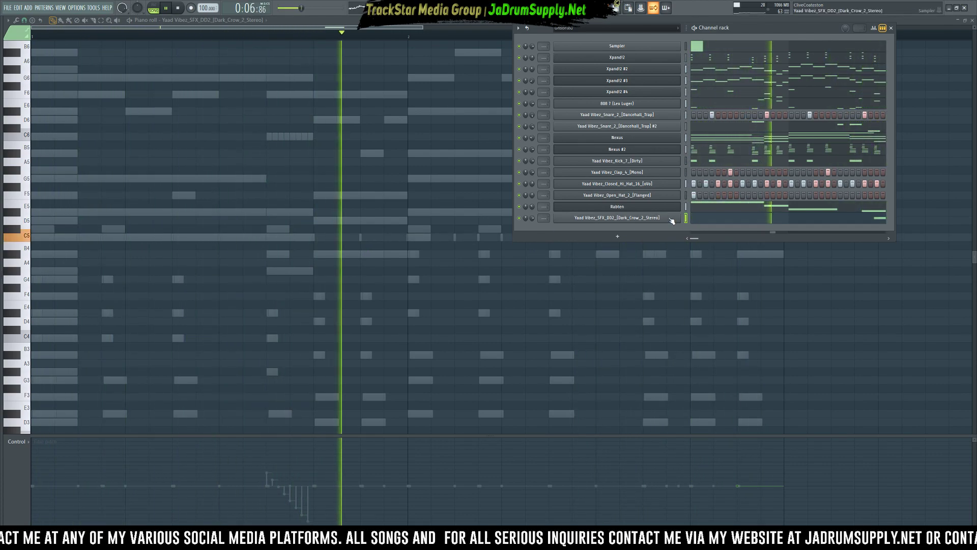
pyautogui.click(672, 218)
pyautogui.click(152, 165)
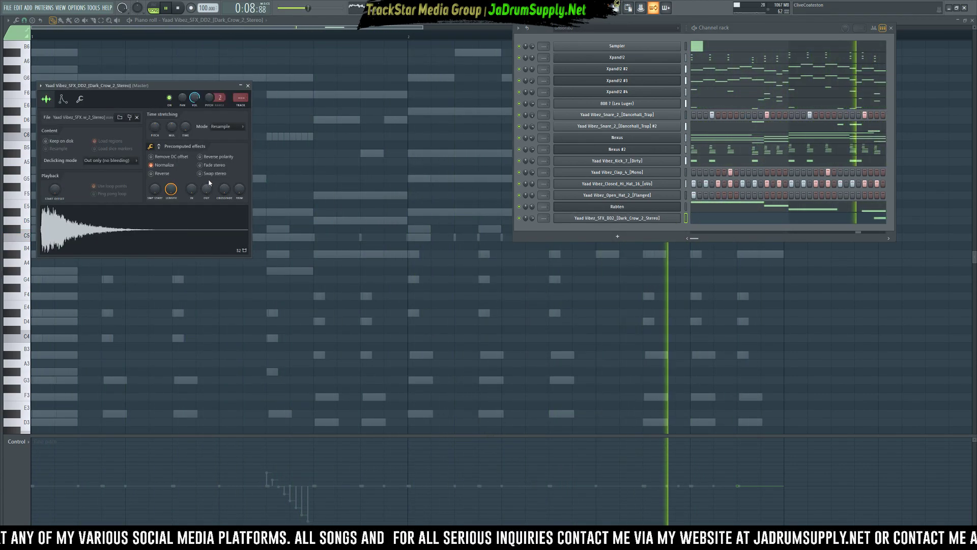
# Shorten the Dark Crow C5 note to one step, trying it at steps 16 and 14 before settling on step 15 of bar 2
pyautogui.click(783, 292)
pyautogui.moveTo(747, 236); pyautogui.dragTo(783, 236)
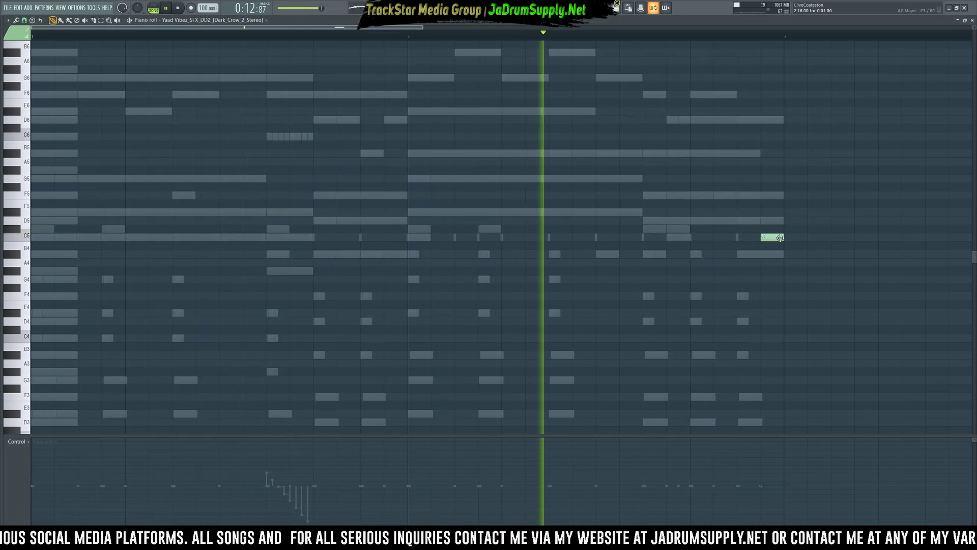
pyautogui.moveTo(766, 237); pyautogui.dragTo(720, 237)
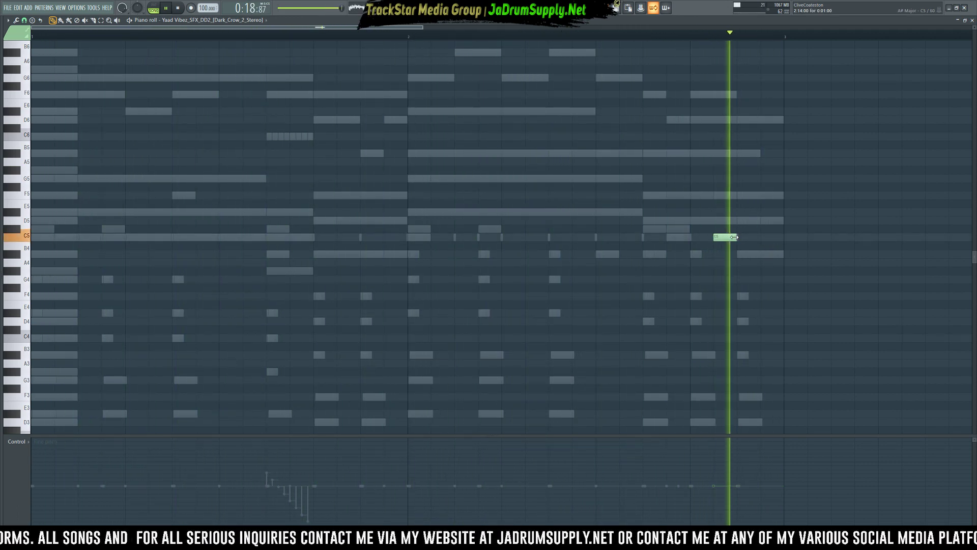
pyautogui.moveTo(719, 236); pyautogui.dragTo(742, 236)
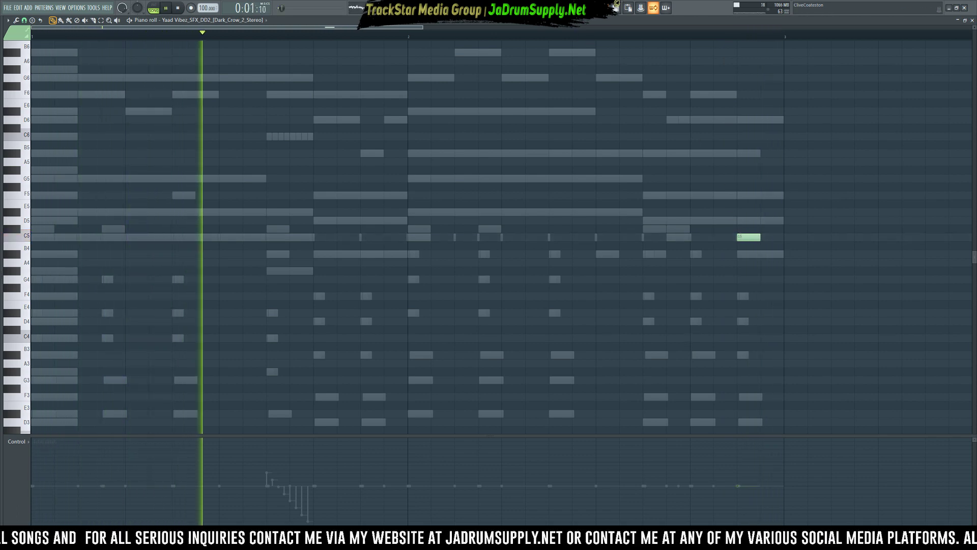
# Play the pattern to check the Dark Crow hit against the other channels
pyautogui.click(449, 8)
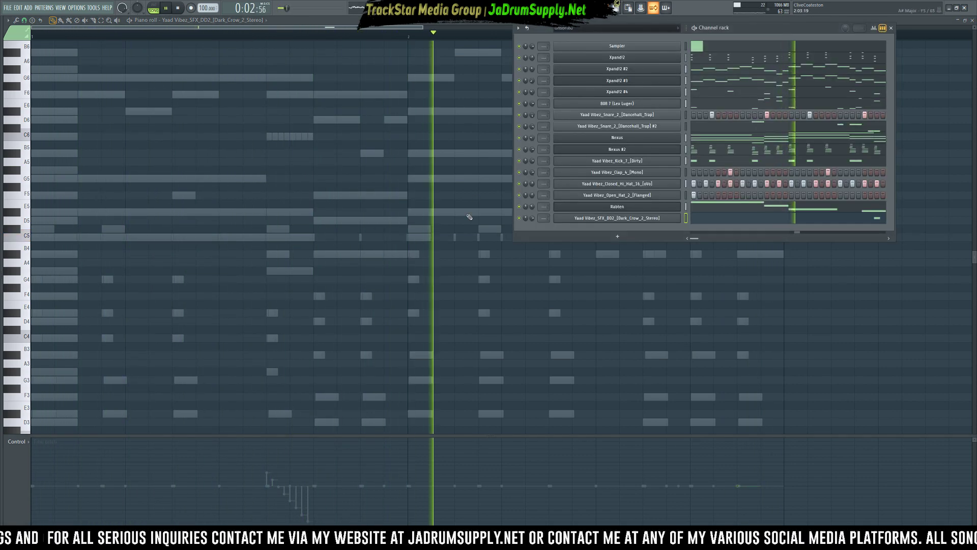
pyautogui.click(647, 300)
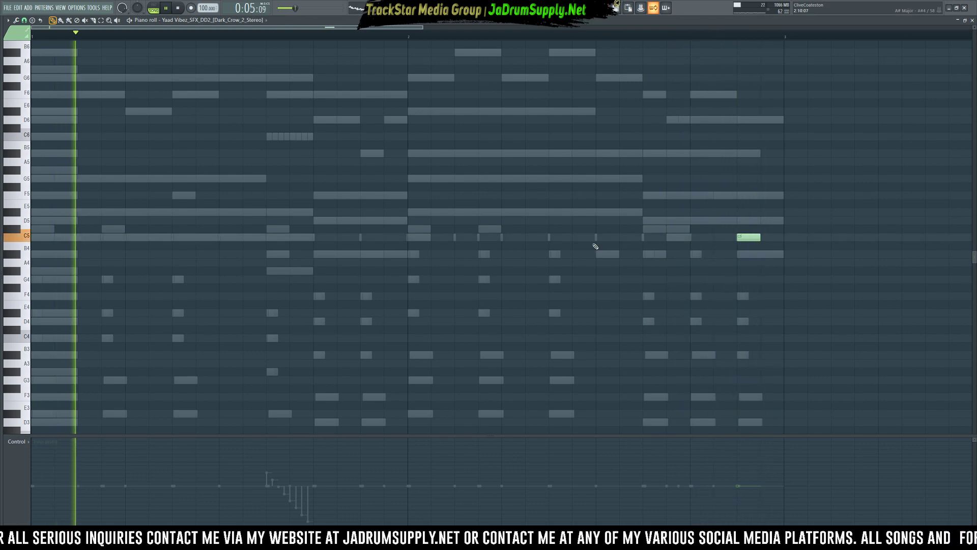
pyautogui.click(449, 8)
pyautogui.press('space')
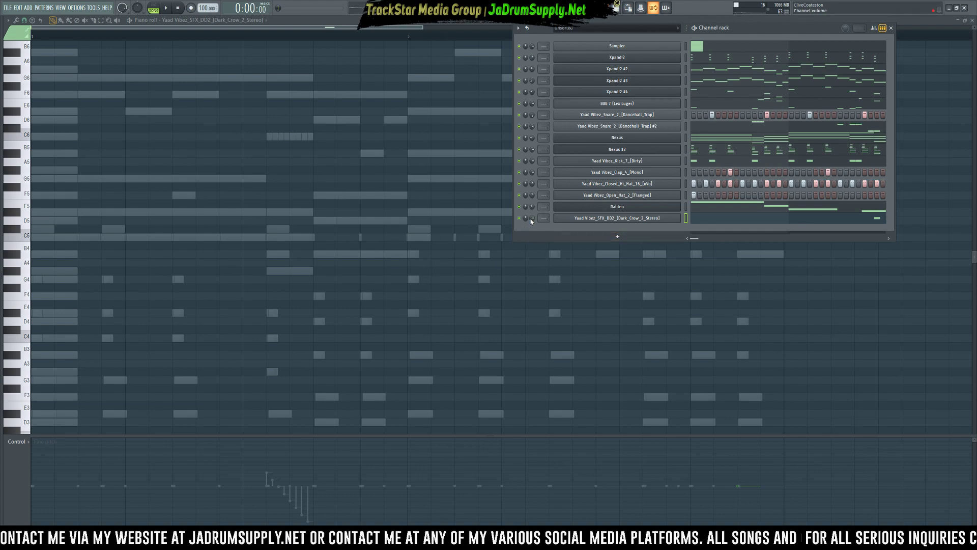
pyautogui.press('space')
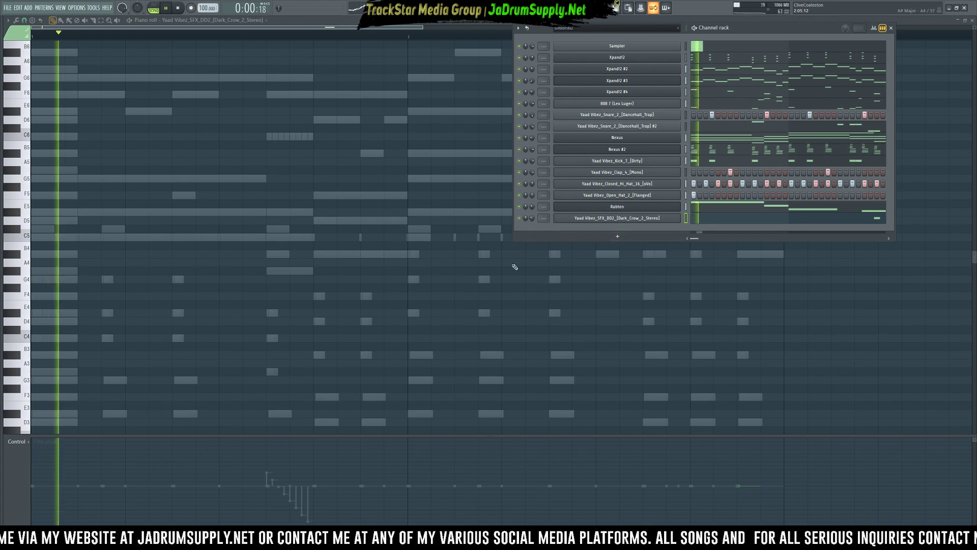
# Audition more sounds in the Sound Effects folder and load Yaad Vibez_SFX_DD2_[Klazer] into a new channel
pyautogui.hotkey('alt', 'F8')
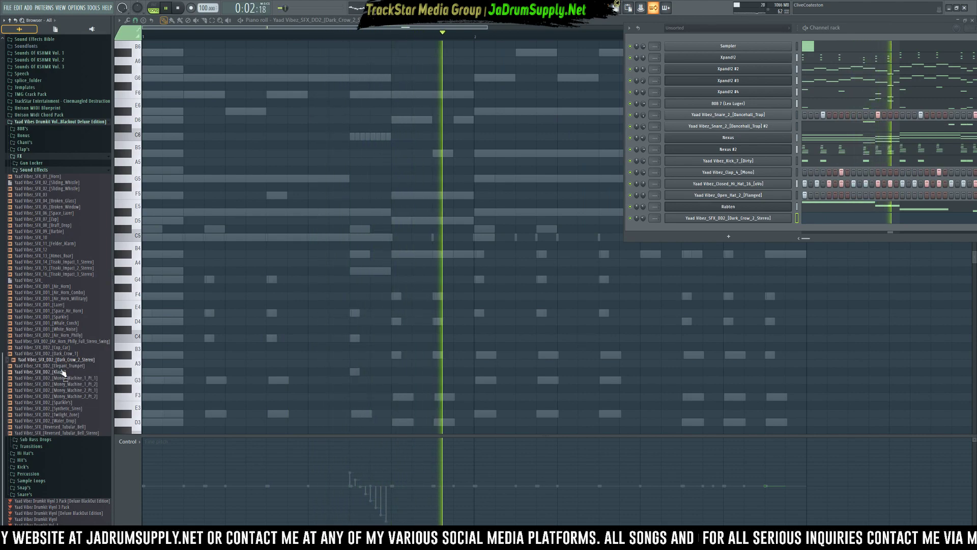
pyautogui.press('space')
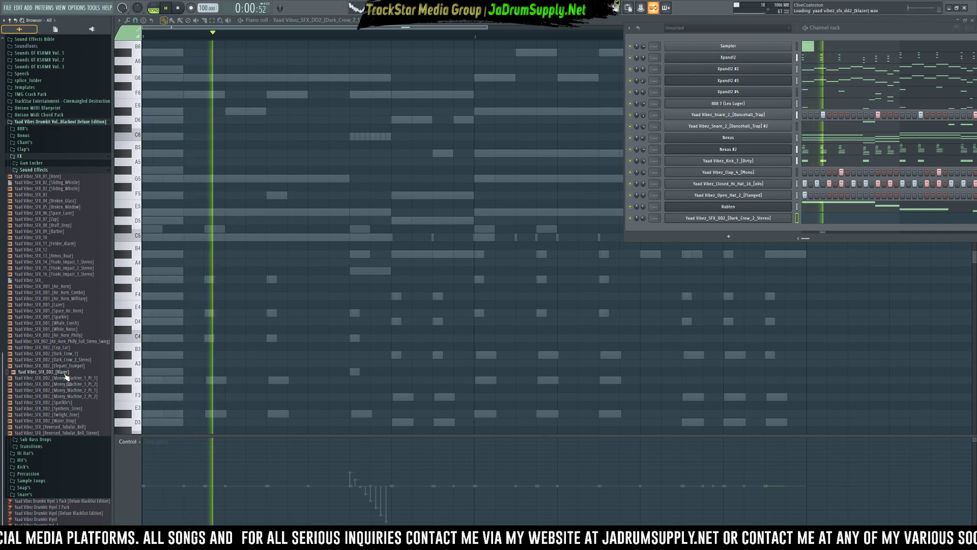
pyautogui.rightClick(65, 377)
pyautogui.click(97, 378)
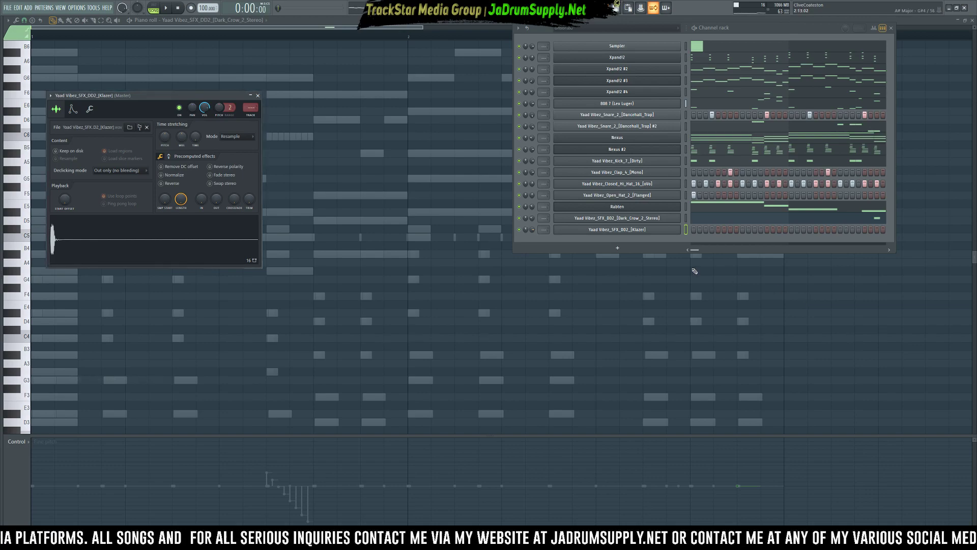
# Program Klazer hits on steps 3 and 4, repeated every eight steps across both bars, and play the pattern
pyautogui.click(706, 230)
pyautogui.click(712, 230)
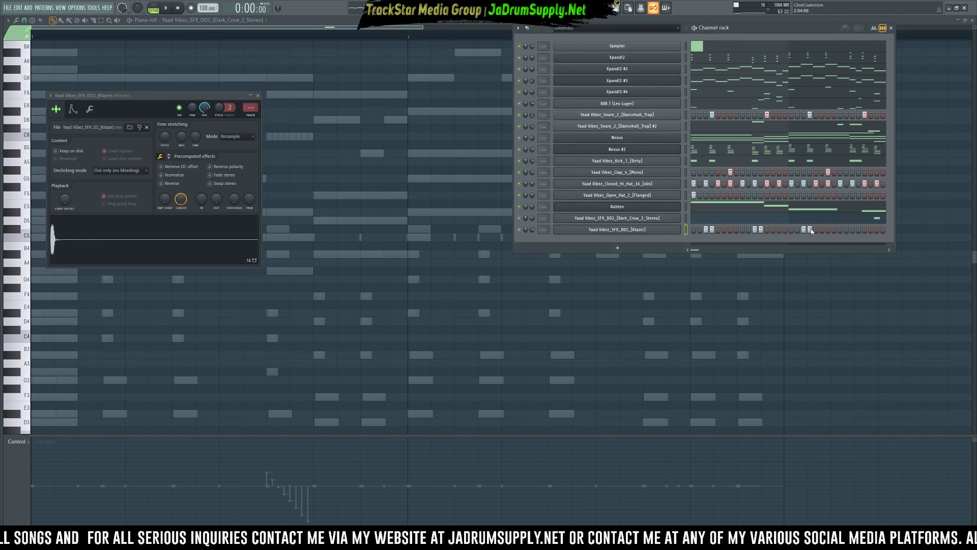
pyautogui.press('space')
pyautogui.press('space')
# Normalize the Klazer sample, trim away its silent tail, and play the pattern
pyautogui.click(162, 175)
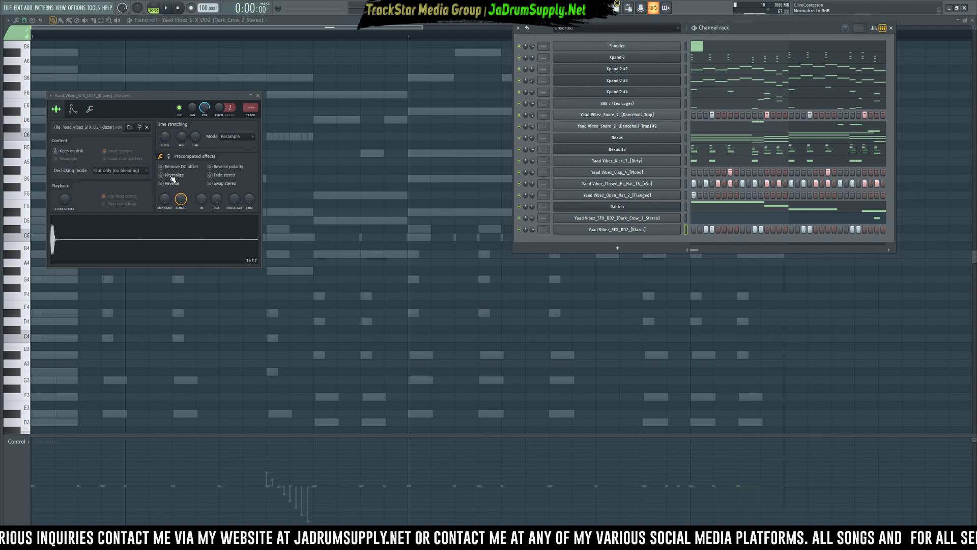
pyautogui.moveTo(249, 198); pyautogui.dragTo(248, 153)
pyautogui.press('space')
# Look for further sounds in the Yaad Vibes drumkit's folders and the TMG Crack Pack while the pattern plays
pyautogui.hotkey('alt', 'F8')
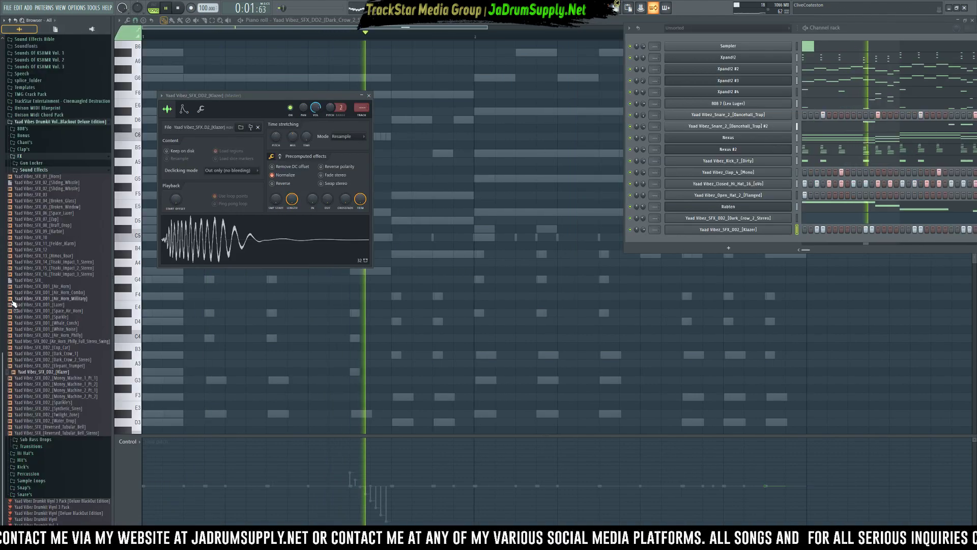
pyautogui.click(26, 169)
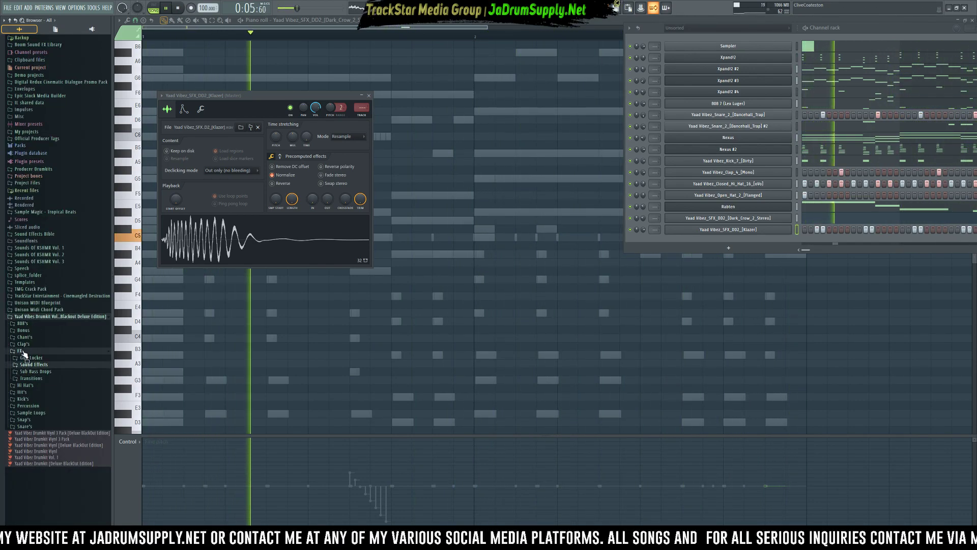
pyautogui.click(24, 351)
pyautogui.press('space')
pyautogui.click(36, 316)
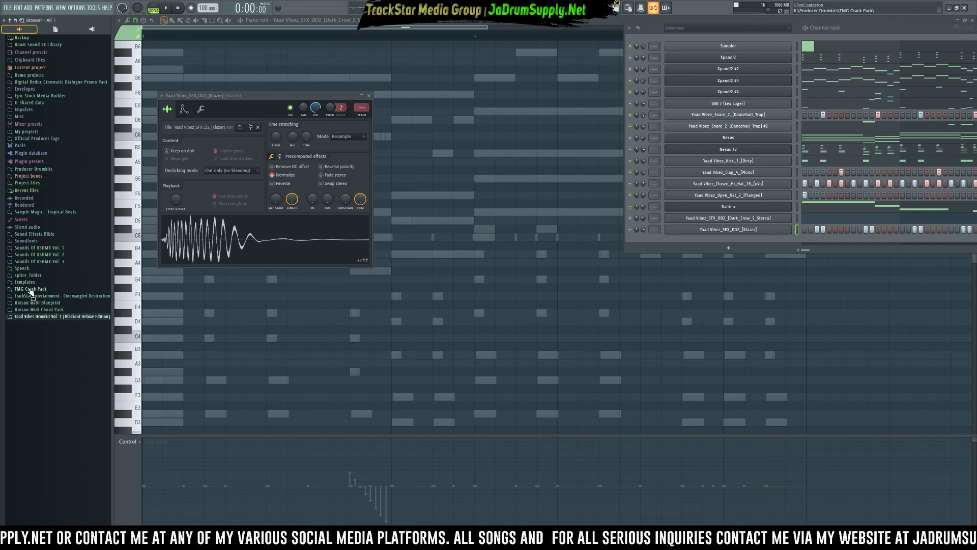
pyautogui.click(31, 289)
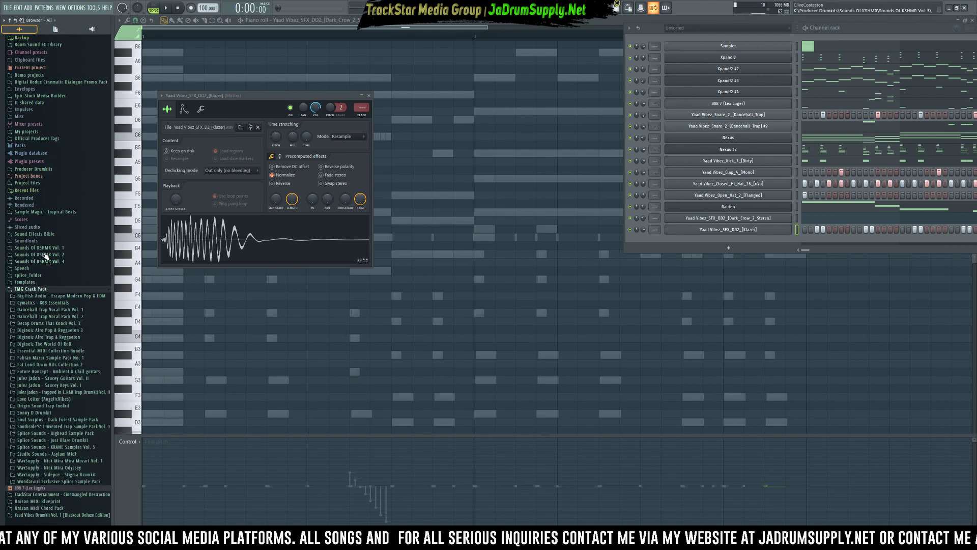
# Find Vox Pack Vol. 1-3 in the Producer Drumkits folder and open its Vox Pack Vol. 1 subfolder
pyautogui.click(35, 169)
pyautogui.scroll(-5, 29, 287)
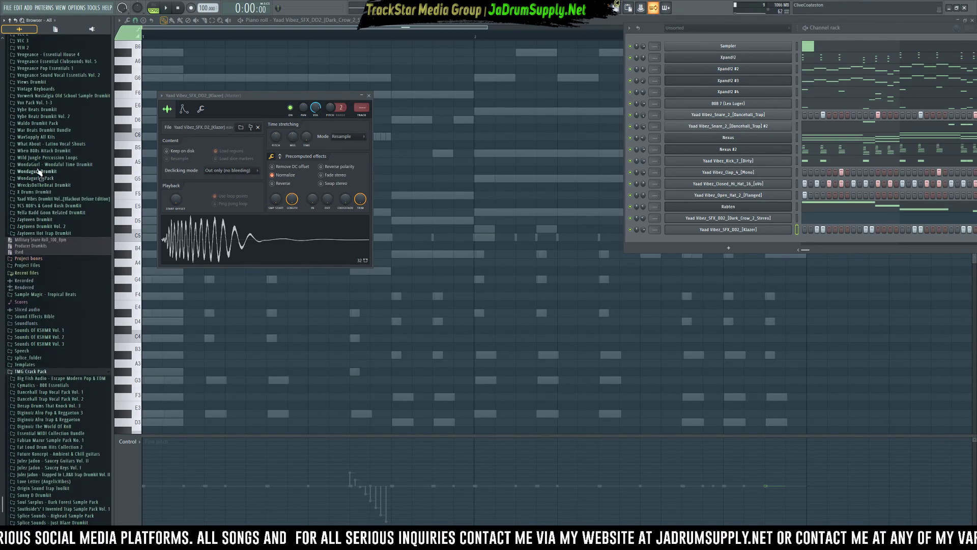
pyautogui.click(46, 96)
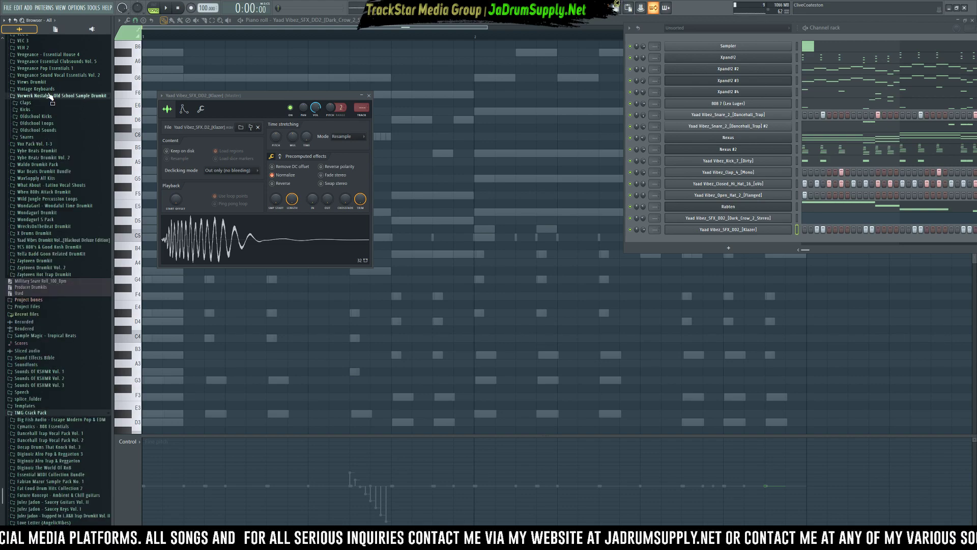
pyautogui.click(51, 96)
pyautogui.click(51, 103)
pyautogui.click(42, 110)
# Audition the Vox Pack Vol. 1 samples in order and load Vox_Pack_Vol_1_(12) into a new channel
pyautogui.click(51, 116)
pyautogui.press('Down')
pyautogui.press('Down')
pyautogui.press('Down')
pyautogui.press('Down')
pyautogui.press('Down')
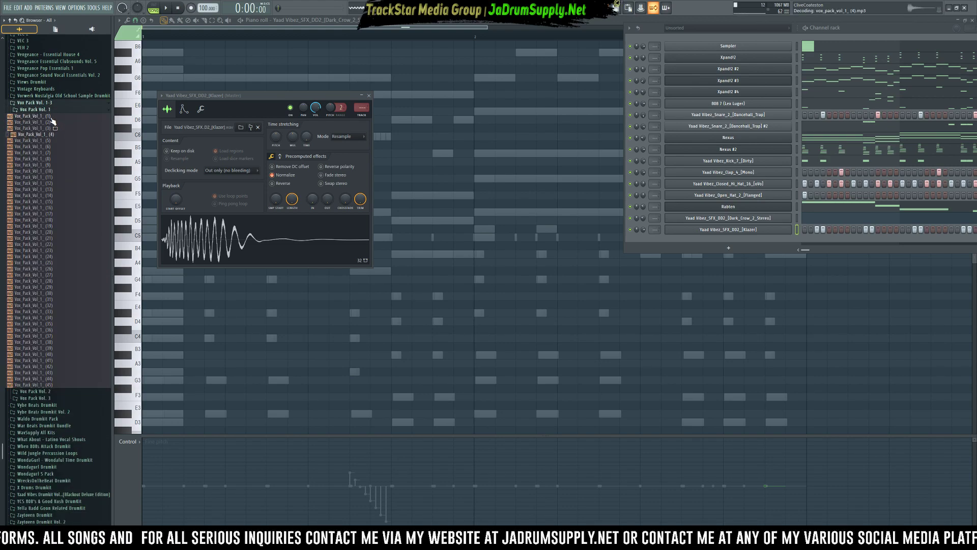
pyautogui.press('Down')
pyautogui.press('Down')
pyautogui.press('Down')
pyautogui.press('Down')
pyautogui.press('Down')
pyautogui.press('Down')
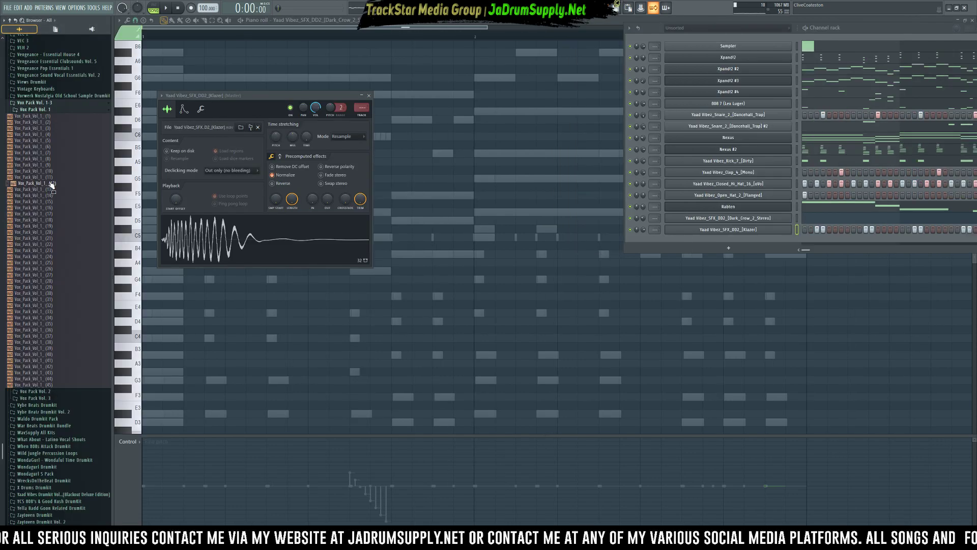
pyautogui.rightClick(50, 184)
pyautogui.click(71, 190)
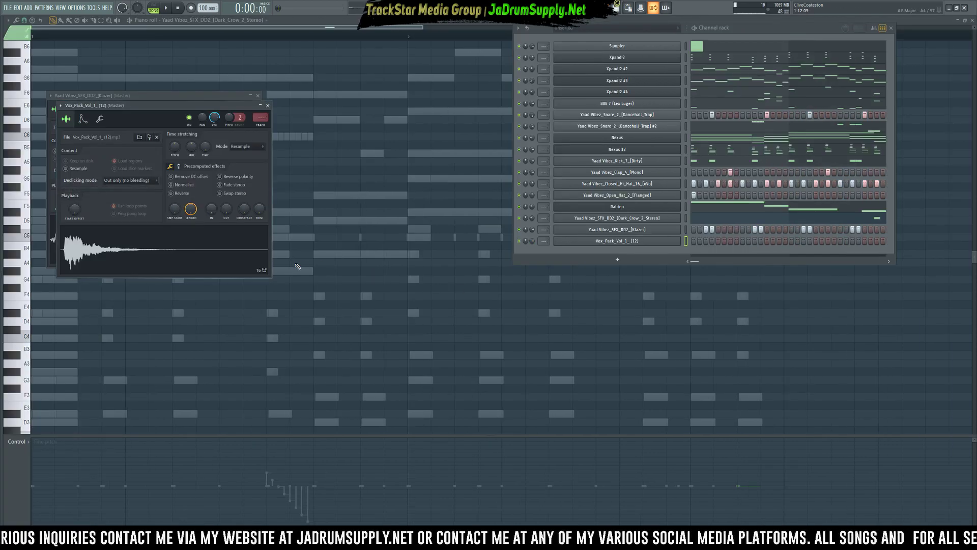
# Normalize the Vox_Pack_Vol_1_(12) sample, add a fade-out, and play the pattern
pyautogui.moveTo(260, 209)
pyautogui.mouseDown()
pyautogui.moveTo(259, 147)
pyautogui.moveTo(260, 209)
pyautogui.mouseUp()
pyautogui.moveTo(177, 213); pyautogui.dragTo(177, 210)
pyautogui.click(177, 186)
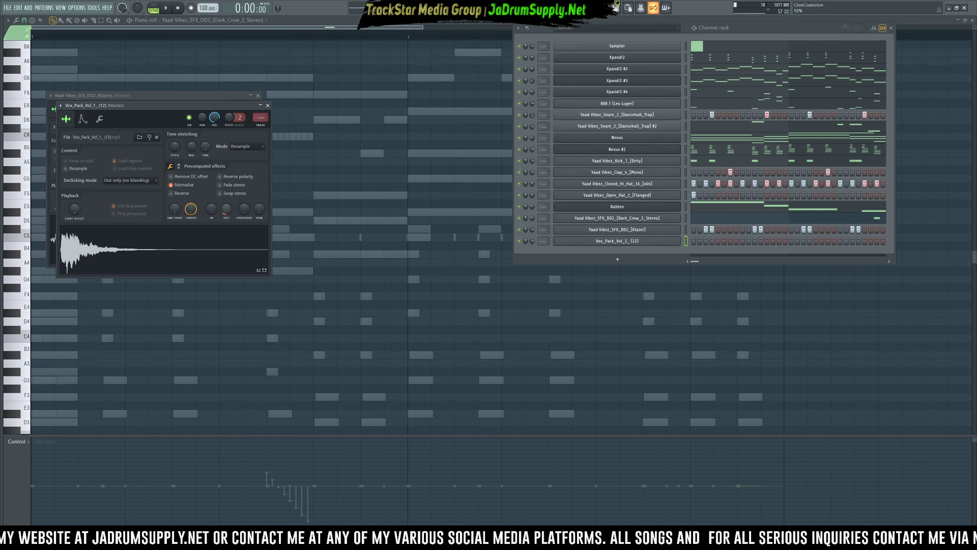
pyautogui.press('space')
pyautogui.press('space')
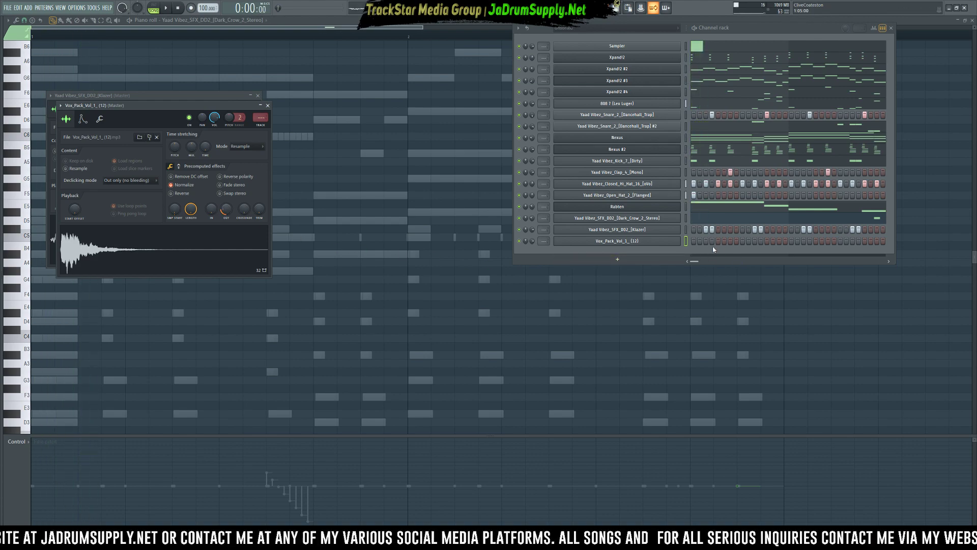
# Place a Vox_Pack_Vol_1_(12) hit on the pattern's first step and play the pattern
pyautogui.click(693, 241)
pyautogui.click(601, 241)
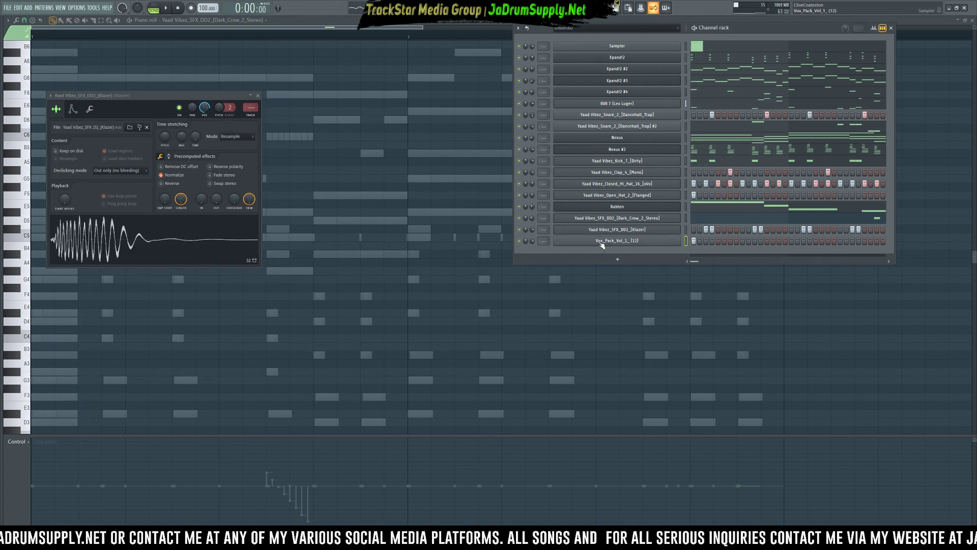
pyautogui.press('space')
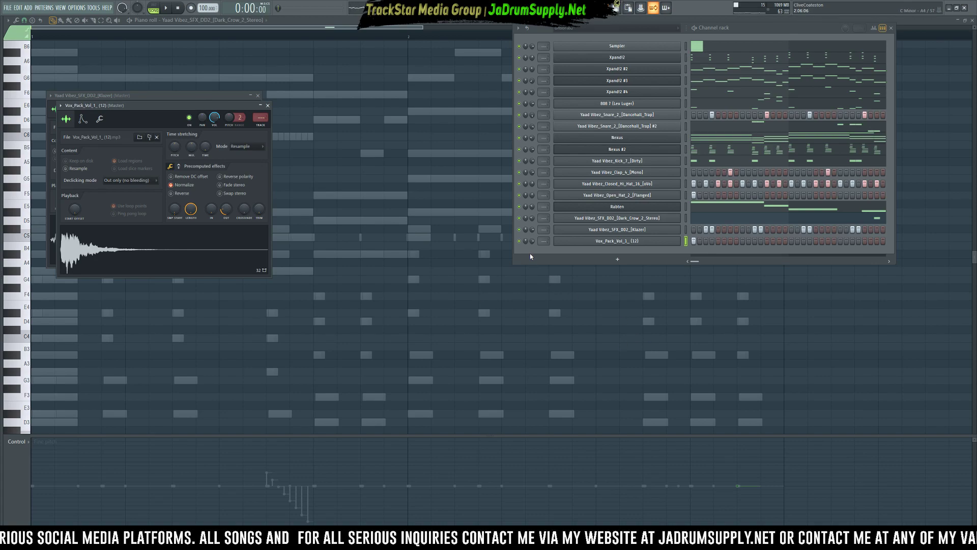
pyautogui.moveTo(1, 299)
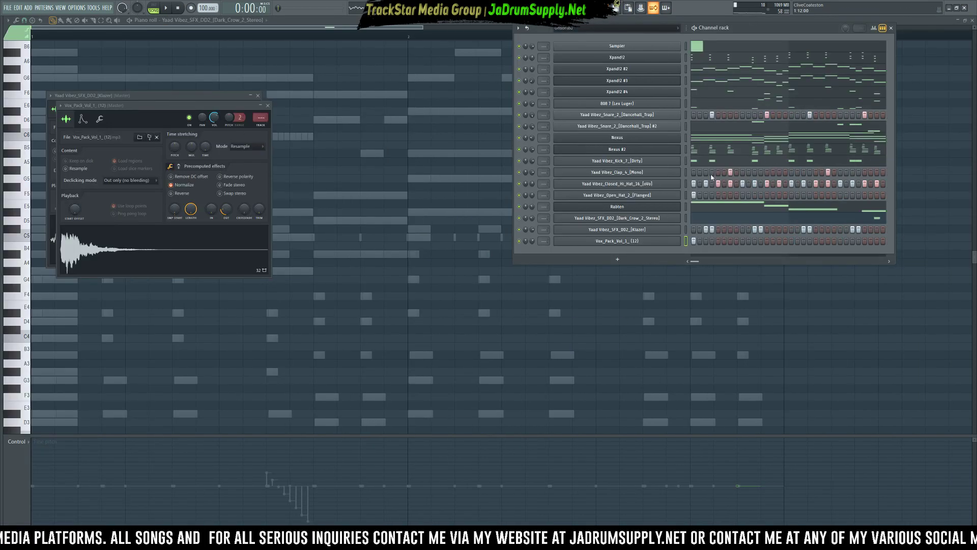
# Open the Closed_Hi_Hat_16 channel in the piano roll, change the note snap, and start playback to work on the hi-hat notes
pyautogui.rightClick(635, 184)
pyautogui.click(705, 185)
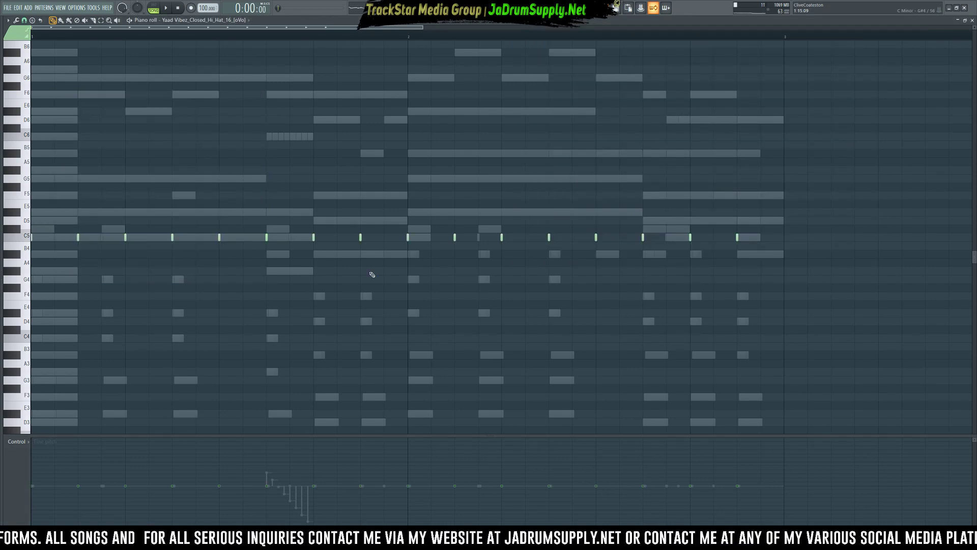
pyautogui.click(24, 20)
pyautogui.click(34, 71)
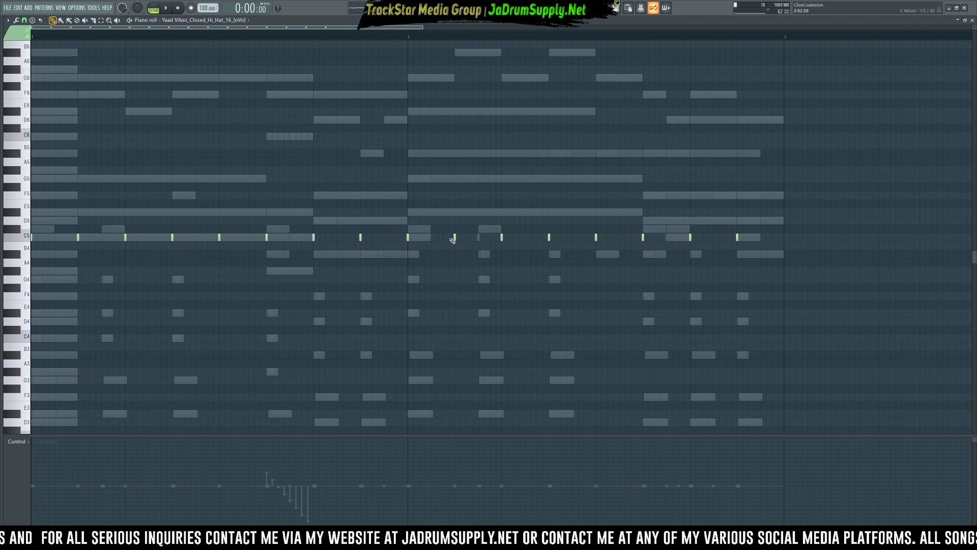
pyautogui.press('space')
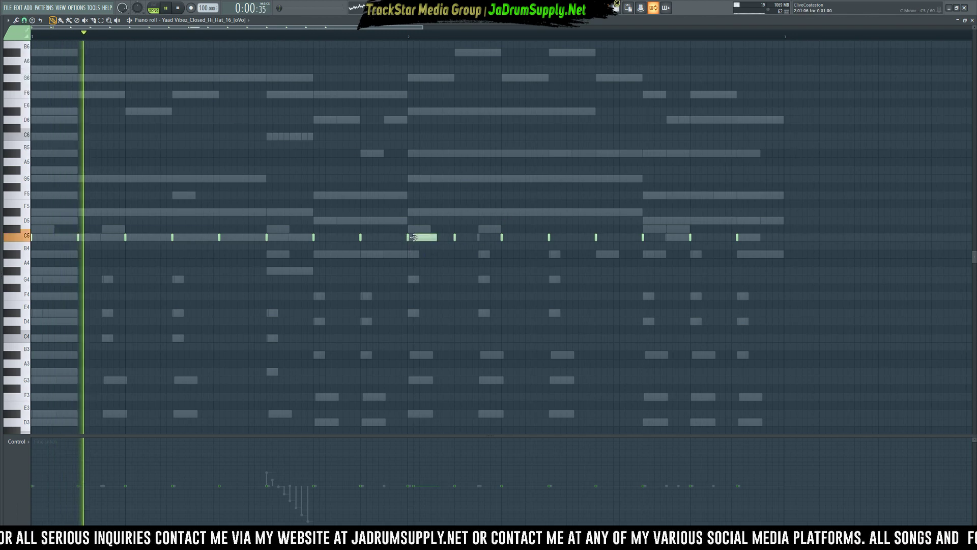
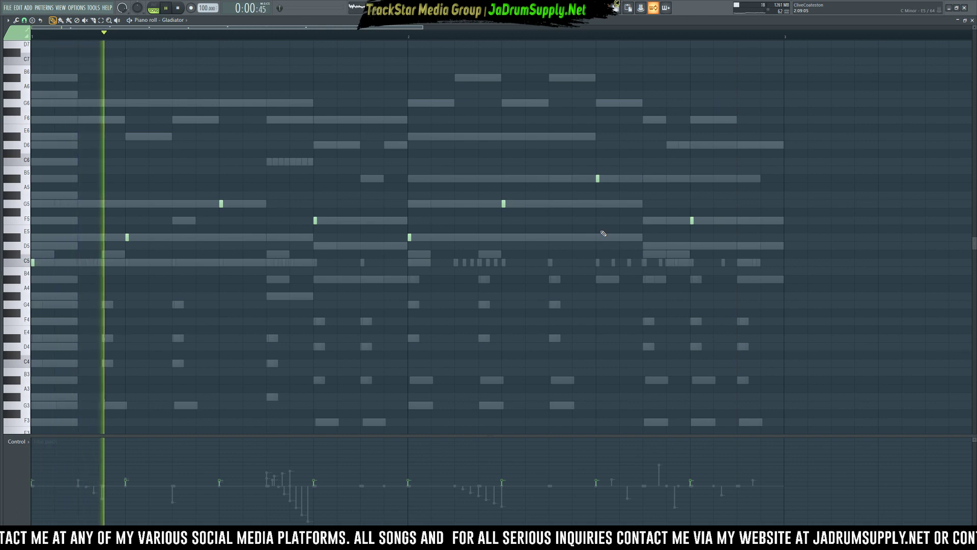
# Transpose the Gladiator notes up two octaves and return to the channel rack
pyautogui.hotkey('ctrl', 'Up')
pyautogui.hotkey('ctrl', 'Up')
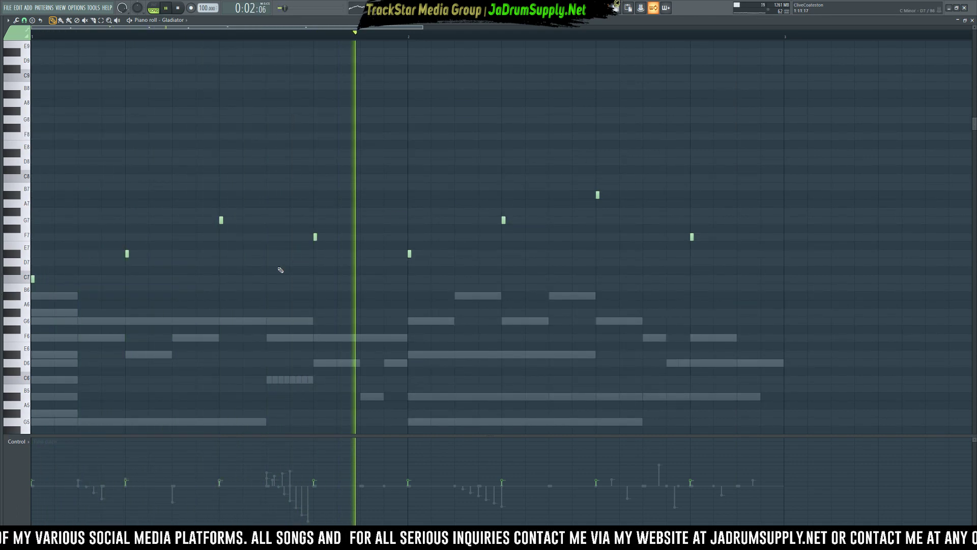
pyautogui.press('F6')
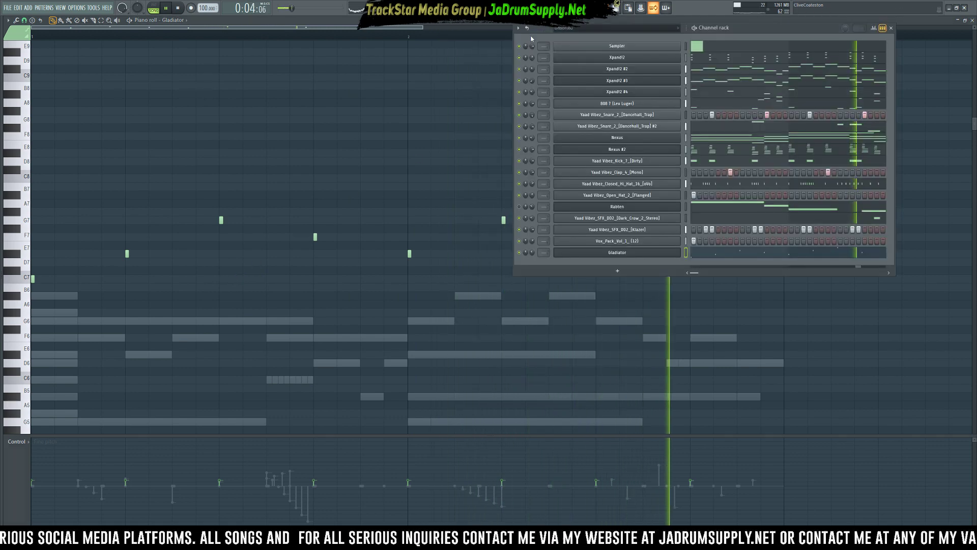
# Audition Gladiator's Nature Vintage patches with the channel soloed, ending on the GT Slap patch
pyautogui.click(617, 252)
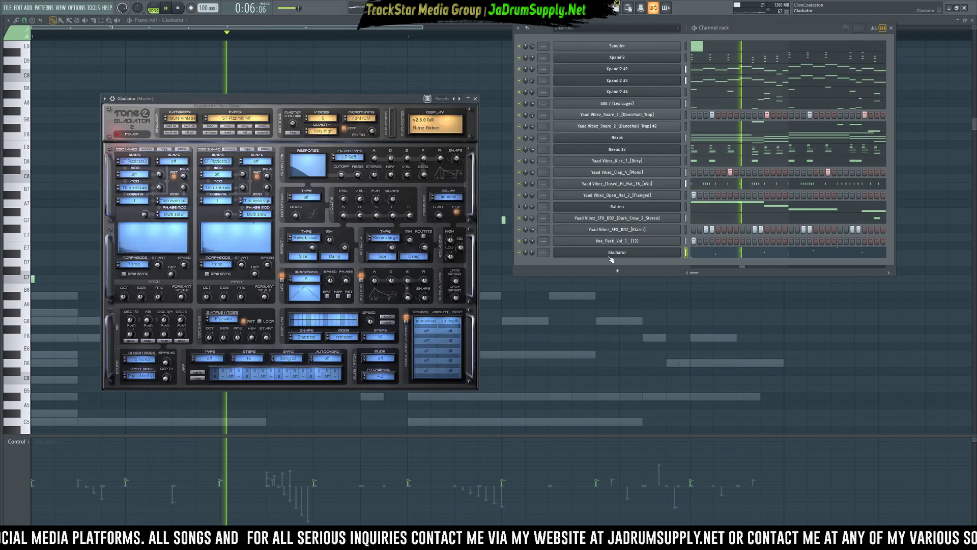
pyautogui.click(225, 123)
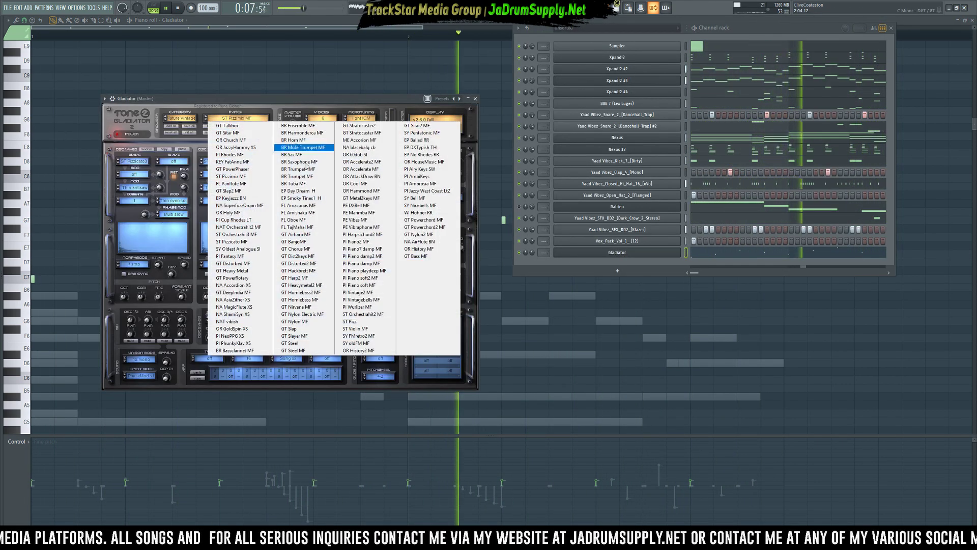
pyautogui.click(372, 203)
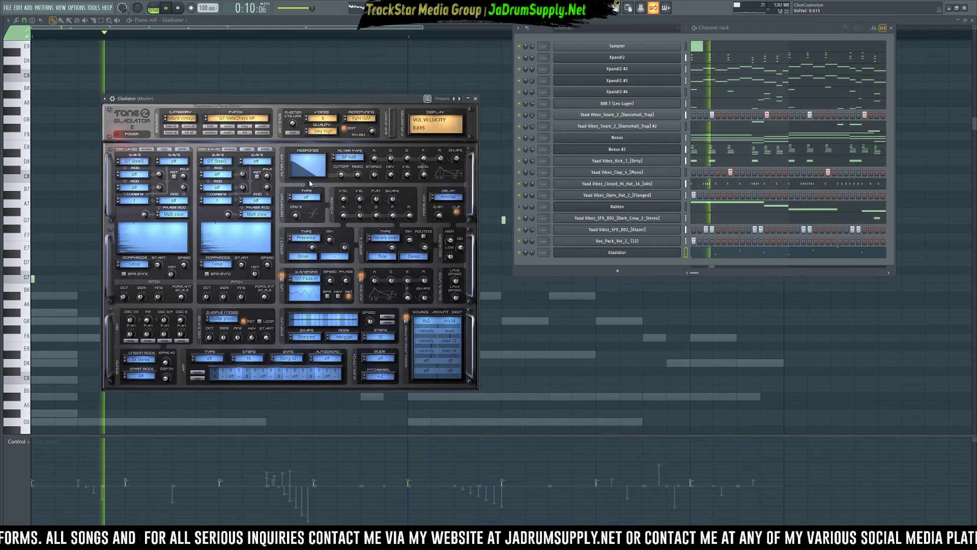
pyautogui.rightClick(520, 253)
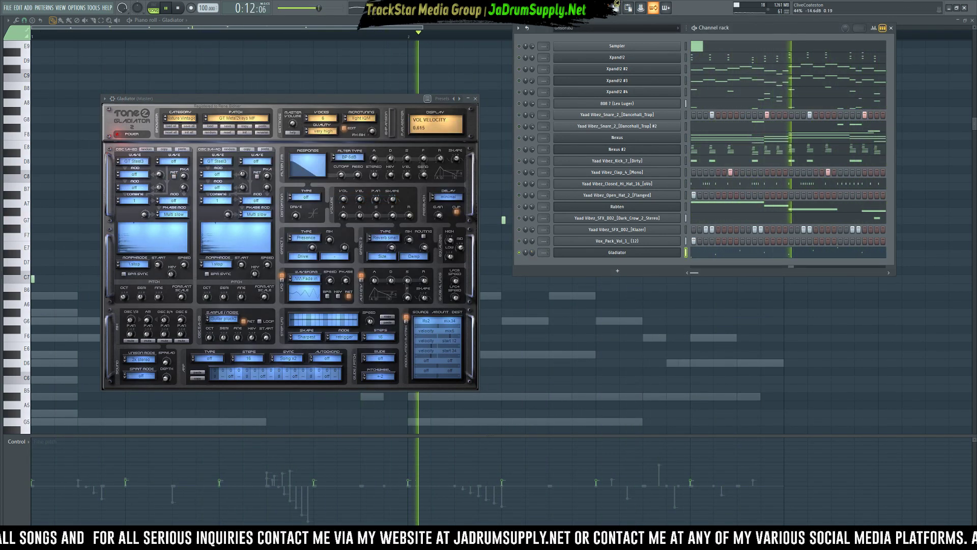
pyautogui.click(208, 119)
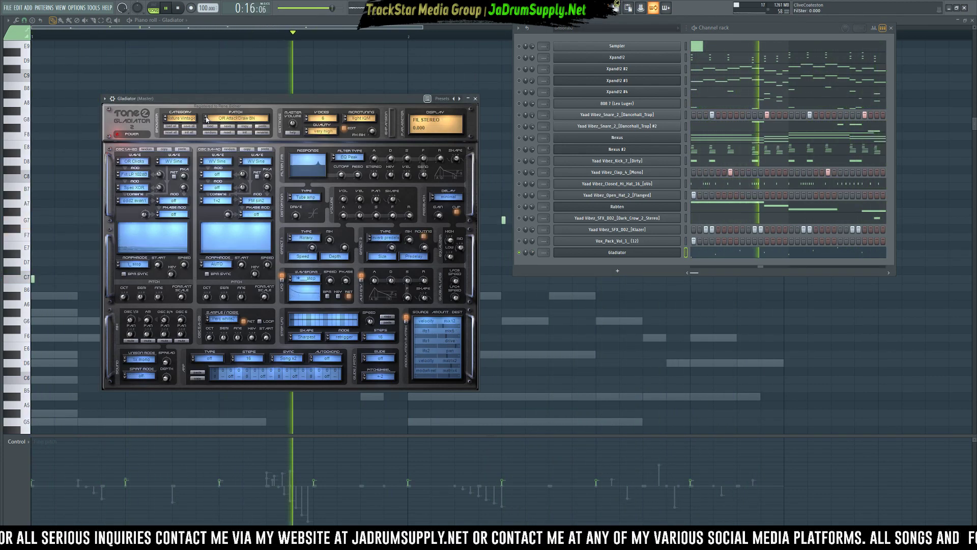
pyautogui.click(207, 119)
pyautogui.click(207, 119)
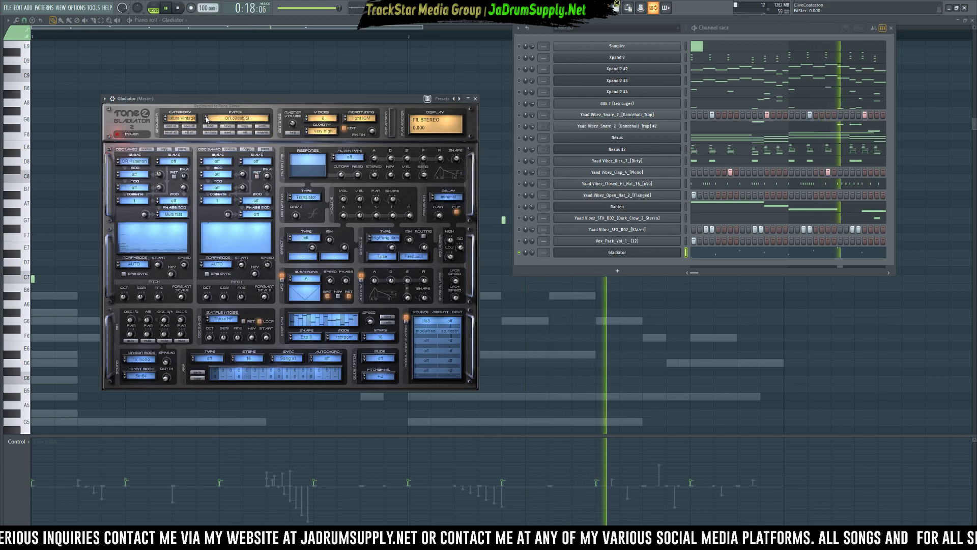
pyautogui.click(207, 120)
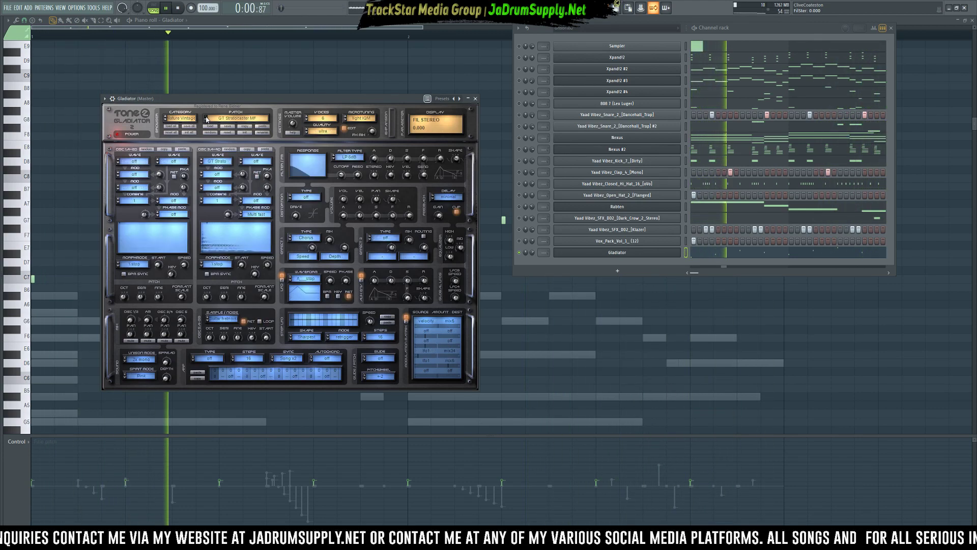
pyautogui.click(207, 120)
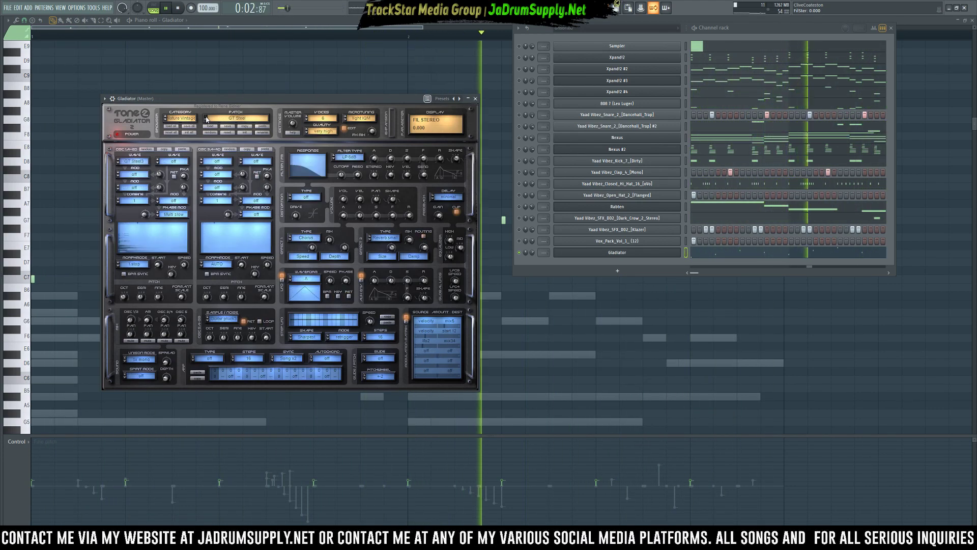
pyautogui.click(207, 119)
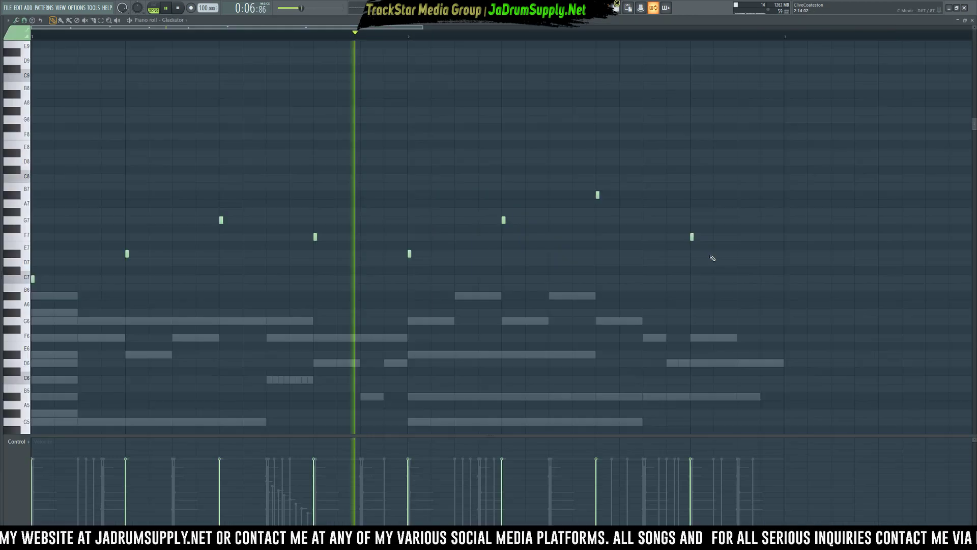
# Duplicate all Gladiator notes one step later and add an A#7 note and two closing D#7 notes in bar 2
pyautogui.hotkey('ctrl', 'a')
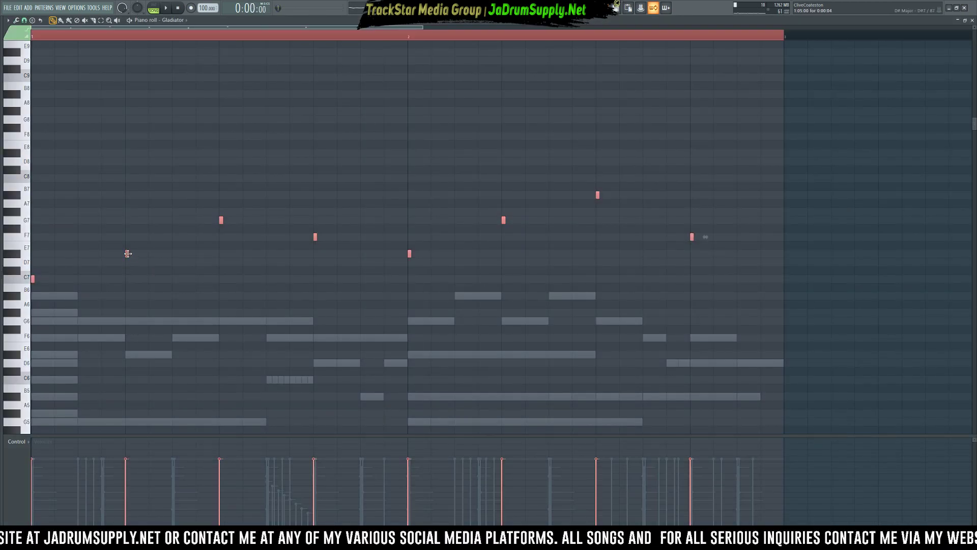
pyautogui.press('space')
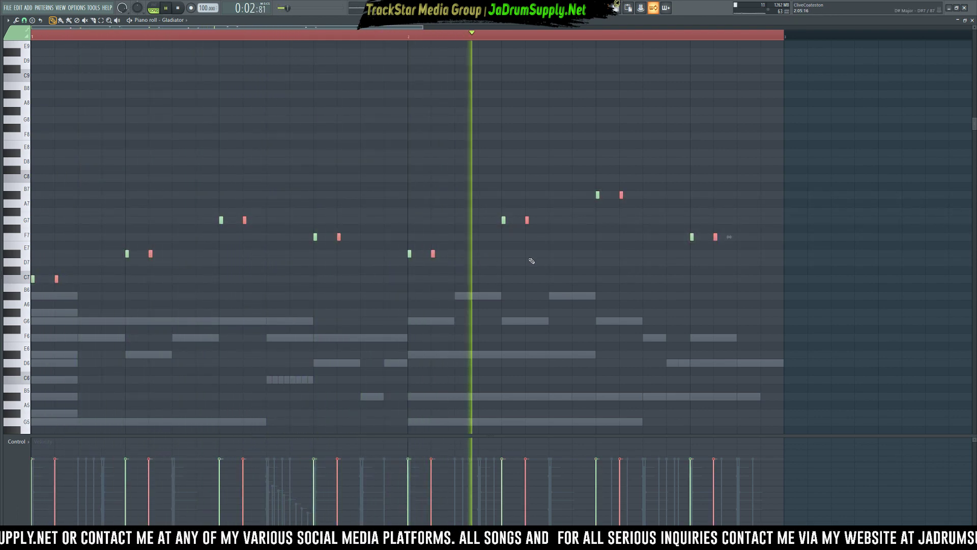
pyautogui.click(668, 195)
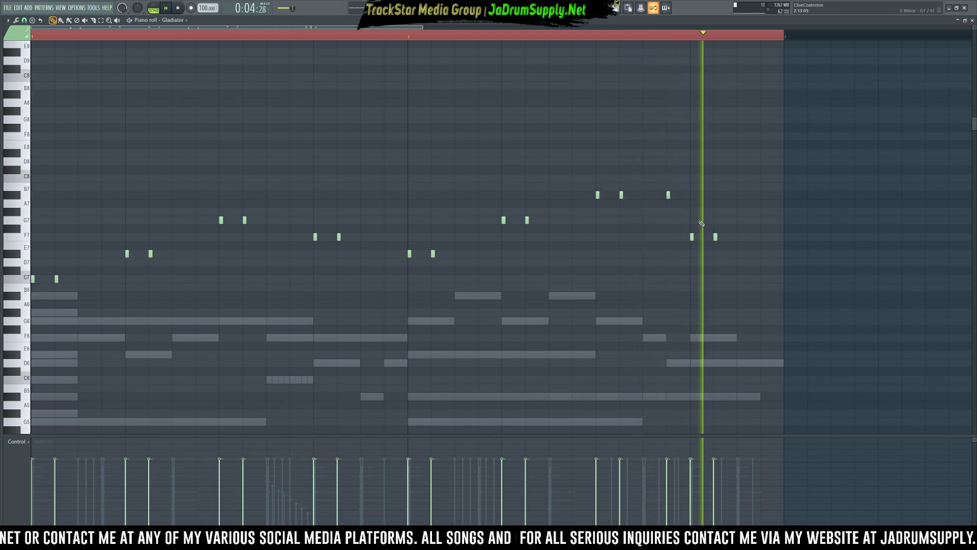
pyautogui.click(738, 237)
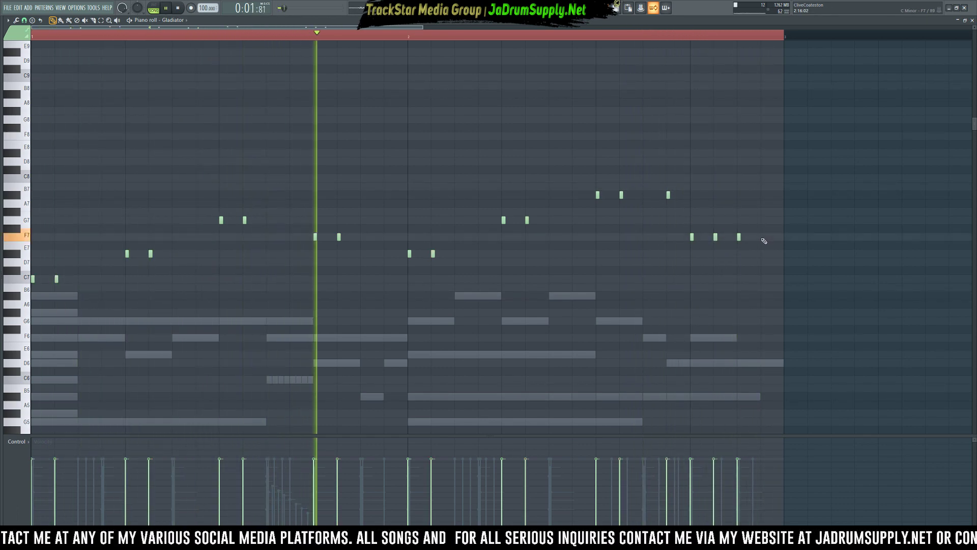
pyautogui.click(738, 255)
pyautogui.rightClick(739, 237)
pyautogui.click(760, 254)
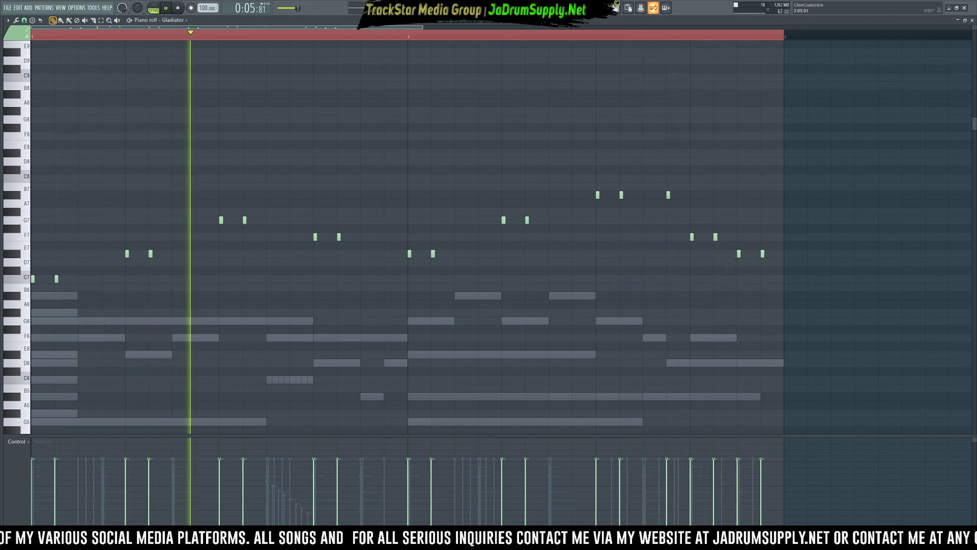
# Switch Gladiator to the Lead category and try the LD Ibiza XS patch during playback
pyautogui.press('F6')
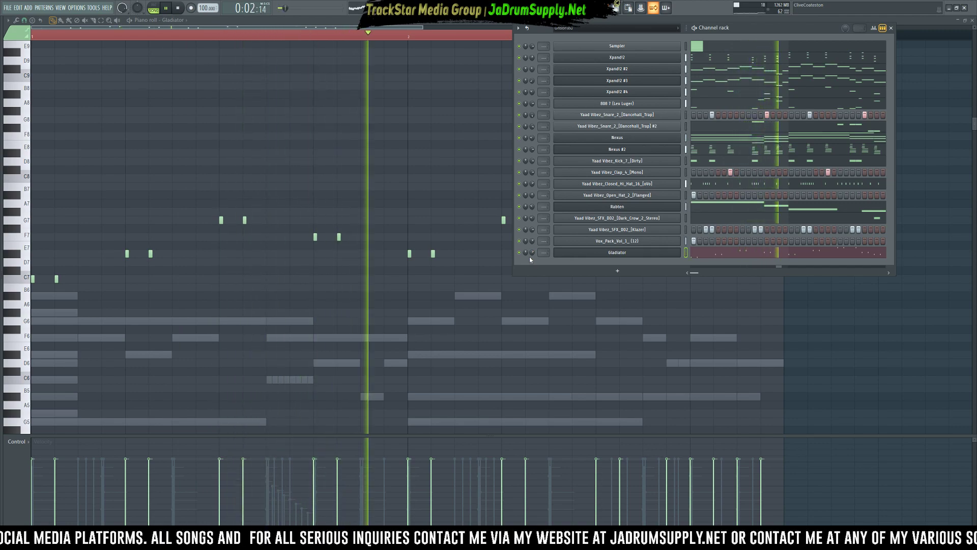
pyautogui.click(564, 252)
pyautogui.click(181, 118)
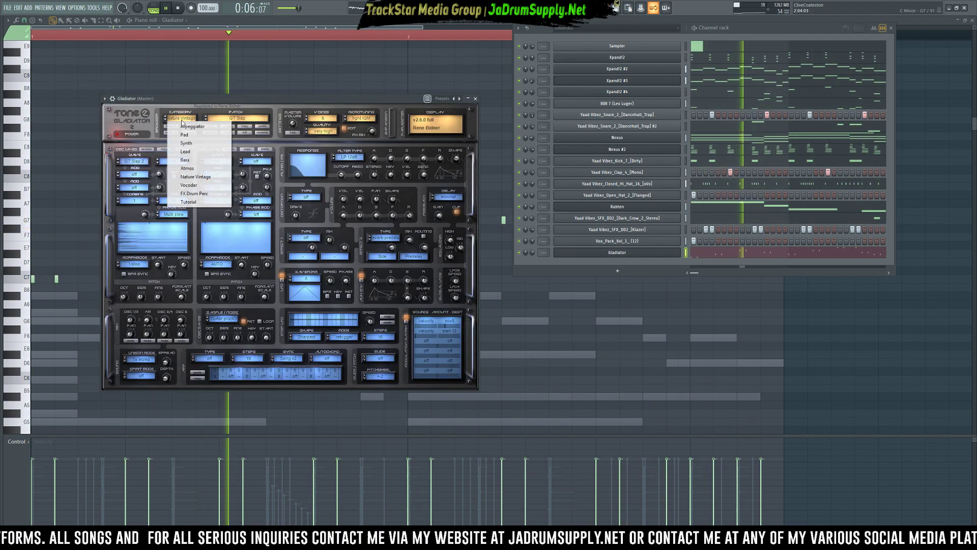
pyautogui.click(186, 152)
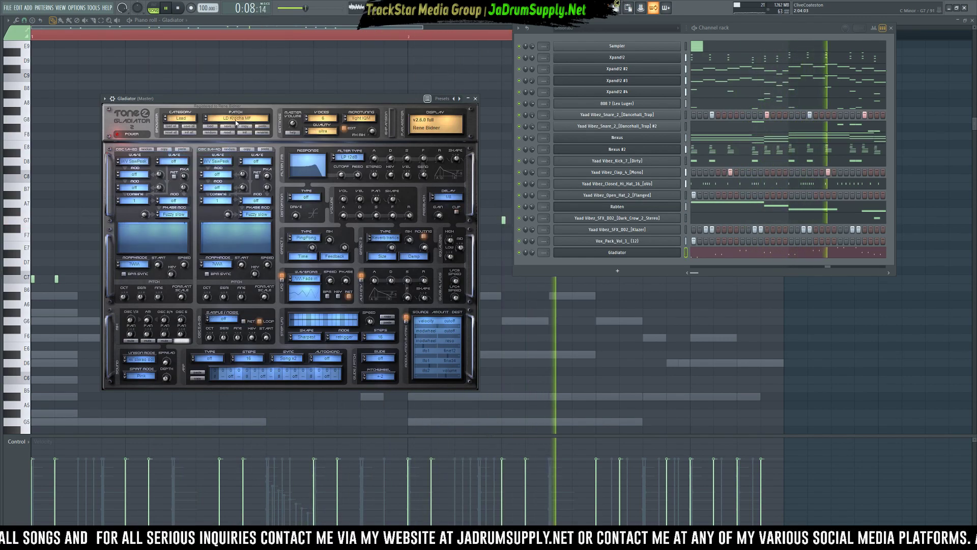
pyautogui.click(236, 118)
pyautogui.click(289, 133)
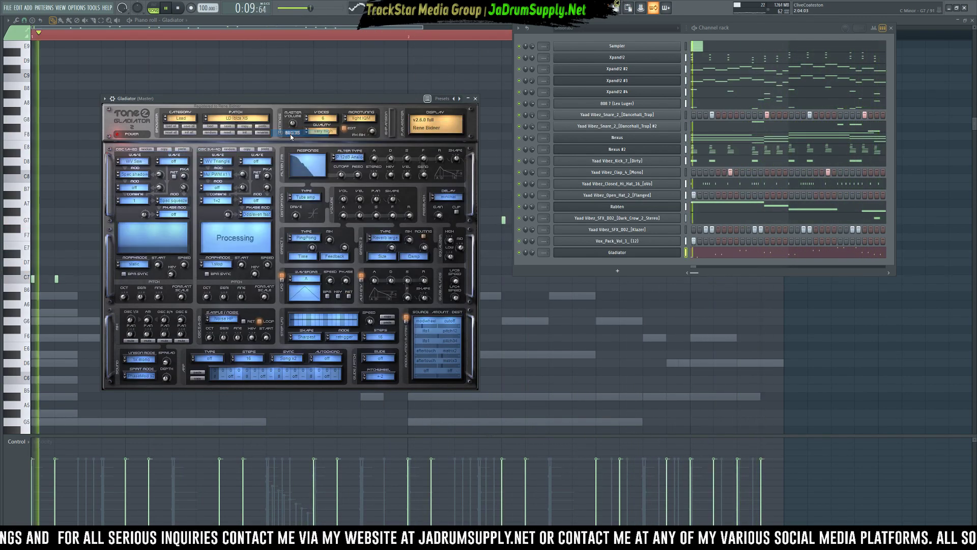
# Audition more Gladiator Lead patches, including LD PsyVowel XS and LD Crocodile MF, settle on LD Xonar MS and stop playback
pyautogui.click(237, 118)
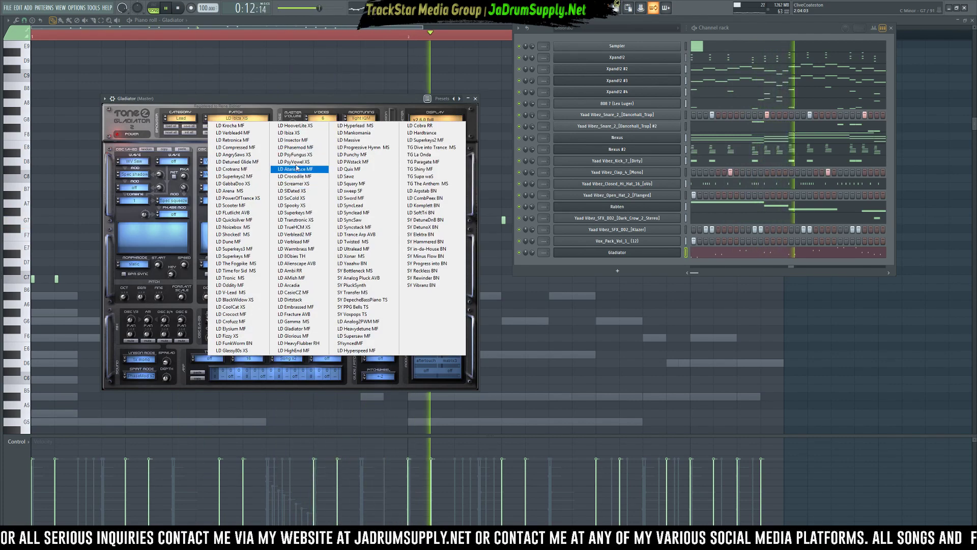
pyautogui.click(294, 162)
pyautogui.click(206, 118)
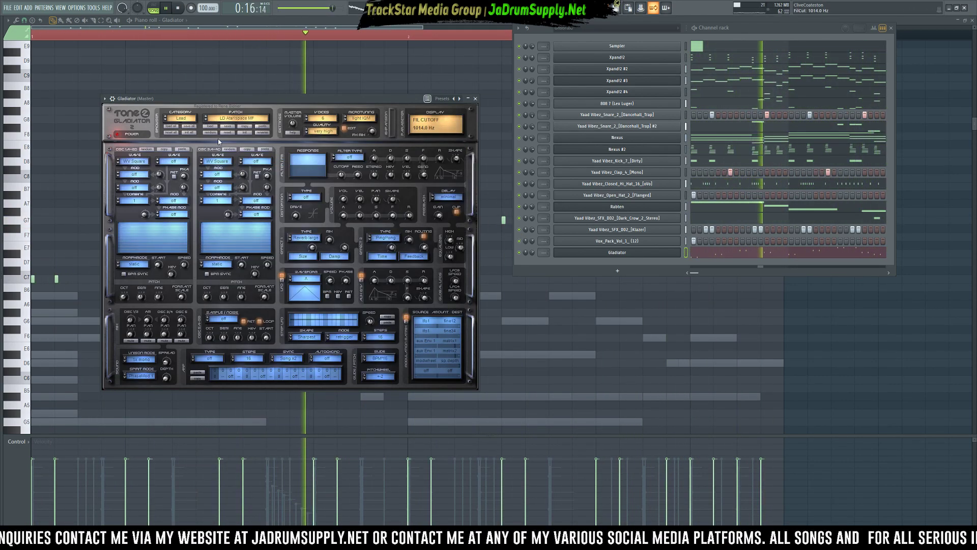
pyautogui.click(206, 120)
pyautogui.click(237, 118)
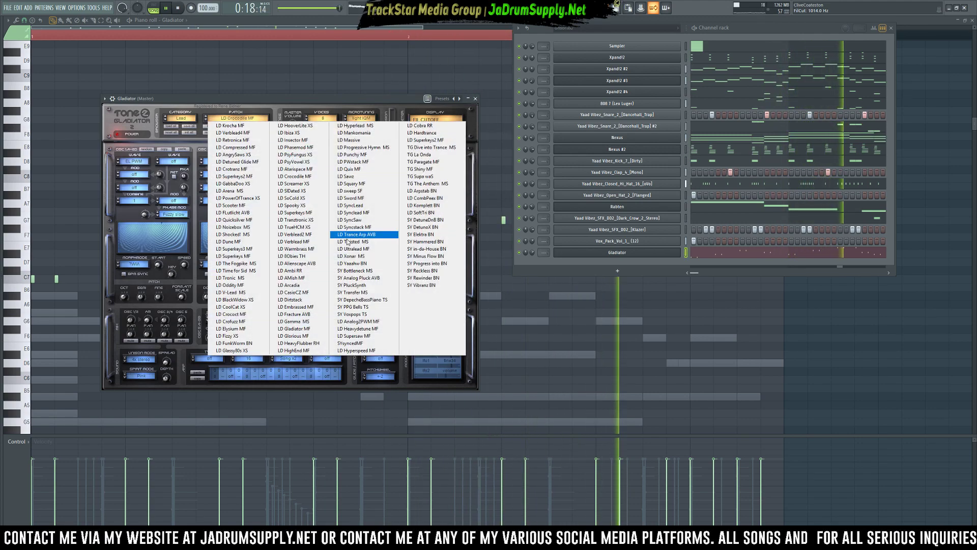
pyautogui.click(359, 233)
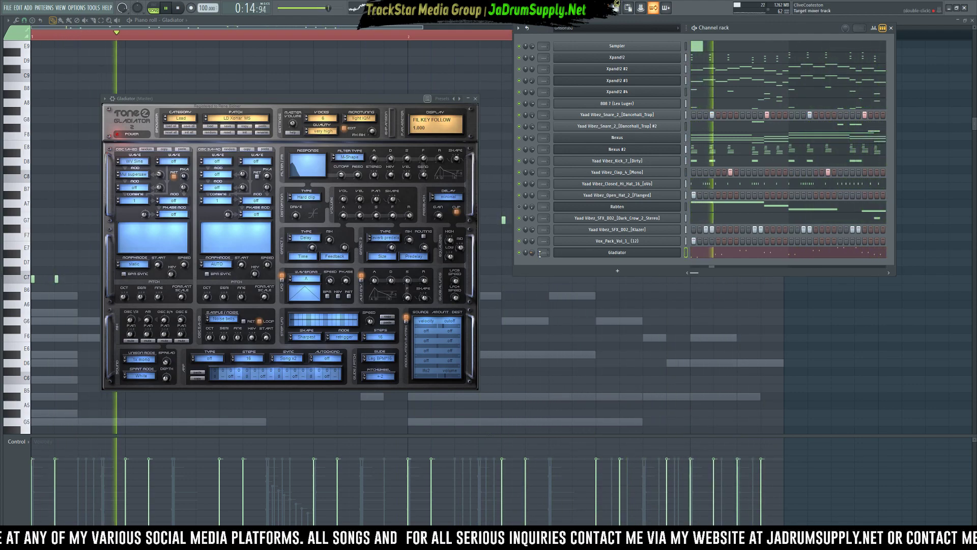
pyautogui.press('space')
# Add the GSi VB3-II organ as a new channel below Gladiator
pyautogui.click(620, 270)
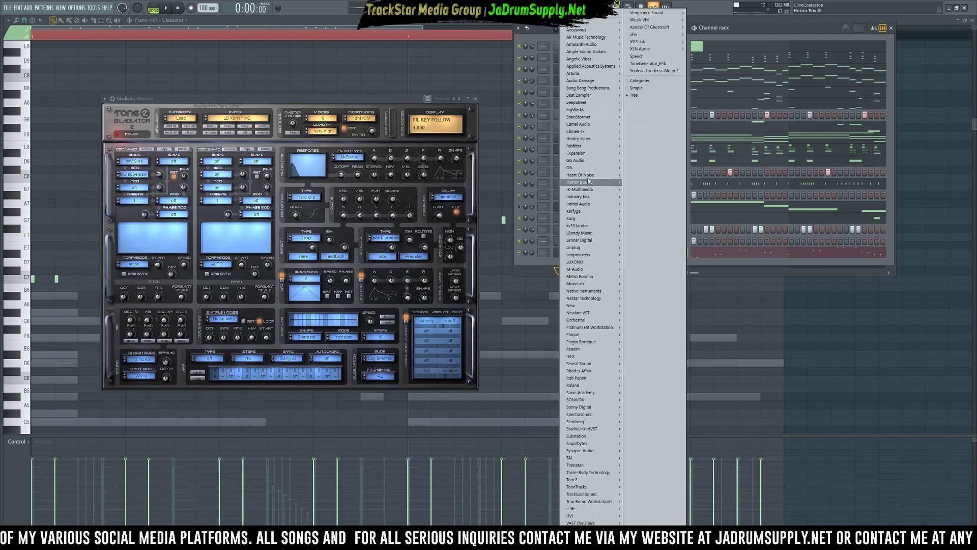
pyautogui.moveTo(585, 166)
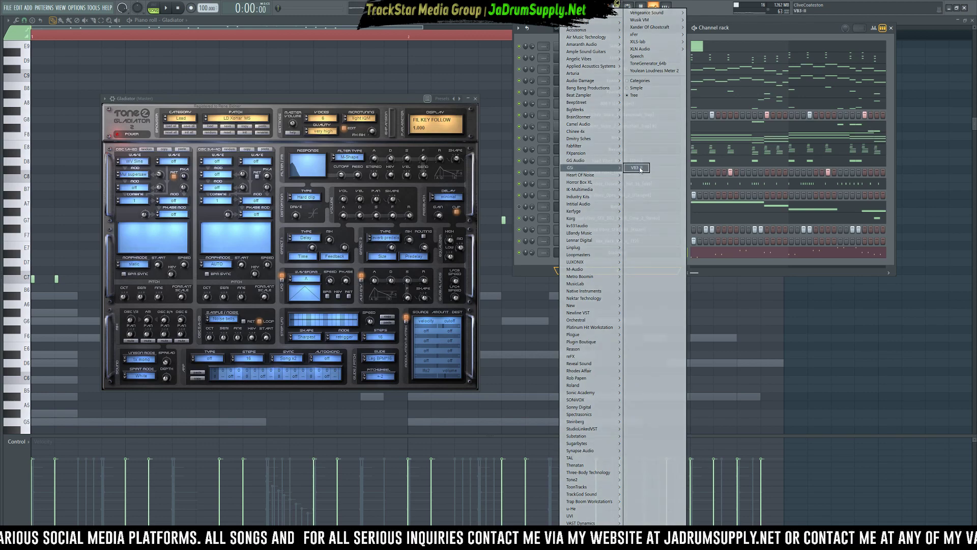
pyautogui.click(637, 168)
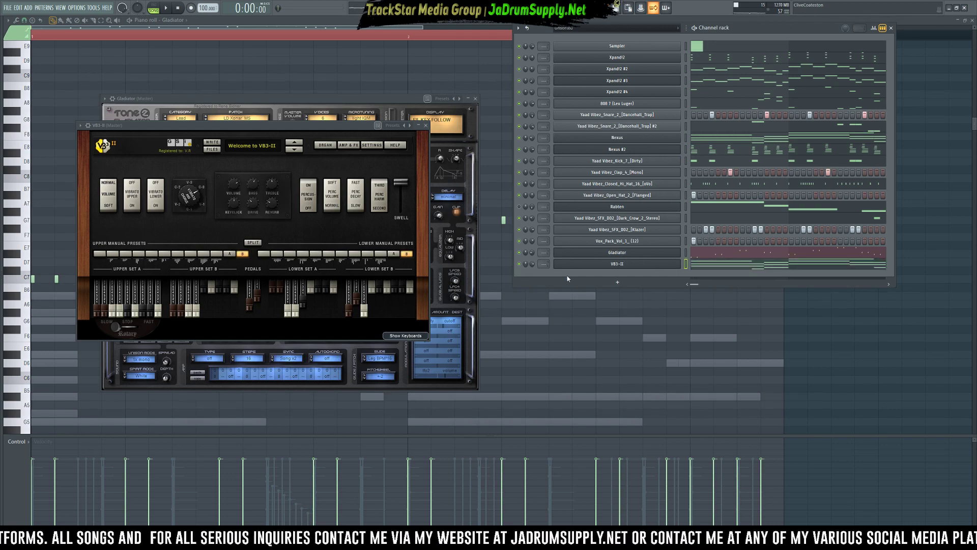
# Insert the Native Instruments B4 II organ between Gladiator and VB3-II, and paste the chord notes into its channel
pyautogui.rightClick(589, 270)
pyautogui.moveTo(703, 317)
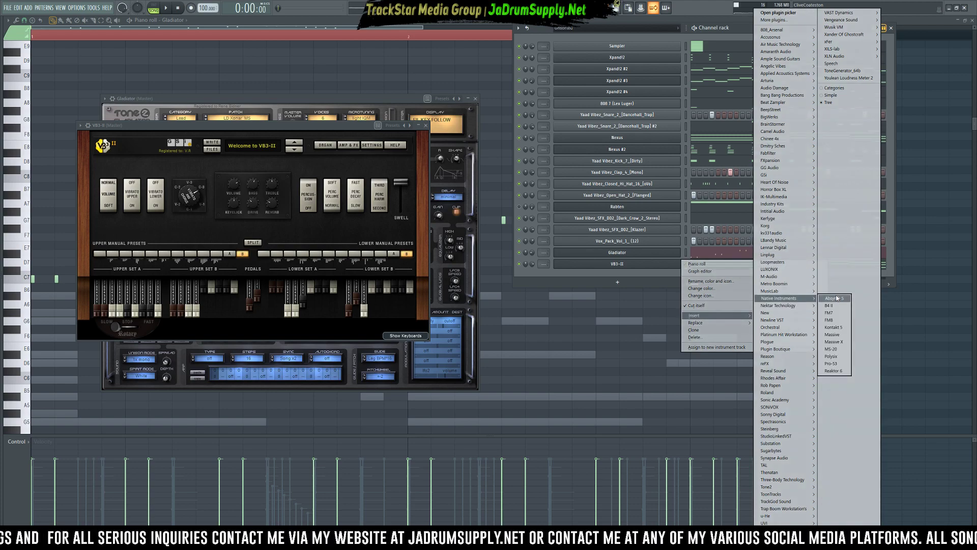
pyautogui.click(830, 306)
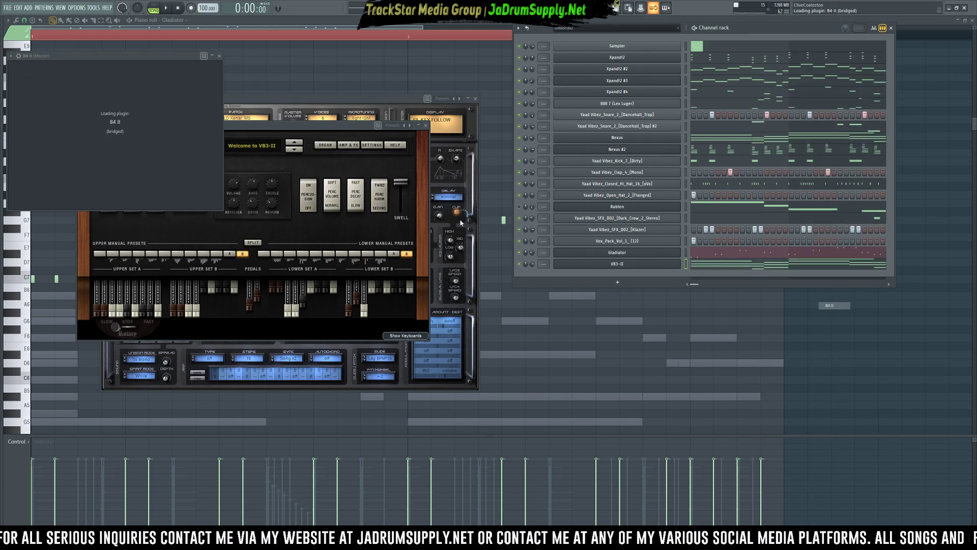
pyautogui.moveTo(235, 64); pyautogui.dragTo(413, 176)
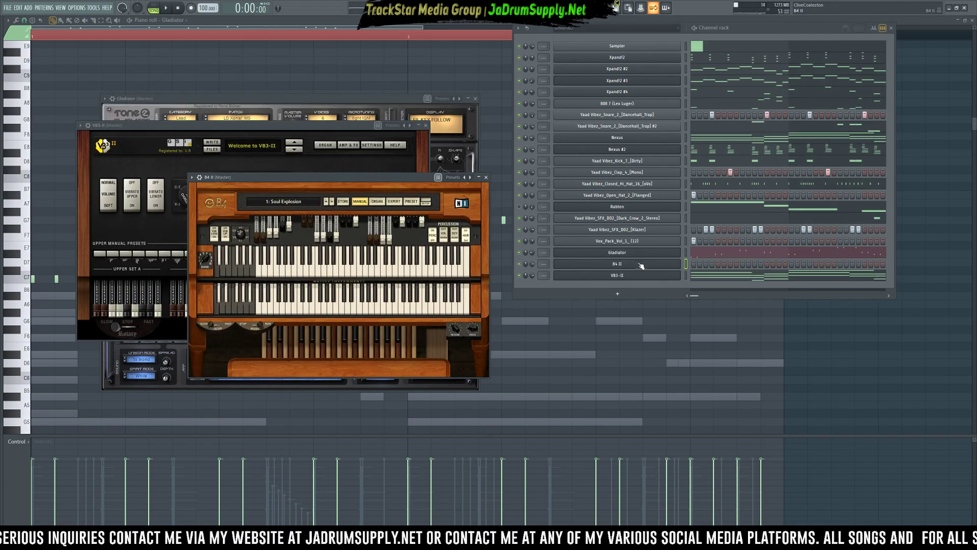
pyautogui.click(667, 265)
pyautogui.click(667, 265)
pyautogui.click(668, 264)
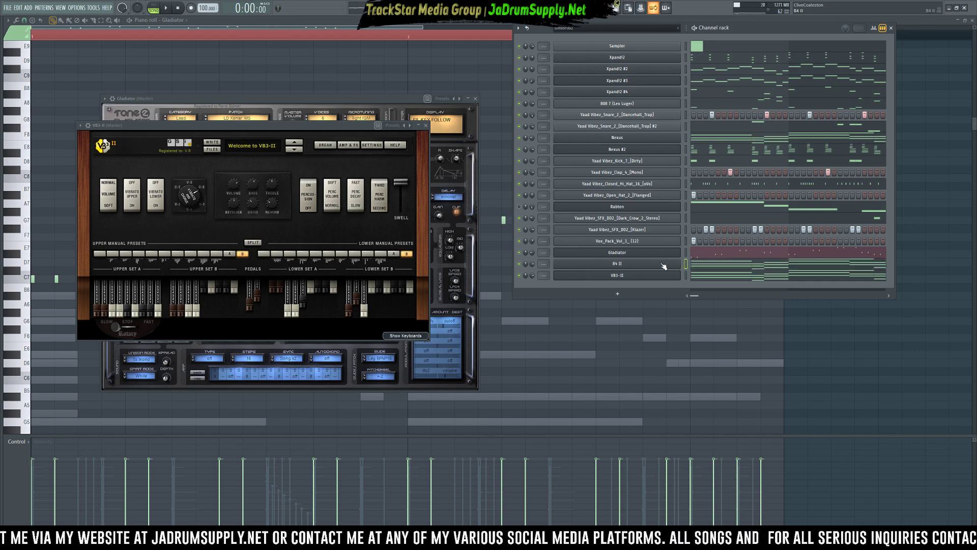
pyautogui.click(644, 268)
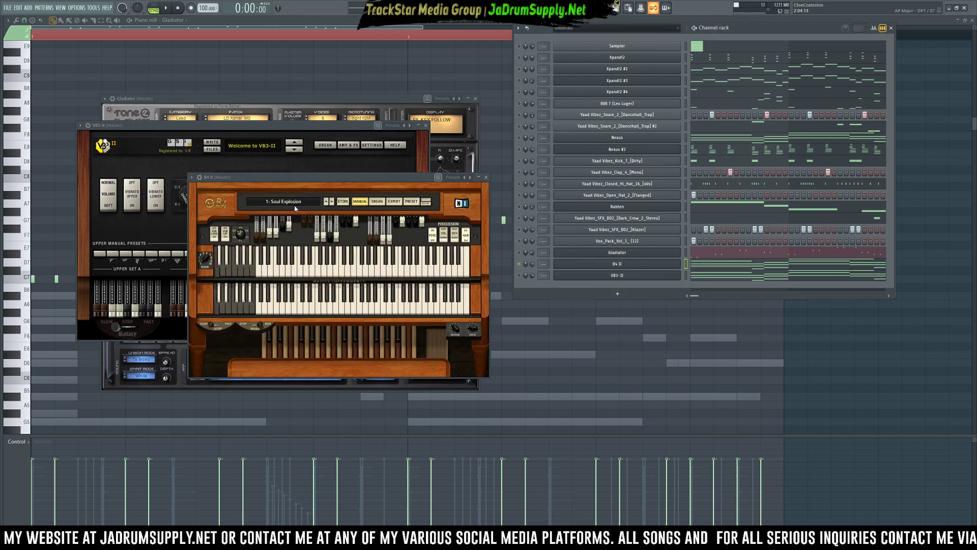
# Load the 12: Marquee preset in B4 II and move the plugin window aside
pyautogui.click(297, 203)
pyautogui.click(278, 273)
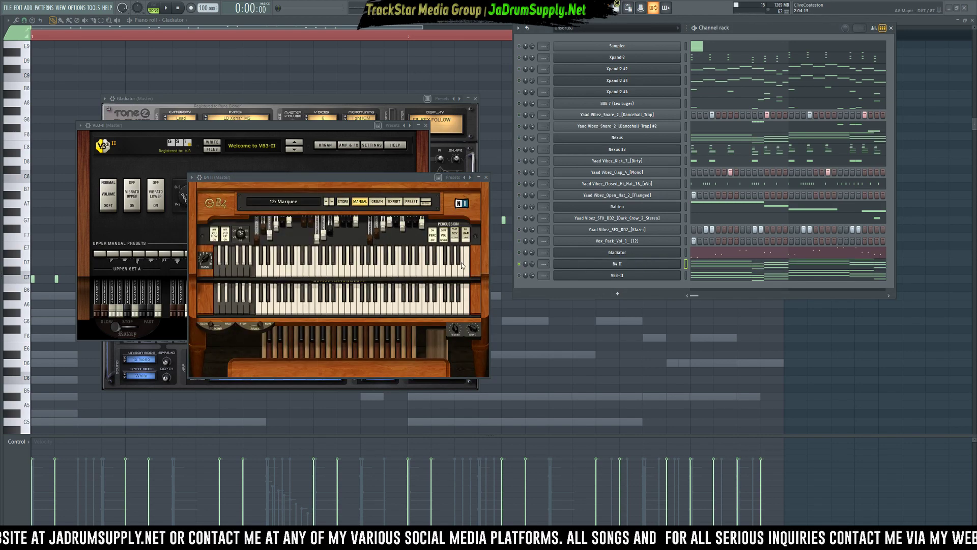
pyautogui.moveTo(430, 176); pyautogui.dragTo(340, 73)
# Transpose the B4 II chord notes up two octaves while auditioning the pattern, and stop playback
pyautogui.press('space')
pyautogui.click(724, 265)
pyautogui.press('space')
pyautogui.hotkey('ctrl', 'Up')
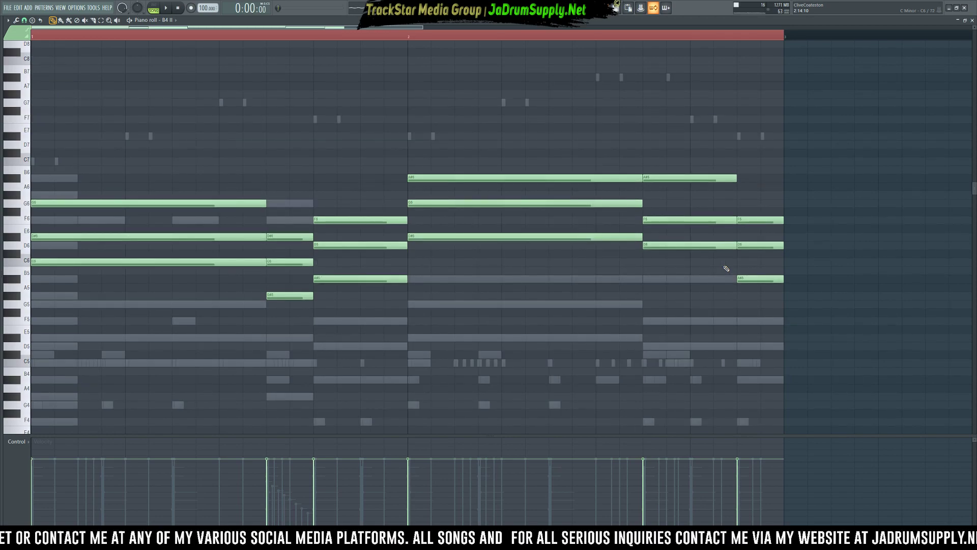
pyautogui.hotkey('ctrl', 'Up')
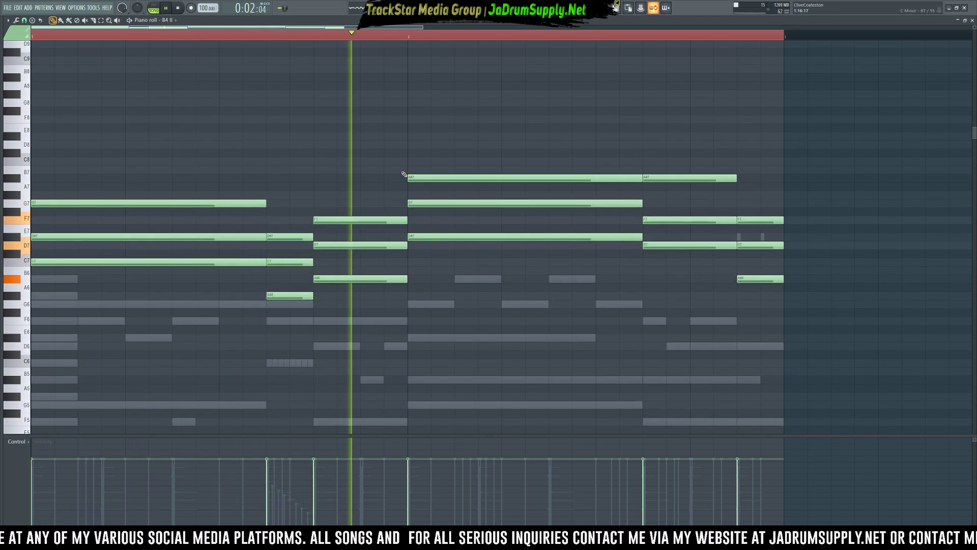
pyautogui.press('space')
# Open the VB3-II organ and switch it to the Brother Jack preset during playback
pyautogui.press('F6')
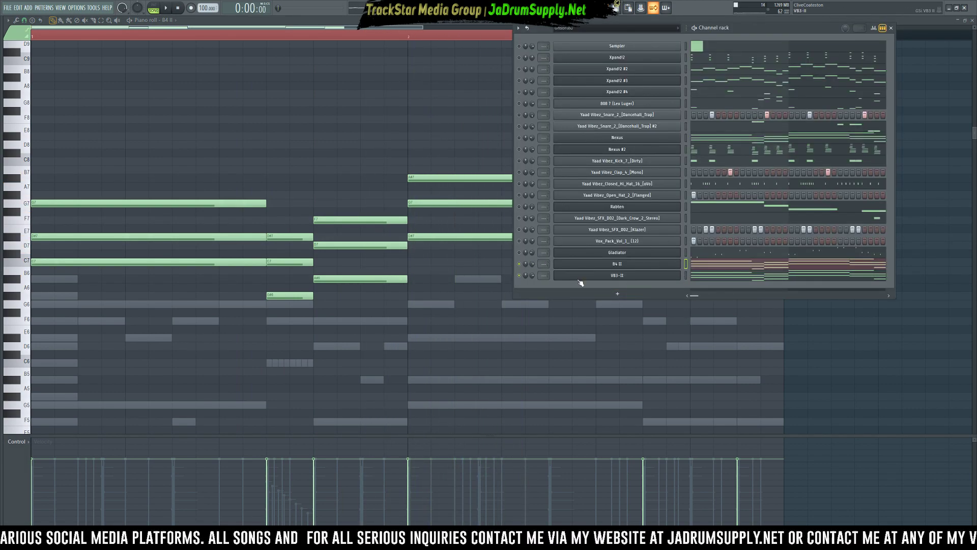
pyautogui.click(607, 278)
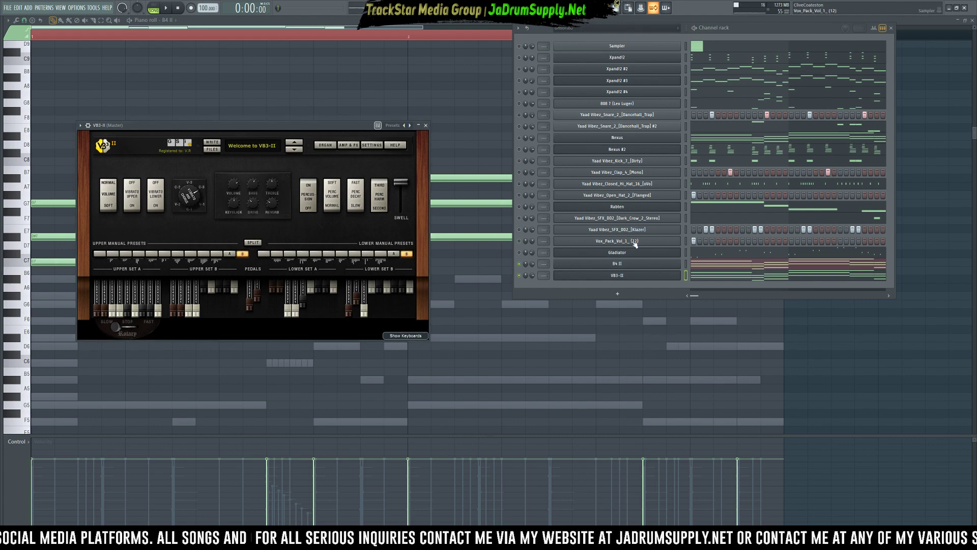
pyautogui.moveTo(264, 131); pyautogui.dragTo(293, 157)
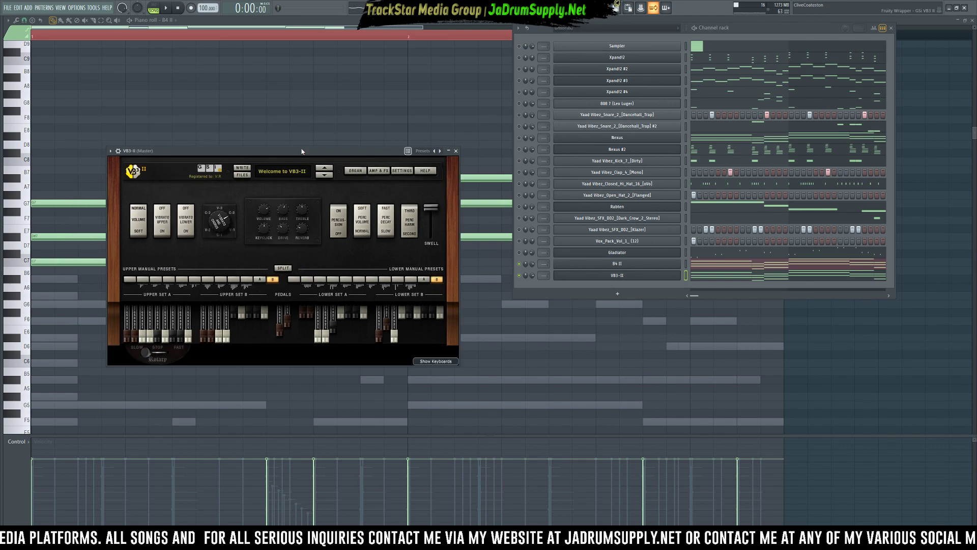
pyautogui.press('space')
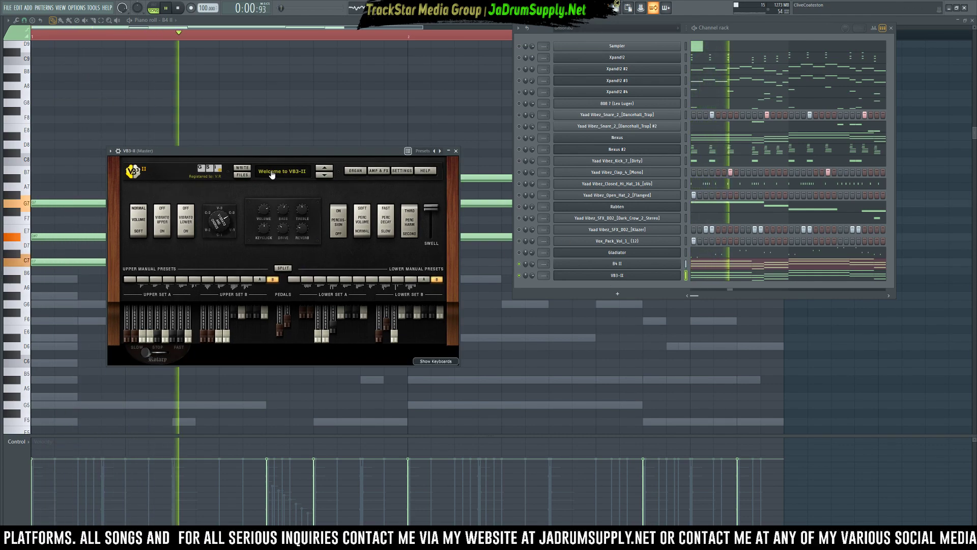
pyautogui.click(324, 169)
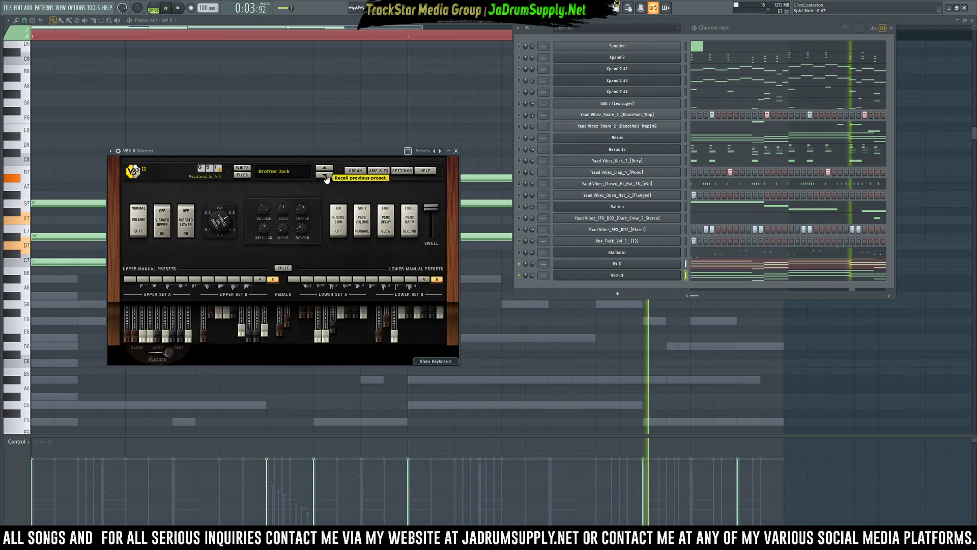
pyautogui.press('space')
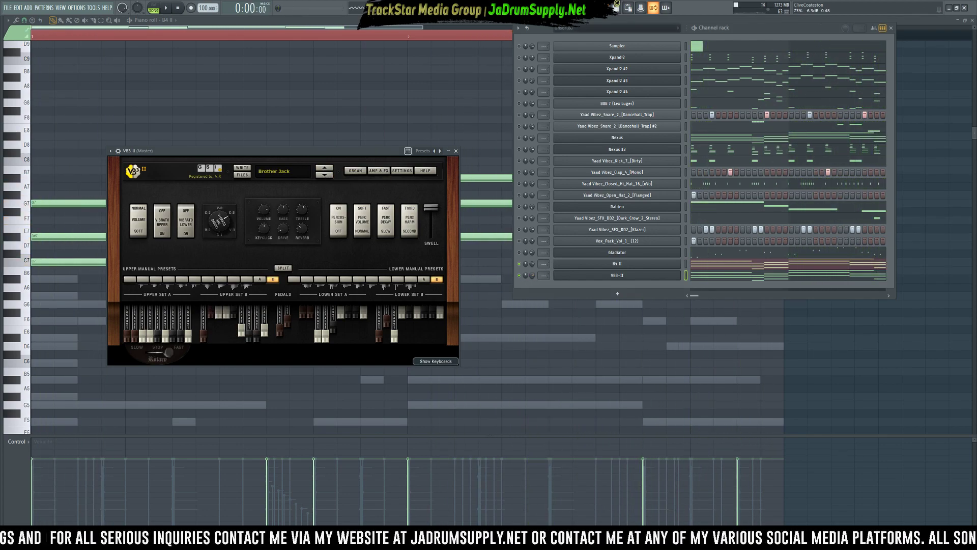
# Lower all B4 II notes except the final chord by one octave
pyautogui.click(706, 265)
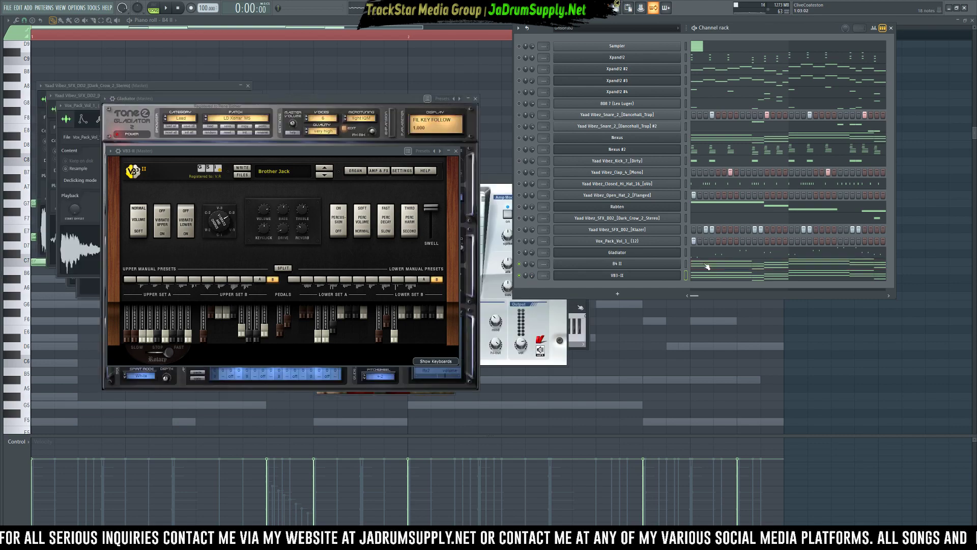
pyautogui.click(707, 265)
pyautogui.moveTo(86, 124); pyautogui.dragTo(695, 390)
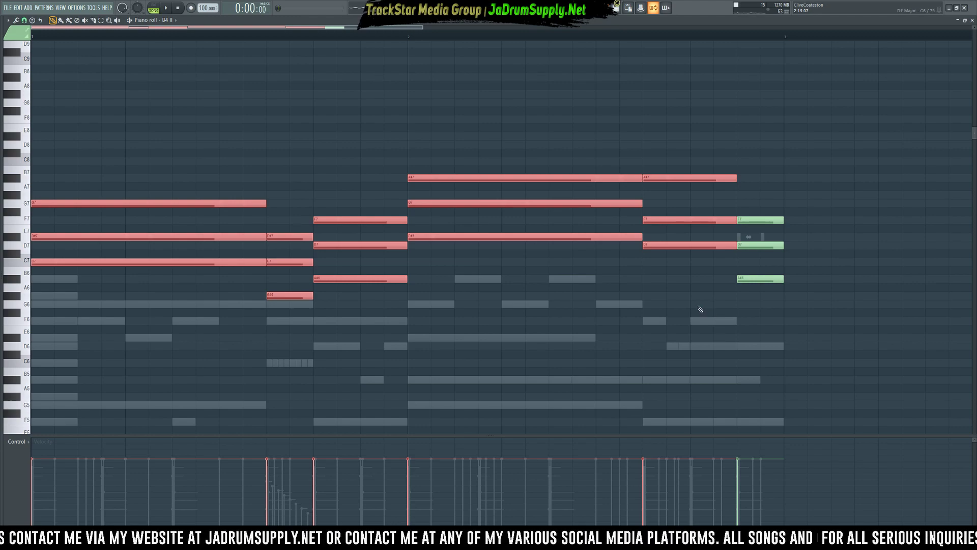
pyautogui.hotkey('ctrl', 'Down')
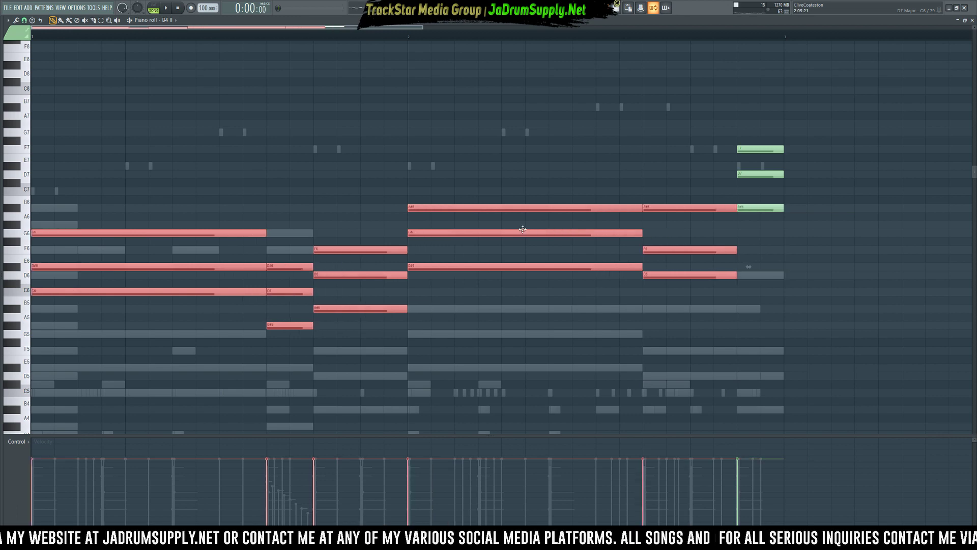
# Add G6, D#6, C6, A#5 and G#5 to the chord just before the final one and delete all earlier B4 II notes
pyautogui.click(646, 232)
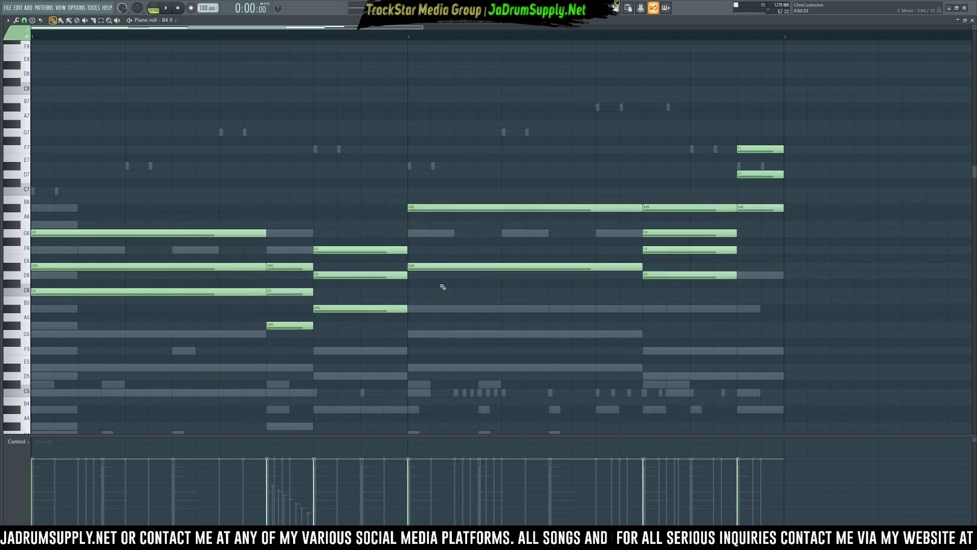
pyautogui.moveTo(178, 192); pyautogui.dragTo(344, 387)
pyautogui.moveTo(405, 308); pyautogui.dragTo(649, 321)
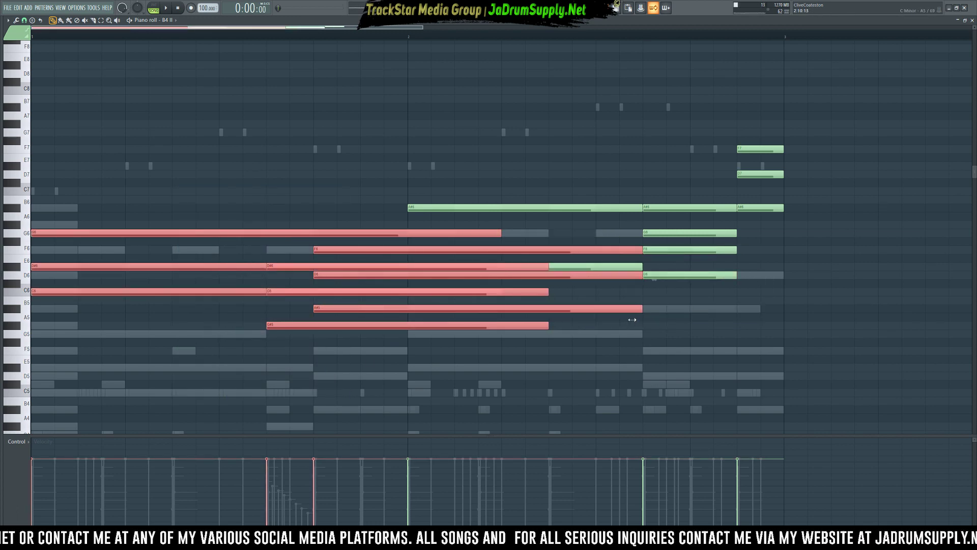
pyautogui.click(647, 268)
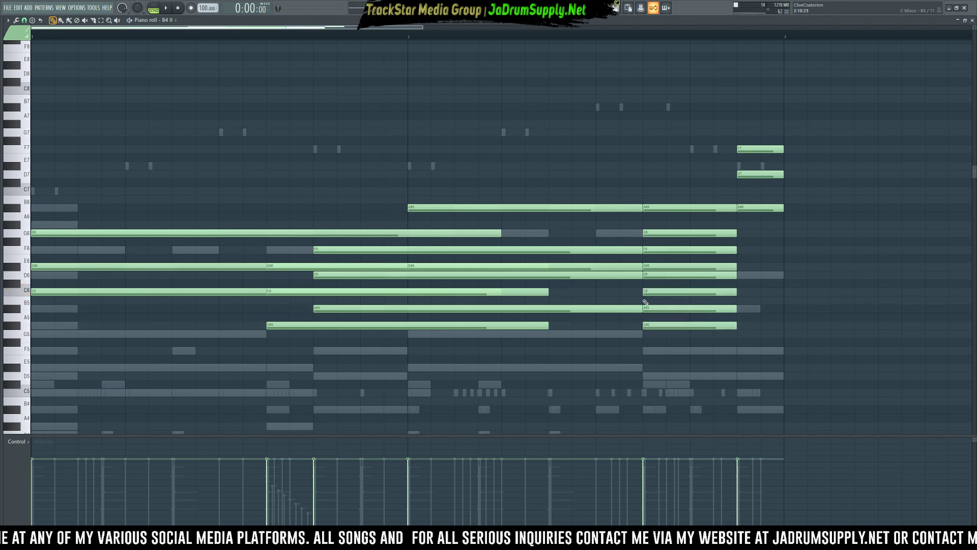
pyautogui.moveTo(598, 220)
pyautogui.mouseDown()
pyautogui.moveTo(488, 265)
pyautogui.moveTo(408, 400)
pyautogui.mouseUp()
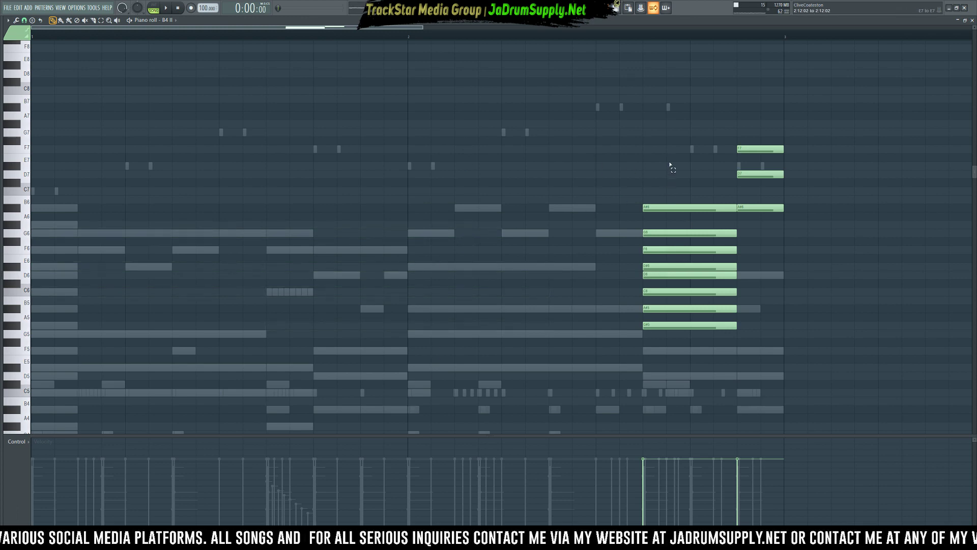
# Select the eight stacked notes before the final chord and cut them into short slices with the Chopper
pyautogui.moveTo(669, 166); pyautogui.dragTo(683, 378)
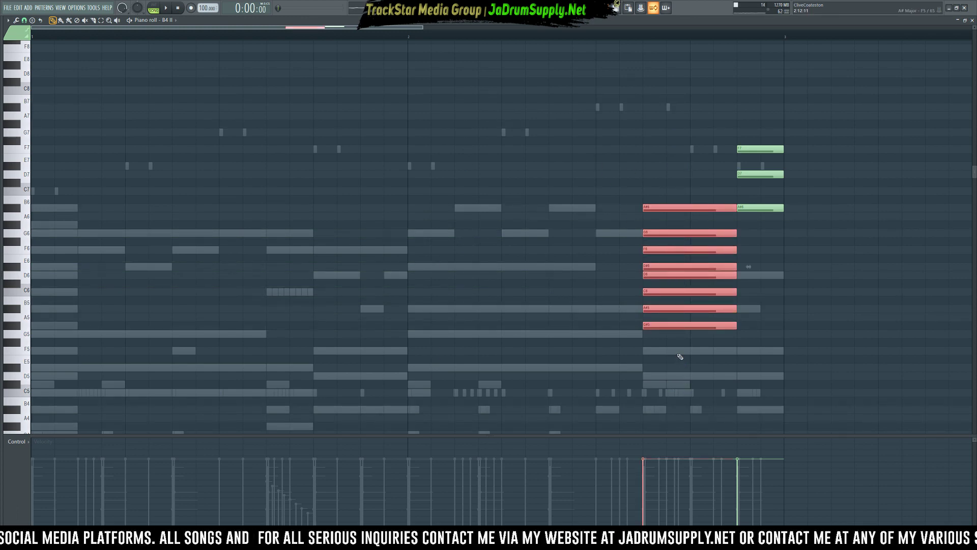
pyautogui.hotkey('alt', 'l')
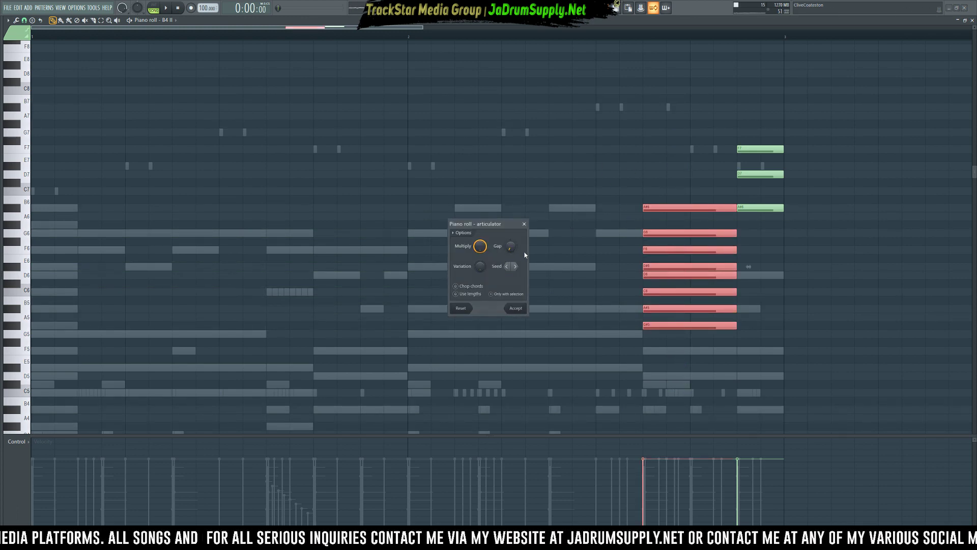
pyautogui.press('Escape')
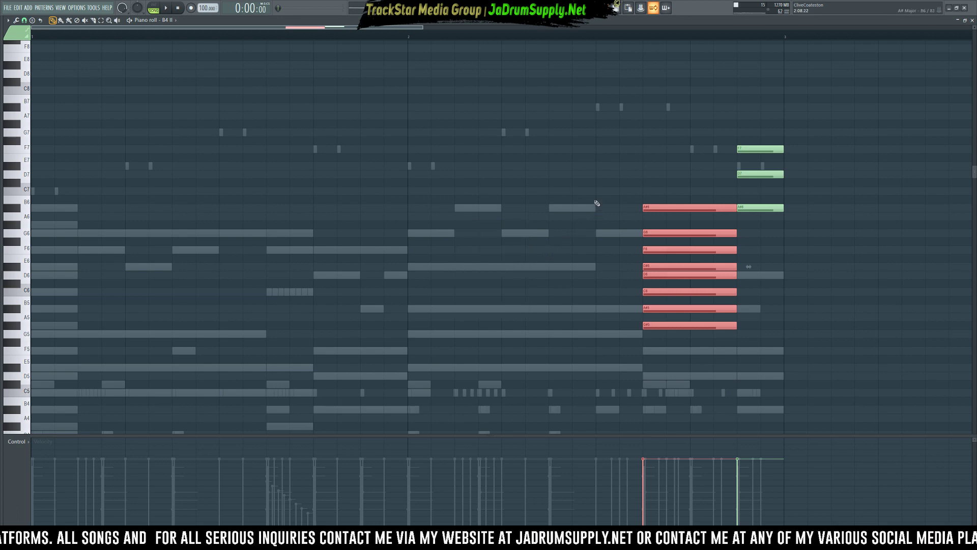
pyautogui.hotkey('alt', 'u')
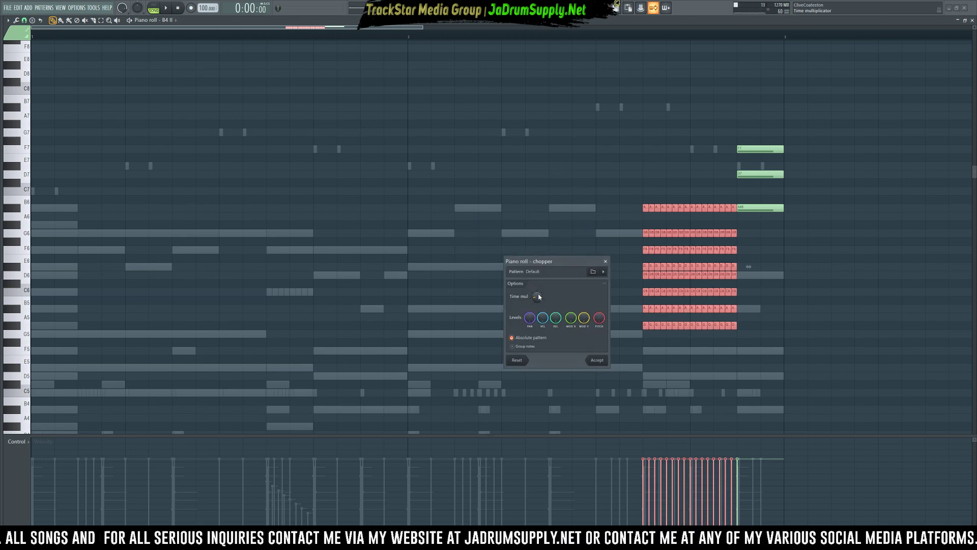
pyautogui.click(597, 361)
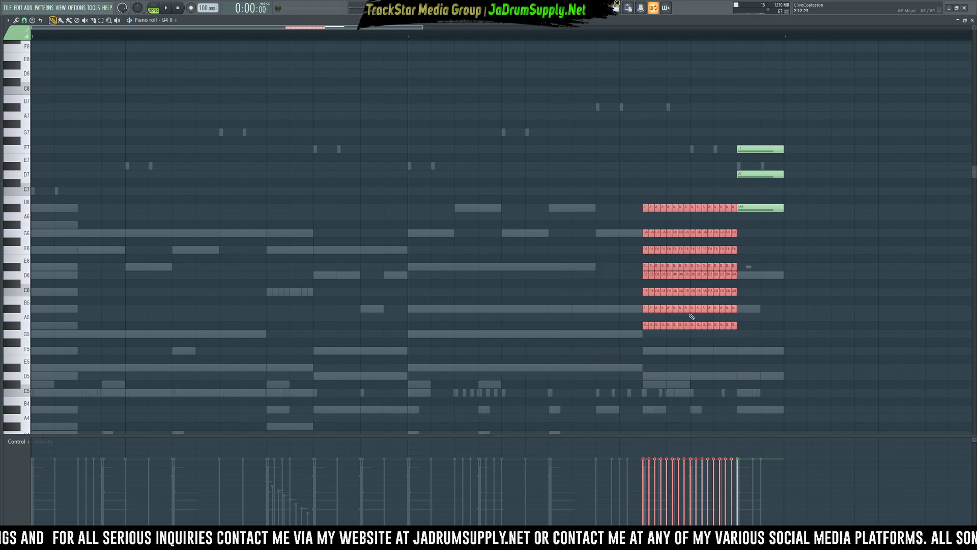
# Add a D7 note directly before the final chord and cut it into short slices with the Chopper
pyautogui.scroll(4, 752, 163)
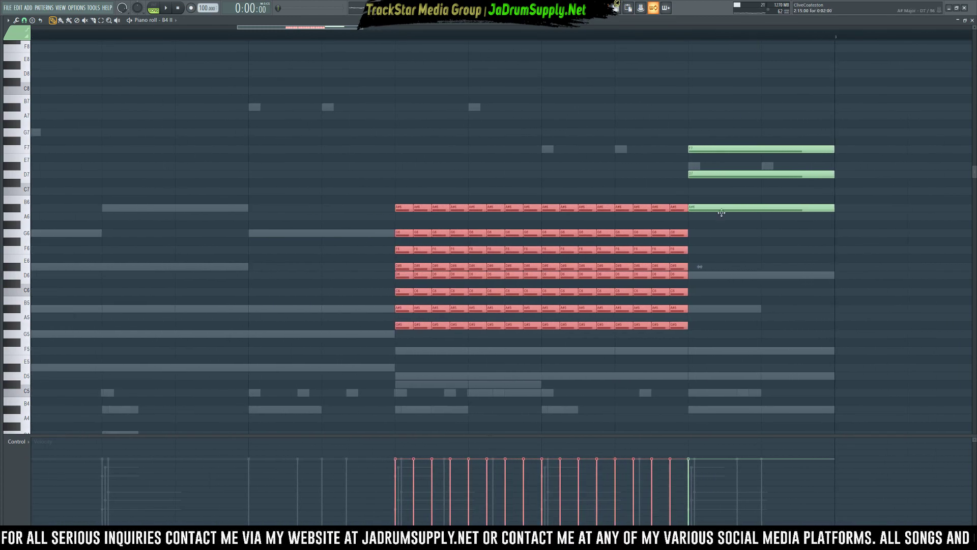
pyautogui.click(694, 174)
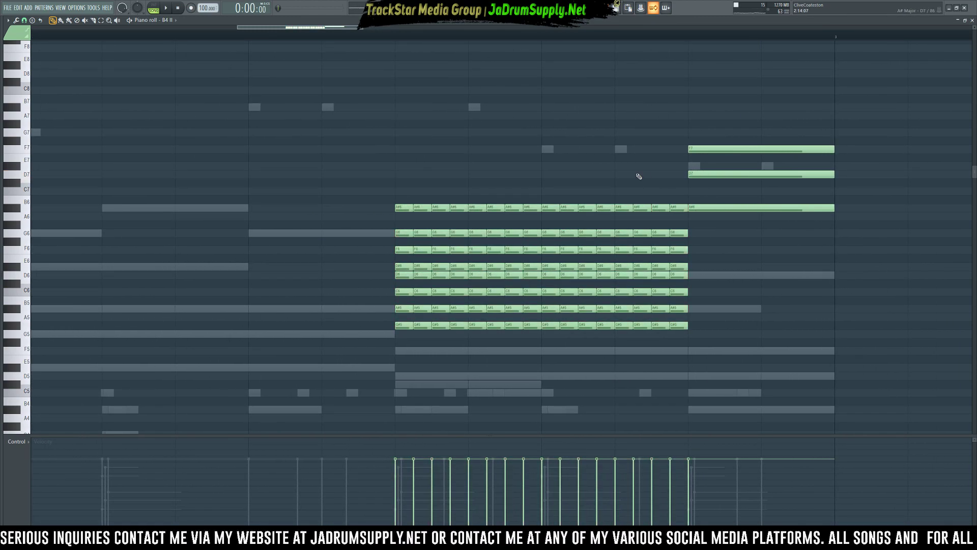
pyautogui.moveTo(575, 169); pyautogui.dragTo(529, 173)
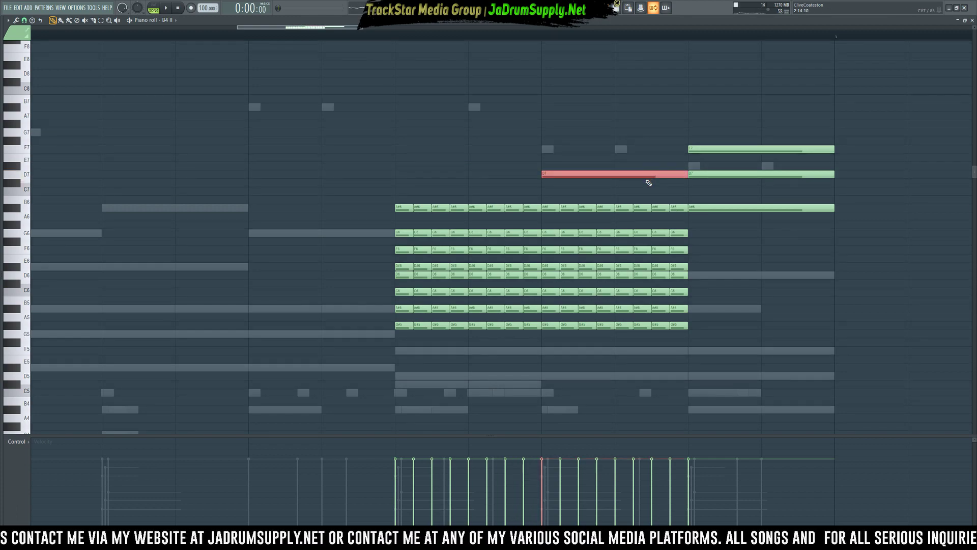
pyautogui.hotkey('alt', 'u')
pyautogui.press('Return')
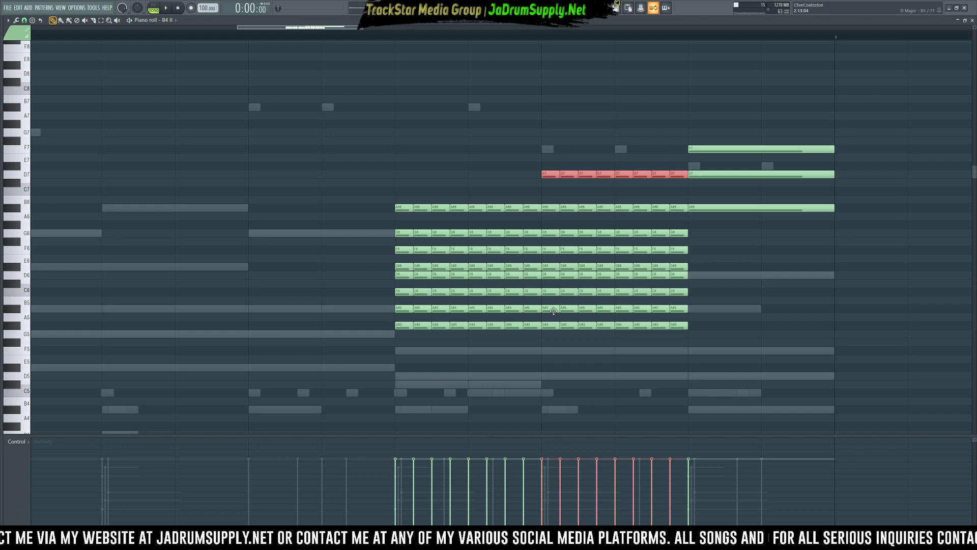
# Delete the first half of the chopped notes and thin the D6 to D7 rows to one rising note each
pyautogui.moveTo(334, 356); pyautogui.dragTo(534, 113)
pyautogui.press('Delete')
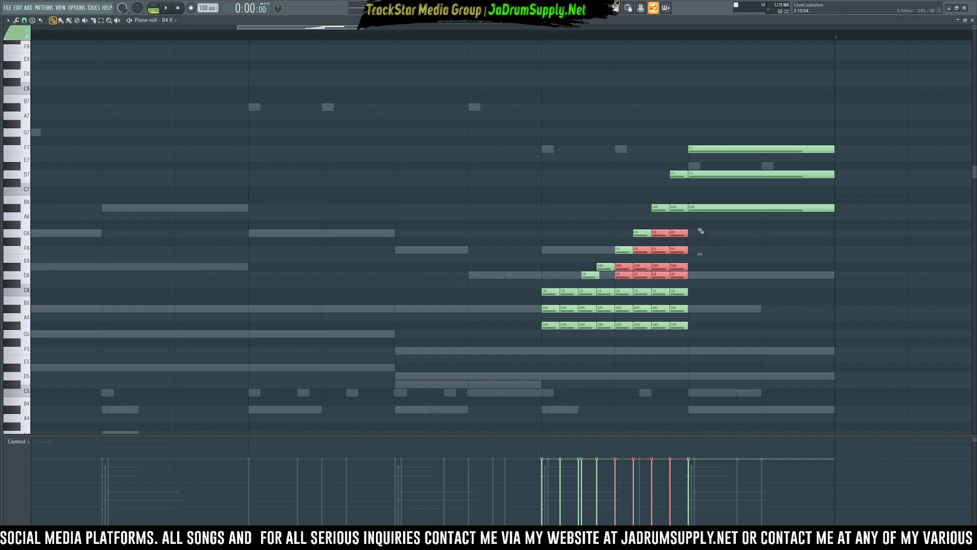
pyautogui.press('Delete')
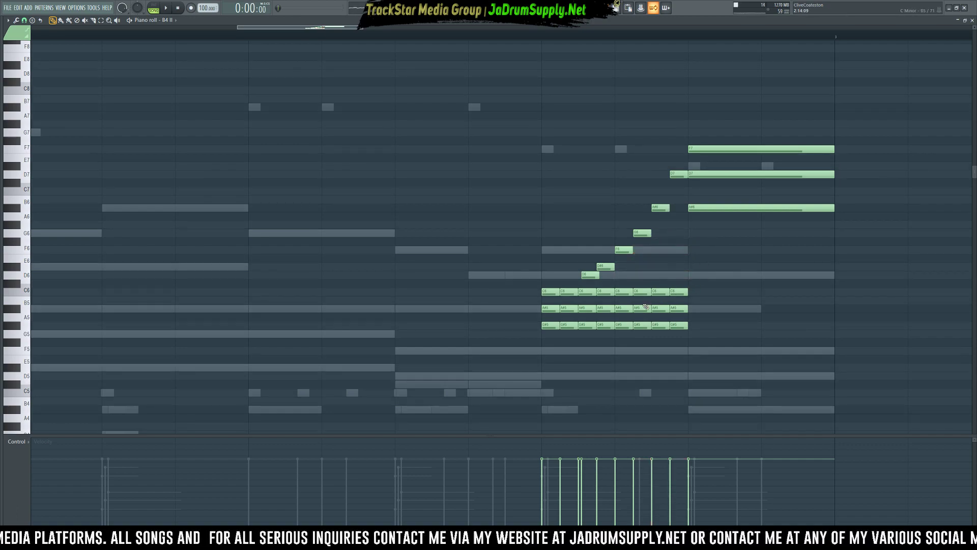
# Erase the surplus C6, A#5 and G#5 slices to complete the rising run into the final chord, and play the pattern
pyautogui.rightClick(551, 291)
pyautogui.moveTo(588, 291); pyautogui.dragTo(802, 285)
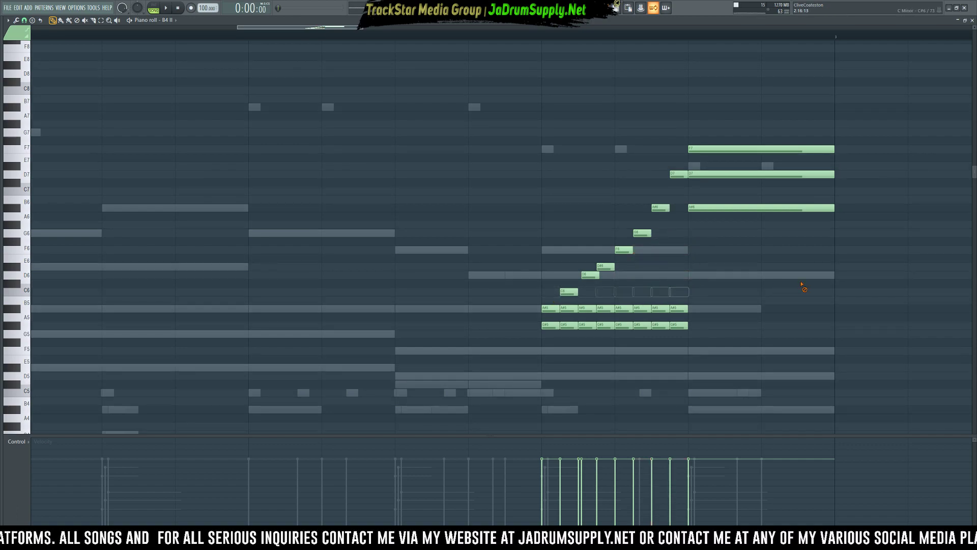
pyautogui.moveTo(572, 309)
pyautogui.mouseDown()
pyautogui.moveTo(700, 309)
pyautogui.moveTo(597, 325)
pyautogui.moveTo(745, 323)
pyautogui.mouseUp()
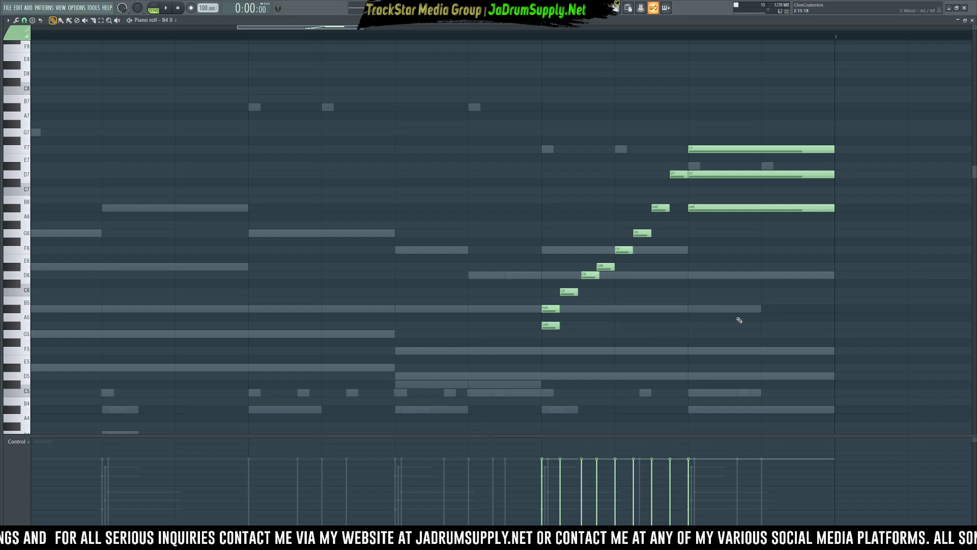
pyautogui.press('space')
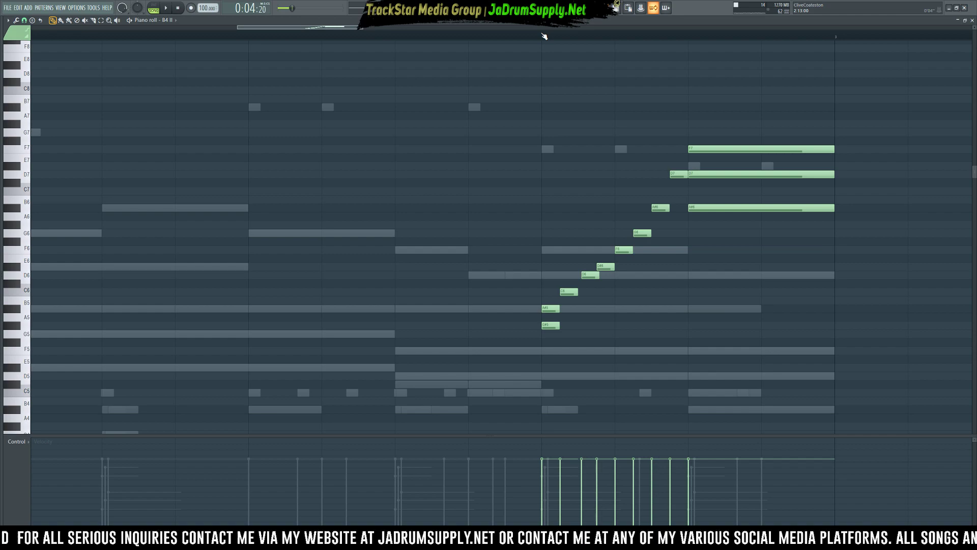
# Duplicate the rising run one octave lower, align the copy under the original, and play the pattern
pyautogui.press('space')
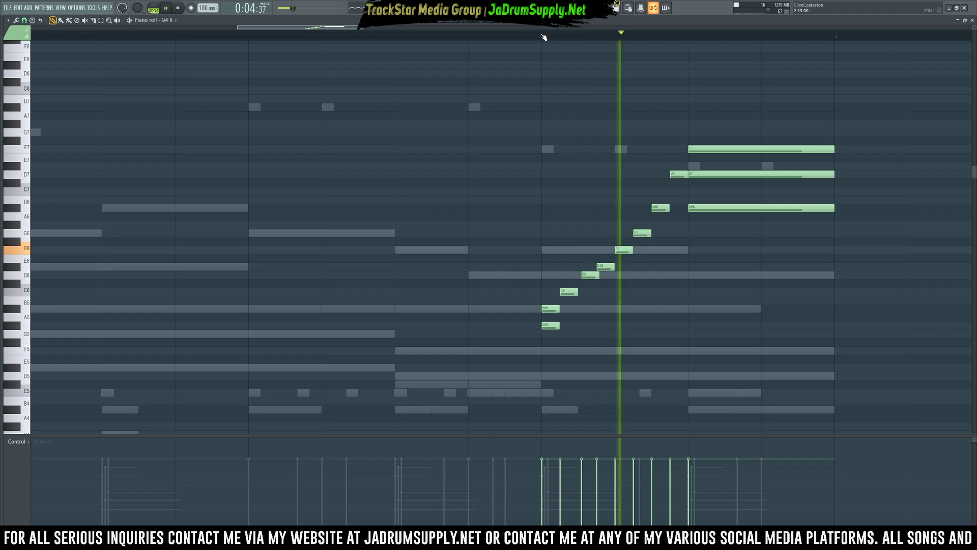
pyautogui.press('space')
pyautogui.moveTo(536, 337); pyautogui.dragTo(674, 153)
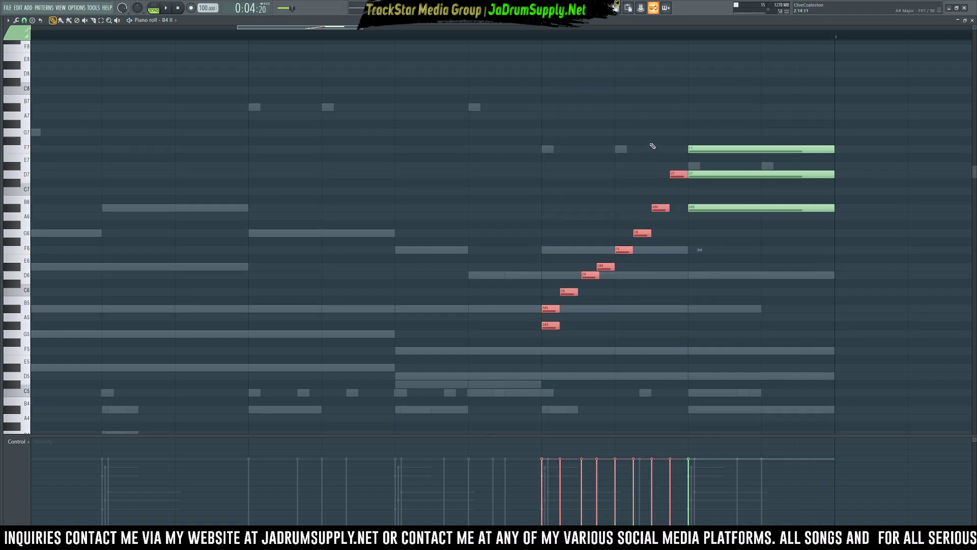
pyautogui.hotkey('ctrl', 'b')
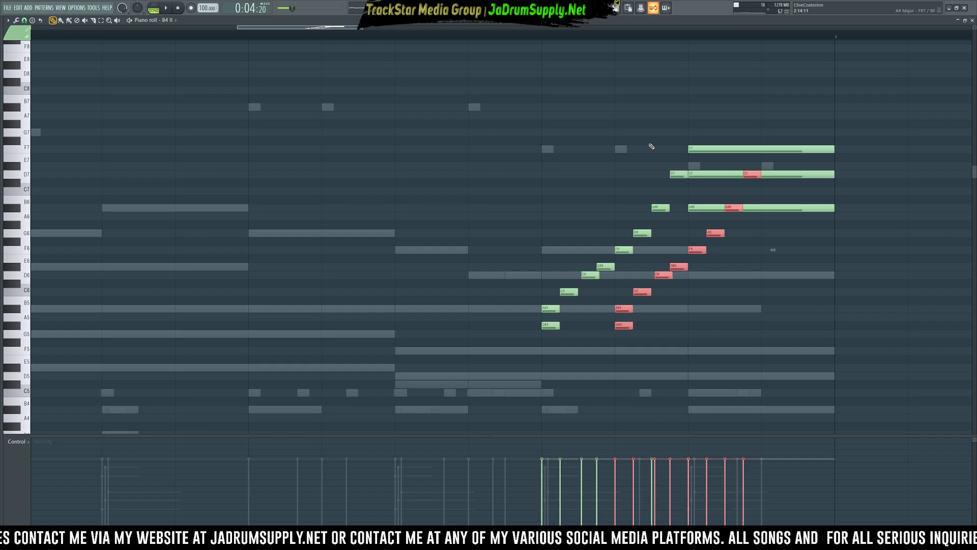
pyautogui.hotkey('ctrl', 'Down')
pyautogui.moveTo(624, 357); pyautogui.dragTo(550, 359)
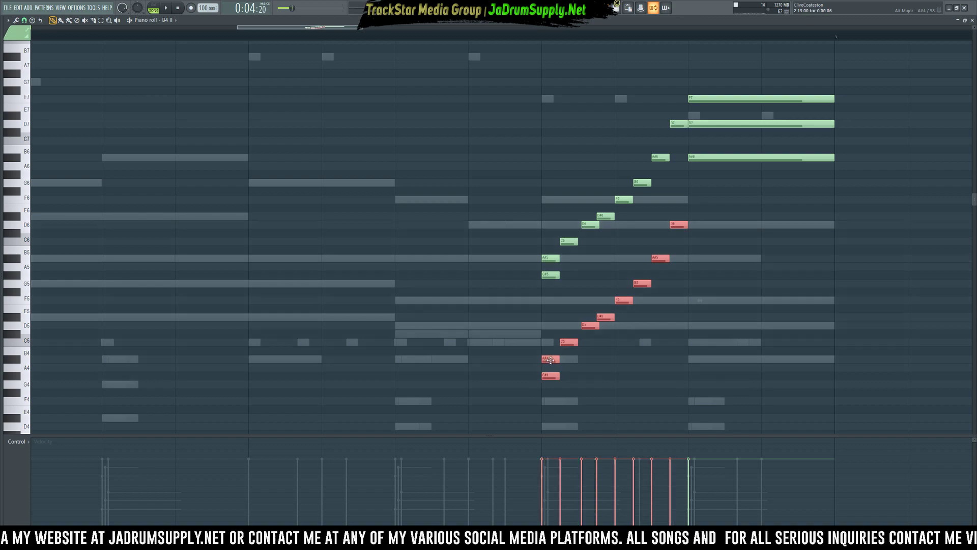
pyautogui.press('space')
pyautogui.press('space')
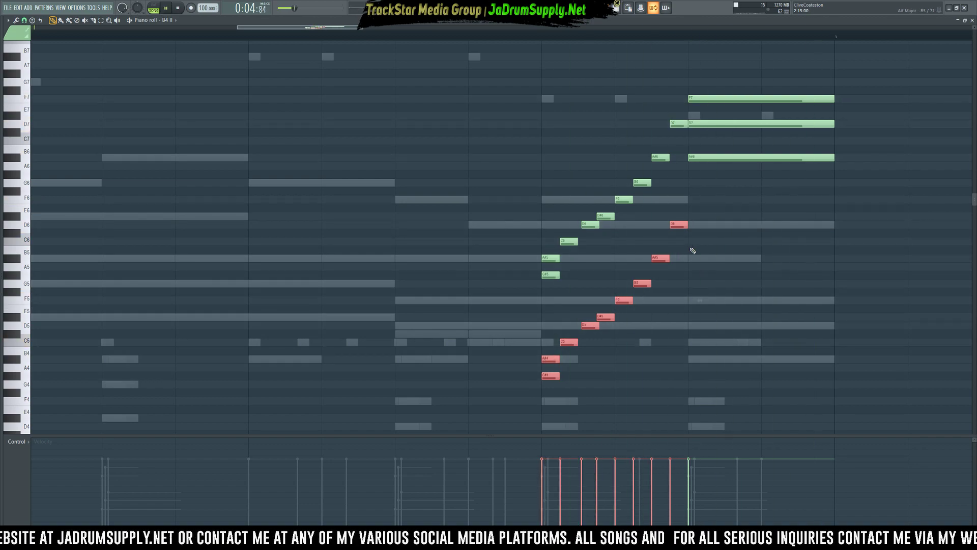
# Draw a rising velocity ramp across the lower run and a louder rising ramp across the upper run
pyautogui.moveTo(542, 522); pyautogui.dragTo(699, 478)
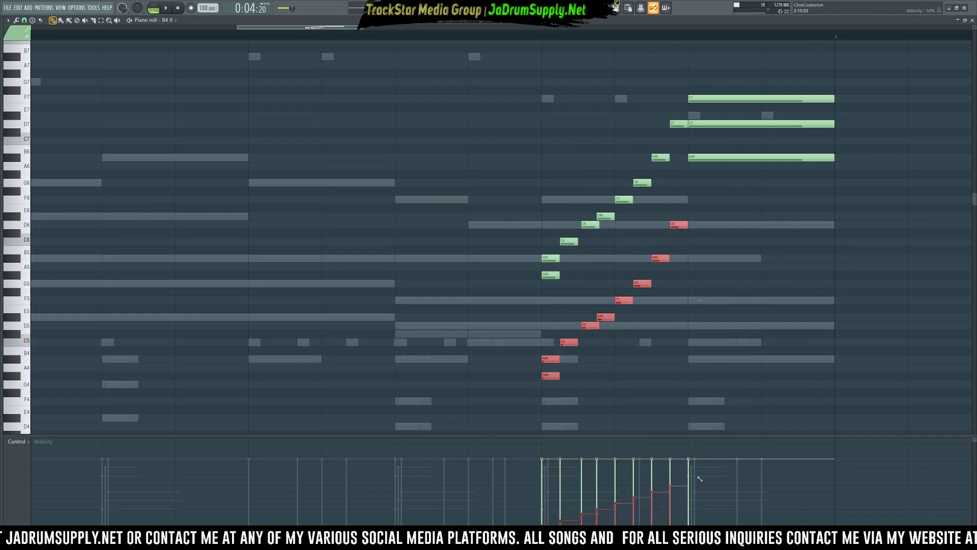
pyautogui.press('space')
pyautogui.moveTo(532, 269)
pyautogui.mouseDown()
pyautogui.moveTo(667, 113)
pyautogui.moveTo(672, 92)
pyautogui.moveTo(531, 284)
pyautogui.mouseUp()
pyautogui.moveTo(682, 218); pyautogui.dragTo(625, 320)
pyautogui.moveTo(542, 493); pyautogui.dragTo(681, 458)
# Select the final chord's notes and vary their velocities, making A#6 the softest and F7 the loudest
pyautogui.moveTo(756, 64); pyautogui.dragTo(761, 211)
pyautogui.moveTo(741, 106); pyautogui.dragTo(744, 285)
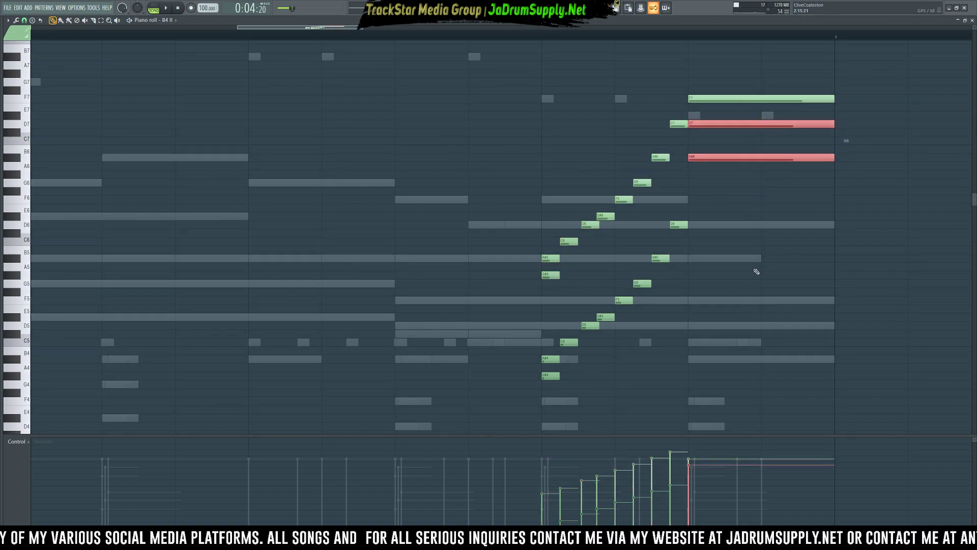
pyautogui.moveTo(737, 140); pyautogui.dragTo(741, 207)
pyautogui.scroll(-2, 744, 210)
pyautogui.moveTo(733, 70); pyautogui.dragTo(737, 161)
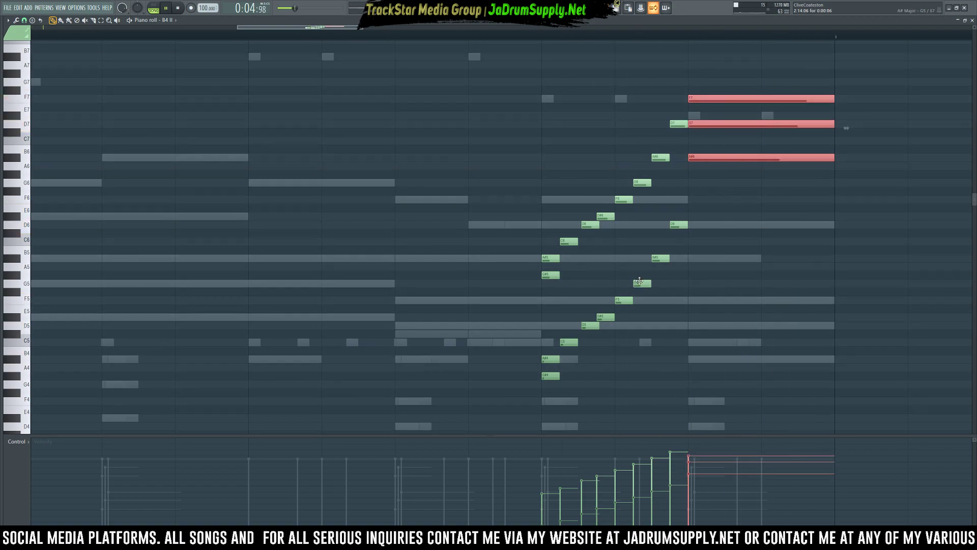
pyautogui.moveTo(733, 110); pyautogui.dragTo(733, 71)
# Duplicate the chord's F7 and D7 notes one octave lower, align them with the chord start, and play the pattern
pyautogui.moveTo(735, 74); pyautogui.dragTo(738, 139)
pyautogui.hotkey('ctrl', 'b')
pyautogui.hotkey('ctrl', 'Down')
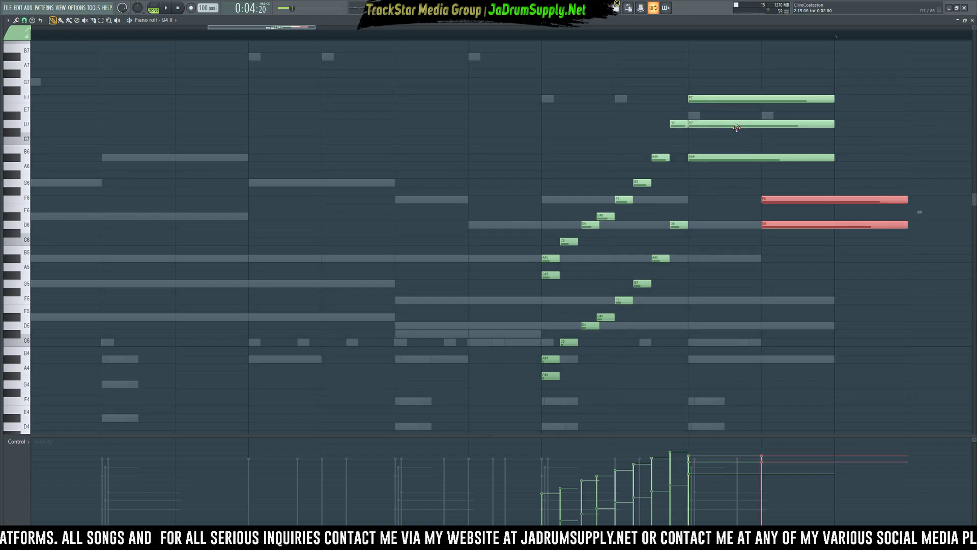
pyautogui.moveTo(772, 200); pyautogui.dragTo(703, 201)
pyautogui.press('space')
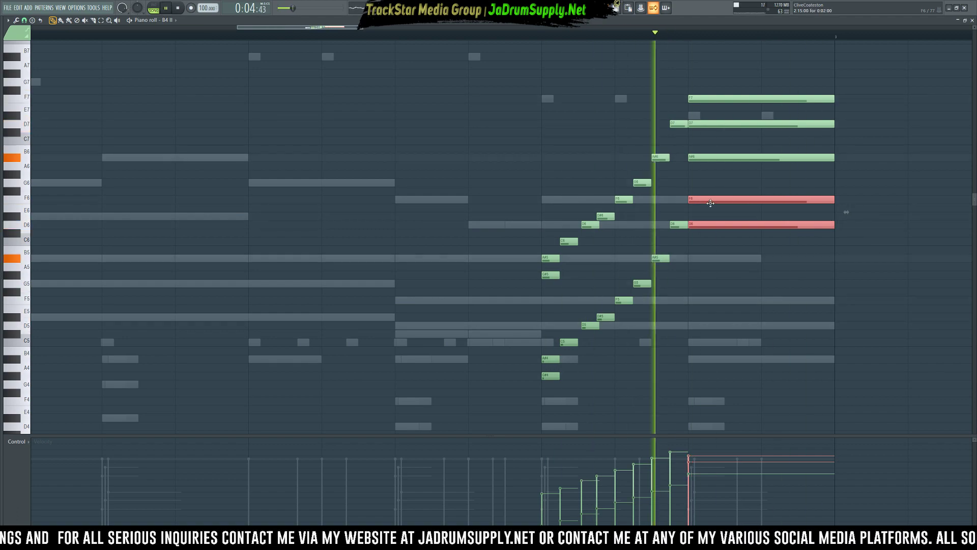
# Reduce the velocities of the added F6 and D6 chord notes to a very low level, checking by playback
pyautogui.scroll(-8, 733, 305)
pyautogui.press('space')
pyautogui.press('space')
pyautogui.scroll(-5, 770, 246)
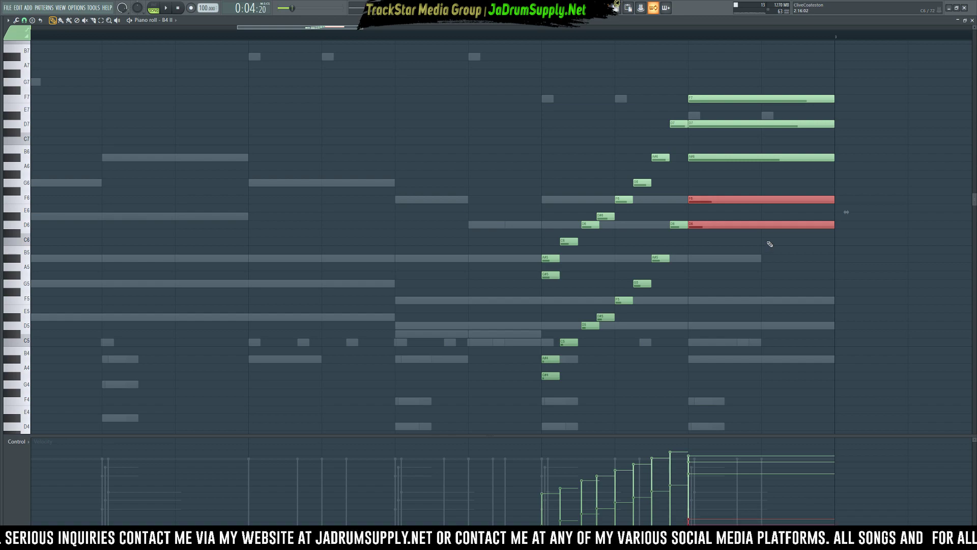
pyautogui.press('space')
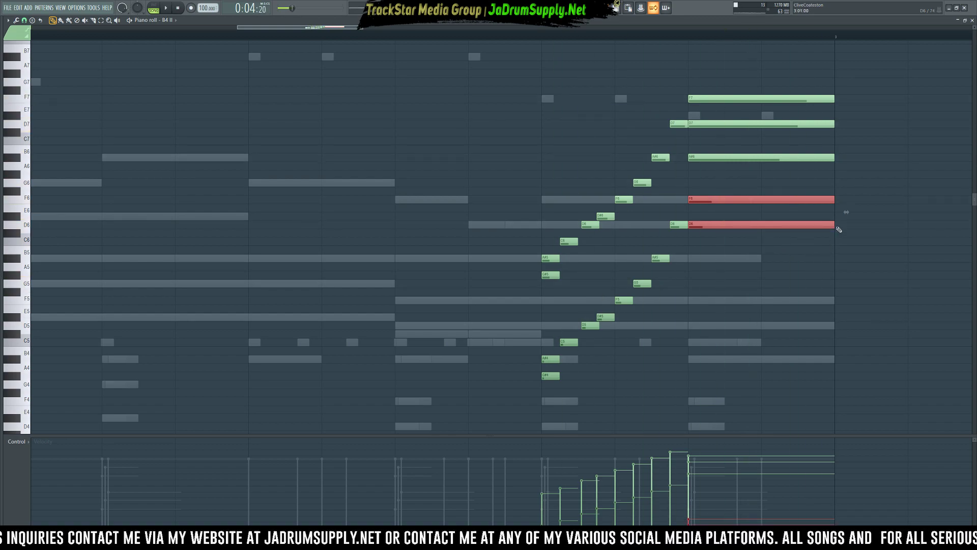
# Shorten the low F6 and D6 chord notes, with D6 the shortest, and start F6 slightly late
pyautogui.moveTo(835, 225); pyautogui.dragTo(816, 200)
pyautogui.click(796, 229)
pyautogui.press('space')
pyautogui.moveTo(746, 203); pyautogui.dragTo(734, 203)
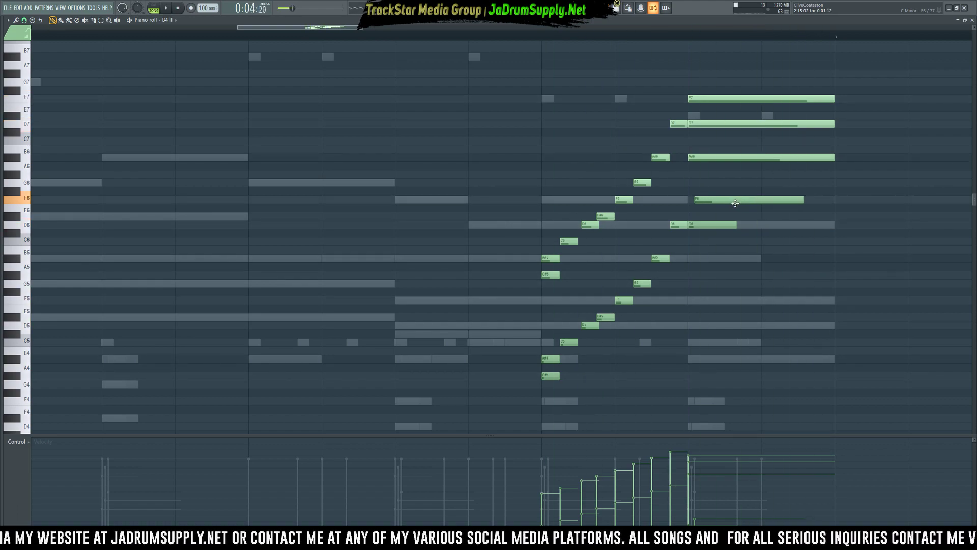
# Copy the B4 II notes into the VB3-II channel and transpose them down one octave
pyautogui.press('F6')
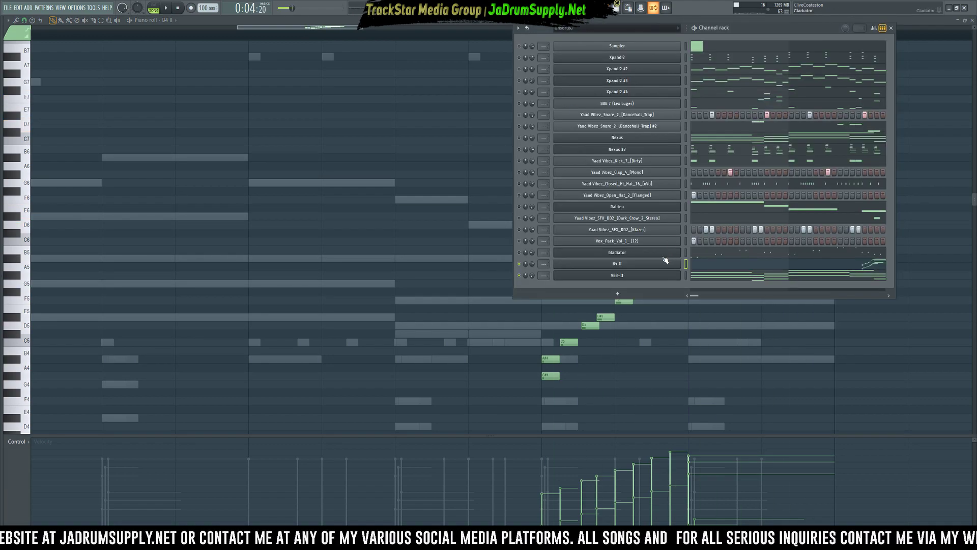
pyautogui.click(686, 276)
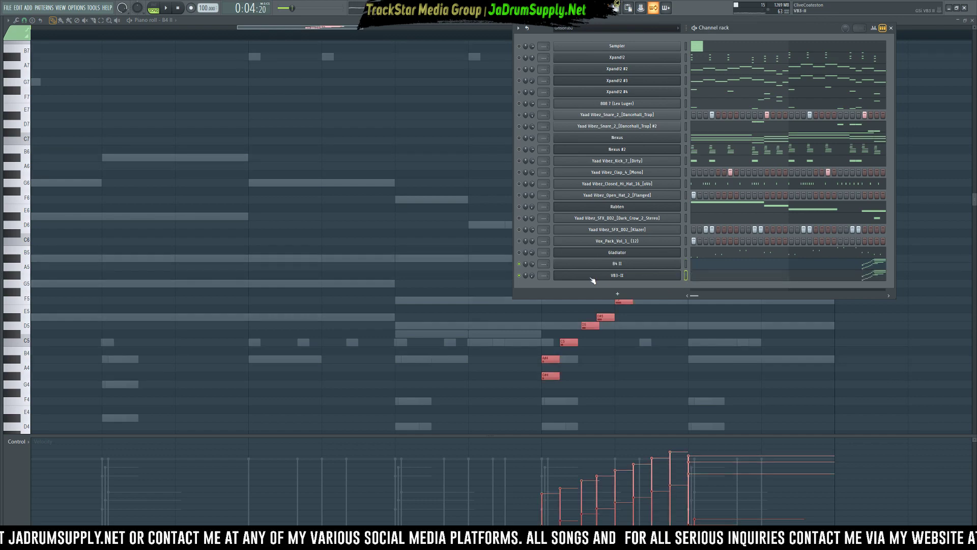
pyautogui.click(884, 277)
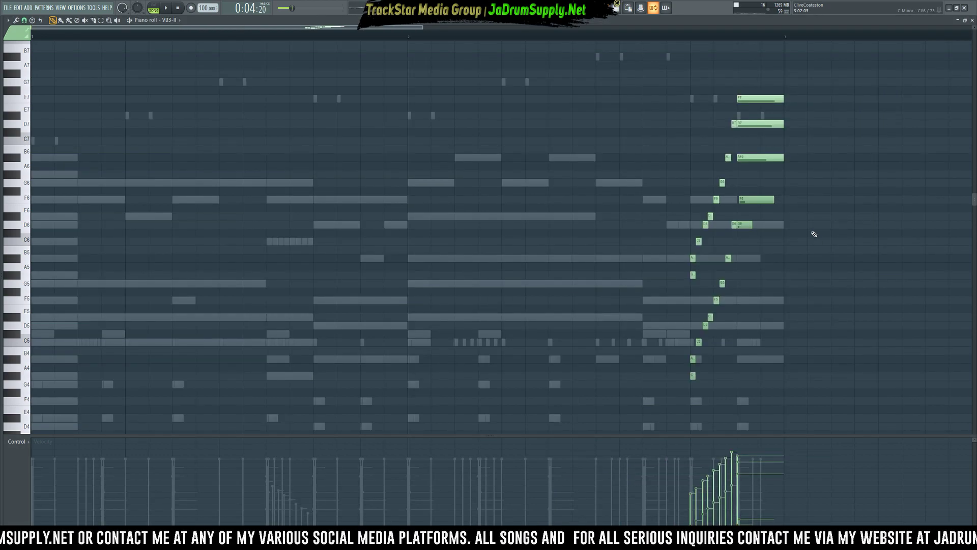
pyautogui.hotkey('ctrl', 'Down')
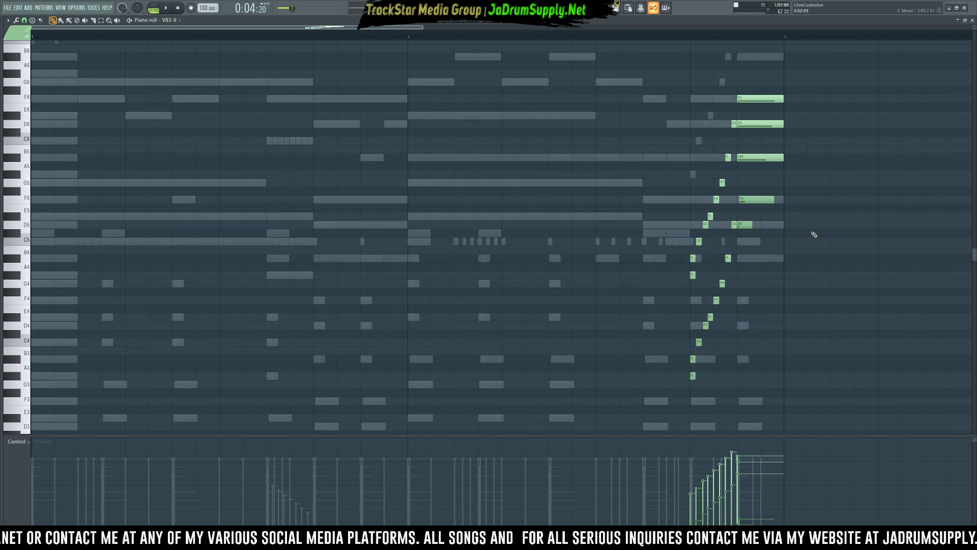
# Play the VB3-II organ run soloed in the channel rack to check its sound
pyautogui.press('F6')
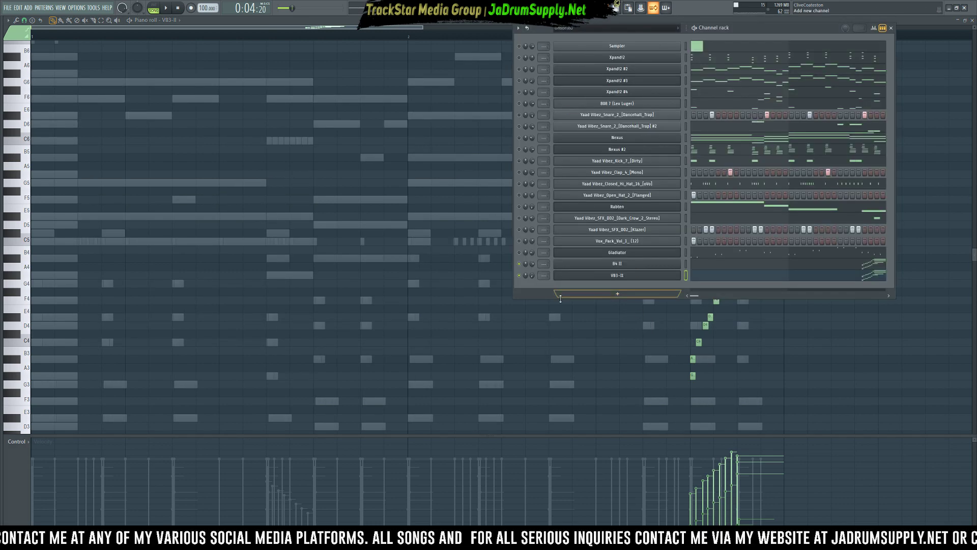
pyautogui.press('space')
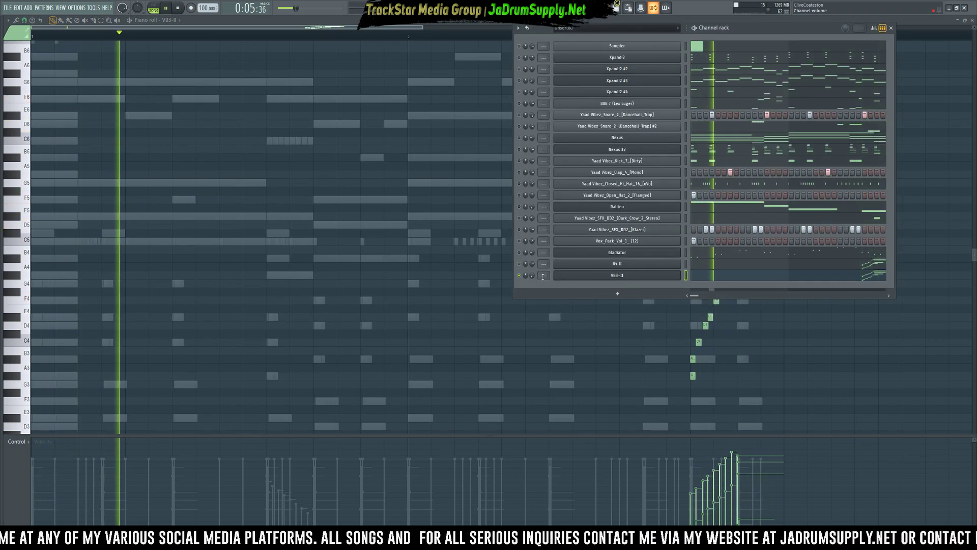
pyautogui.press('space')
pyautogui.press('space')
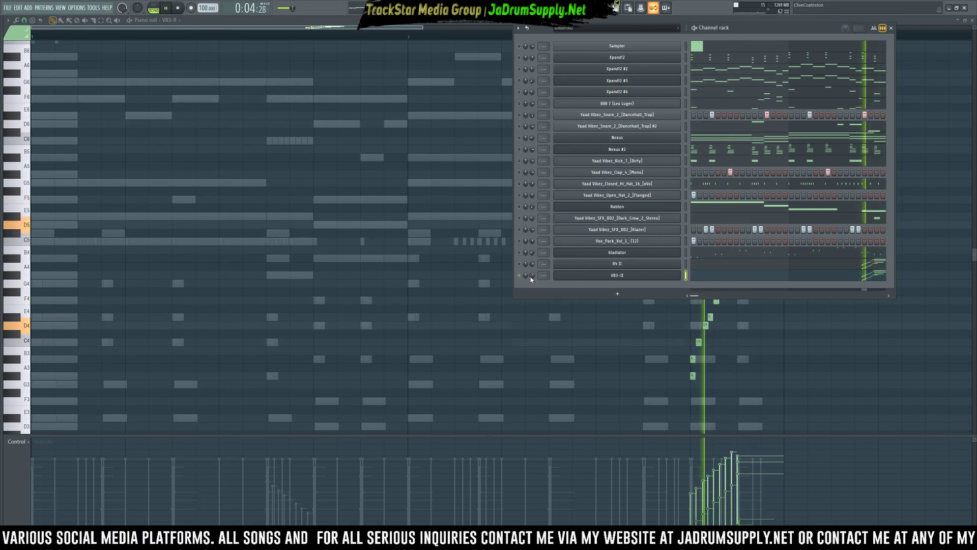
pyautogui.press('space')
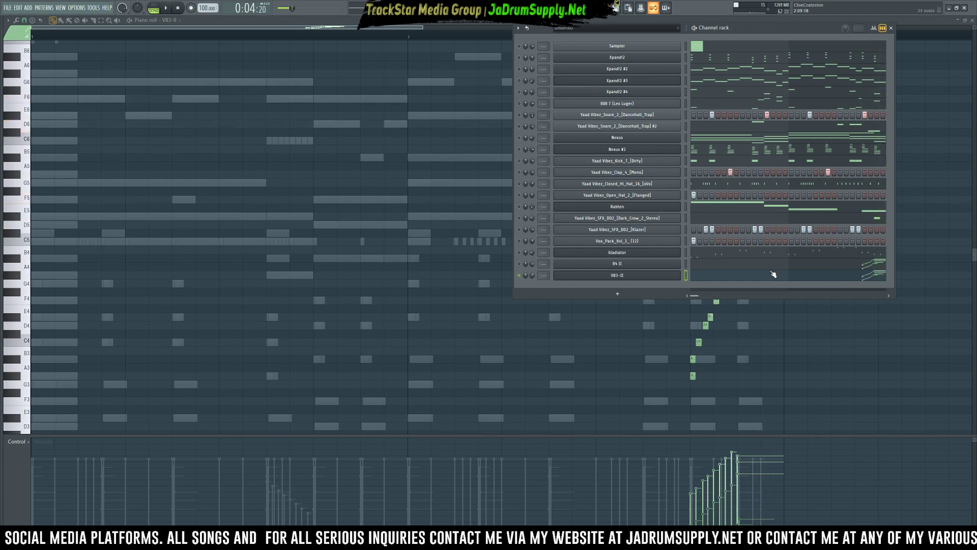
pyautogui.press('space')
pyautogui.press('space')
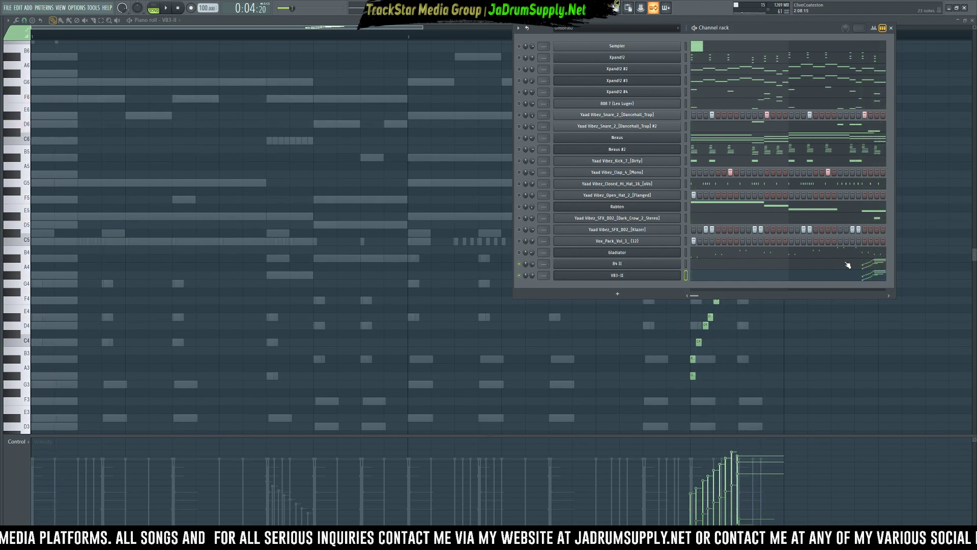
# Transpose the B4 II organ run up one octave and play it back
pyautogui.click(868, 267)
pyautogui.hotkey('ctrl', 'Up')
pyautogui.press('space')
pyautogui.press('space')
pyautogui.click(578, 9)
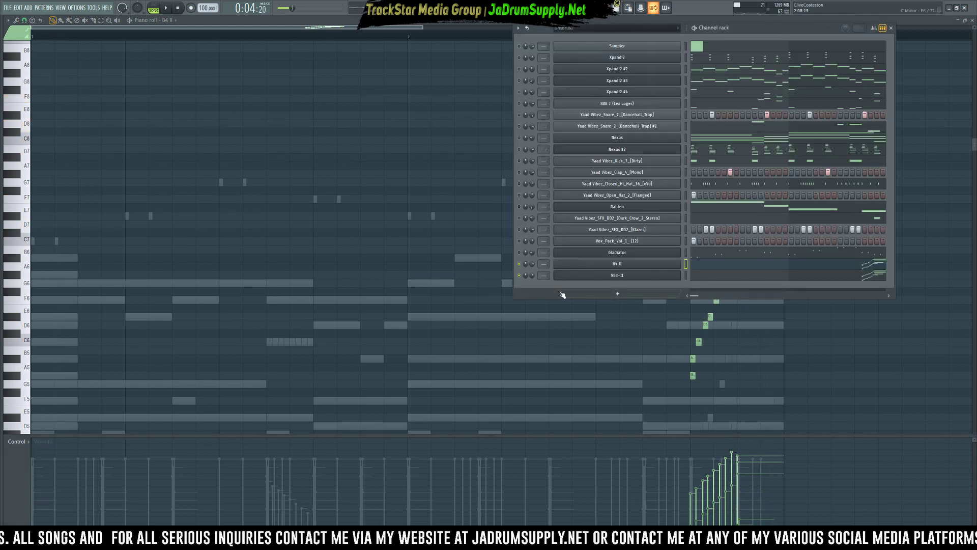
# Play the full pattern to hear the organ runs in the mix, and mute the B4 II and VB3-II channels
pyautogui.press('space')
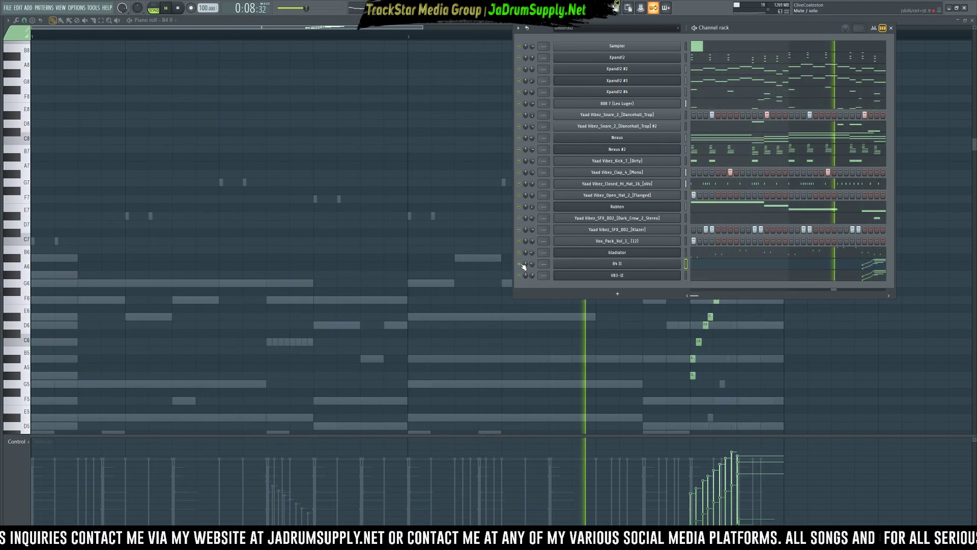
pyautogui.click(519, 264)
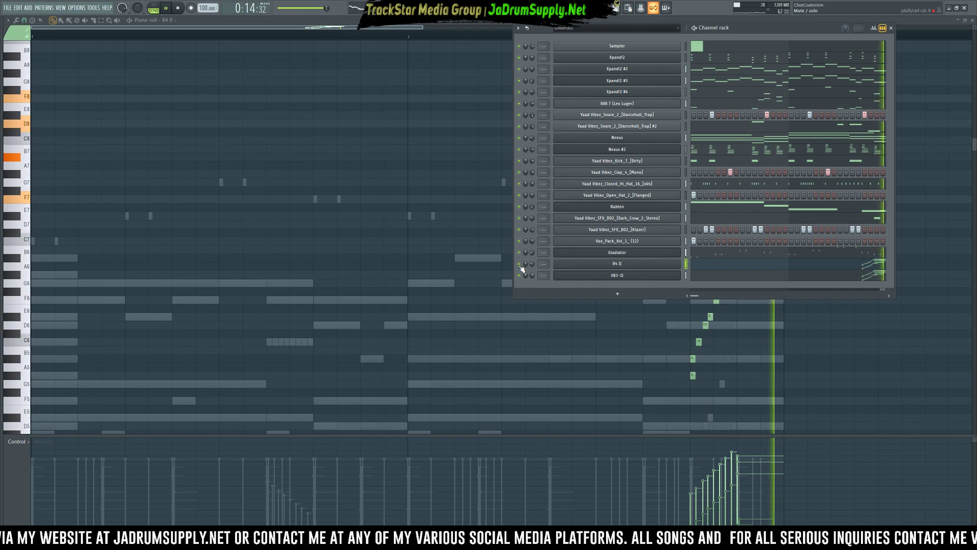
pyautogui.click(519, 276)
pyautogui.click(519, 264)
pyautogui.press('space')
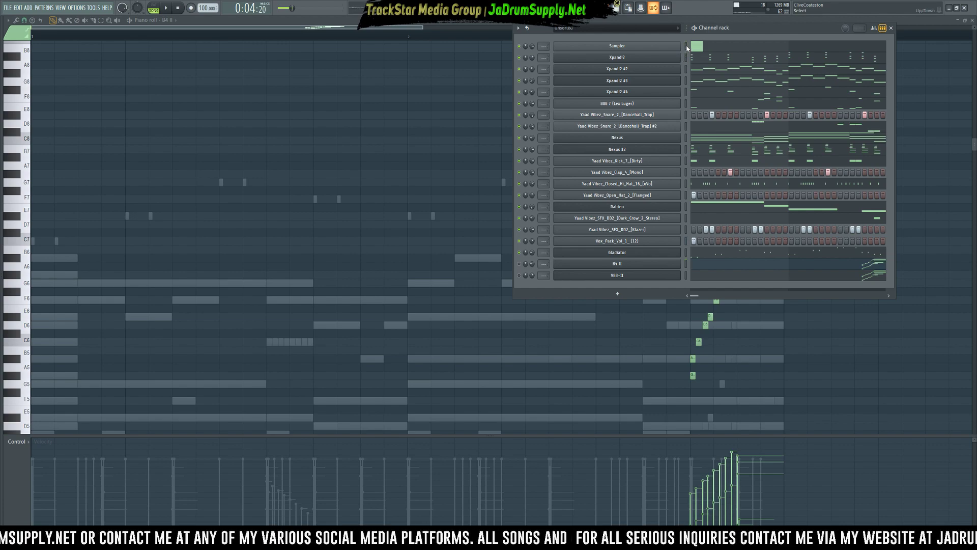
# Select the melodic instrument channels from Xpand!2 to VB3-II and color them with a dark blue to green gradient
pyautogui.doubleClick(687, 46)
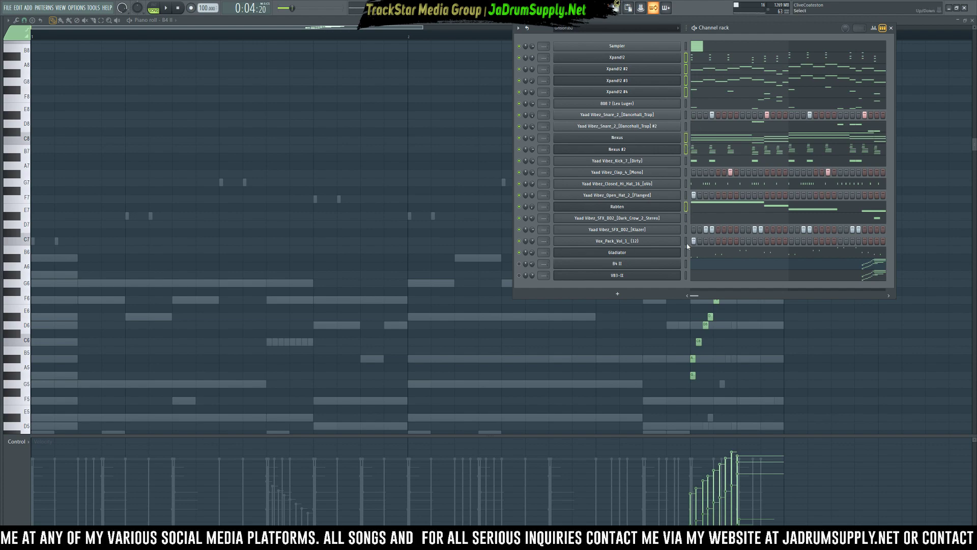
pyautogui.click(518, 28)
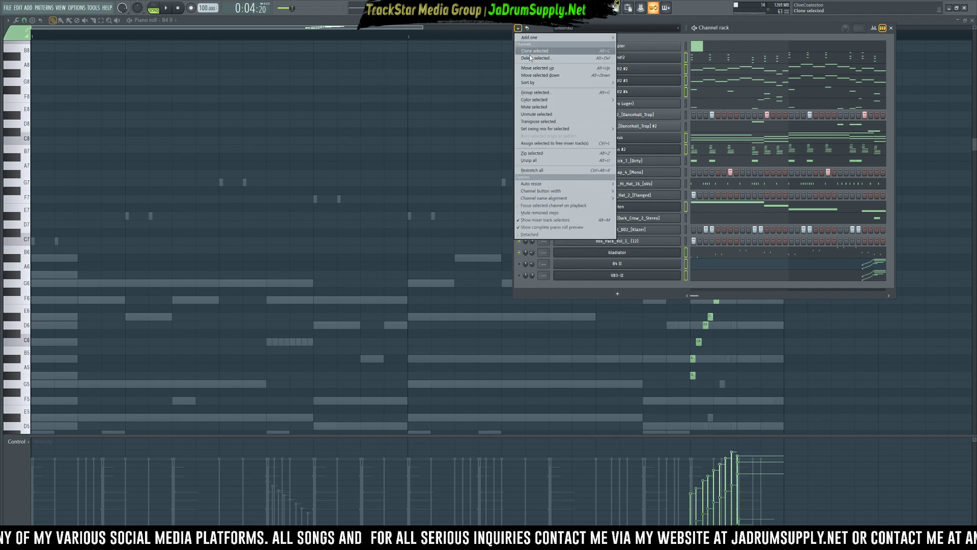
pyautogui.moveTo(585, 99)
pyautogui.click(641, 101)
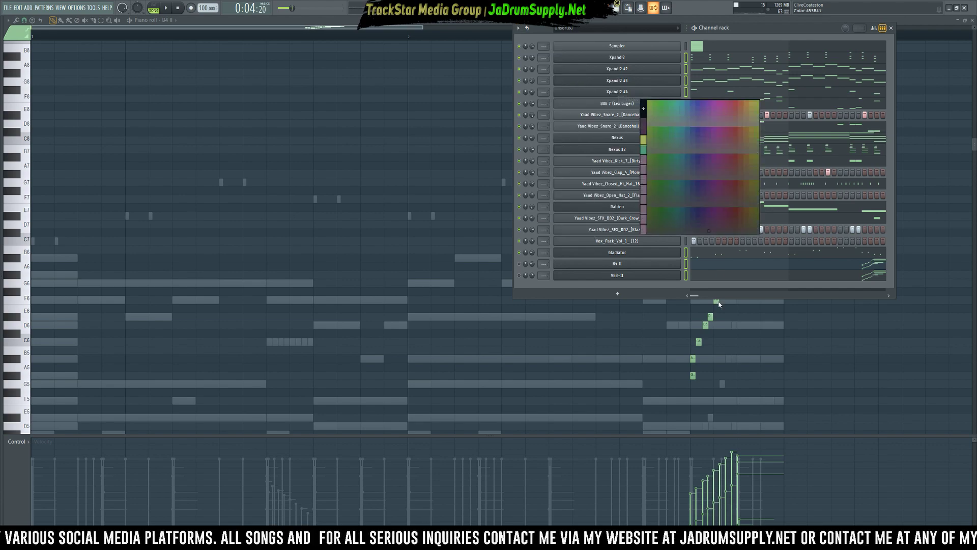
pyautogui.click(698, 214)
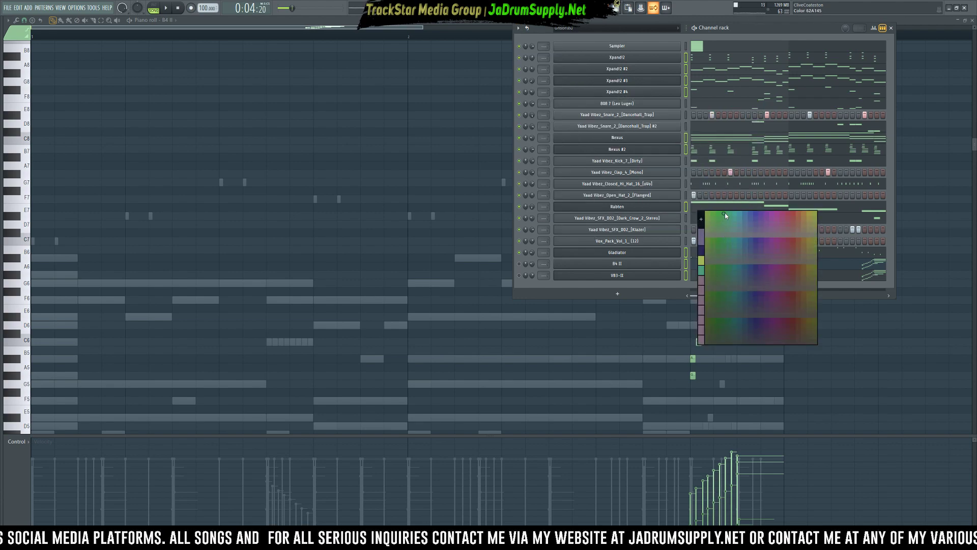
pyautogui.click(733, 218)
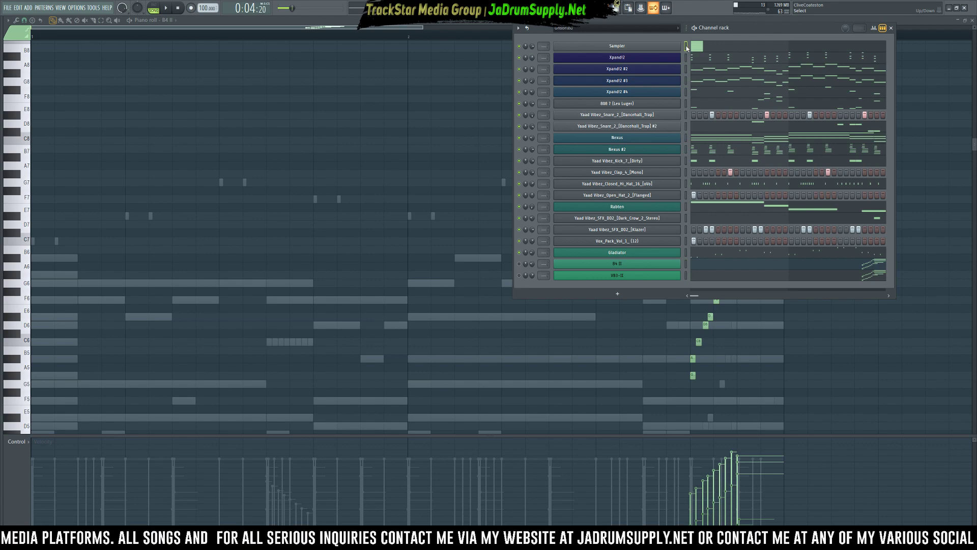
# Assign all channels except Sampler to separate mixer tracks starting at Insert 2, and select mixer tracks 1 to 21
pyautogui.press('F9')
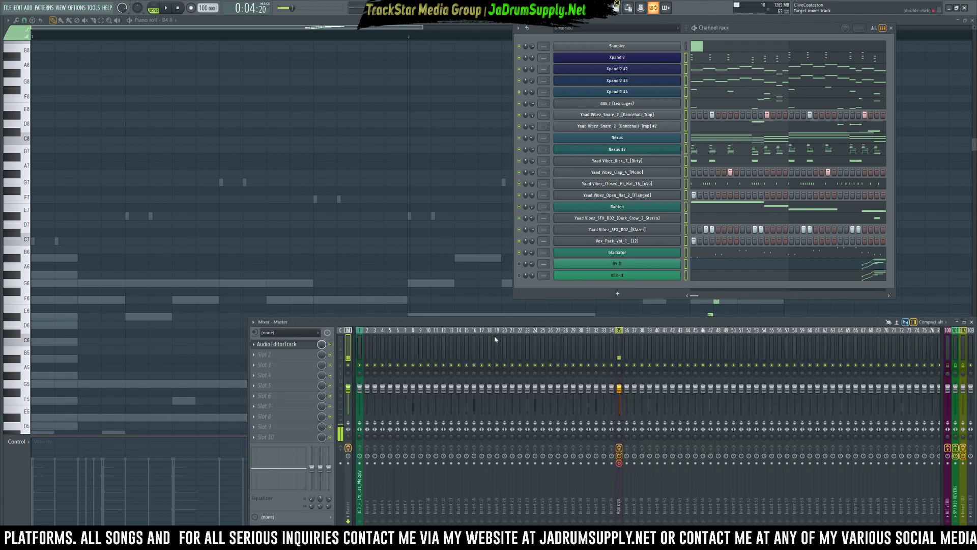
pyautogui.click(370, 353)
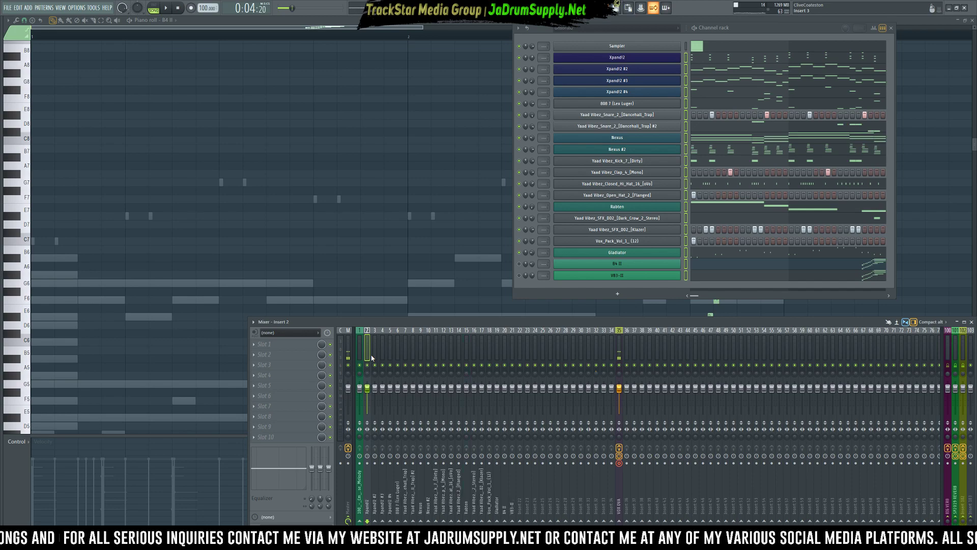
pyautogui.hotkey('ctrl', 'l')
pyautogui.moveTo(360, 356); pyautogui.dragTo(512, 391)
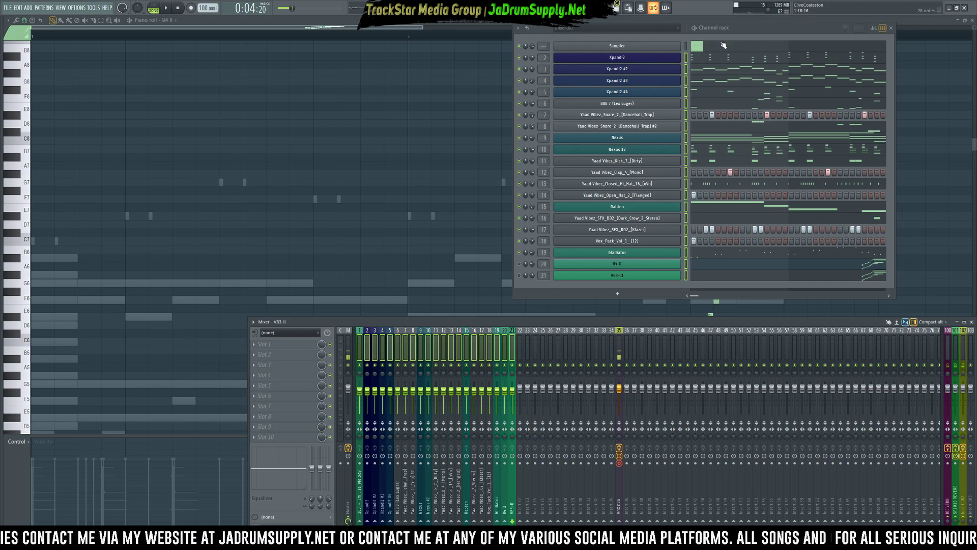
# Copy the notes of all channels from Pattern 2 into the empty Pattern 1
pyautogui.press('F4')
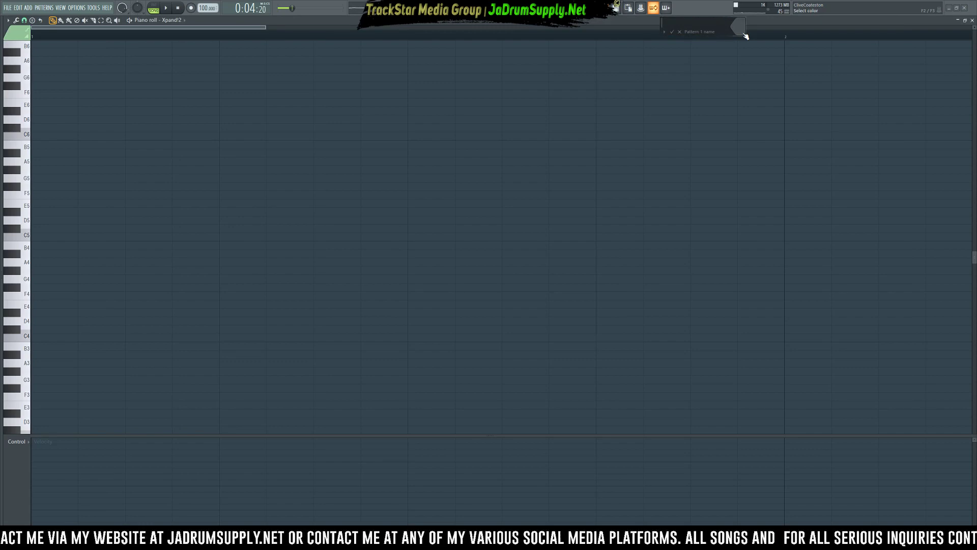
pyautogui.press('Return')
pyautogui.press('F7')
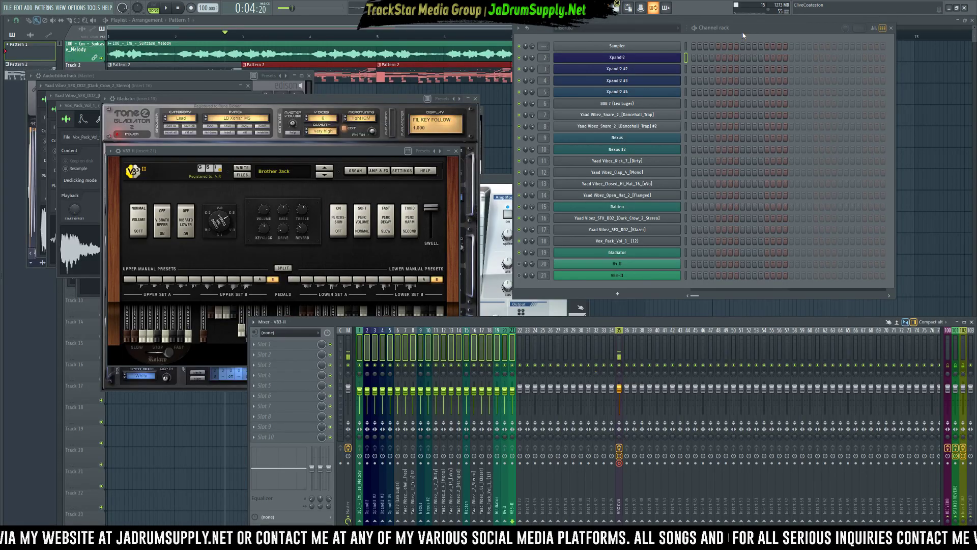
pyautogui.click(686, 59)
pyautogui.click(685, 58)
pyautogui.hotkey('ctrl', 'v')
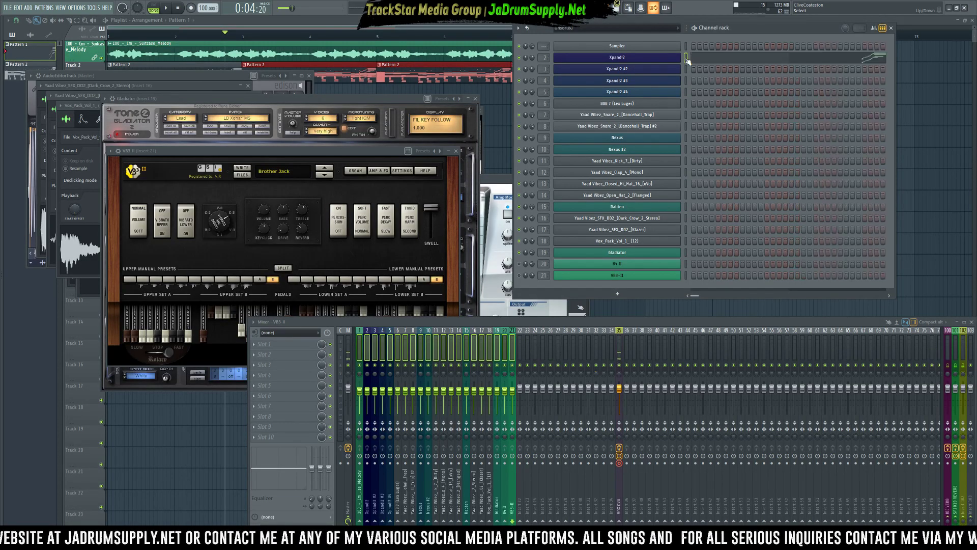
pyautogui.scroll(-1, 747, 24)
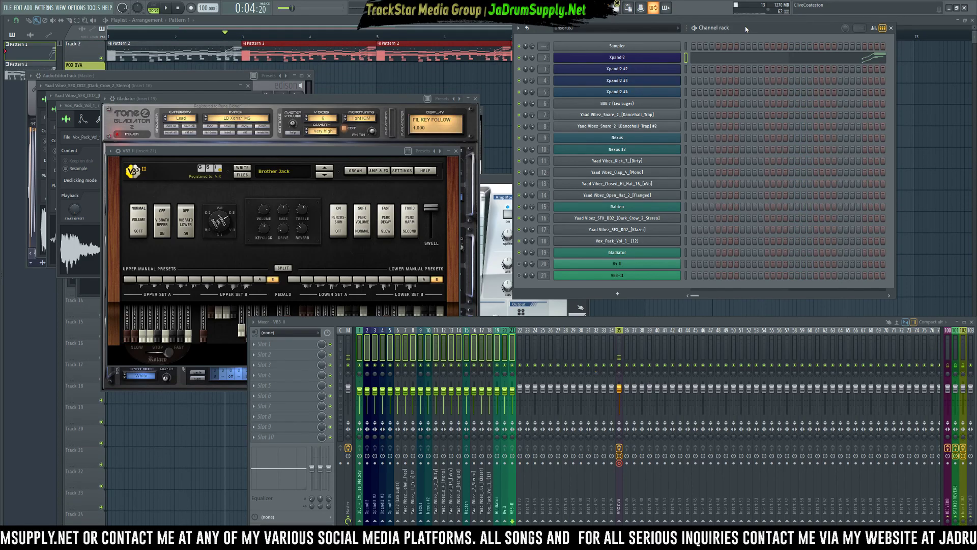
pyautogui.press('KP_Add')
pyautogui.doubleClick(686, 58)
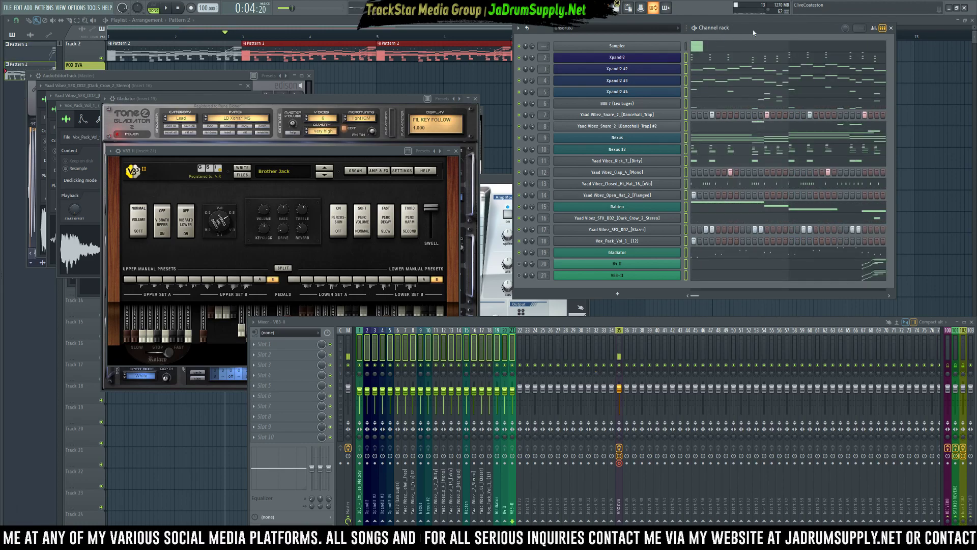
pyautogui.press('KP_Subtract')
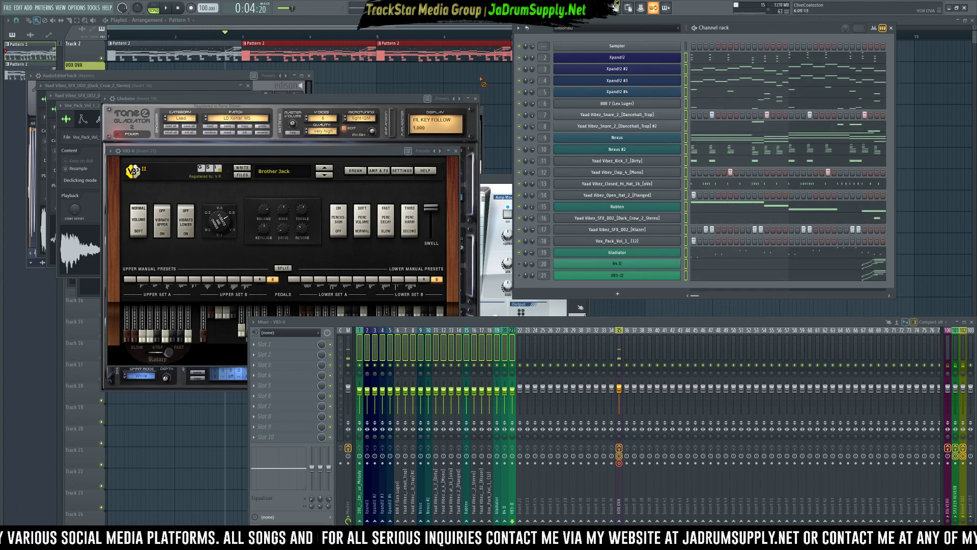
# Close the open plugin and mixer windows and delete all pattern clips from playlist Track 2
pyautogui.press('F12')
pyautogui.scroll(1, 537, 69)
pyautogui.rightClick(267, 76)
pyautogui.rightClick(438, 79)
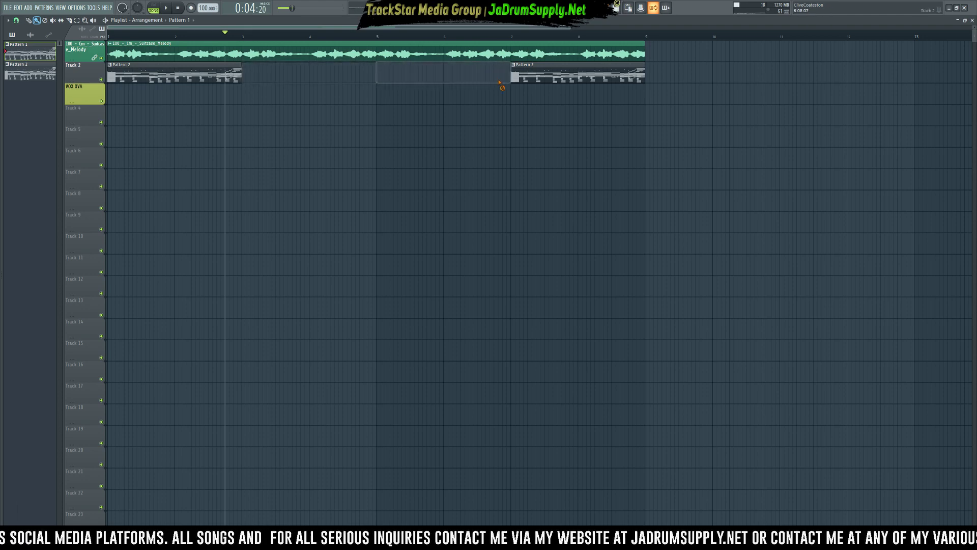
pyautogui.rightClick(549, 77)
pyautogui.rightClick(177, 75)
# Rename Pattern 2 as C MINOR and split Pattern 1 into separate patterns by channel
pyautogui.click(37, 73)
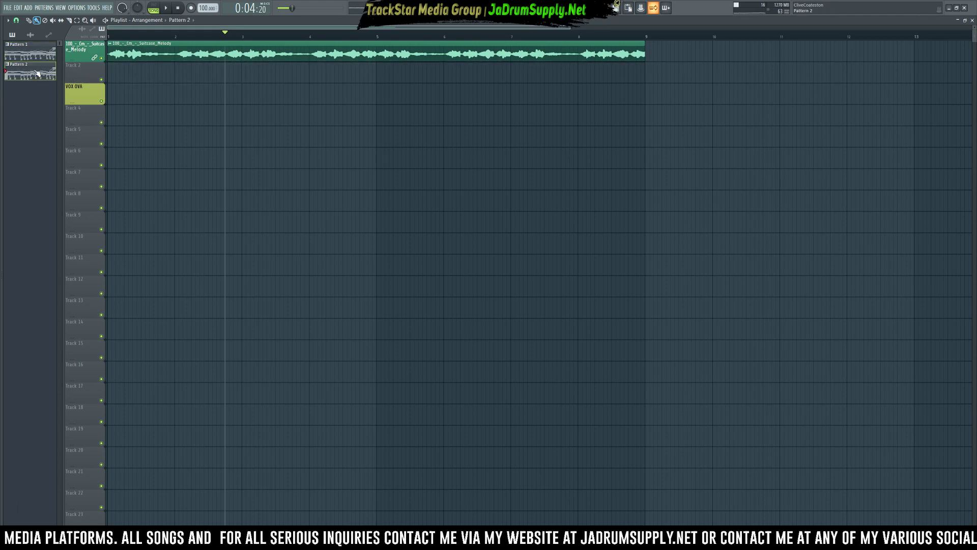
pyautogui.press('F2')
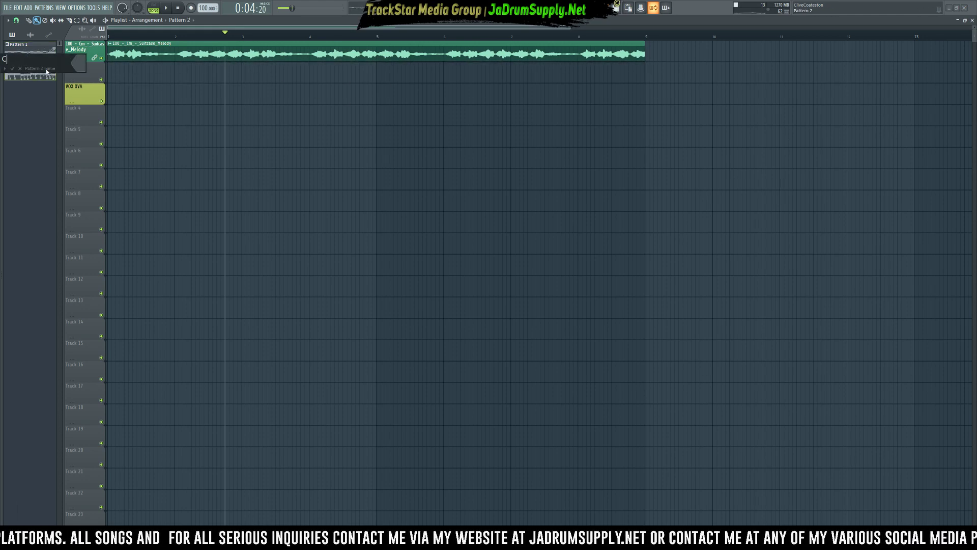
pyautogui.press('Return')
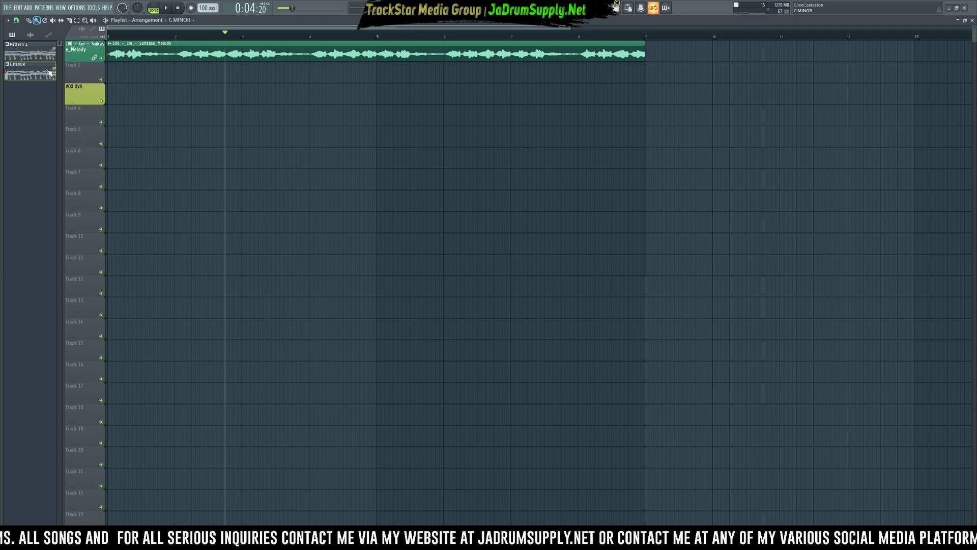
pyautogui.rightClick(30, 57)
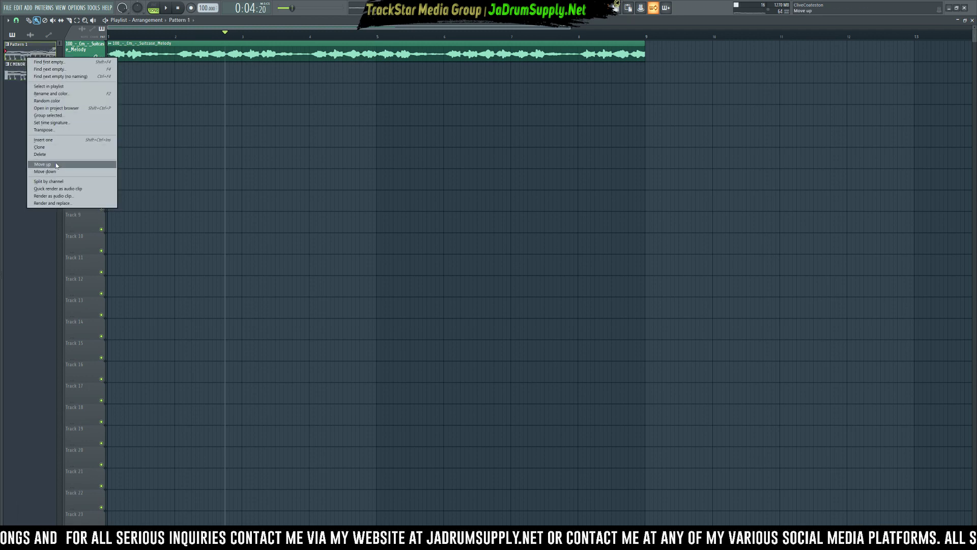
pyautogui.click(60, 178)
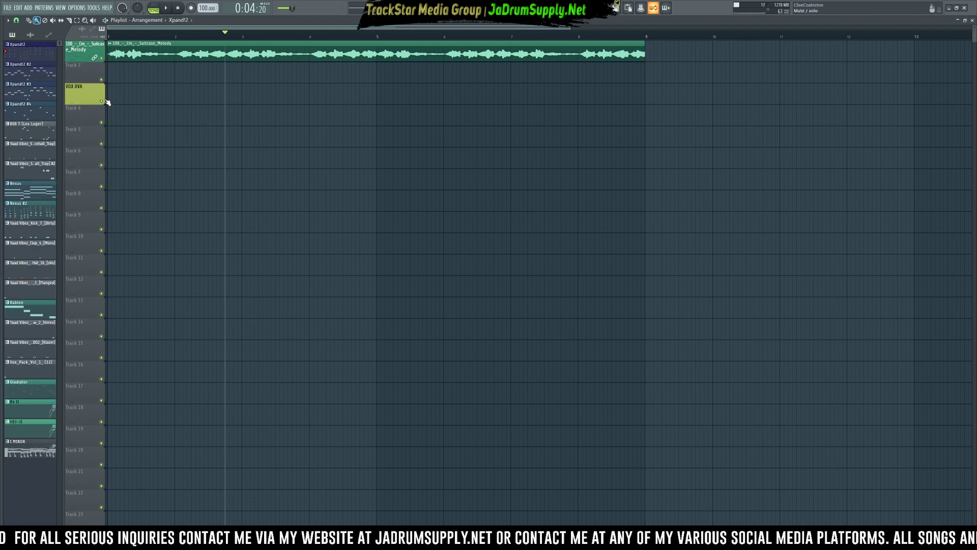
# Reset the VOX OVA playlist track to its default name and color
pyautogui.rightClick(87, 84)
pyautogui.click(120, 231)
pyautogui.press('Return')
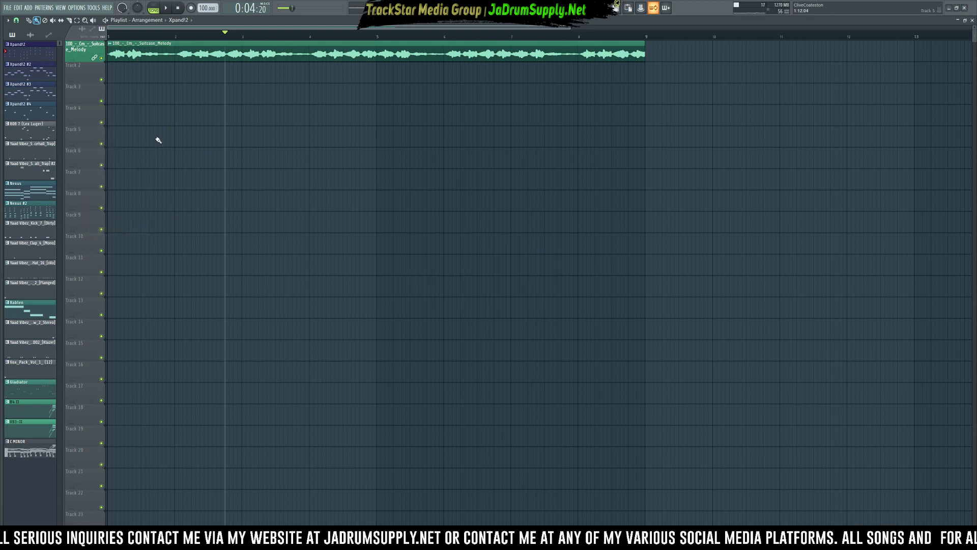
# Assign each split pattern to its own playlist track in order, from Xpand!2 down to VB3-II
pyautogui.moveTo(24, 52); pyautogui.dragTo(75, 161)
pyautogui.moveTo(31, 153); pyautogui.dragTo(83, 227)
pyautogui.moveTo(46, 213); pyautogui.dragTo(87, 294)
pyautogui.moveTo(30, 265); pyautogui.dragTo(84, 313)
pyautogui.moveTo(31, 284); pyautogui.dragTo(84, 334)
pyautogui.moveTo(47, 304); pyautogui.dragTo(84, 350)
pyautogui.moveTo(30, 326); pyautogui.dragTo(83, 395)
pyautogui.moveTo(30, 364); pyautogui.dragTo(77, 410)
pyautogui.moveTo(30, 383); pyautogui.dragTo(83, 432)
pyautogui.moveTo(30, 402); pyautogui.dragTo(82, 458)
pyautogui.moveTo(20, 422); pyautogui.dragTo(81, 478)
# Try to move the whole stack of split pattern clips to around bar 21
pyautogui.moveTo(320, 505); pyautogui.dragTo(766, 96)
pyautogui.hotkey('shift', '4')
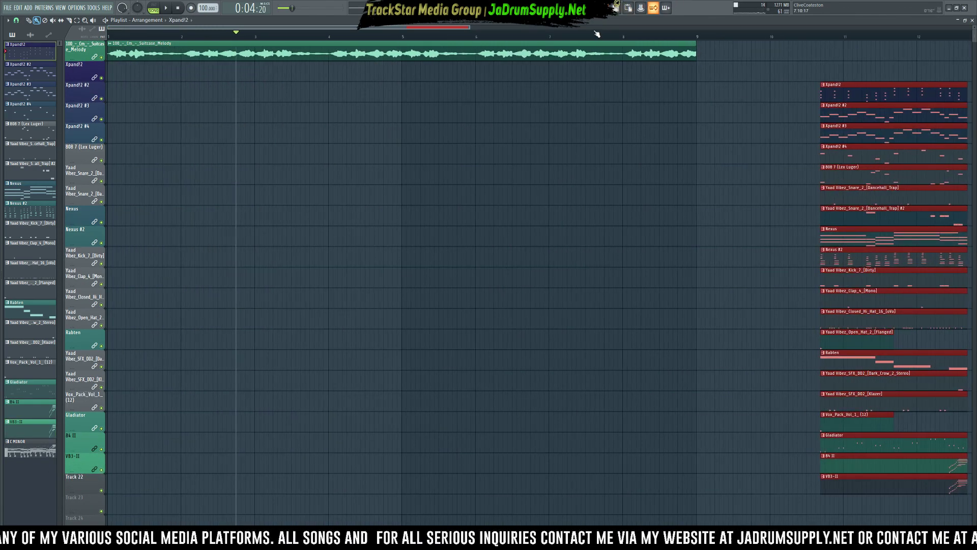
pyautogui.scroll(-3, 608, 36)
pyautogui.moveTo(446, 95); pyautogui.dragTo(762, 102)
pyautogui.click(632, 79)
pyautogui.rightClick(652, 75)
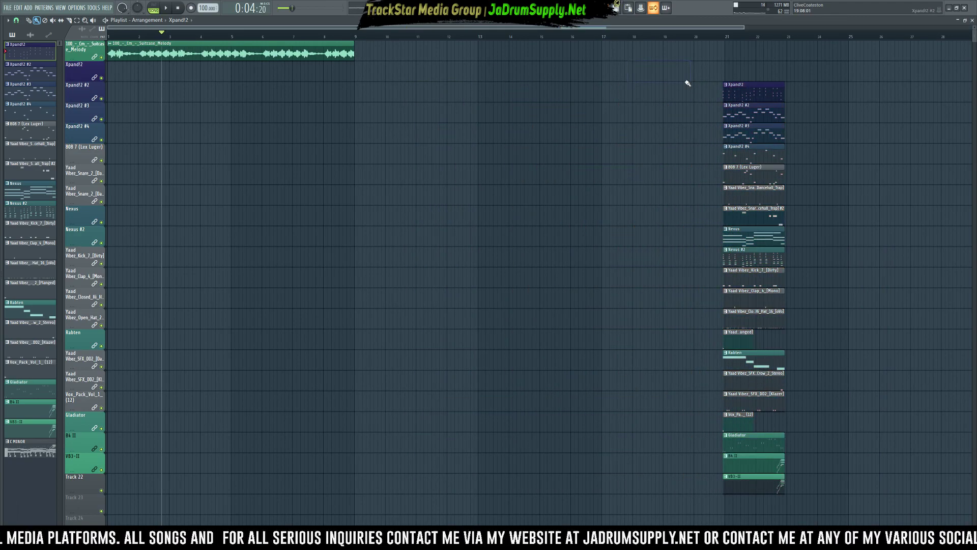
pyautogui.moveTo(720, 62); pyautogui.dragTo(835, 522)
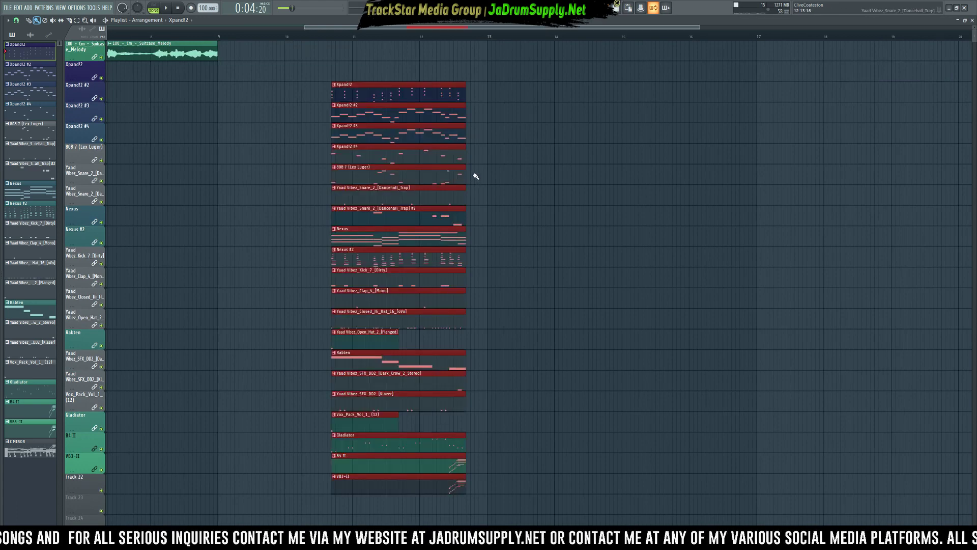
# Change the playlist snap setting and move all split pattern clips to bar 21, each lined up with its matching track
pyautogui.keyDown('ctrl'); pyautogui.rightClick(469, 164); pyautogui.keyUp('ctrl')
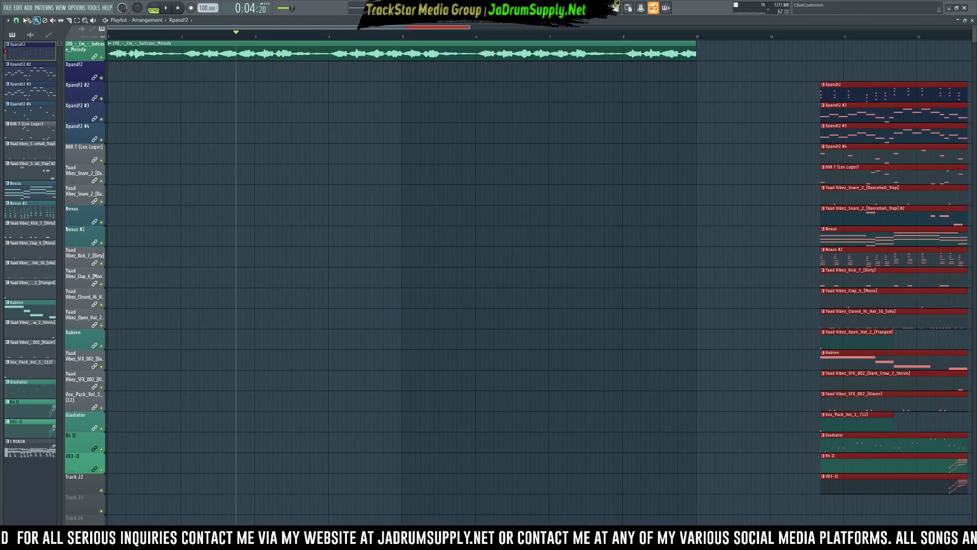
pyautogui.click(17, 20)
pyautogui.click(24, 46)
pyautogui.hotkey('ctrl', 'd')
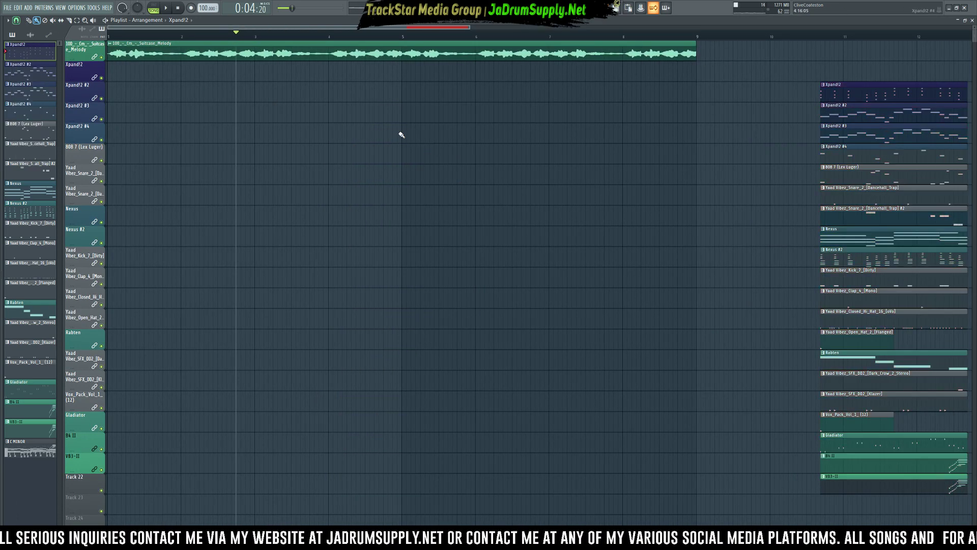
pyautogui.scroll(-4, 465, 38)
pyautogui.moveTo(502, 513); pyautogui.dragTo(362, 41)
pyautogui.moveTo(425, 93); pyautogui.dragTo(741, 71)
pyautogui.keyDown('ctrl'); pyautogui.click(713, 86); pyautogui.keyUp('ctrl')
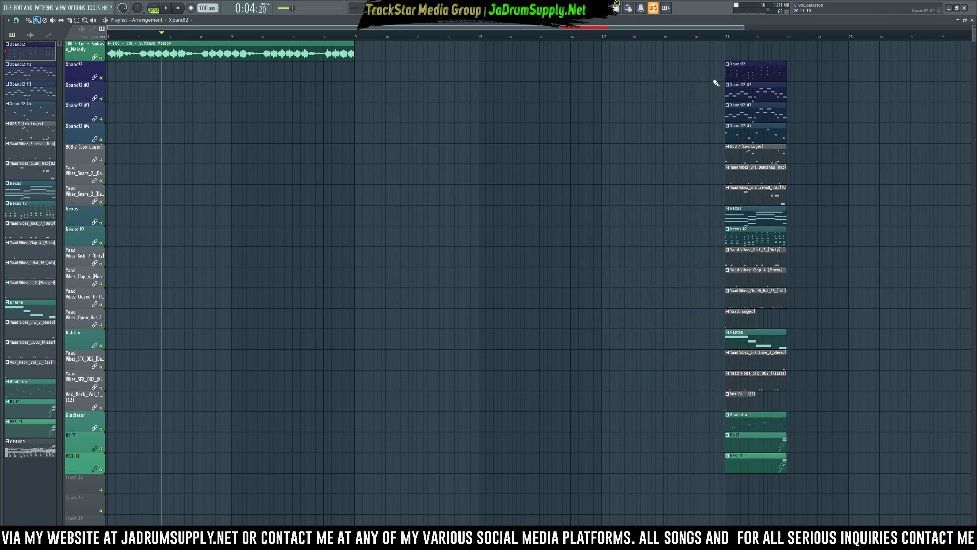
# Slice the melody audio clip into four two-bar pieces at bars 3, 5 and 7
pyautogui.moveTo(270, 35); pyautogui.dragTo(92, 36)
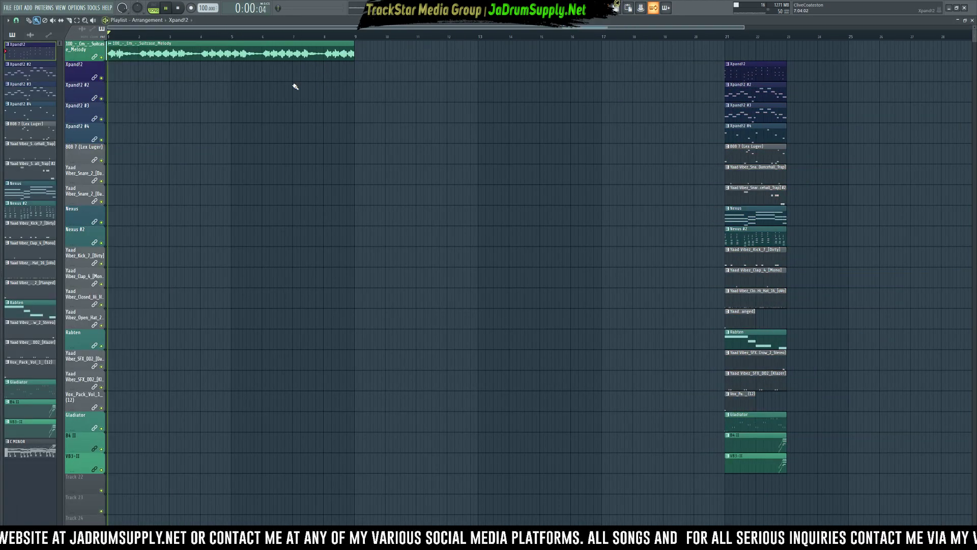
pyautogui.press('e')
pyautogui.moveTo(171, 51); pyautogui.dragTo(172, 63)
pyautogui.moveTo(232, 51); pyautogui.dragTo(232, 62)
pyautogui.moveTo(294, 51); pyautogui.dragTo(295, 56)
# Select the sliced melody clips and repeat them along their track up to bar 23
pyautogui.click(29, 21)
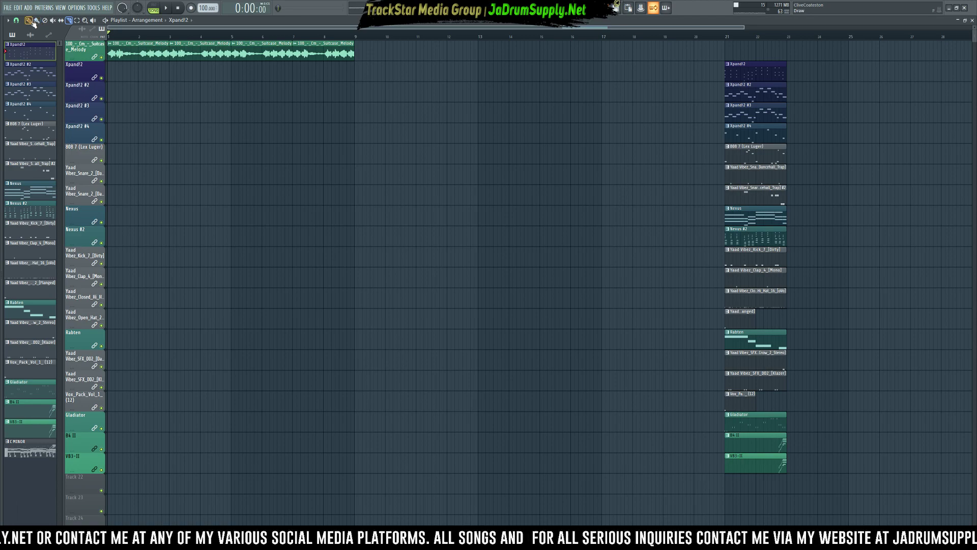
pyautogui.moveTo(390, 80); pyautogui.dragTo(143, 58)
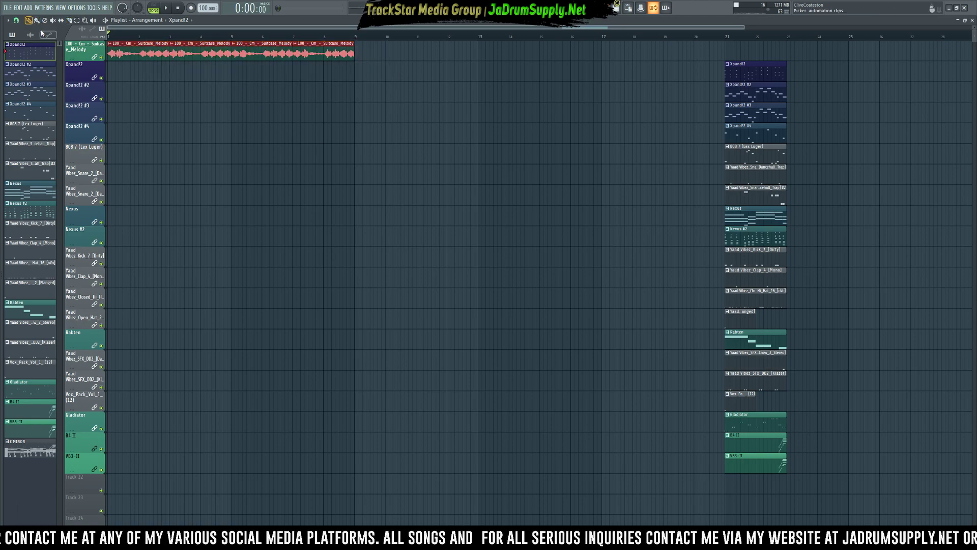
pyautogui.click(37, 21)
pyautogui.keyDown('ctrl'); pyautogui.click(306, 128); pyautogui.keyUp('ctrl')
pyautogui.moveTo(362, 45); pyautogui.dragTo(787, 51)
# Fill the Xpand!2 track with its pattern clip from bar 1 to bar 21 and play the opening
pyautogui.moveTo(698, 76); pyautogui.dragTo(115, 72)
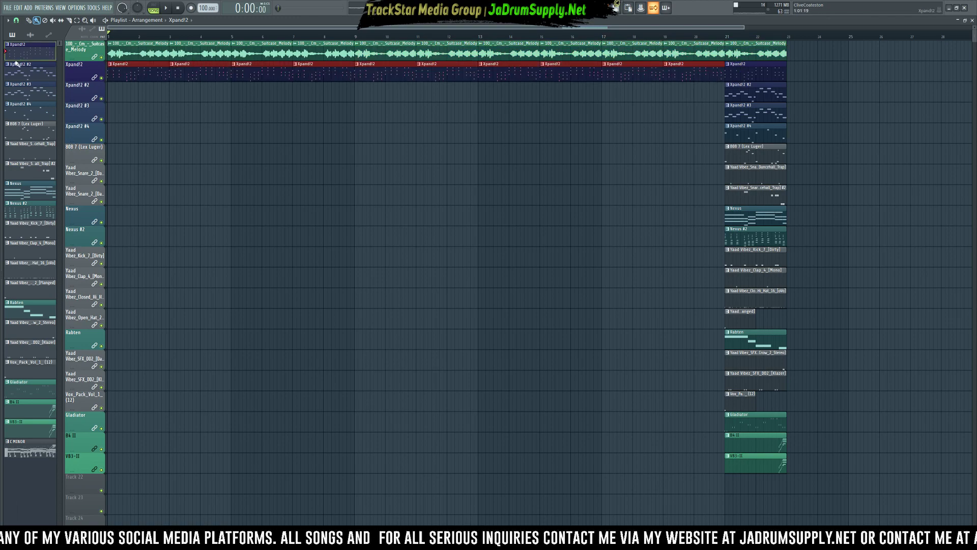
pyautogui.press('space')
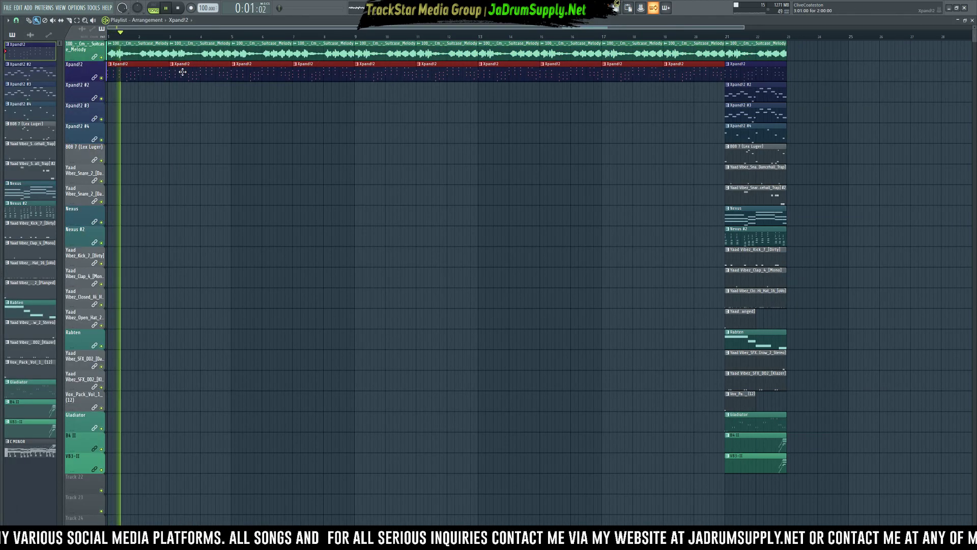
pyautogui.press('space')
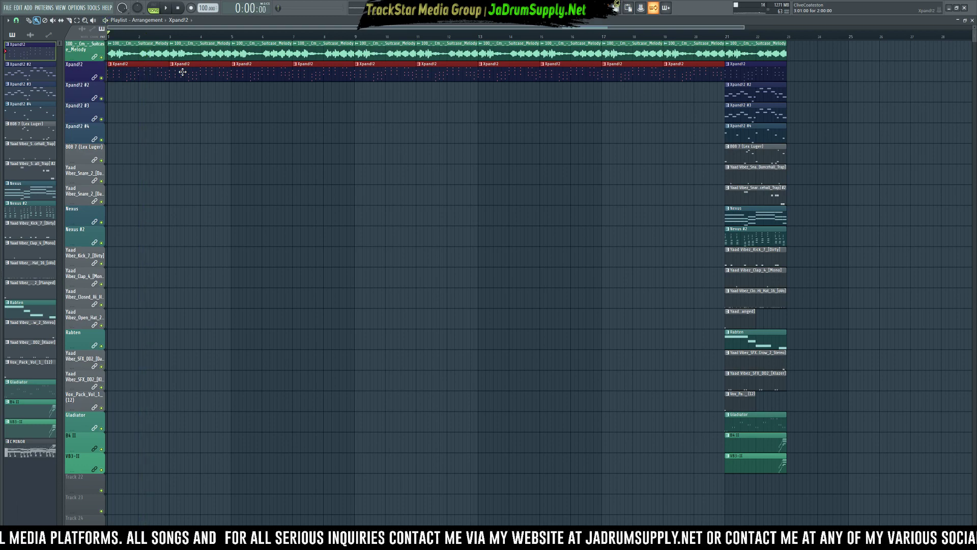
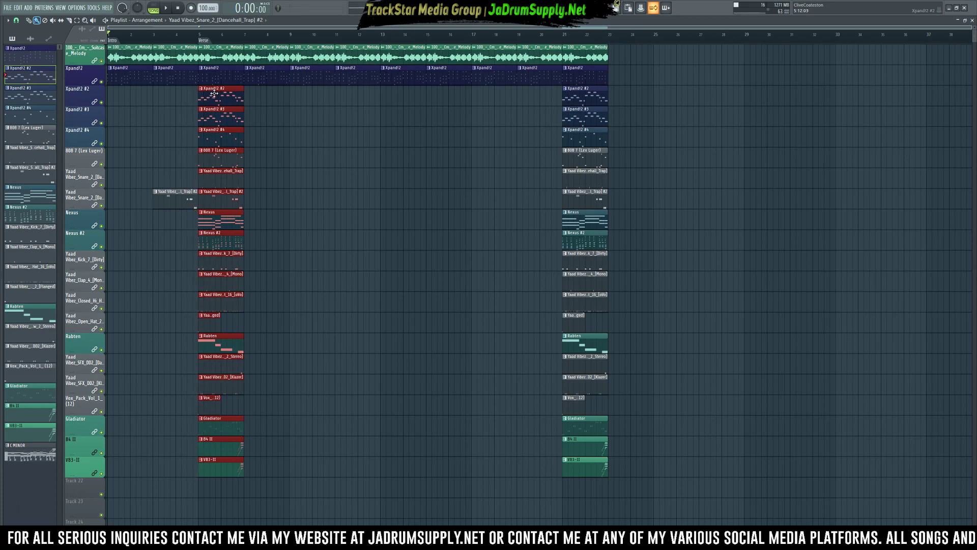
# Remove the Xpand!2 #2 and #3 clips from the verse and add Xpand!2 #4 clips at bars 1 and 3
pyautogui.keyDown('ctrl'); pyautogui.click(253, 150); pyautogui.keyUp('ctrl')
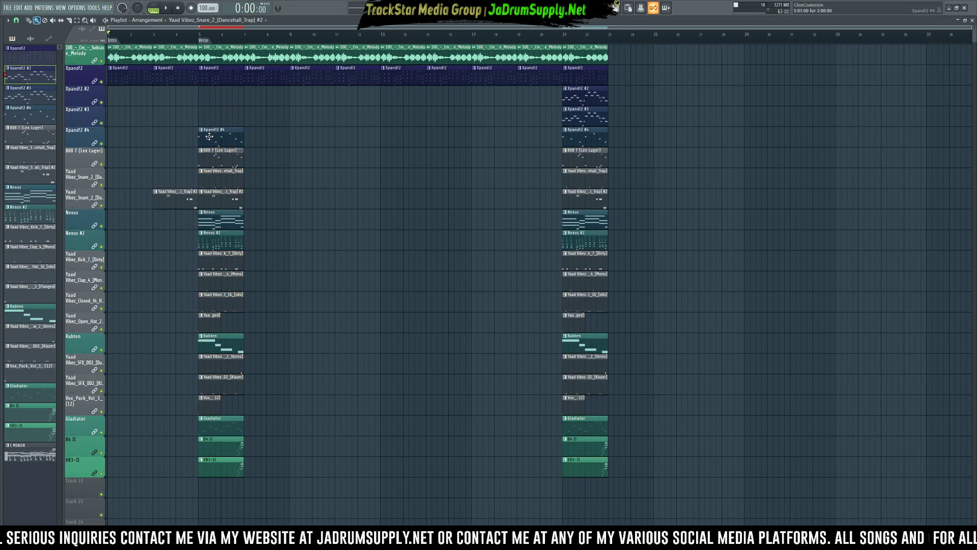
pyautogui.moveTo(44, 132); pyautogui.dragTo(42, 133)
pyautogui.press('space')
pyautogui.click(160, 139)
# Delete the Rabten clip from the verse and trim the verse's Open Hat and Vox_Pack clips to their short opening part
pyautogui.rightClick(222, 339)
pyautogui.rightClick(201, 315)
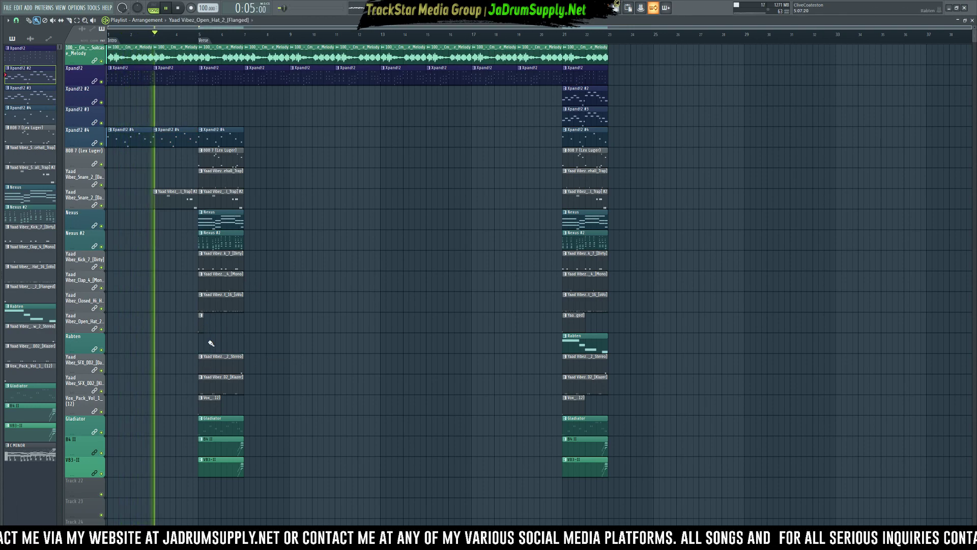
pyautogui.rightClick(211, 400)
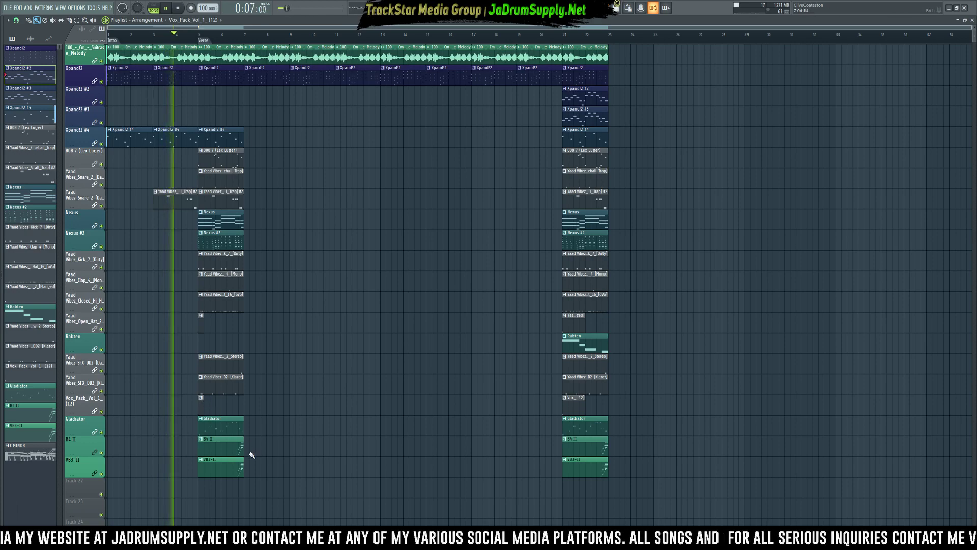
# Move the B4 II and VB3-II clips from the verse to bar 3 of the intro and unmute both organ channels
pyautogui.moveTo(228, 454); pyautogui.dragTo(172, 449)
pyautogui.click(551, 8)
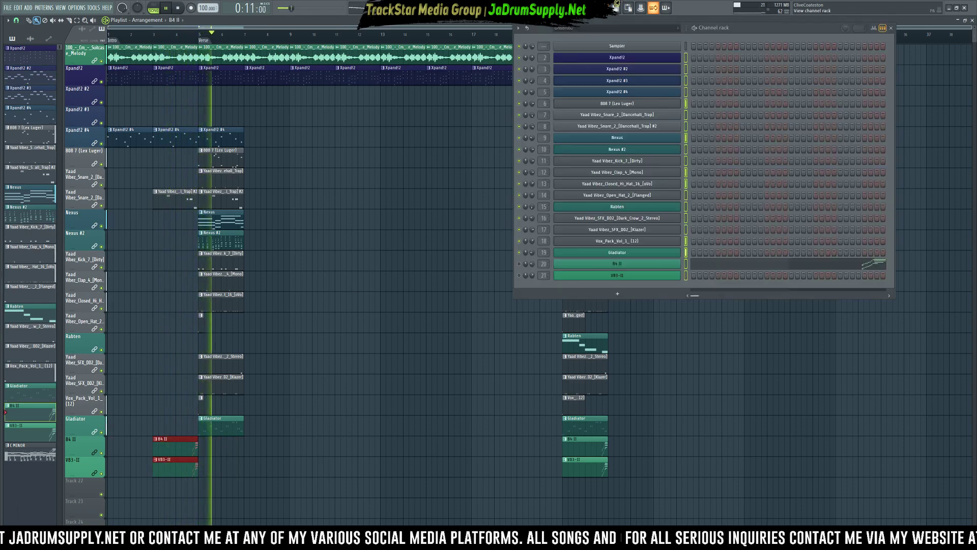
pyautogui.press('space')
pyautogui.press('space')
pyautogui.click(519, 276)
pyautogui.click(519, 264)
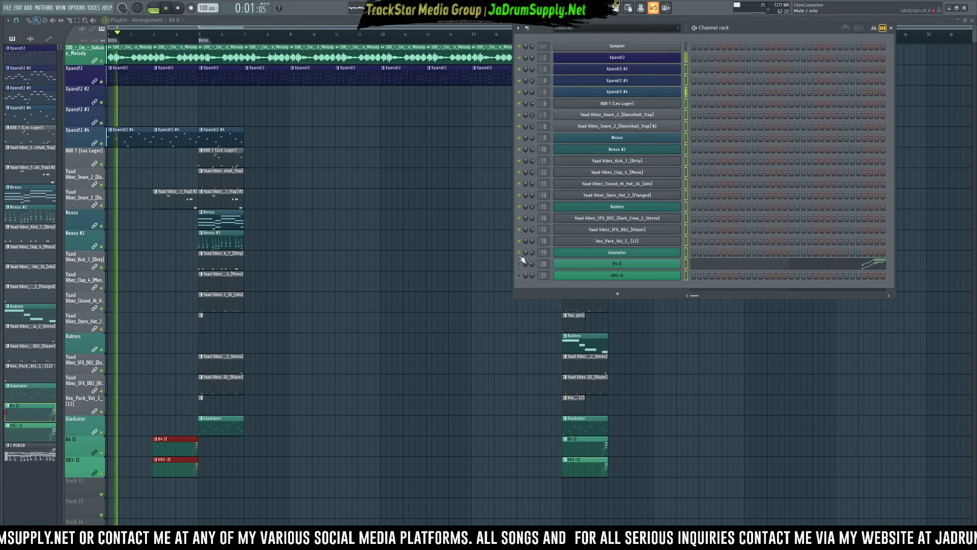
# Duplicate the verse clips from bar 5 to bar 7 and delete the Closed Hi-Hat clip at bar 5
pyautogui.keyDown('ctrl'); pyautogui.click(281, 283); pyautogui.keyUp('ctrl')
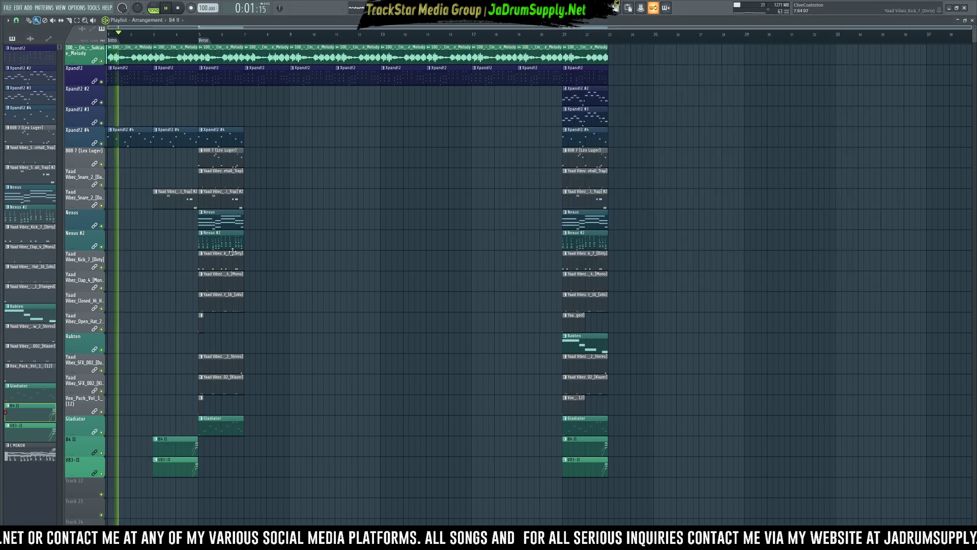
pyautogui.moveTo(310, 455); pyautogui.dragTo(205, 138)
pyautogui.hotkey('ctrl', 'b')
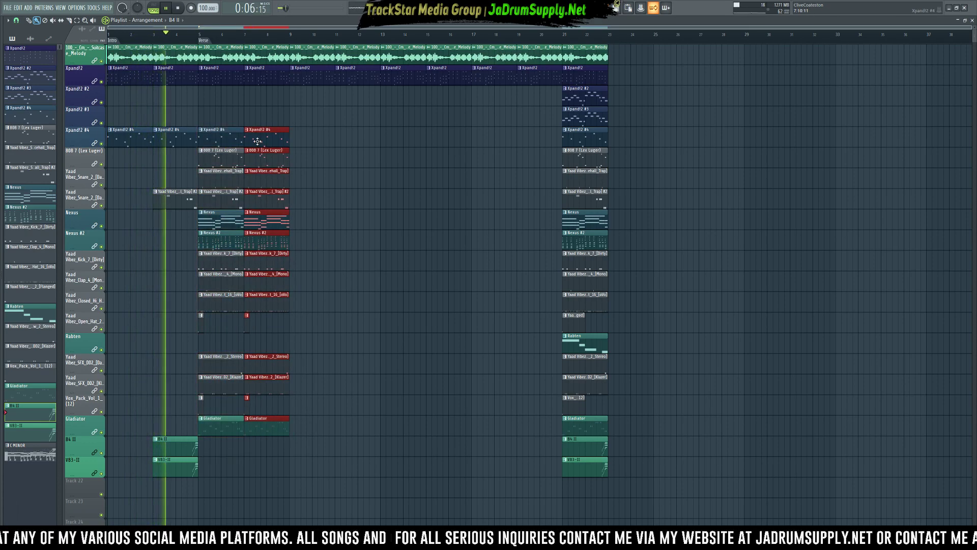
pyautogui.rightClick(203, 307)
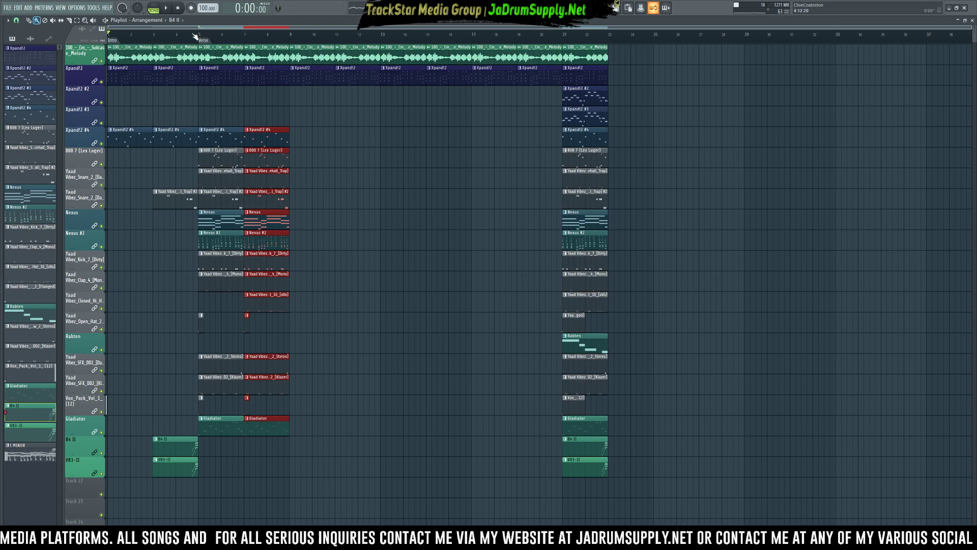
pyautogui.scroll(5, 195, 37)
pyautogui.moveTo(199, 29); pyautogui.dragTo(129, 29)
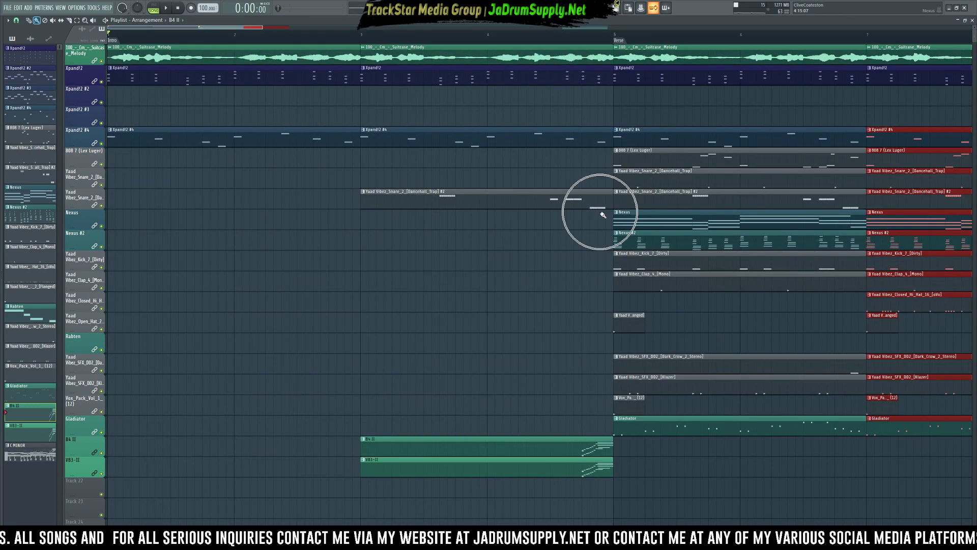
# Trim the ends of the intro's bar 3 melody, Xpand!2, Xpand!2 #4 and Snare_2 #2 clips to leave a short gap before the verse
pyautogui.click(607, 192)
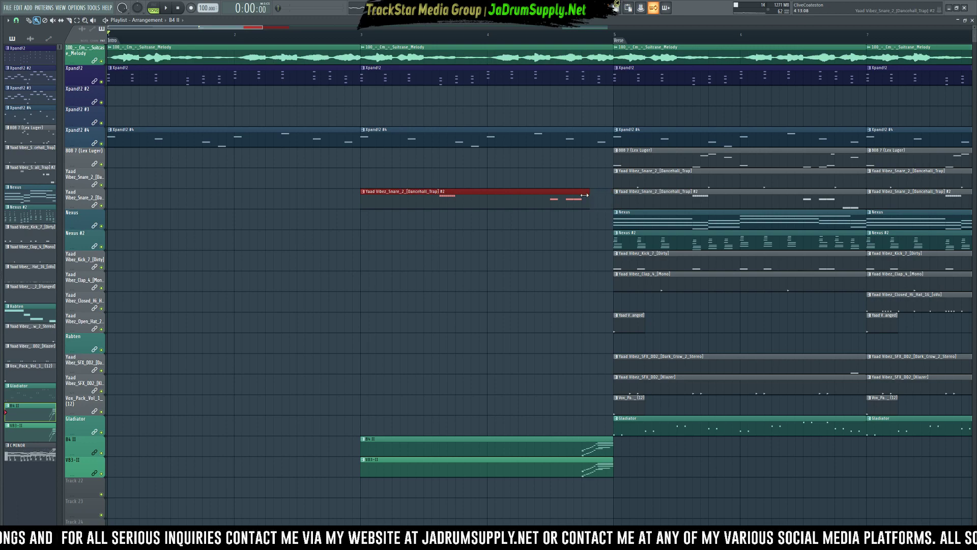
pyautogui.moveTo(598, 172); pyautogui.dragTo(617, 48)
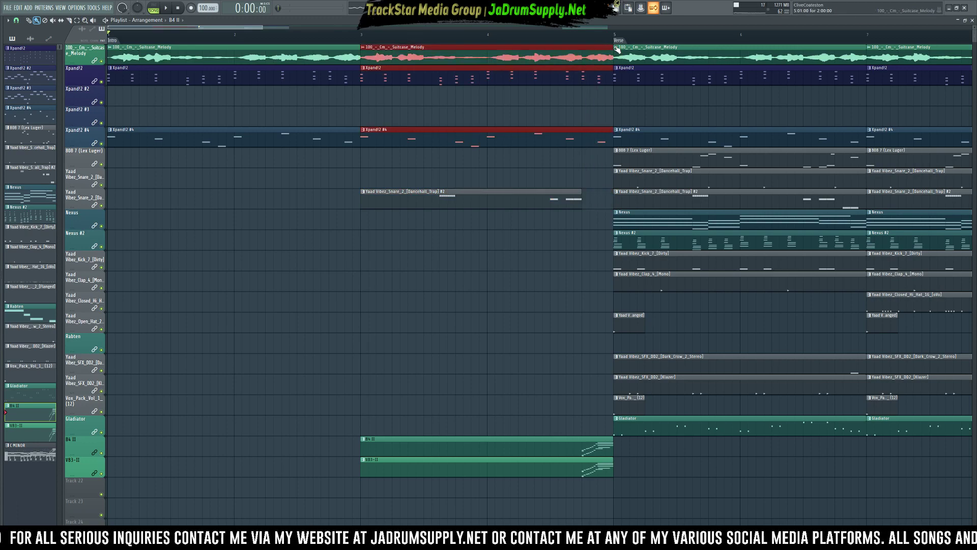
pyautogui.press('space')
pyautogui.press('space')
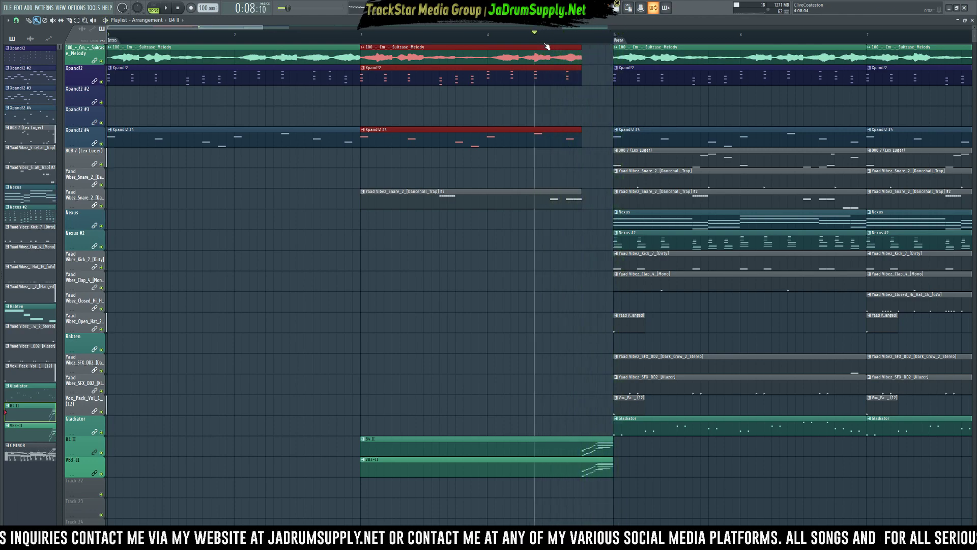
# Duplicate the verse clips from bars 5–8 to bar 9 and remove the Gladiator clips from bars 5 and 7
pyautogui.scroll(-2, 569, 41)
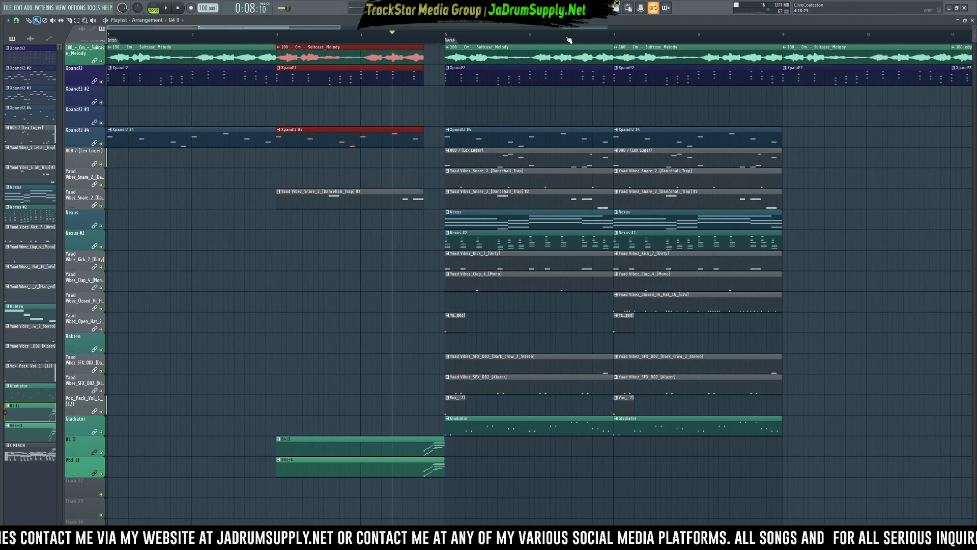
pyautogui.scroll(-2, 568, 40)
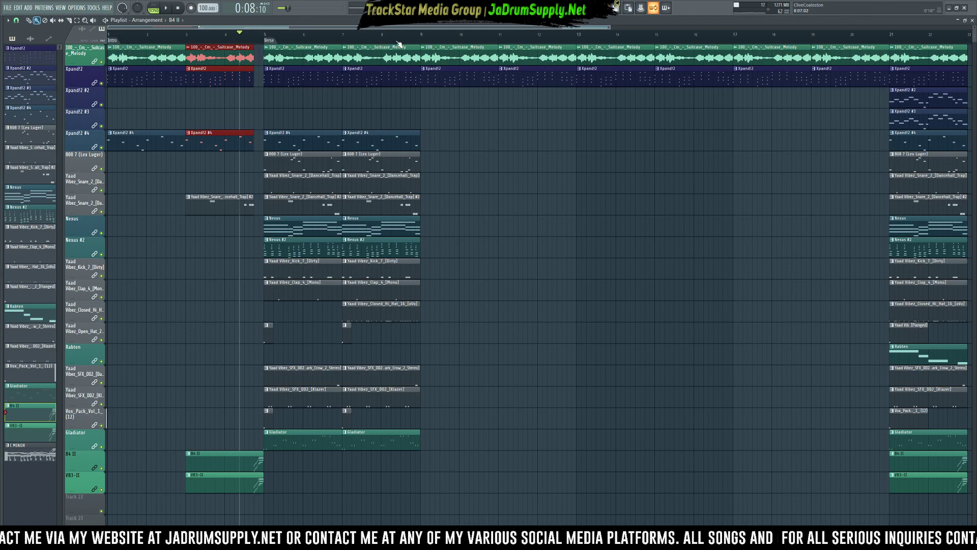
pyautogui.scroll(-2, 398, 43)
pyautogui.press('space')
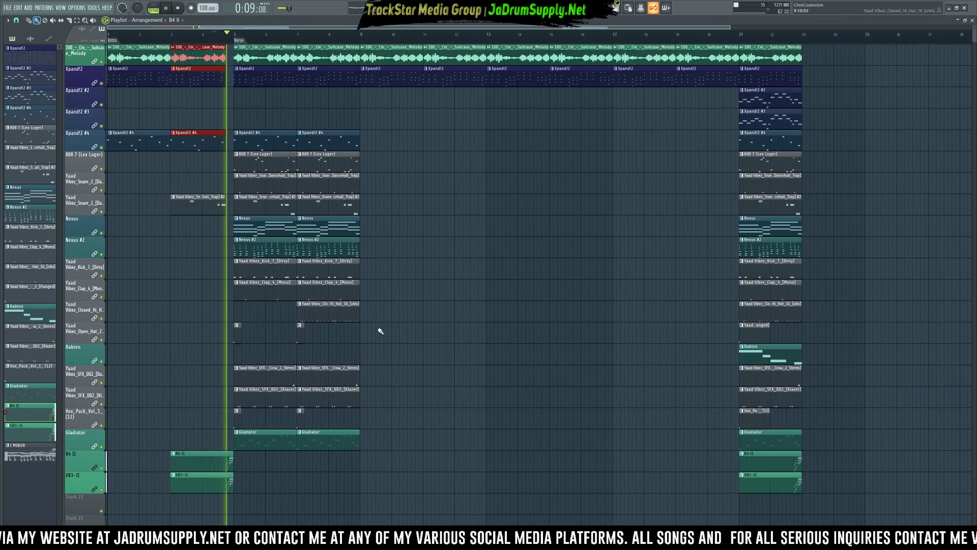
pyautogui.moveTo(387, 436); pyautogui.dragTo(384, 135)
pyautogui.press('space')
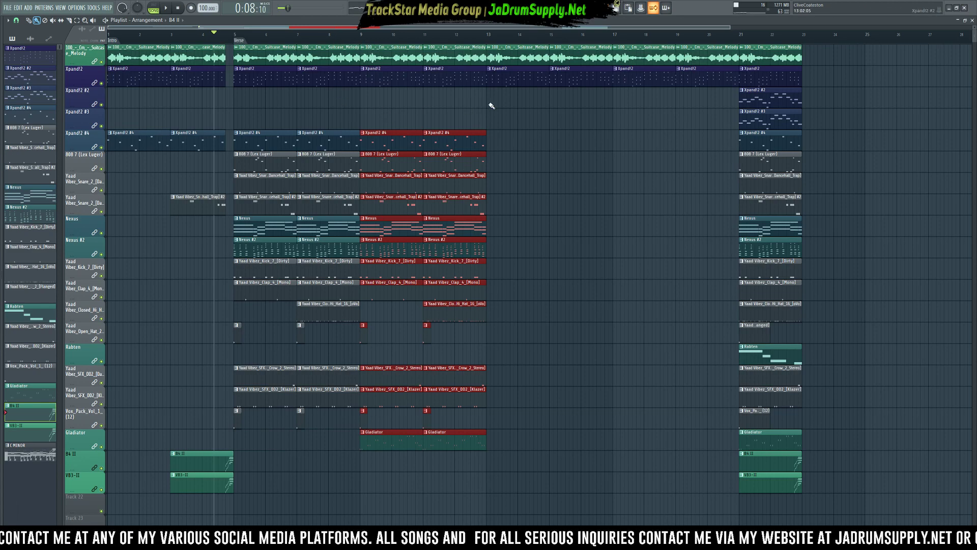
# Add Xpand!2 #2 clips at bars 13 and 15 and duplicate the other verse clips from bars 9–12 to bar 13
pyautogui.moveTo(489, 104); pyautogui.dragTo(574, 107)
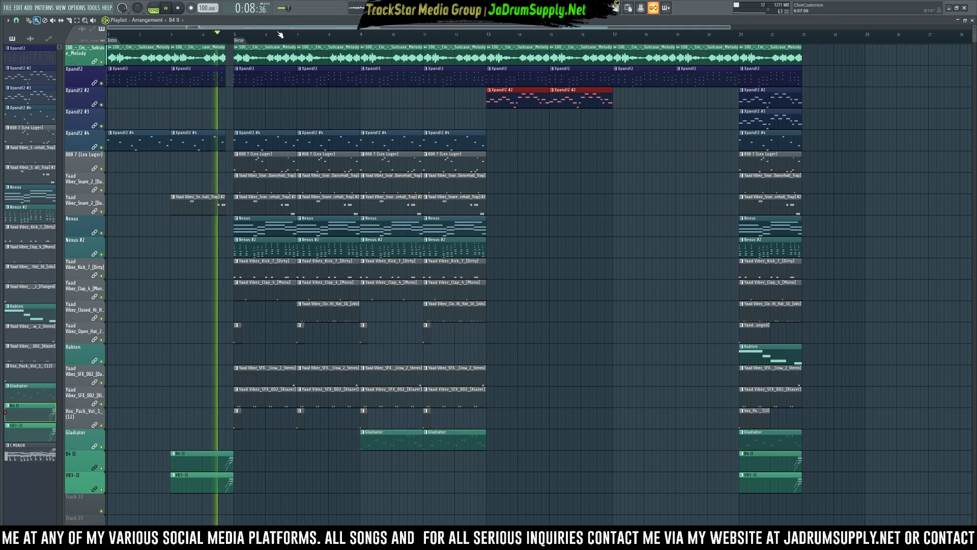
pyautogui.scroll(-3, 280, 34)
pyautogui.moveTo(421, 468); pyautogui.dragTo(385, 147)
pyautogui.keyDown('ctrl'); pyautogui.click(523, 134); pyautogui.keyUp('ctrl')
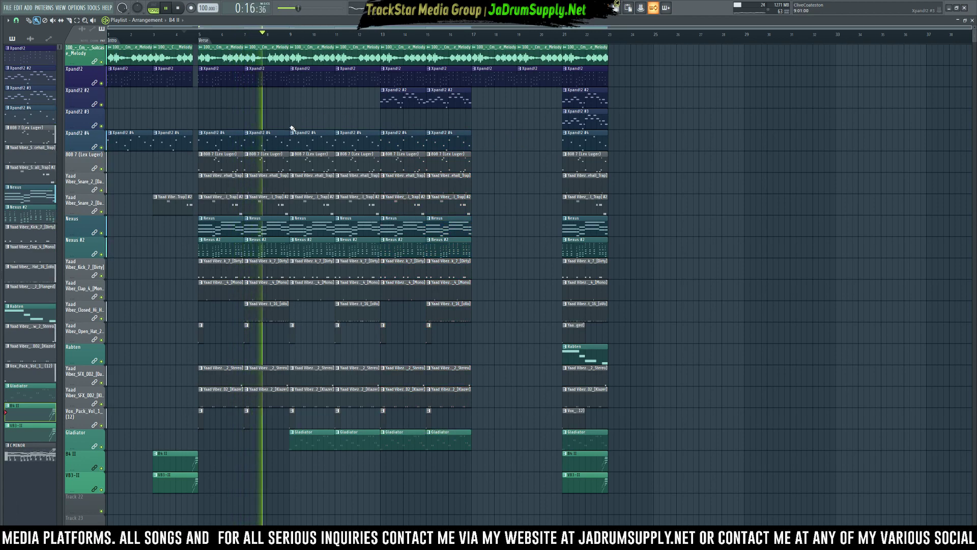
# Add Closed Hi-Hat clips at bars 9 and 13 and Xpand!2 #3 clips at bars 13 and 15
pyautogui.click(293, 314)
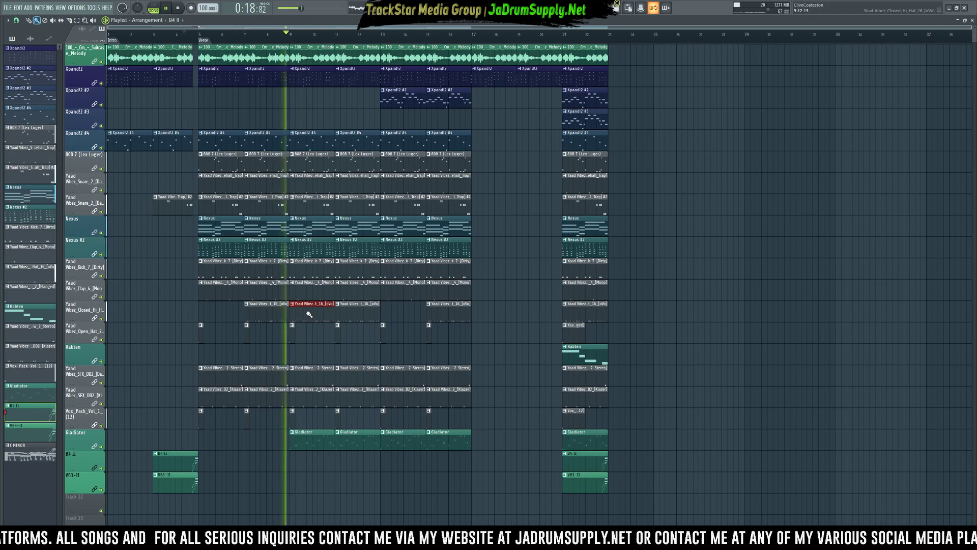
pyautogui.click(394, 318)
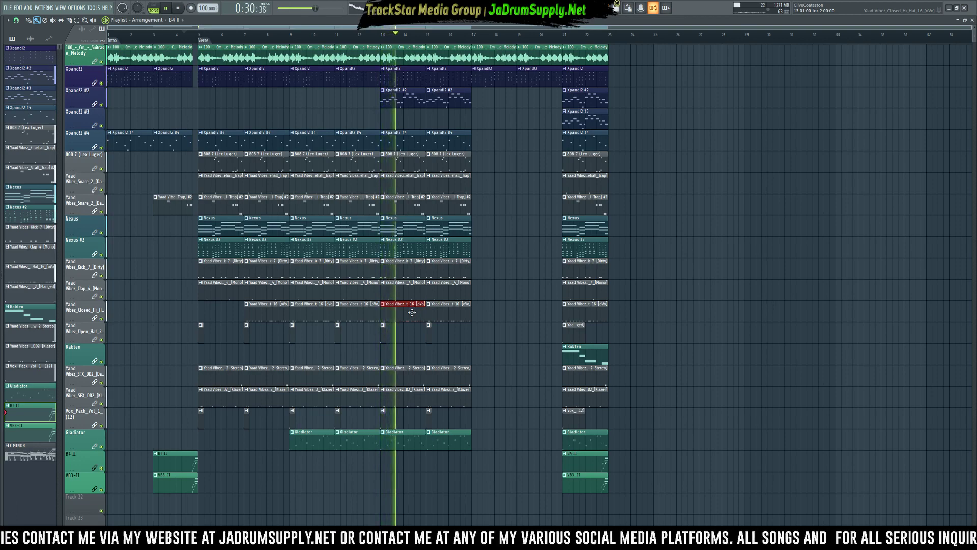
pyautogui.moveTo(423, 116); pyautogui.dragTo(450, 116)
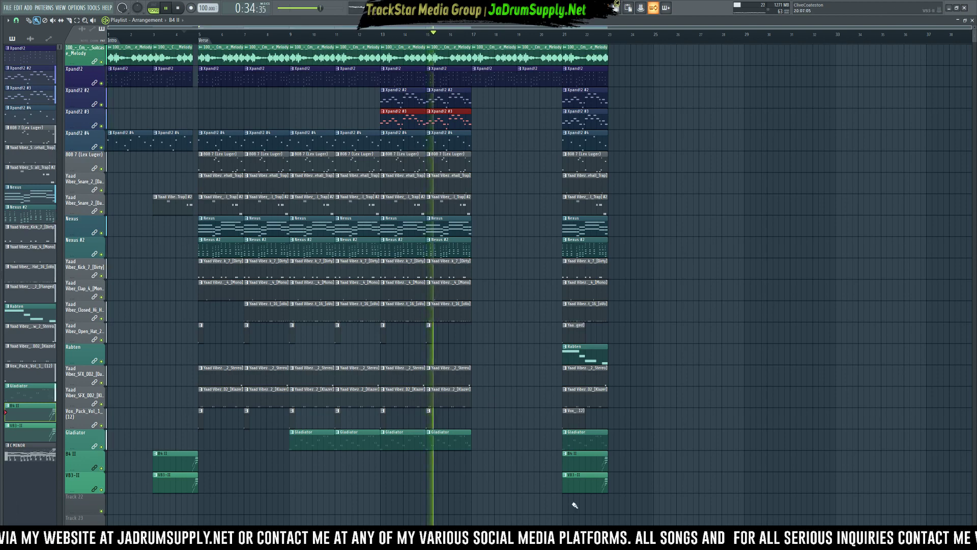
# Copy the B4 II and VB3-II clips to bar 15 and delete the Snare_2 #2 clips at bars 5, 9 and 13
pyautogui.moveTo(574, 503); pyautogui.dragTo(443, 465)
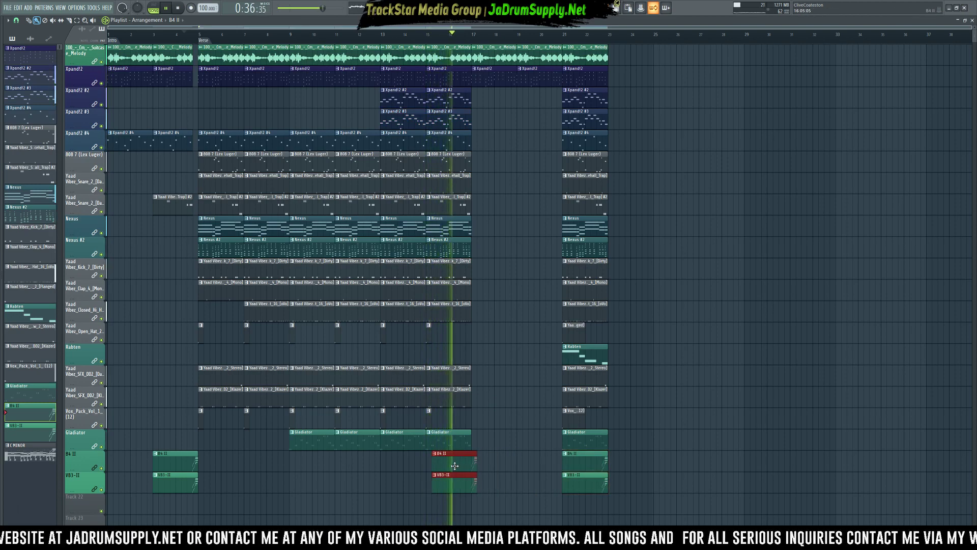
pyautogui.press('space')
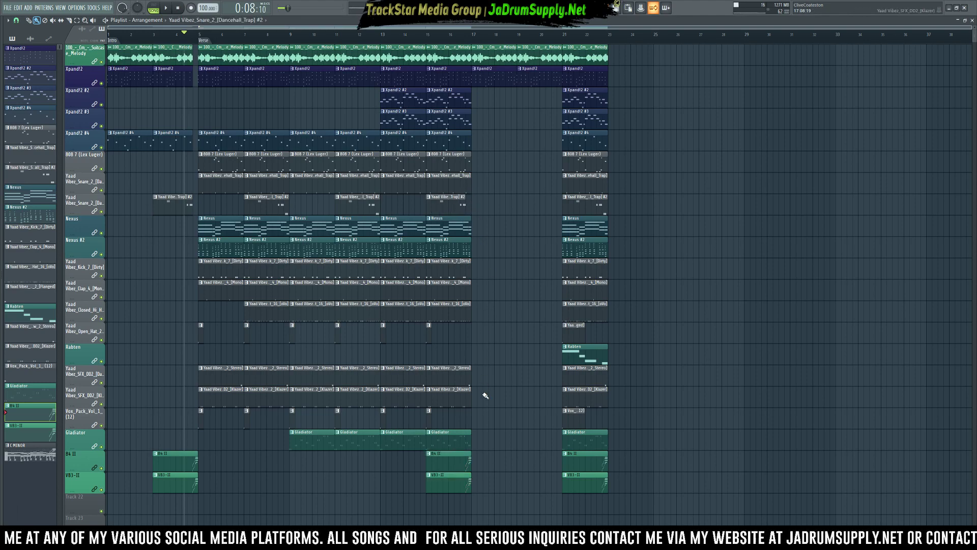
# Trim the ends of the bar 15 clips, except both organs, to leave a gap before bar 17 and play back the transition
pyautogui.moveTo(466, 439); pyautogui.dragTo(466, 60)
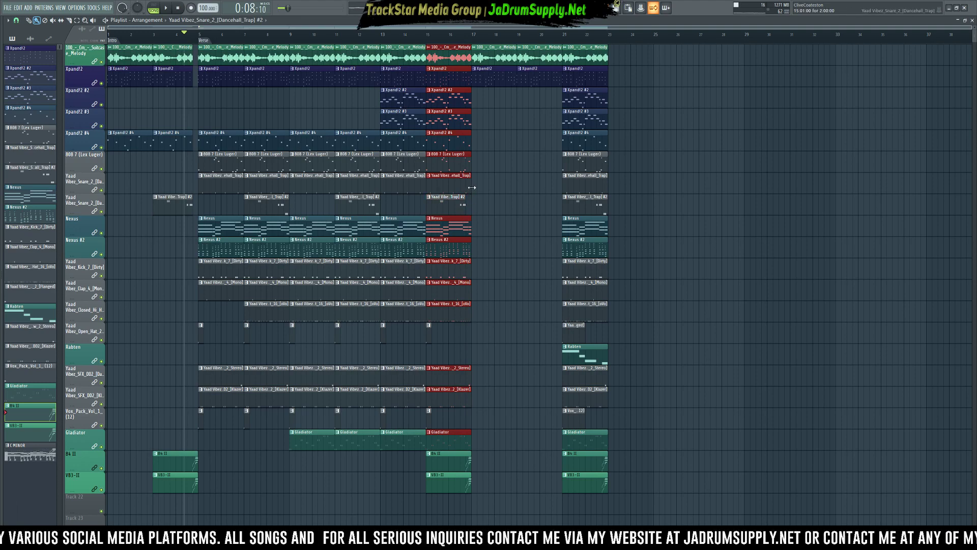
pyautogui.press('space')
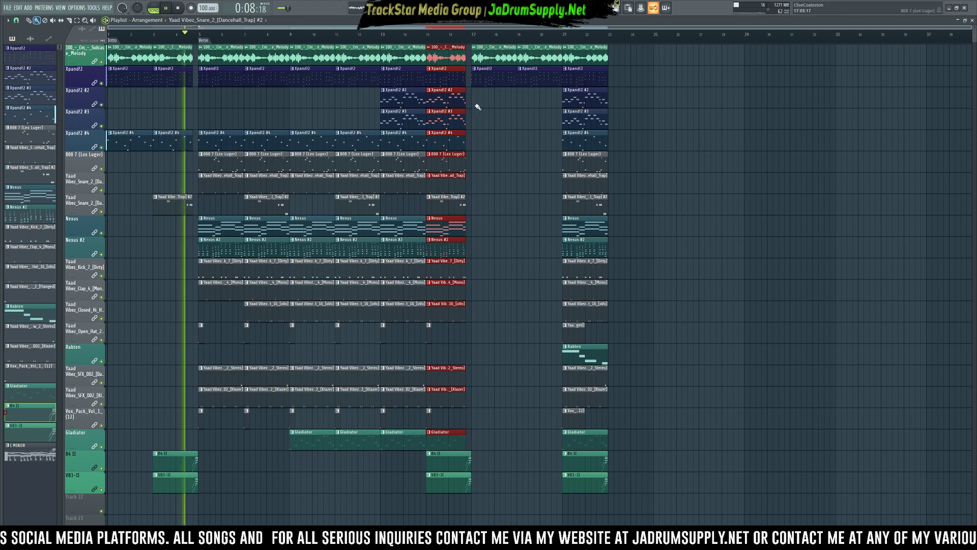
pyautogui.click(462, 38)
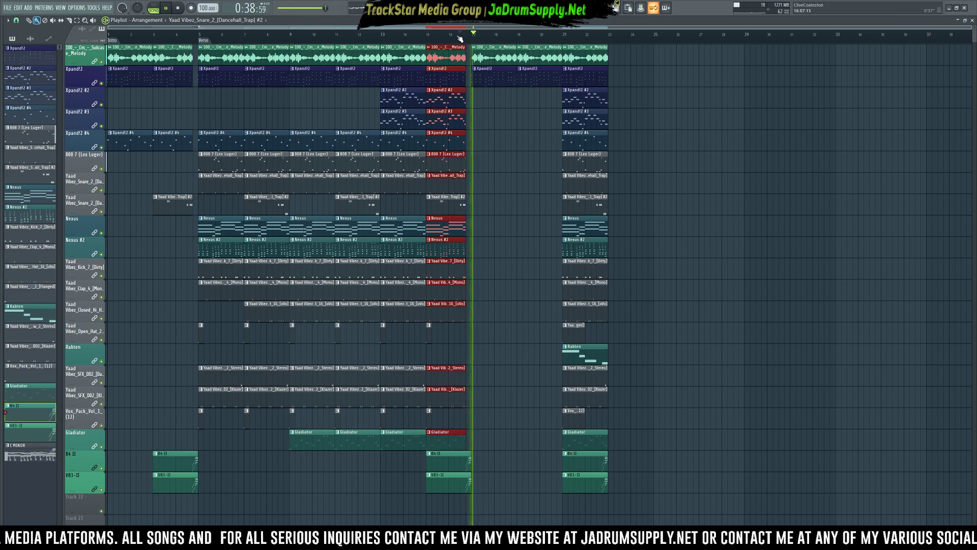
# Copy the full set of instrument clips from bar 21 to bars 17 and 19
pyautogui.moveTo(641, 512)
pyautogui.mouseDown()
pyautogui.moveTo(572, 189)
pyautogui.moveTo(566, 97)
pyautogui.moveTo(475, 98)
pyautogui.moveTo(531, 97)
pyautogui.mouseUp()
pyautogui.press('space')
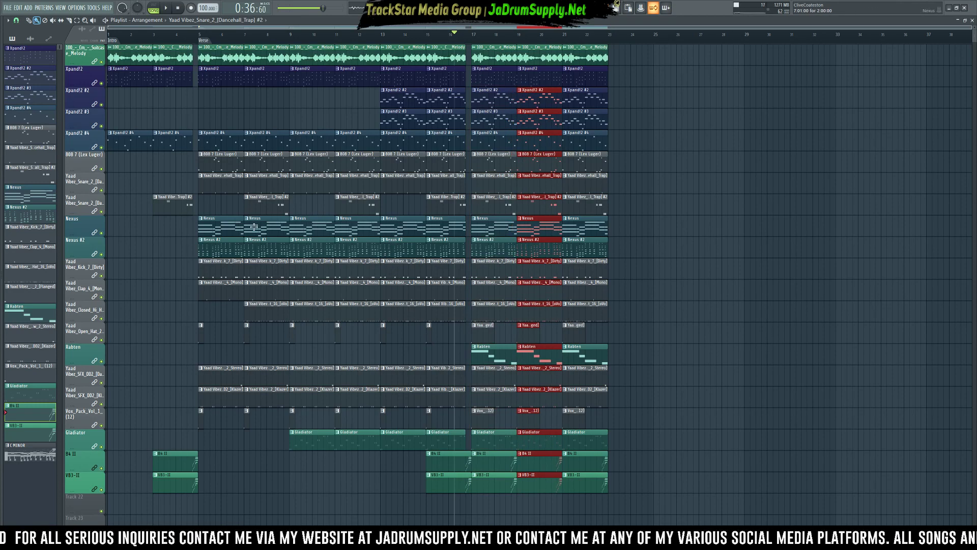
# Delete the Nexus clips from bars 5 to 16 and the Rabten clips at bars 17 and 19
pyautogui.moveTo(239, 230)
pyautogui.mouseDown()
pyautogui.moveTo(372, 233)
pyautogui.moveTo(454, 220)
pyautogui.mouseUp()
pyautogui.press('space')
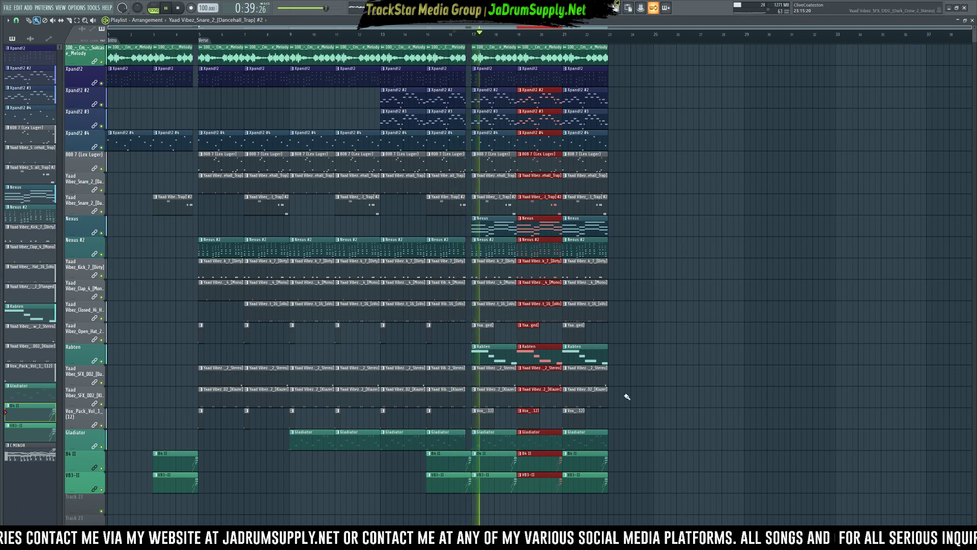
pyautogui.press('space')
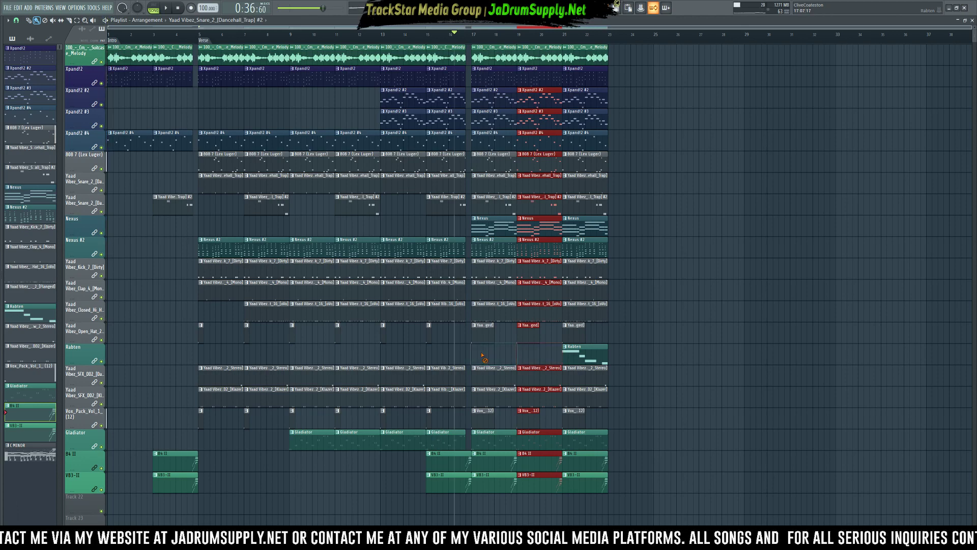
# Duplicate the bar 21 clips to bar 23 and shorten the Open Hat and Vox_Pack clips from bar 17 onward to their opening part
pyautogui.moveTo(644, 489); pyautogui.dragTo(615, 86)
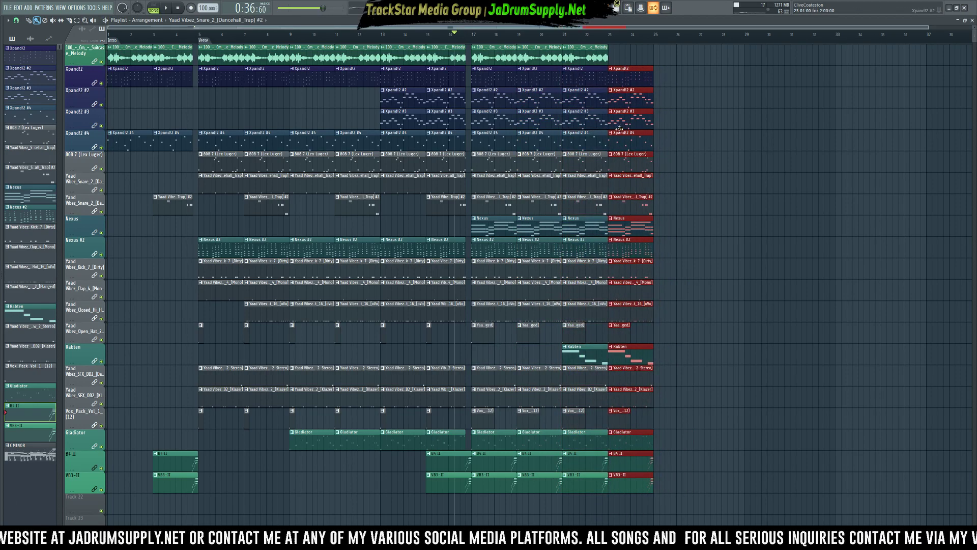
pyautogui.moveTo(615, 410); pyautogui.dragTo(472, 424)
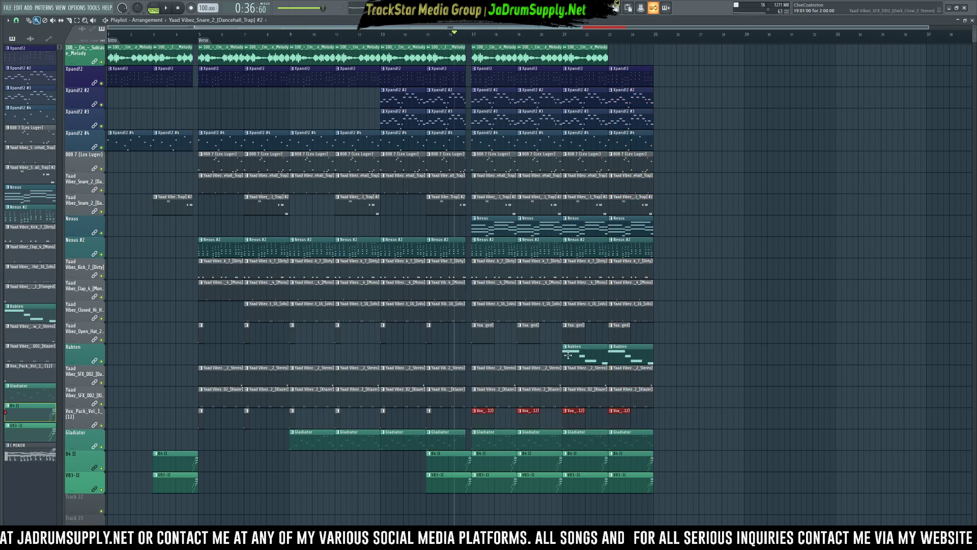
pyautogui.moveTo(519, 334); pyautogui.dragTo(501, 332)
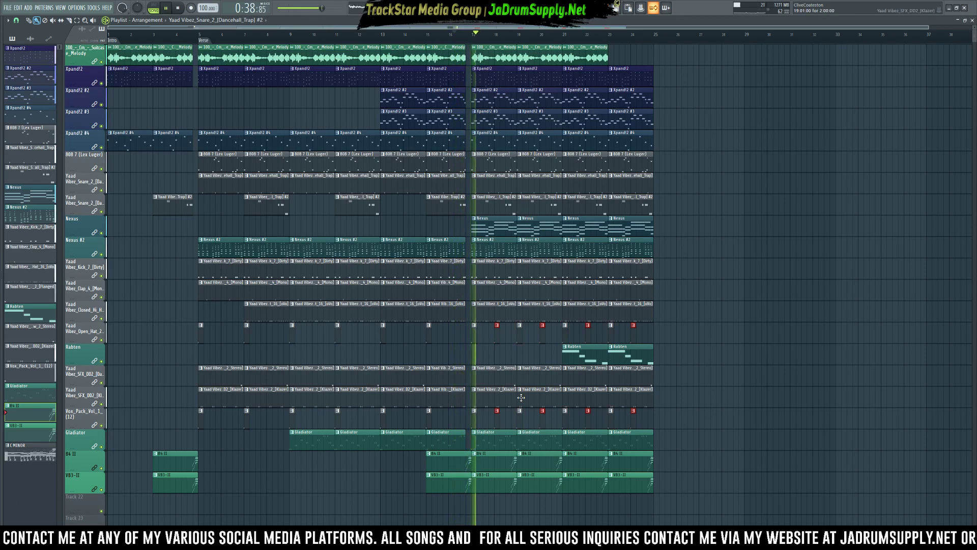
pyautogui.press('Delete')
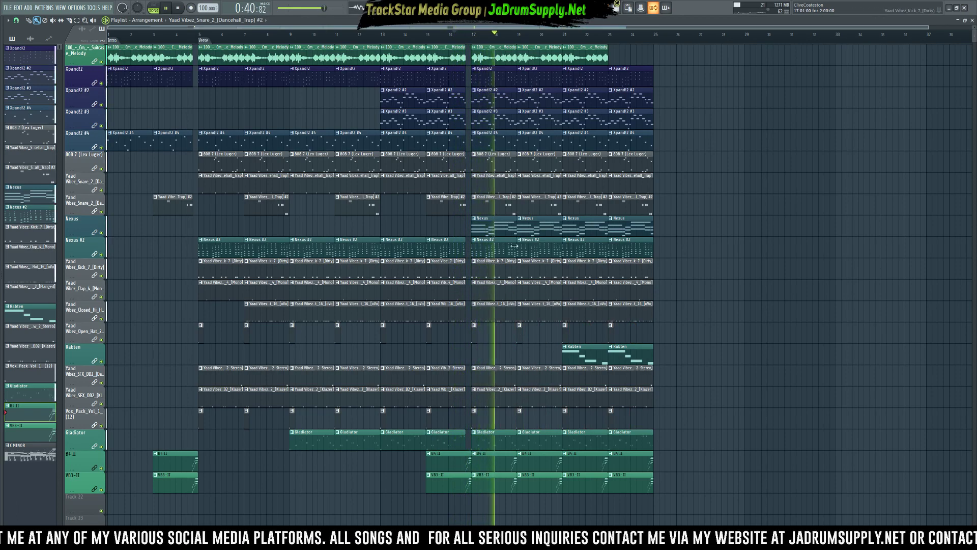
# Add a Suitcase_Melody audio clip at bar 23 directly after the previous melody clip
pyautogui.click(586, 57)
pyautogui.click(620, 58)
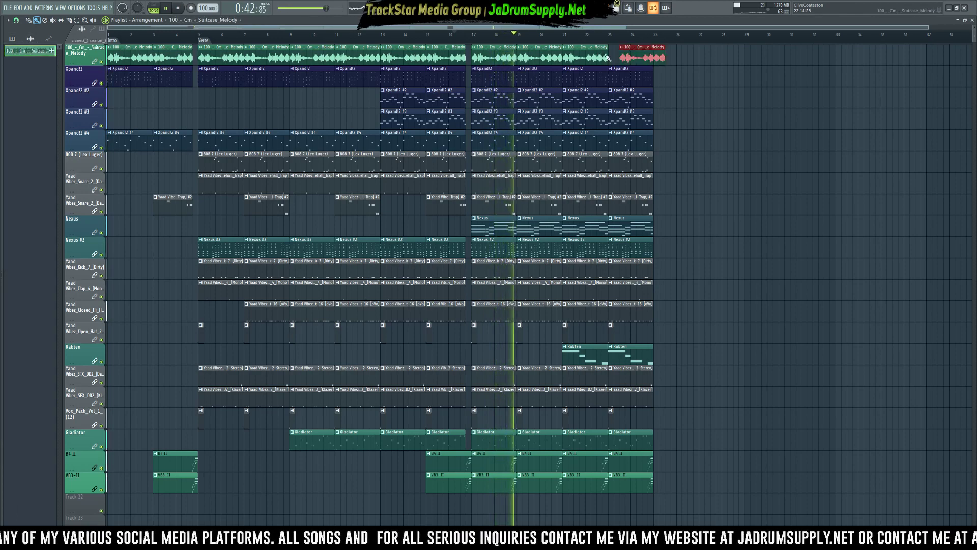
pyautogui.moveTo(631, 58); pyautogui.dragTo(620, 57)
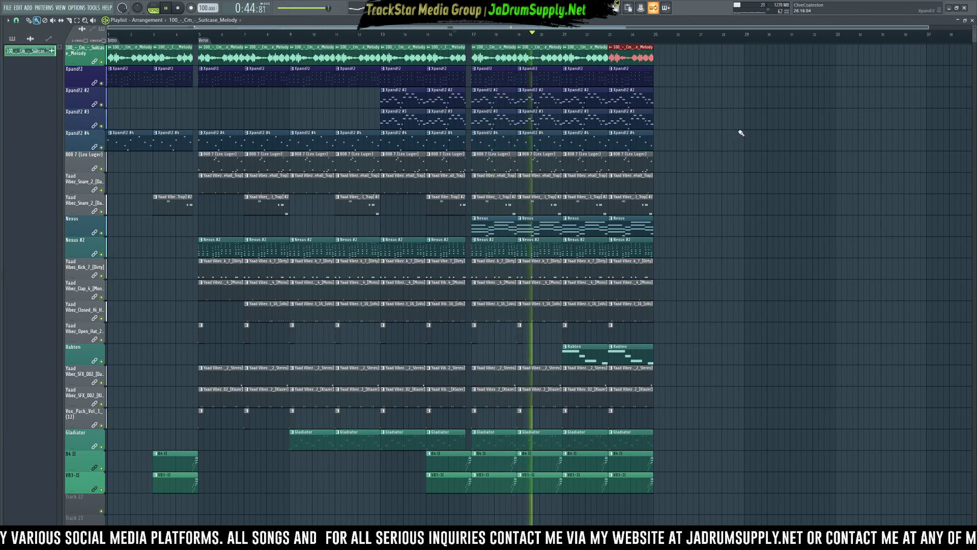
# Play back the section from bar 17 and delete the B4 II and VB3-II clips at bars 17, 19 and 21
pyautogui.scroll(3, 755, 180)
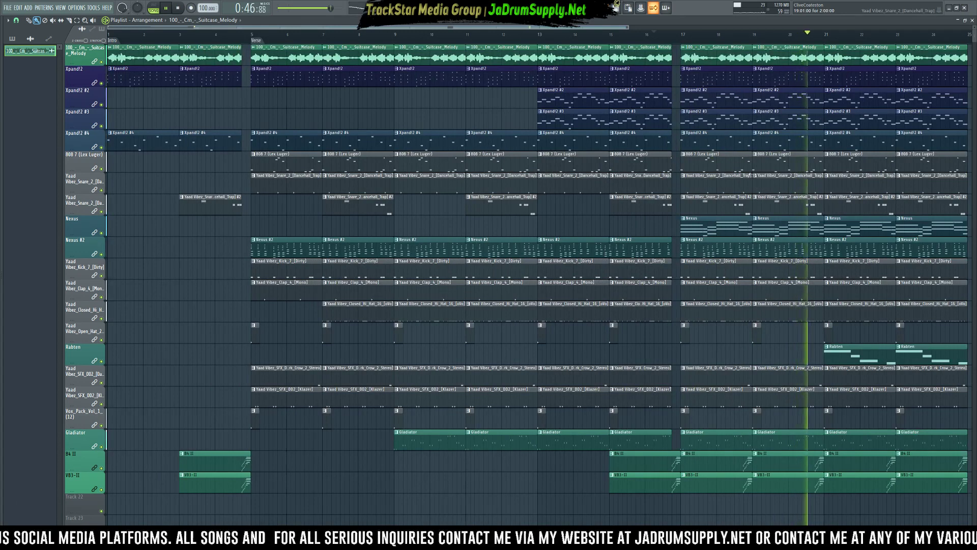
pyautogui.scroll(-3, 755, 181)
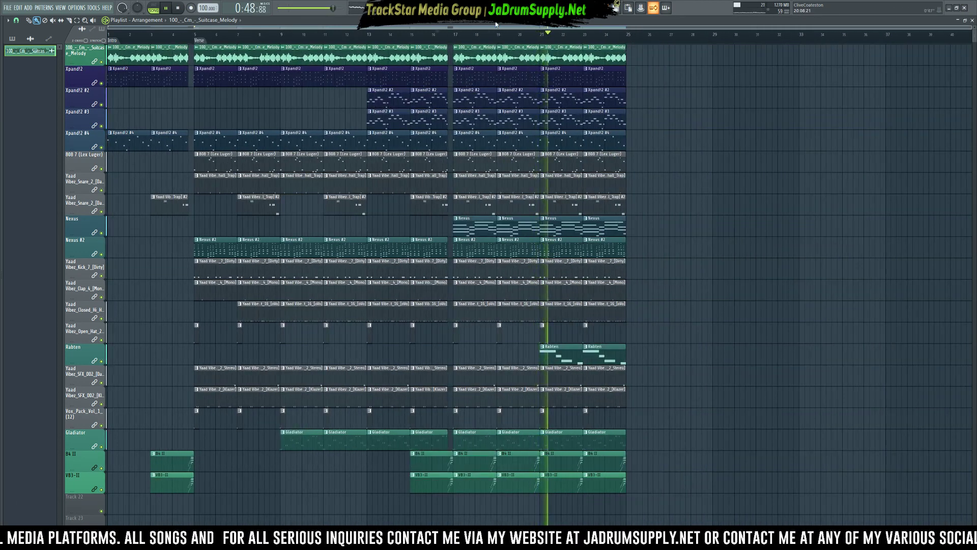
pyautogui.click(552, 8)
pyautogui.press('space')
pyautogui.scroll(-1, 657, 35)
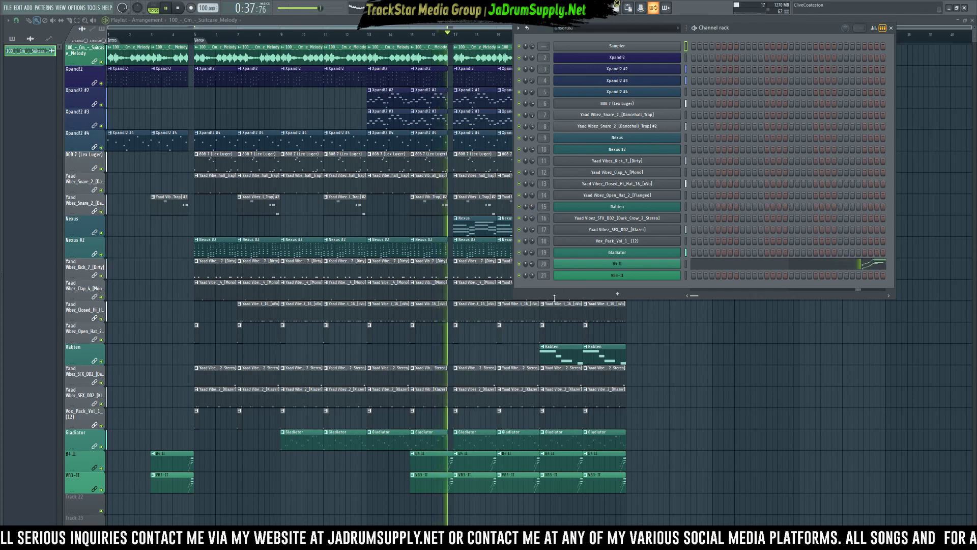
pyautogui.rightClick(682, 499)
pyautogui.rightClick(480, 464)
pyautogui.rightClick(481, 482)
pyautogui.rightClick(518, 483)
pyautogui.rightClick(518, 461)
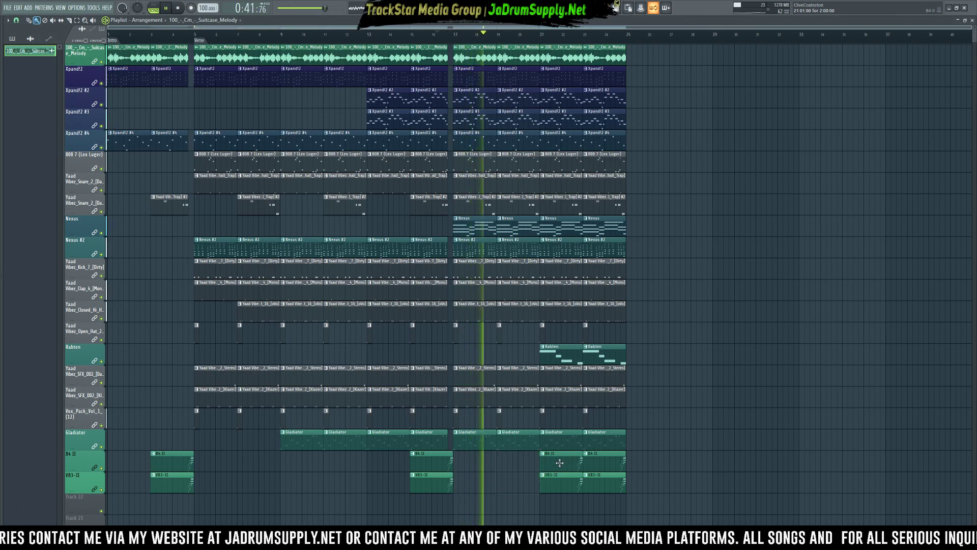
pyautogui.rightClick(560, 461)
pyautogui.rightClick(554, 482)
# Trim the ends of the bar 23 clips, except both organs, to leave a gap before bar 25
pyautogui.moveTo(649, 448); pyautogui.dragTo(583, 45)
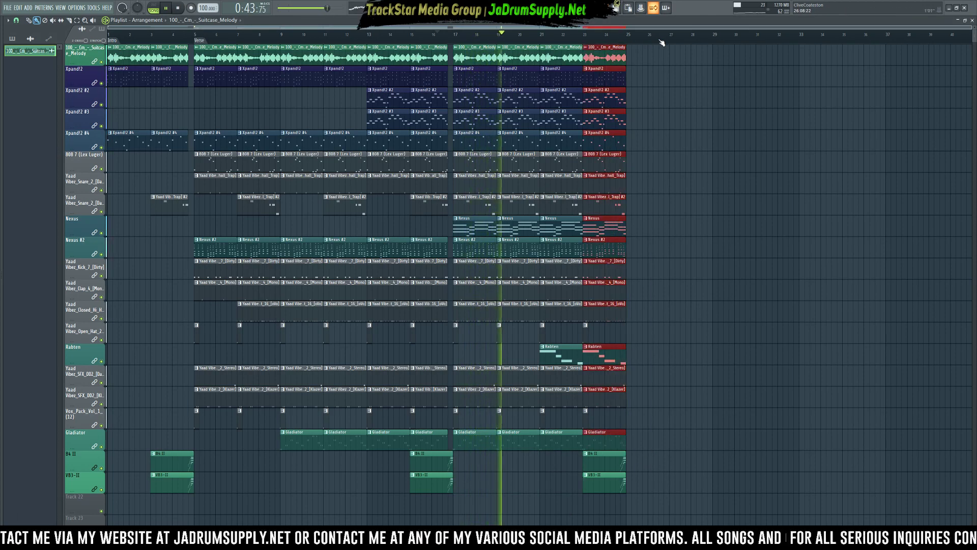
pyautogui.scroll(4, 616, 37)
pyautogui.scroll(2, 616, 37)
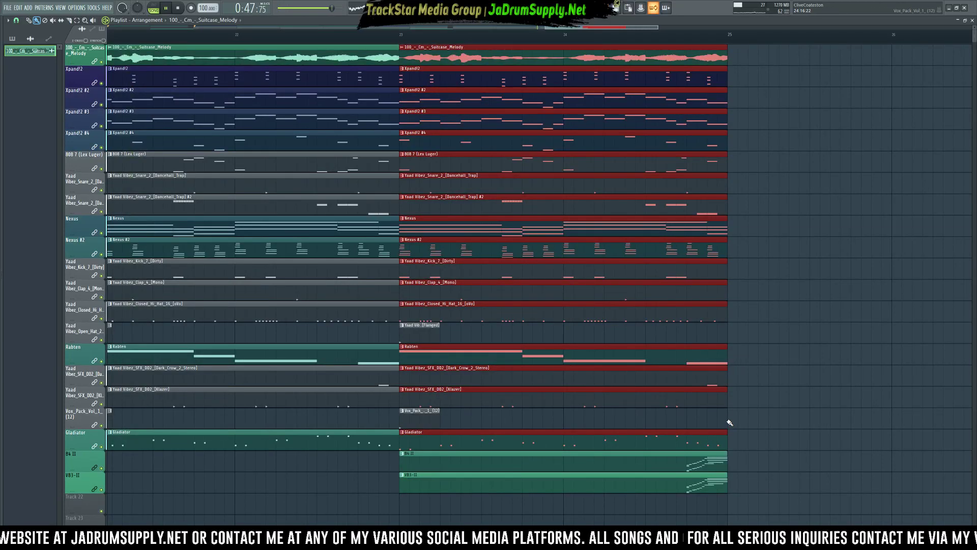
pyautogui.moveTo(726, 390); pyautogui.dragTo(645, 390)
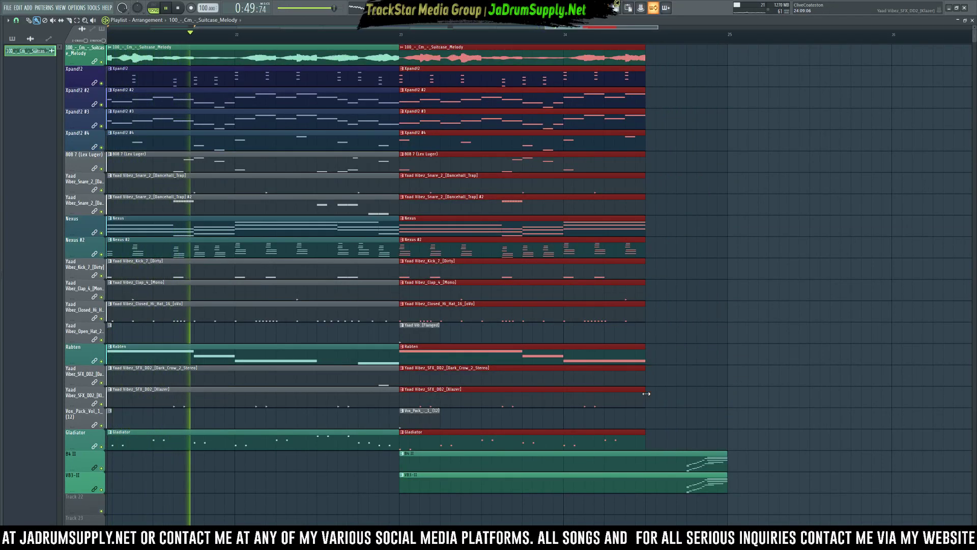
pyautogui.click(734, 385)
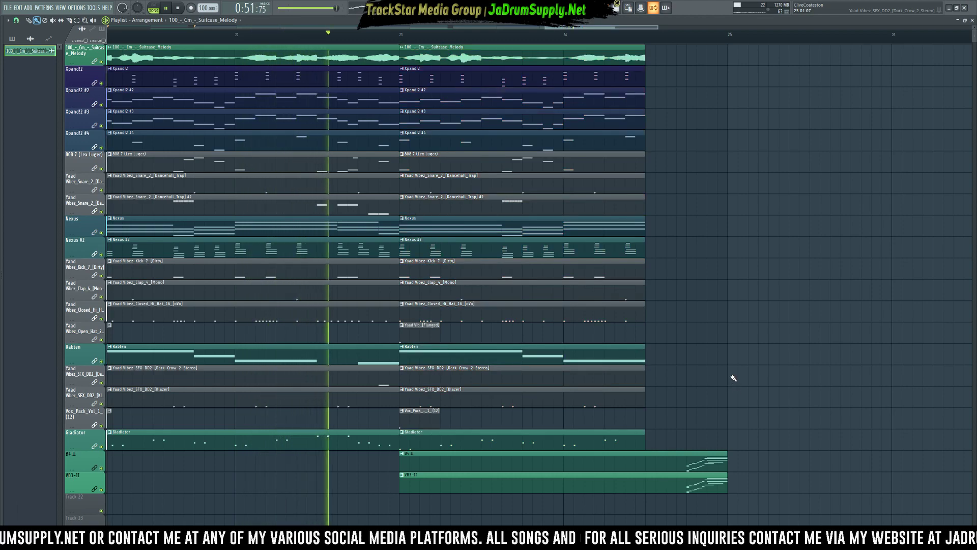
pyautogui.keyDown('ctrl'); pyautogui.rightClick(734, 380); pyautogui.keyUp('ctrl')
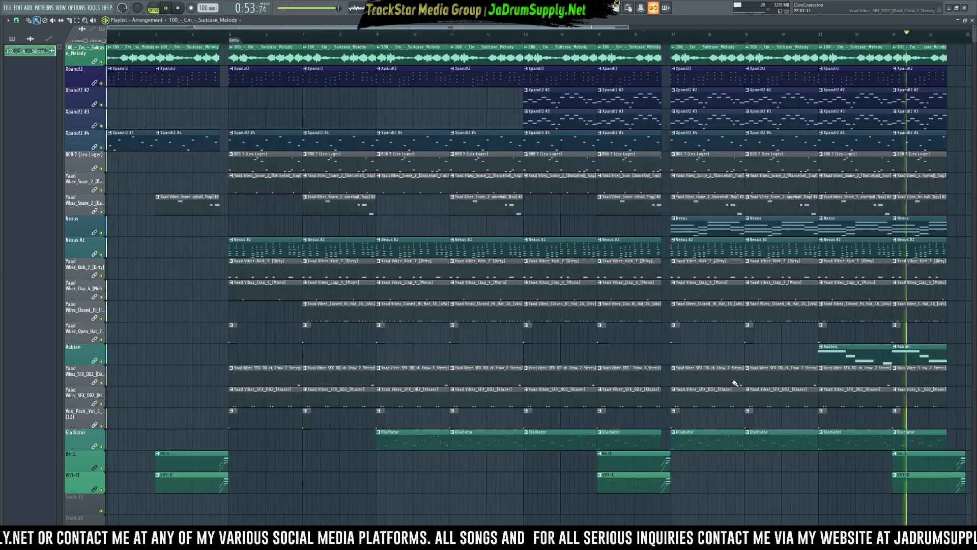
# Copy the opening intro clips to bar 25, then duplicate all clips from the bar 5 verse through the new intro copy after it
pyautogui.scroll(-2, 653, 48)
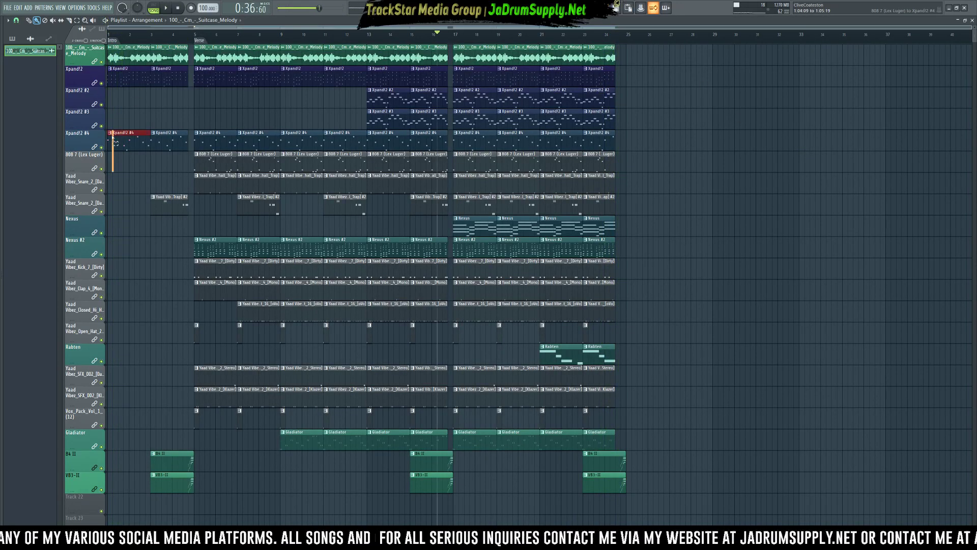
pyautogui.moveTo(116, 57); pyautogui.dragTo(642, 45)
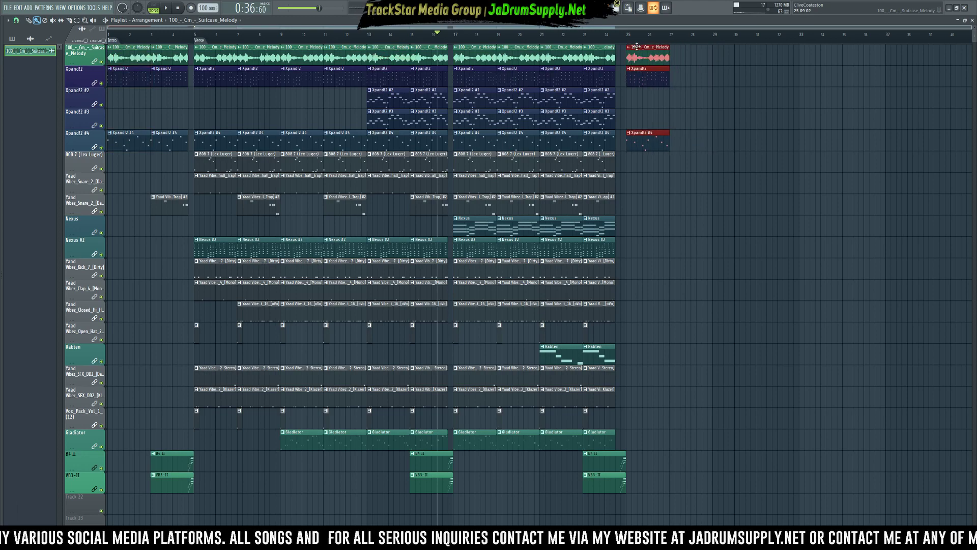
pyautogui.doubleClick(200, 41)
pyautogui.moveTo(202, 63)
pyautogui.mouseDown()
pyautogui.moveTo(763, 65)
pyautogui.moveTo(666, 60)
pyautogui.mouseUp()
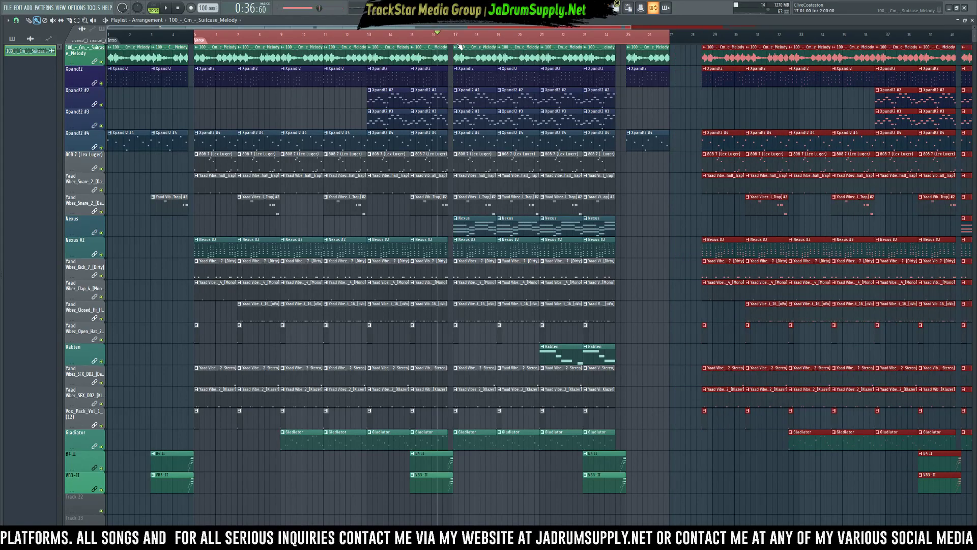
# Add a Chorus marker at bar 17 and a Verse marker at bar 25
pyautogui.click(462, 44)
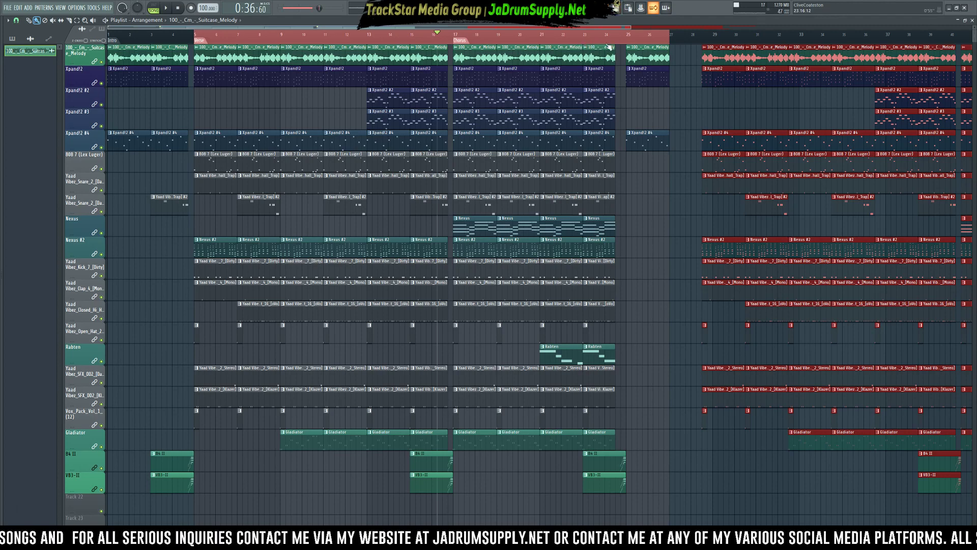
pyautogui.click(634, 44)
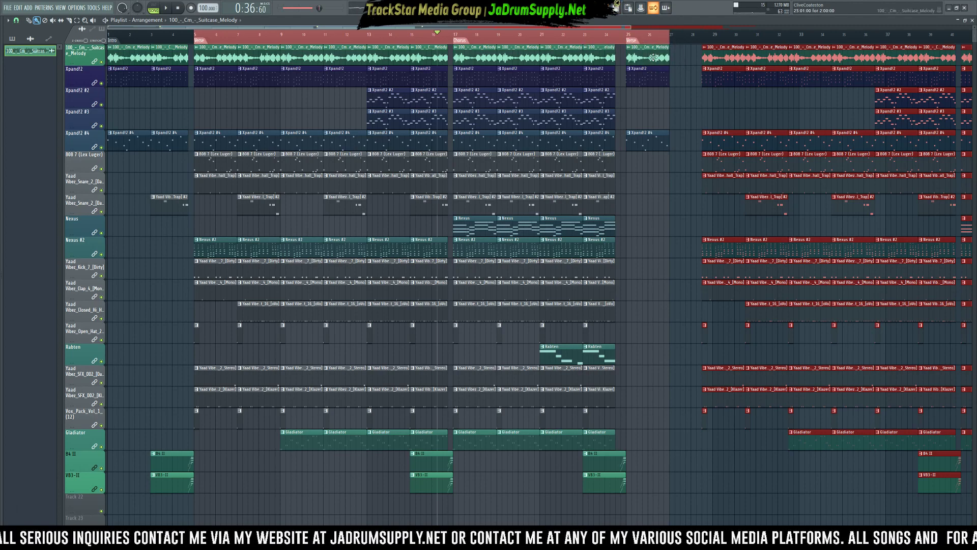
# Shorten the bar 25 Suitcase_Melody, Xpand!2 and Xpand!2 #4 clips to about three beats, checking the transition by playback
pyautogui.moveTo(653, 57); pyautogui.dragTo(664, 144)
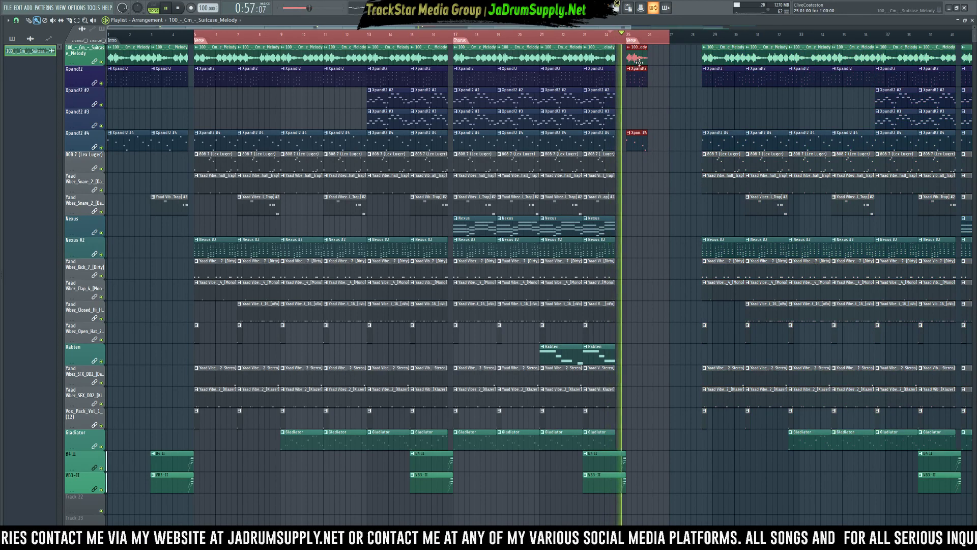
pyautogui.keyDown('ctrl'); pyautogui.click(665, 79); pyautogui.keyUp('ctrl')
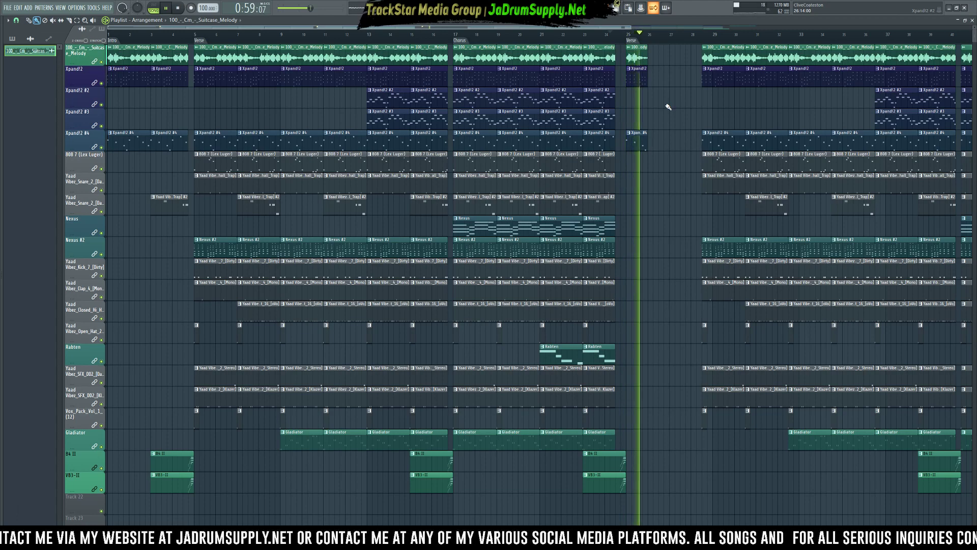
pyautogui.press('space')
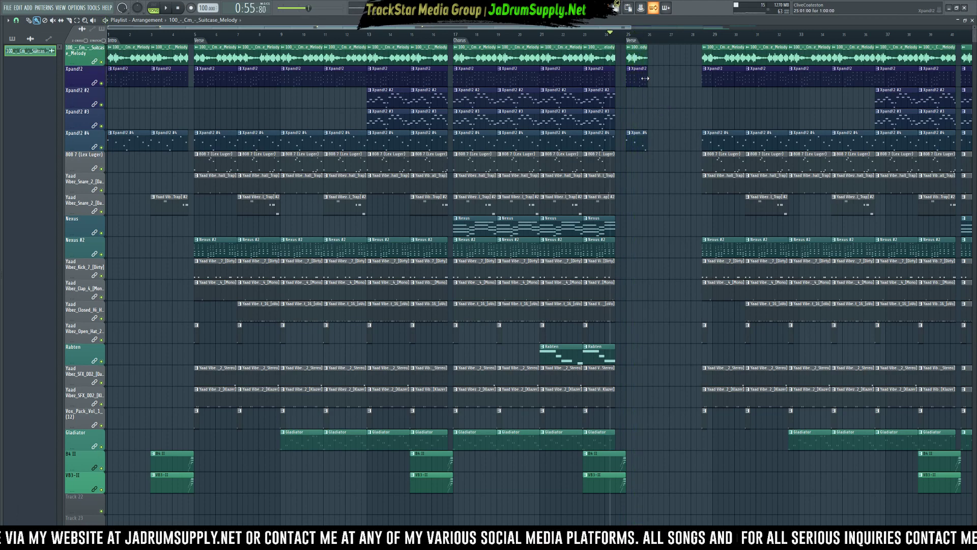
pyautogui.moveTo(645, 78); pyautogui.dragTo(643, 141)
# Move the duplicated section's first Open_Hat and Vox_Pack clips to bar 25 and trim about three beats off the start of its other first clips
pyautogui.moveTo(699, 50); pyautogui.dragTo(722, 413)
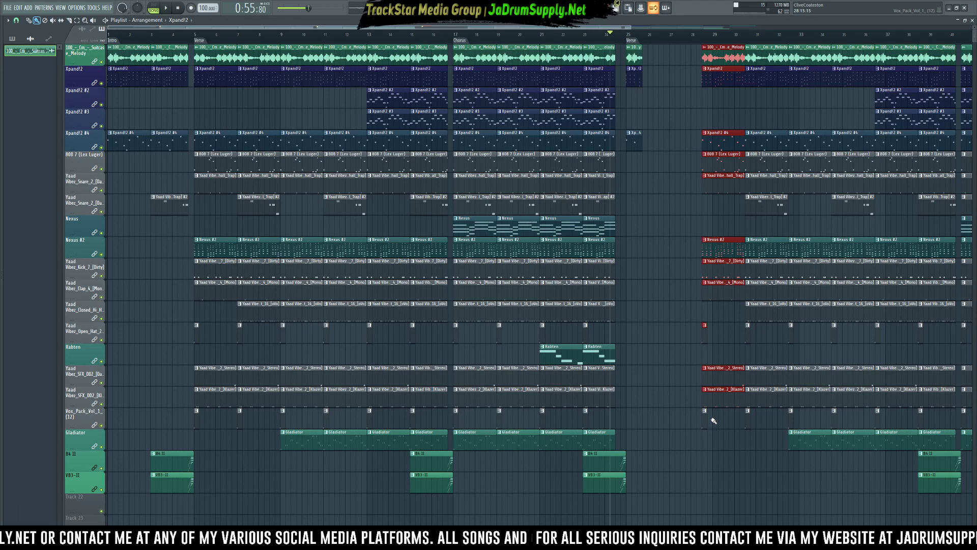
pyautogui.keyDown('ctrl'); pyautogui.click(706, 418); pyautogui.keyUp('ctrl')
pyautogui.keyDown('ctrl'); pyautogui.keyDown('shift'); pyautogui.click(705, 334); pyautogui.keyUp('shift'); pyautogui.keyUp('ctrl')
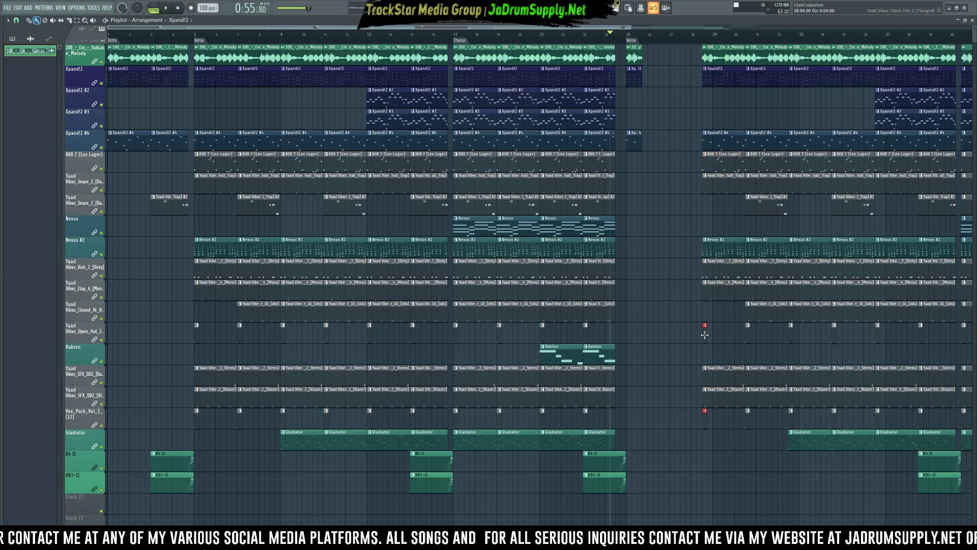
pyautogui.press('space')
pyautogui.moveTo(707, 428); pyautogui.dragTo(733, 58)
pyautogui.press('space')
pyautogui.click(733, 57)
pyautogui.doubleClick(635, 42)
pyautogui.moveTo(636, 51); pyautogui.dragTo(630, 120)
pyautogui.click(728, 140)
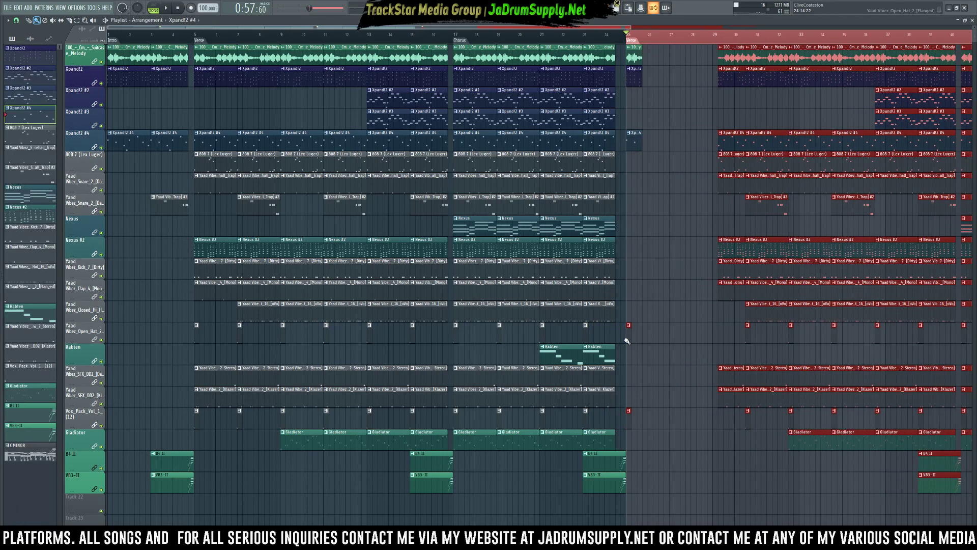
# Shift the duplicated section earlier so it starts directly after the shortened bar 25 clips, and play back the join
pyautogui.moveTo(723, 402); pyautogui.dragTo(660, 401)
pyautogui.press('space')
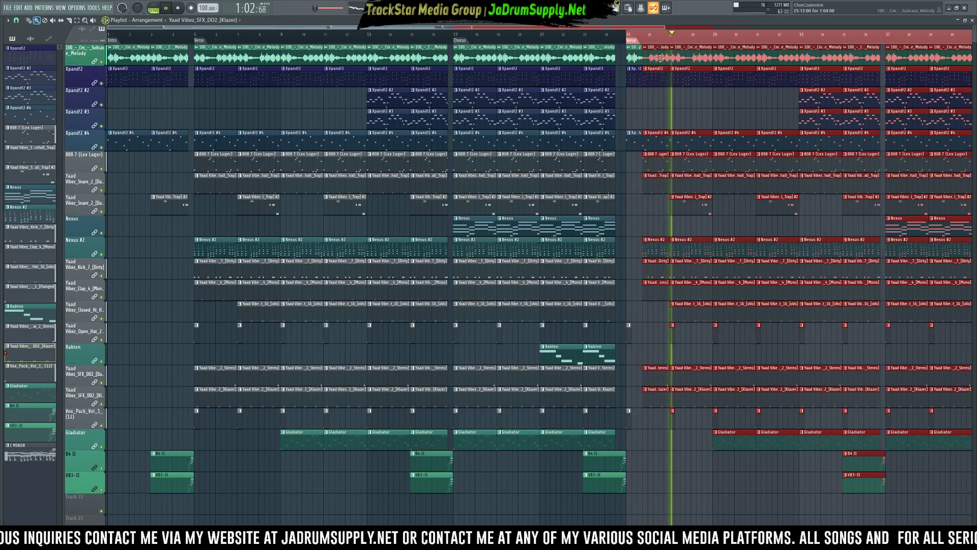
pyautogui.press('space')
# Place a series of short Snare_2 Dancehall_Trap clips across the opening three beats of bar 25
pyautogui.scroll(4, 661, 82)
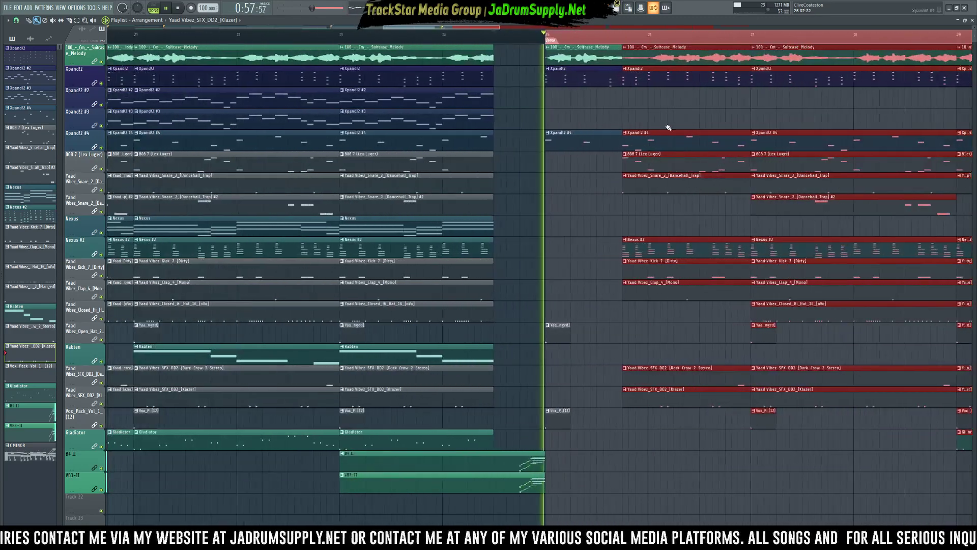
pyautogui.hotkey('ctrl', 'd')
pyautogui.moveTo(630, 187); pyautogui.dragTo(617, 188)
pyautogui.press('space')
pyautogui.keyDown('ctrl'); pyautogui.click(614, 187); pyautogui.keyUp('ctrl')
pyautogui.moveTo(706, 182); pyautogui.dragTo(567, 186)
pyautogui.press('space')
pyautogui.moveTo(567, 187); pyautogui.dragTo(613, 181)
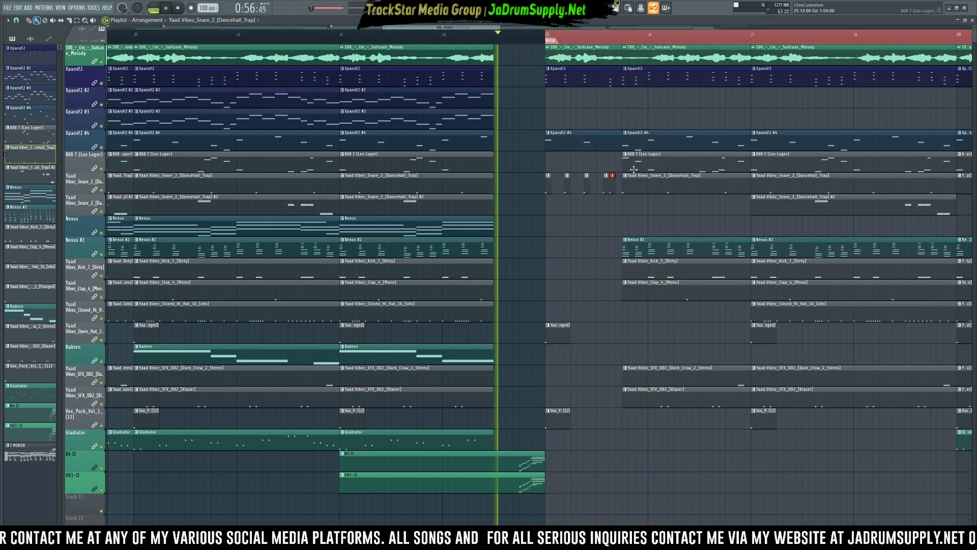
# Break the start of the next Snare_2 Dancehall_Trap clip into short hits before bar 26 and play back the fill
pyautogui.rightClick(643, 206)
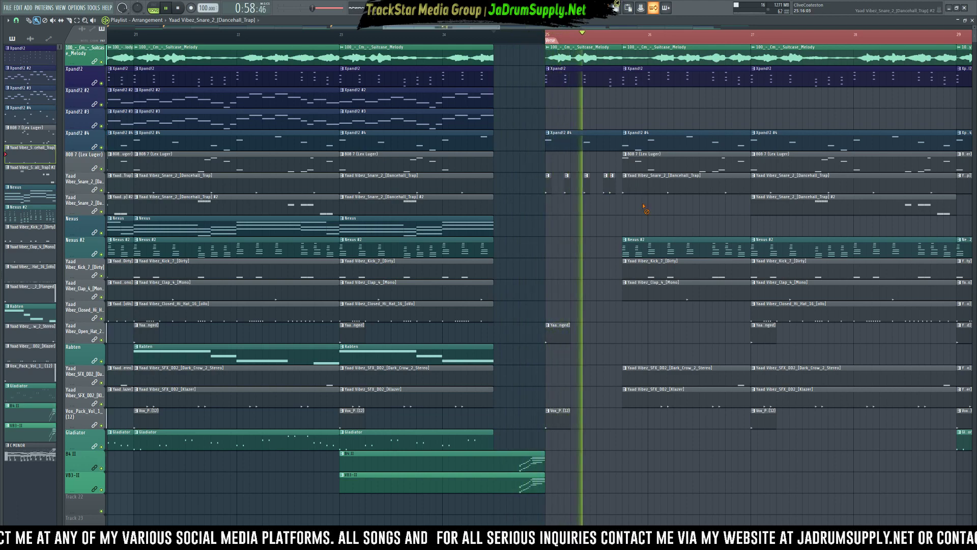
pyautogui.moveTo(643, 206); pyautogui.dragTo(631, 179)
pyautogui.press('space')
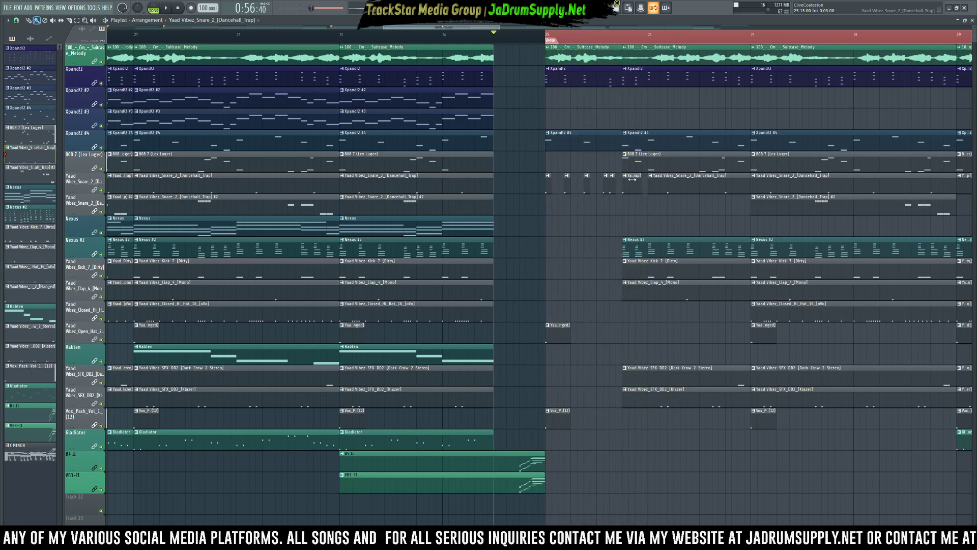
pyautogui.press('space')
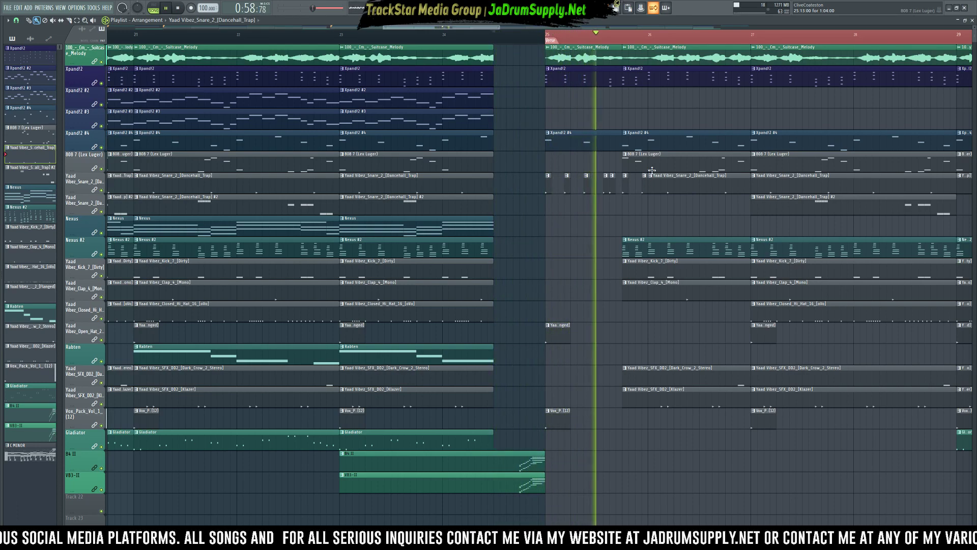
pyautogui.press('space')
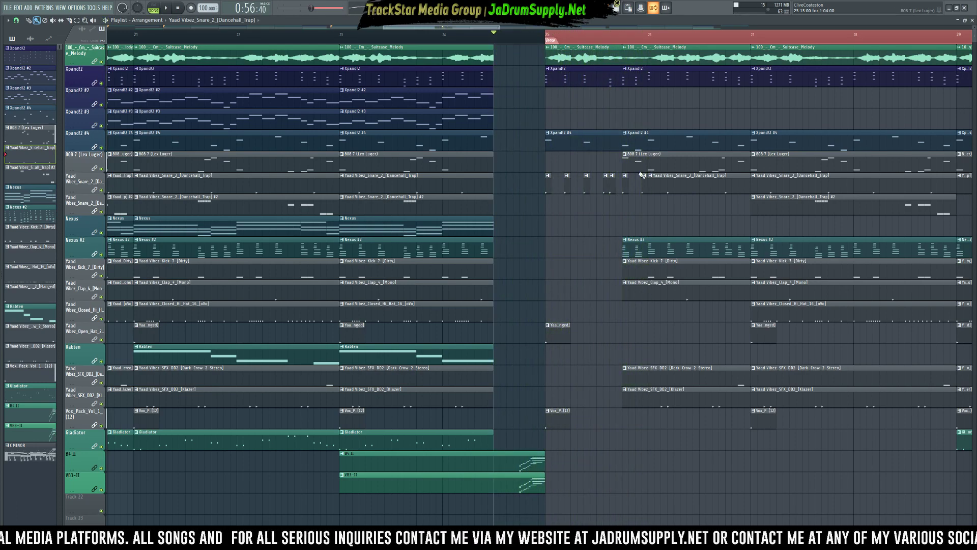
# Insert a track below the 808 7 track, copy the 808 clip before bar 26 onto it and make the copy unique
pyautogui.rightClick(83, 174)
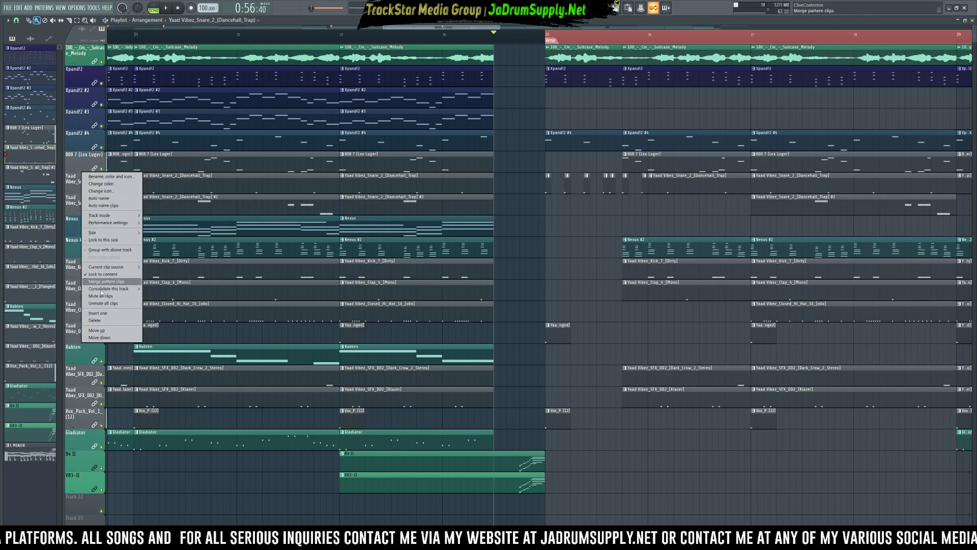
pyautogui.click(99, 313)
pyautogui.moveTo(632, 166); pyautogui.dragTo(634, 199)
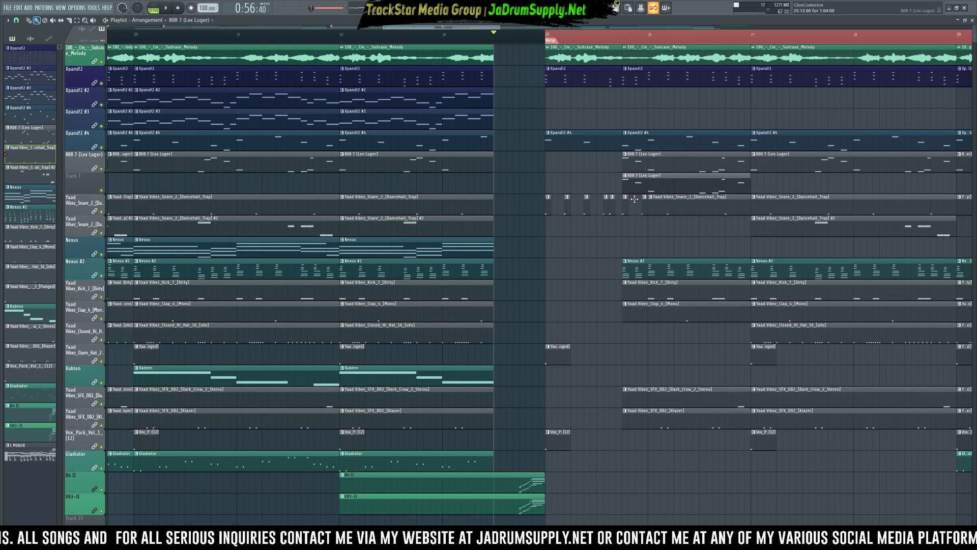
pyautogui.click(642, 175)
pyautogui.click(629, 179)
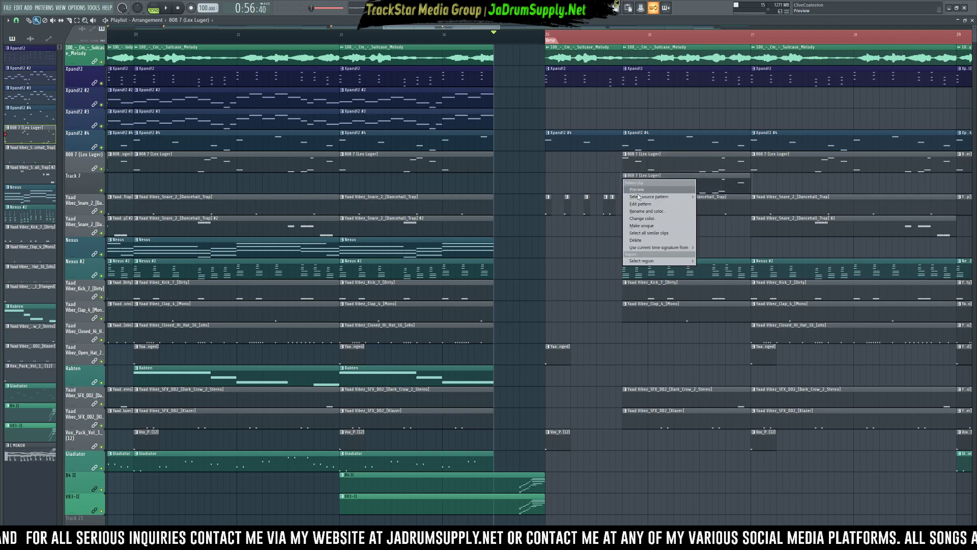
pyautogui.click(644, 224)
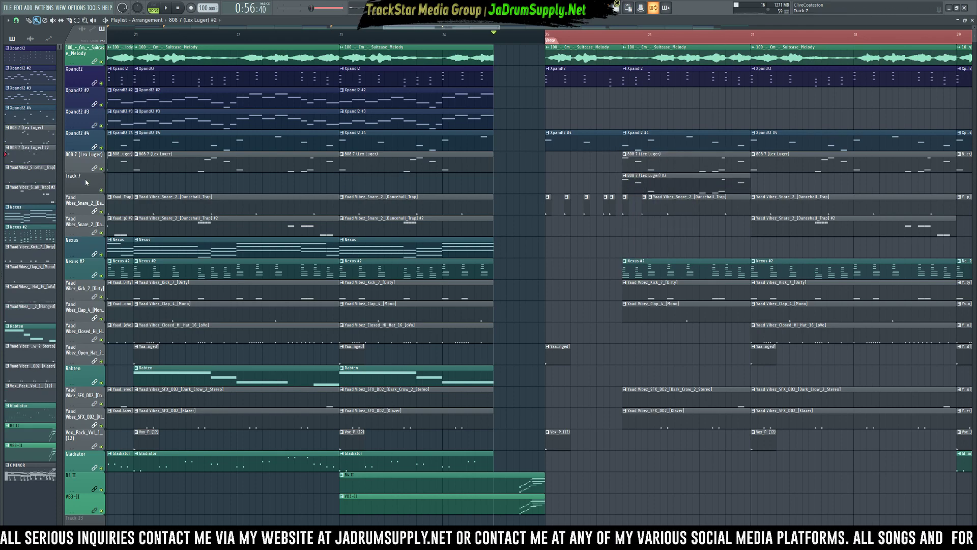
# Color the unique 808 7 #2 clip teal and lock its new track to the clip content
pyautogui.click(626, 179)
pyautogui.click(662, 218)
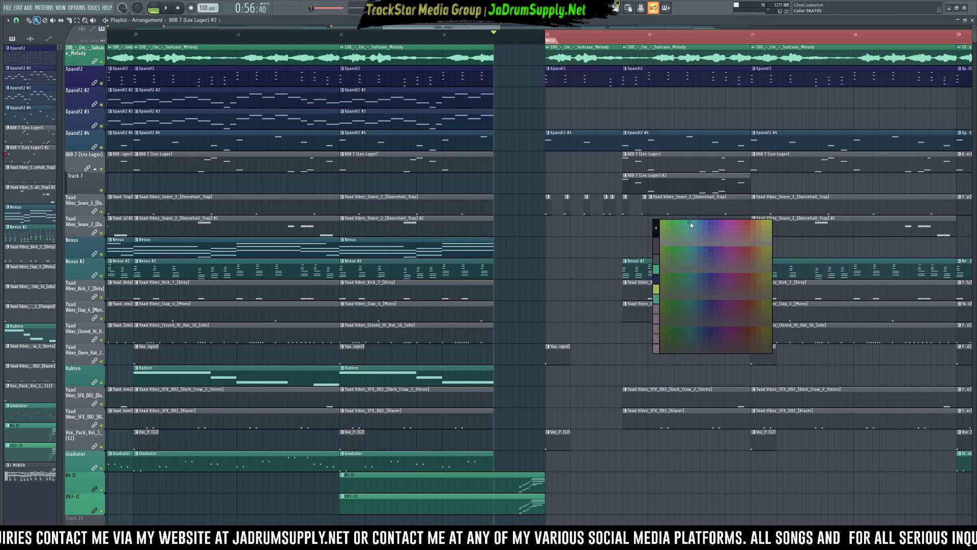
pyautogui.click(691, 225)
pyautogui.rightClick(96, 174)
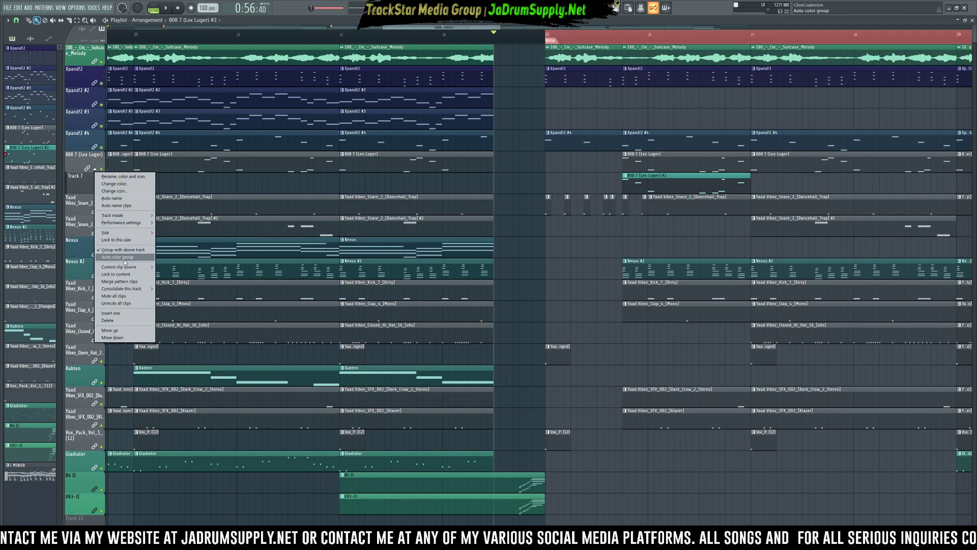
pyautogui.click(116, 274)
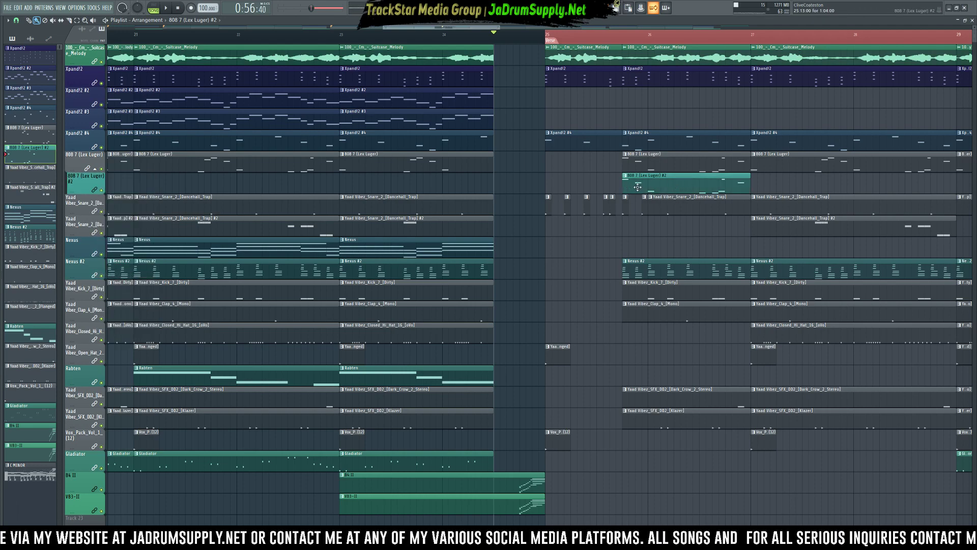
# Open the 808 7 #2 clip's notes and add a second D6 note directly after the first one
pyautogui.doubleClick(637, 187)
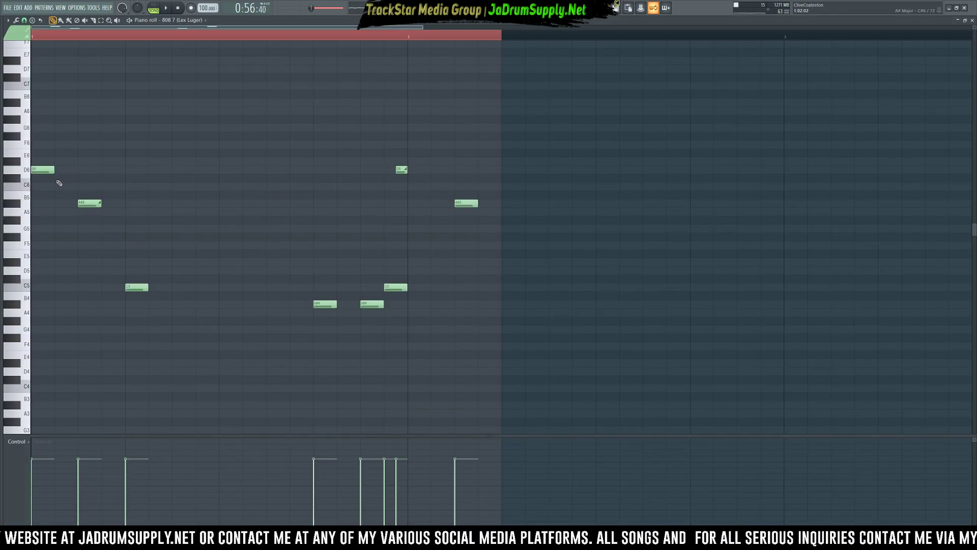
pyautogui.moveTo(53, 171); pyautogui.dragTo(87, 171)
pyautogui.rightClick(67, 173)
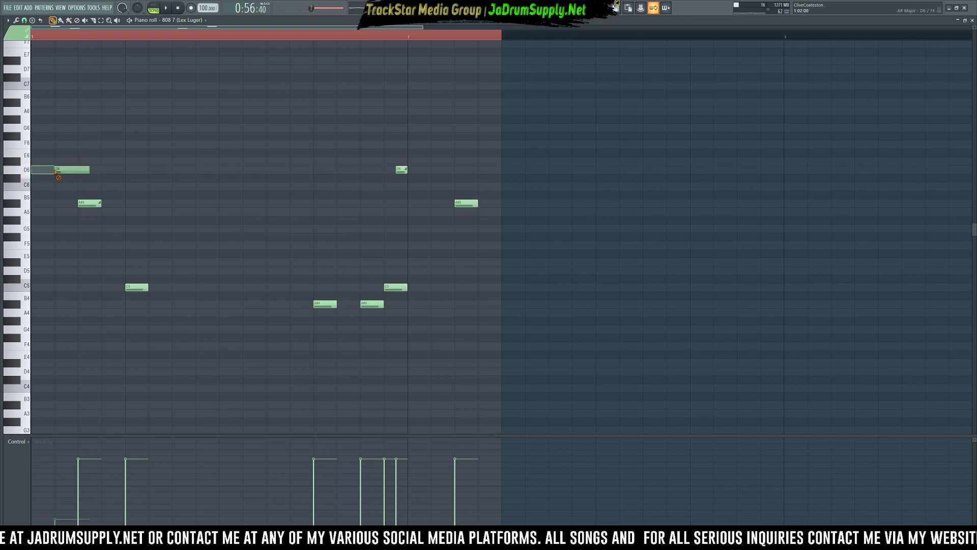
pyautogui.click(52, 172)
pyautogui.click(64, 171)
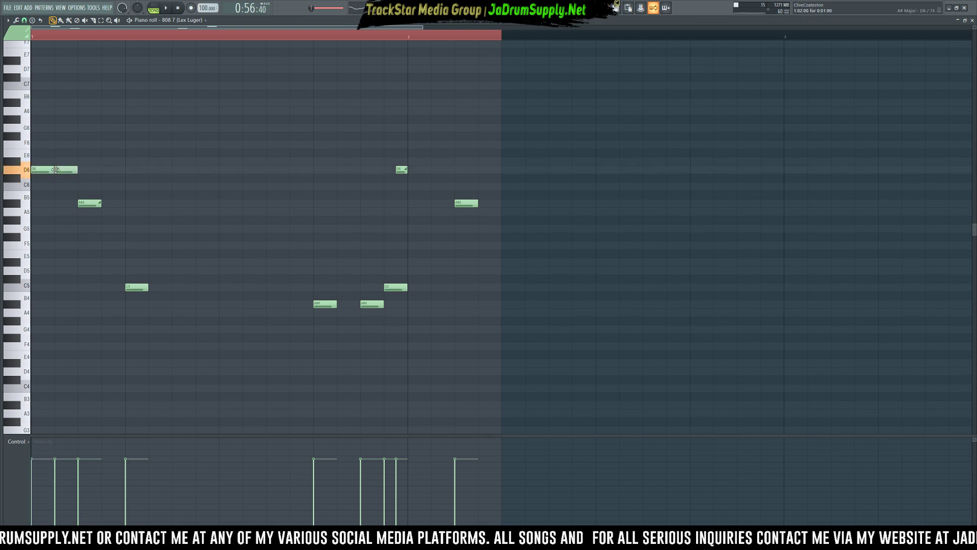
# Lengthen the first A#5 note up to the C5 note and chop it into four equal notes
pyautogui.rightClick(84, 203)
pyautogui.click(86, 203)
pyautogui.moveTo(108, 207); pyautogui.dragTo(131, 206)
pyautogui.keyDown('ctrl'); pyautogui.click(77, 204); pyautogui.keyUp('ctrl')
pyautogui.hotkey('alt', 'u')
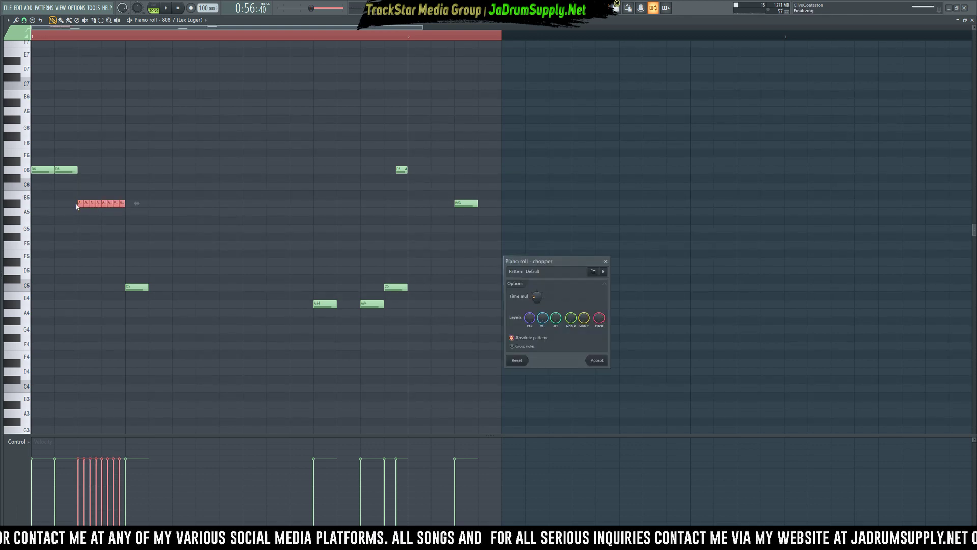
pyautogui.scroll(1, 535, 297)
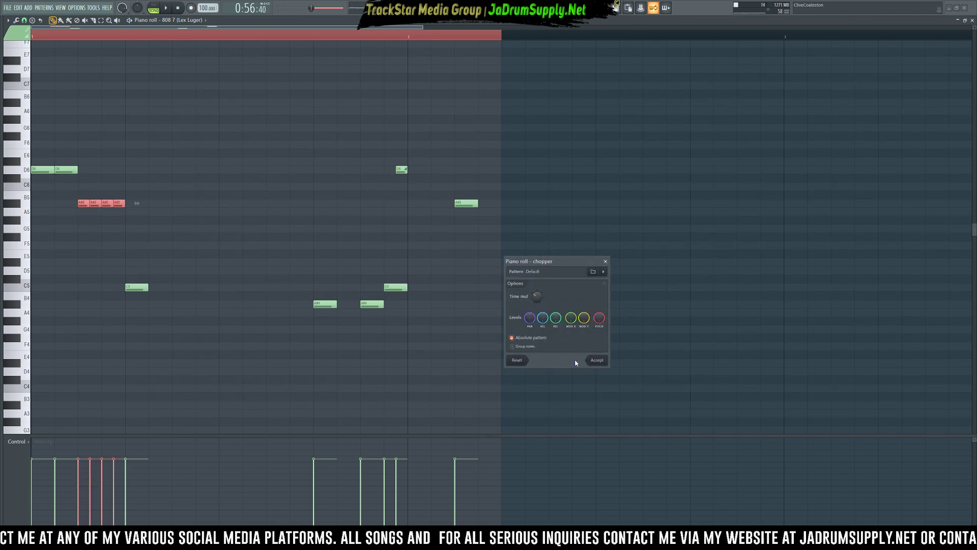
pyautogui.click(597, 360)
# Set the note fine pitch to descend in steps from the first D6 note through the chopped A#5 notes to C5
pyautogui.click(17, 441)
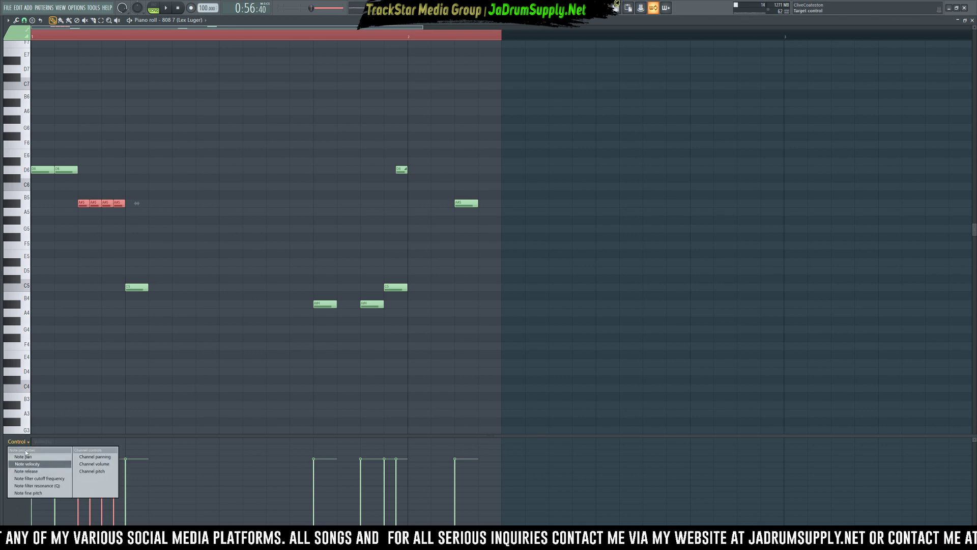
pyautogui.click(34, 492)
pyautogui.keyDown('ctrl'); pyautogui.click(53, 398); pyautogui.keyUp('ctrl')
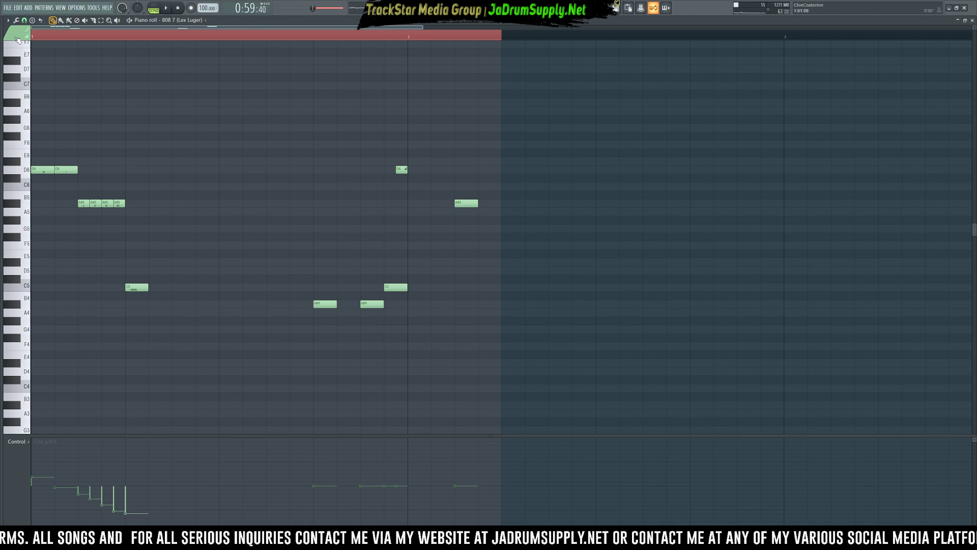
# Delete the second D6 note while playing back the 808 pattern, and return to the playlist
pyautogui.press('space')
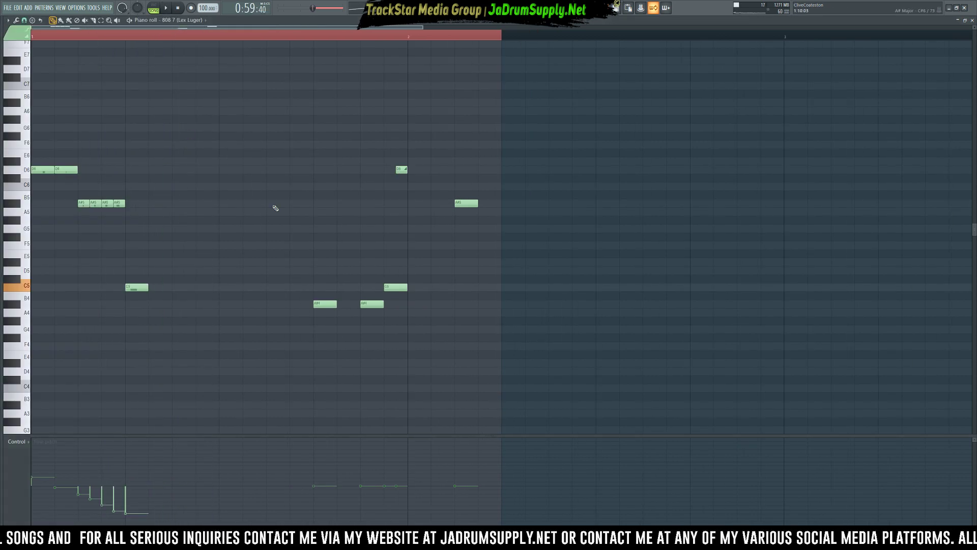
pyautogui.rightClick(72, 169)
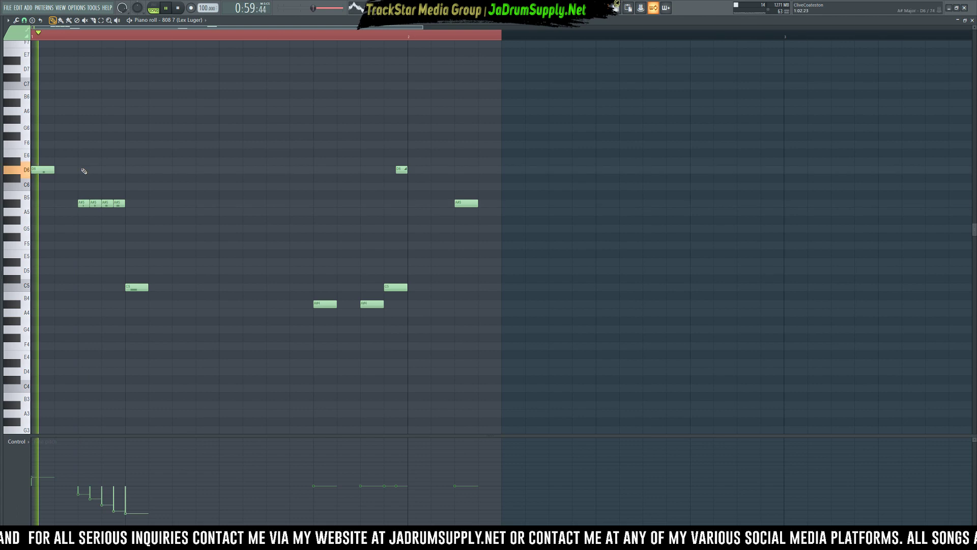
pyautogui.click(628, 7)
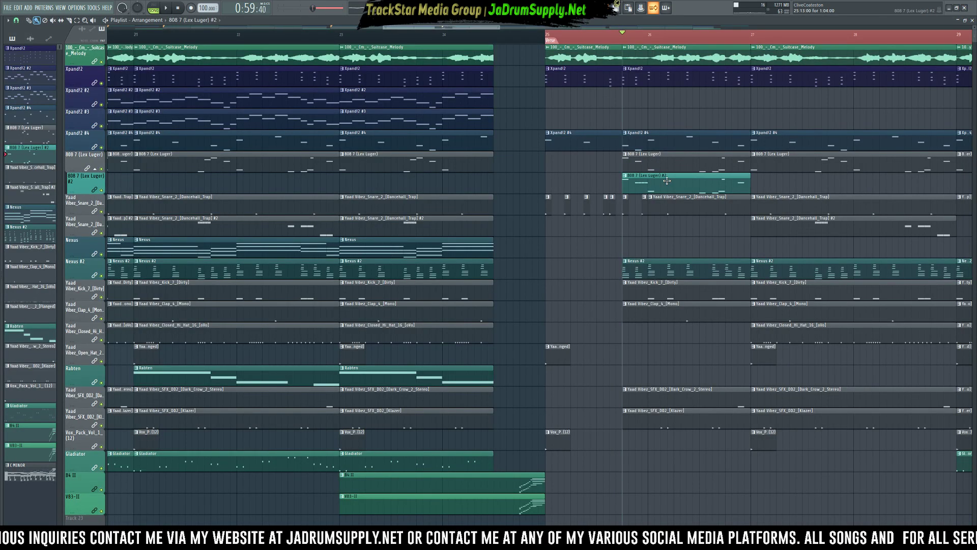
# Delete the notes after the chopped A#5 notes in the 808 7 #2 clip and trim the regular 808 clip to start at bar 26
pyautogui.doubleClick(705, 184)
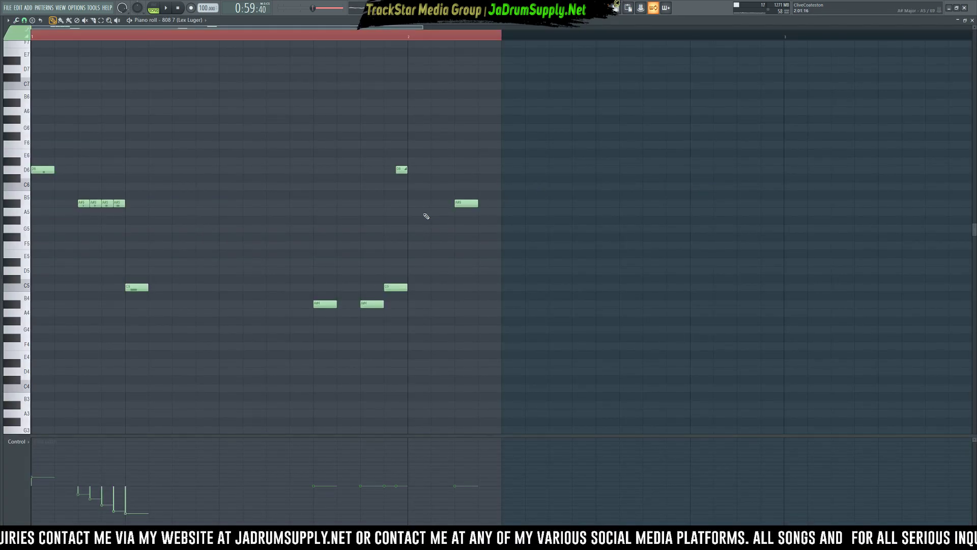
pyautogui.moveTo(603, 350); pyautogui.dragTo(141, 74)
pyautogui.press('Delete')
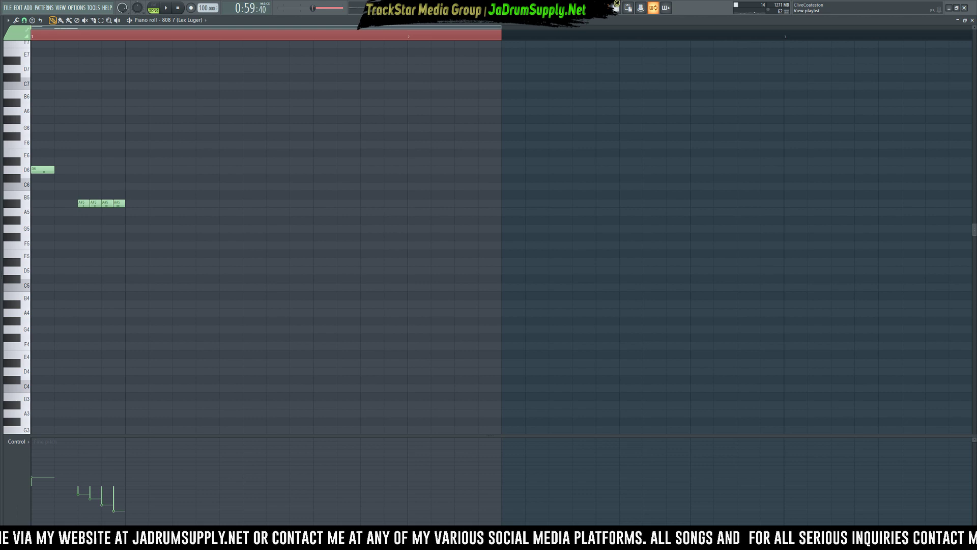
pyautogui.press('F5')
pyautogui.moveTo(748, 179); pyautogui.dragTo(649, 161)
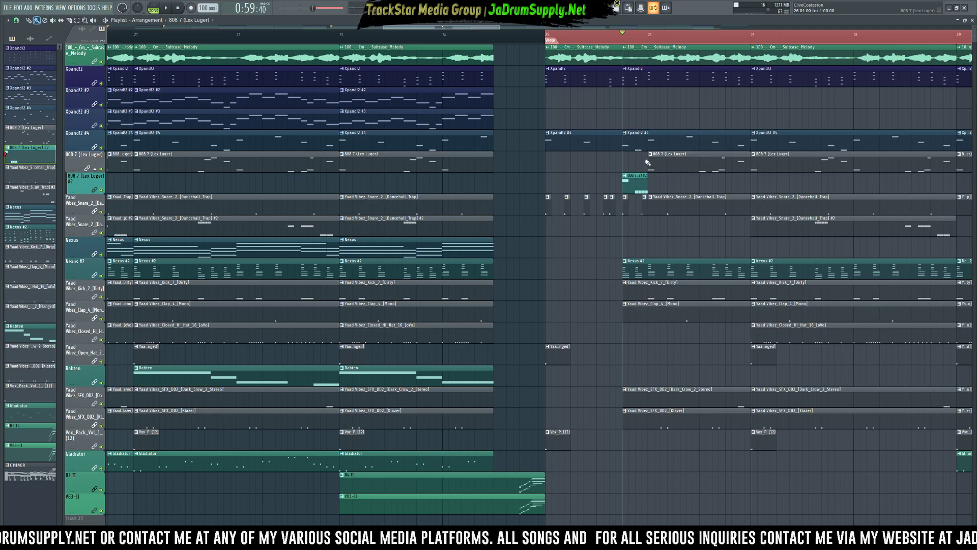
# Add a second D6 note directly after the first in the 808 7 #2 clip, play it back, and return to the playlist
pyautogui.press('space')
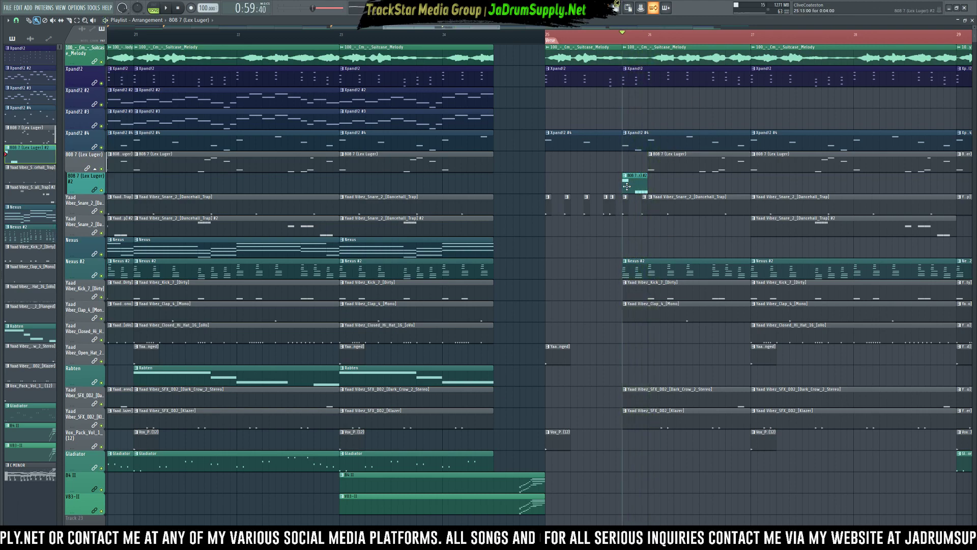
pyautogui.press('space')
pyautogui.doubleClick(632, 186)
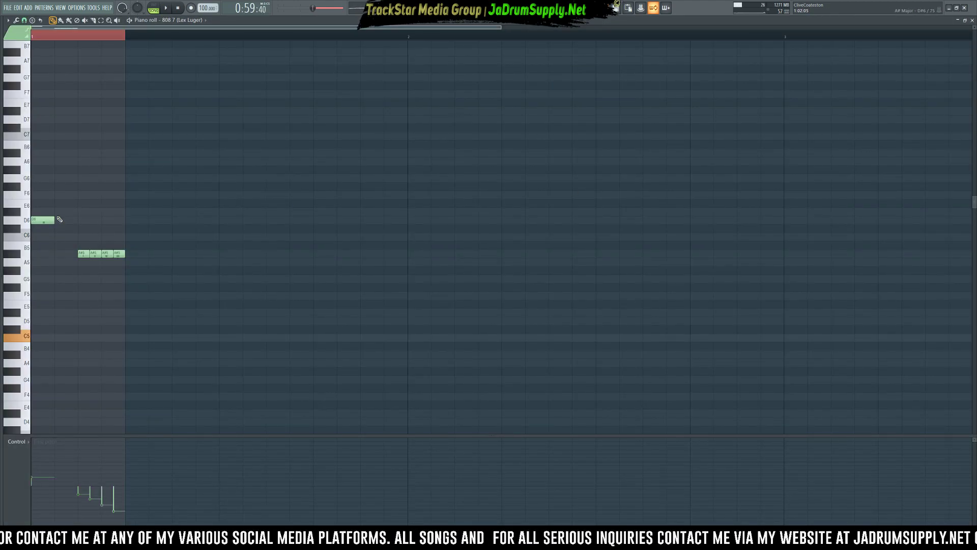
pyautogui.click(66, 220)
pyautogui.press('space')
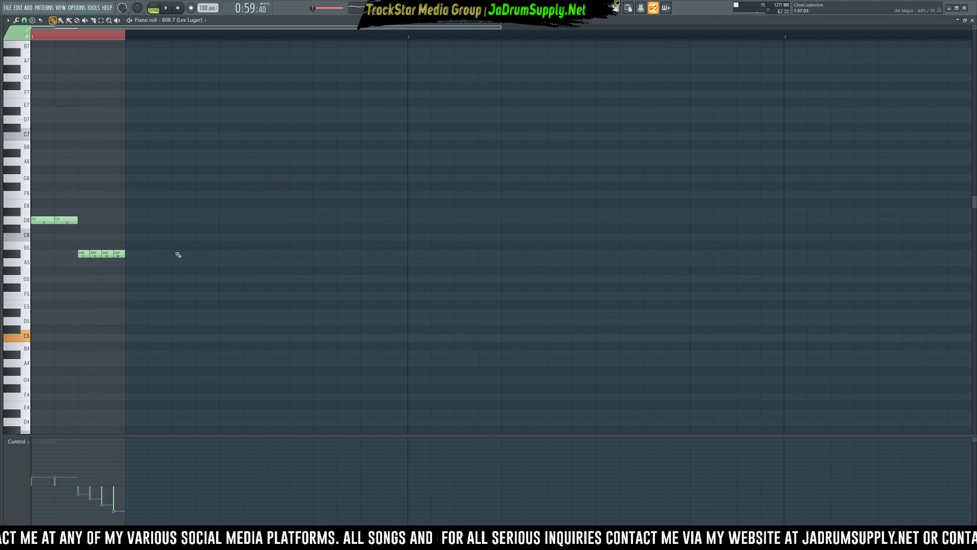
pyautogui.press('space')
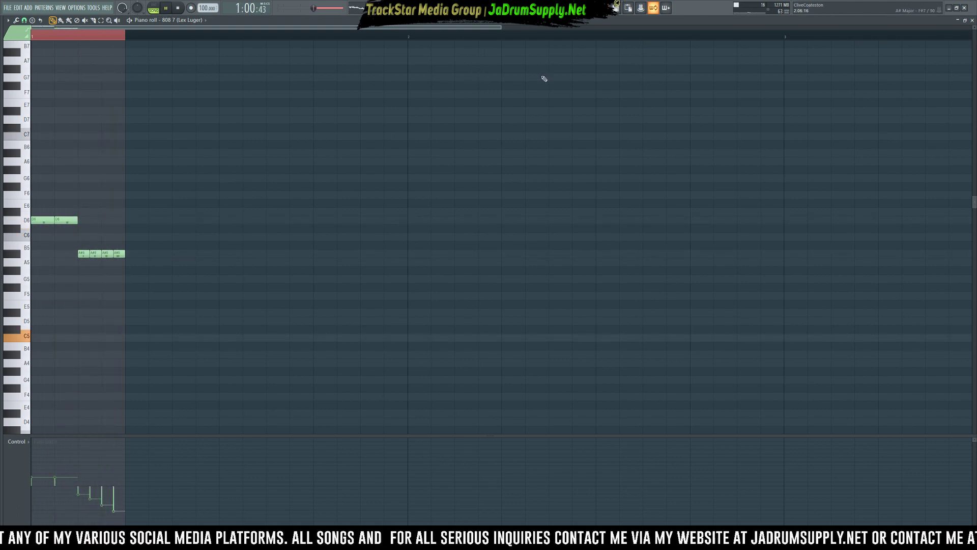
pyautogui.press('F5')
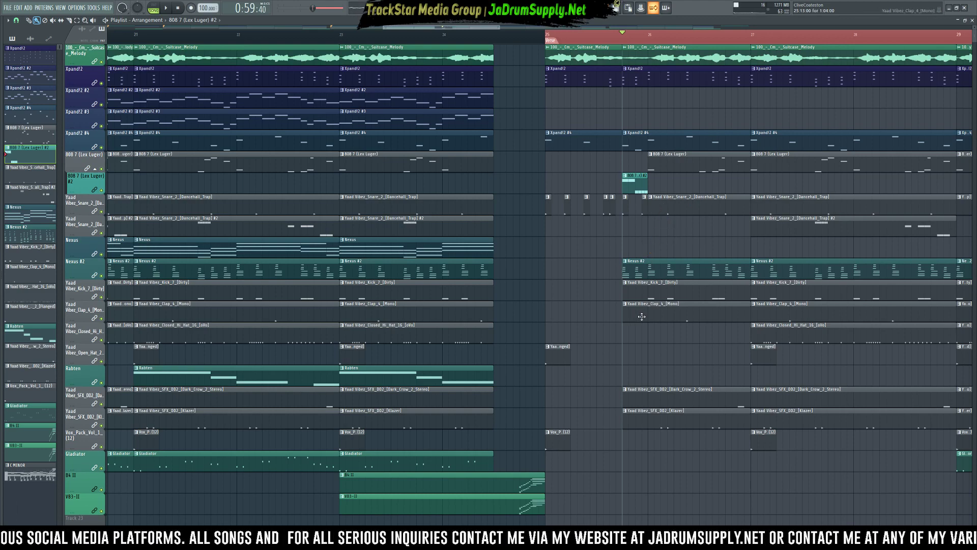
# Cut the kick, clap and both SFX clips under the 808 fill so they start at bar 26
pyautogui.moveTo(626, 297); pyautogui.dragTo(628, 312)
pyautogui.moveTo(632, 372); pyautogui.dragTo(632, 418)
pyautogui.moveTo(634, 458)
pyautogui.mouseDown()
pyautogui.moveTo(624, 294)
pyautogui.moveTo(648, 297)
pyautogui.moveTo(632, 292)
pyautogui.mouseUp()
pyautogui.rightClick(640, 333)
pyautogui.keyDown('ctrl'); pyautogui.click(641, 292); pyautogui.keyUp('ctrl')
pyautogui.moveTo(722, 283)
pyautogui.mouseDown()
pyautogui.moveTo(585, 301)
pyautogui.moveTo(632, 296)
pyautogui.mouseUp()
pyautogui.rightClick(632, 296)
pyautogui.rightClick(626, 298)
# Play back the transition into the second verse and delete the two snare slices just before the 808 fill
pyautogui.click(496, 36)
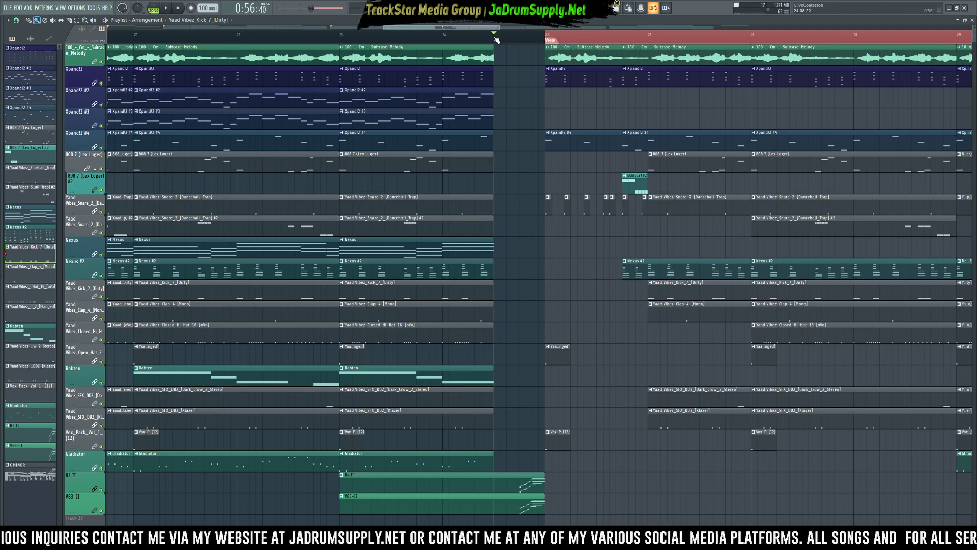
pyautogui.press('space')
pyautogui.scroll(-5, 496, 40)
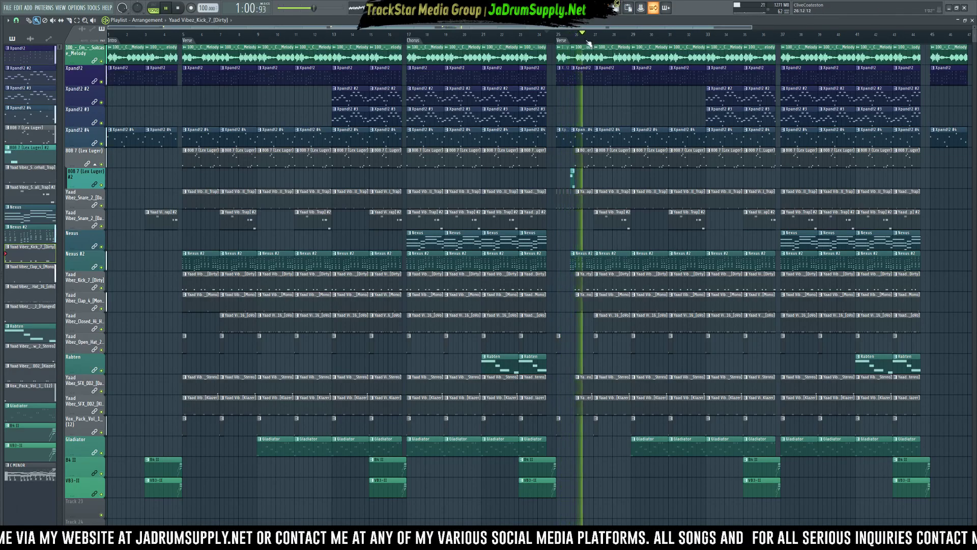
pyautogui.scroll(3, 569, 39)
pyautogui.scroll(3, 569, 39)
pyautogui.press('space')
pyautogui.press('space')
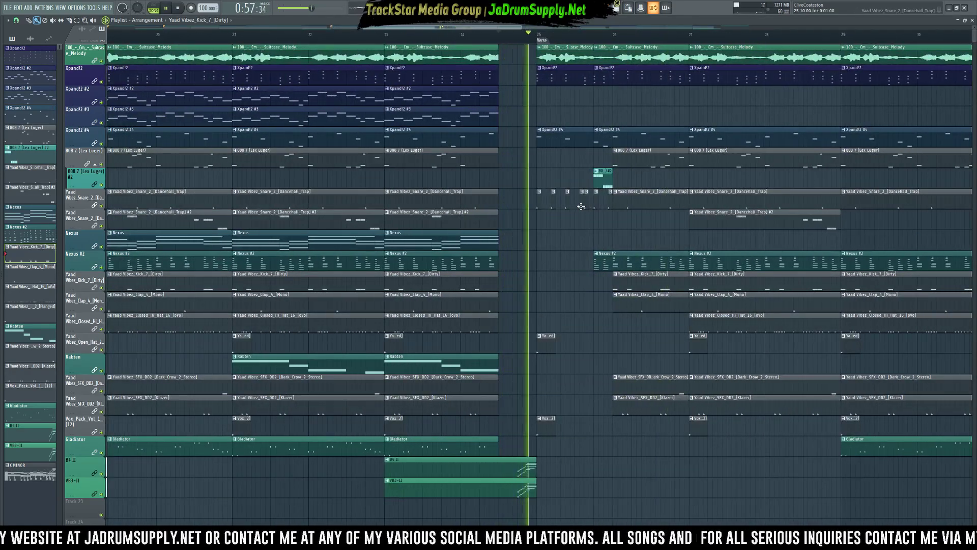
pyautogui.rightClick(581, 205)
pyautogui.rightClick(587, 207)
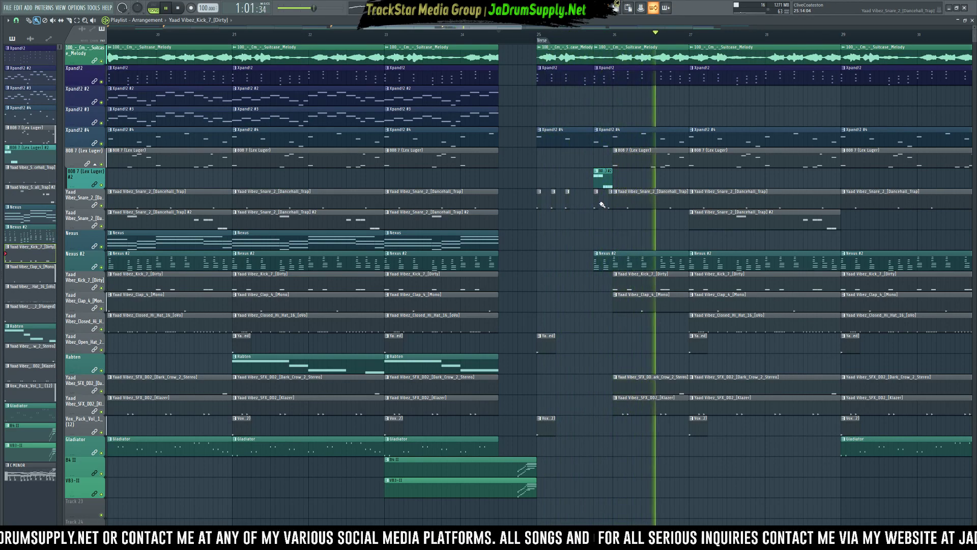
pyautogui.scroll(-3, 596, 127)
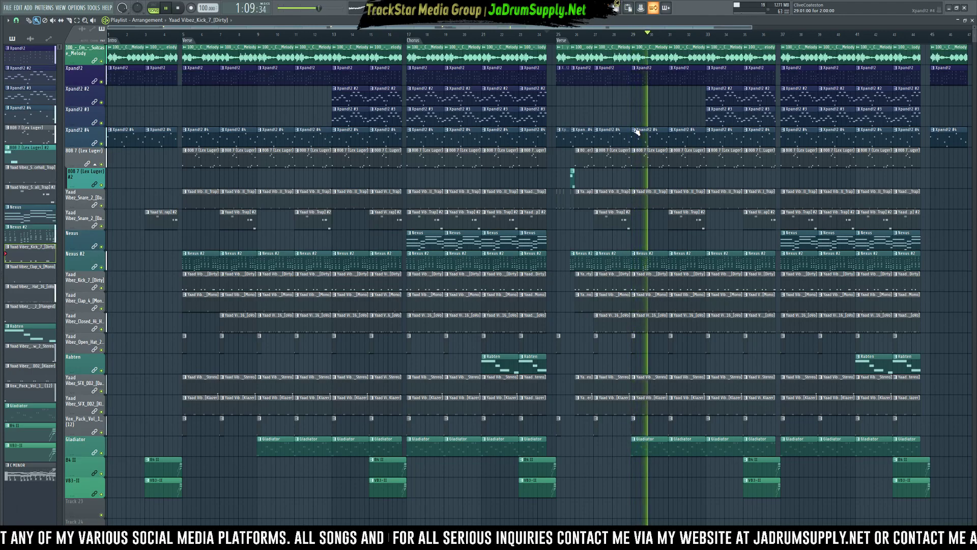
pyautogui.press('space')
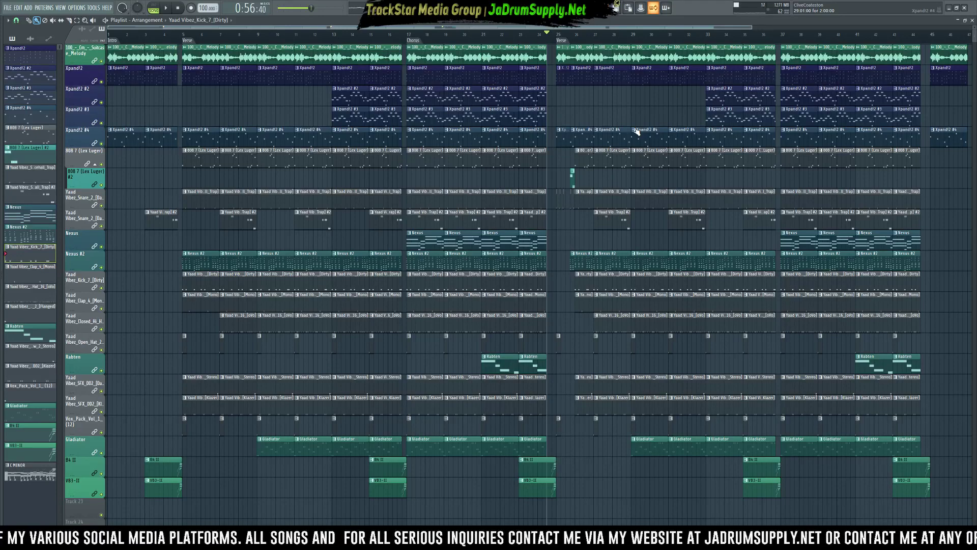
# Add a Chorus marker at bar 37 and replace all clips from there on with a copy of the first chorus
pyautogui.scroll(-2, 548, 34)
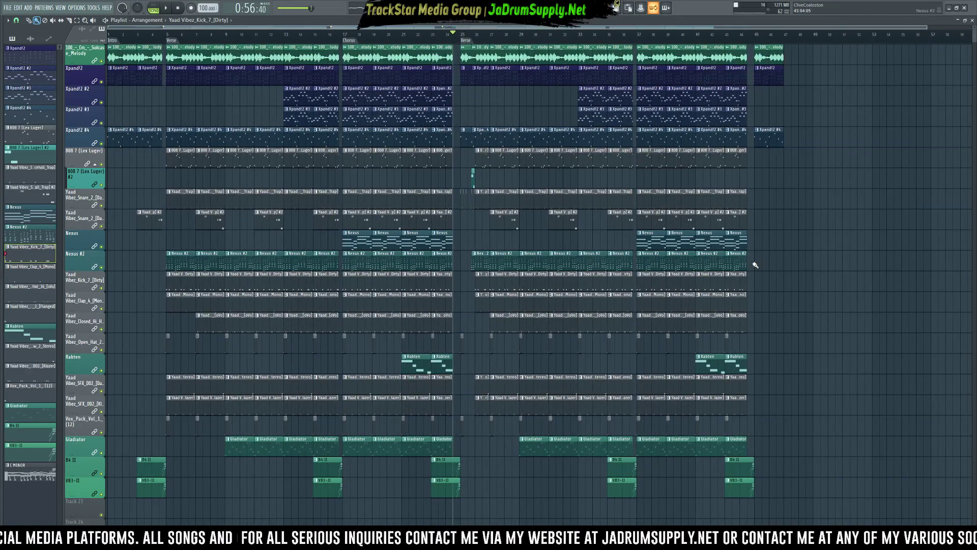
pyautogui.click(645, 47)
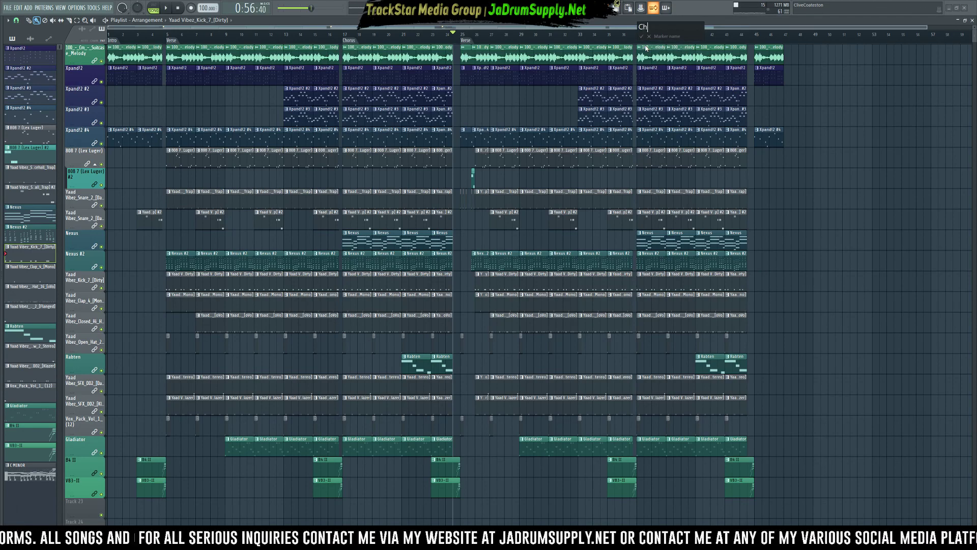
pyautogui.doubleClick(645, 41)
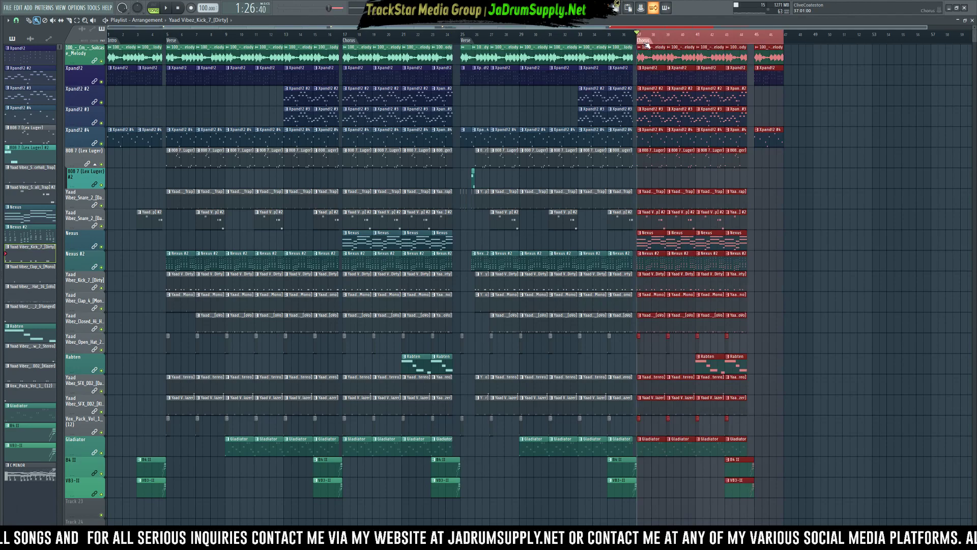
pyautogui.press('Delete')
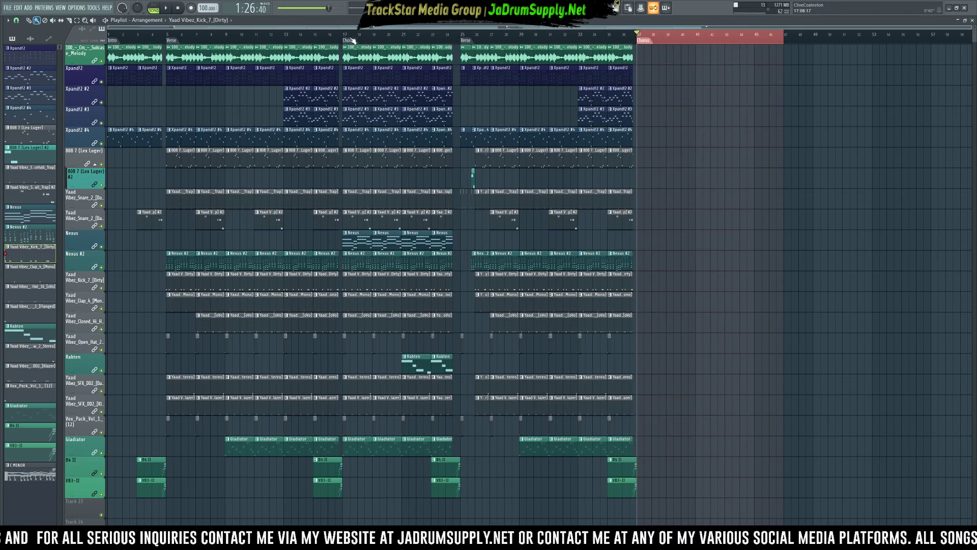
pyautogui.doubleClick(352, 40)
pyautogui.moveTo(354, 50)
pyautogui.mouseDown()
pyautogui.moveTo(662, 53)
pyautogui.moveTo(648, 53)
pyautogui.mouseUp()
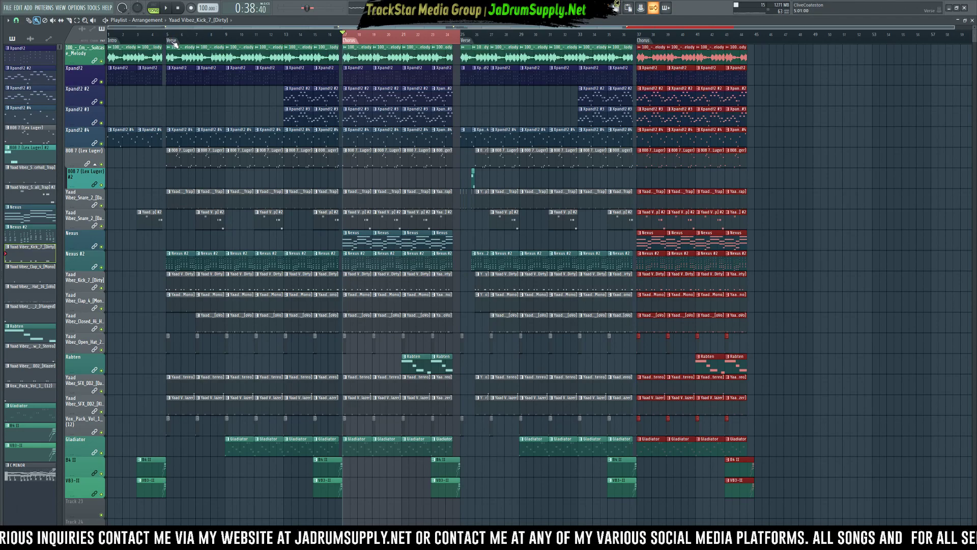
# Copy the first verse's clips to bar 45 and add an Outro marker there
pyautogui.doubleClick(171, 41)
pyautogui.moveTo(176, 53)
pyautogui.mouseDown()
pyautogui.moveTo(867, 52)
pyautogui.moveTo(765, 53)
pyautogui.mouseUp()
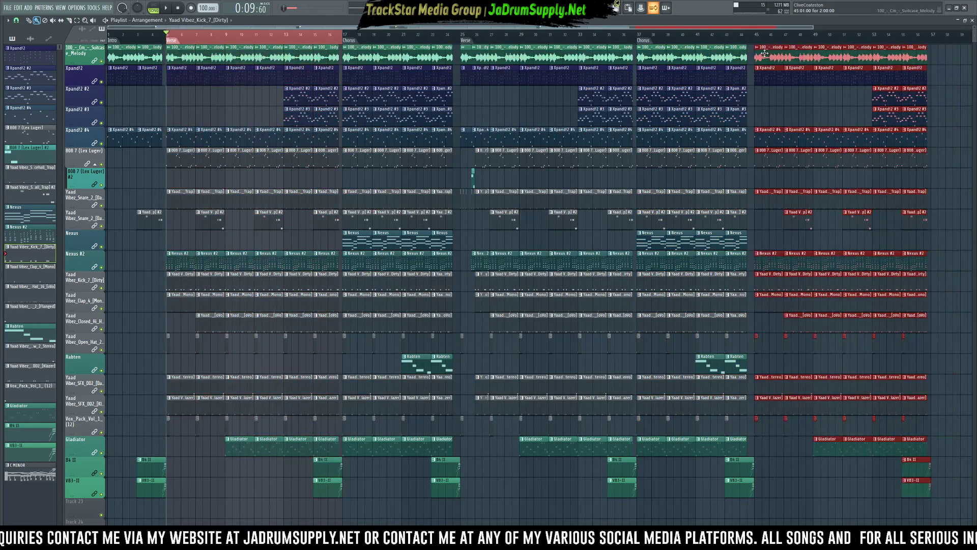
pyautogui.hotkey('alt', 't')
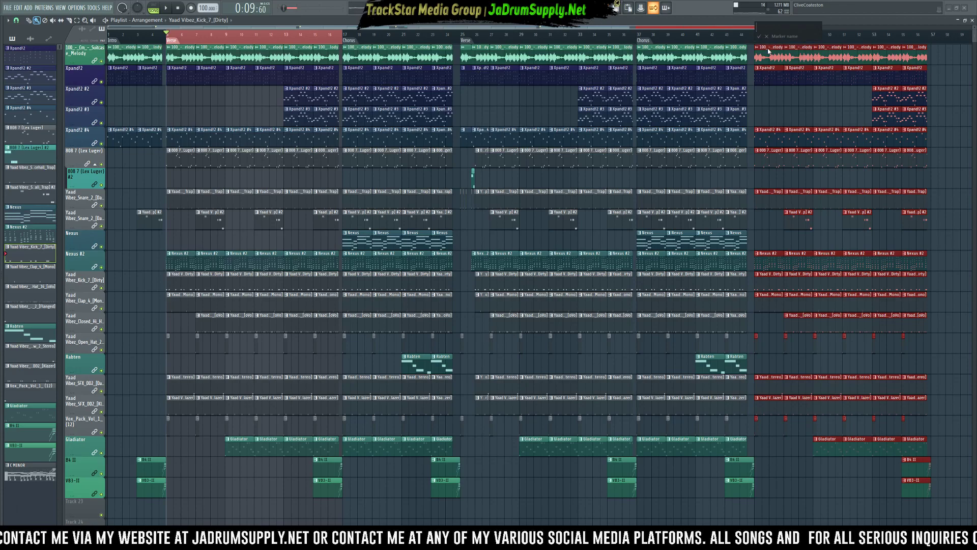
pyautogui.press('Return')
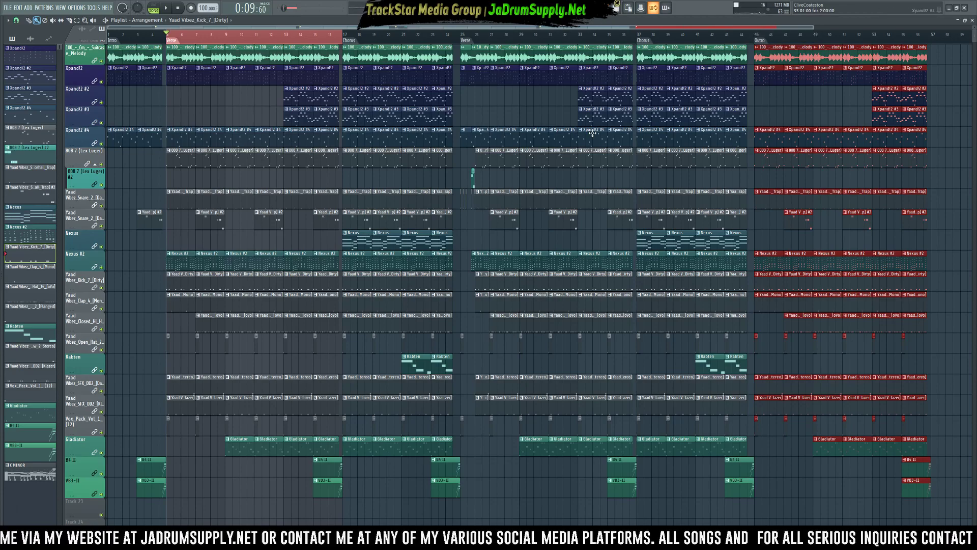
# Place the Female Tag v1 sample from the Official Producer Tags folder on Track 23 at the start of the intro
pyautogui.hotkey('alt', 'F8')
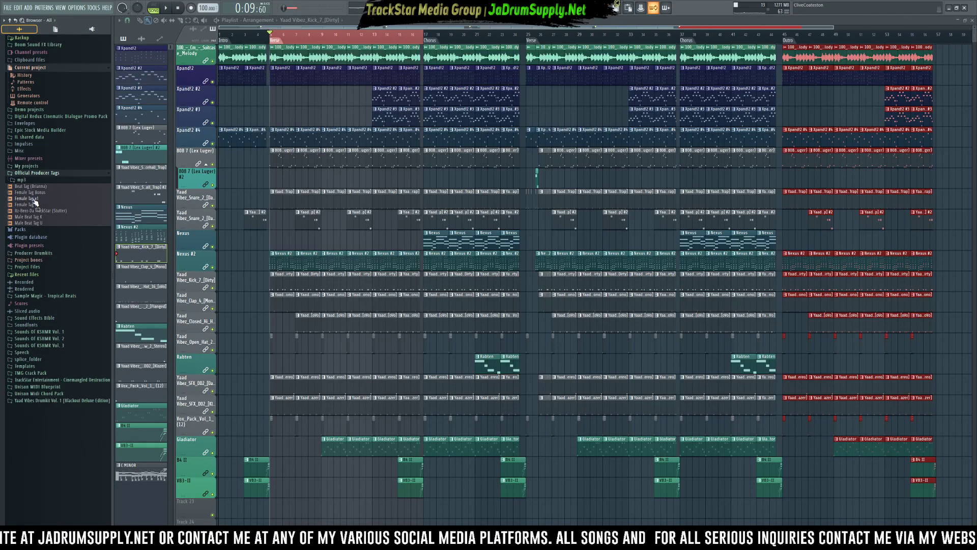
pyautogui.moveTo(31, 197); pyautogui.dragTo(112, 468)
pyautogui.rightClick(84, 472)
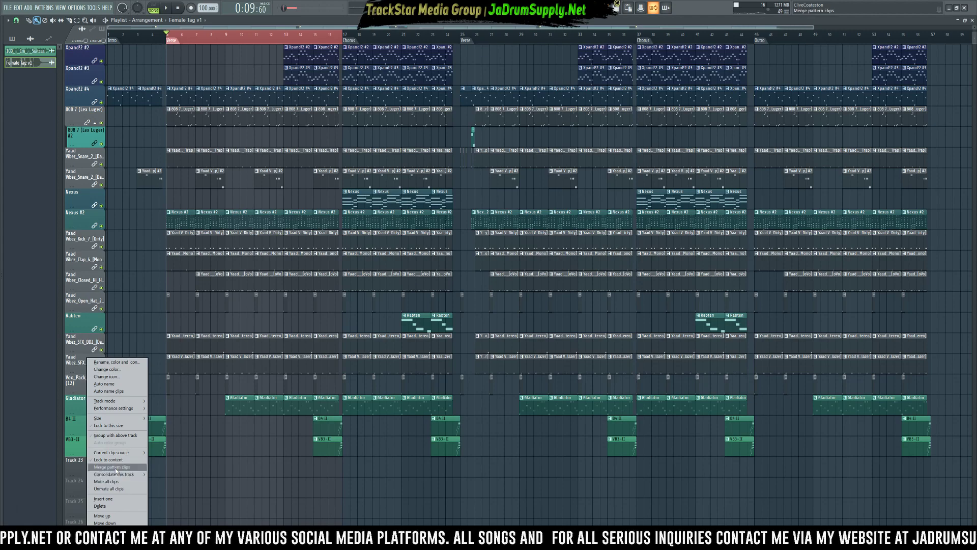
pyautogui.click(205, 485)
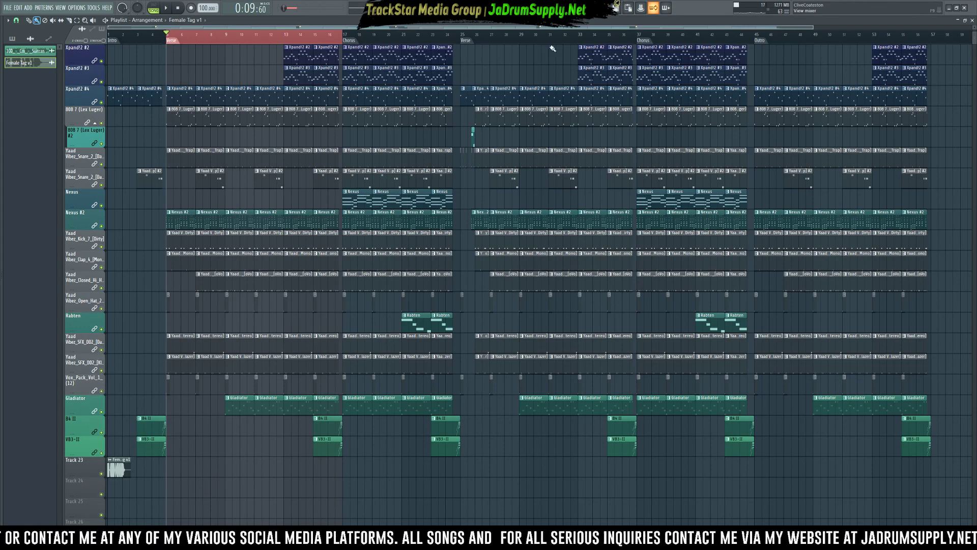
# Load the saved Producer Tags mixer track state onto the Female Tag v1 mixer track
pyautogui.press('F9')
pyautogui.click(542, 348)
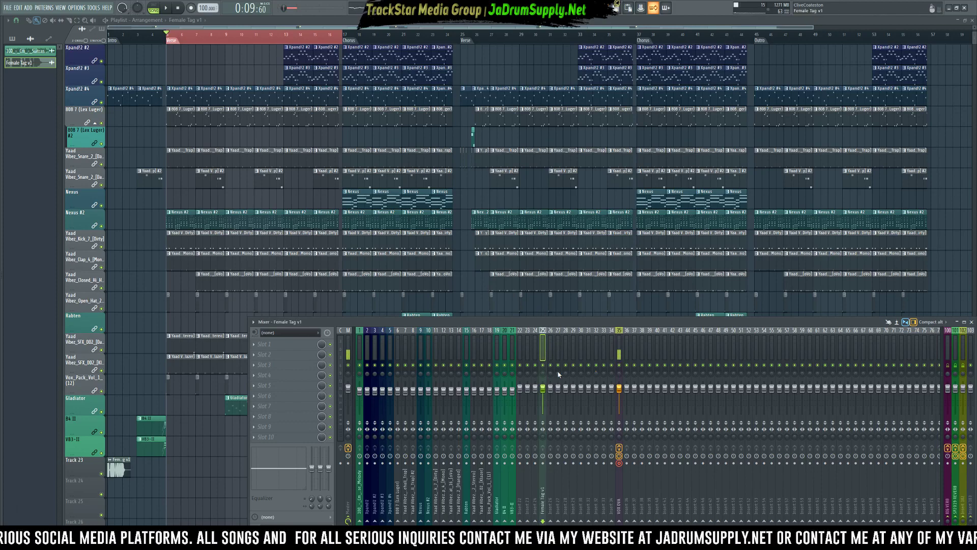
pyautogui.rightClick(542, 351)
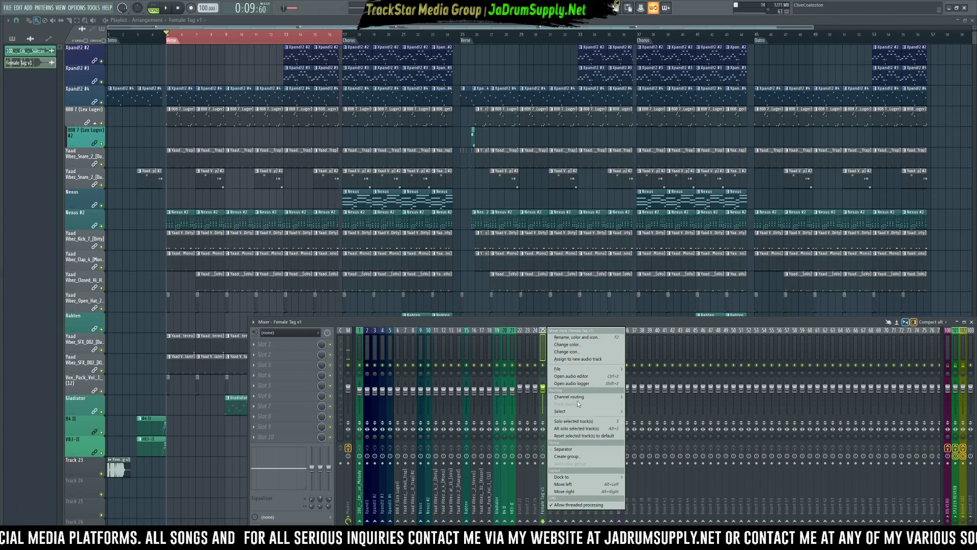
pyautogui.moveTo(590, 396)
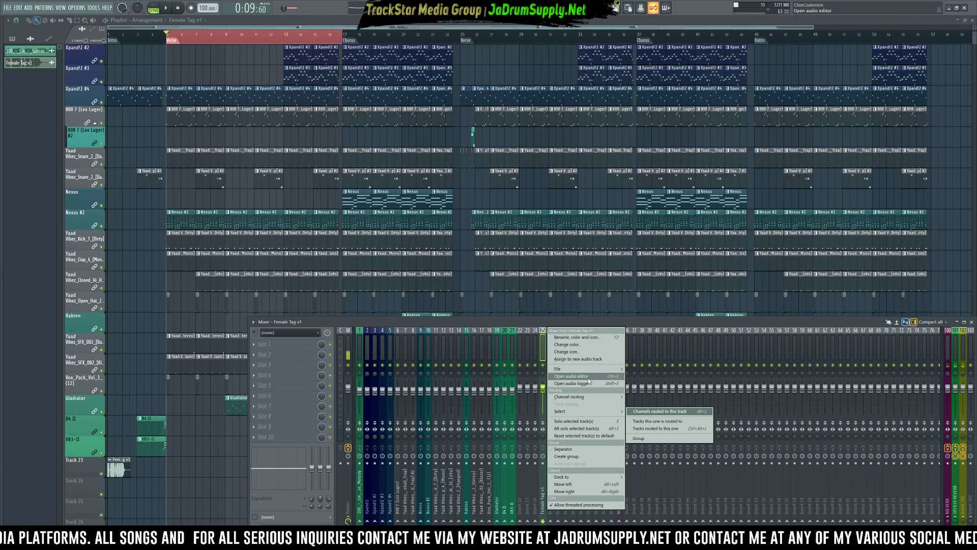
pyautogui.moveTo(596, 370)
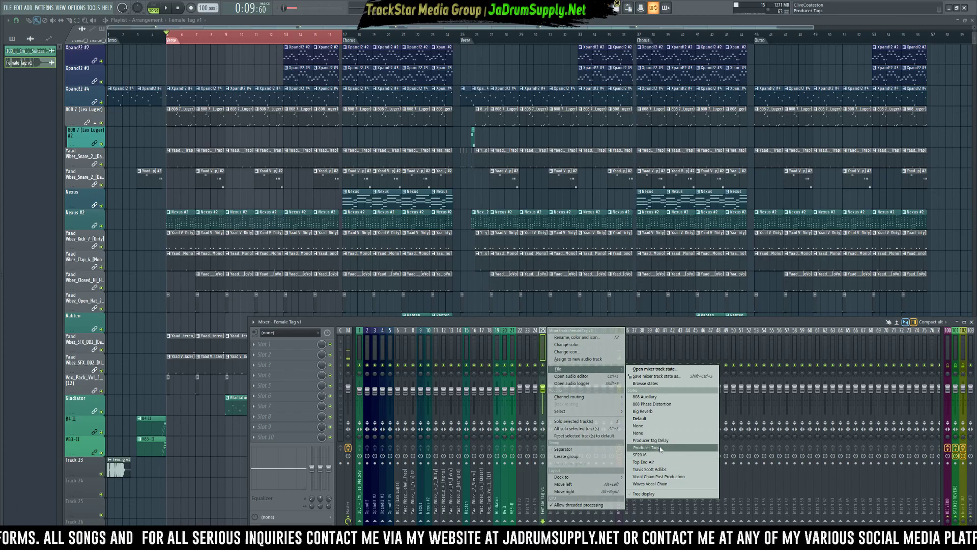
pyautogui.click(659, 446)
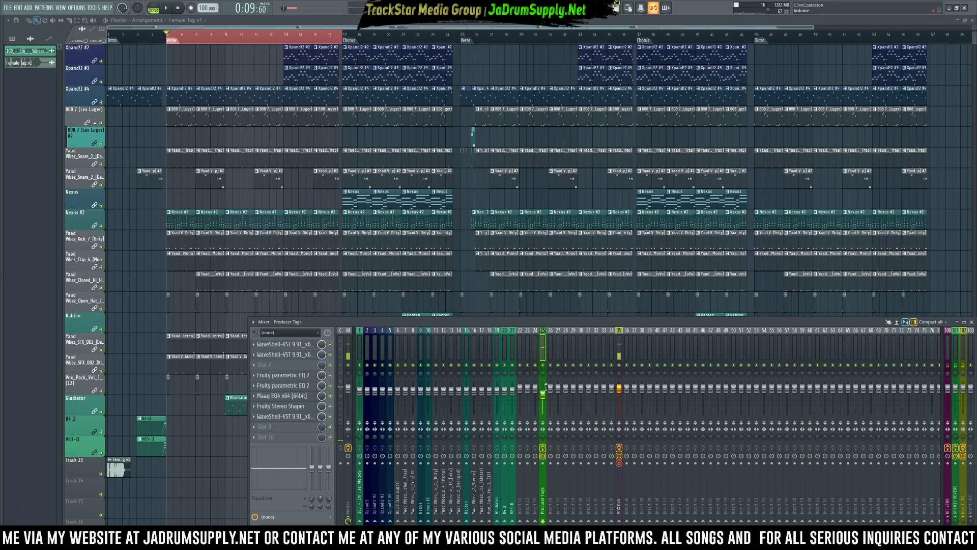
pyautogui.click(543, 447)
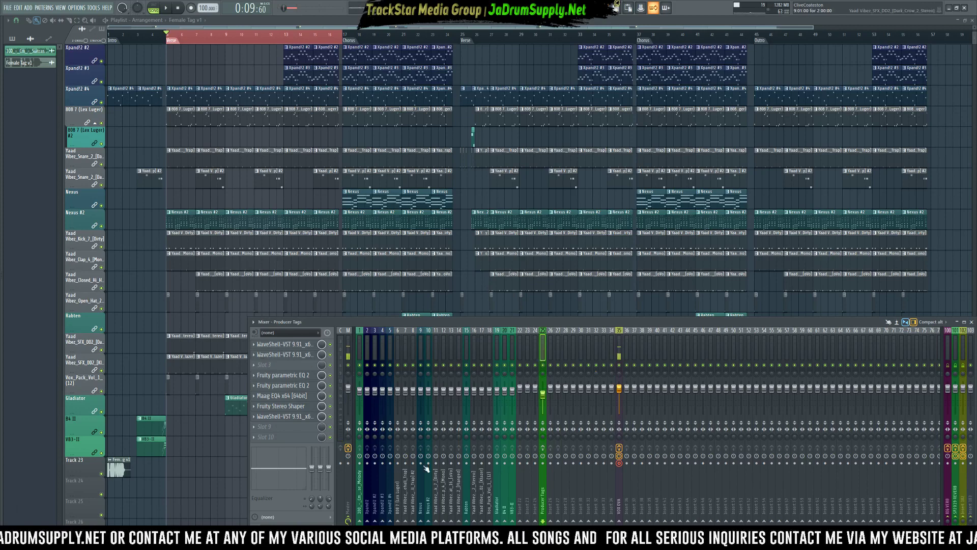
pyautogui.click(543, 448)
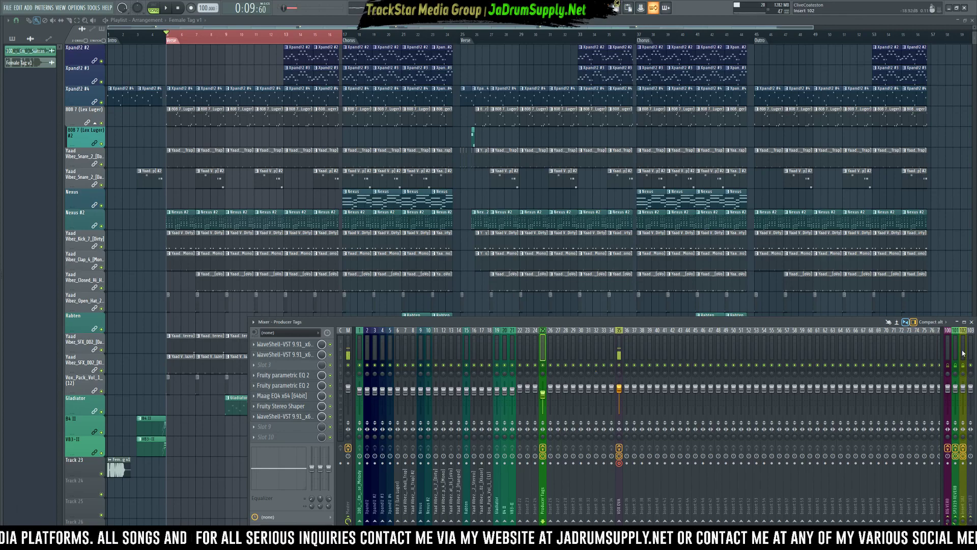
# Rename mixer insert 102 as DELAY
pyautogui.rightClick(963, 522)
pyautogui.click(935, 337)
pyautogui.write('DELAY')
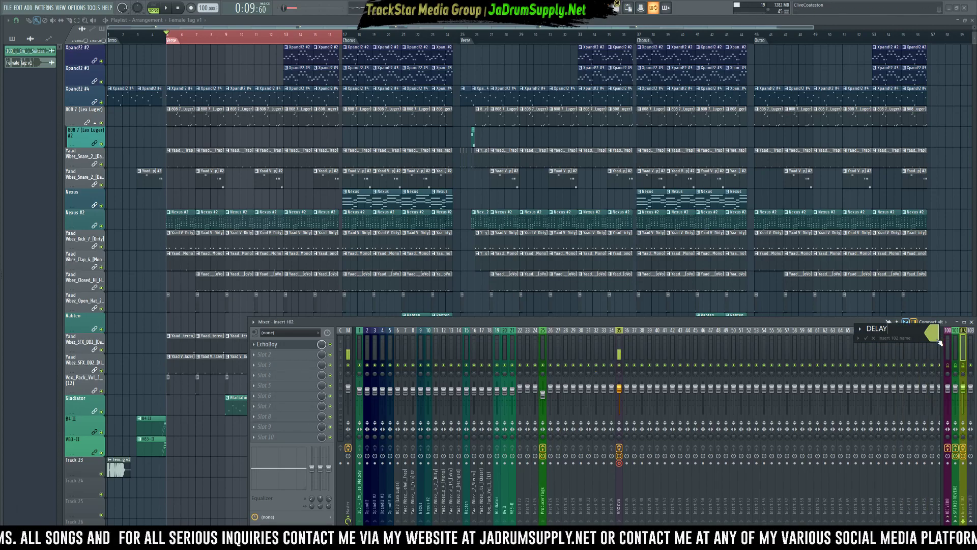
pyautogui.press('Return')
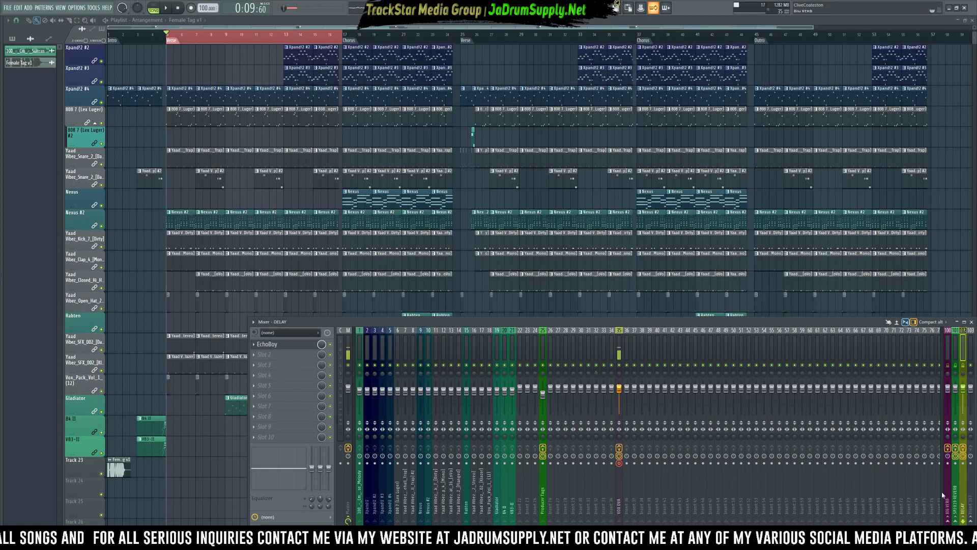
# Send the Producer Tags mixer track to DELAY, then clear the verse time selection in the playlist
pyautogui.click(543, 351)
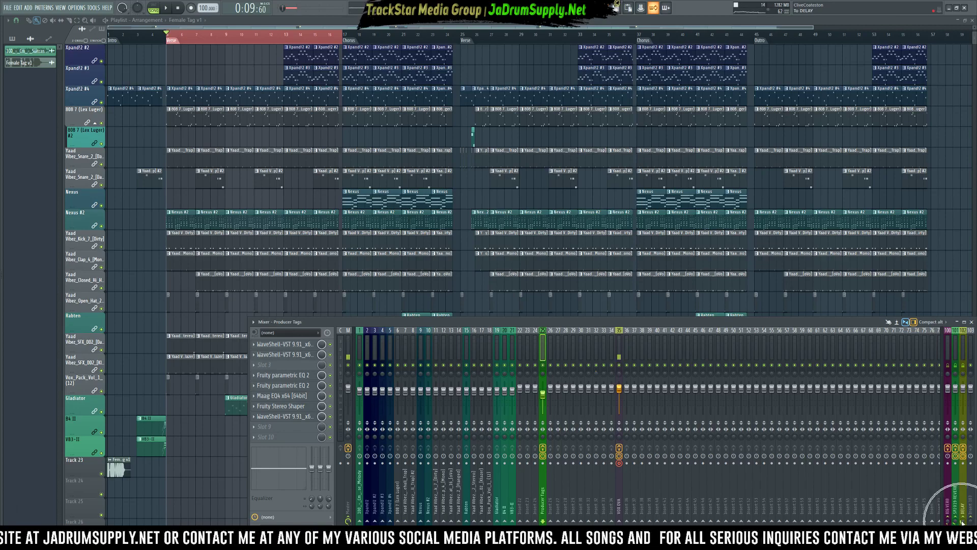
pyautogui.press('F9')
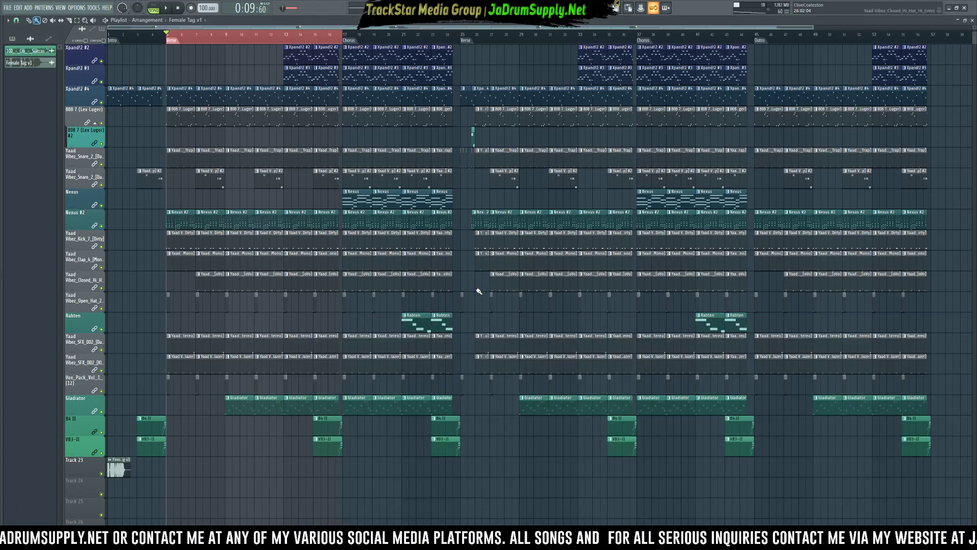
pyautogui.hotkey('ctrl', 'd')
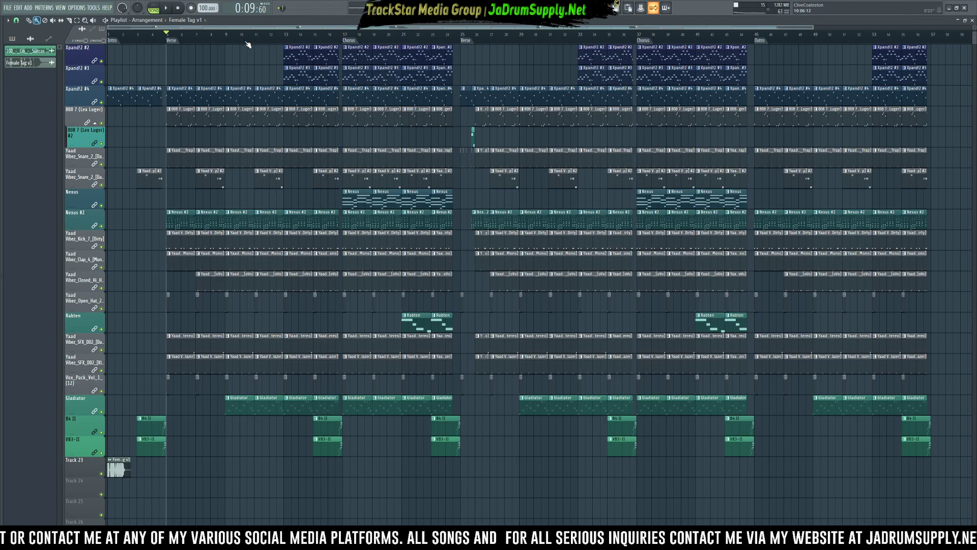
pyautogui.doubleClick(216, 24)
pyautogui.doubleClick(205, 23)
pyautogui.doubleClick(204, 23)
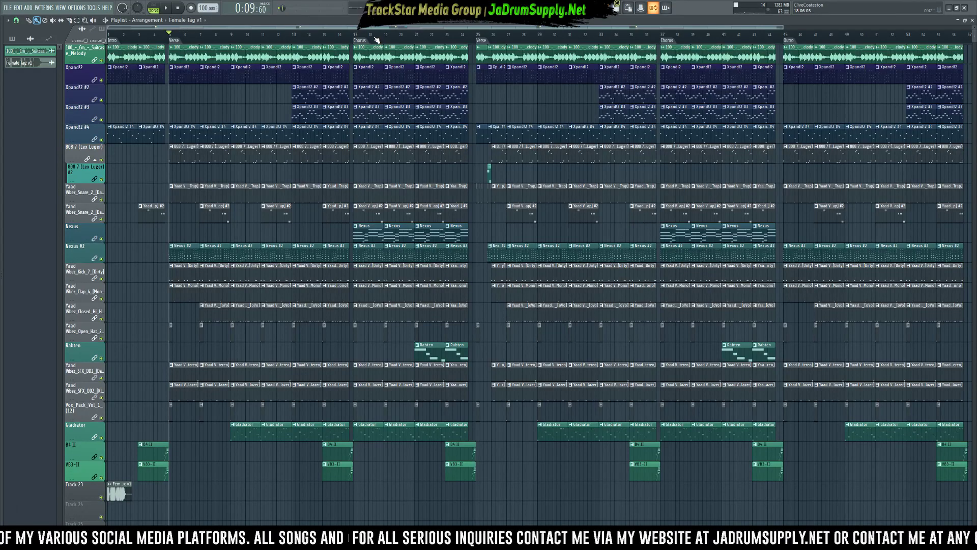
# Start saving the project as Dancehall Darkest Riddim, creating and opening a folder of that name inside SPLICE (The Instrumental Album)
pyautogui.hotkey('ctrl', 'shift', 's')
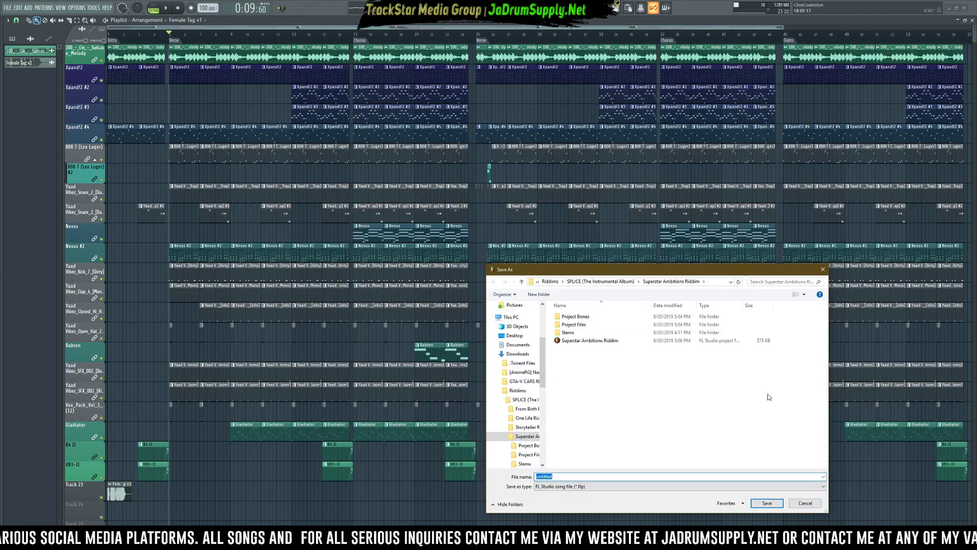
pyautogui.click(614, 283)
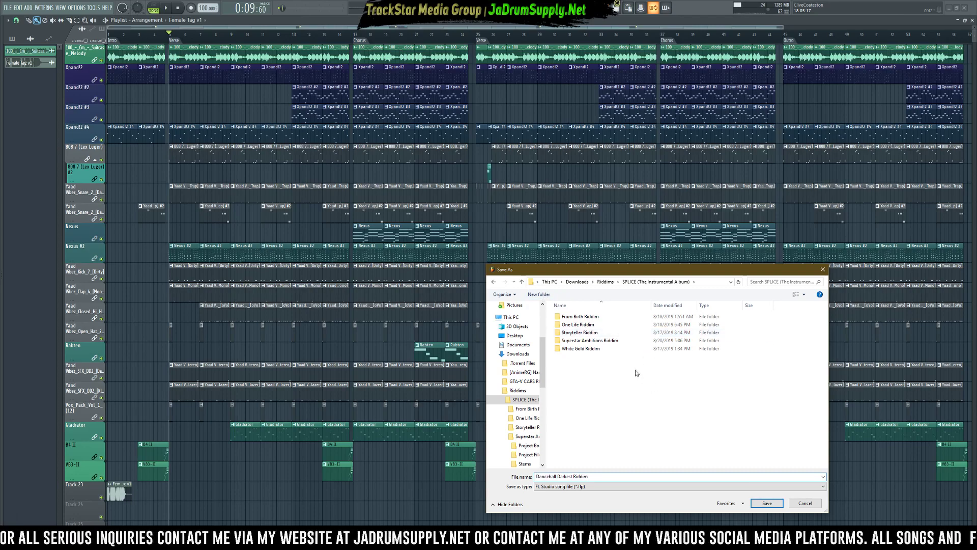
pyautogui.click(539, 295)
pyautogui.write('Dancehall Darkest Riddim')
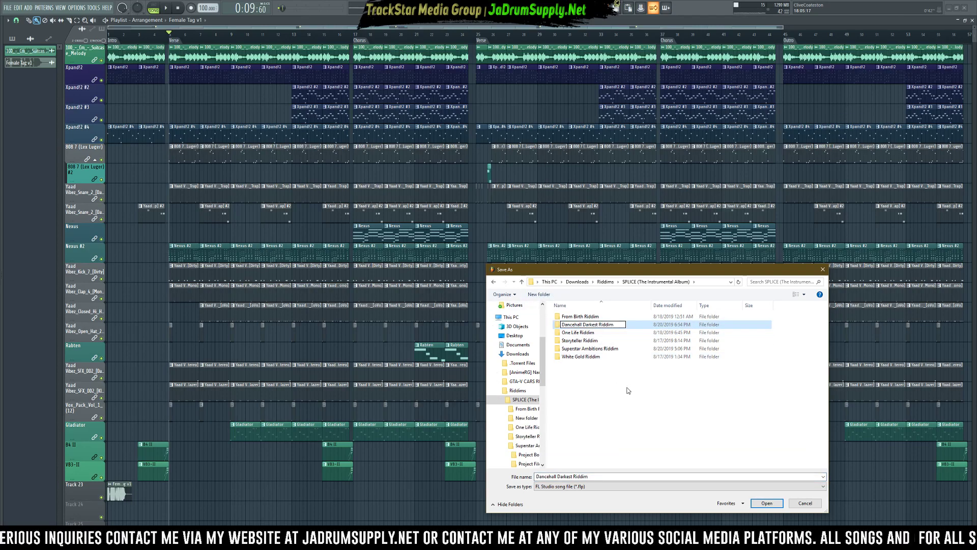
pyautogui.press('Return')
pyautogui.press('Return')
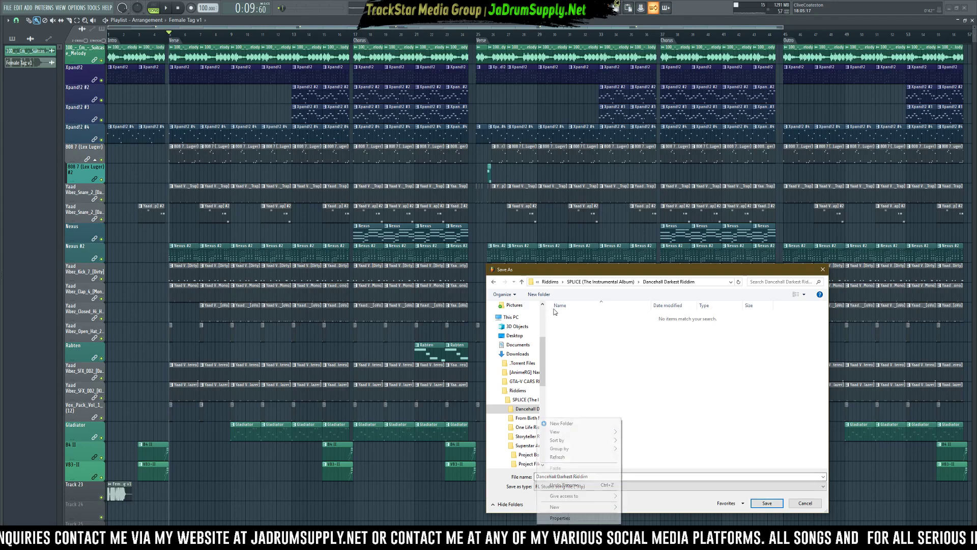
# Create the subfolders Project Bones, Project Files and Stems inside the Dancehall Darkest Riddim folder
pyautogui.click(539, 295)
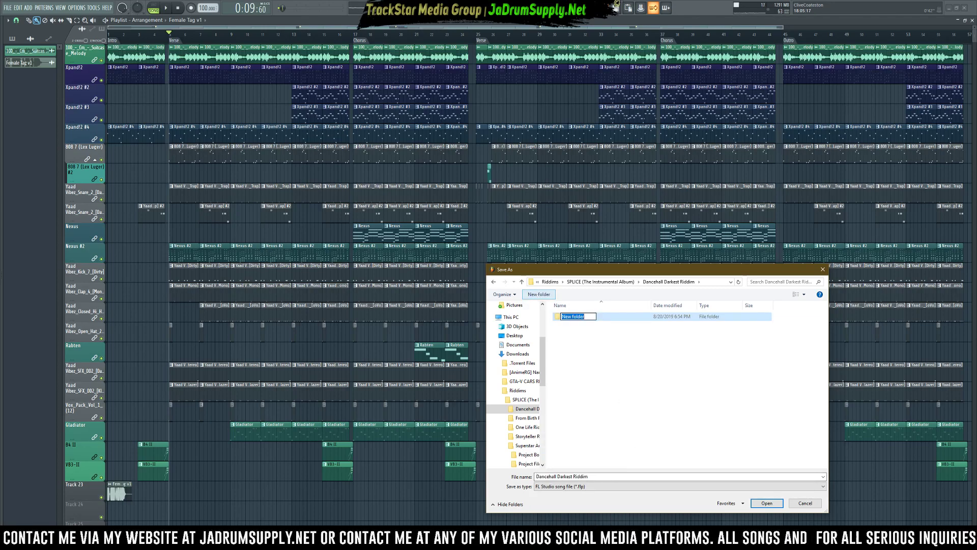
pyautogui.click(538, 295)
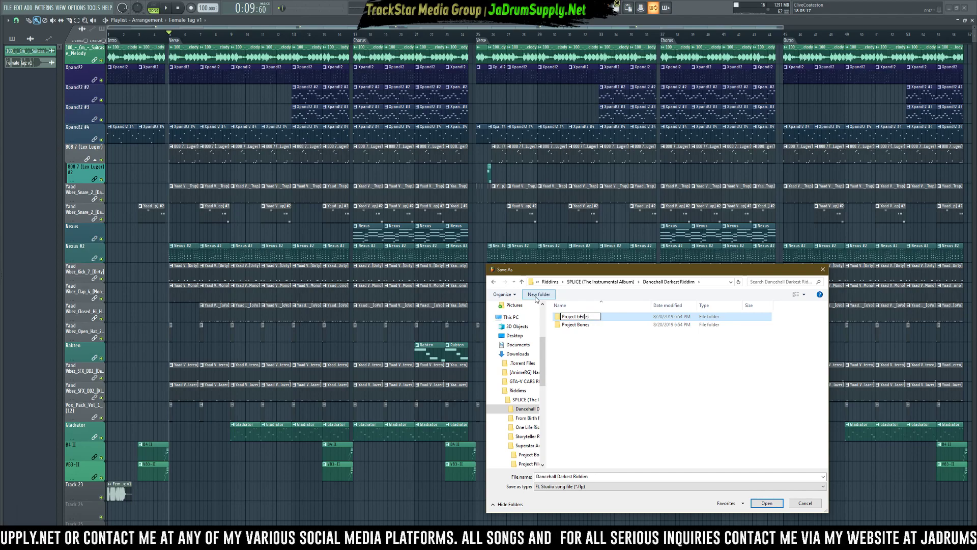
pyautogui.write('Project Files')
pyautogui.press('Return')
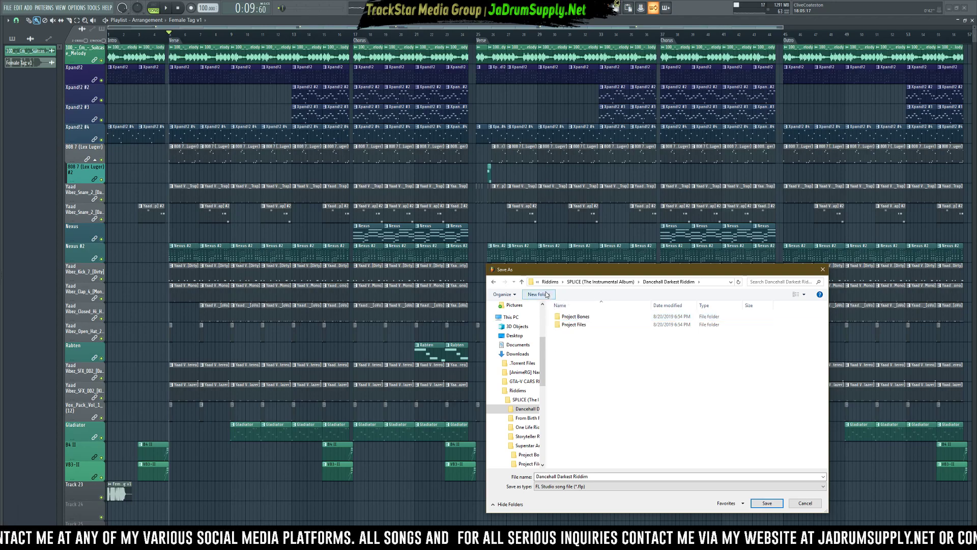
pyautogui.click(540, 294)
pyautogui.write('S')
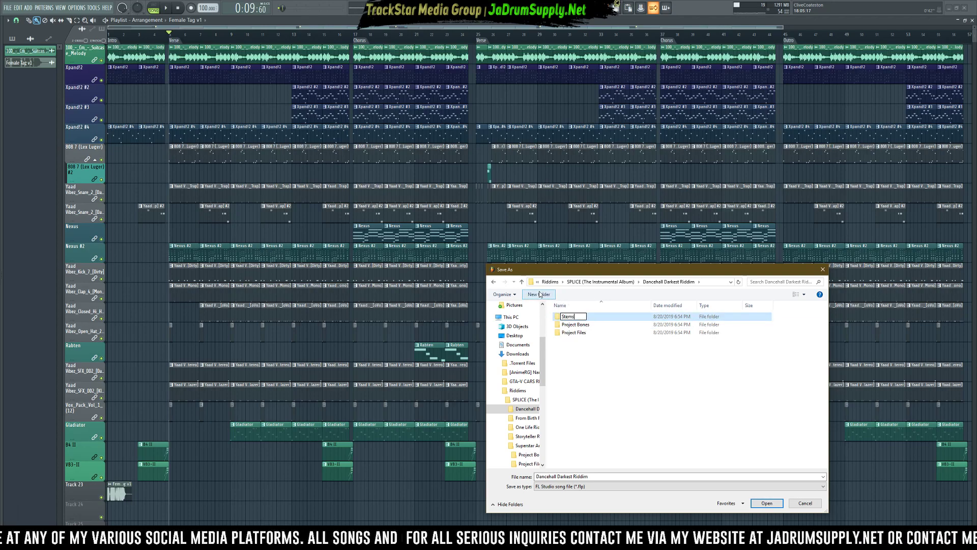
pyautogui.write('tems')
pyautogui.press('Return')
pyautogui.click(594, 409)
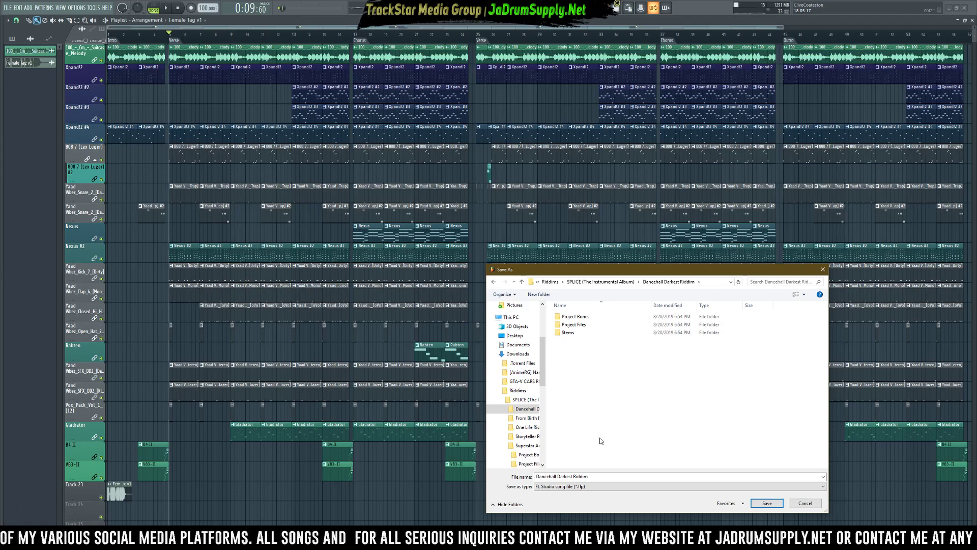
# Save the project file as Dancehall Darkest Riddim in the Dancehall Darkest Riddim folder
pyautogui.click(766, 503)
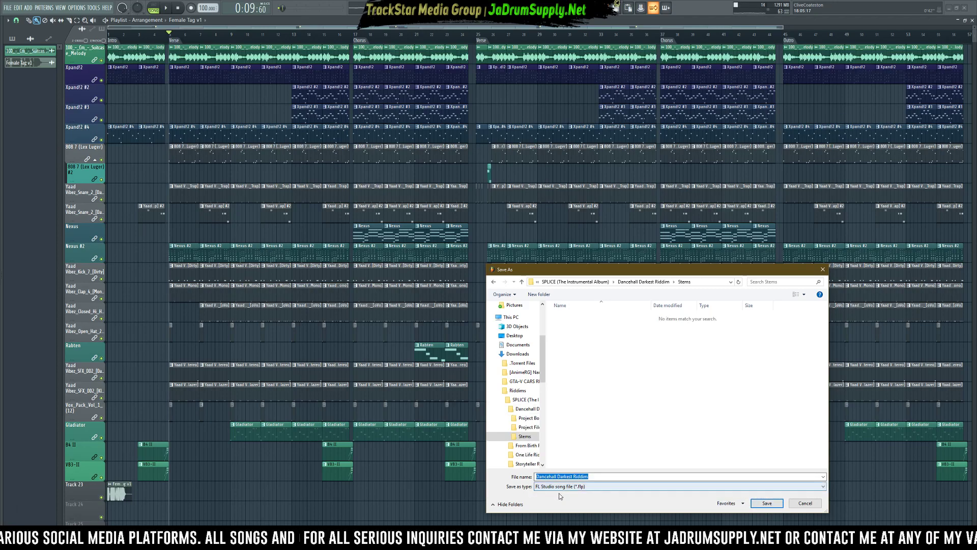
pyautogui.click(652, 282)
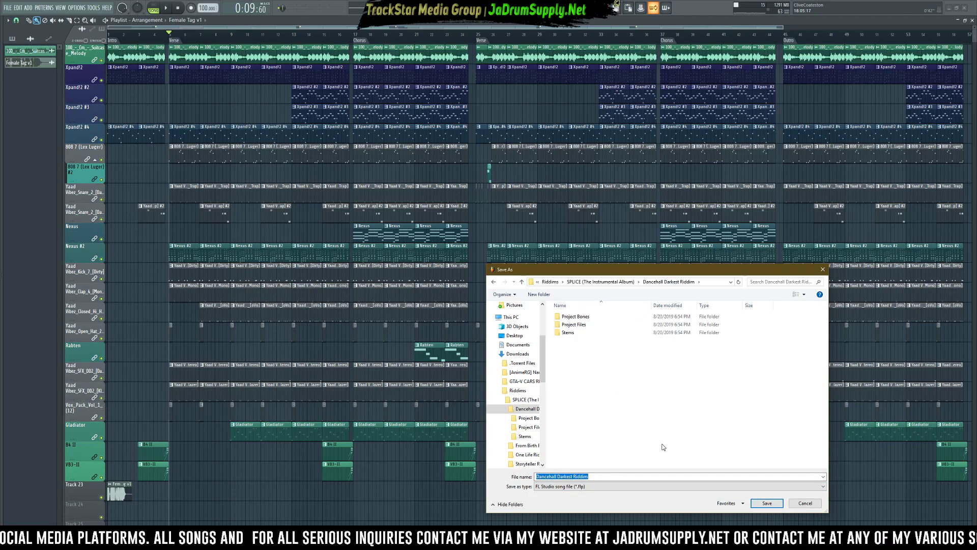
pyautogui.click(769, 504)
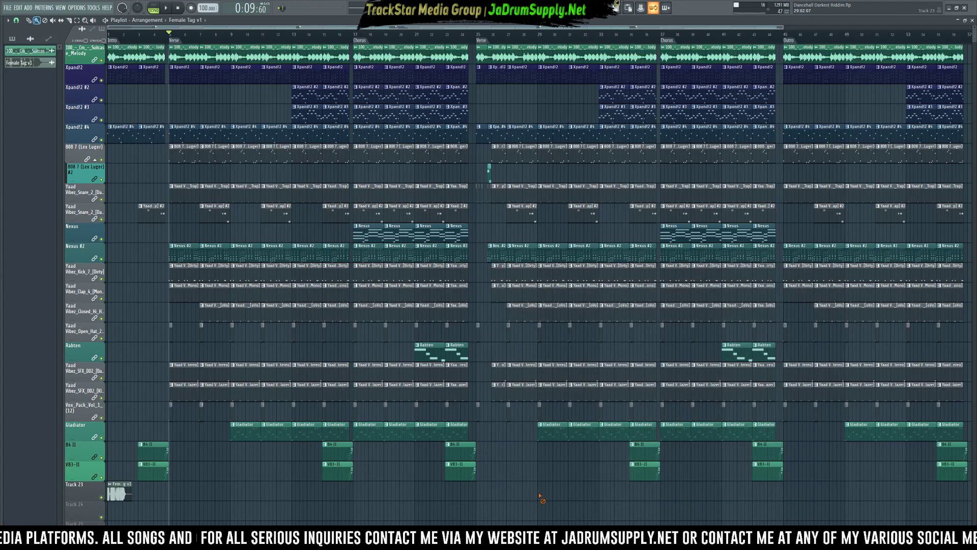
# Play the arrangement from the first verse to the end of the second verse, checking the channel rack along the way, and stop playback
pyautogui.scroll(-2, 540, 483)
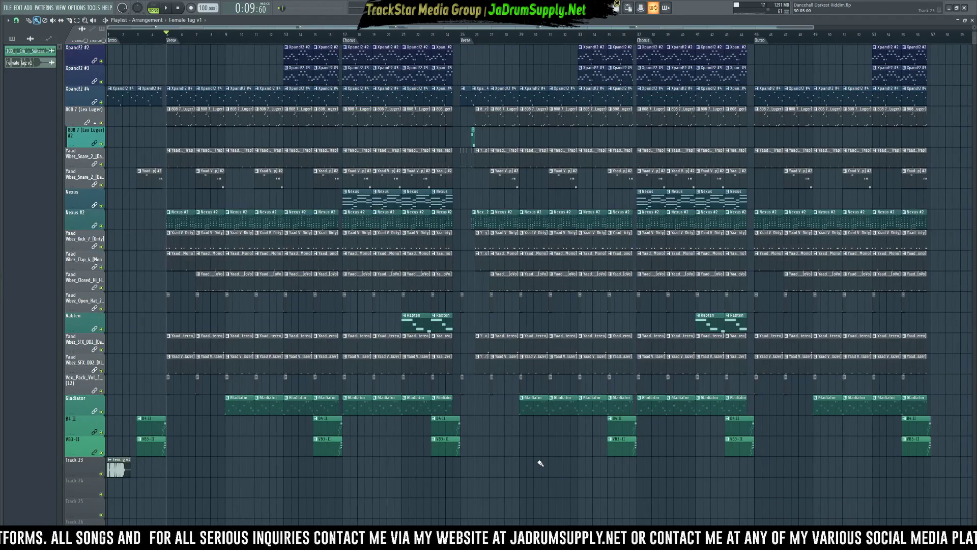
pyautogui.scroll(2, 541, 463)
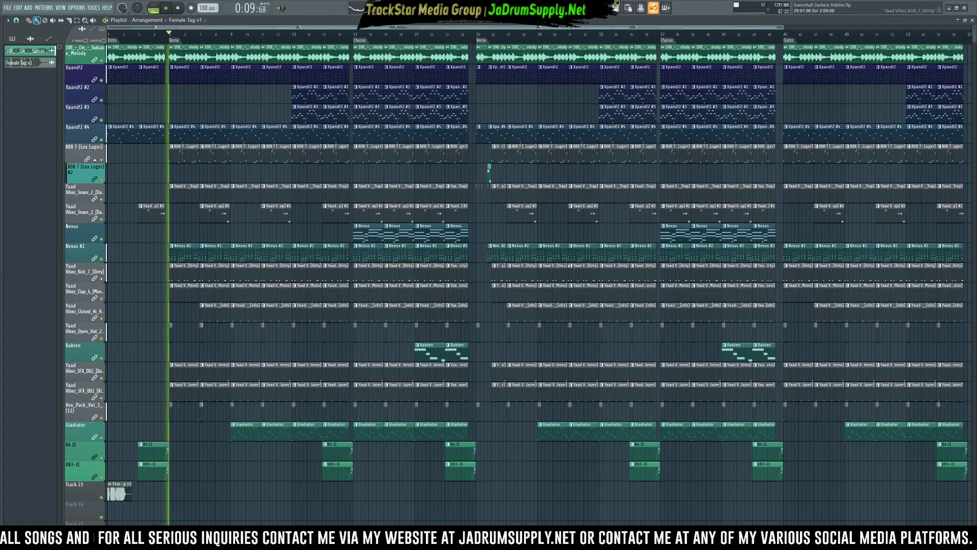
pyautogui.click(176, 10)
pyautogui.press('space')
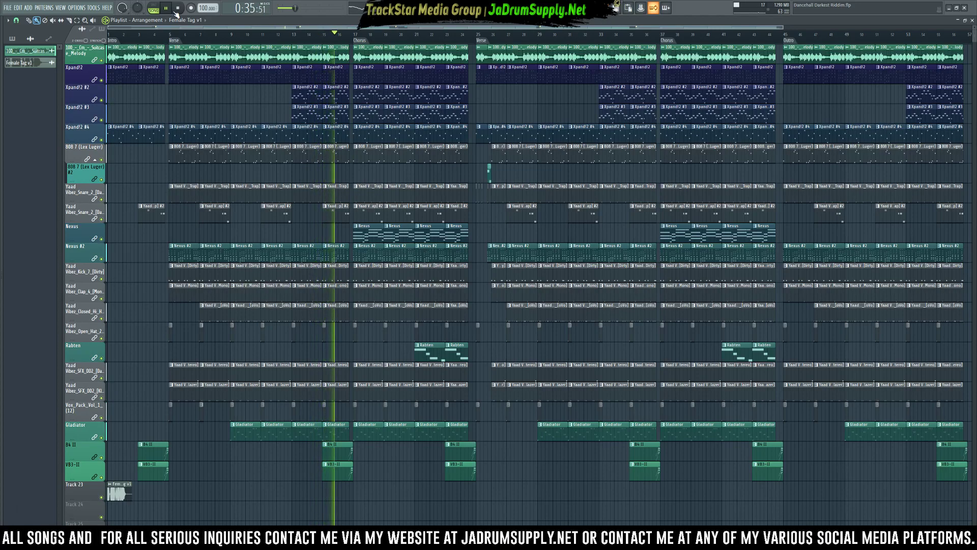
pyautogui.click(604, 8)
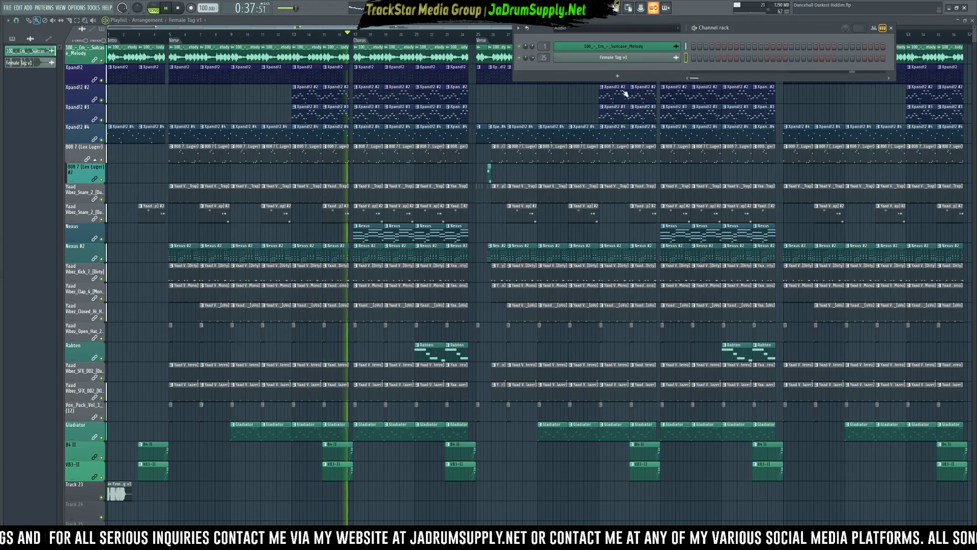
pyautogui.scroll(-1, 606, 31)
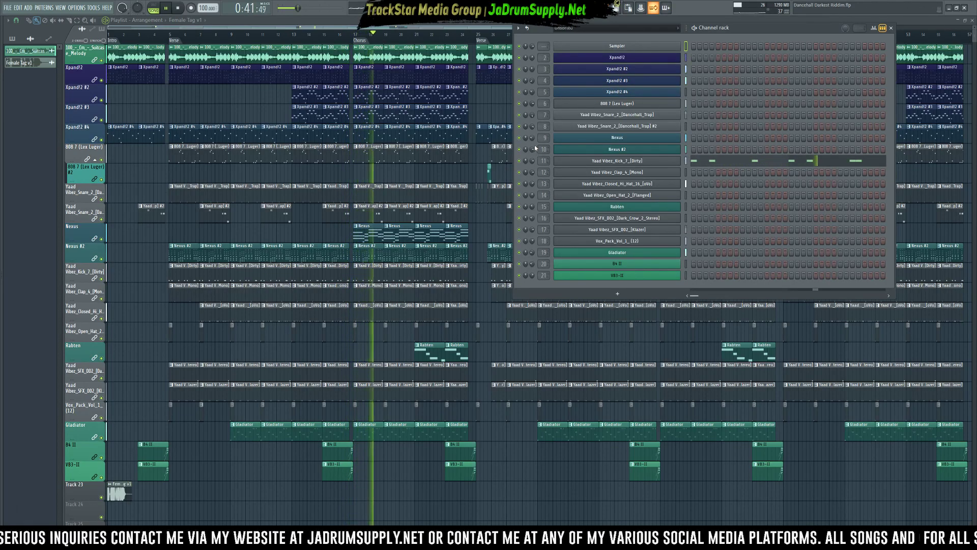
pyautogui.scroll(3, 531, 138)
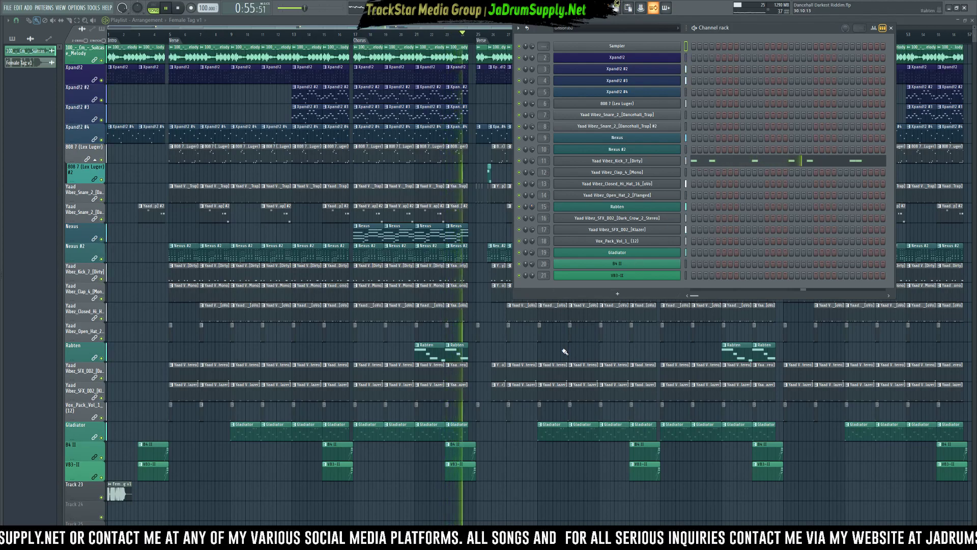
pyautogui.press('F6')
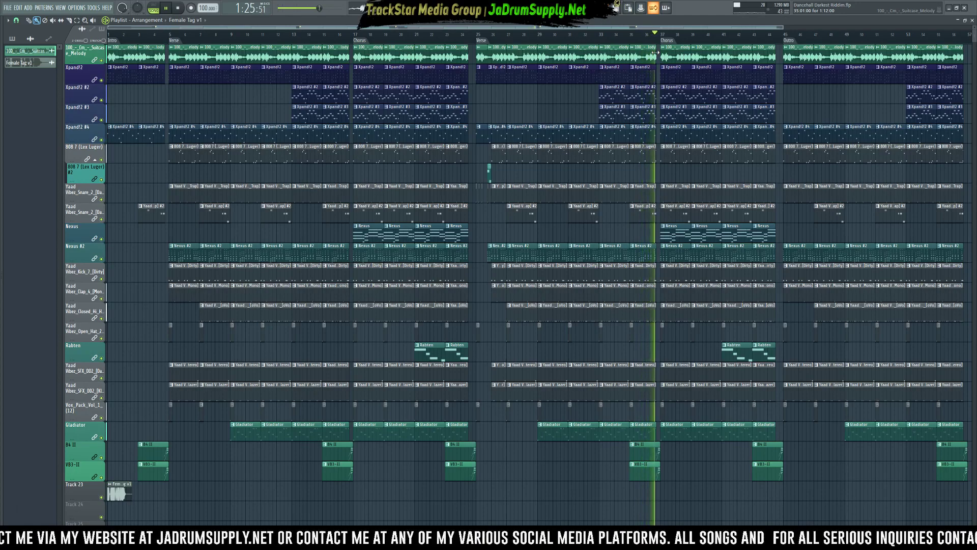
pyautogui.press('space')
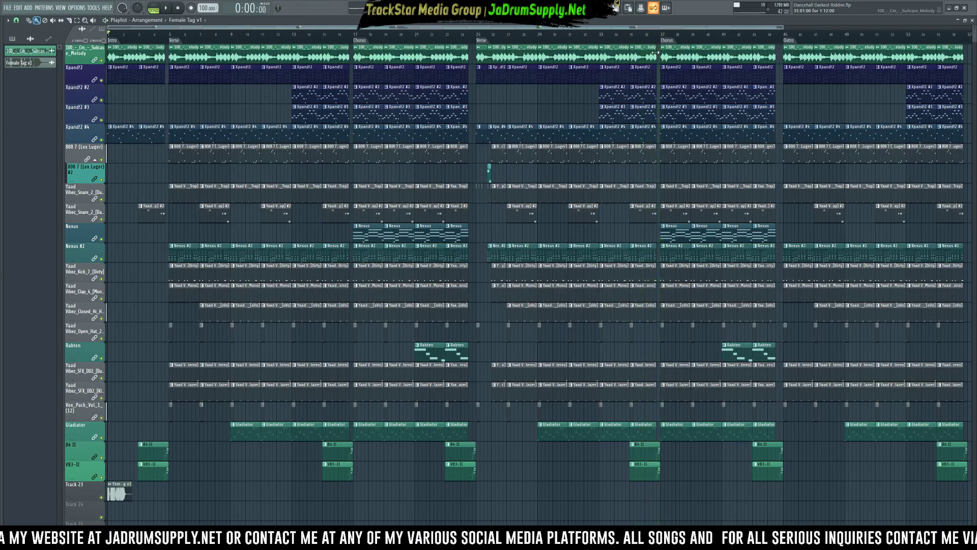